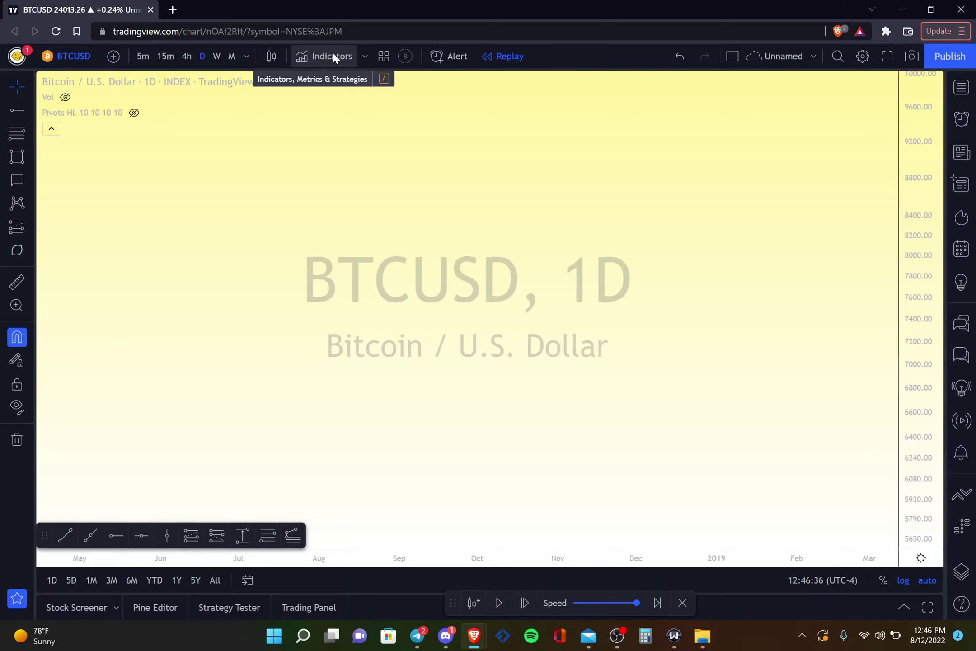
Step: Search the indicator library for ichimoku and add the built-in Ichimoku Cloud to the BTCUSD chart
left_click(333, 54)
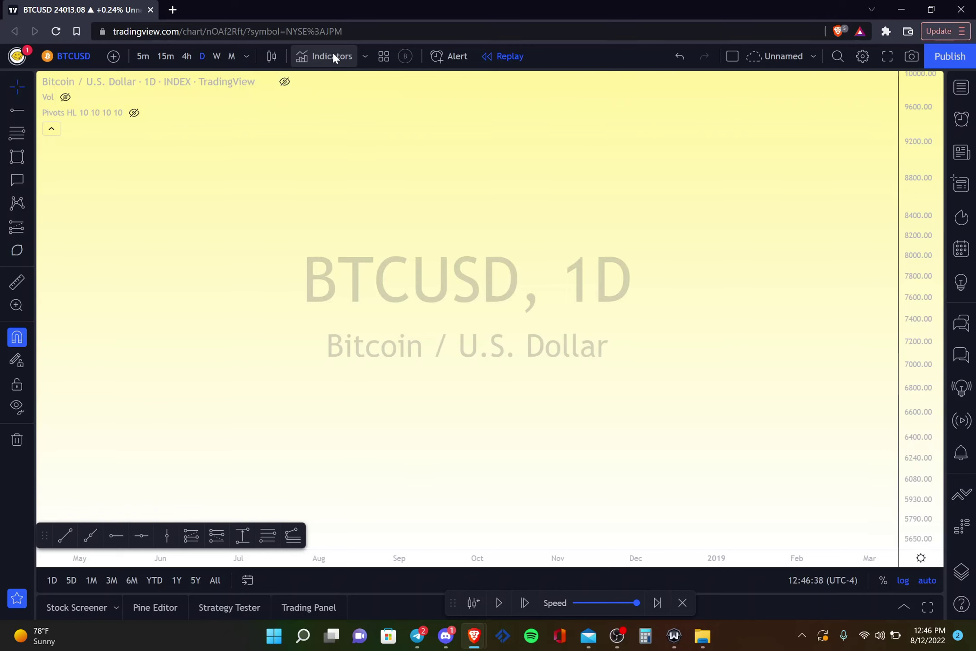
type("ichimoku")
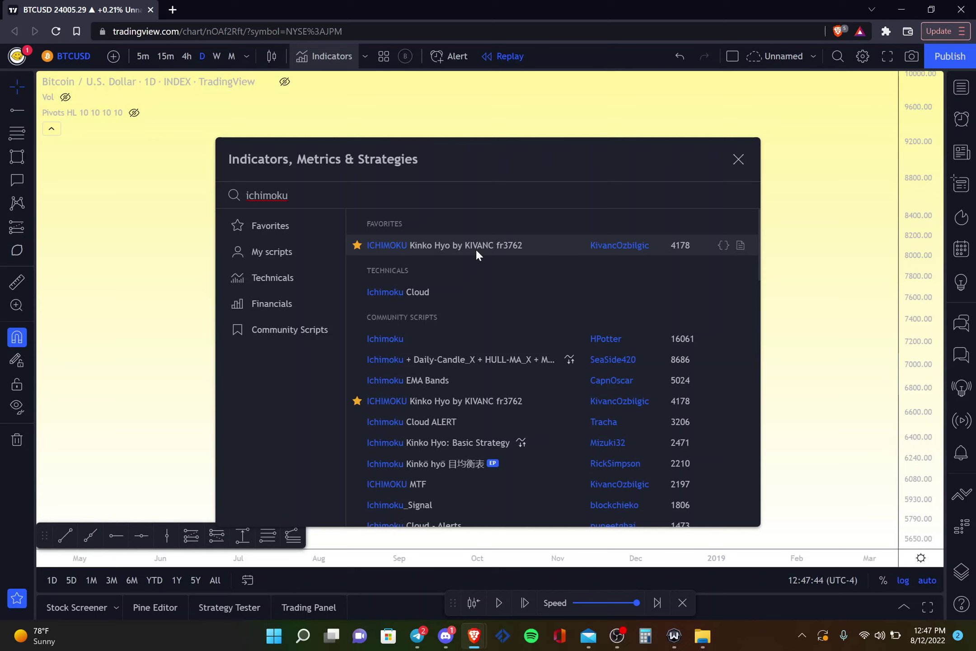
left_click(448, 296)
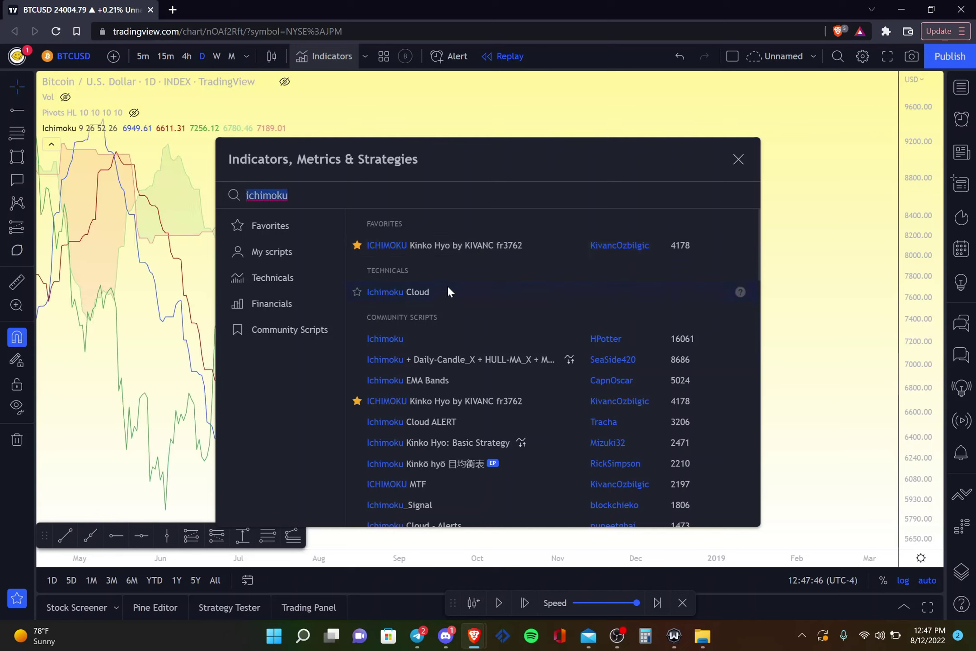
Step: Add the favorited ICHIMOKU Kinko Hyo script to the chart and close the indicator library
left_click_drag(358, 164, 667, 455)
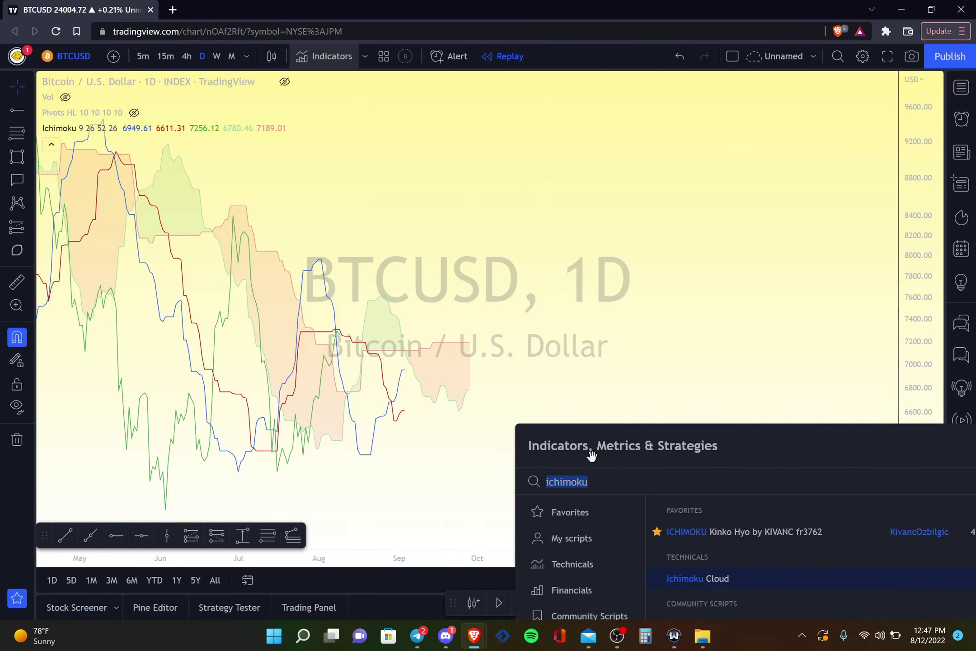
left_click_drag(578, 429, 538, 305)
left_click(669, 378)
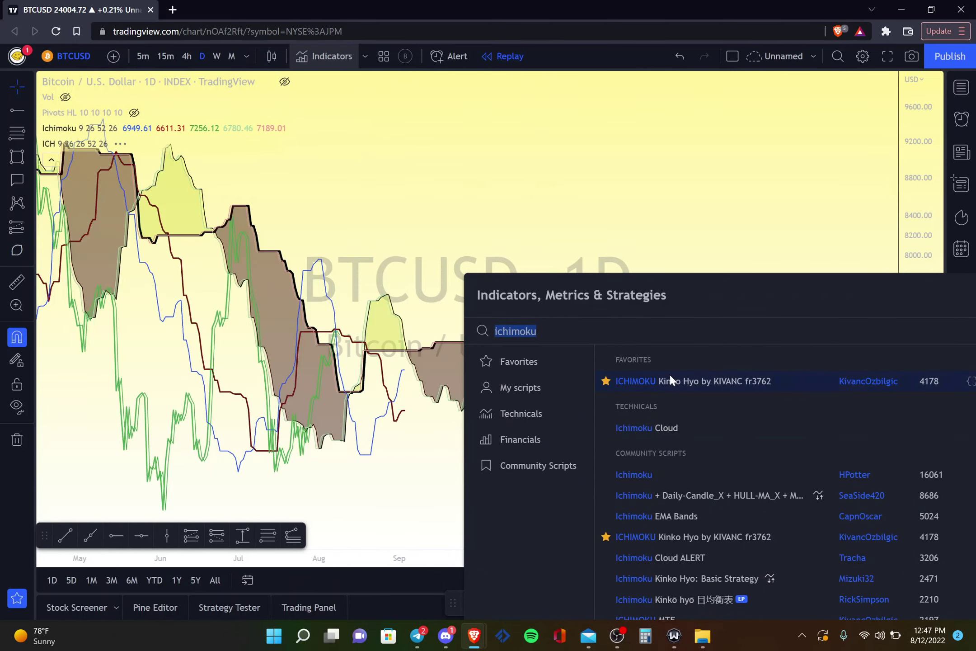
left_click_drag(548, 295, 381, 201)
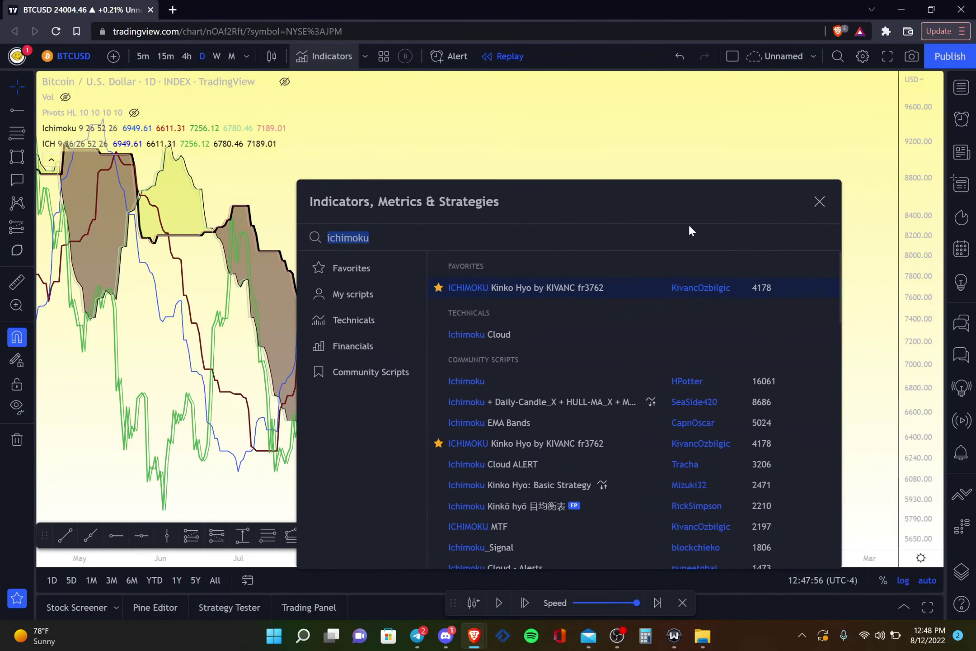
left_click(820, 202)
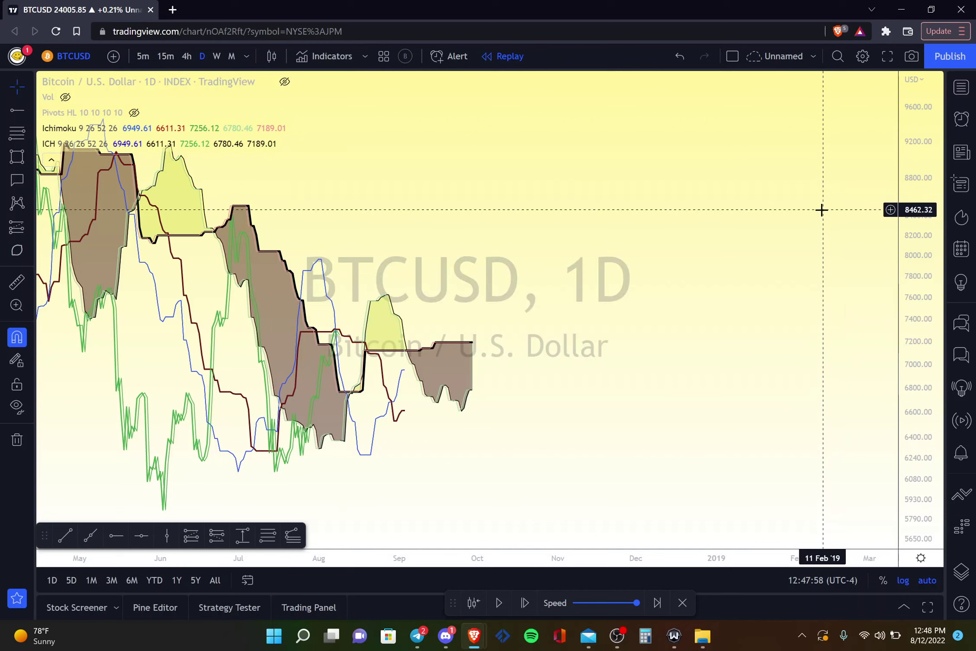
Step: Remove the built-in Ichimoku indicator, keeping the ICH script, and collapse the chart's indicator legend
scroll(822, 209, "up", 5)
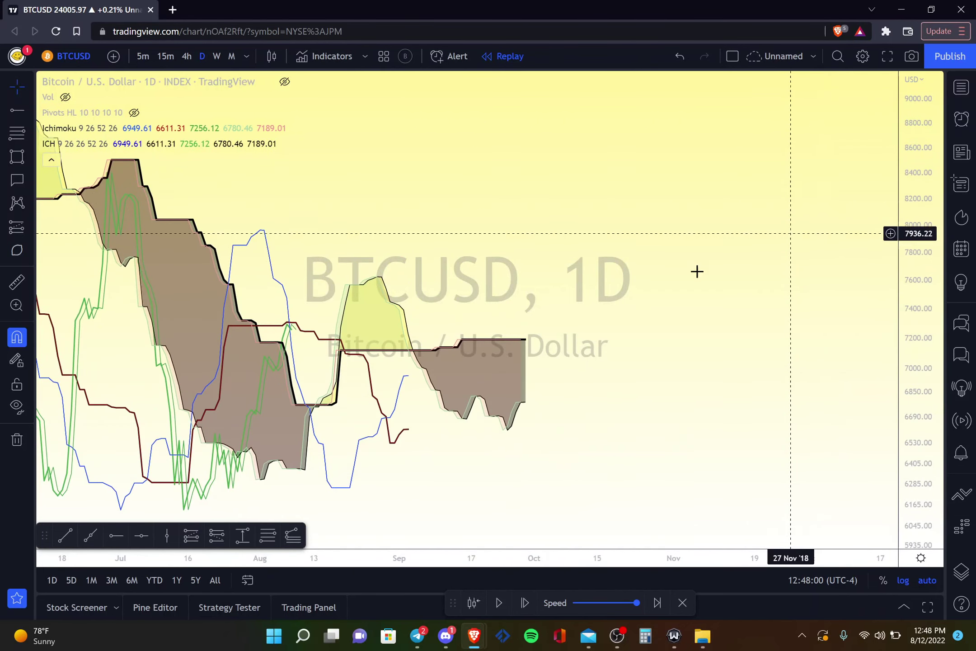
scroll(573, 314, "up", 3)
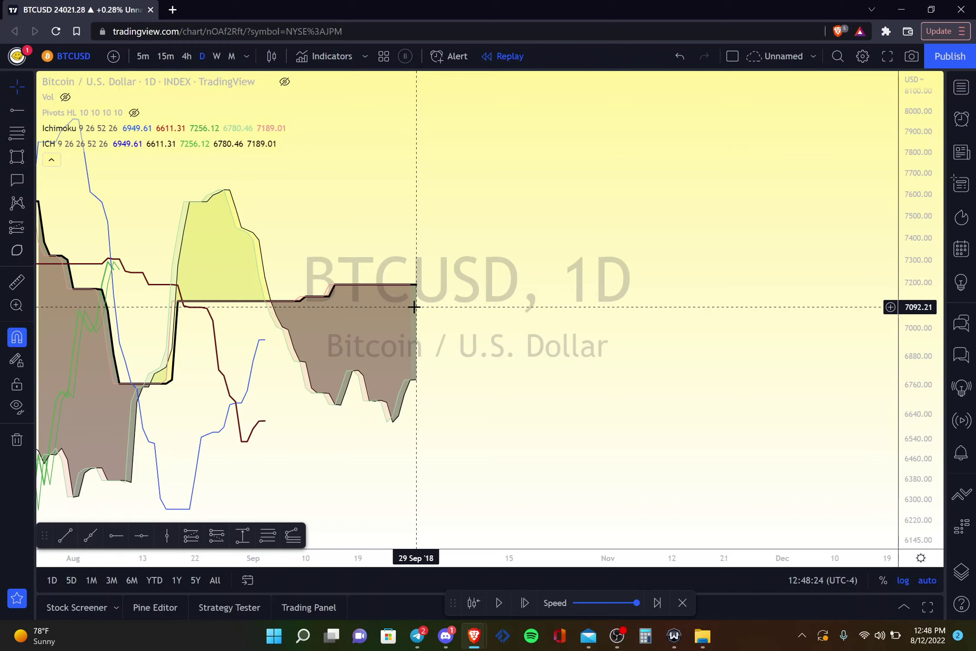
mouse_move(184, 130)
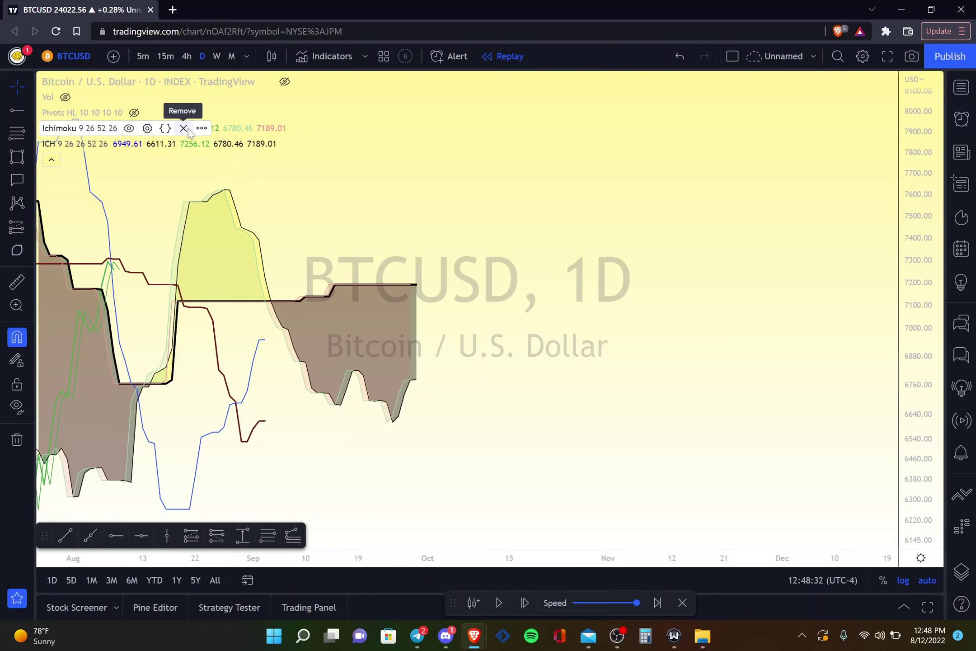
left_click(187, 128)
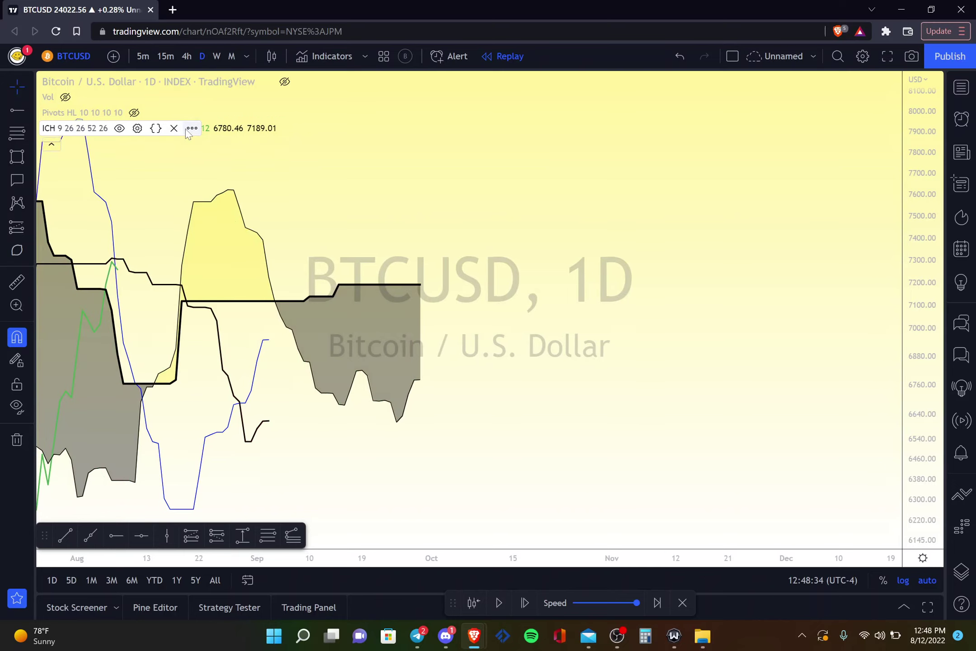
left_click(50, 146)
scroll(392, 264, "down", 5)
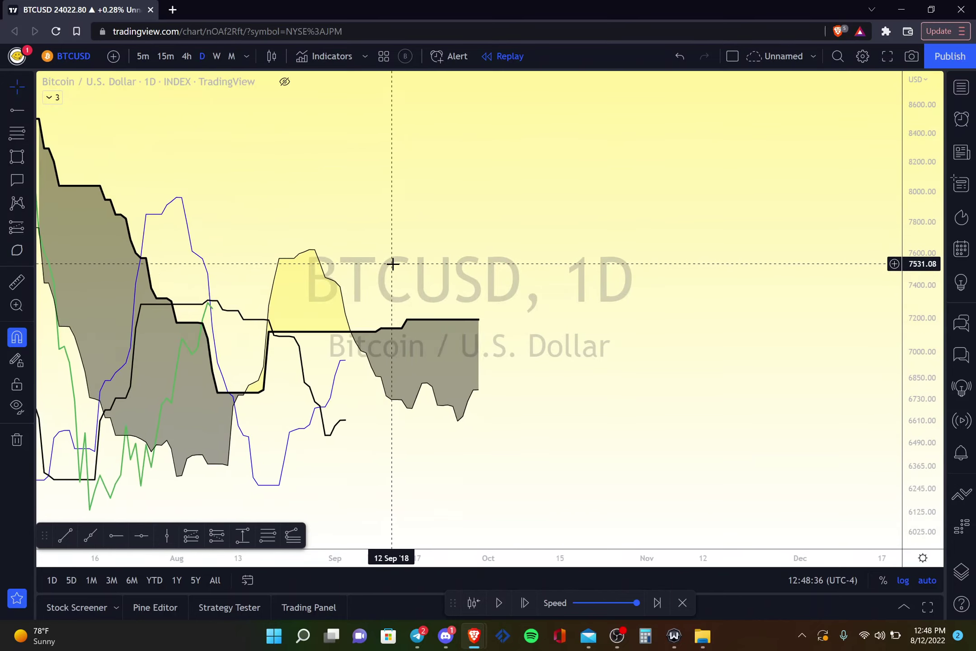
Step: Reset the ICH indicator's settings to their defaults and move its settings dialog off the plotted lines
double_click(414, 282)
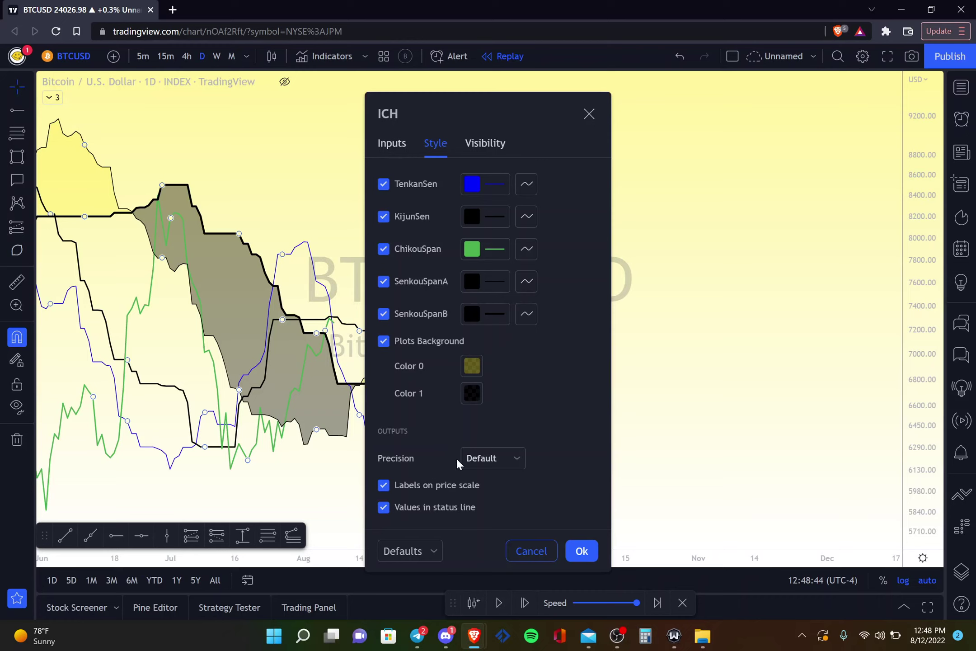
left_click(428, 553)
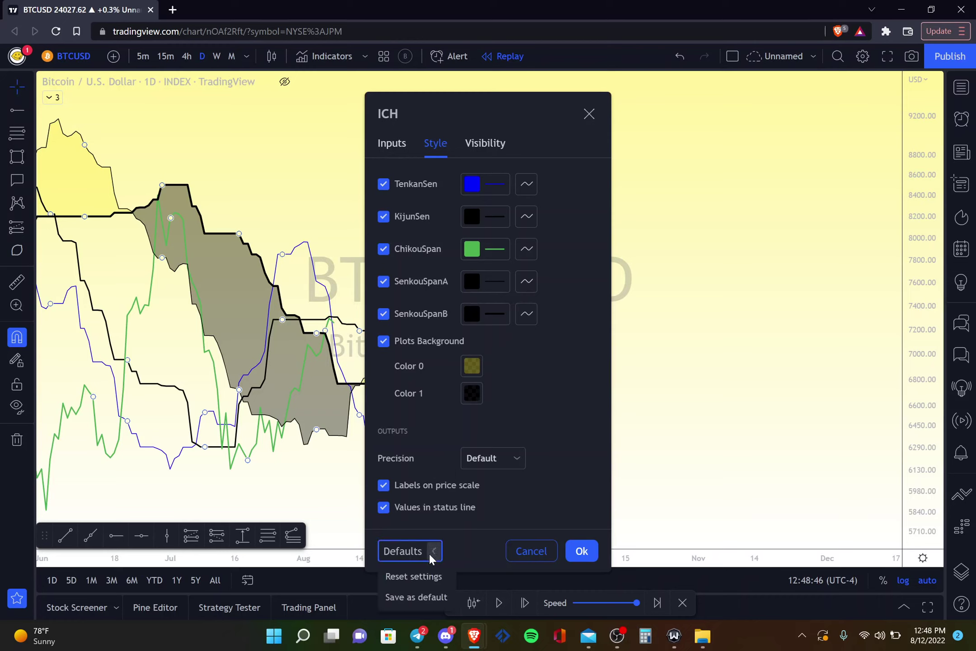
left_click(425, 581)
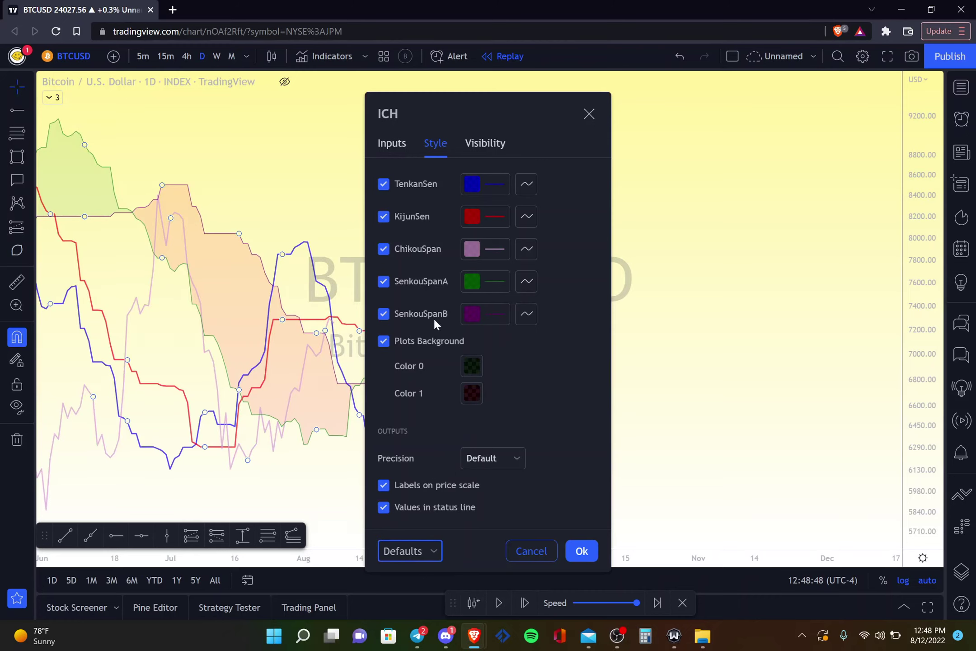
left_click_drag(436, 118, 668, 118)
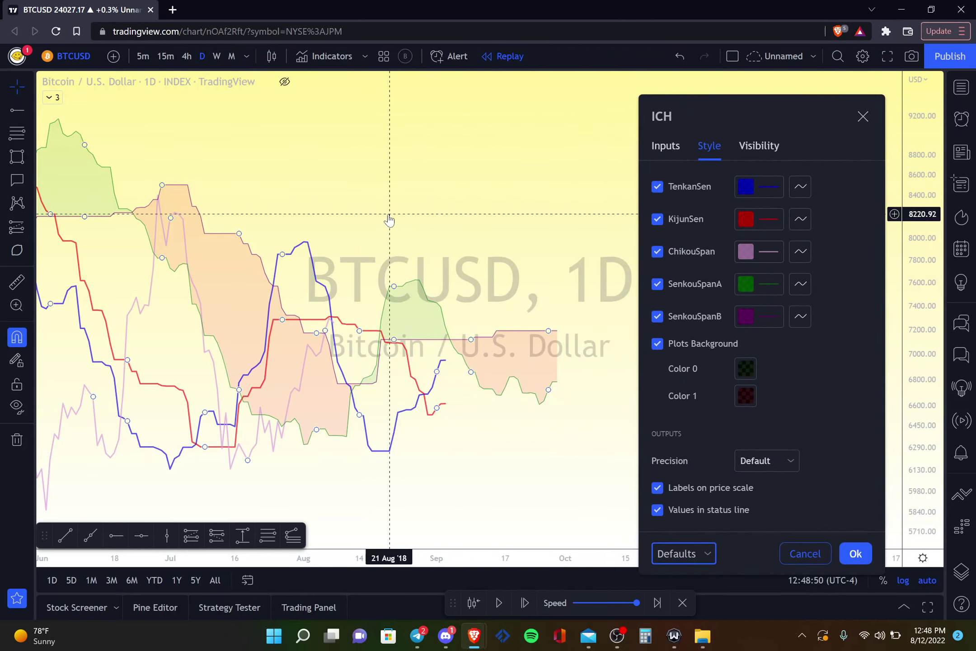
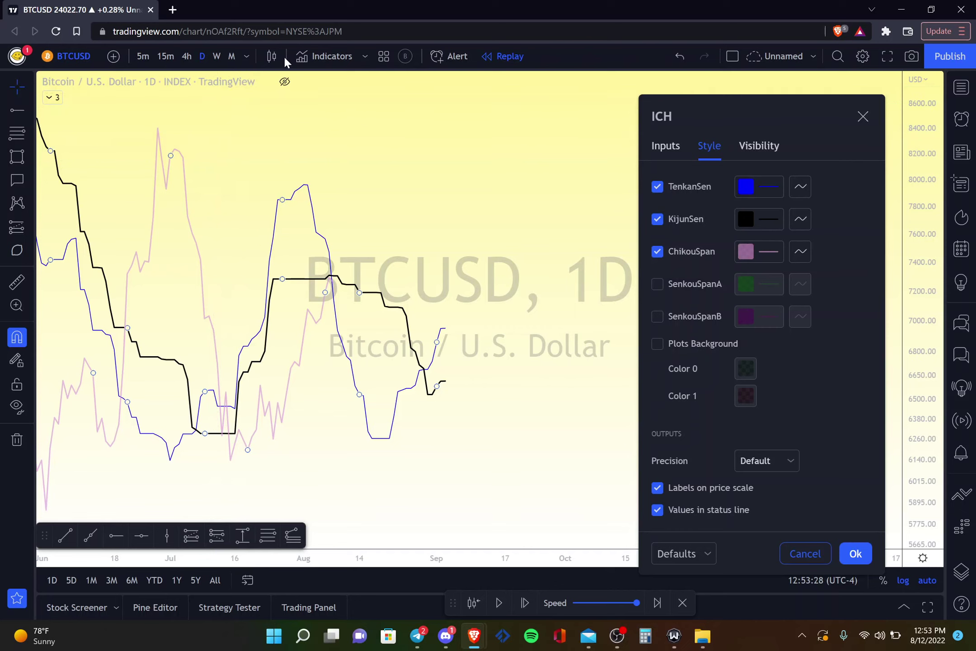
Step: Unhide the BTCUSD price candles and examine them against the TenkanSen, KijunSen and ChikouSpan lines
left_click(285, 82)
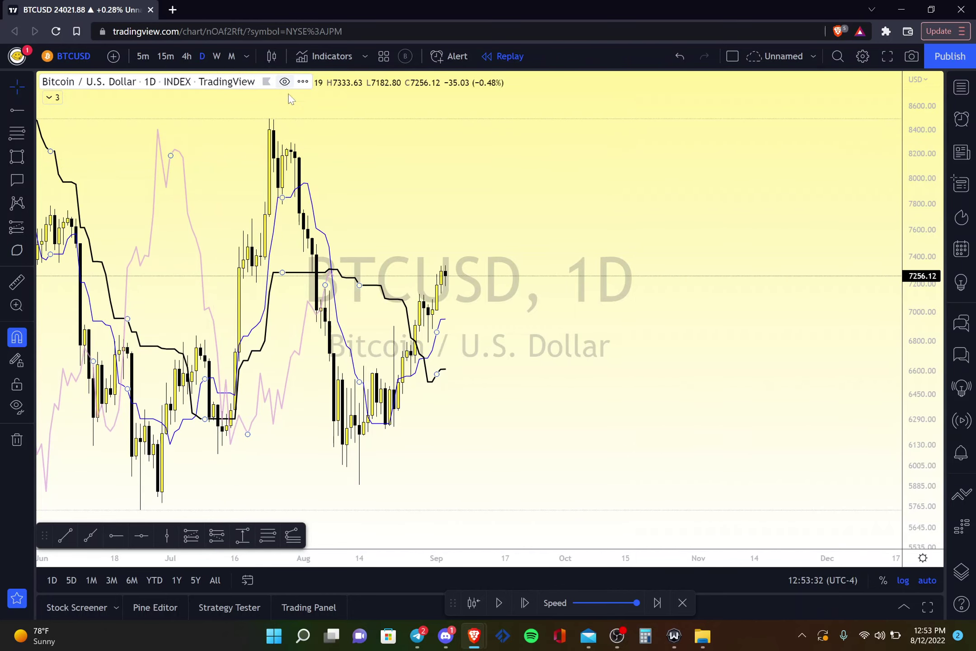
scroll(327, 370, "left", 5)
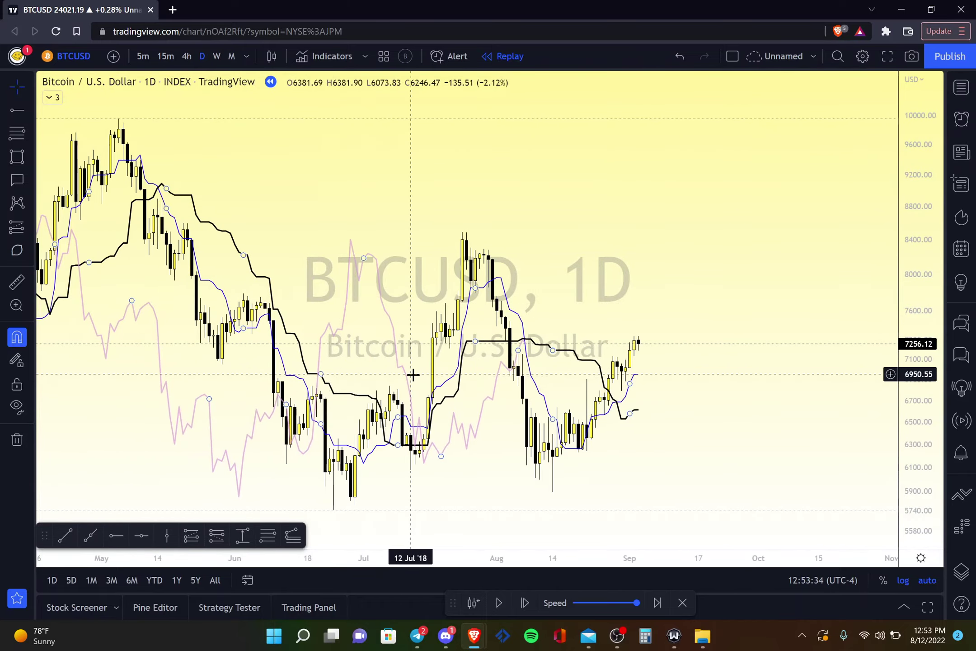
scroll(413, 374, "left", 5)
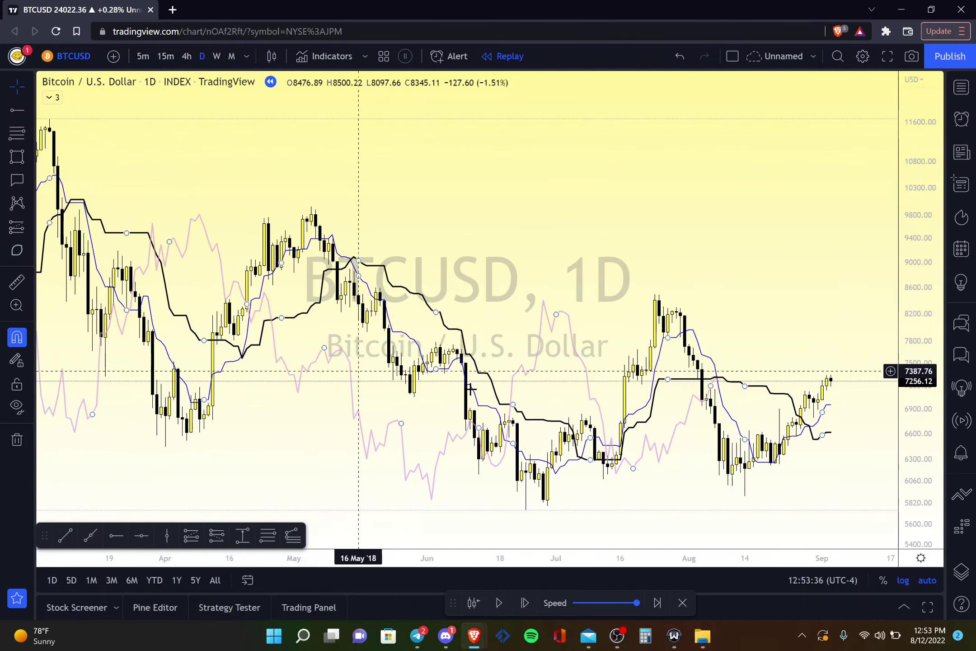
scroll(476, 431, "up", 3)
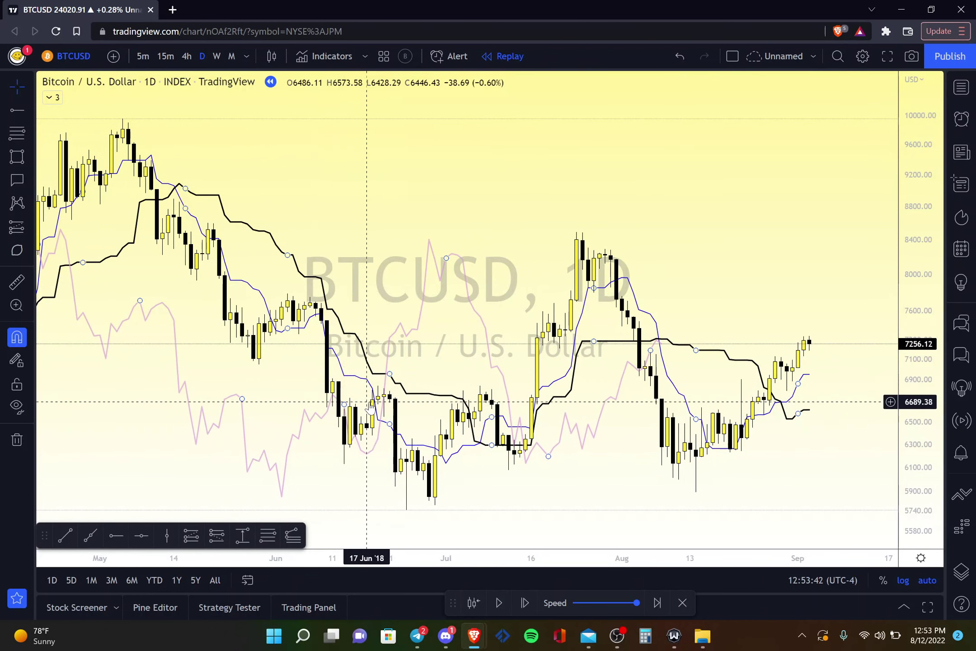
scroll(370, 415, "up", 3)
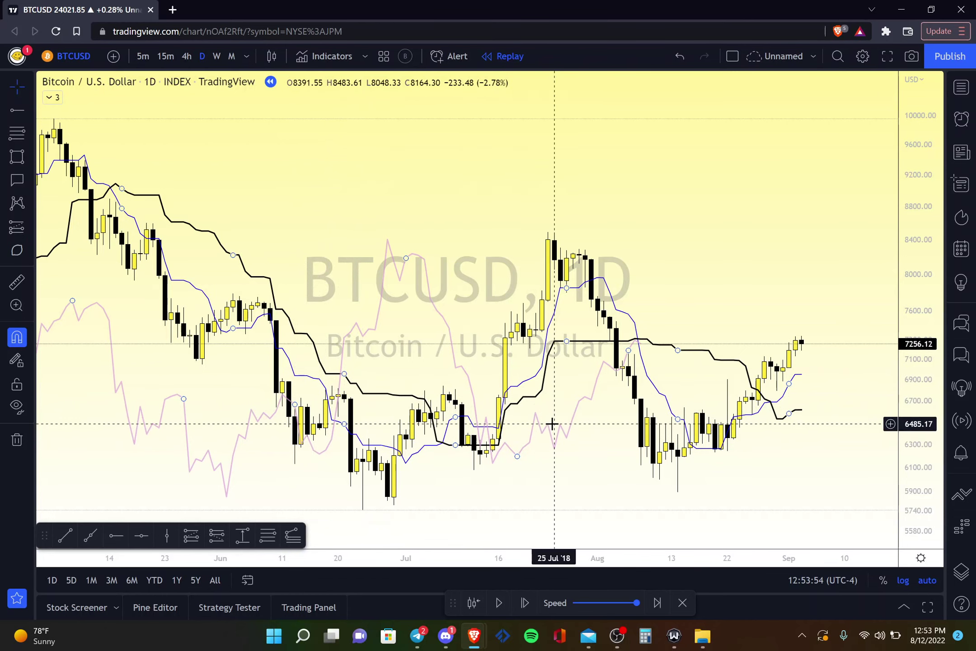
scroll(551, 427, "right", 5)
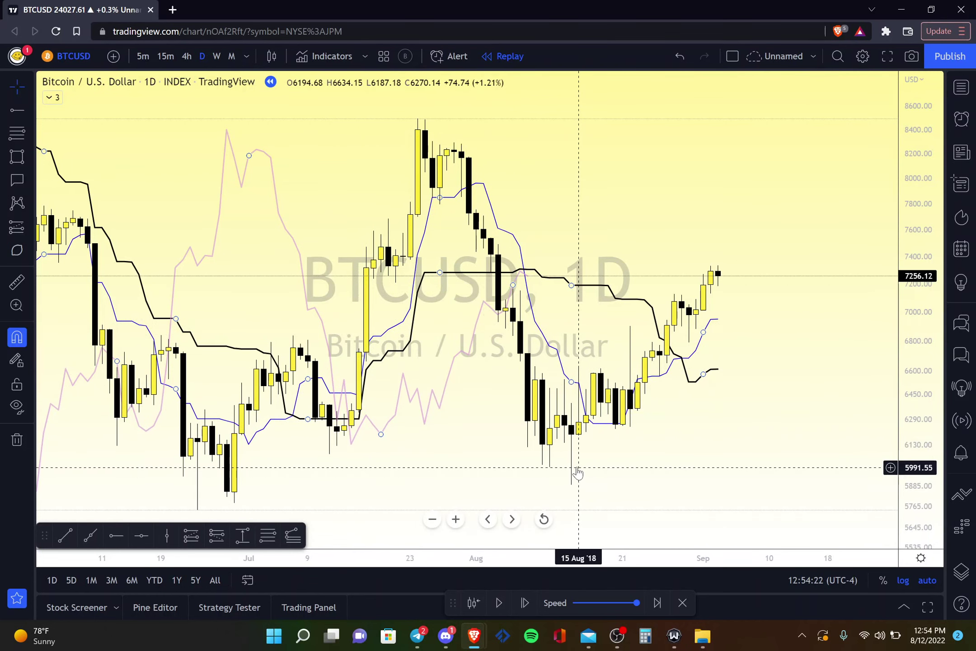
scroll(535, 333, "right", 5)
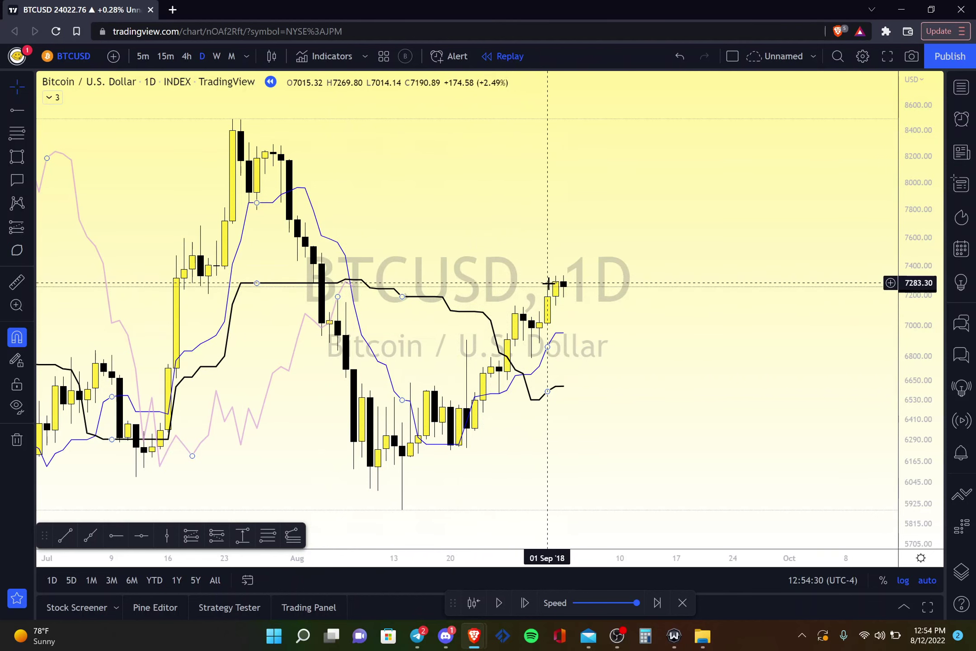
Step: Restyle the ICH indicator's ChikouSpan line to green with 100% opacity and the second-thickest line width
double_click(267, 401)
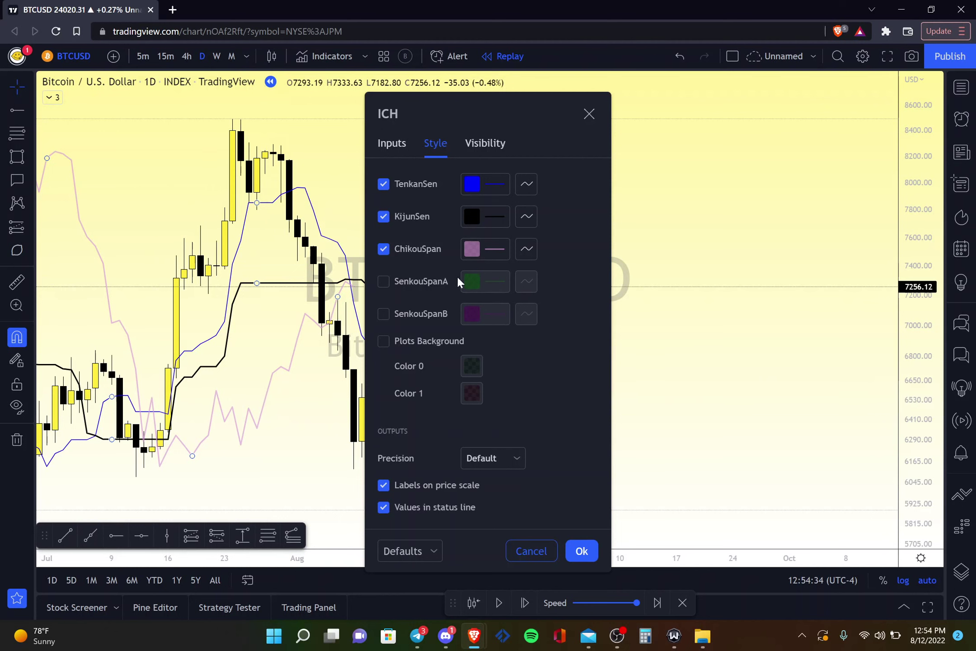
left_click(488, 254)
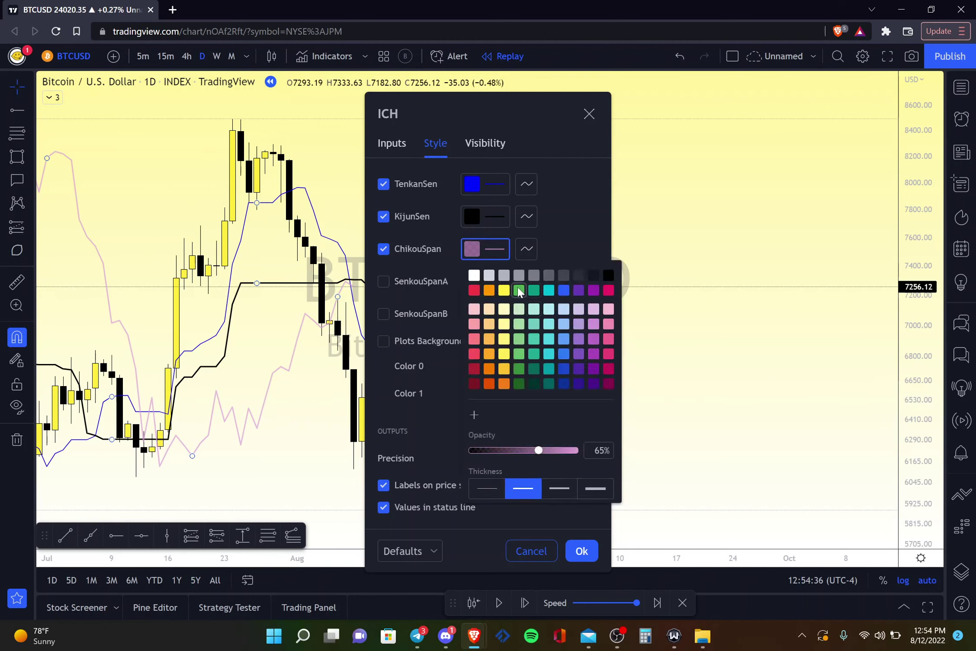
left_click(519, 290)
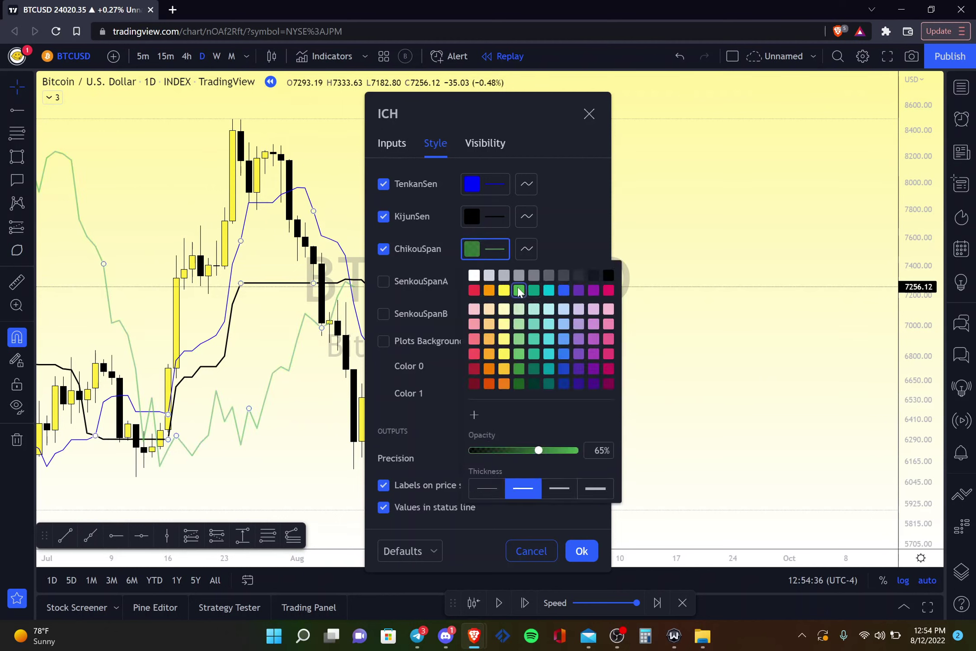
left_click(578, 451)
left_click(559, 488)
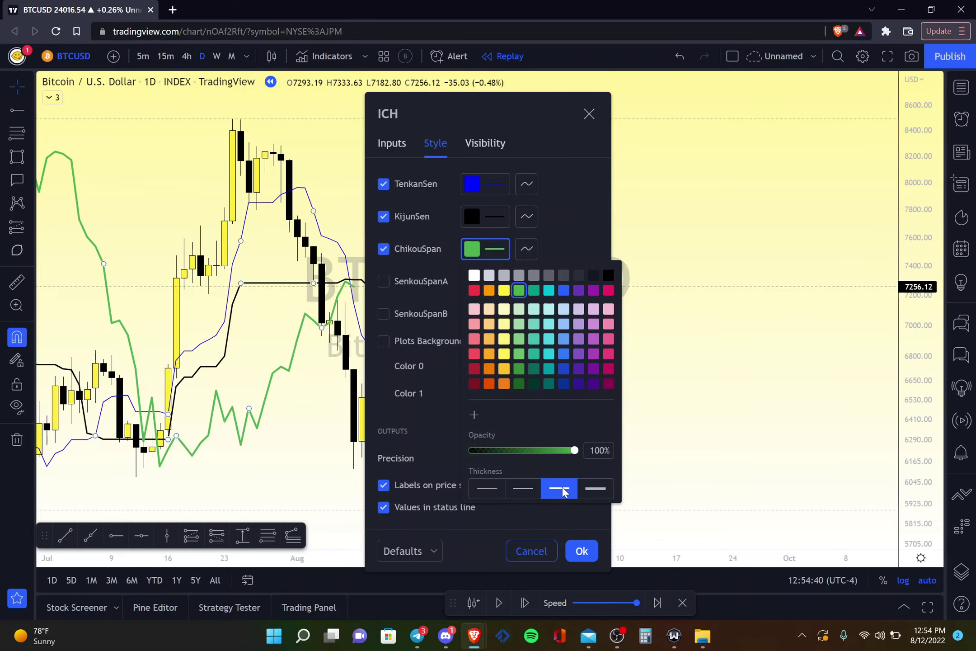
left_click(571, 212)
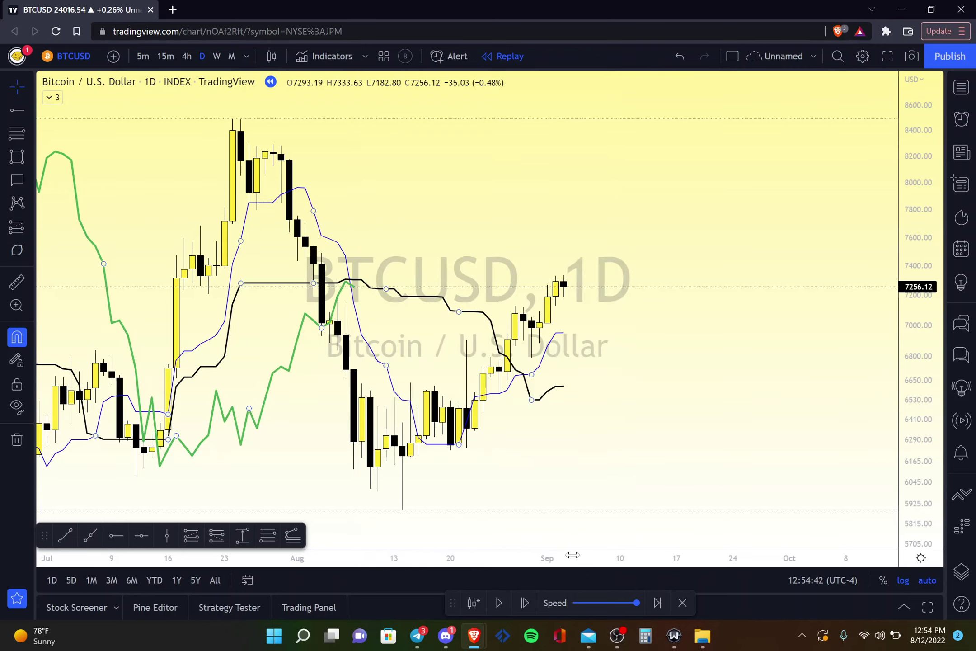
left_click(574, 552)
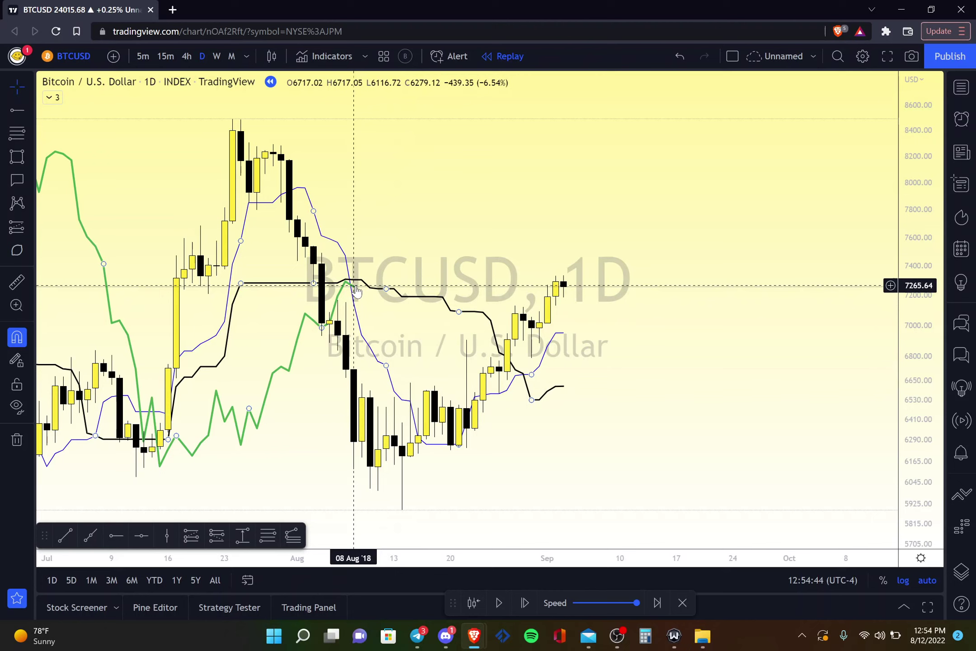
Step: Draw a Date Range from the 03 Sep '18 candle back to the end of the ChikouSpan line at 08 Aug '18
left_click(6, 230)
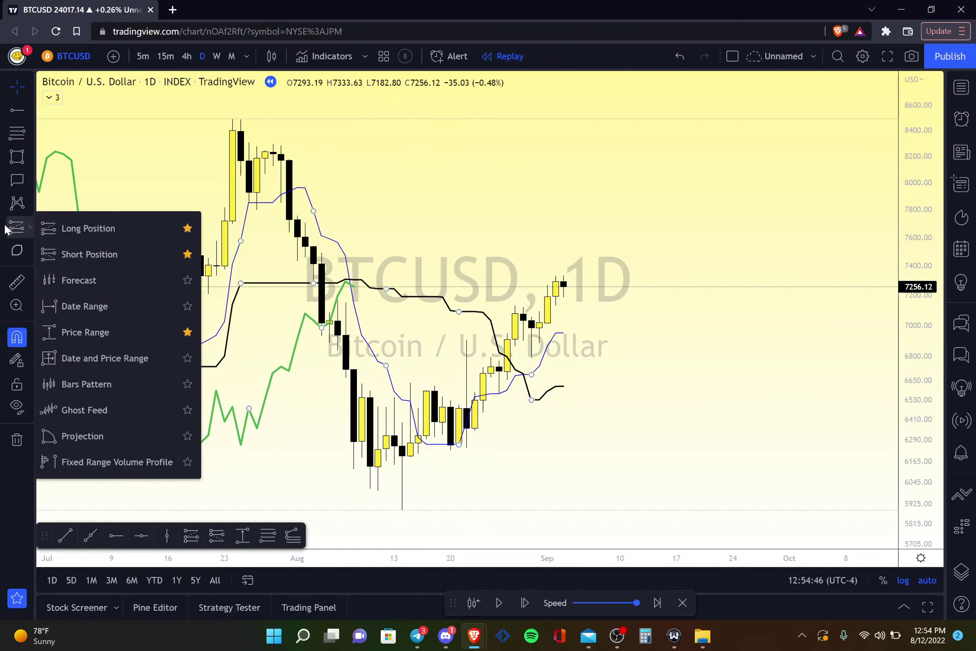
left_click(70, 307)
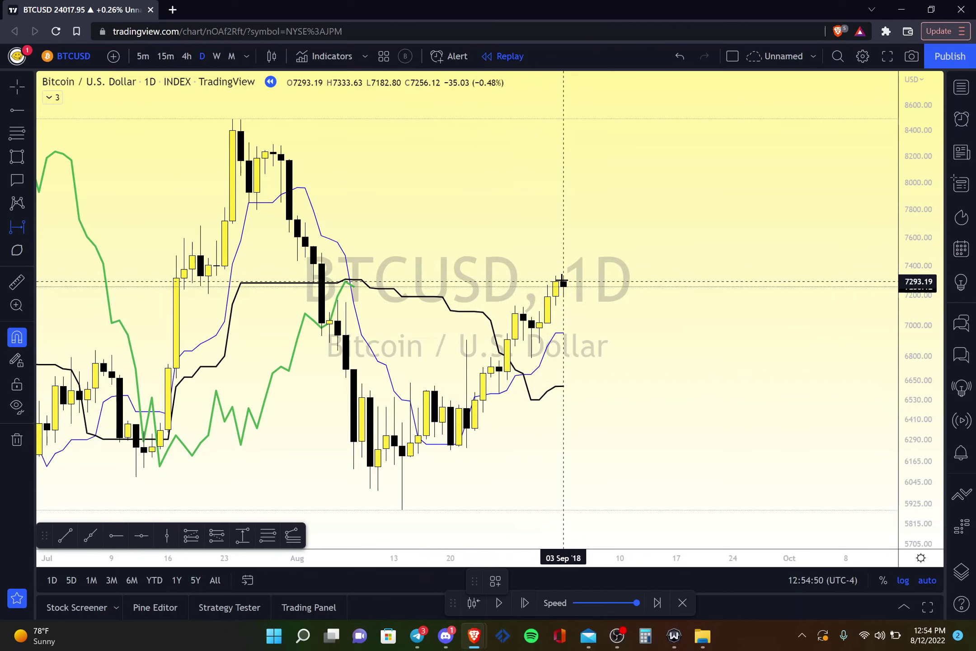
left_click(564, 283)
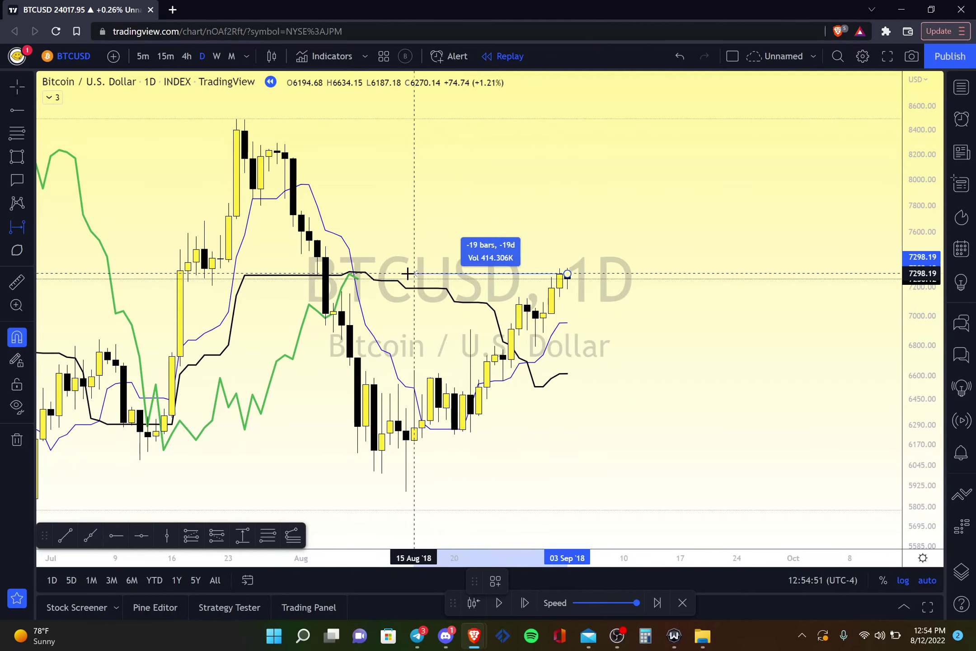
left_click(358, 285)
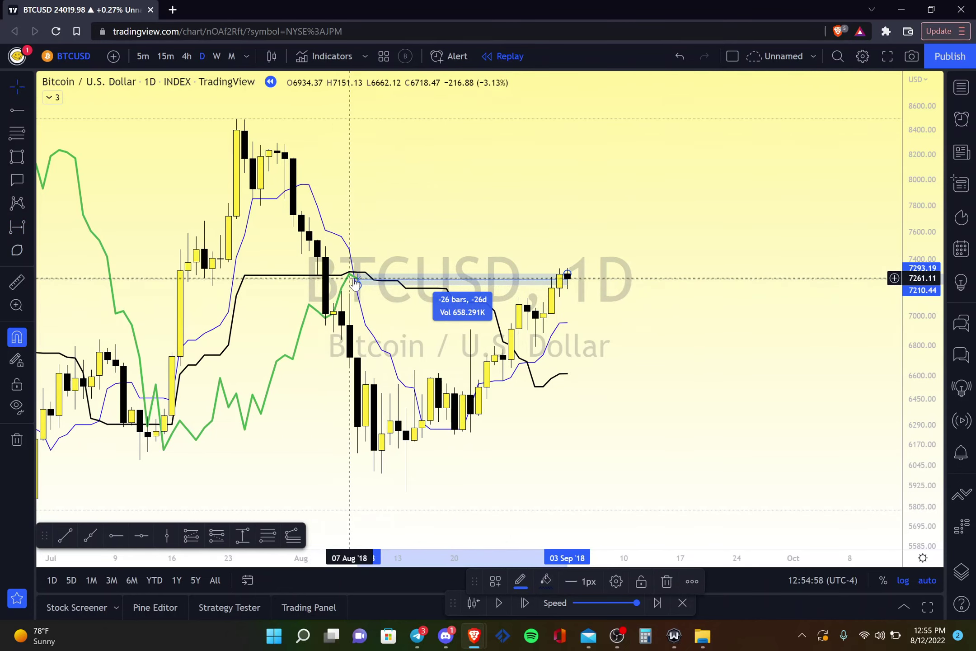
scroll(356, 285, "down", 3)
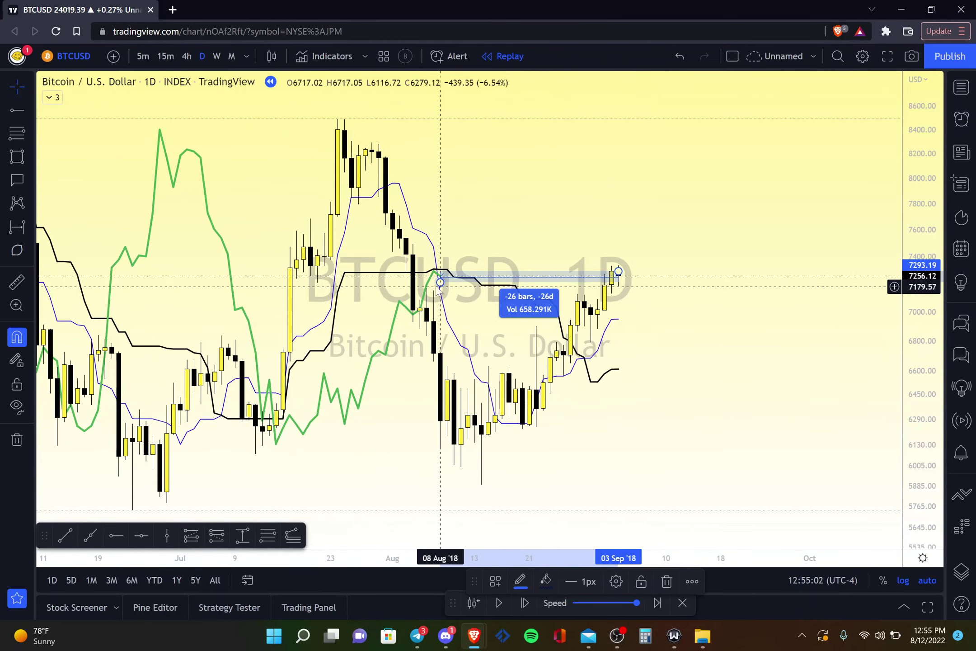
Step: Delete the Date Range that spans from 08 Aug '18 to 03 Sep '18
scroll(348, 399, "down", 2)
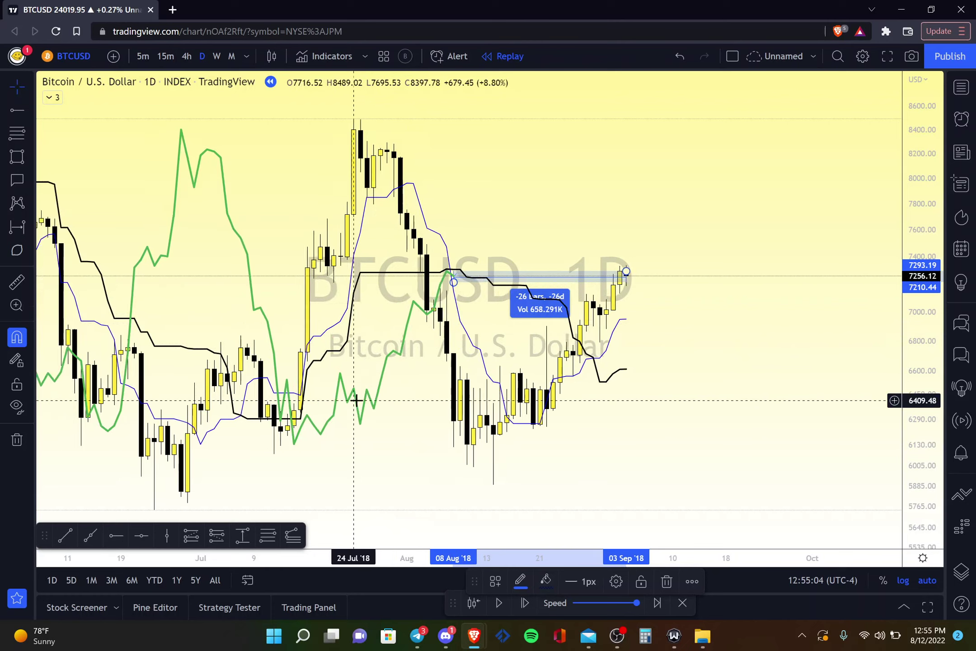
scroll(242, 459, "up", 1)
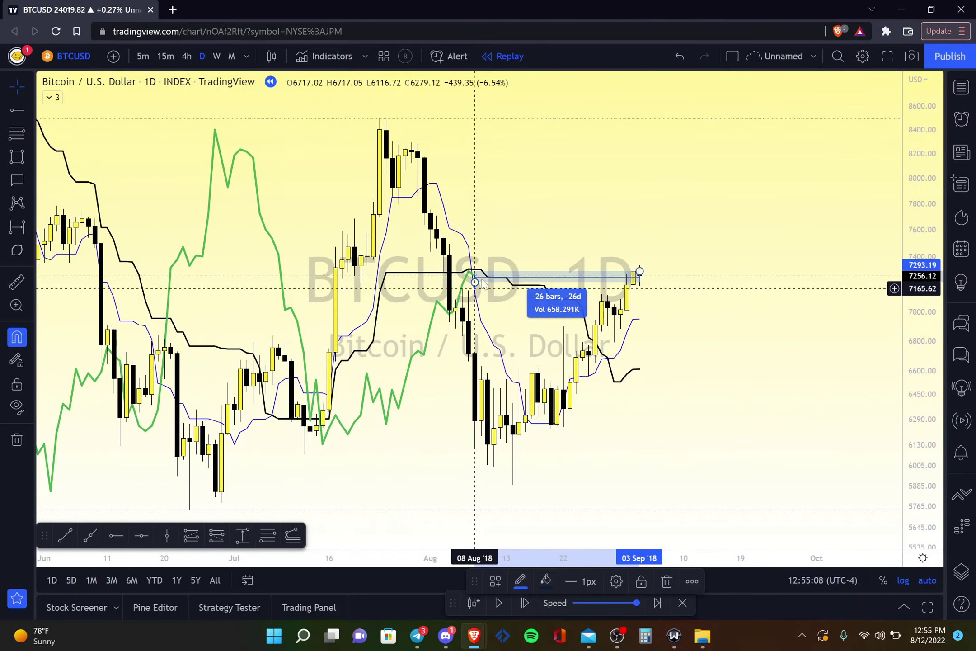
scroll(495, 354, "down", 1)
scroll(496, 359, "down", 2)
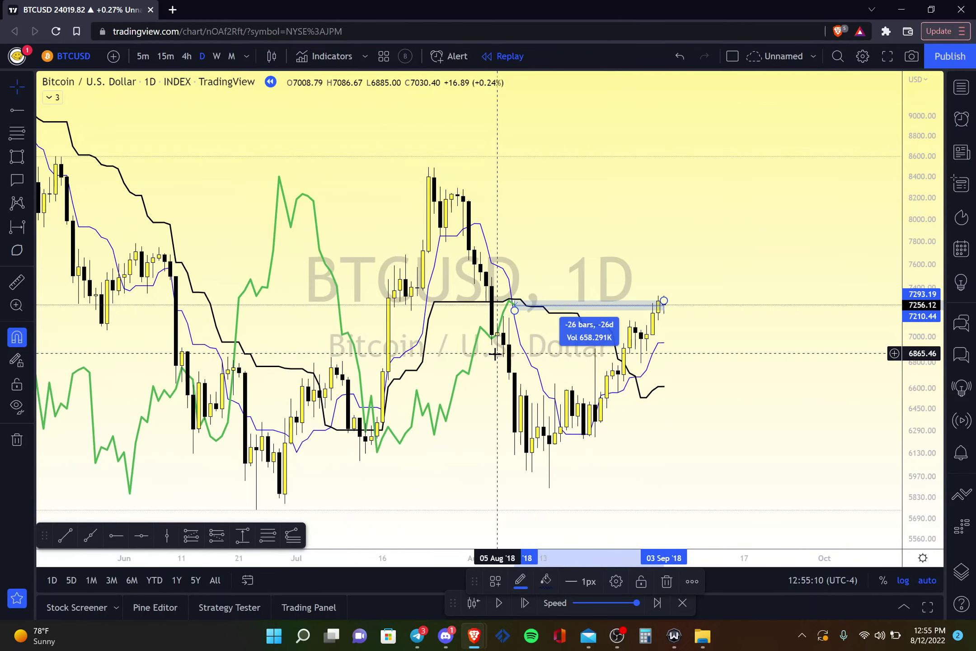
scroll(495, 354, "down", 1)
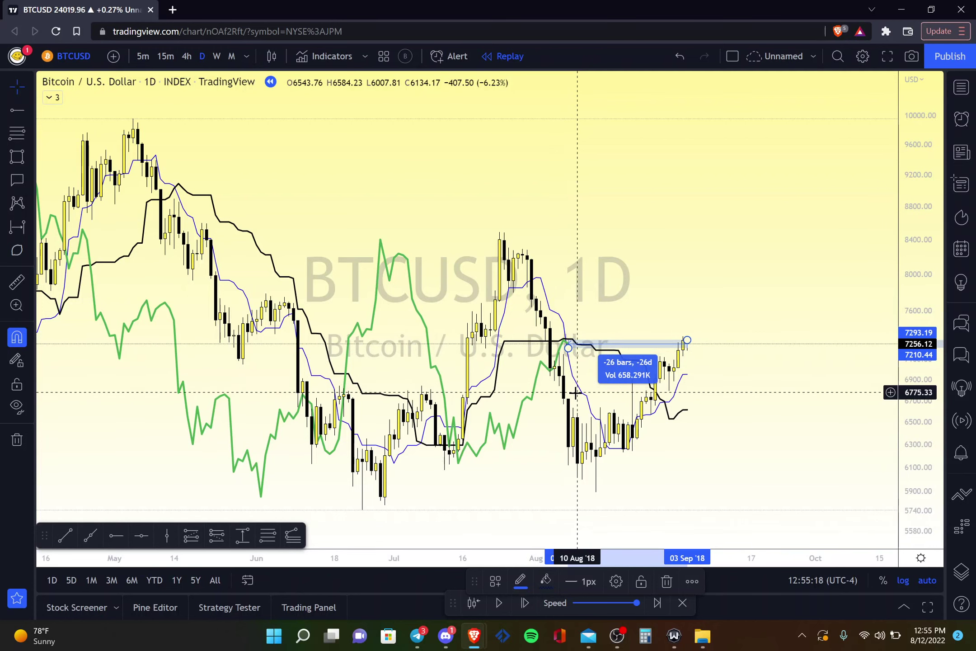
scroll(593, 366, "up", 1)
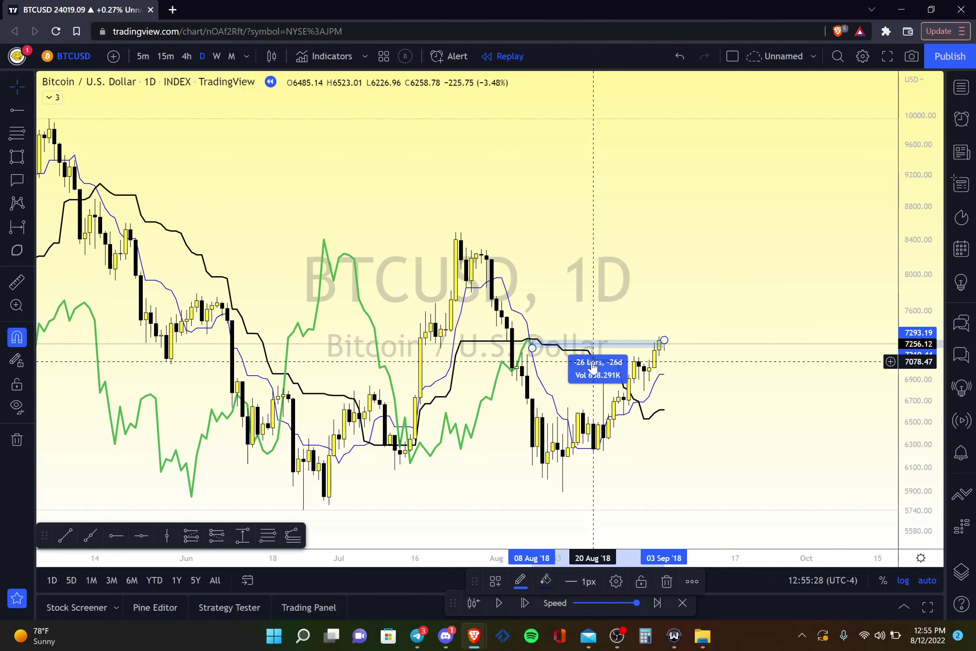
key("ctrl+k")
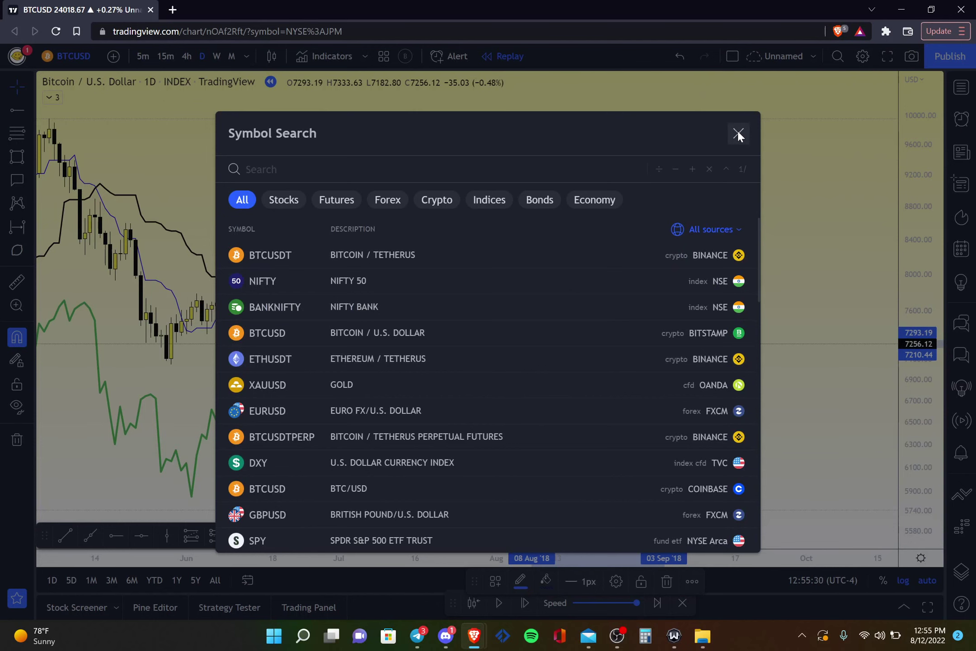
left_click(738, 134)
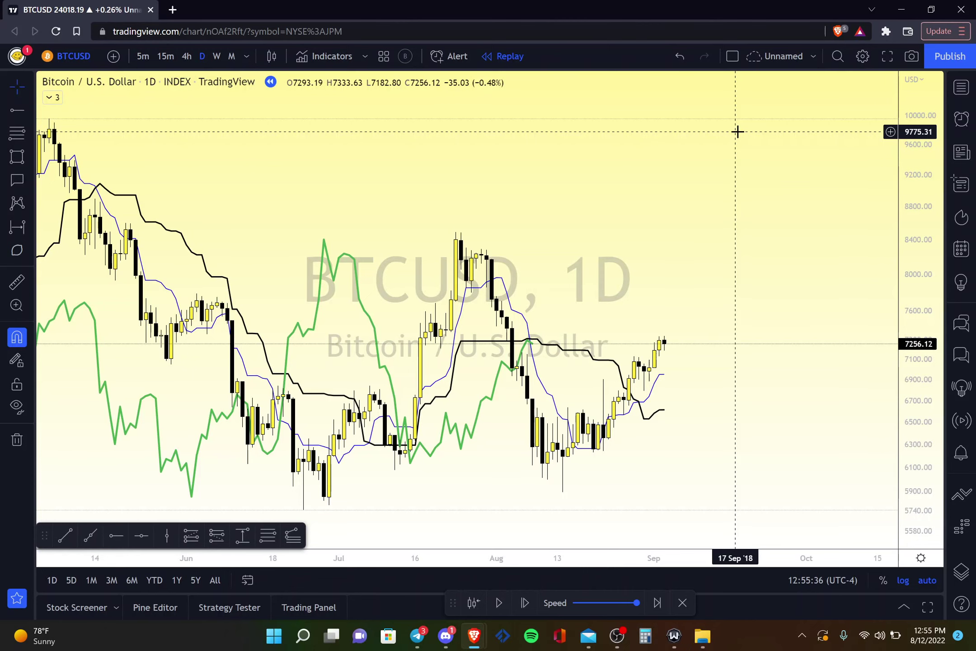
Step: Examine the ChikouSpan line against the BTCUSD price candles from the 2017 rally through to early September 2018
scroll(653, 371, "up", 3)
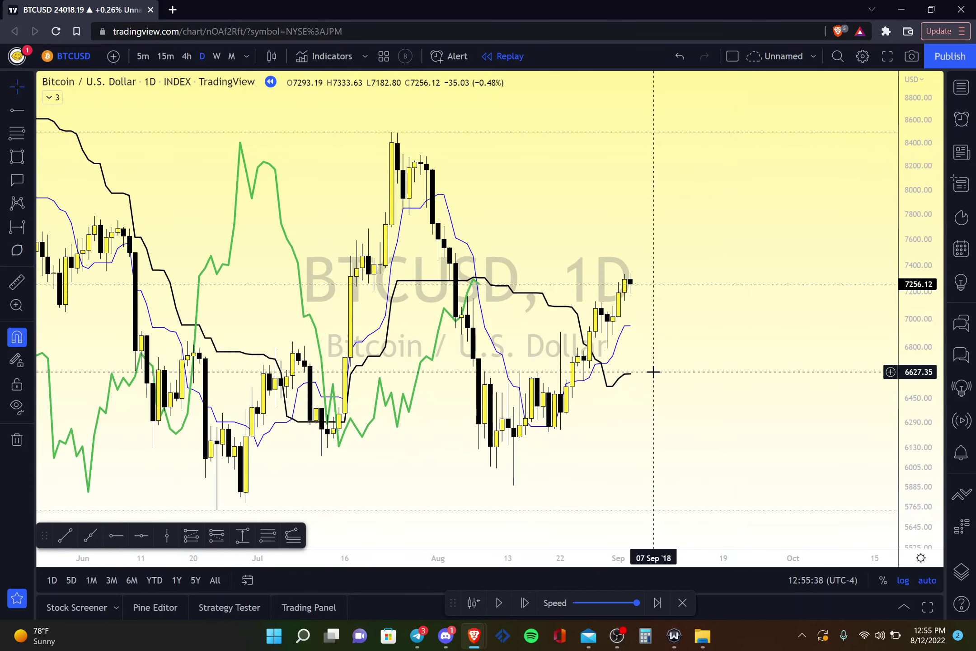
scroll(653, 371, "up", 1)
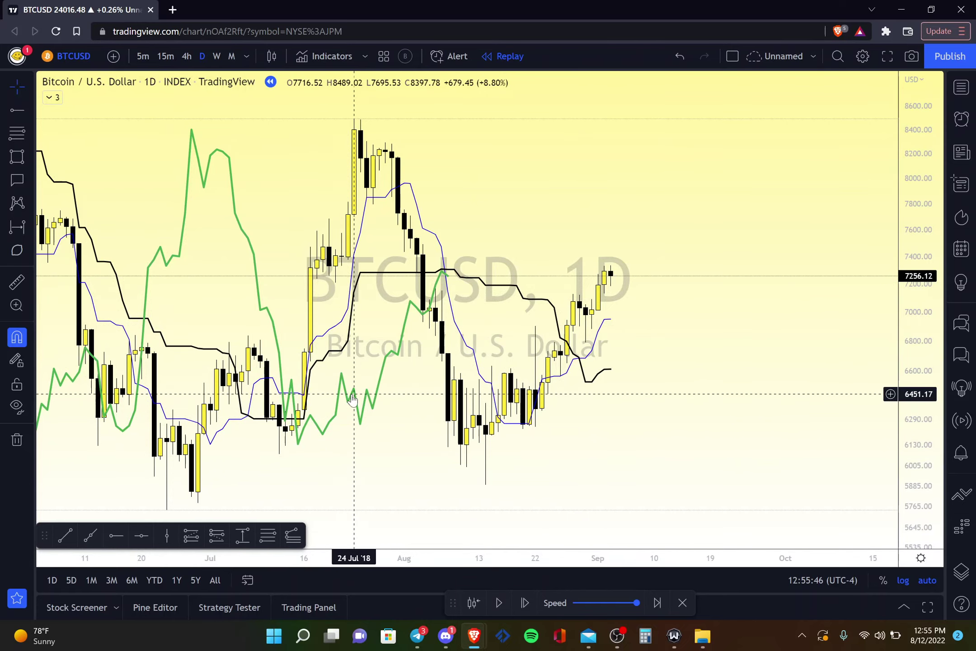
scroll(352, 398, "down", 10)
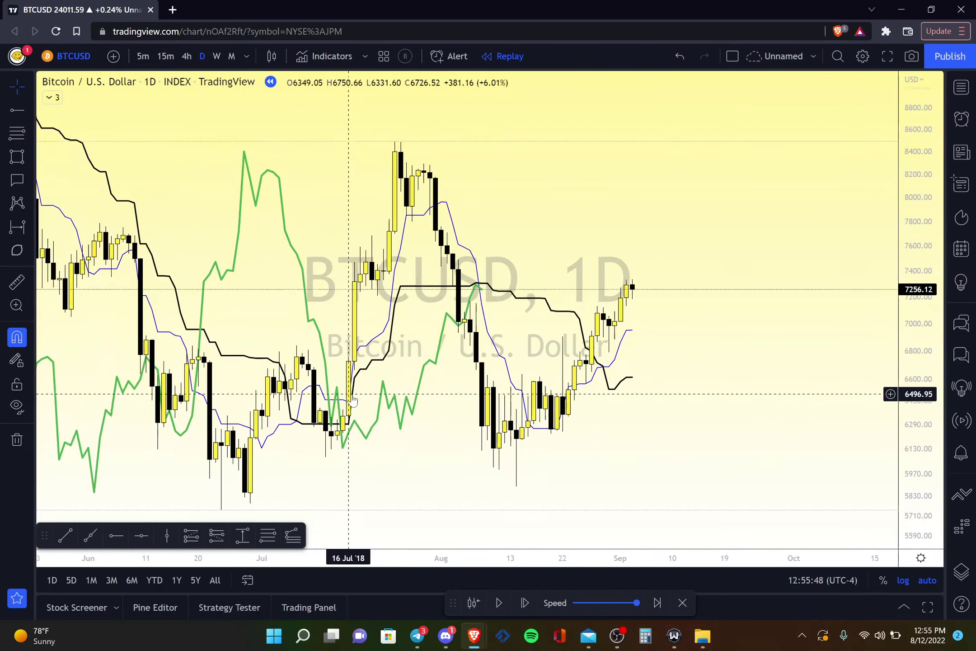
scroll(353, 394, "down", 5)
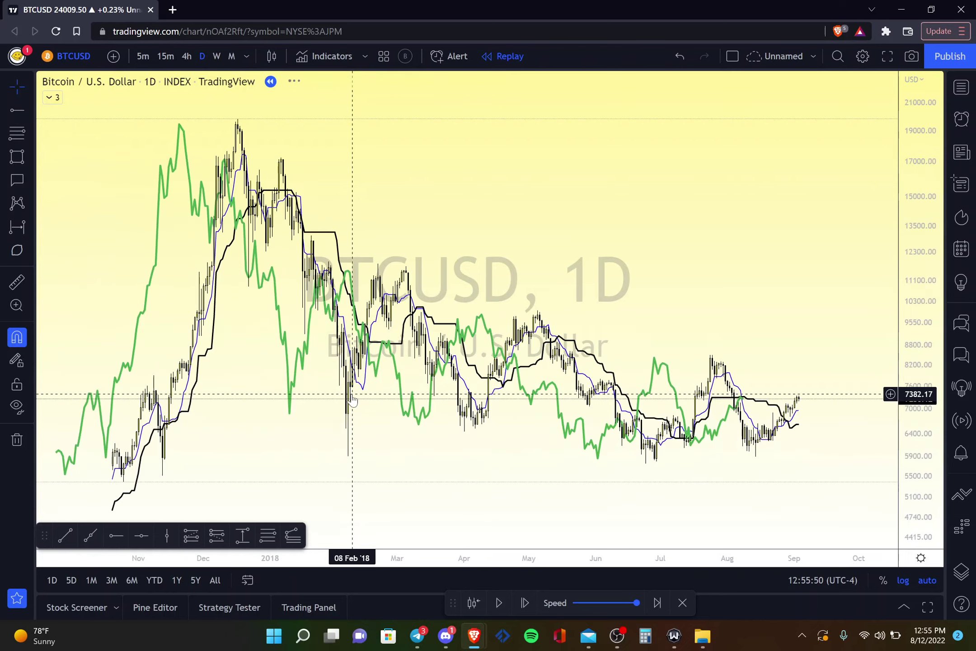
scroll(142, 261, "left", 5)
scroll(142, 262, "left", 8)
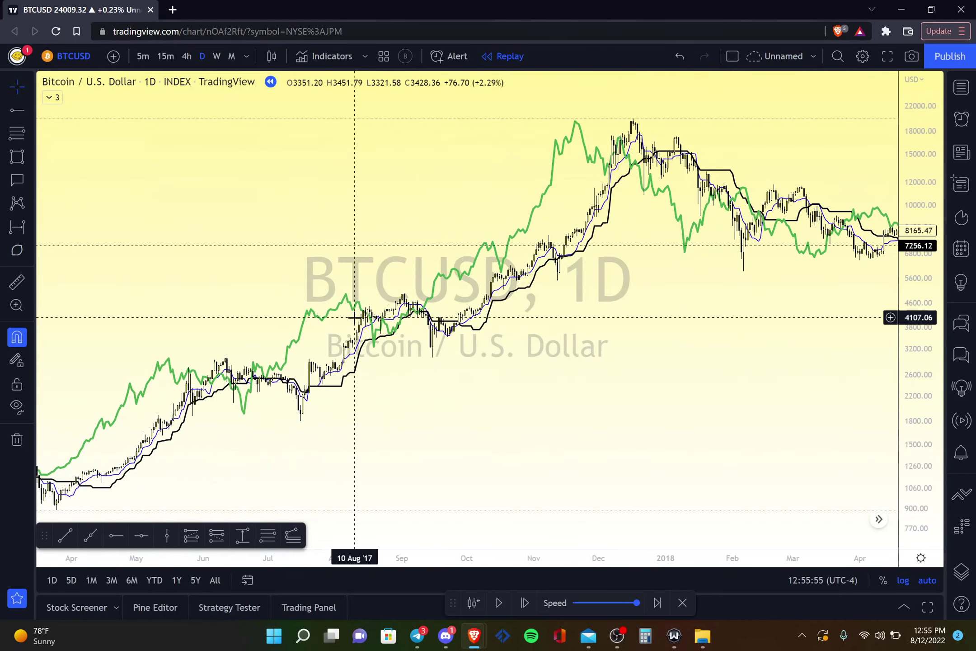
scroll(332, 312, "up", 3)
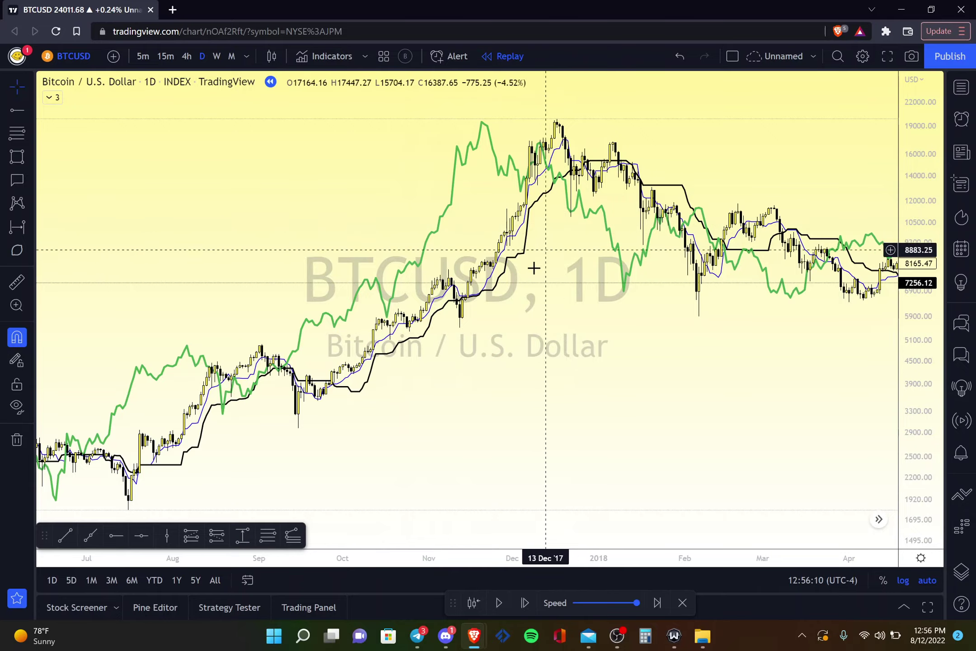
scroll(531, 270, "right", 5)
scroll(531, 271, "right", 10)
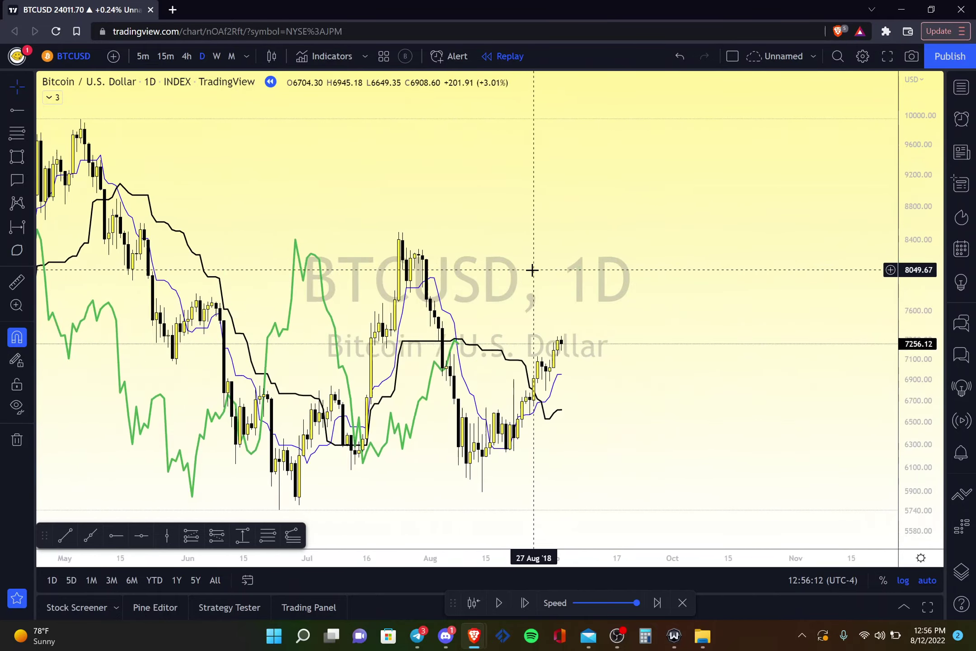
scroll(532, 270, "left", 5)
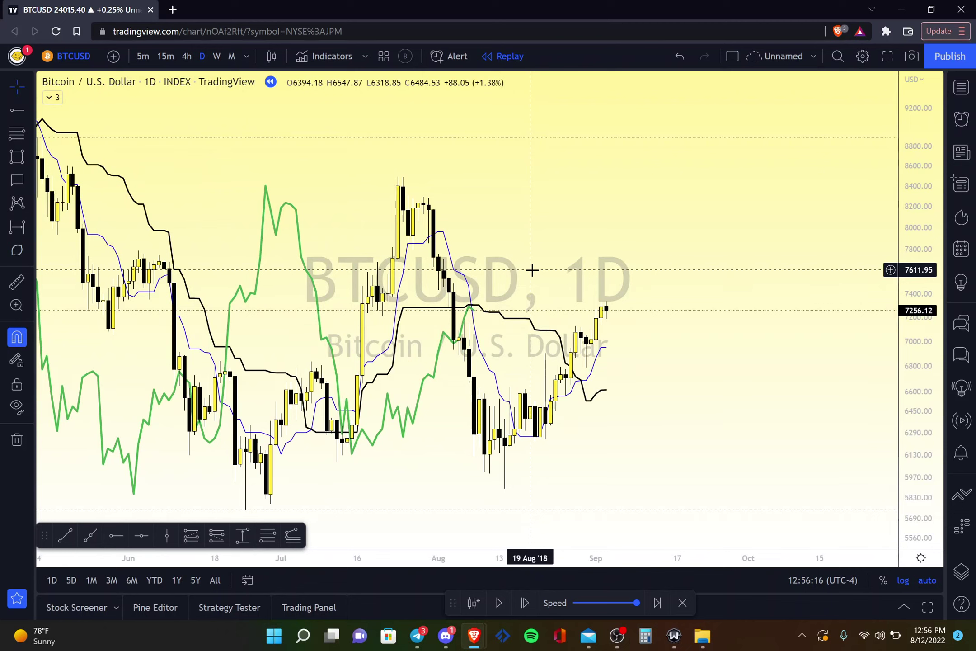
Step: Enable the ICH indicator's SenkouSpanA, SenkouSpanB and Plots Background, checking its length inputs, and apply the settings
double_click(500, 312)
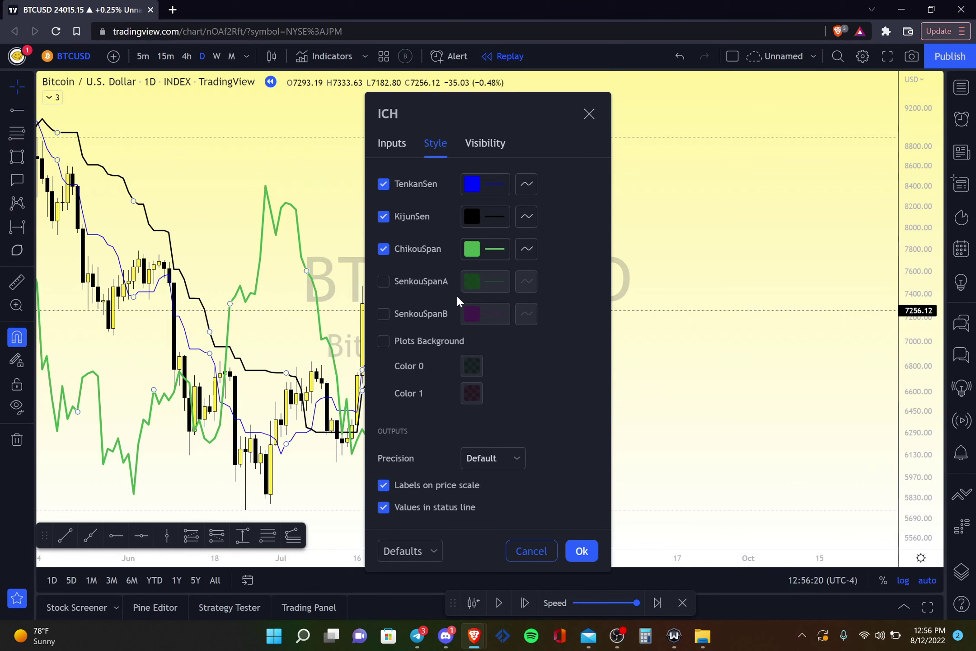
left_click(431, 284)
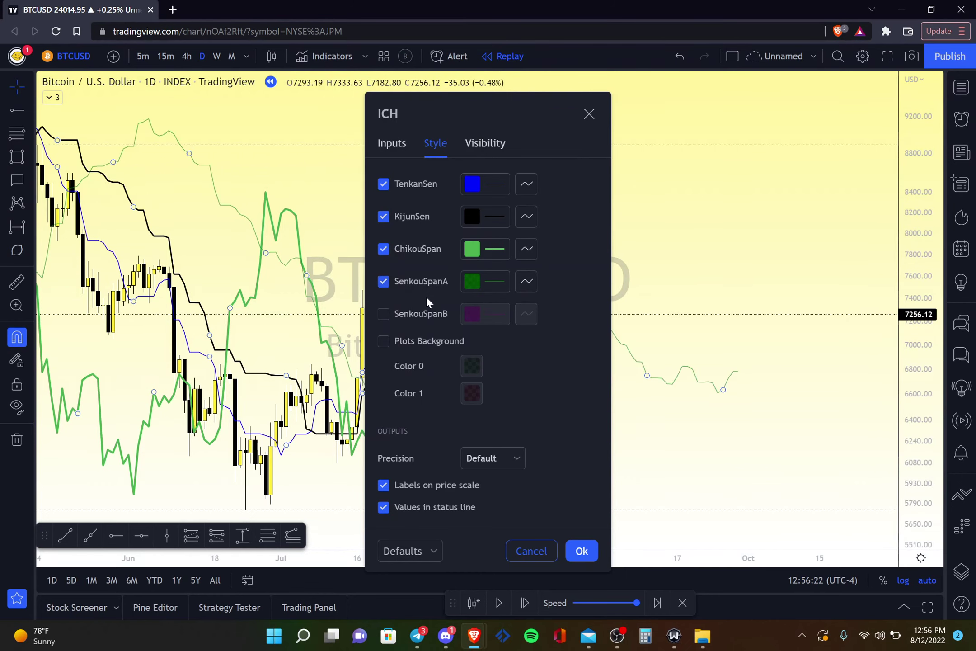
left_click(427, 315)
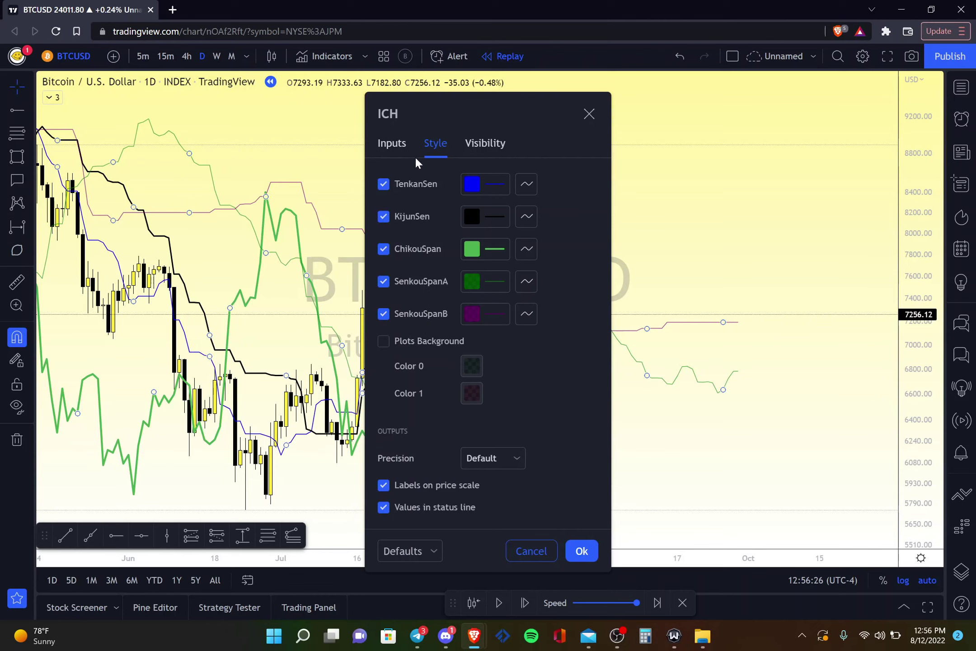
left_click(400, 146)
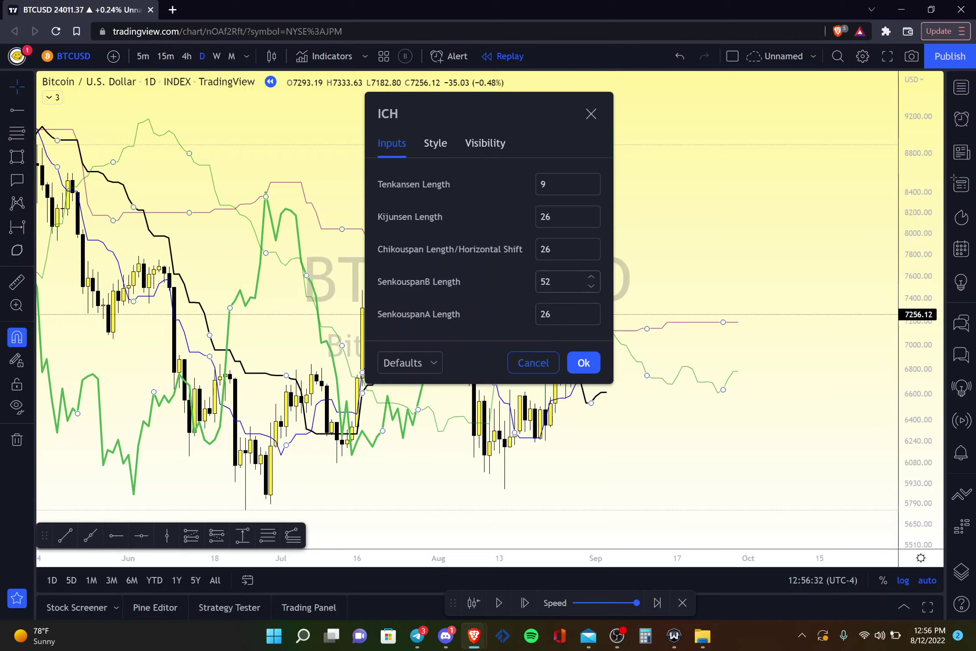
left_click(438, 143)
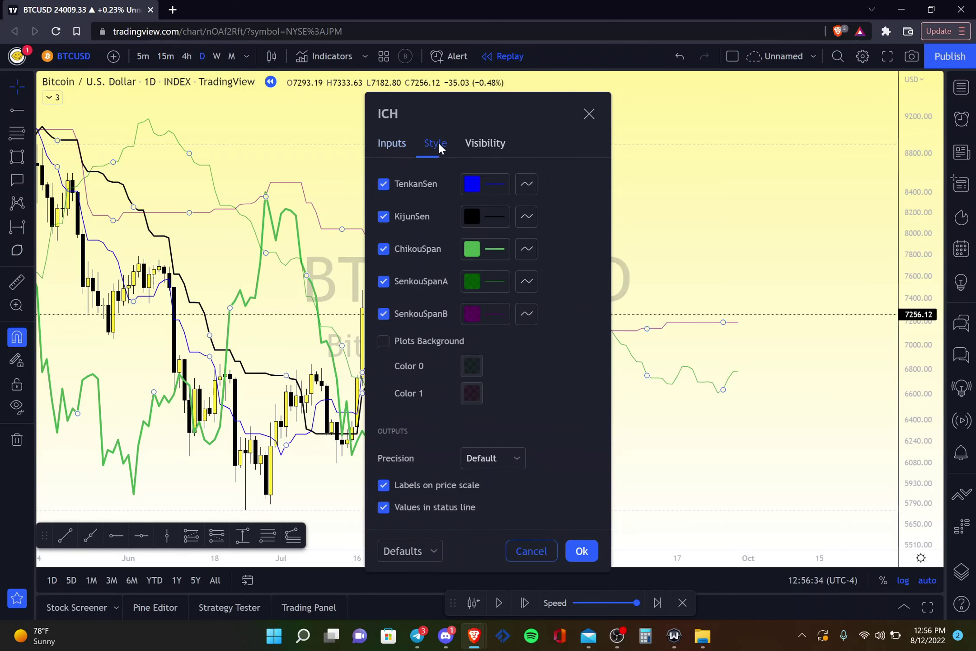
left_click(391, 343)
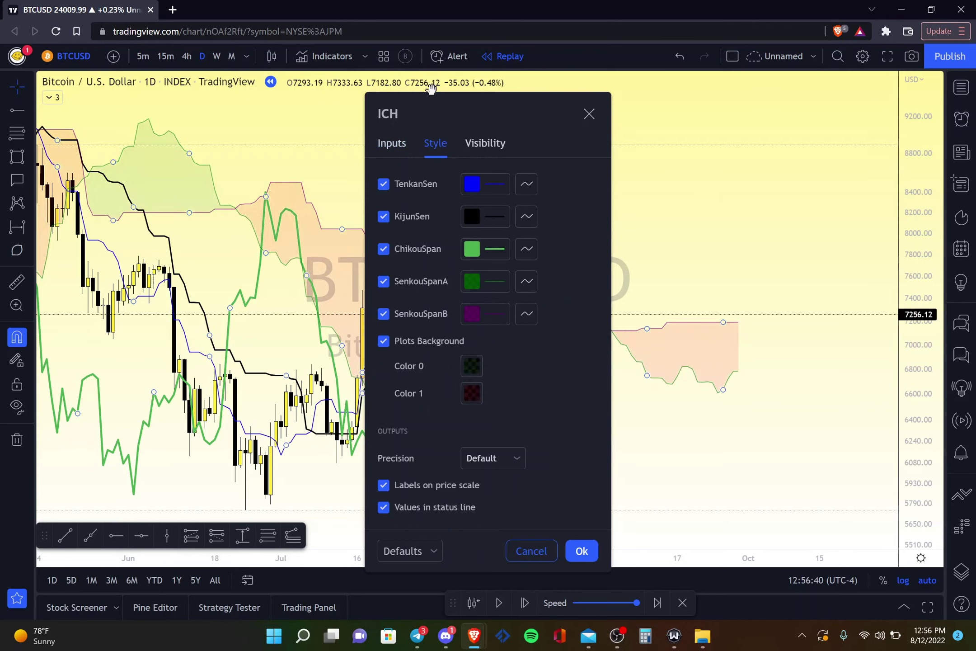
left_click(582, 550)
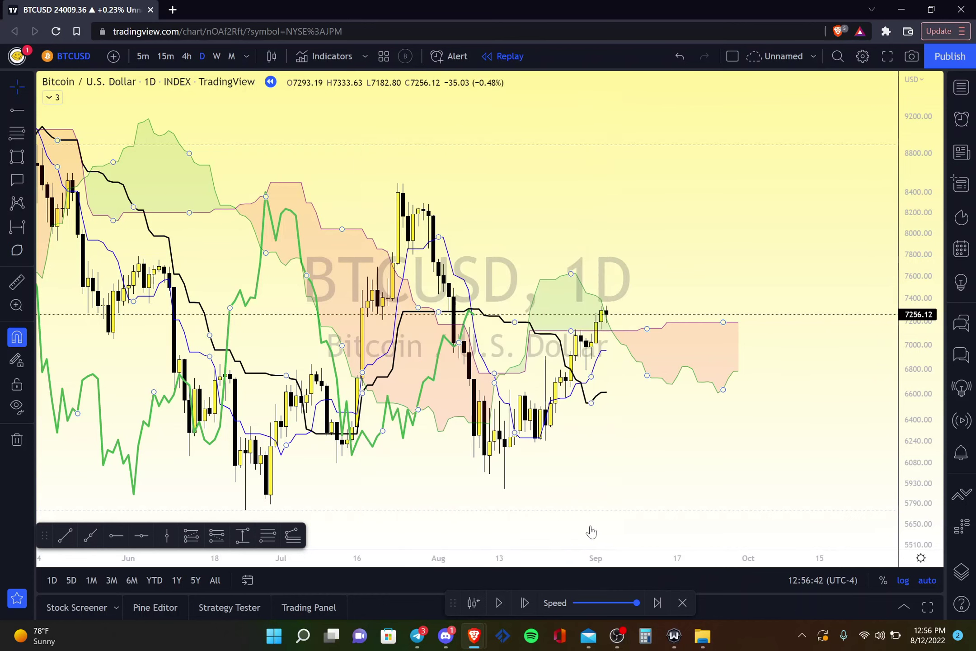
Step: Measure from the 03 Sep '18 candle forward to the cloud's leading edge at 29 Sep '18 with a Date Range, and delete the range
scroll(580, 452, "up", 2)
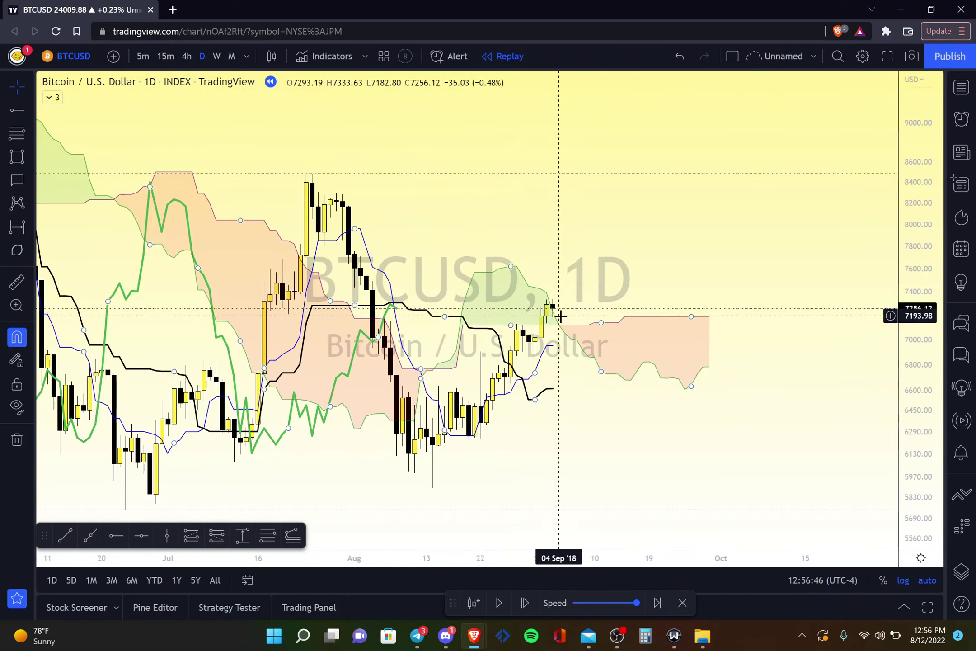
left_click(17, 226)
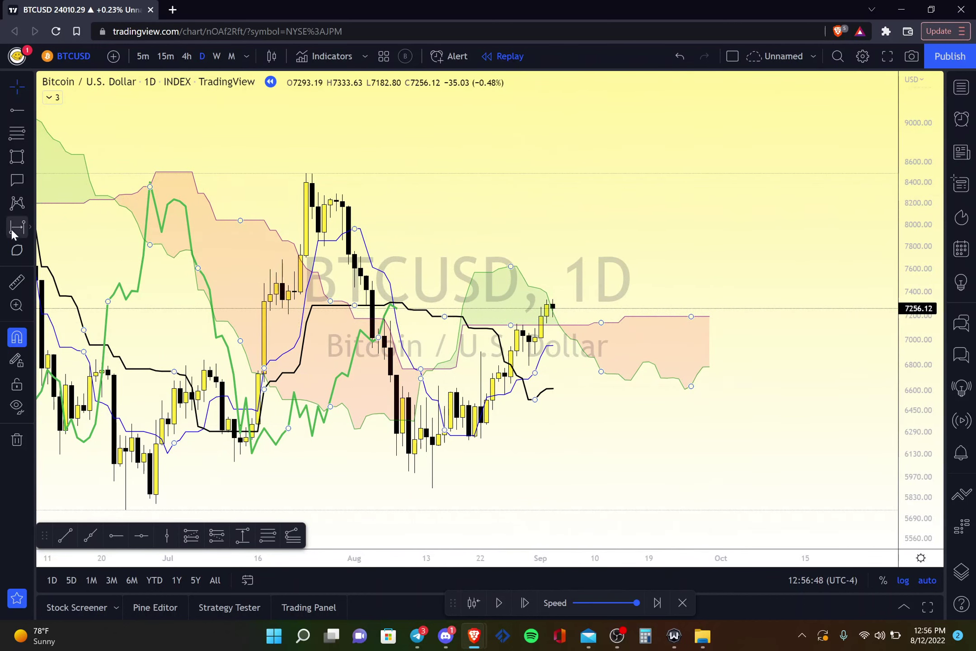
left_click(553, 309)
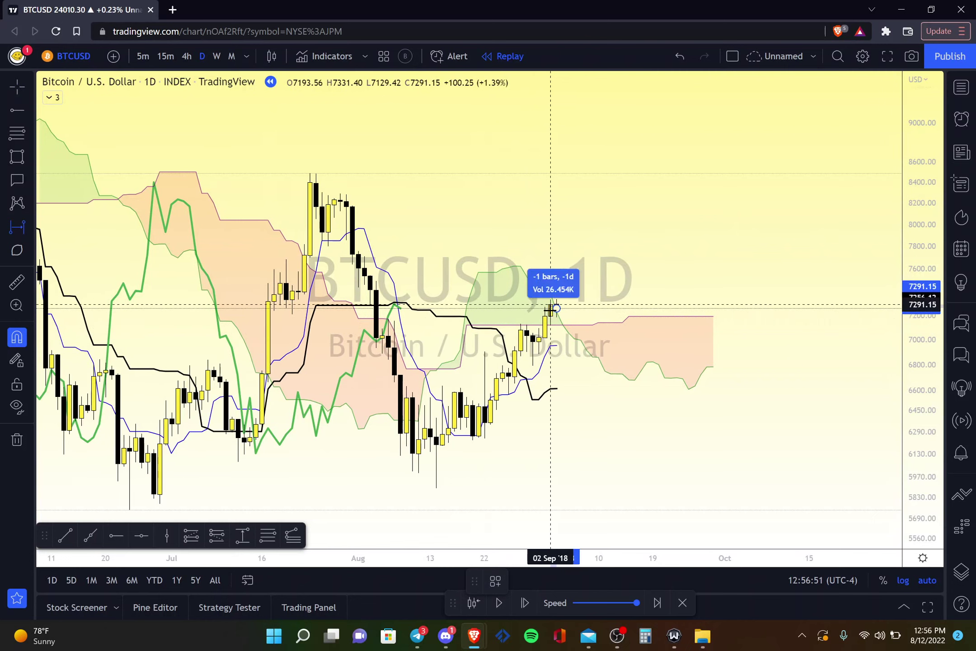
left_click(713, 305)
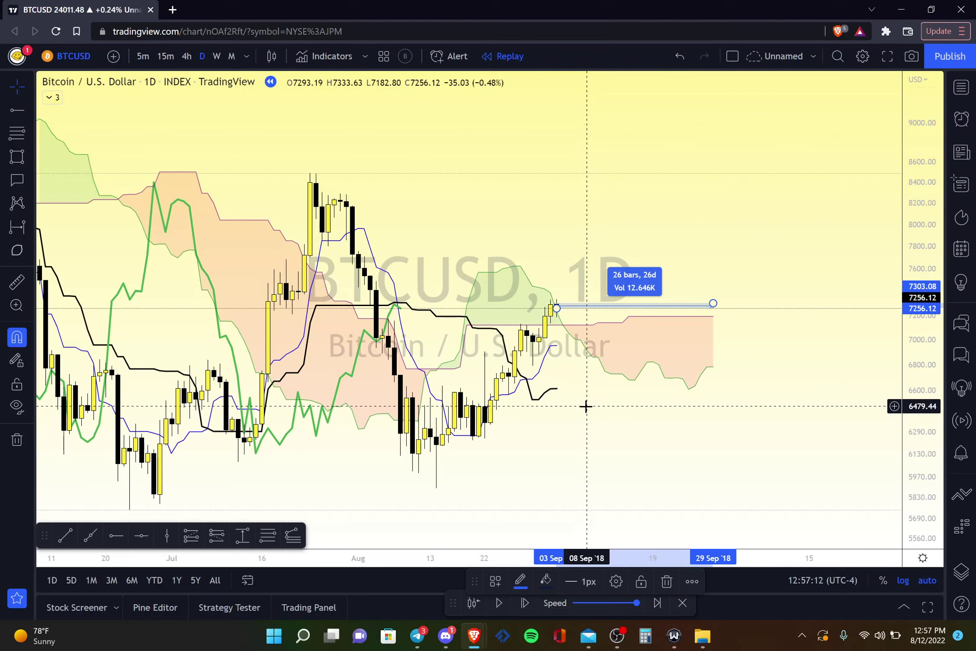
key("Delete")
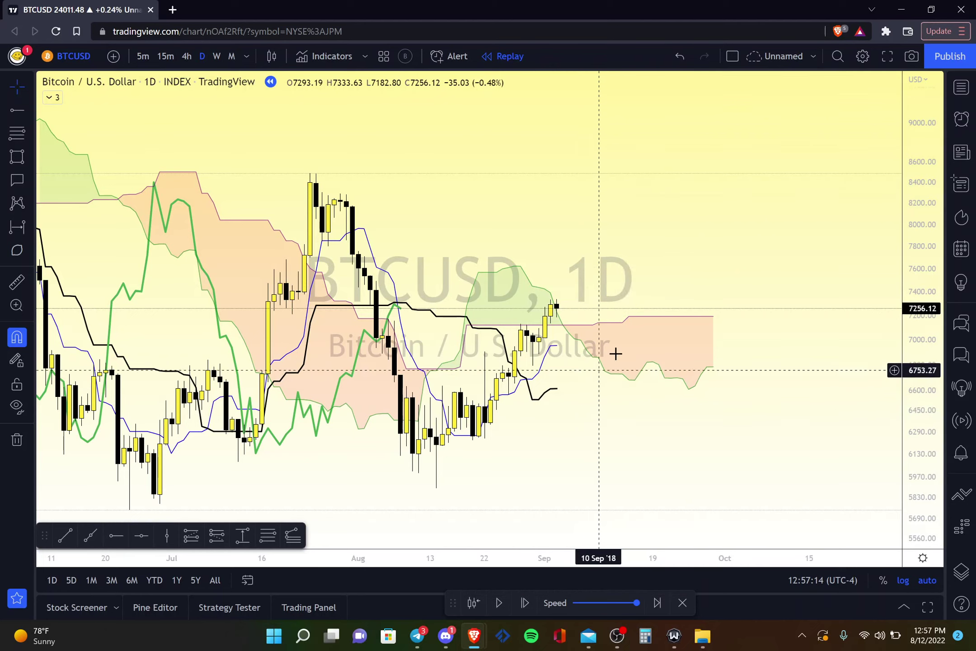
Step: Restyle the ICH indicator's SenkouSpanA line to black with 100% opacity
double_click(641, 317)
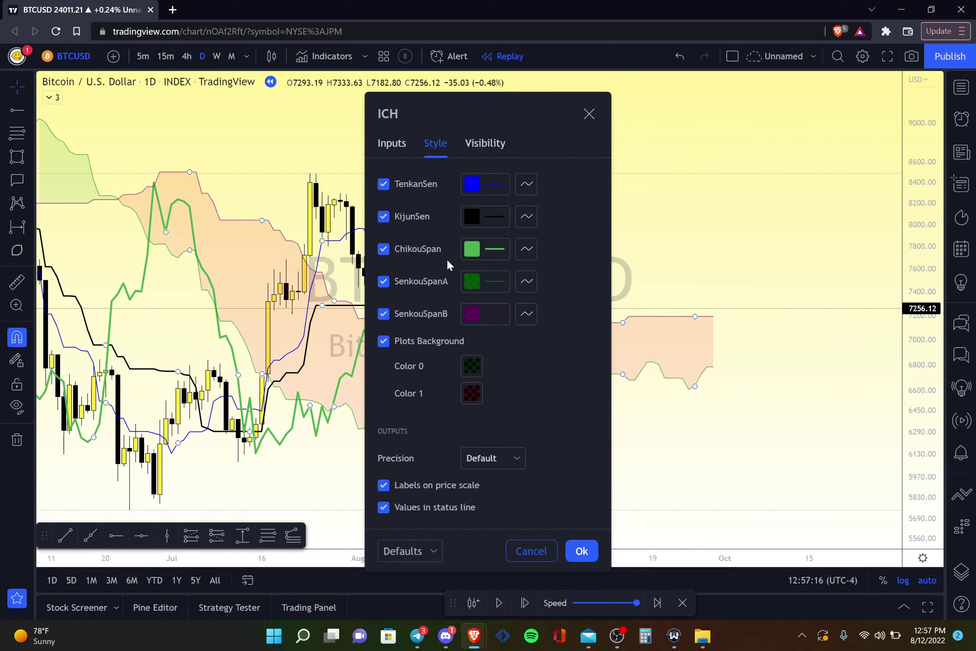
left_click(467, 287)
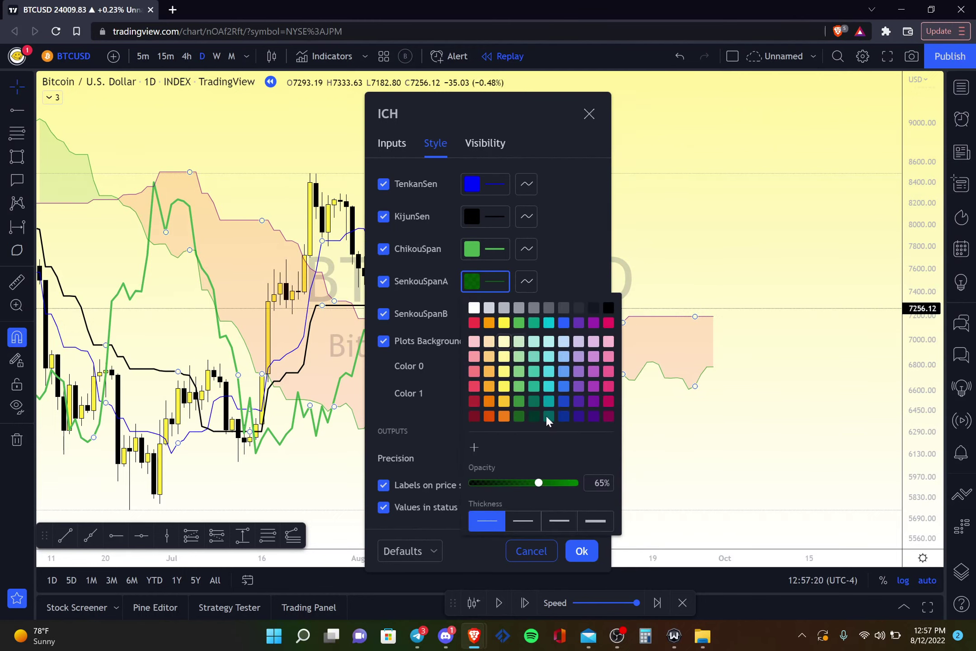
left_click(609, 308)
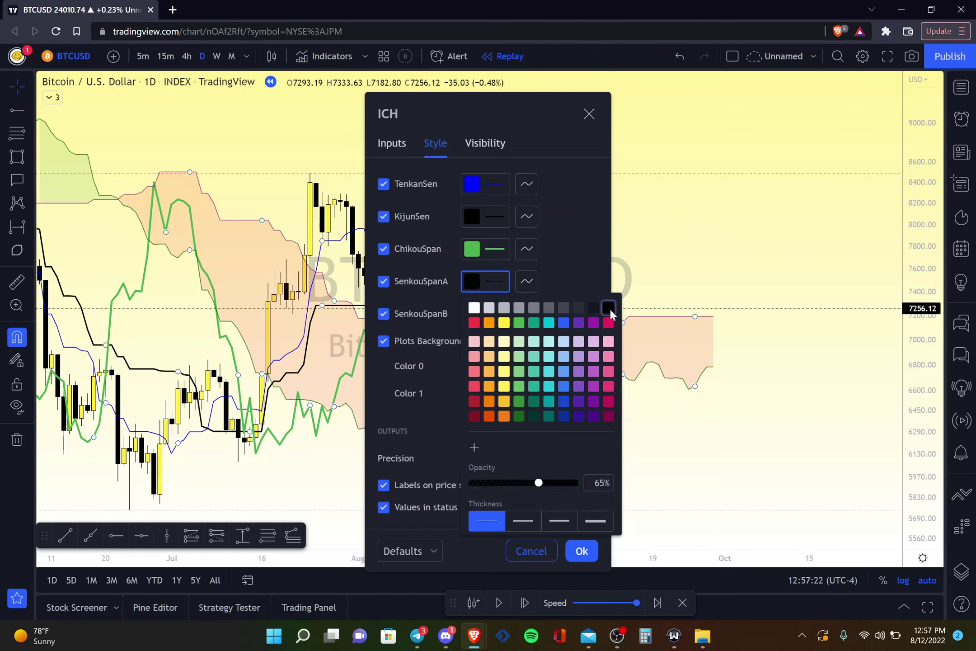
left_click_drag(557, 482, 580, 483)
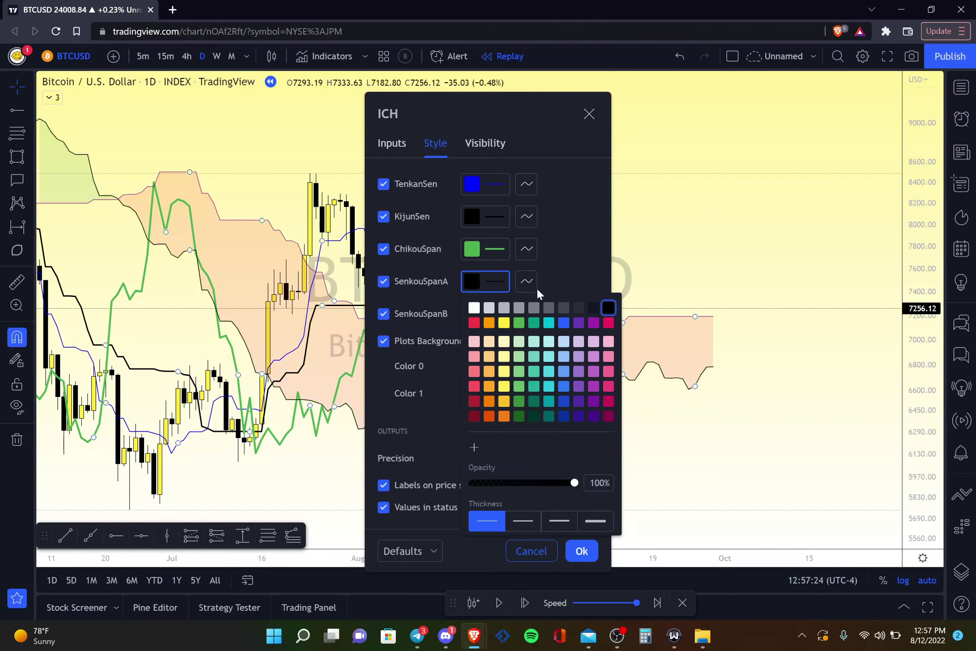
left_click(572, 250)
Step: Restyle the ICH indicator's SenkouSpanB line to black with 100% opacity and the second-thickest line width
left_click(487, 311)
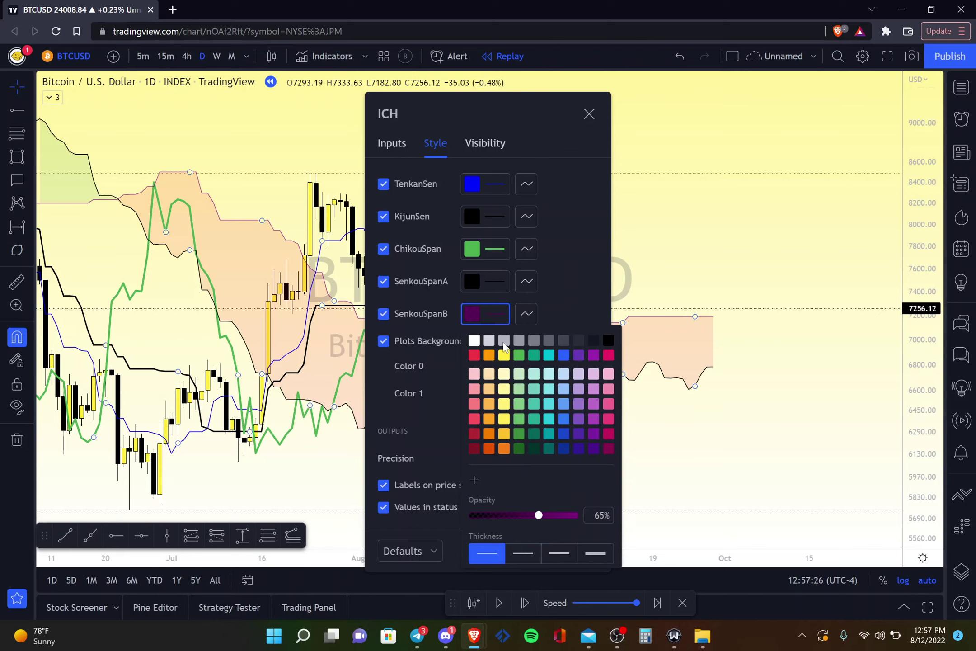
left_click(609, 339)
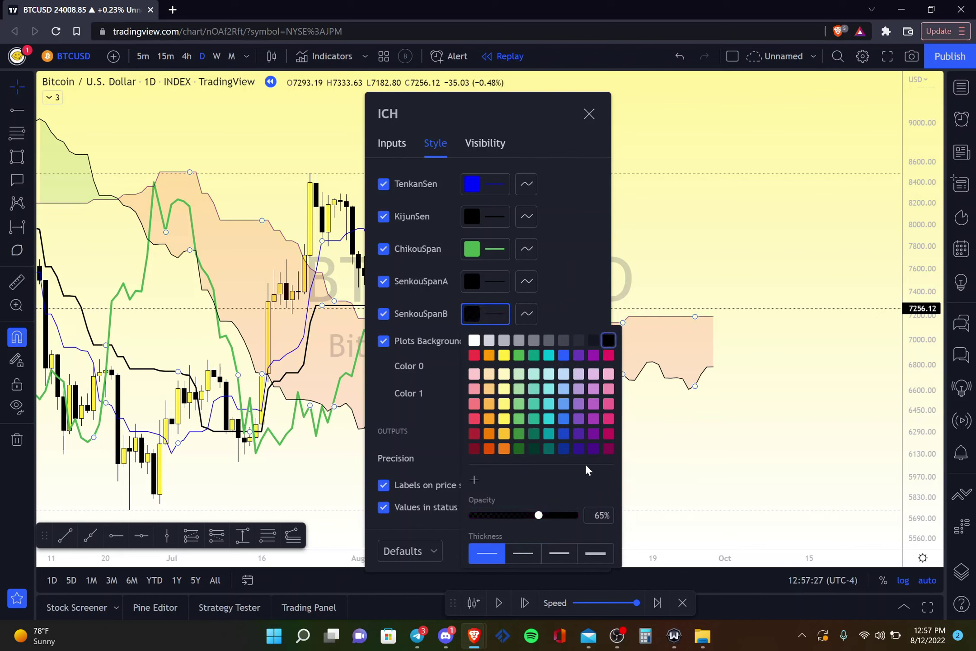
left_click(573, 515)
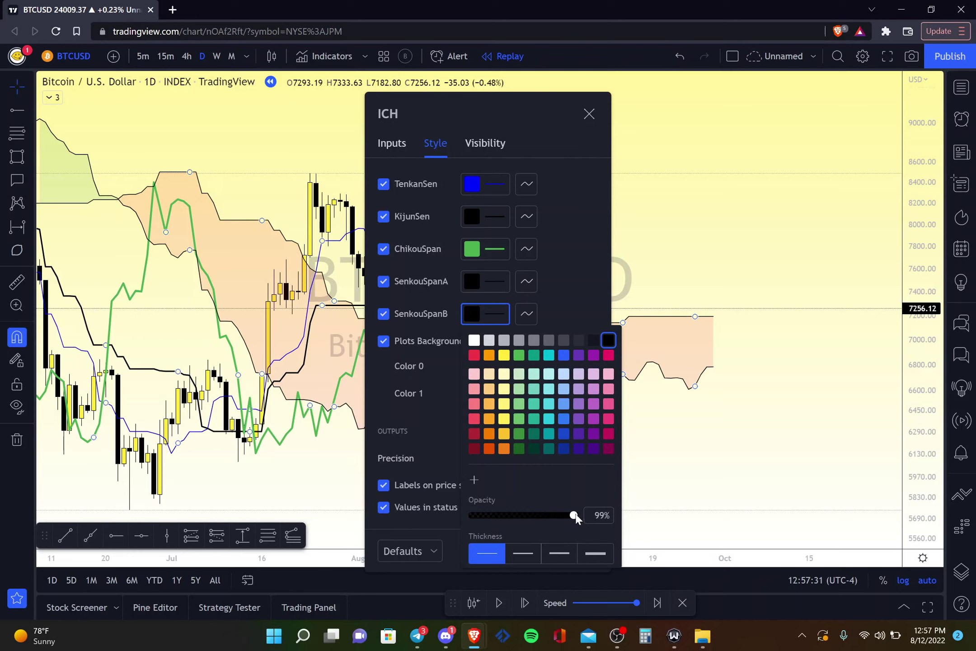
left_click(559, 556)
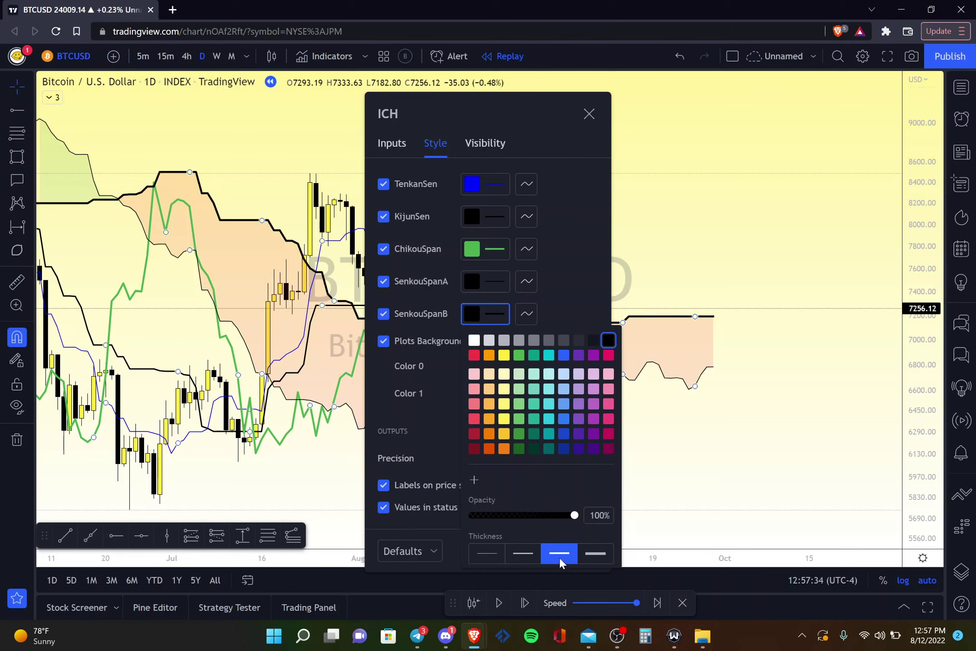
Step: Set the ICH indicator's Plots Background Color 0 to yellow with 30% opacity, moving the settings dialog clear of the chart
left_click(553, 291)
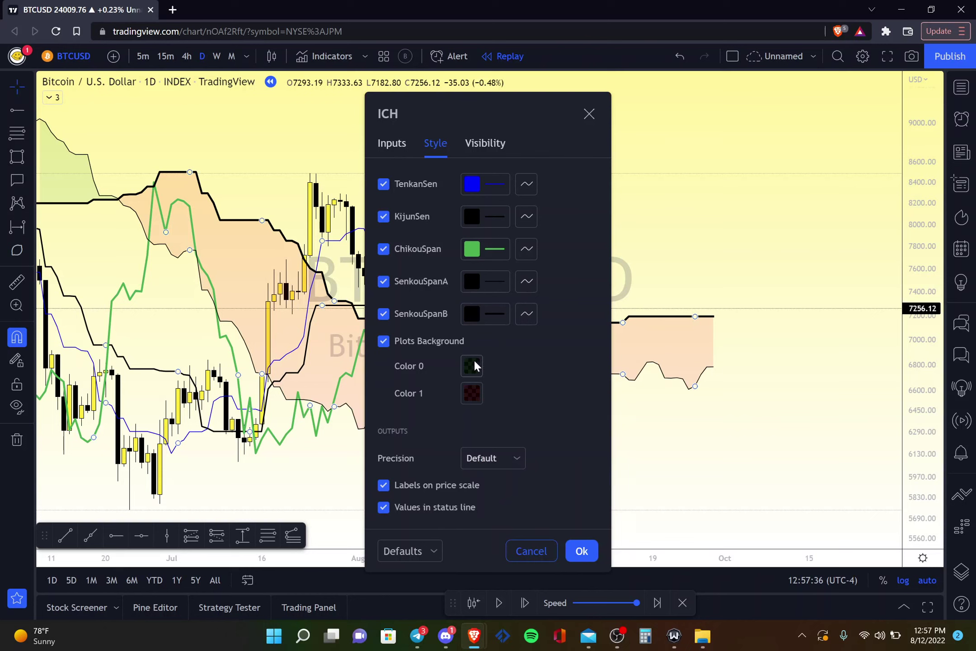
left_click_drag(404, 112, 798, 258)
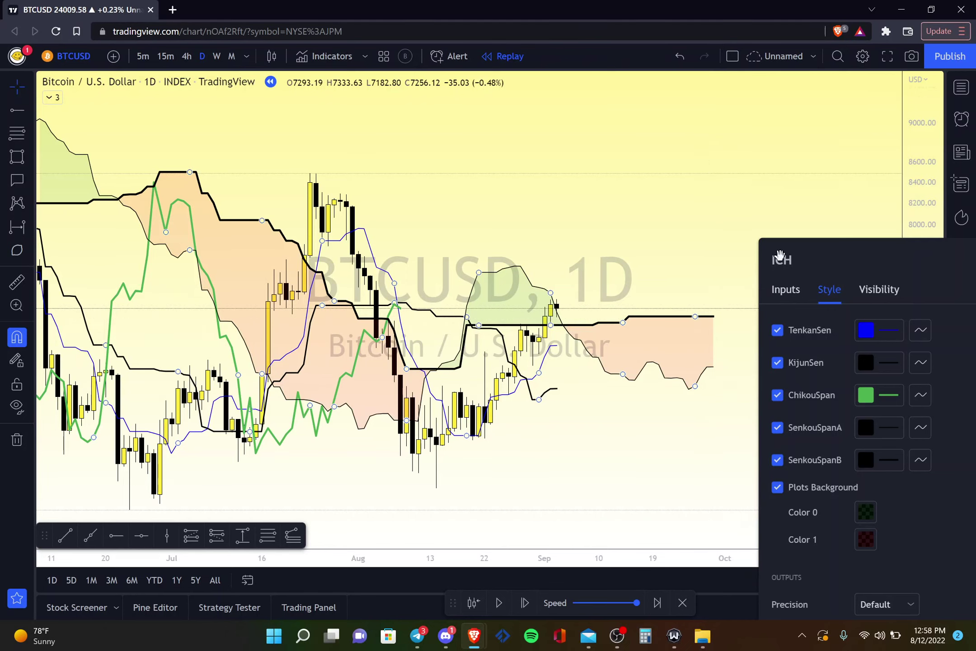
left_click_drag(783, 269, 754, 154)
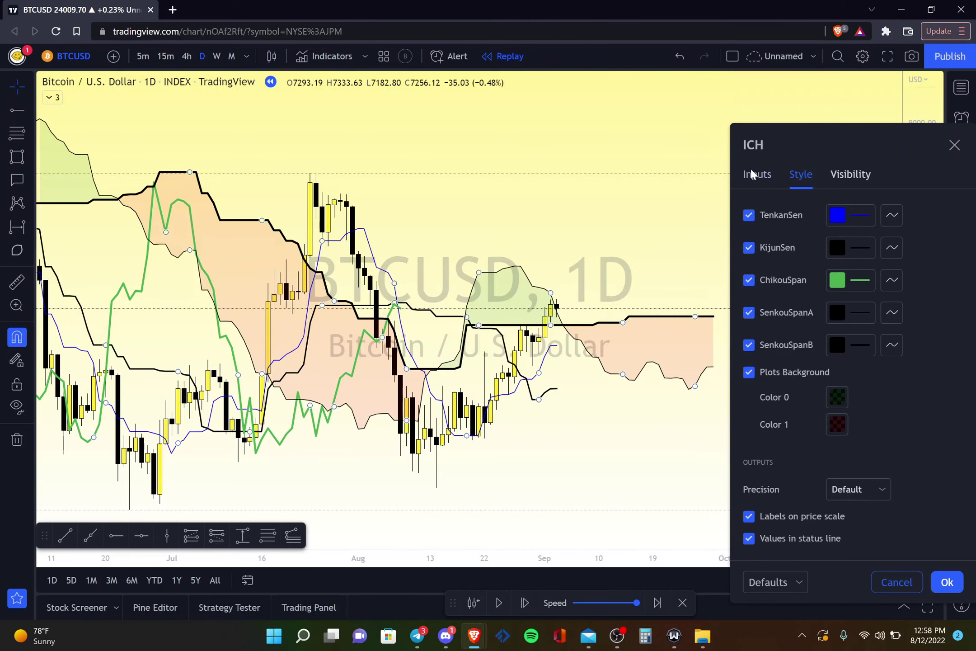
left_click_drag(755, 141, 726, 89)
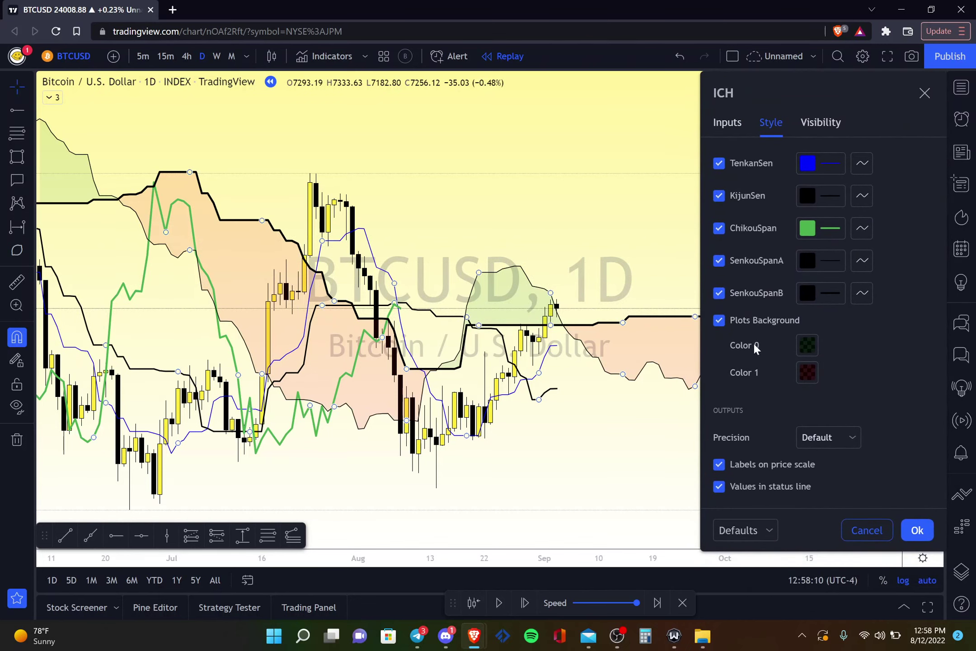
left_click(805, 344)
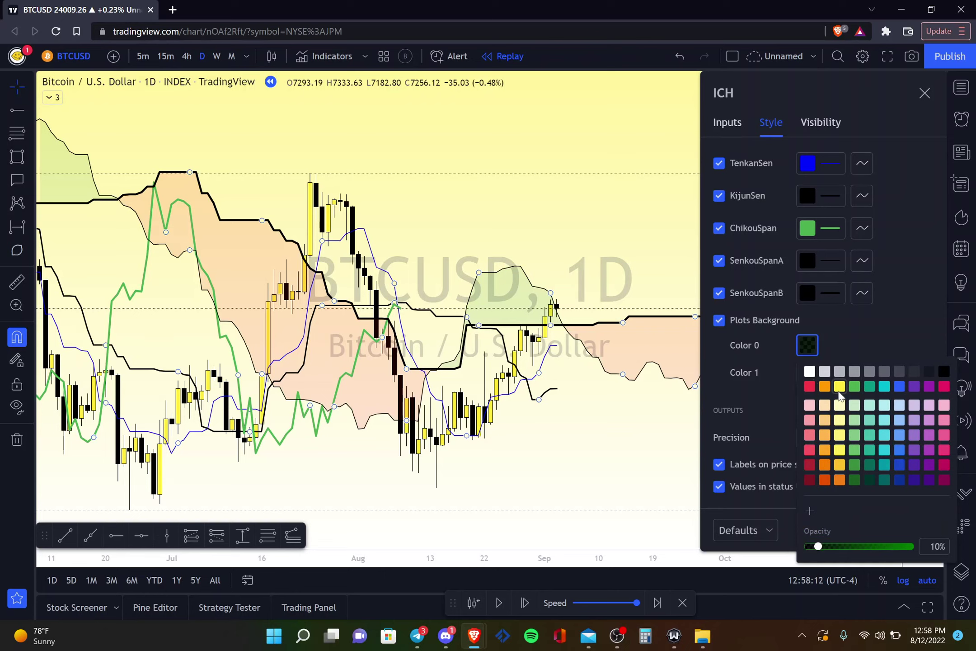
left_click(838, 391)
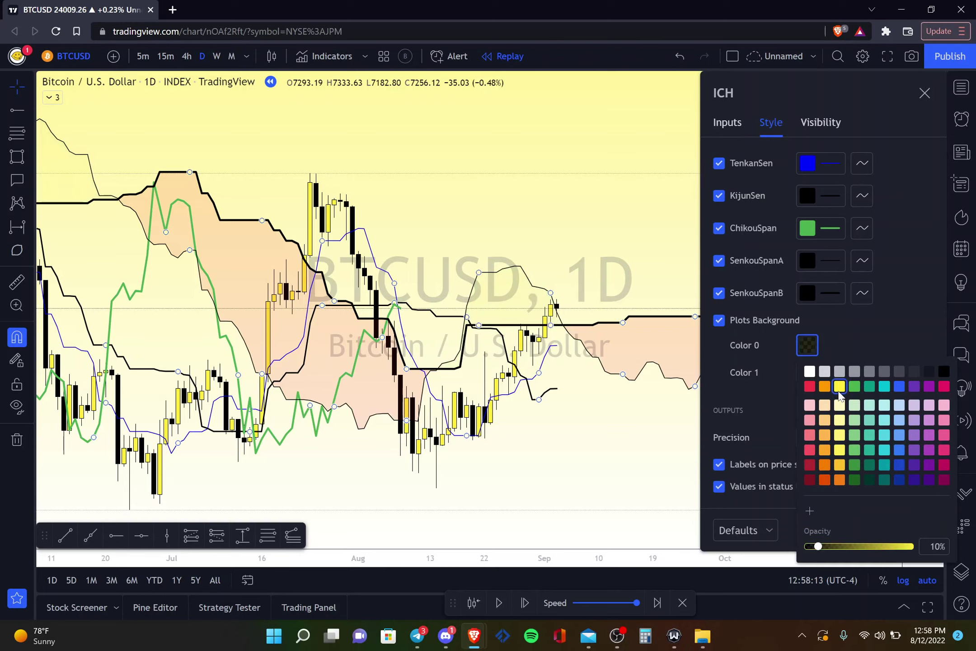
left_click(821, 547)
left_click_drag(820, 547, 838, 547)
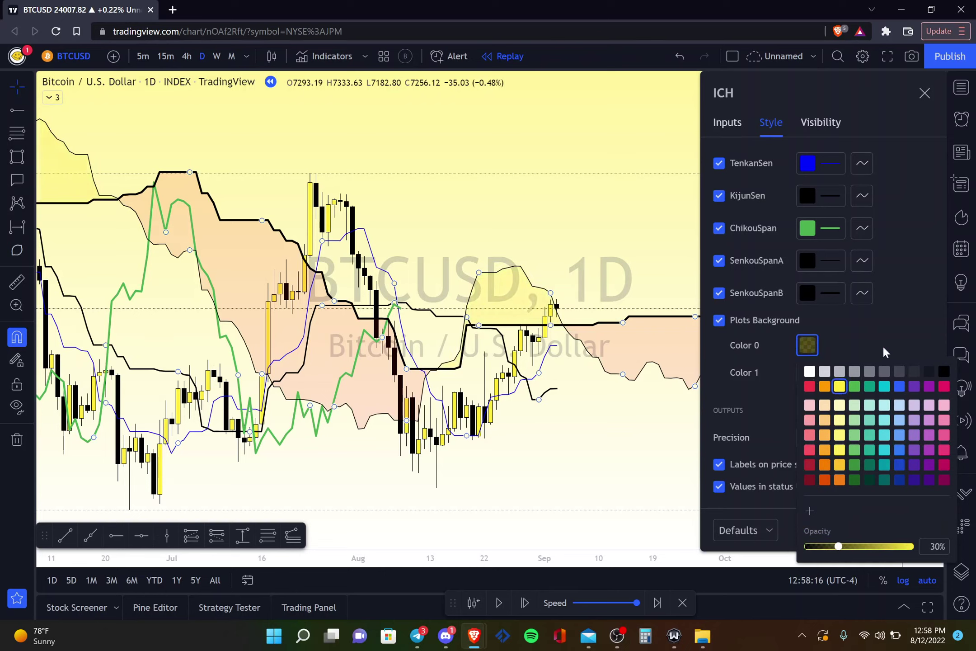
left_click(887, 317)
Step: Set the ICH indicator's Plots Background Color 1 to black with a higher opacity and apply the settings
left_click(808, 372)
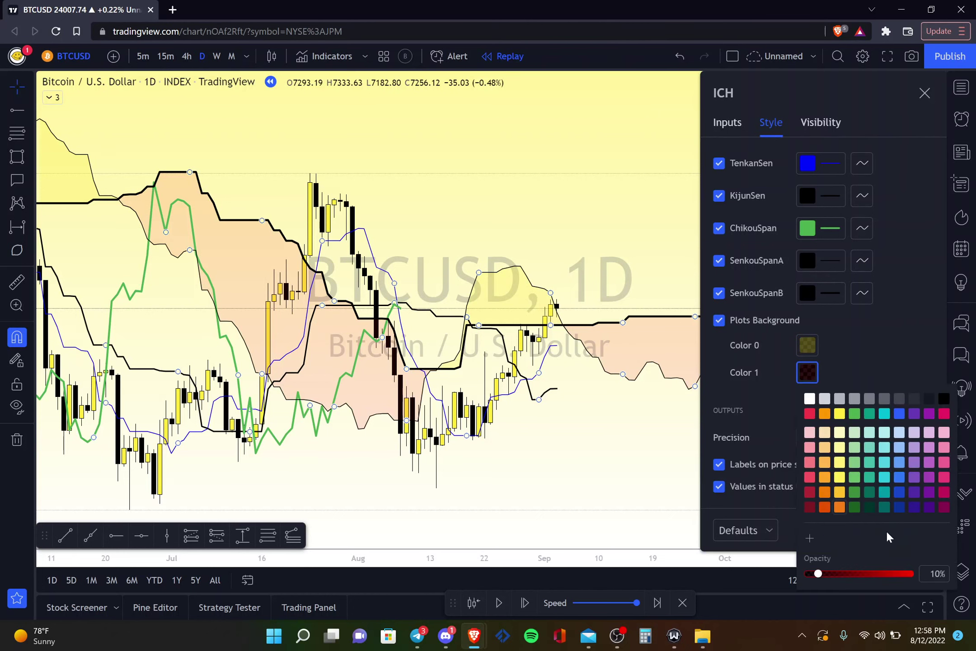
left_click(944, 399)
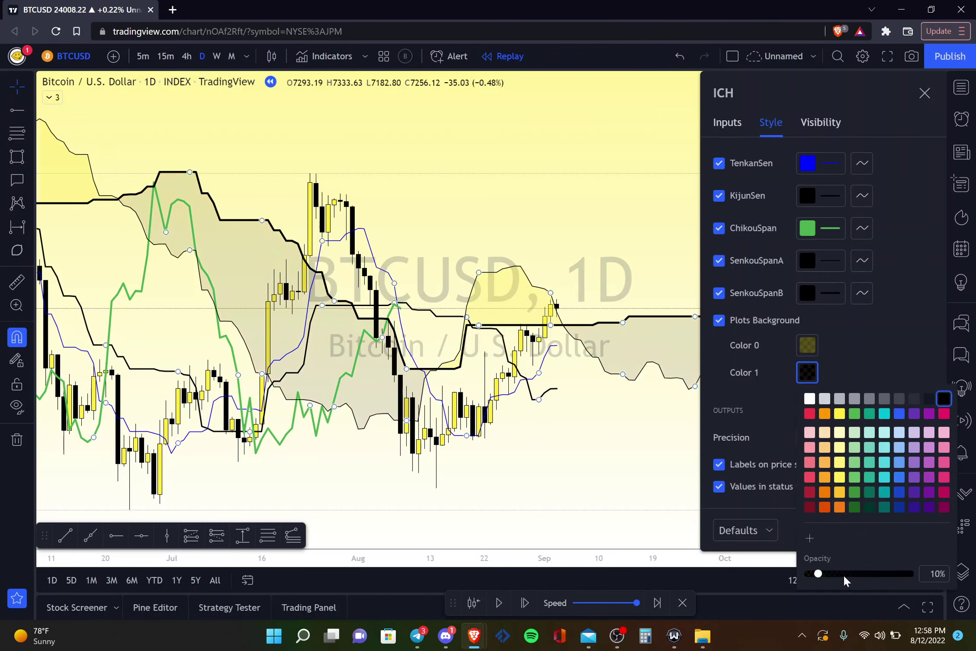
left_click_drag(833, 577, 840, 579)
left_click(903, 289)
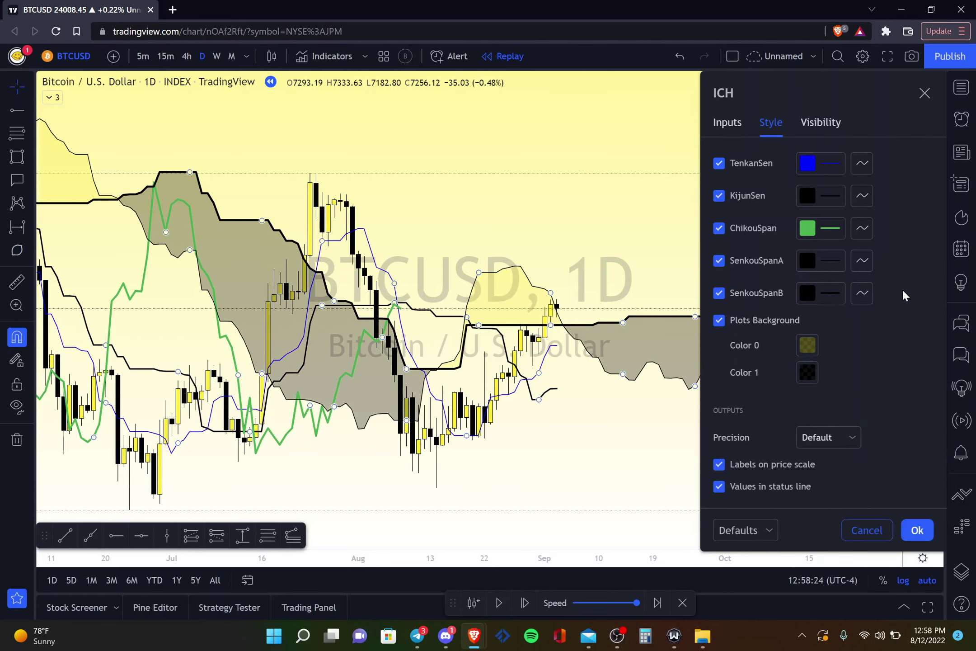
left_click(916, 530)
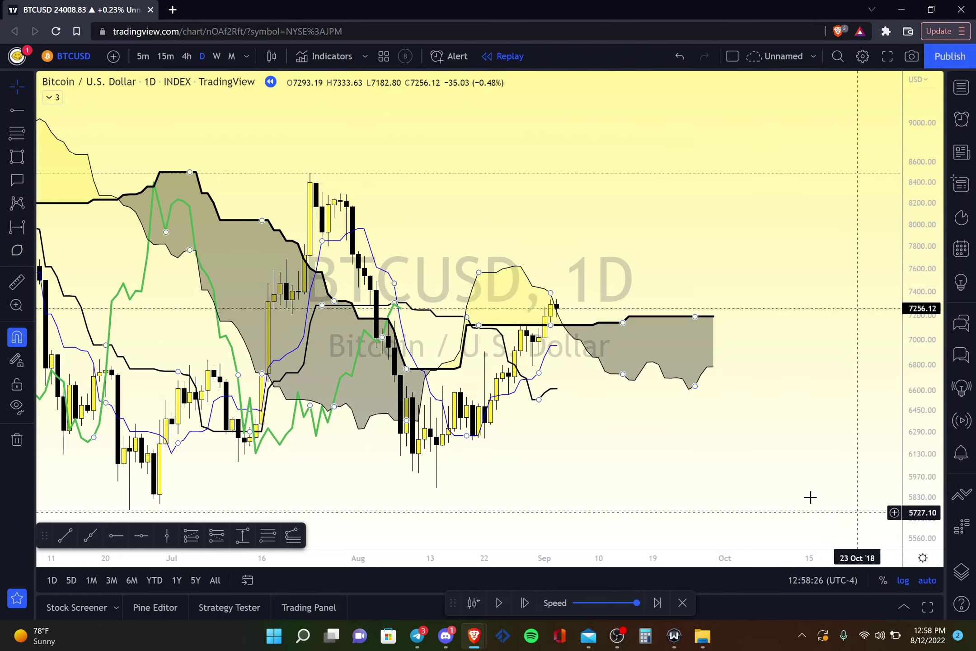
Step: Switch the chart to the weekly timeframe and move the Bullish/Bearish Entry callout below the Tenken and Kijun periods note
scroll(749, 474, "down", 2)
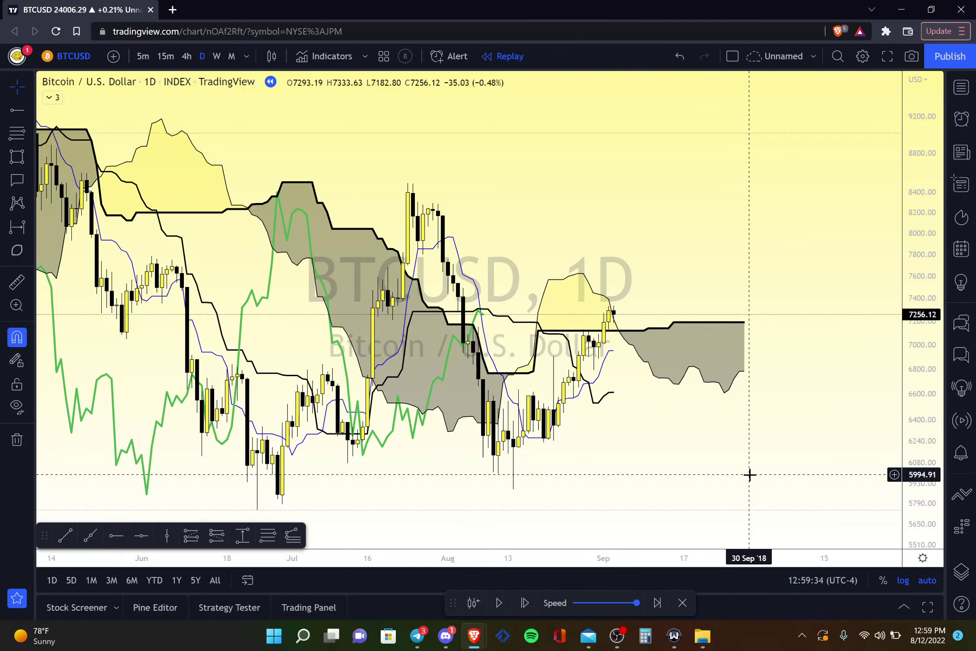
scroll(601, 479, "up", 2)
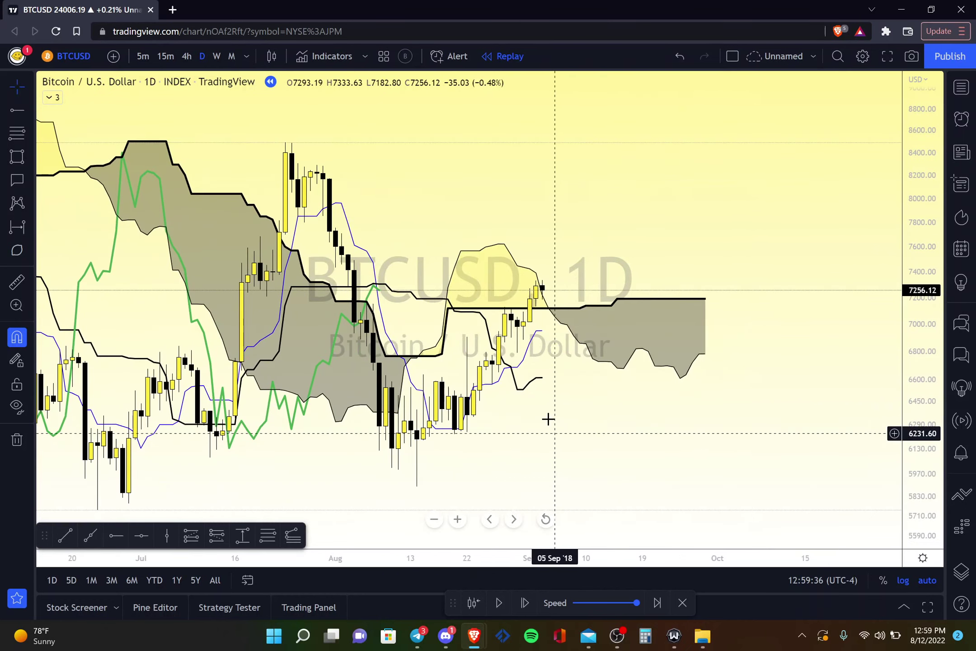
scroll(548, 420, "down", 3)
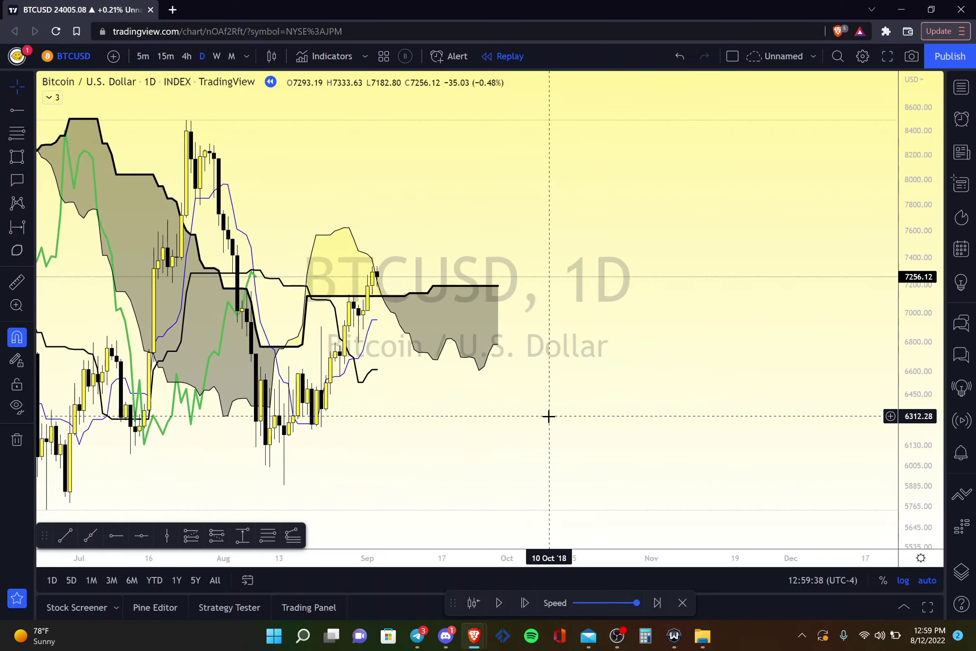
scroll(548, 416, "down", 5)
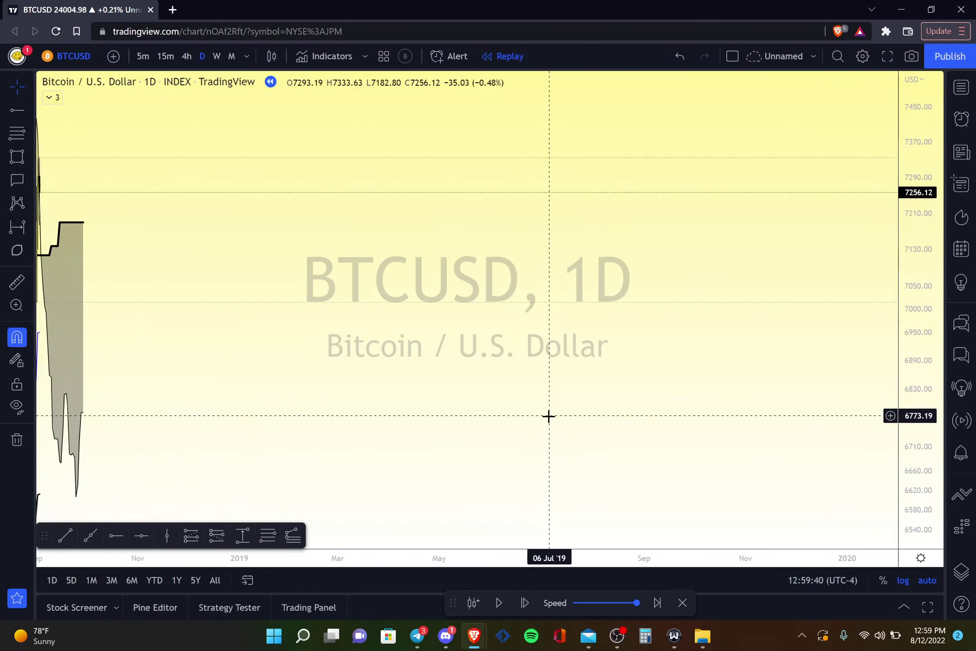
left_click(217, 56)
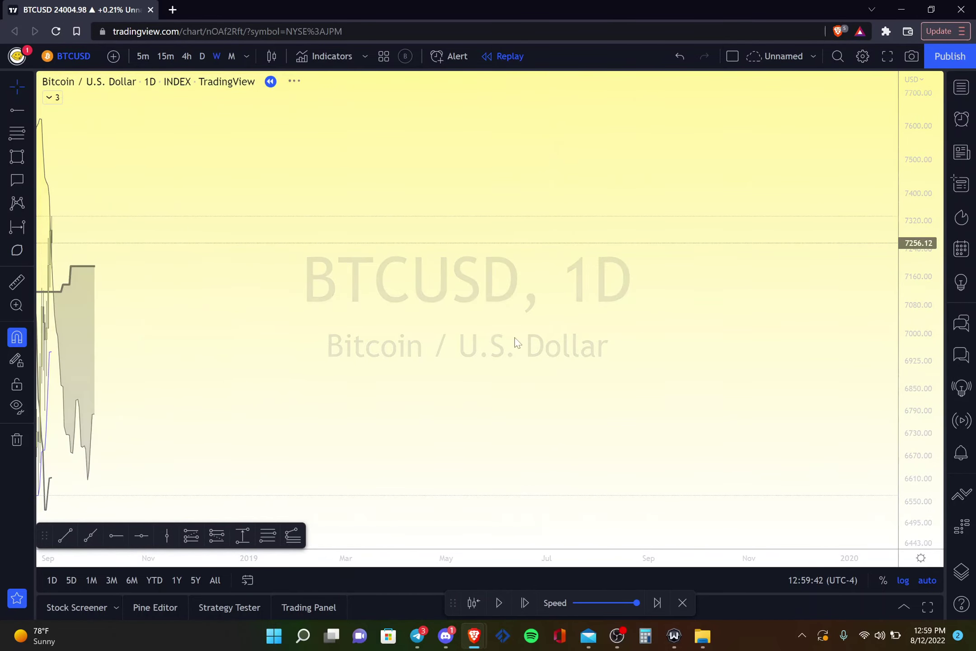
scroll(514, 336, "up", 5)
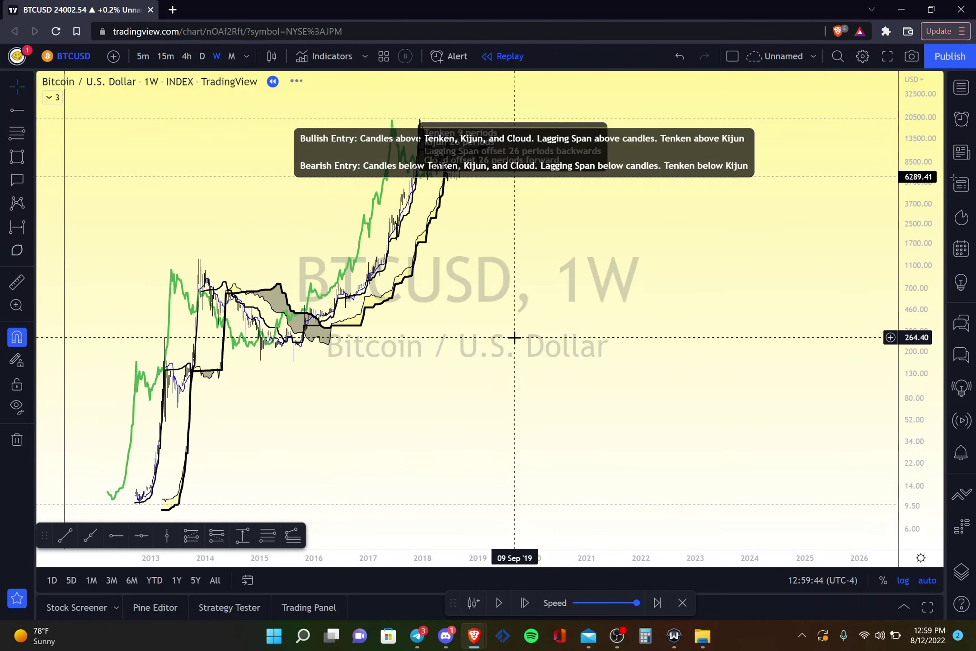
scroll(514, 337, "left", 5)
scroll(514, 337, "up", 5)
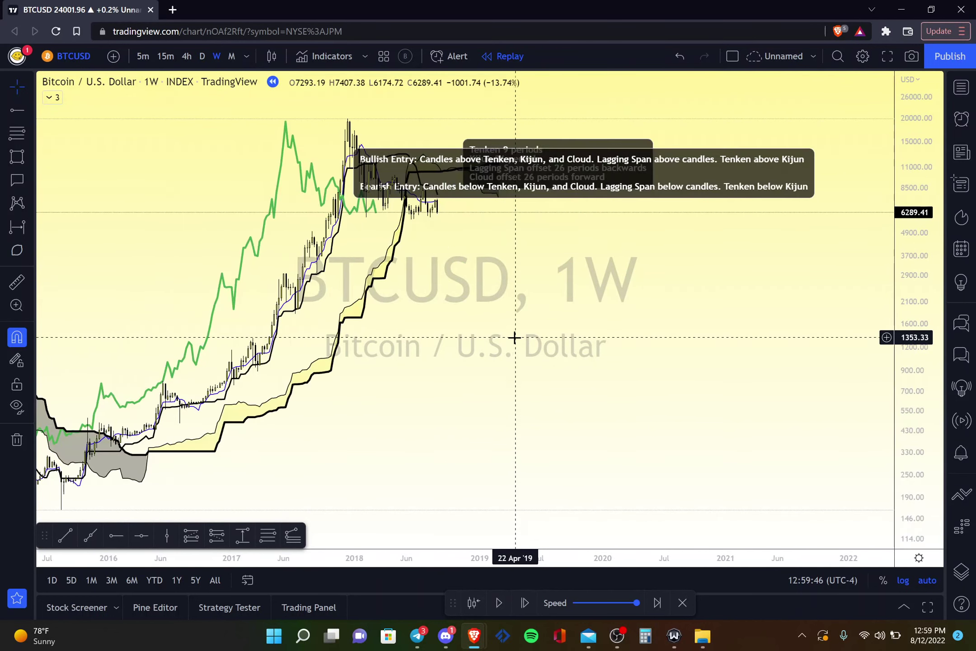
scroll(515, 336, "up", 3)
left_click(359, 246)
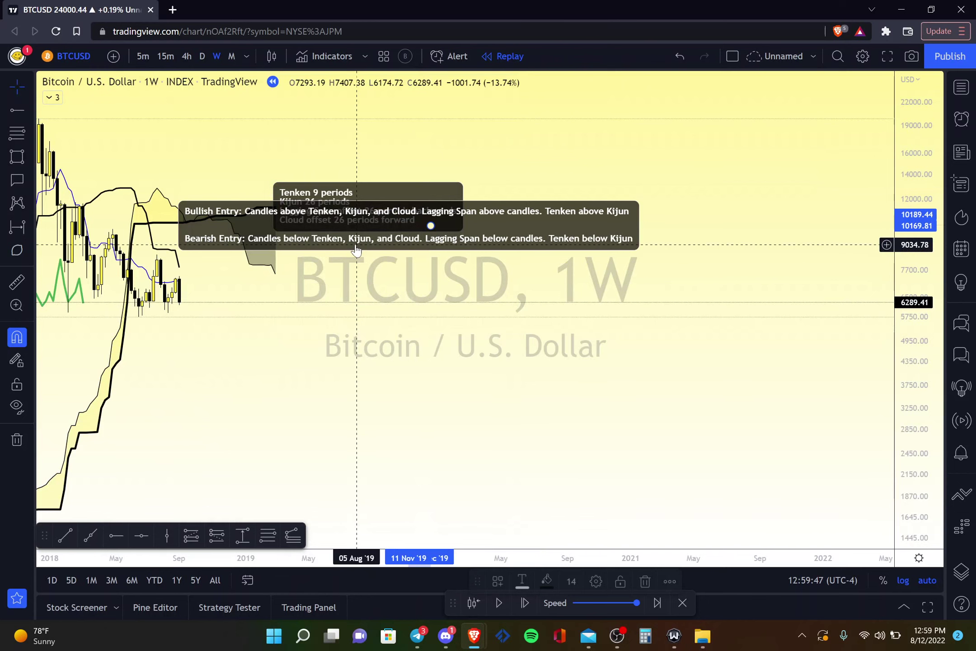
left_click_drag(359, 246, 440, 309)
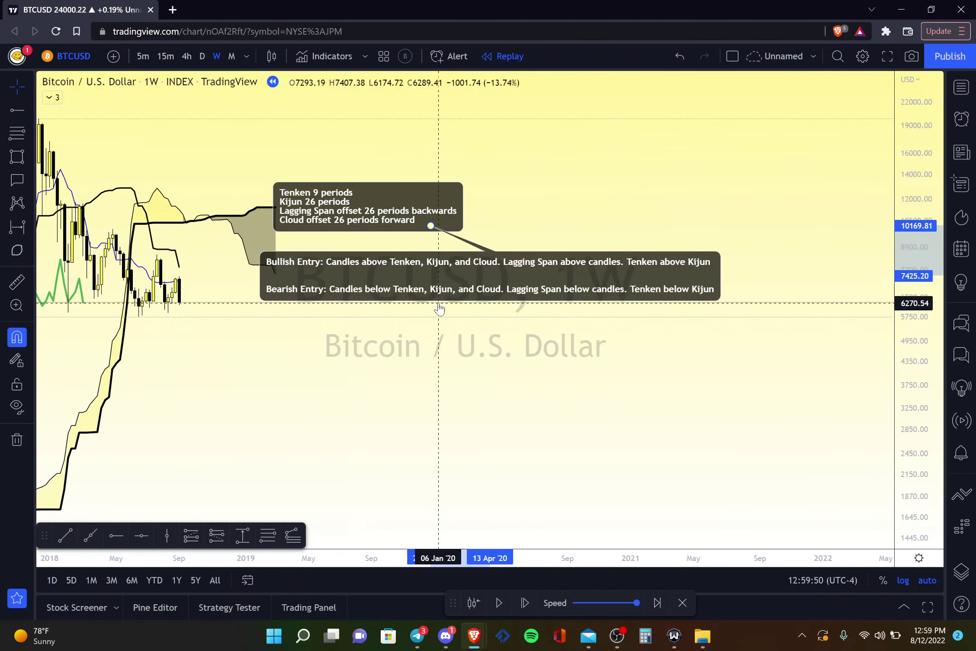
scroll(538, 179, "up", 2)
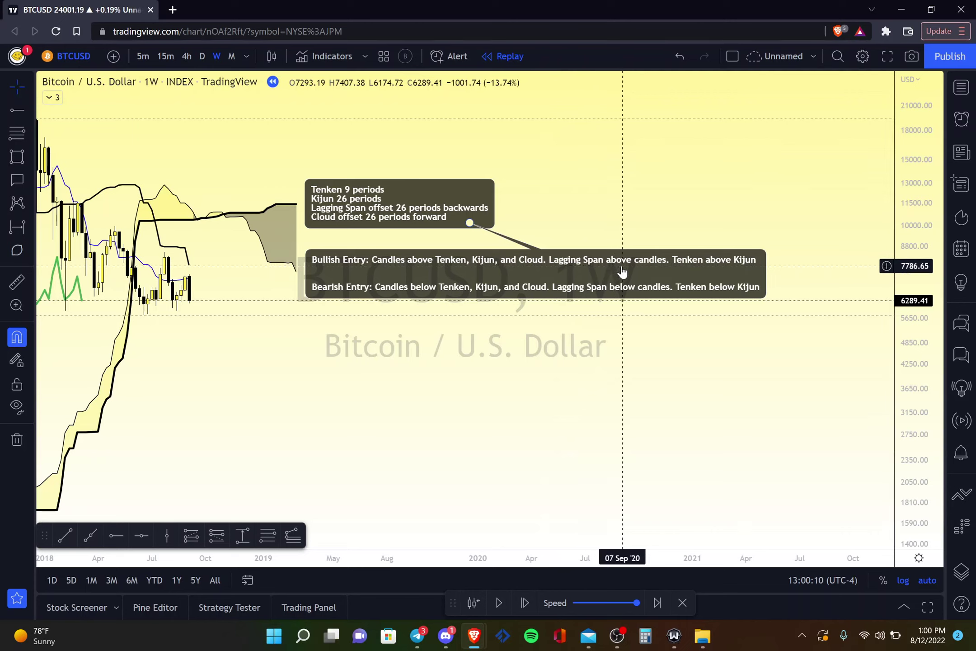
Step: Switch the chart back to the daily timeframe and examine the August–September 2018 candles against the Ichimoku lines and cloud
left_click(202, 56)
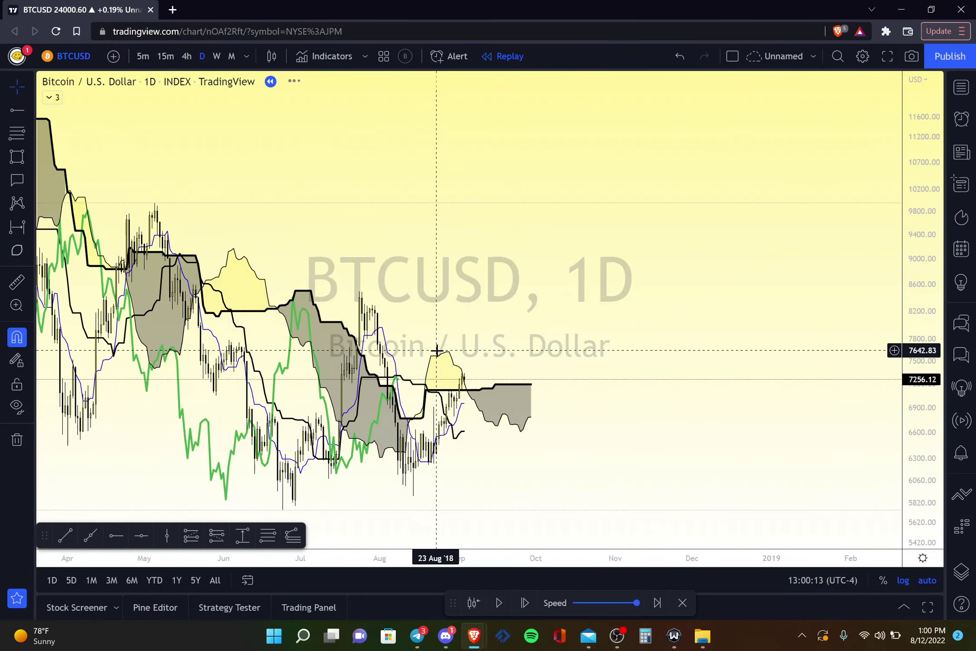
scroll(437, 350, "up", 5)
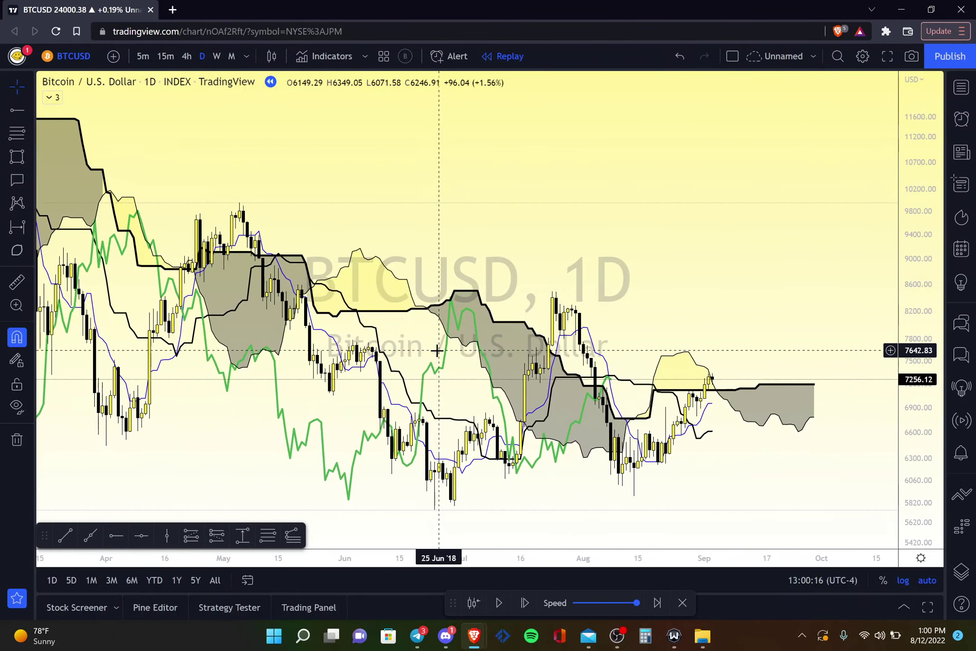
scroll(437, 350, "up", 1)
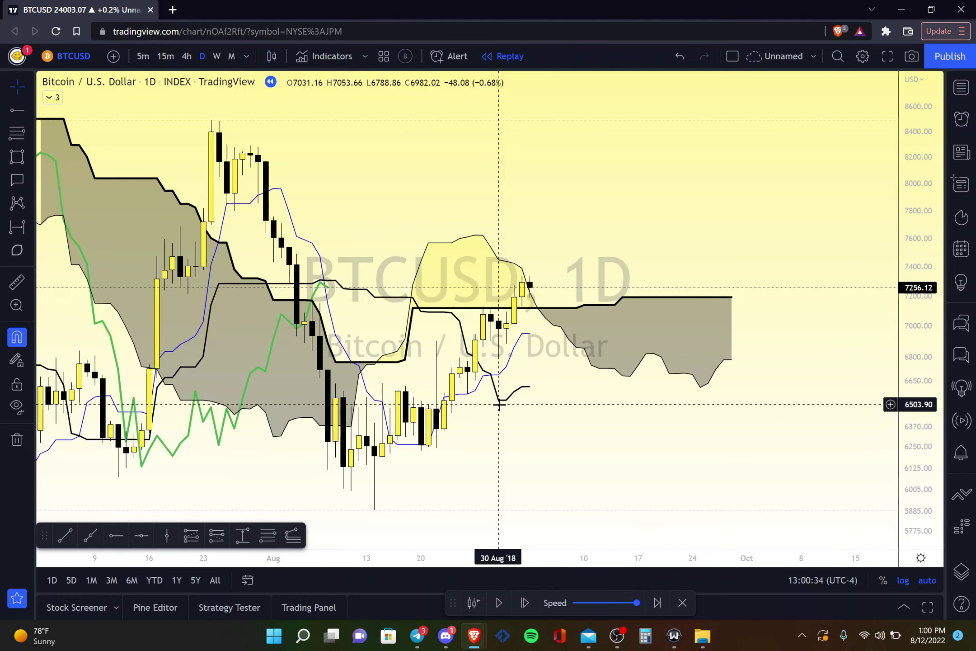
scroll(728, 394, "down", 5)
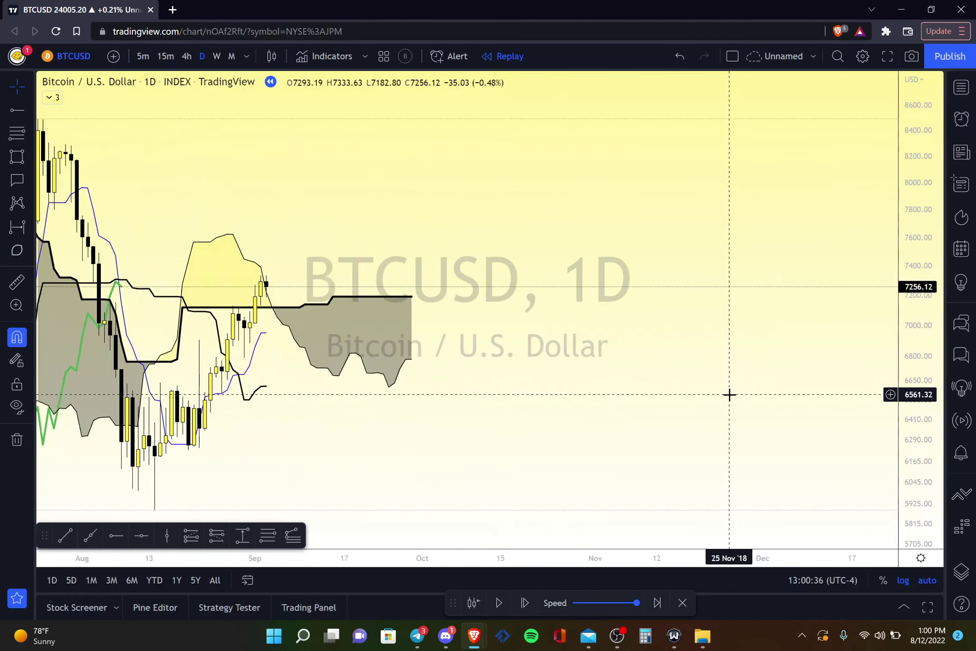
scroll(728, 394, "down", 3)
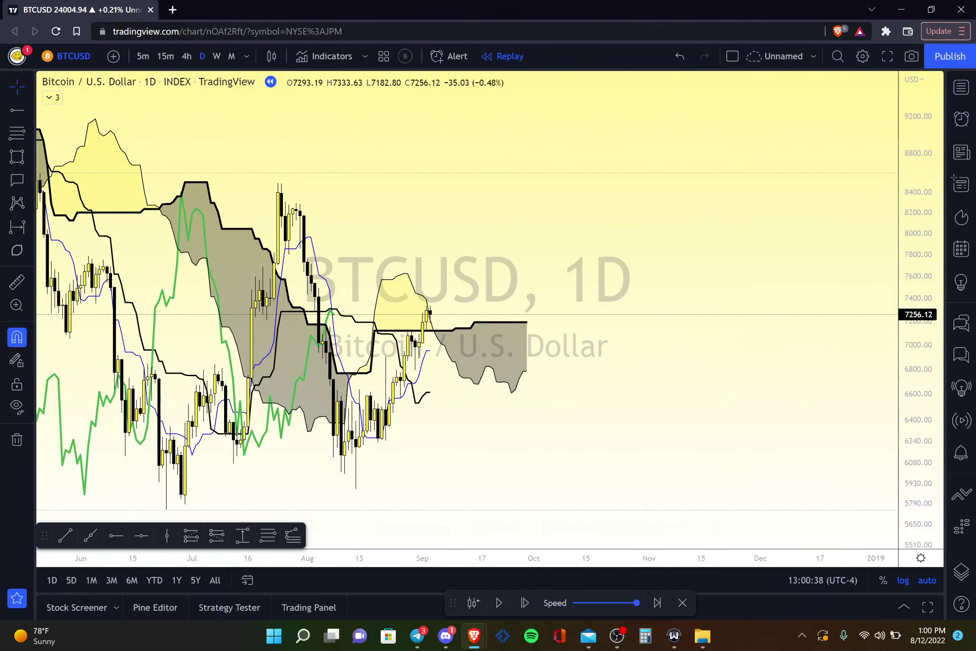
Step: Return to the weekly timeframe and space the two notes apart, shifting the entry-rules callout down and the periods note up
left_click(218, 56)
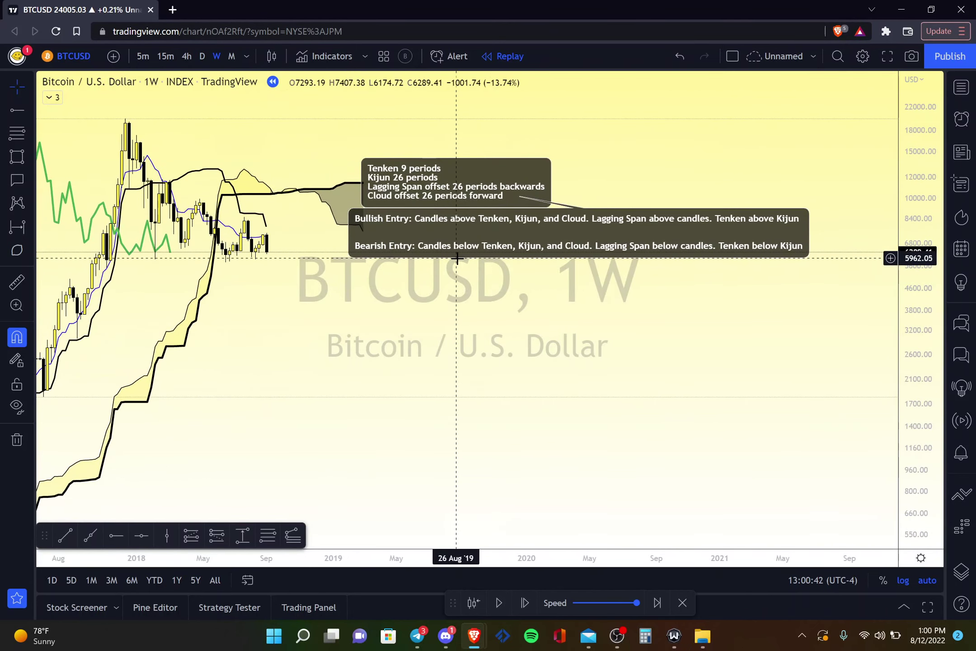
mouse_move(457, 258)
left_mouse_down()
mouse_move(457, 276)
mouse_move(461, 263)
left_mouse_up()
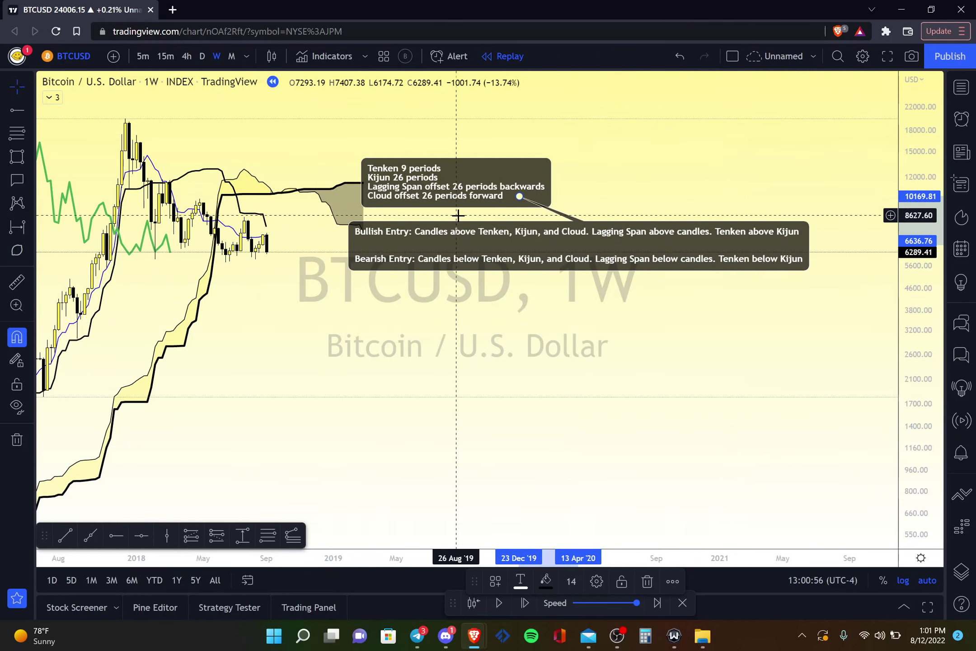
left_click_drag(428, 169, 449, 149)
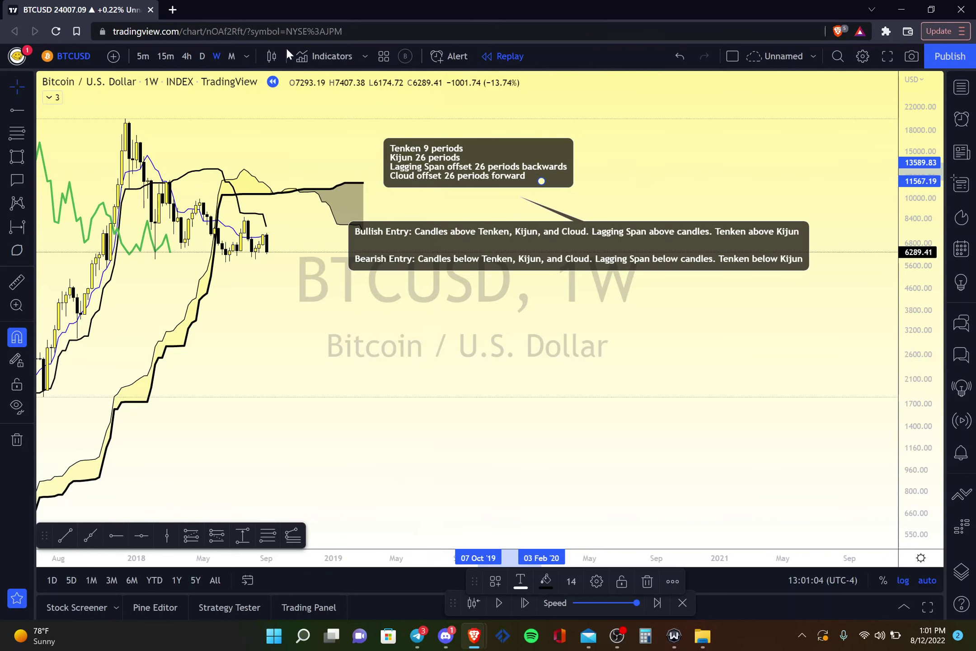
Step: Switch to the daily timeframe, examine the candles against the Ichimoku entry rules, and advance the replay by one candle
left_click(205, 54)
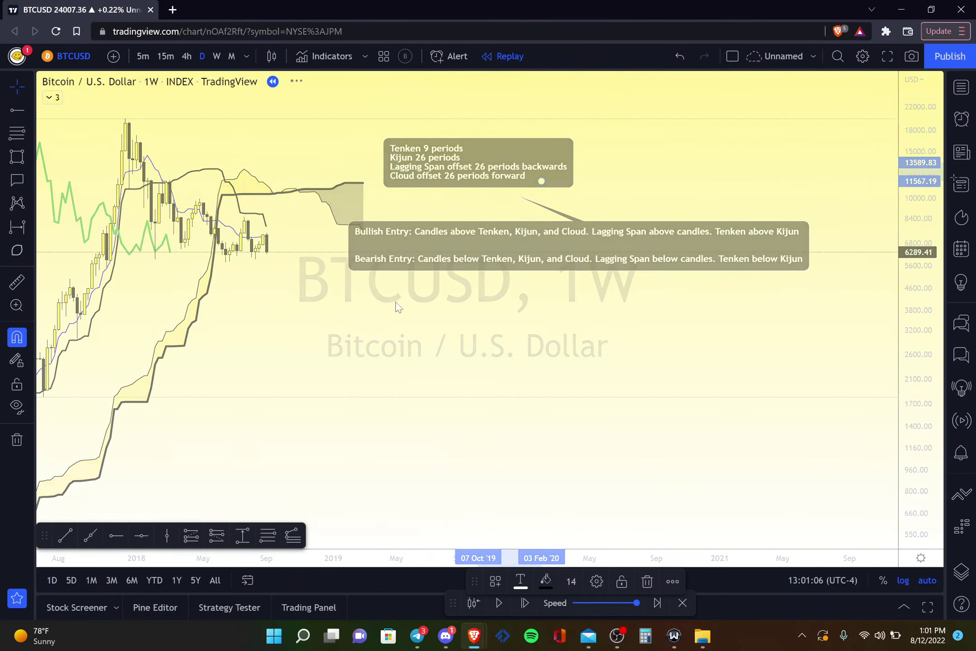
scroll(395, 302, "left", 10)
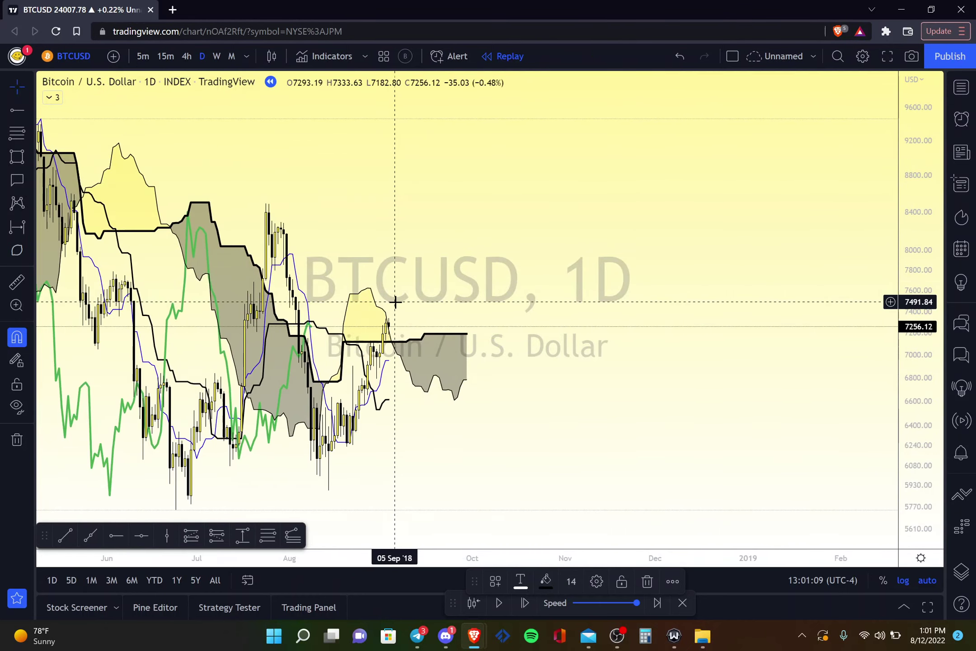
scroll(396, 302, "right", 2)
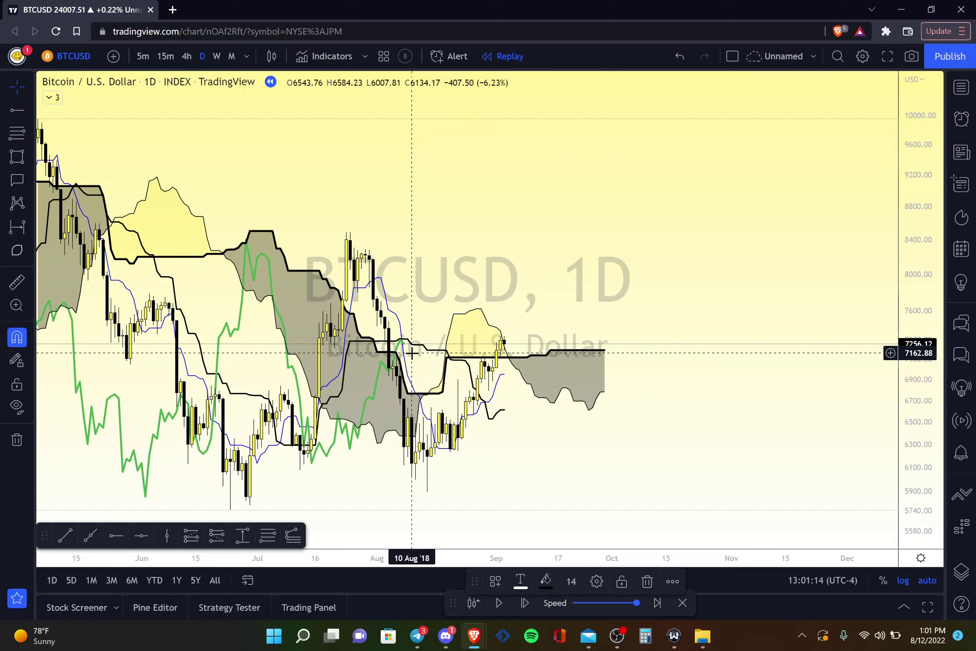
scroll(224, 460, "left", 3)
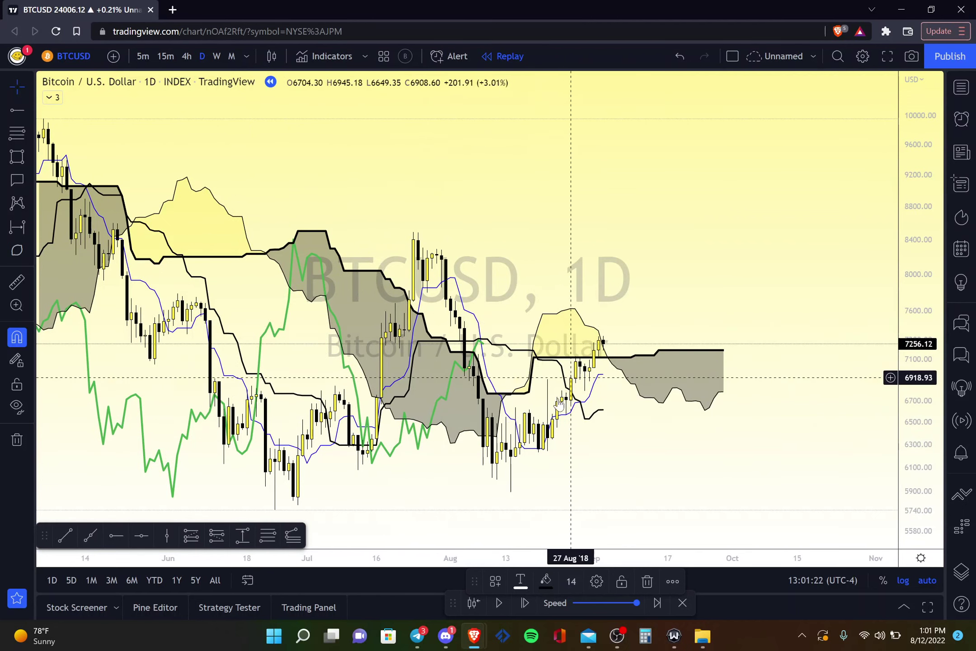
scroll(423, 357, "up", 1)
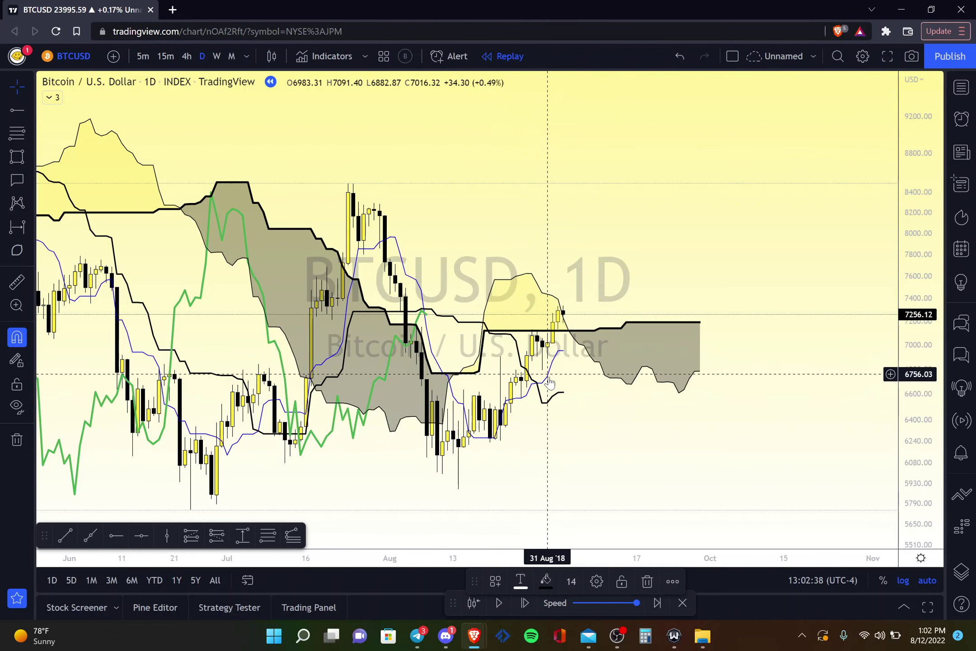
left_click(525, 603)
scroll(537, 488, "up", 2)
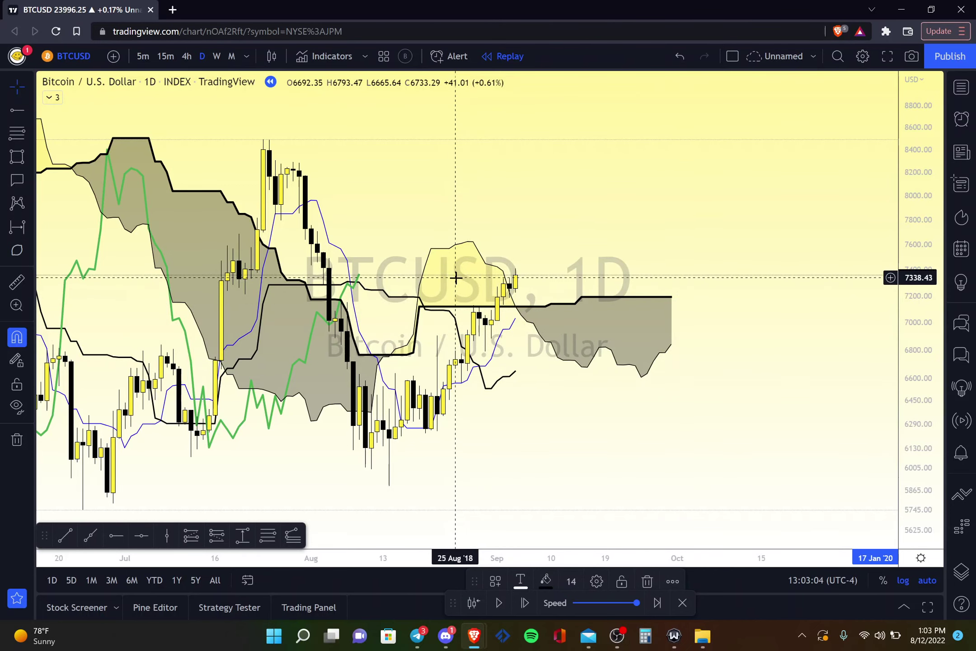
Step: Advance the replay four daily candles to 8 September 2018 and examine the sell-off against the Ichimoku lines and cloud
left_click(525, 609)
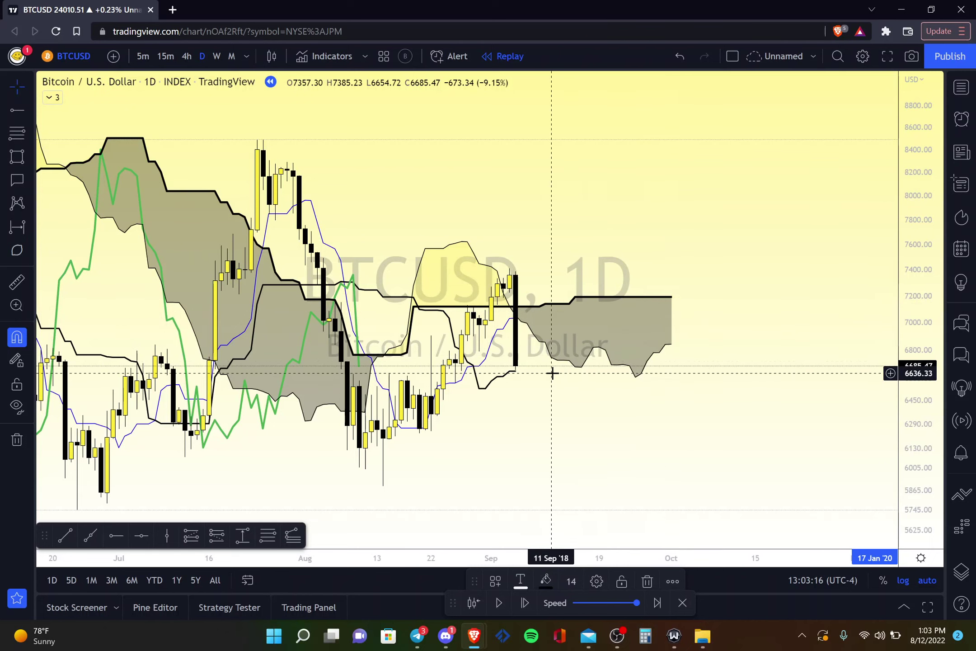
scroll(561, 482, "down", 2)
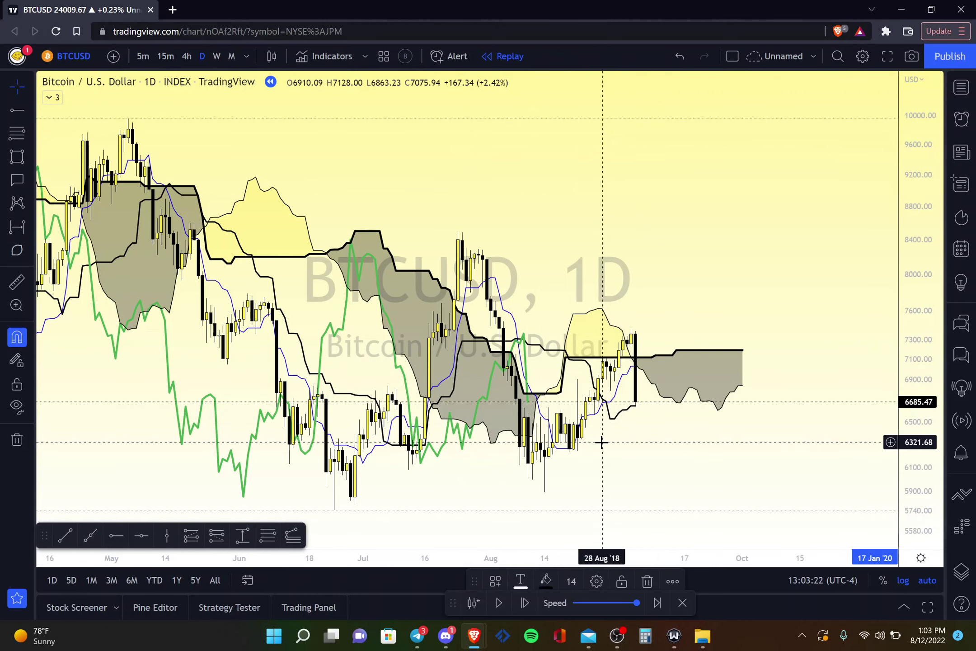
scroll(601, 442, "up", 2)
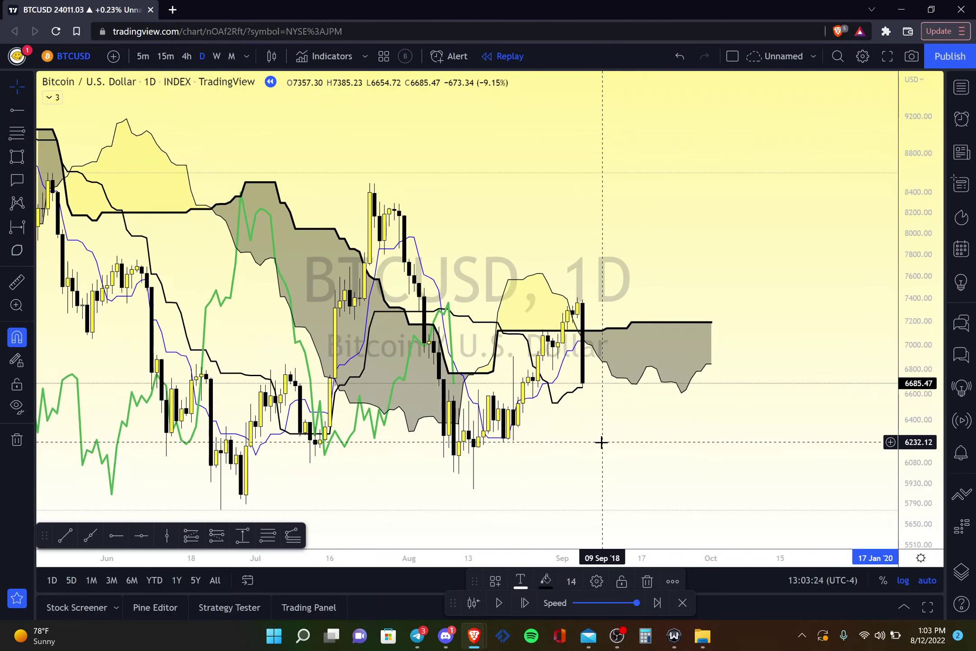
left_click(524, 604)
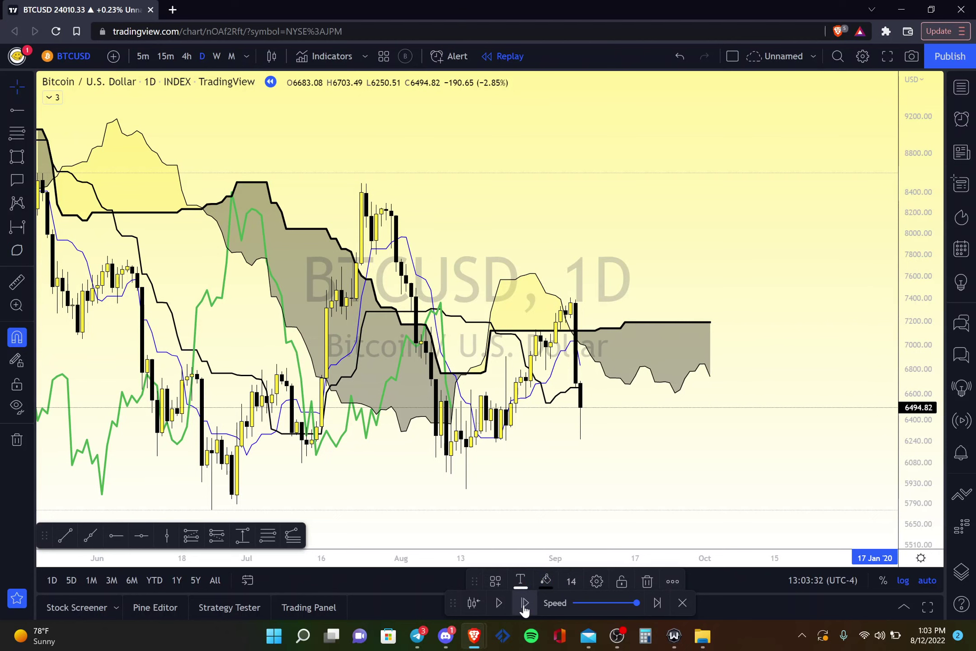
left_click(524, 603)
left_click(524, 603)
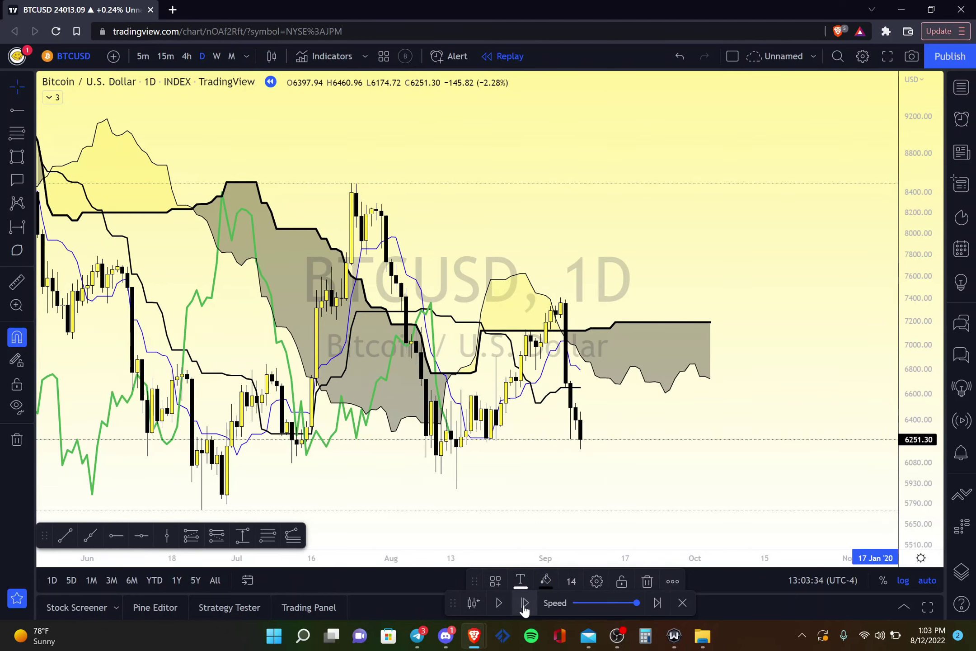
scroll(564, 398, "up", 3)
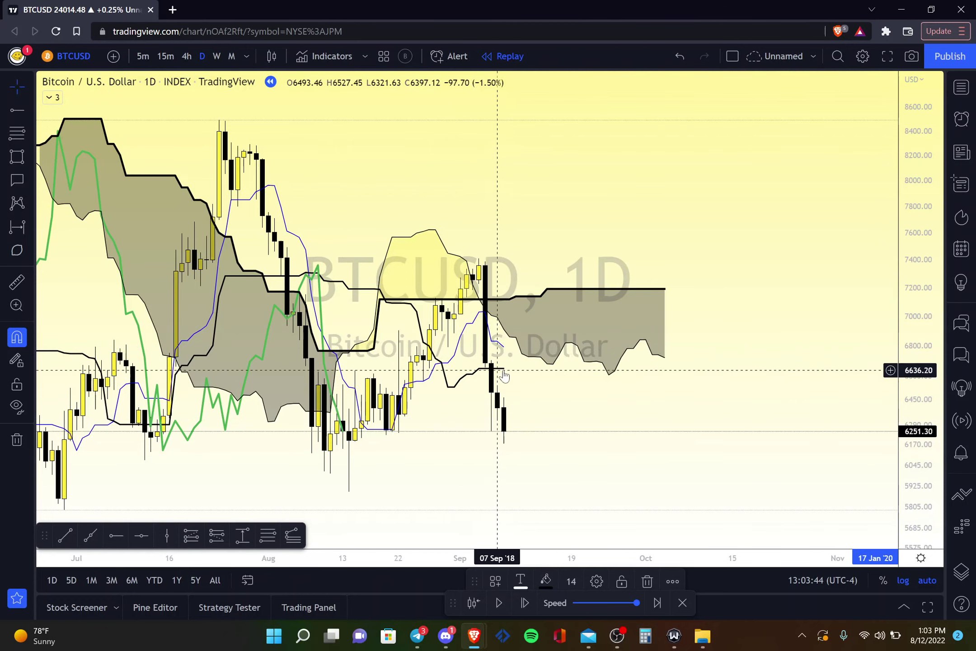
scroll(627, 442, "down", 2)
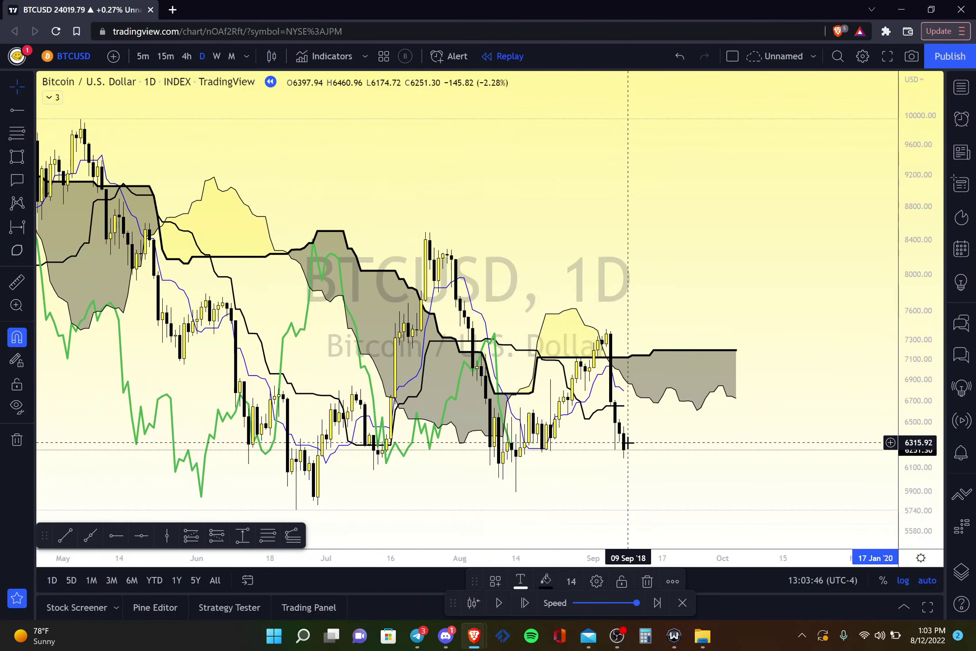
Step: Advance the replay five daily candles to 13 September 2018 and examine price below the cloud up close
left_click(527, 615)
left_click(527, 615)
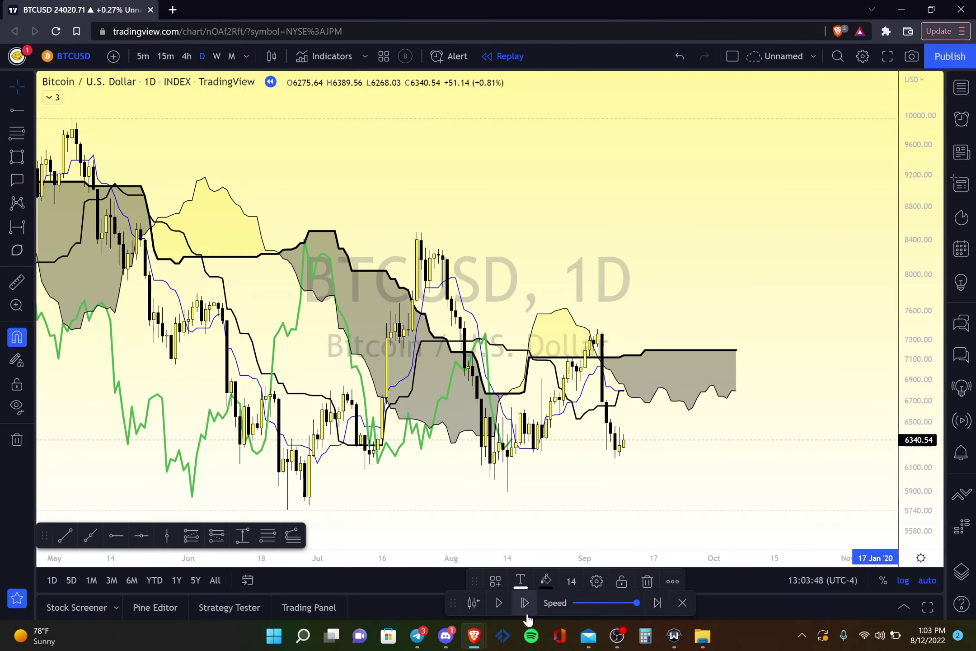
left_click(527, 615)
left_click(527, 616)
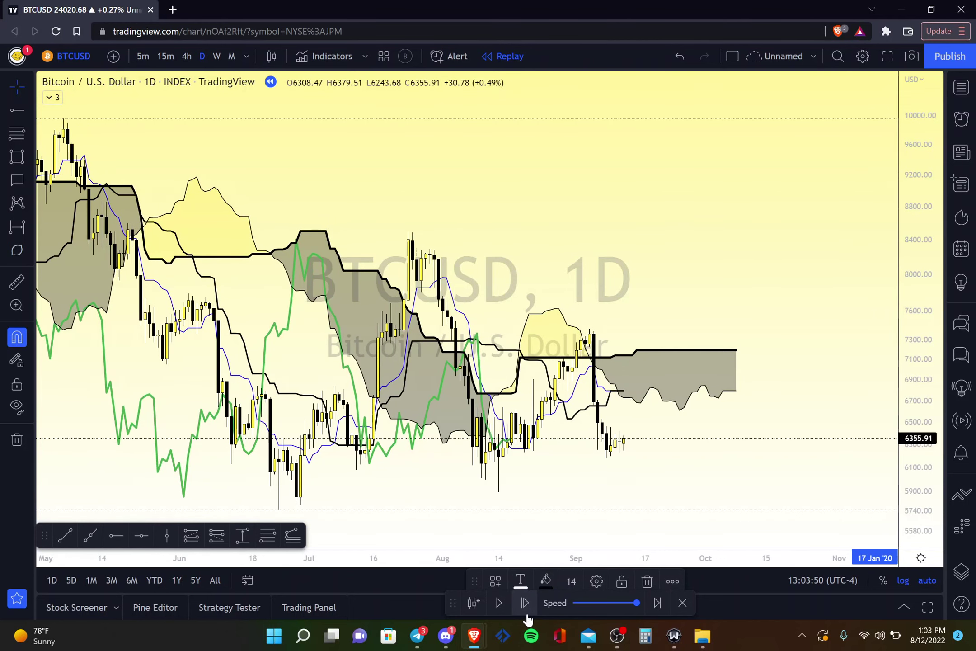
left_click(526, 616)
scroll(529, 482, "up", 5)
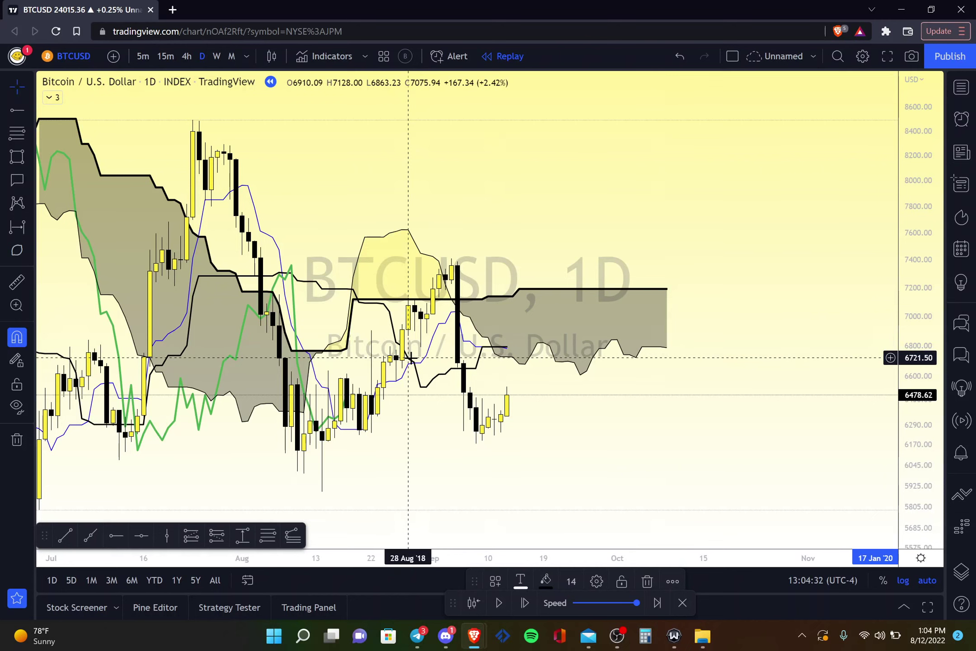
Step: Step the replay forward to 18 September 2018, comparing each new candle with the Tenkan and Kijun lines
left_click(523, 613)
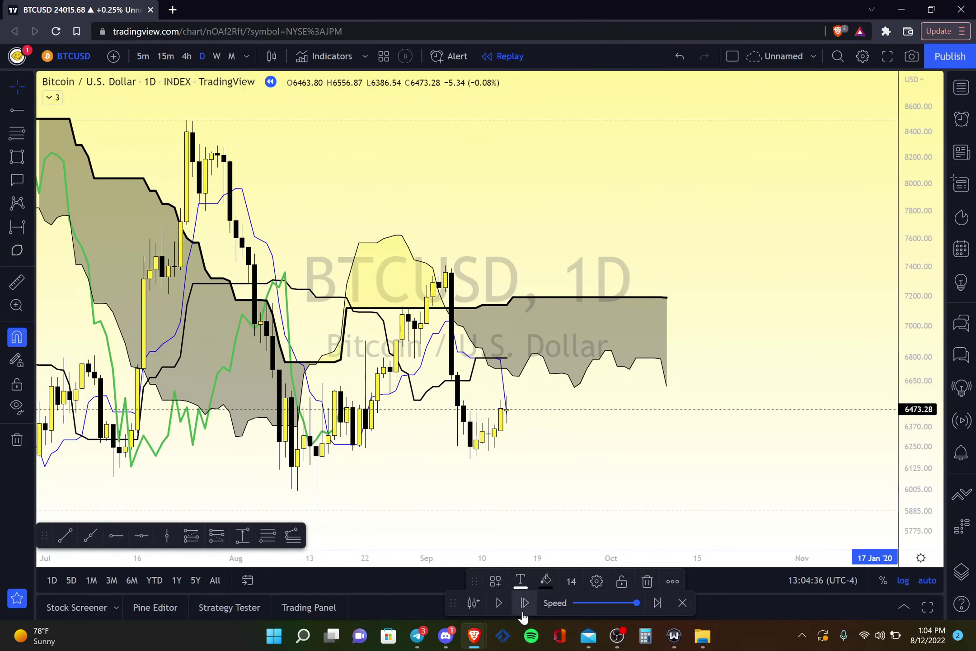
left_click(522, 614)
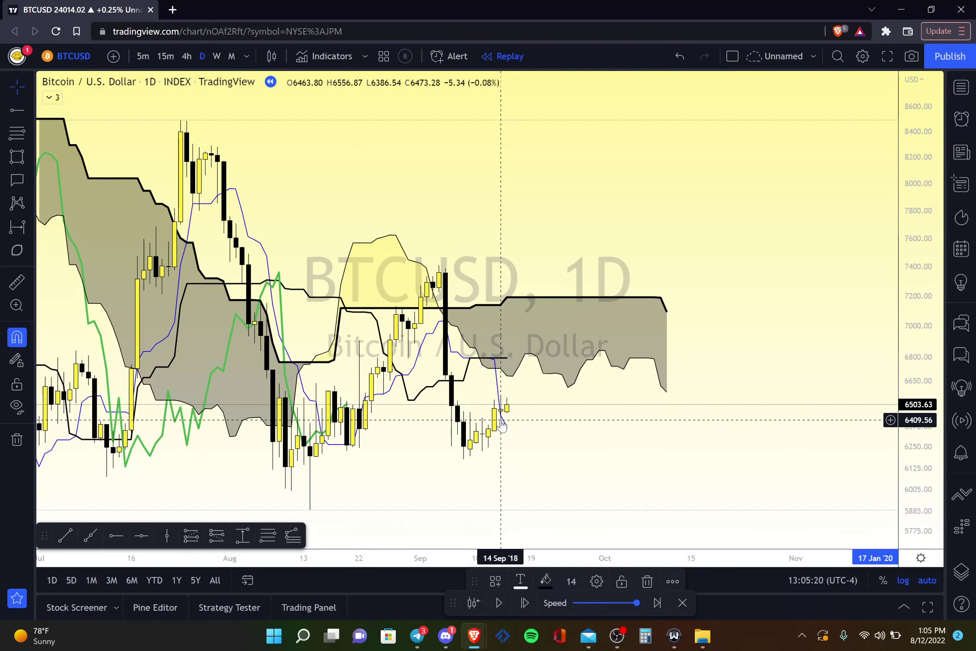
left_click(524, 602)
left_click(524, 603)
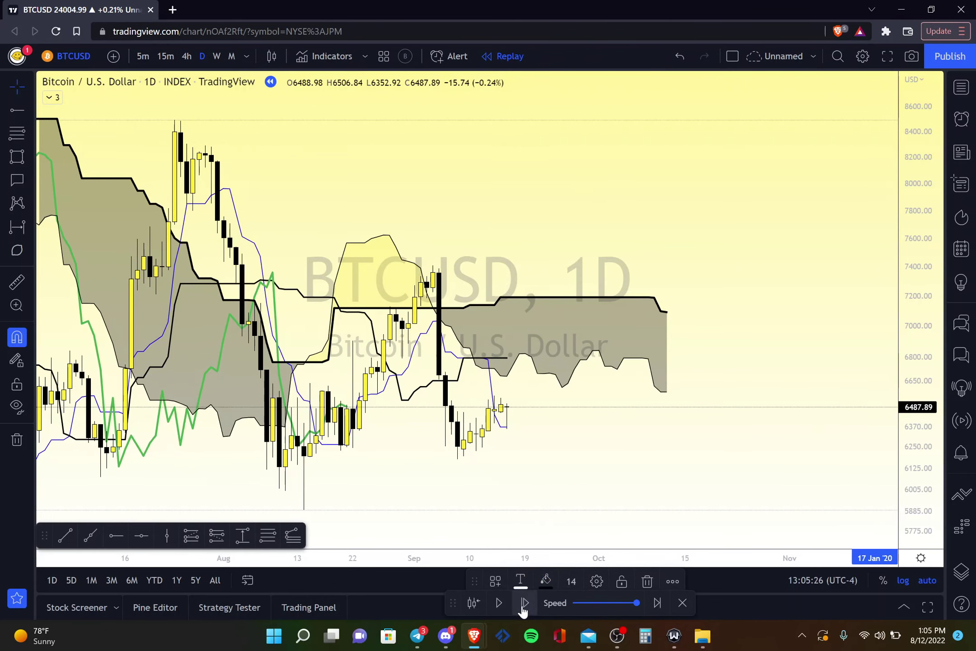
left_click(524, 602)
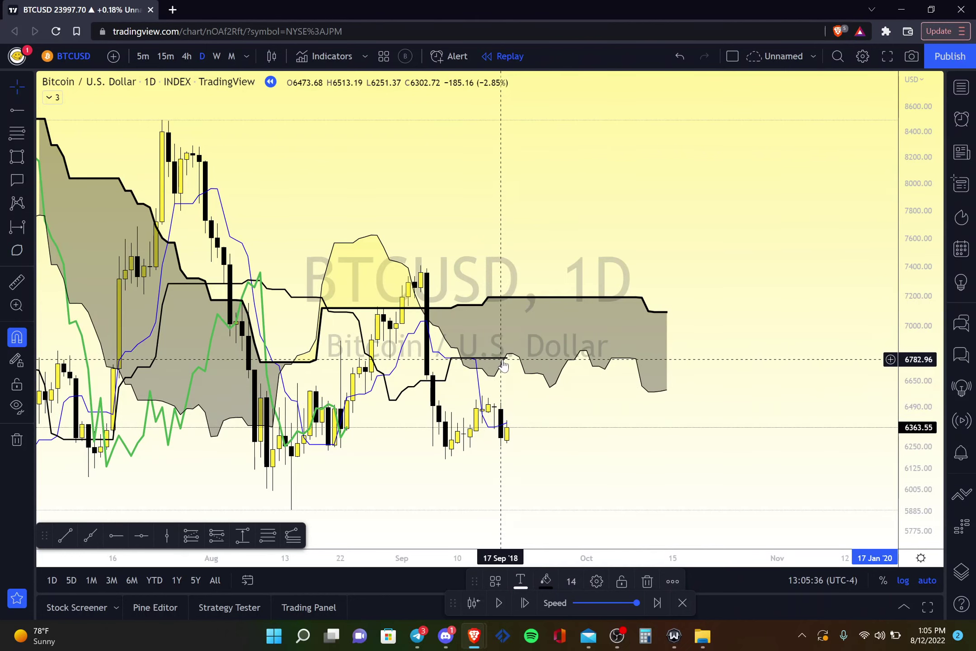
scroll(499, 386, "down", 1)
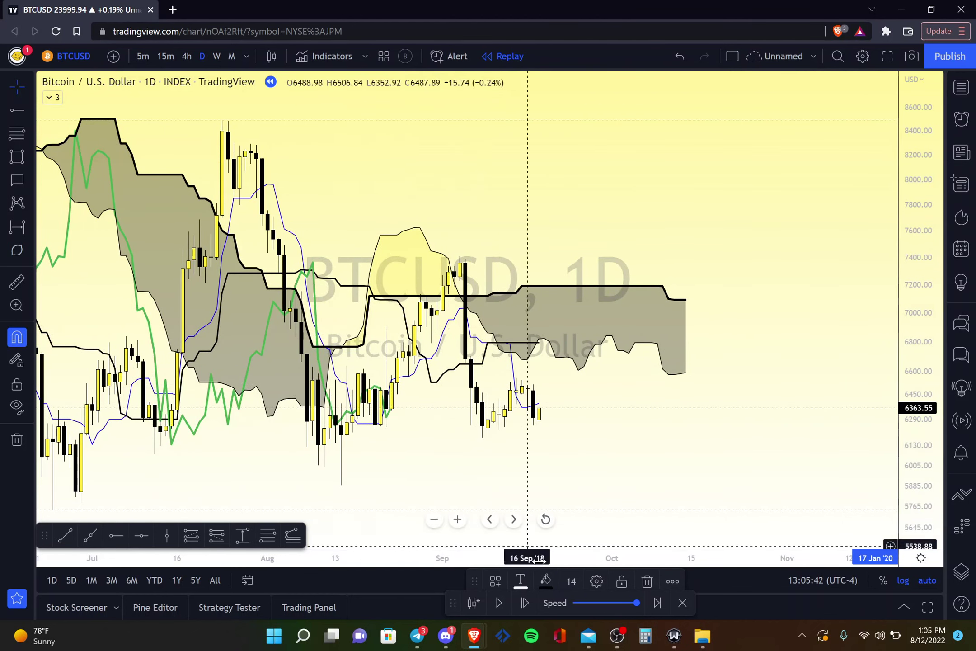
Step: Advance the replay seven daily candles to 25 September 2018 and check the leading edge of the future cloud
left_click(521, 615)
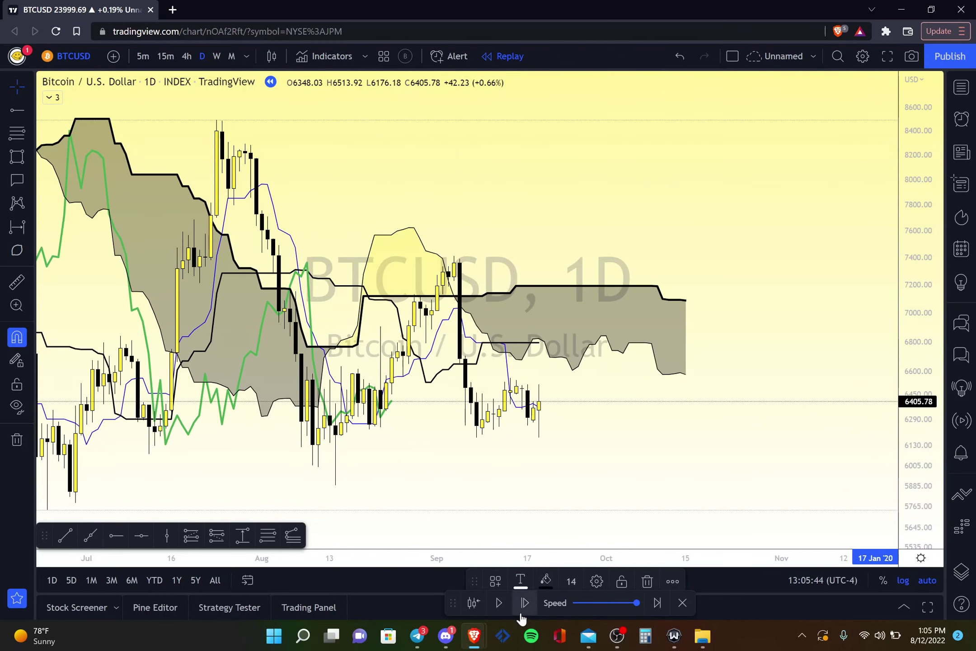
left_click(524, 603)
left_click(521, 615)
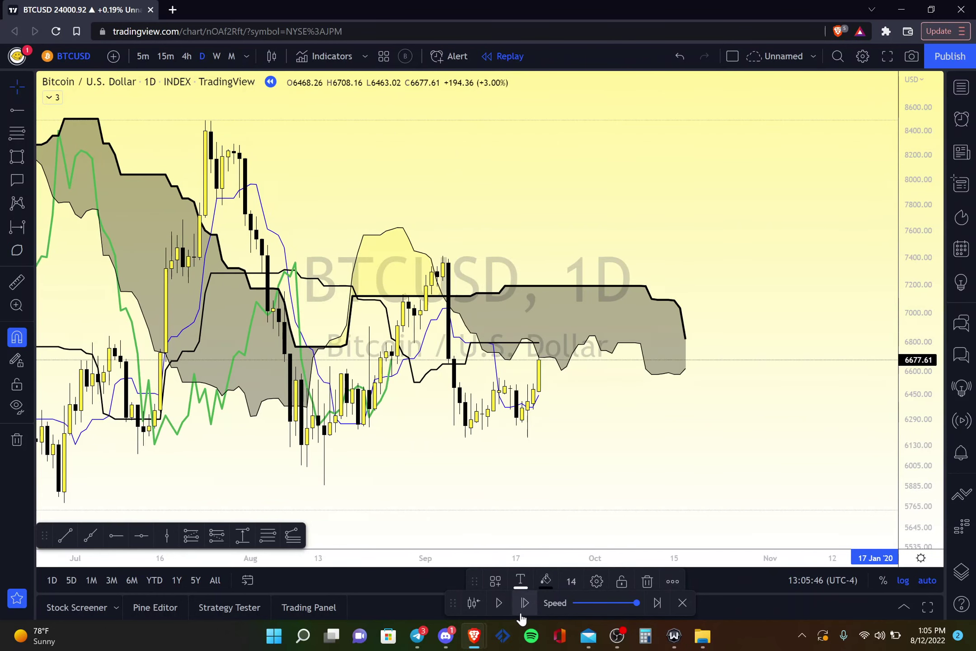
left_click(521, 615)
left_click(521, 615)
left_click(521, 615)
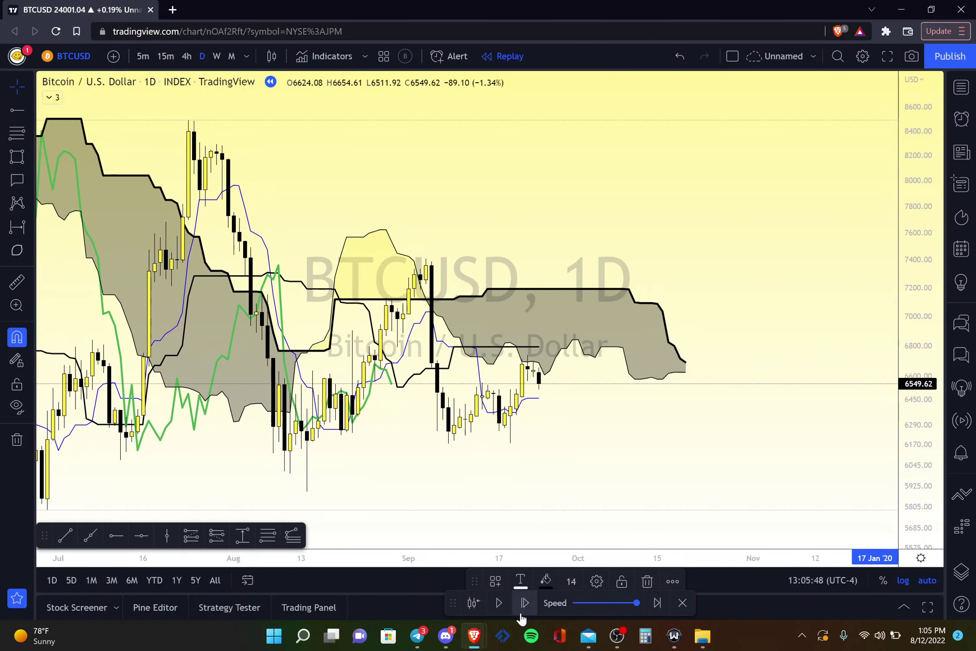
left_click(521, 615)
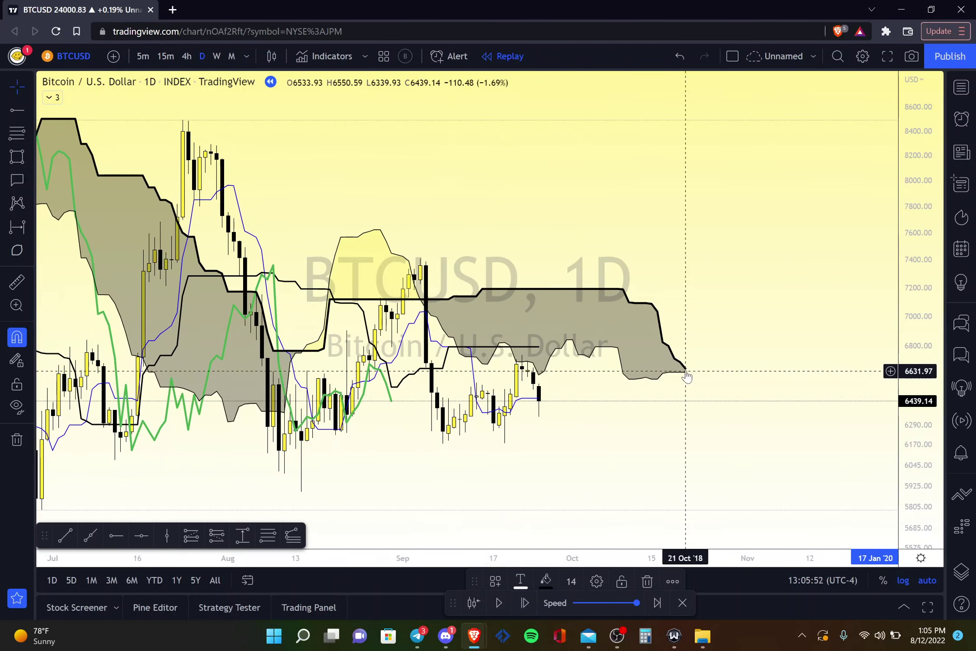
Step: Advance the replay eight daily candles to 3 October 2018
left_click(524, 605)
left_click(524, 610)
left_click(524, 610)
left_click(525, 610)
left_click(524, 606)
left_click(524, 605)
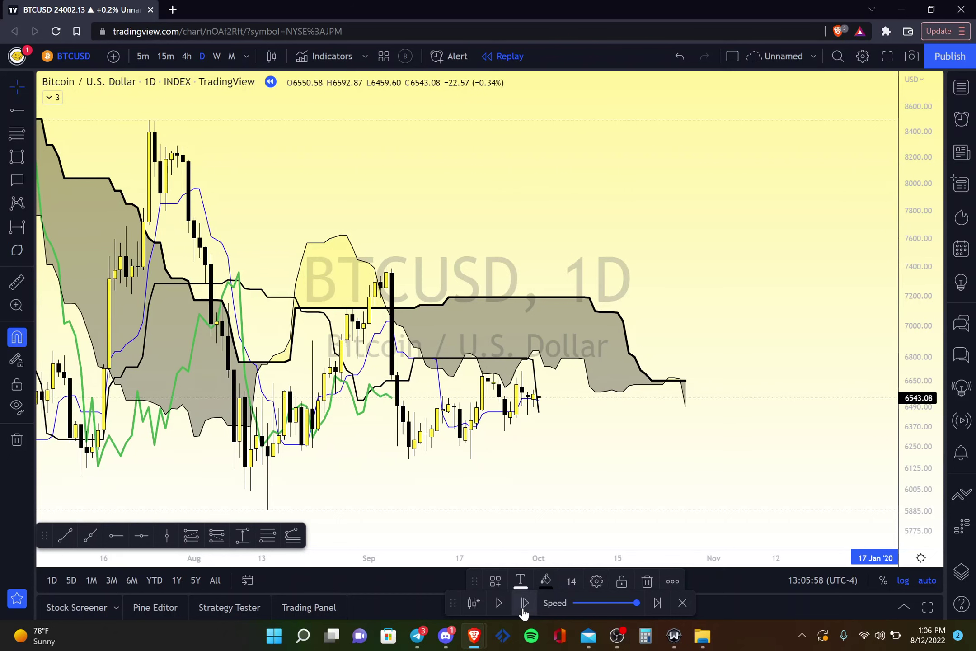
left_click(524, 605)
left_click(525, 605)
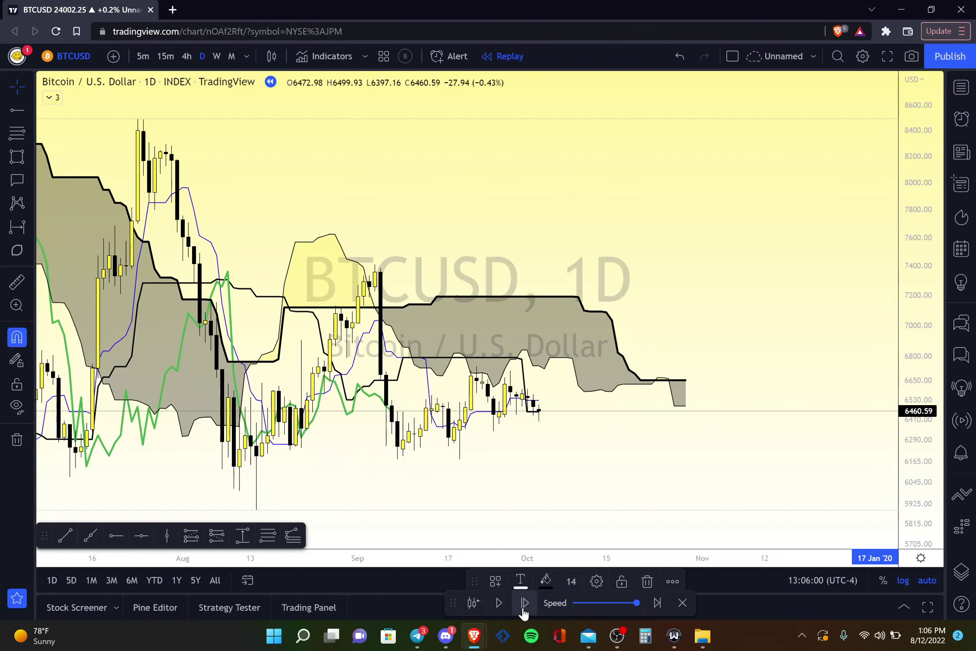
Step: Continue the replay nine daily candles to 12 October 2018
left_click(525, 606)
left_click(524, 606)
left_click(524, 606)
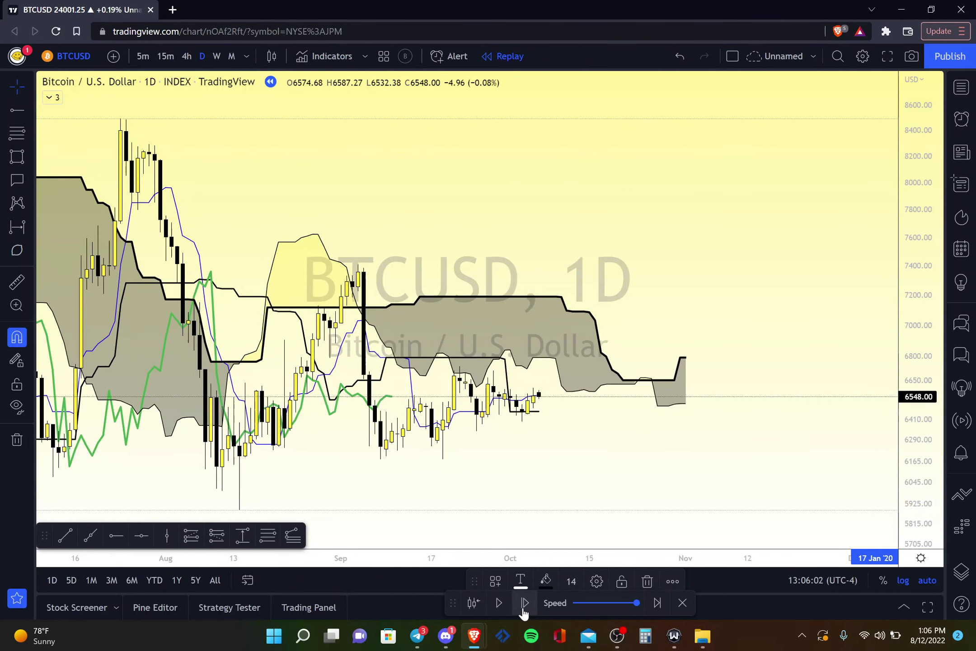
left_click(524, 605)
left_click(524, 605)
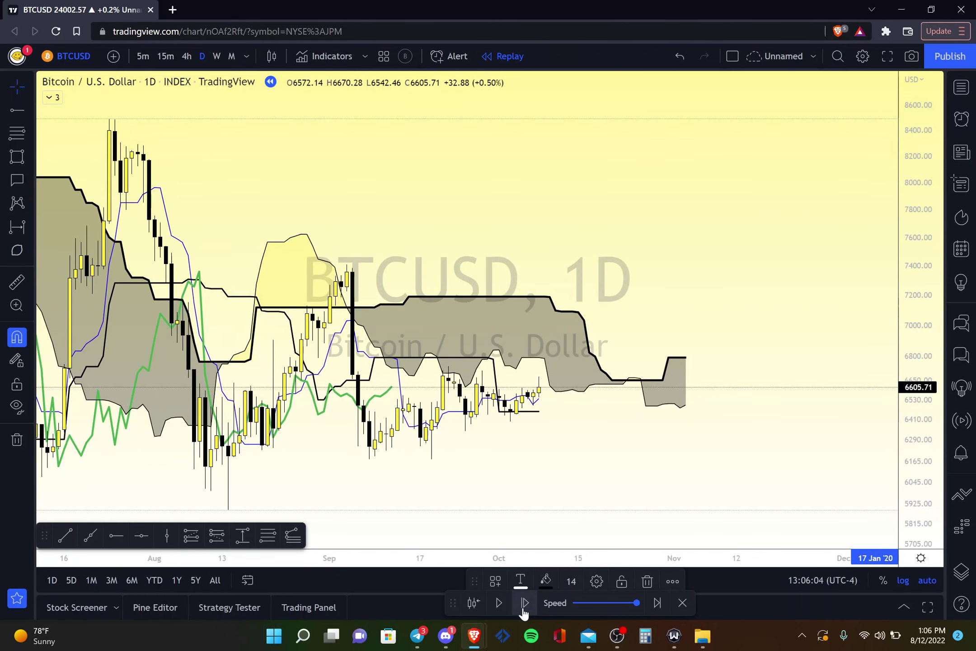
left_click(523, 609)
left_click(524, 610)
left_click(523, 609)
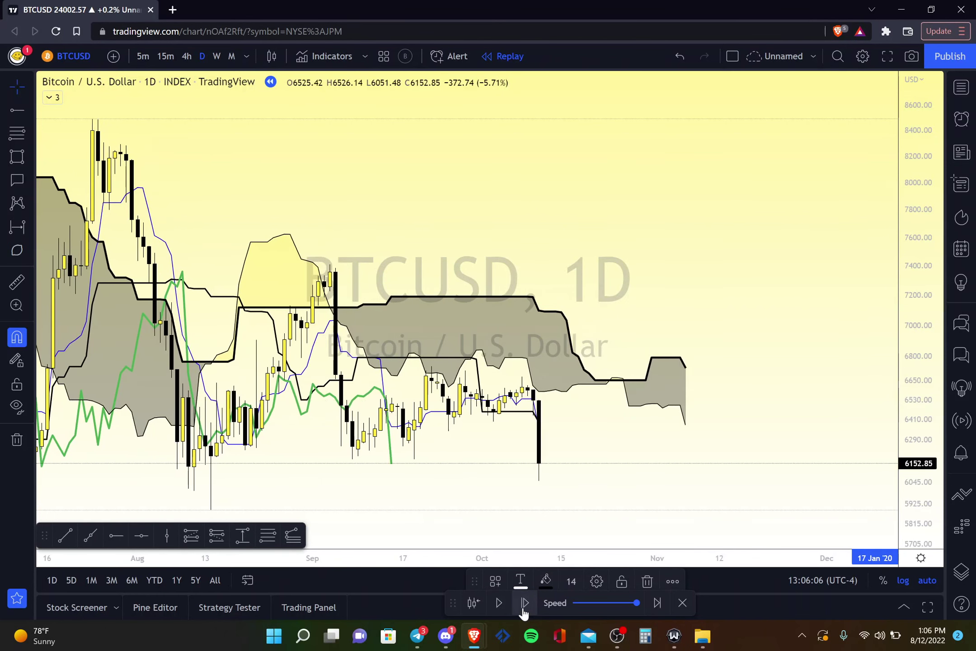
left_click(523, 609)
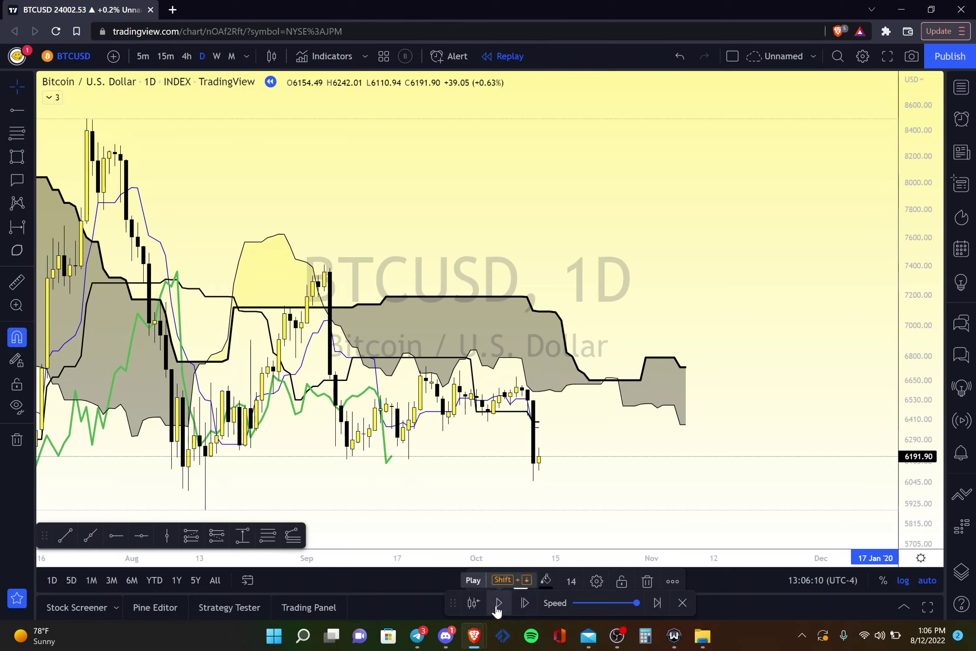
Step: Rewind the replay to 10 October 2018 and advance it one candle to study 11 October against the Ichimoku lines
left_click(533, 536)
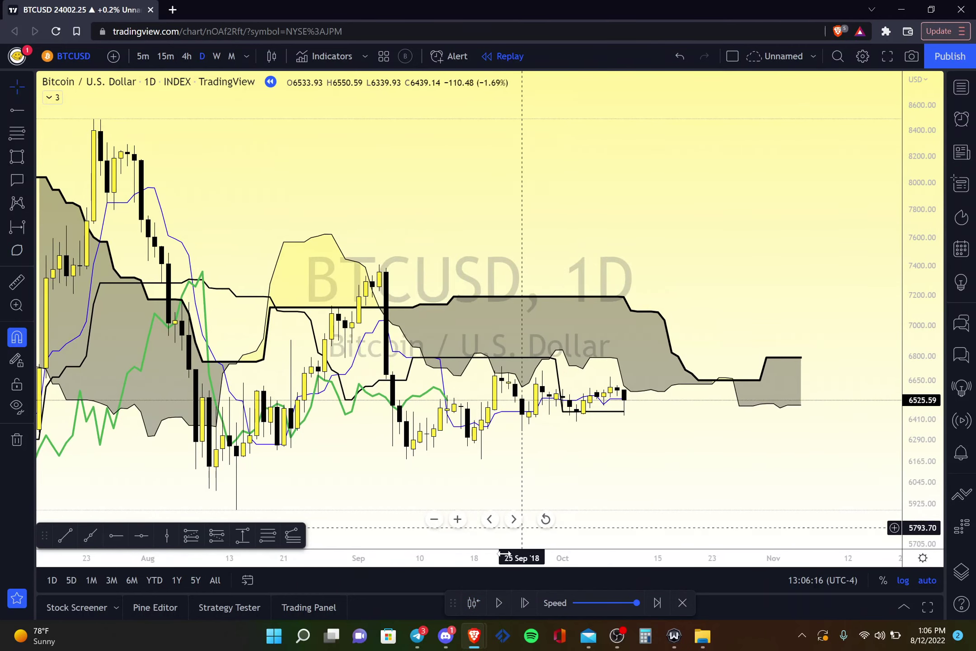
left_click(524, 603)
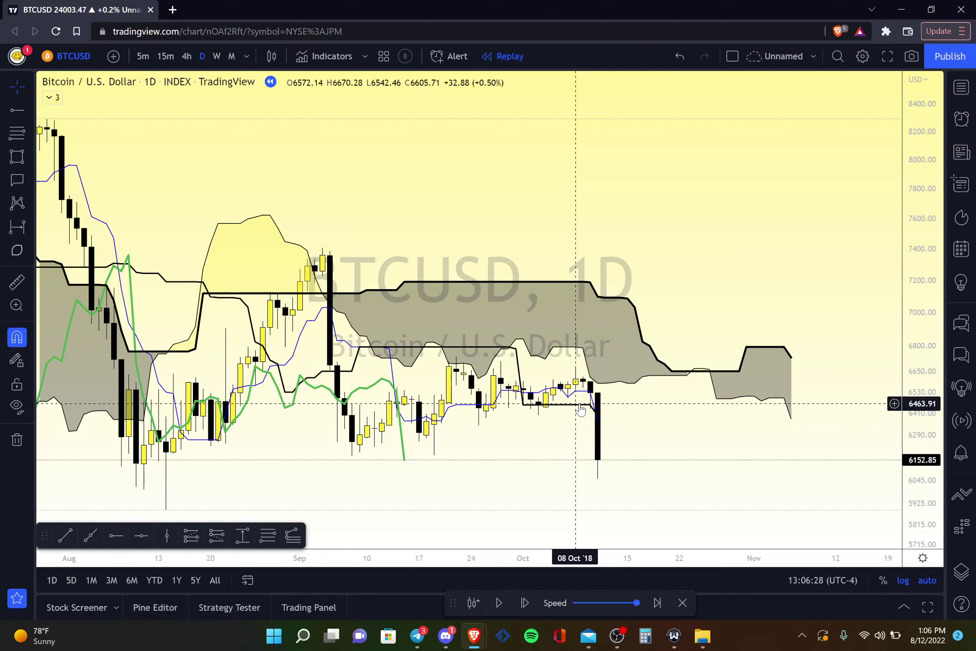
scroll(583, 411, "up", 3)
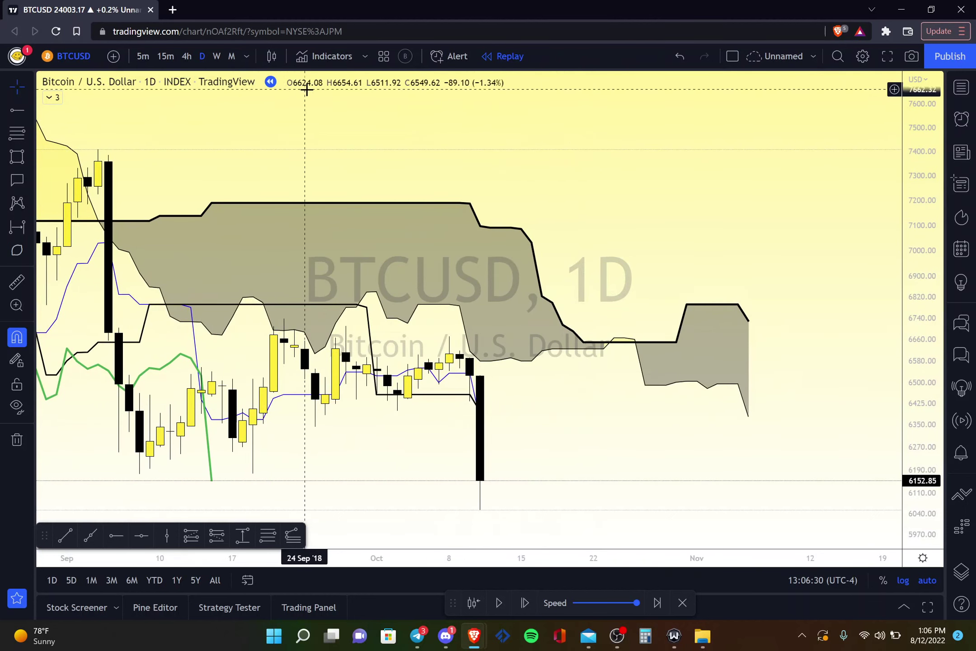
Step: Temporarily hide the price candles to examine the Tenkan–Kijun cross at 11 October 2018, and compare the restored candles with the future cloud
left_click(284, 81)
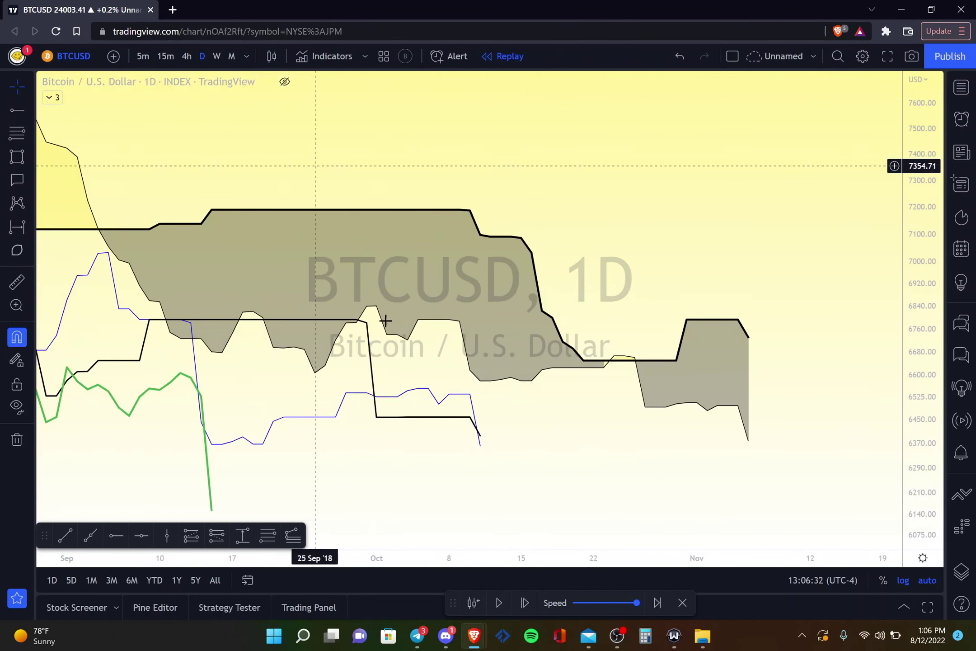
scroll(416, 403, "down", 2)
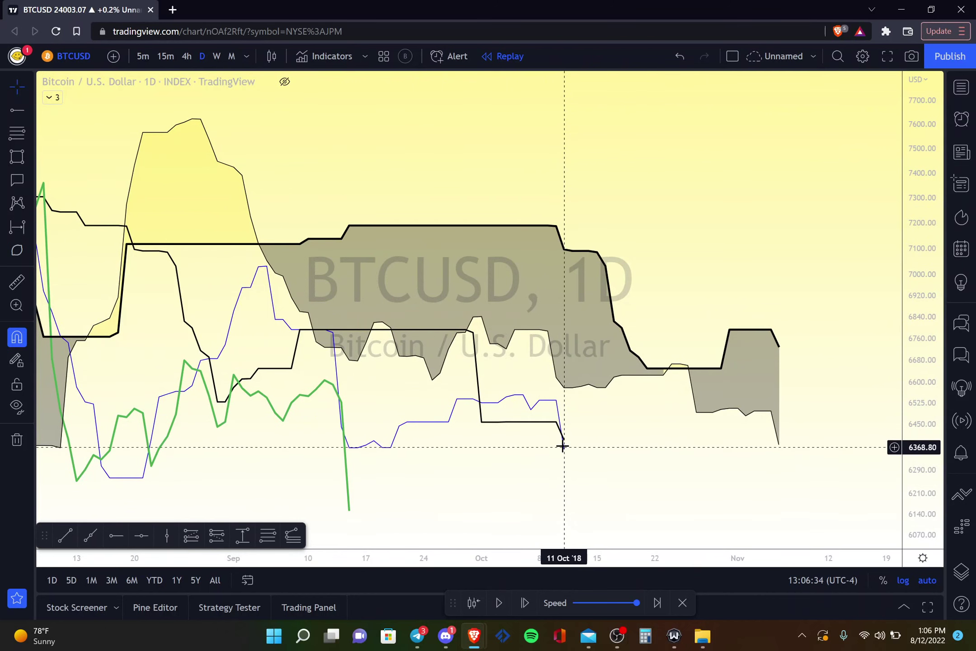
left_click(285, 81)
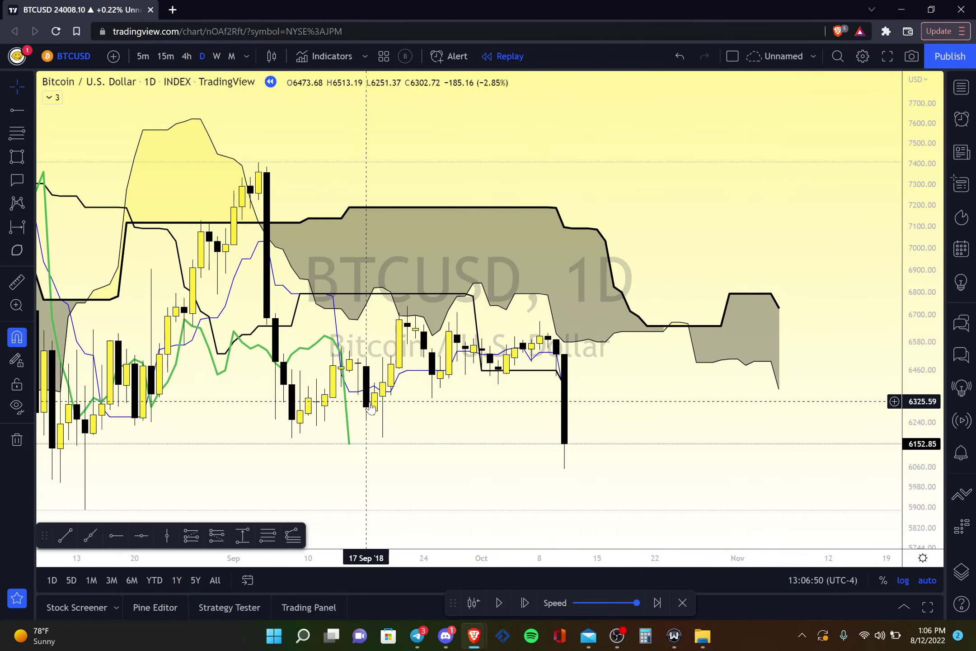
scroll(370, 407, "down", 2)
scroll(623, 398, "up", 2)
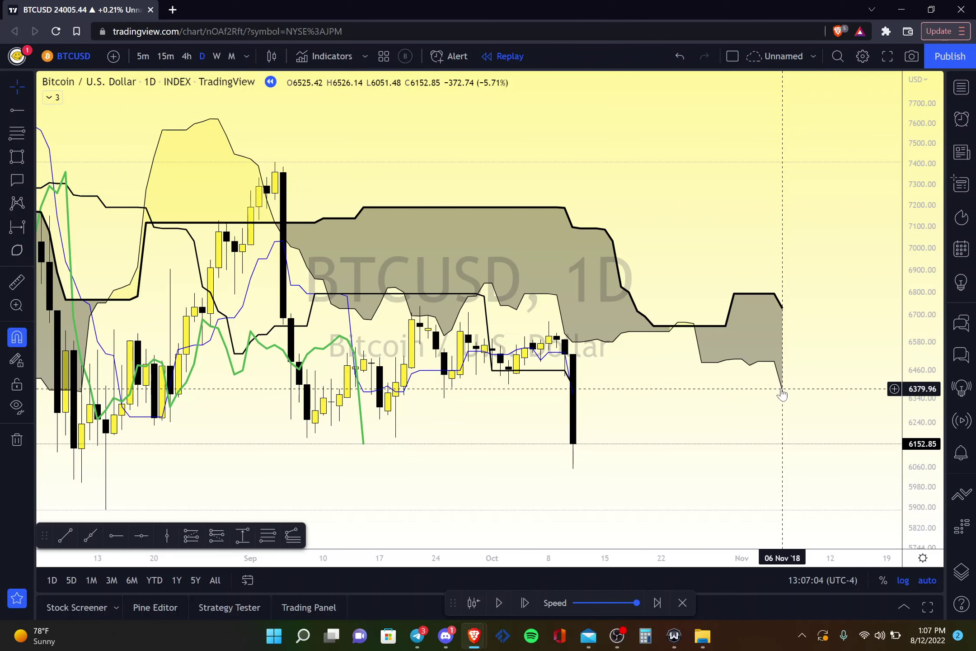
Step: Place a short position on the chart with its entry at the 11 October 2018 candle's close, 6152.85
scroll(570, 432, "down", 3)
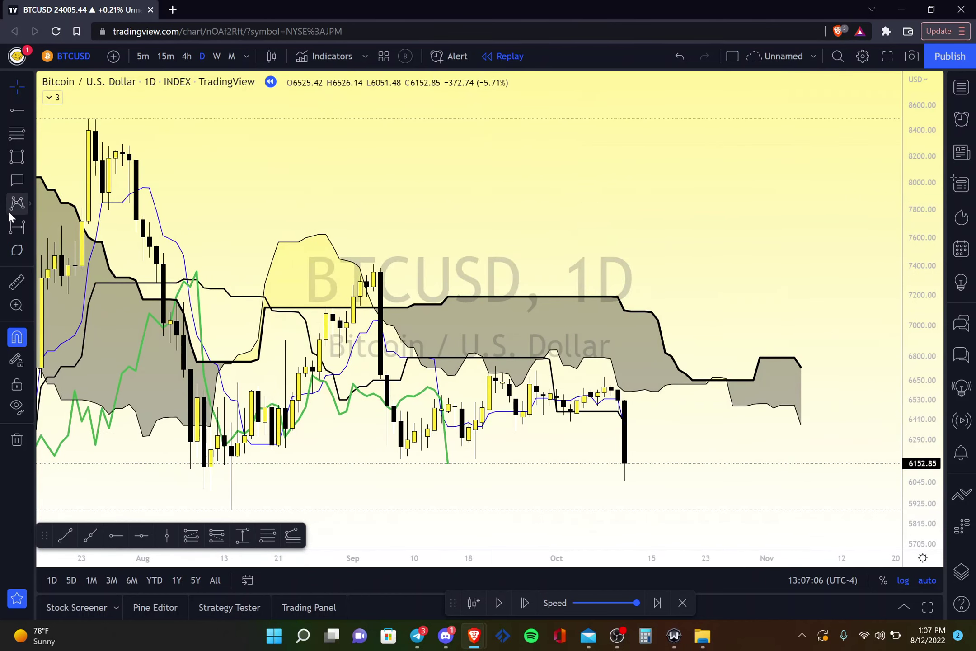
left_click(30, 227)
left_click(57, 259)
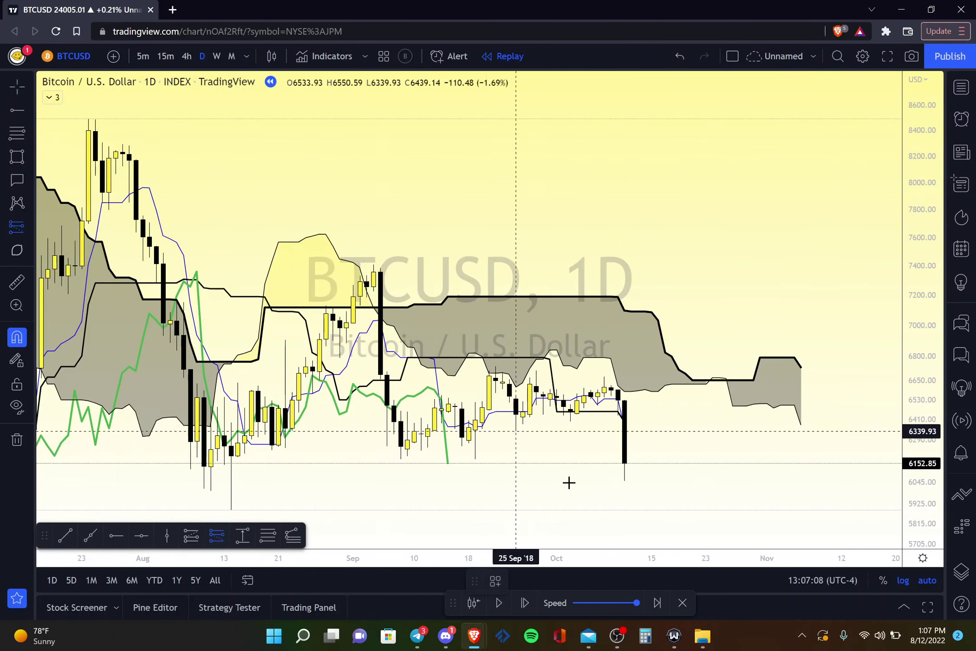
left_click(623, 468)
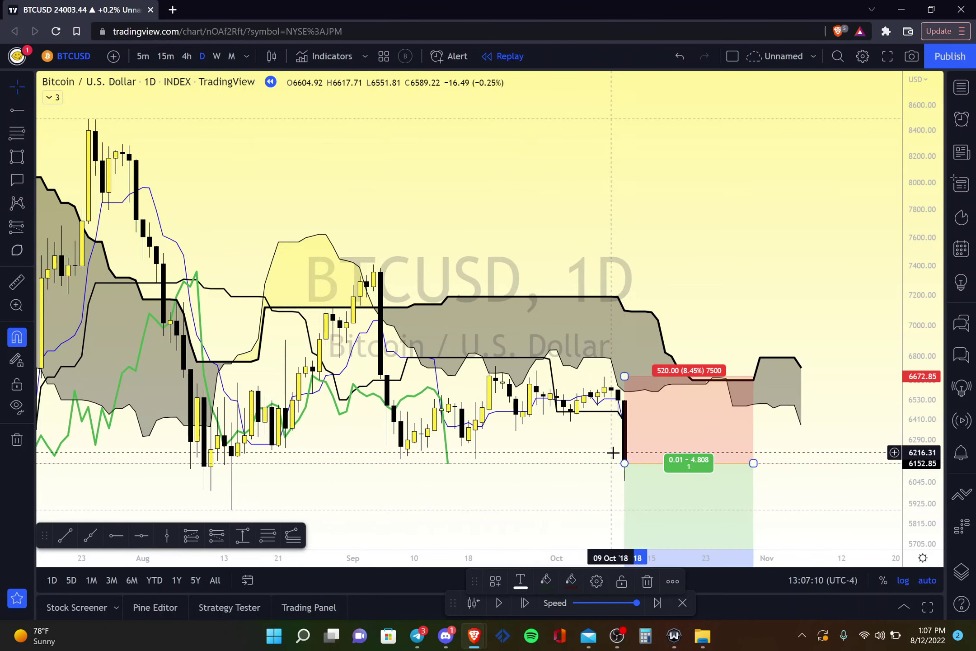
Step: Hide the price candles to examine the Tenkan and Kijun lines at the short position's 11 October 2018 entry
left_click_drag(890, 275, 891, 295)
left_click_drag(815, 279, 819, 222)
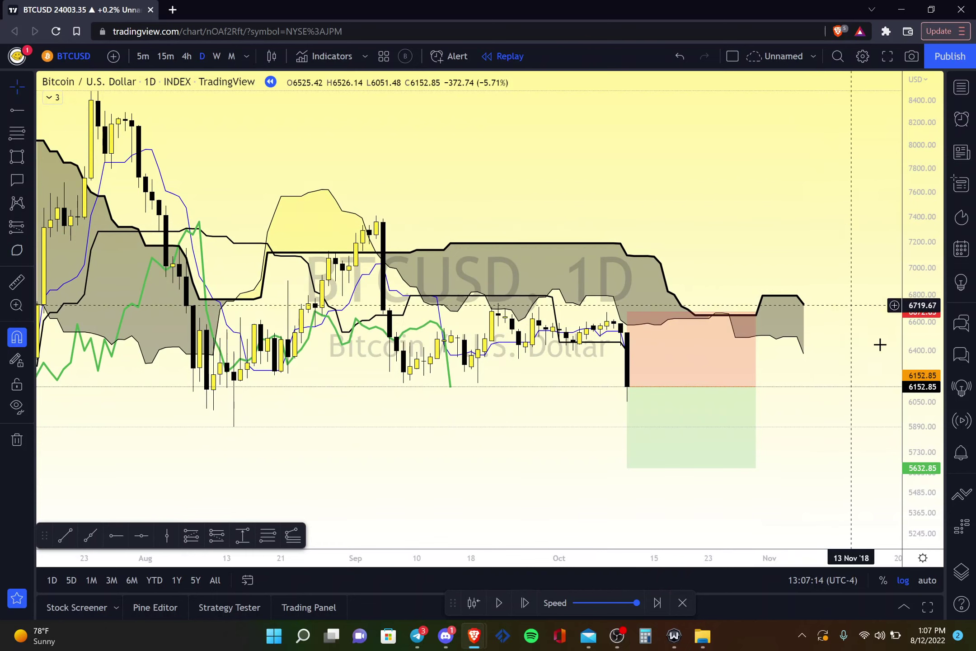
left_click_drag(911, 389, 903, 283)
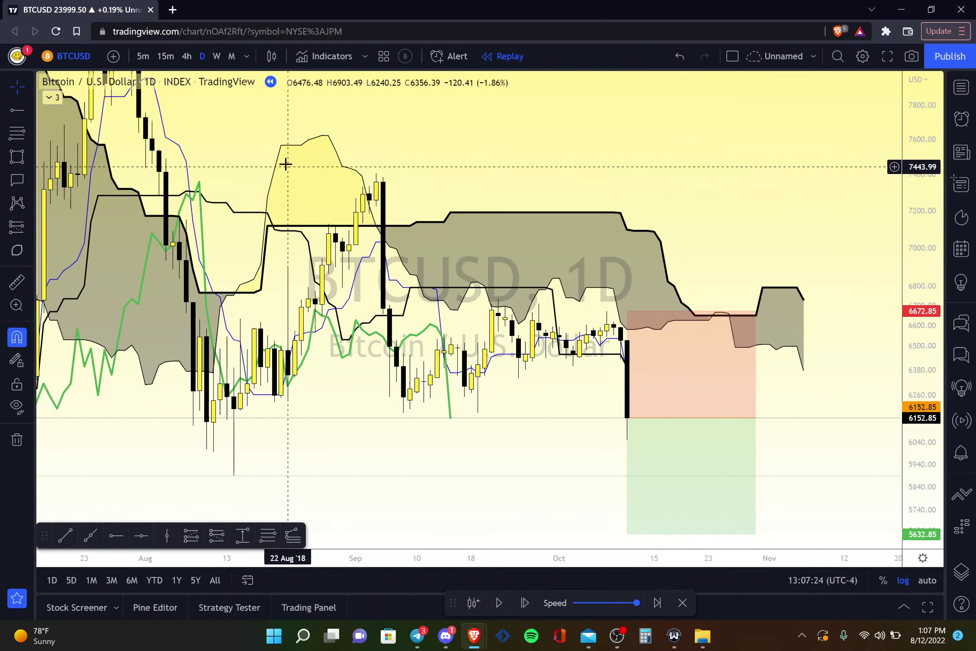
left_click(284, 82)
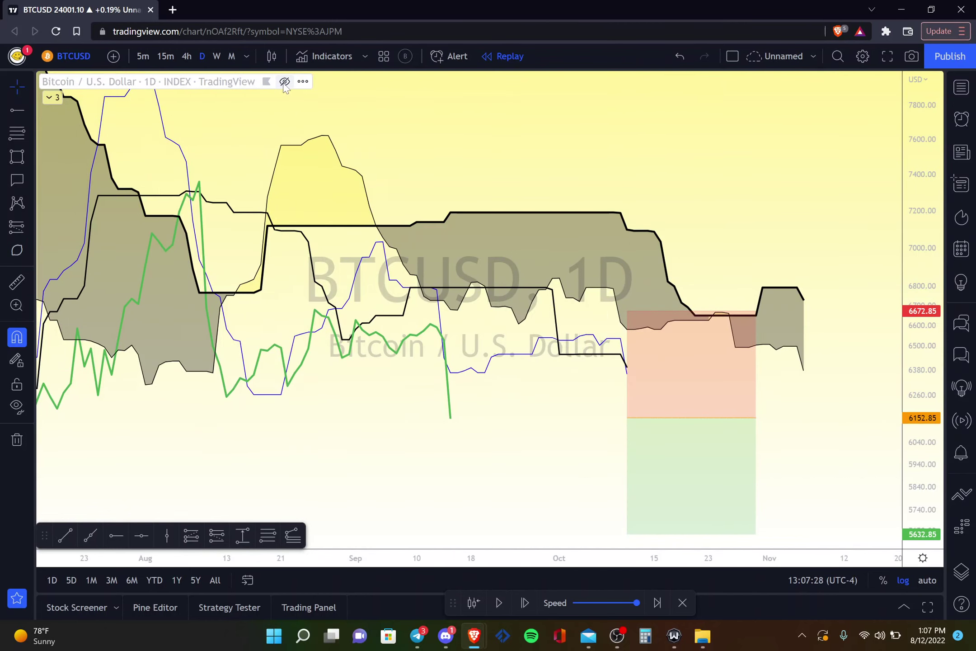
scroll(425, 281, "up", 4)
mouse_move(429, 311)
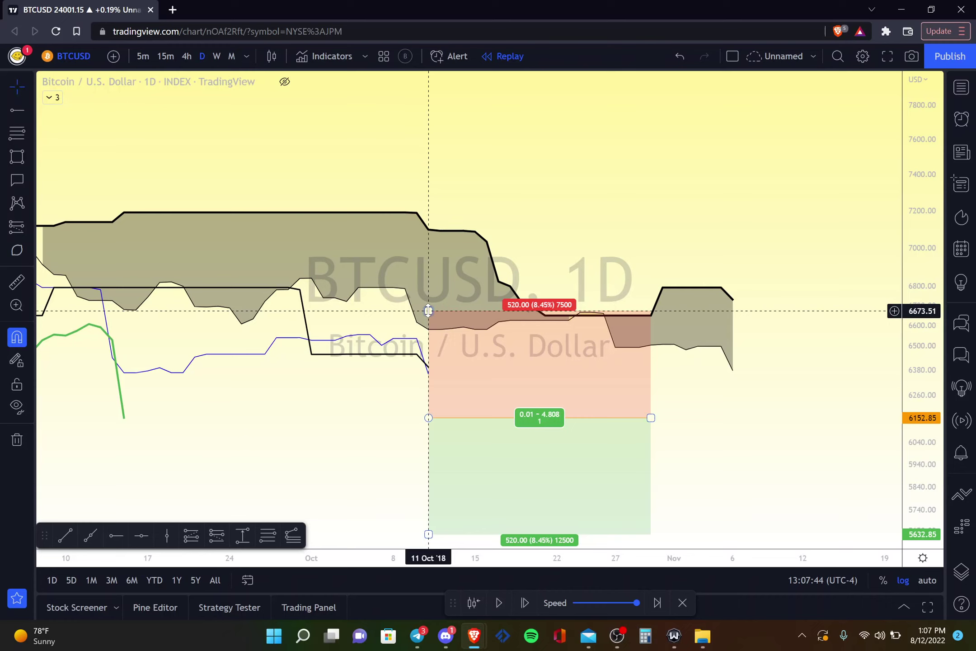
Step: Lower the short position's stop level to 6419.01, just above the Kijun line, and restore the price candles
left_click(428, 311)
mouse_move(429, 310)
left_mouse_down()
mouse_move(506, 359)
mouse_move(485, 360)
left_mouse_up()
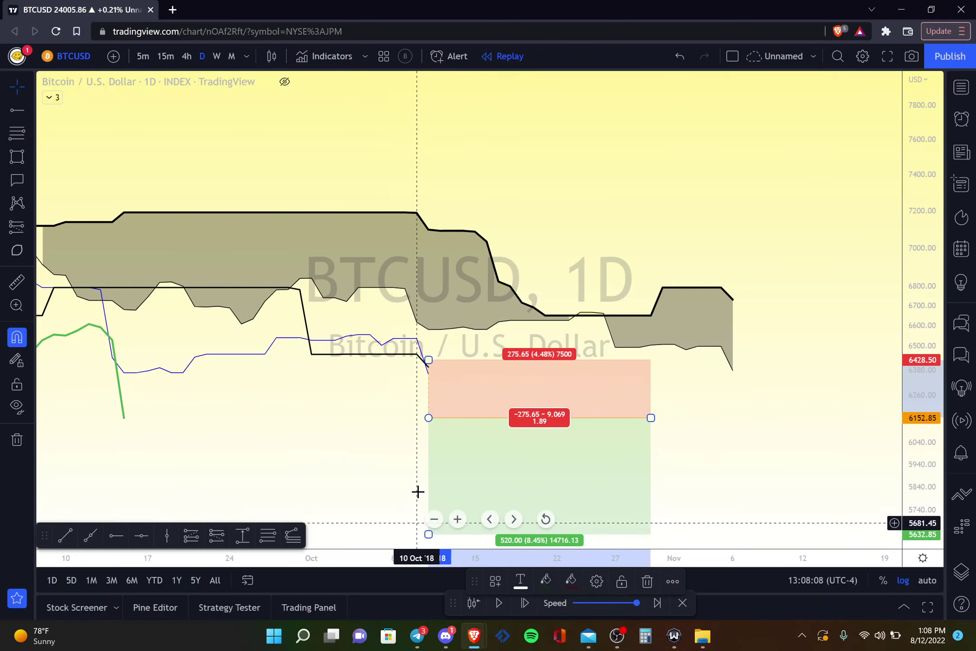
left_click_drag(429, 361, 473, 361)
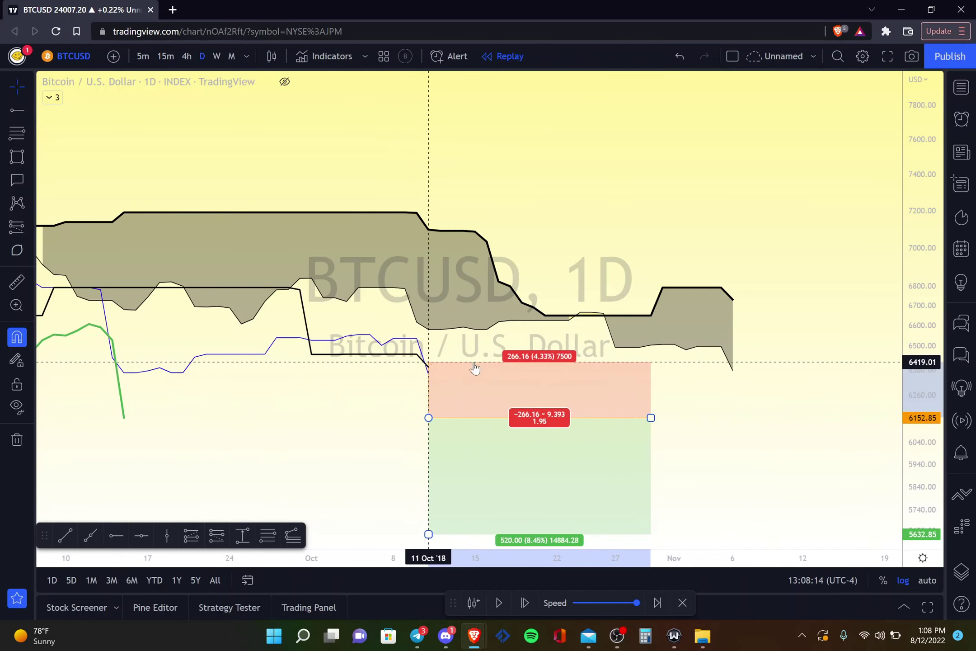
left_click(677, 435)
scroll(678, 441, "down", 2)
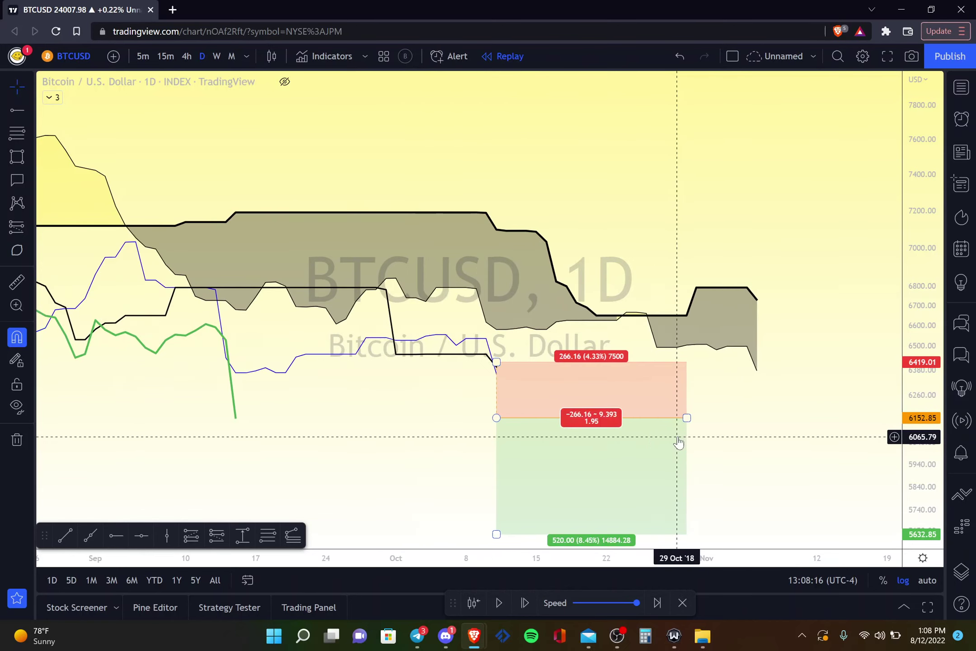
left_click(284, 82)
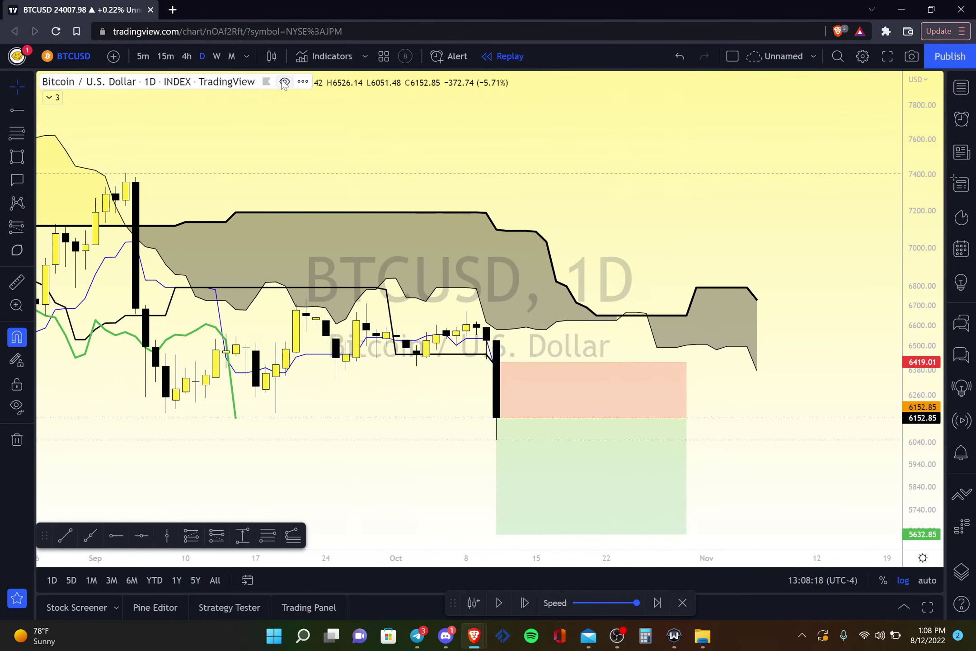
Step: Advance the replay four daily candles to 15 October 2018 to follow price against the short position
scroll(495, 375, "down", 1)
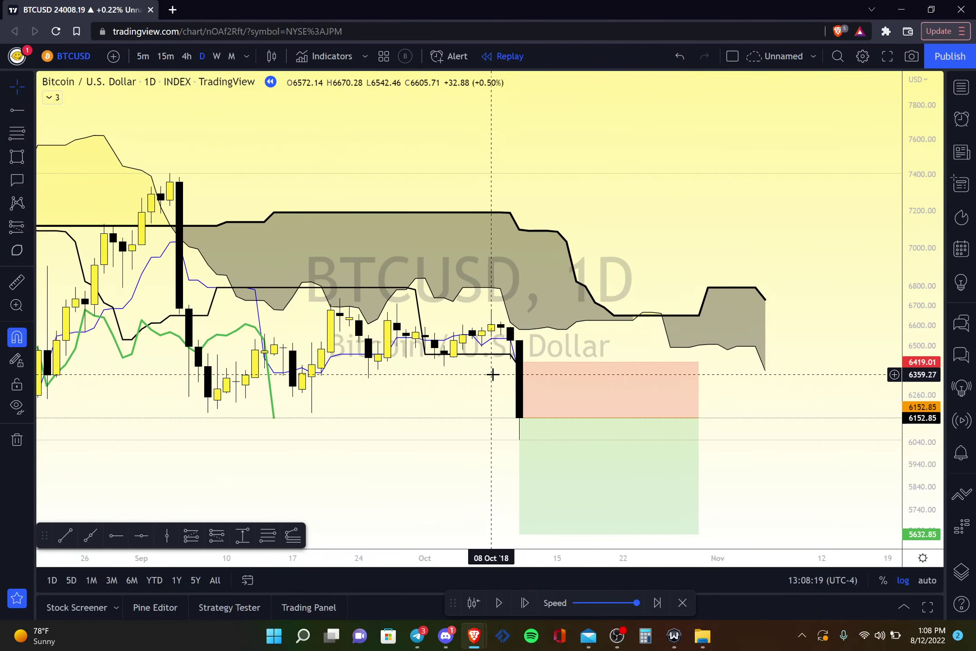
left_click(926, 582)
scroll(847, 484, "down", 4)
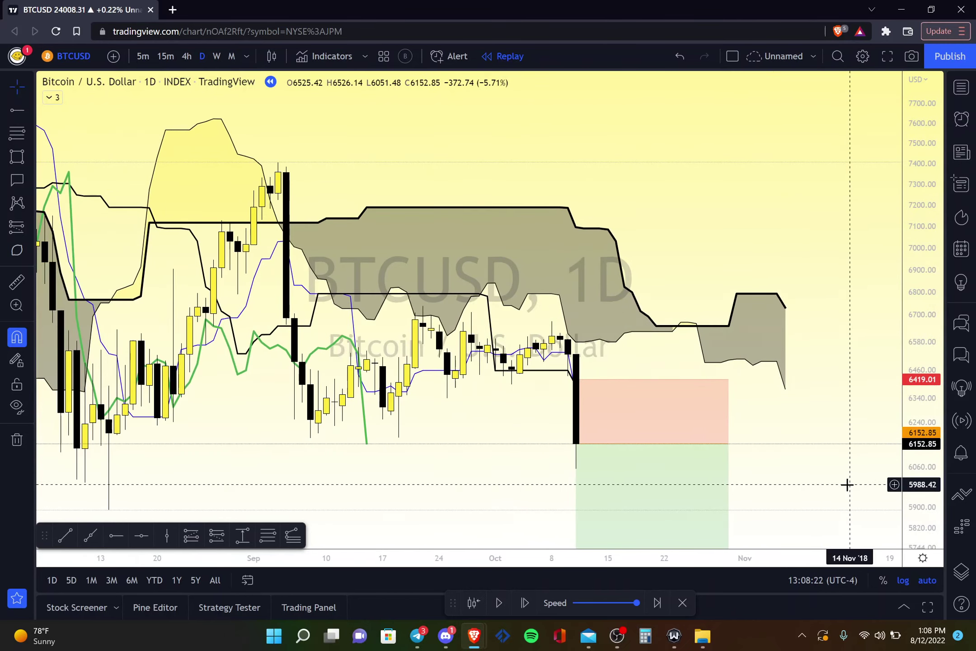
scroll(847, 485, "up", 1)
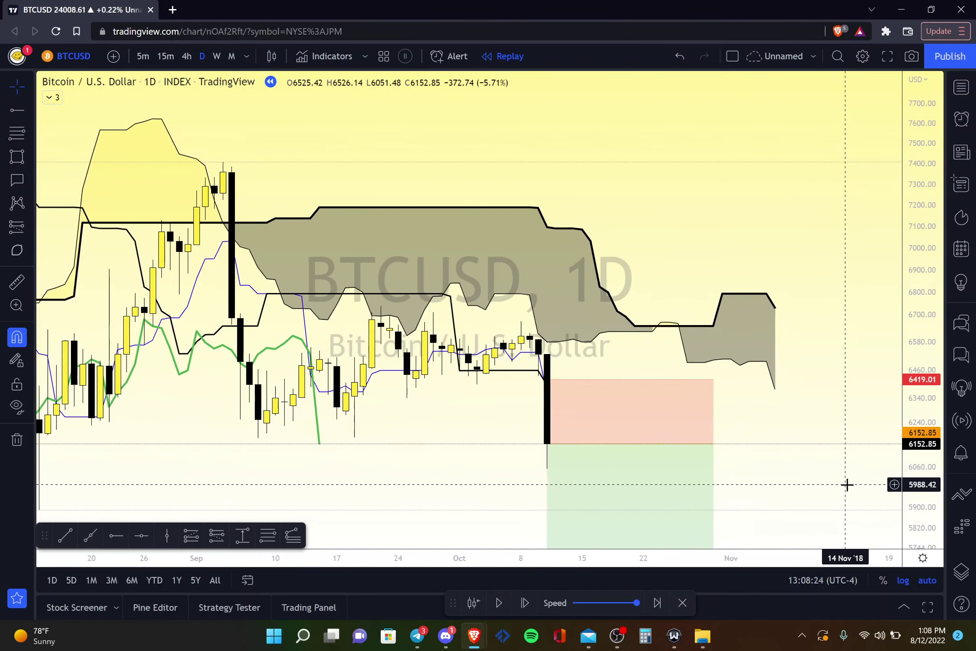
scroll(848, 485, "down", 1)
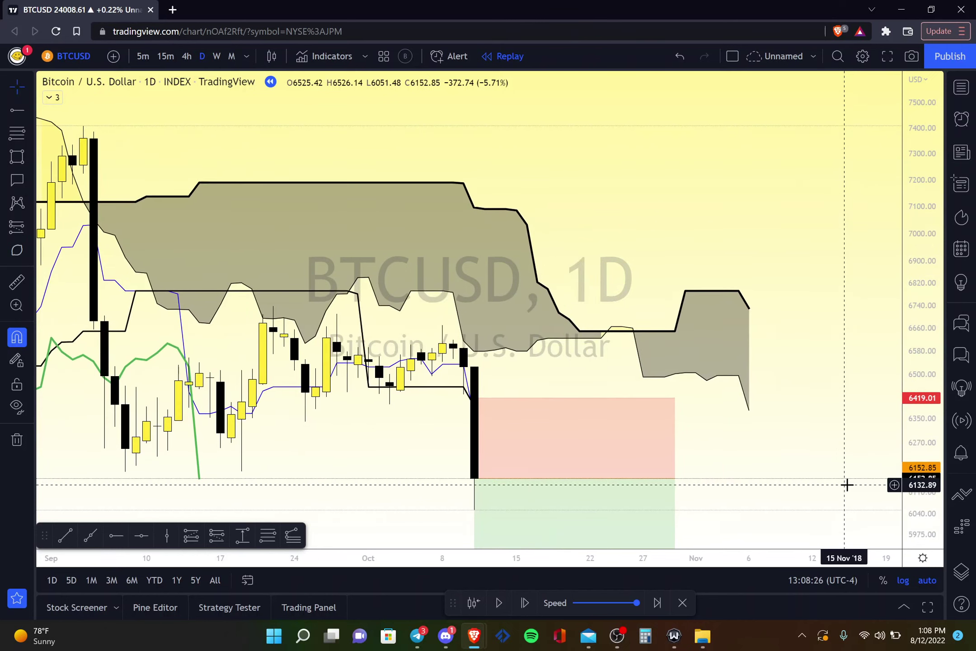
scroll(847, 484, "down", 1)
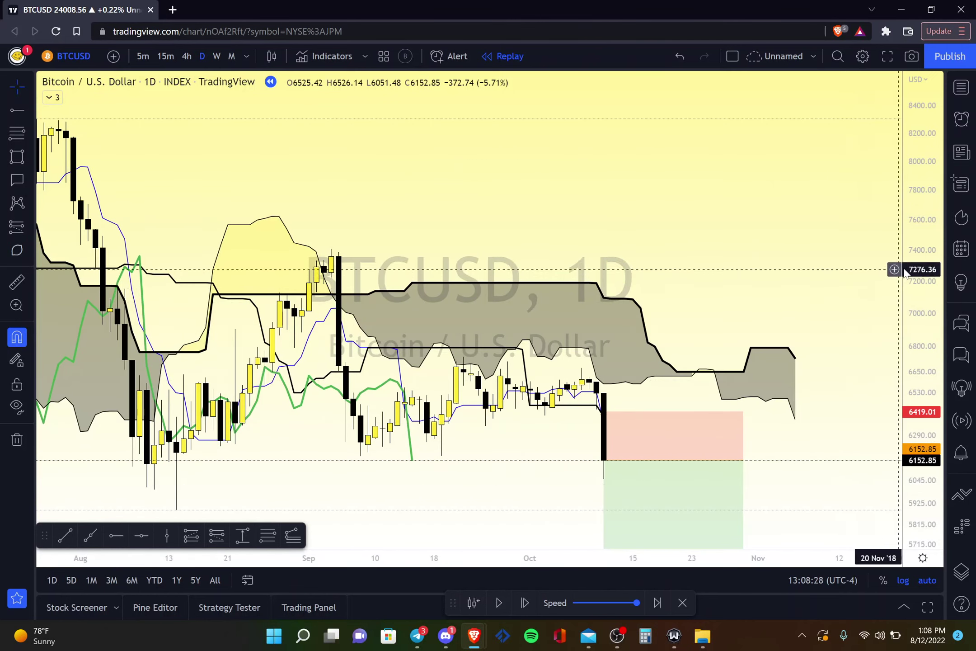
left_click_drag(843, 243, 816, 206)
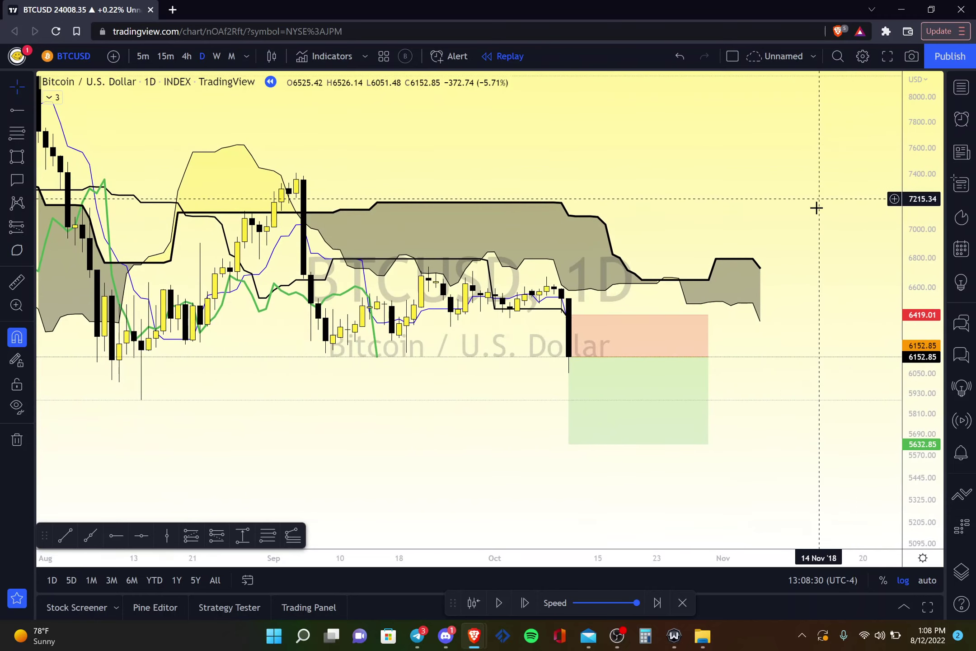
left_click(523, 603)
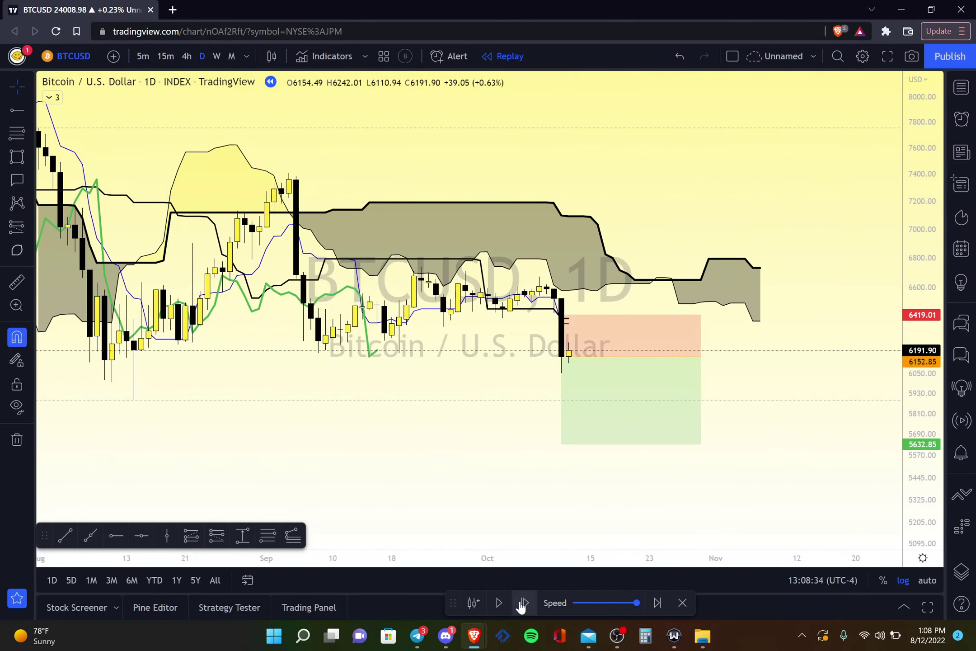
left_click(523, 602)
left_click(523, 603)
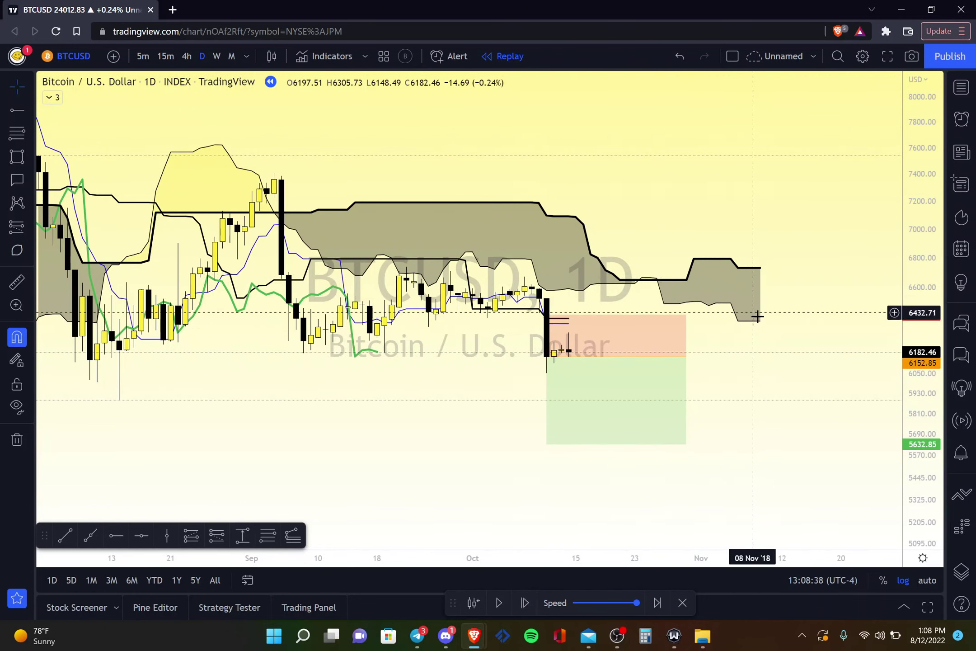
left_click(549, 354)
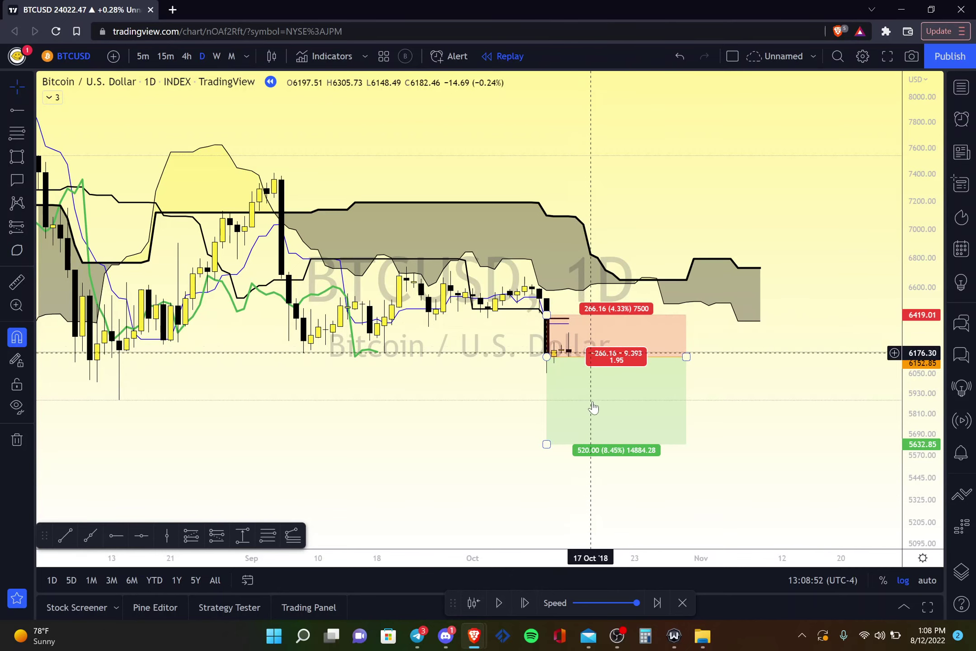
left_click(525, 603)
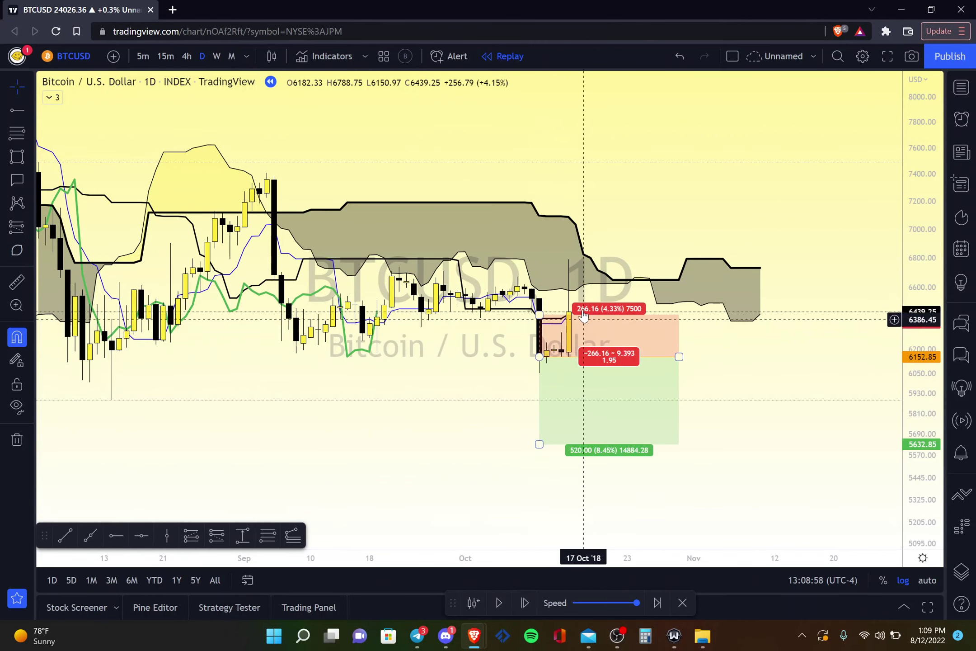
Step: Try wider stops of 6697.73 and 6745.13 on the short position, and settle on 6409.63 near the Kijun line
left_click_drag(916, 451, 916, 429)
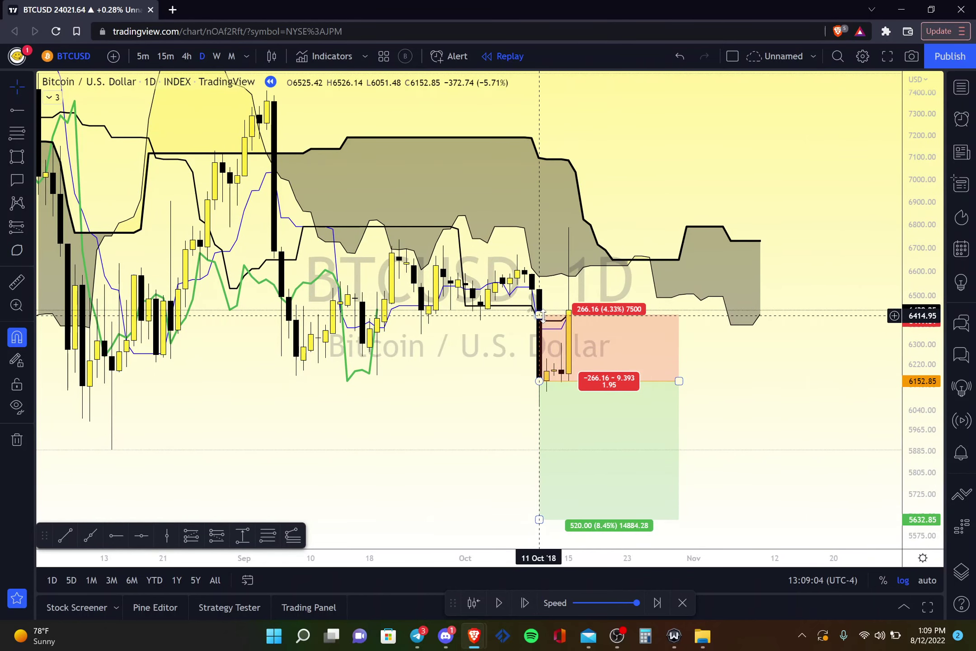
left_click_drag(541, 315, 607, 245)
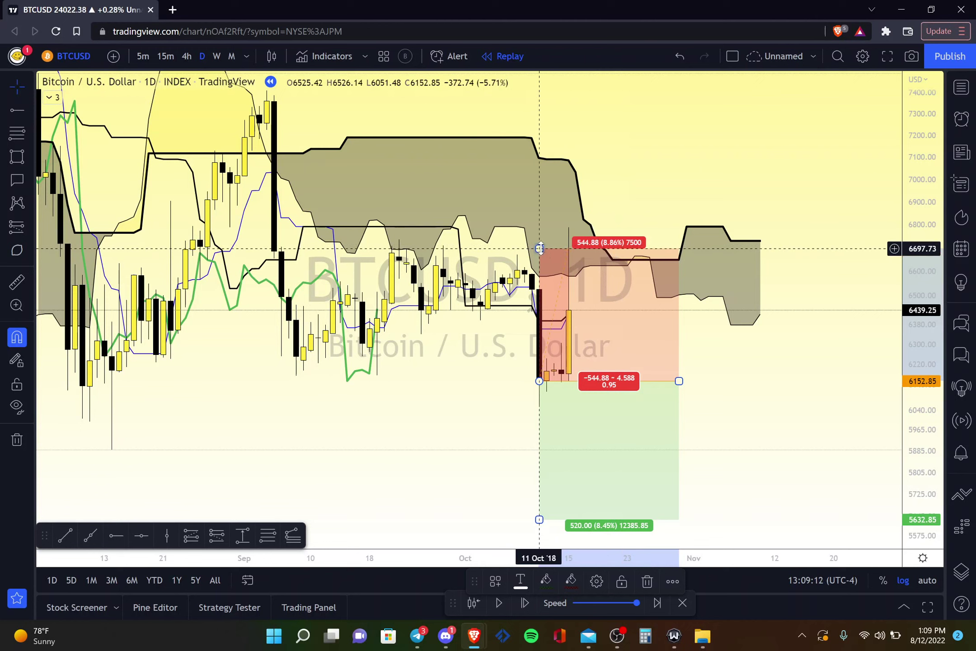
left_click_drag(538, 248, 539, 237)
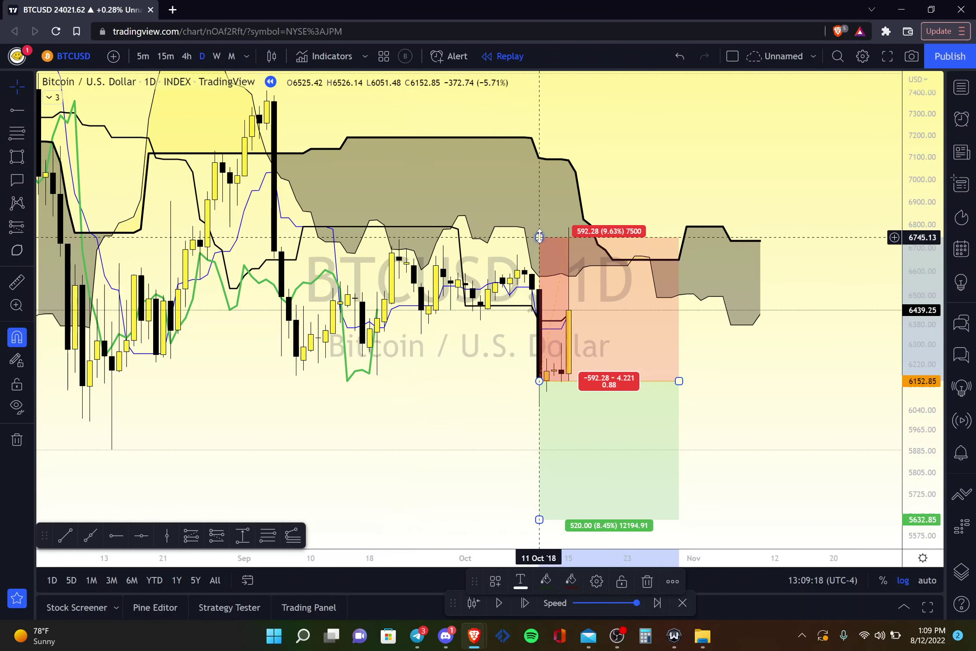
left_click_drag(539, 237, 547, 317)
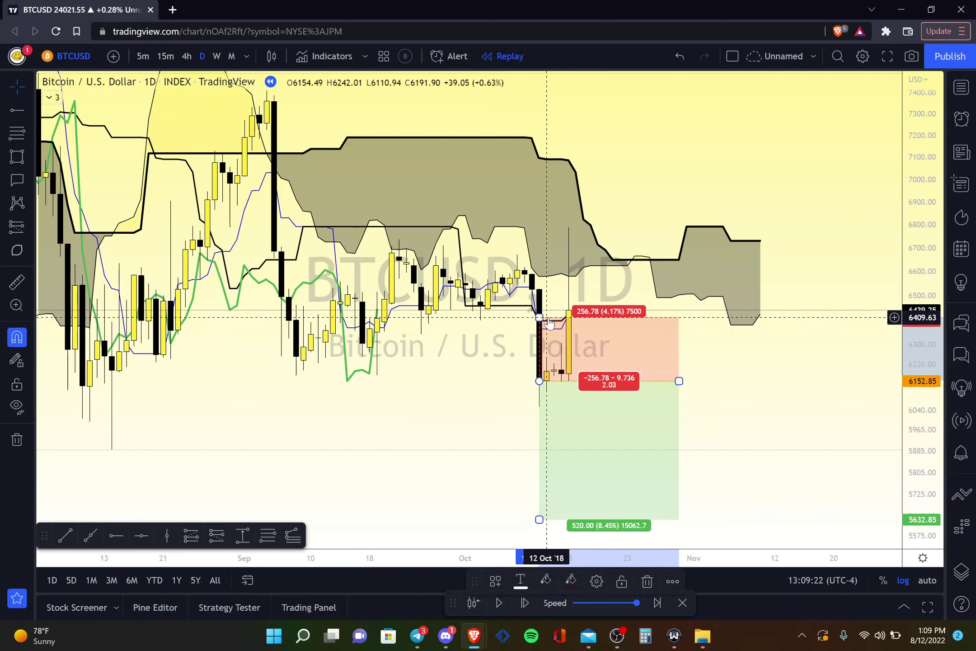
left_click(779, 386)
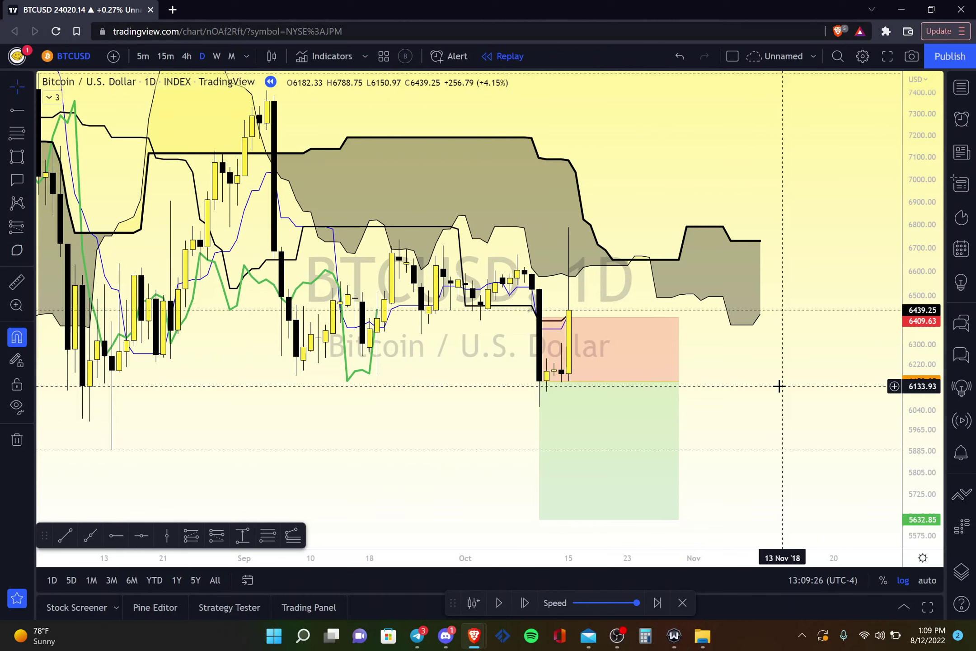
Step: Shorten the short position so that it ends at the 15 October 2018 candle
left_click(679, 382)
left_click_drag(680, 381, 569, 381)
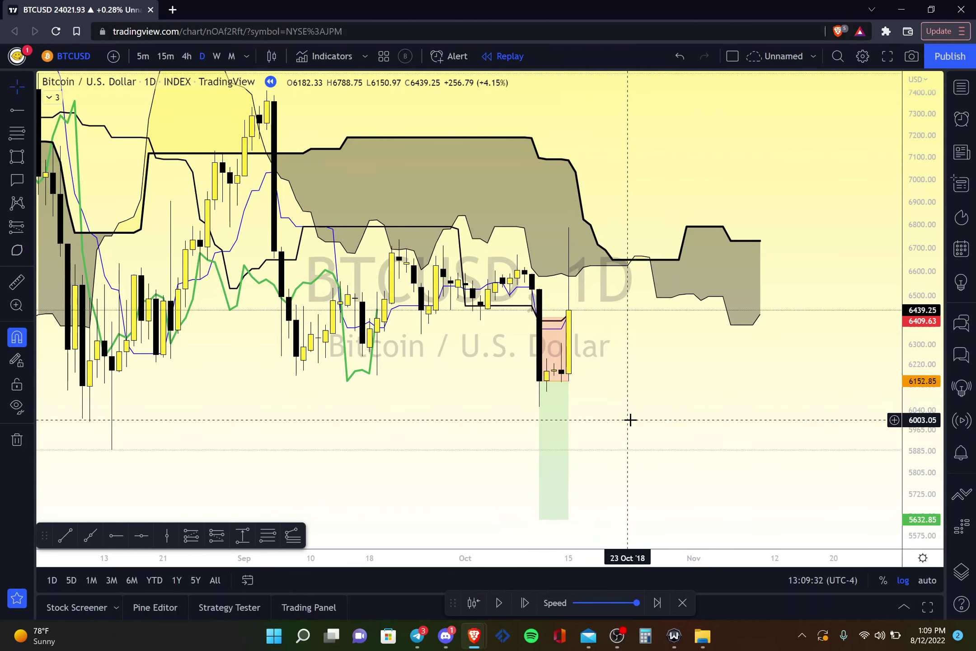
scroll(629, 421, "down", 1)
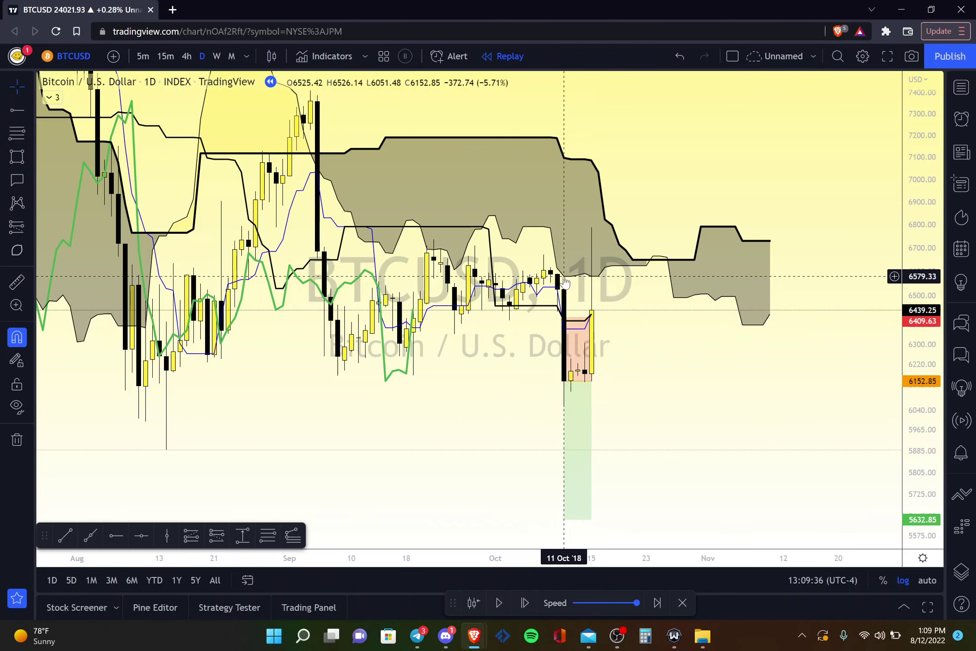
Step: Delete the short position from the chart
left_click(584, 405)
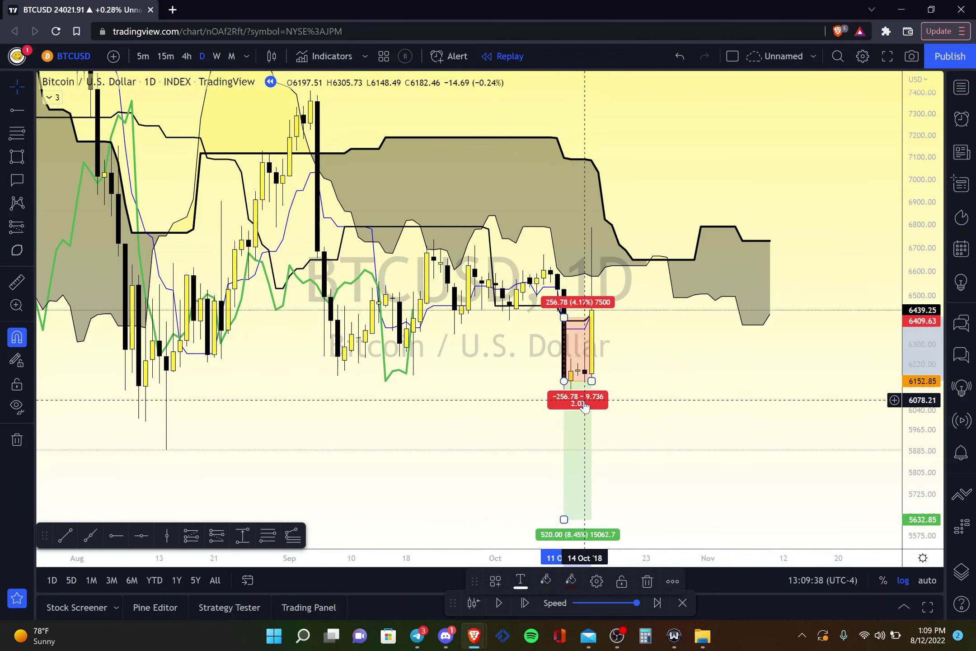
left_click(592, 424)
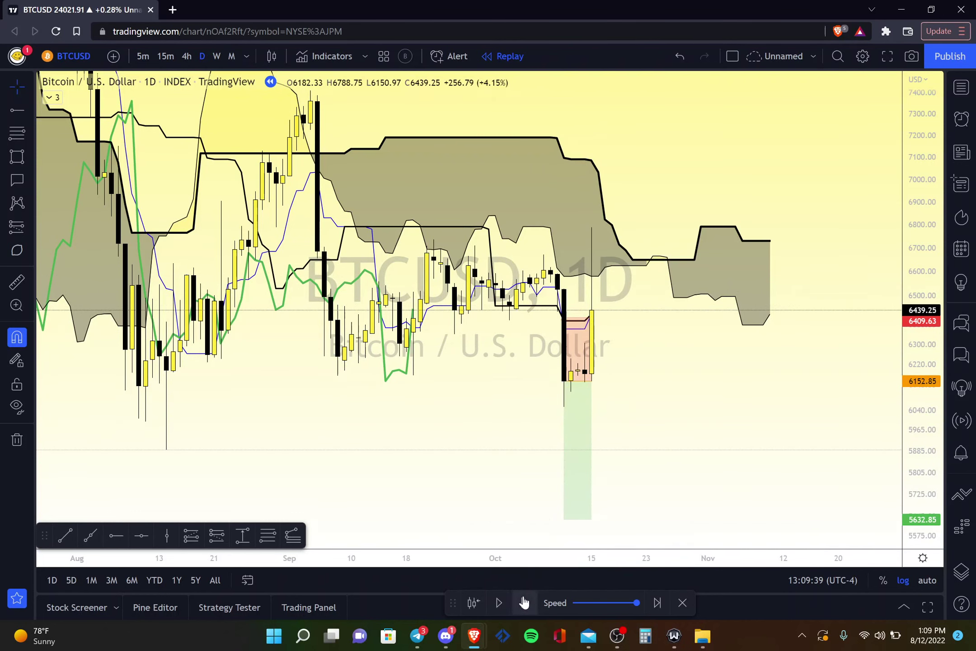
left_click(584, 428)
key("Delete")
Step: Advance the replay one daily candle at a time from 15 October to 30 October 2018
left_click(525, 604)
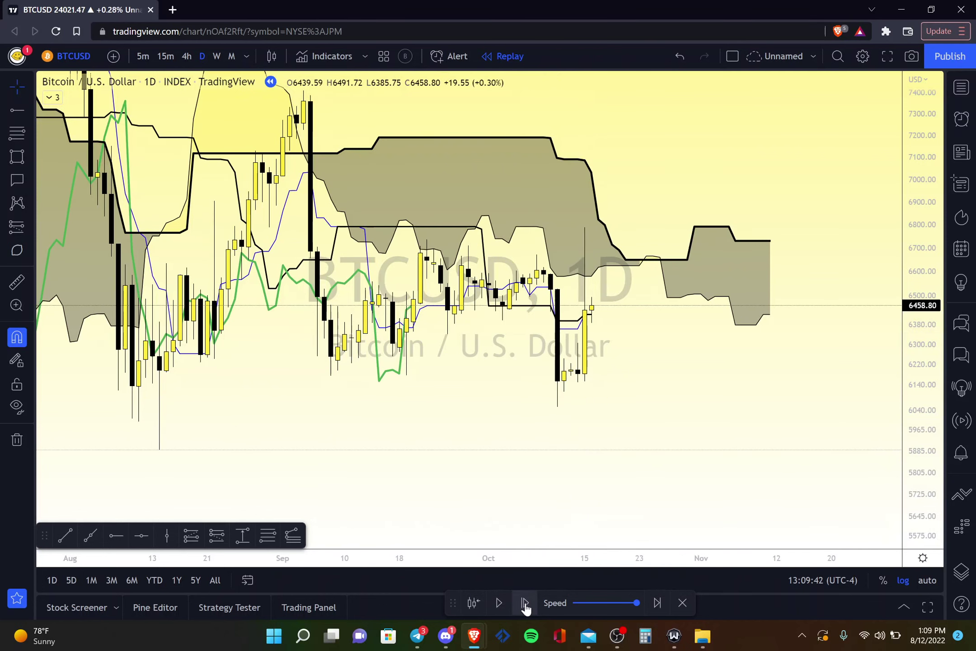
left_click(524, 604)
left_click(525, 604)
left_click(525, 604)
left_click(525, 604)
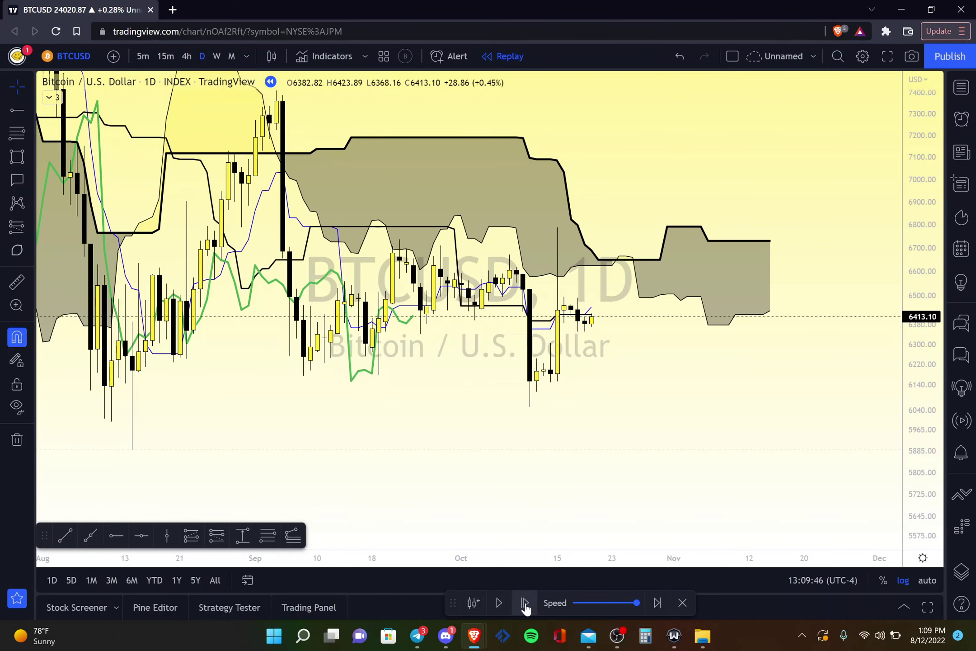
left_click(525, 603)
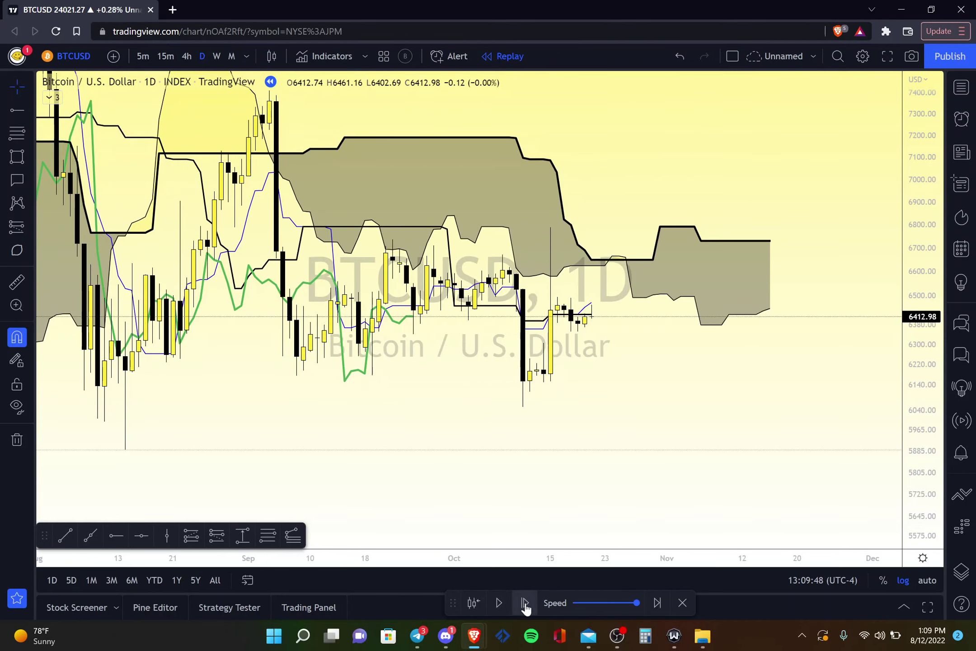
left_click(524, 604)
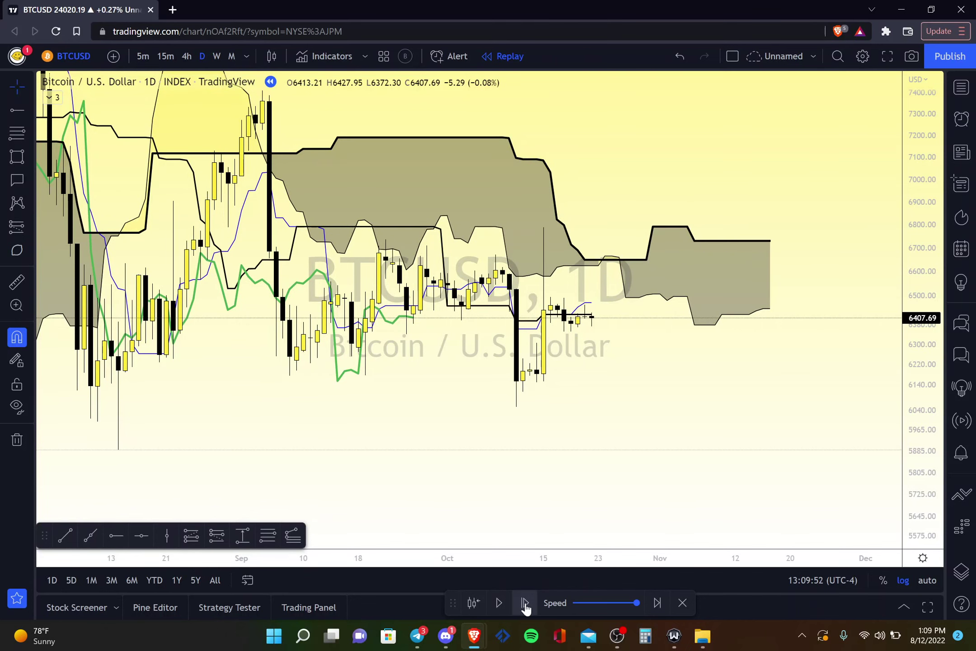
left_click(525, 604)
left_click(525, 604)
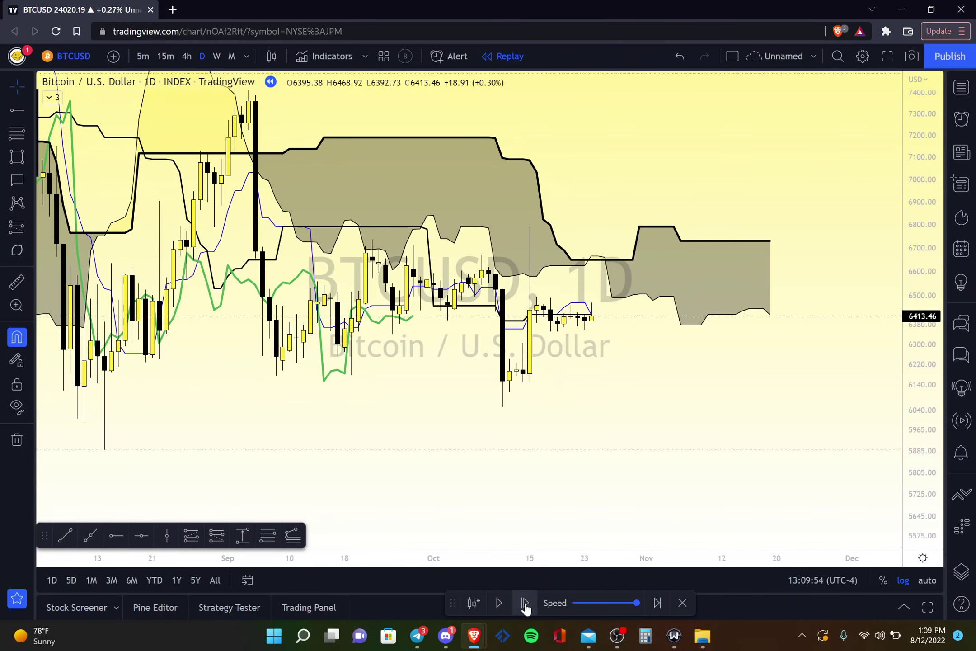
left_click(525, 604)
left_click(525, 604)
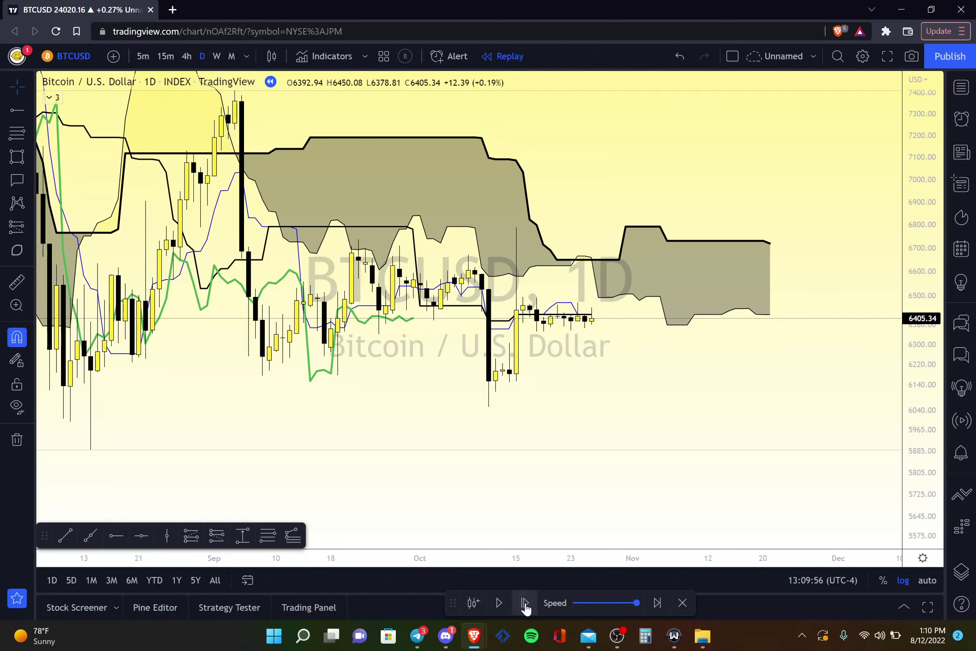
left_click(525, 604)
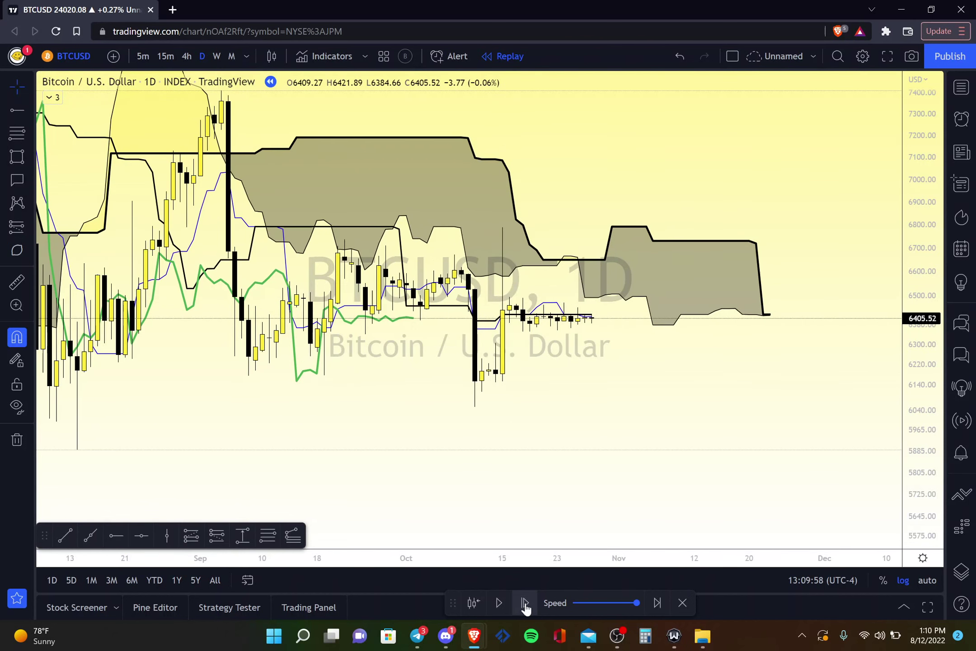
left_click(525, 603)
left_click(525, 603)
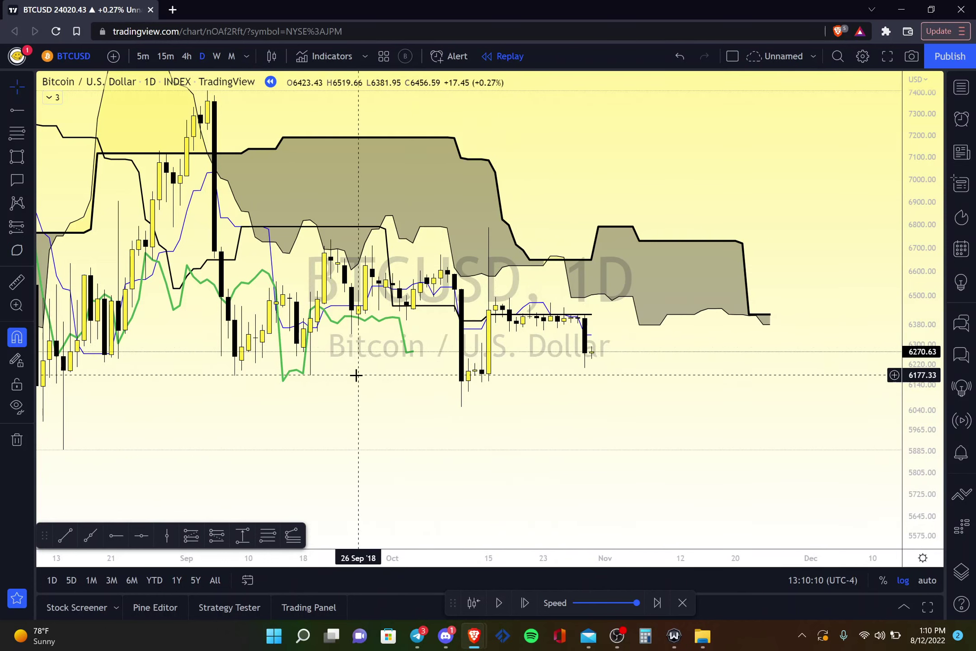
Step: Advance the replay one daily candle at a time from 30 October to 9 November 2018
scroll(356, 375, "down", 2)
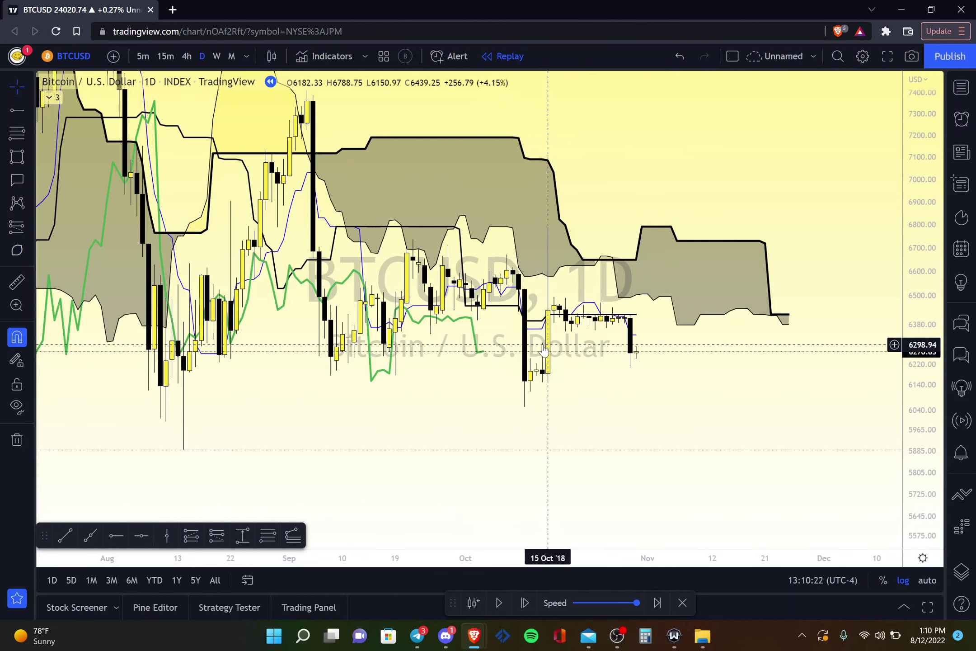
scroll(644, 331, "up", 3)
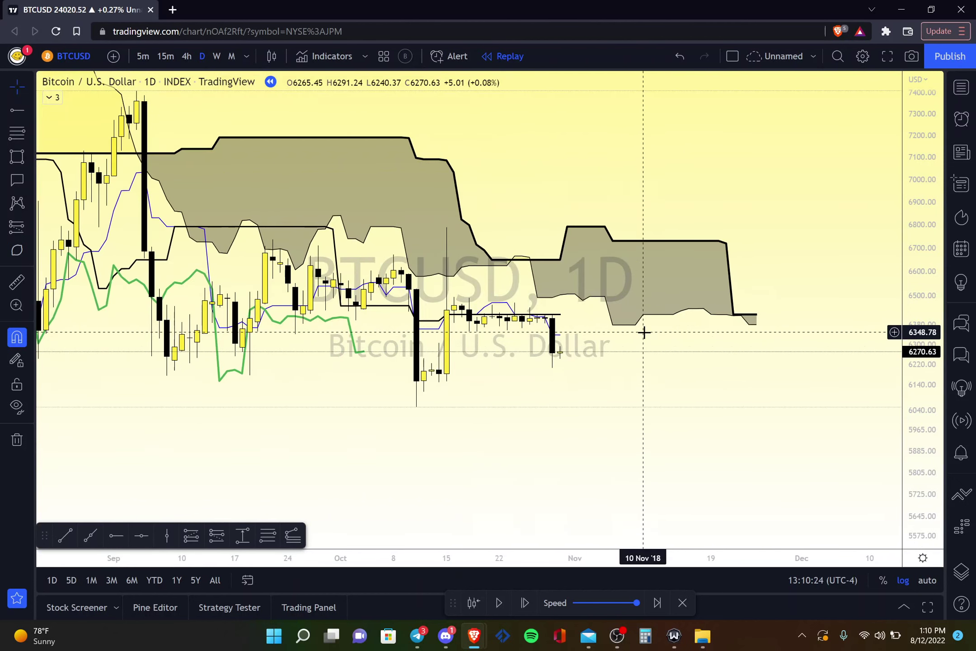
scroll(543, 456, "down", 1)
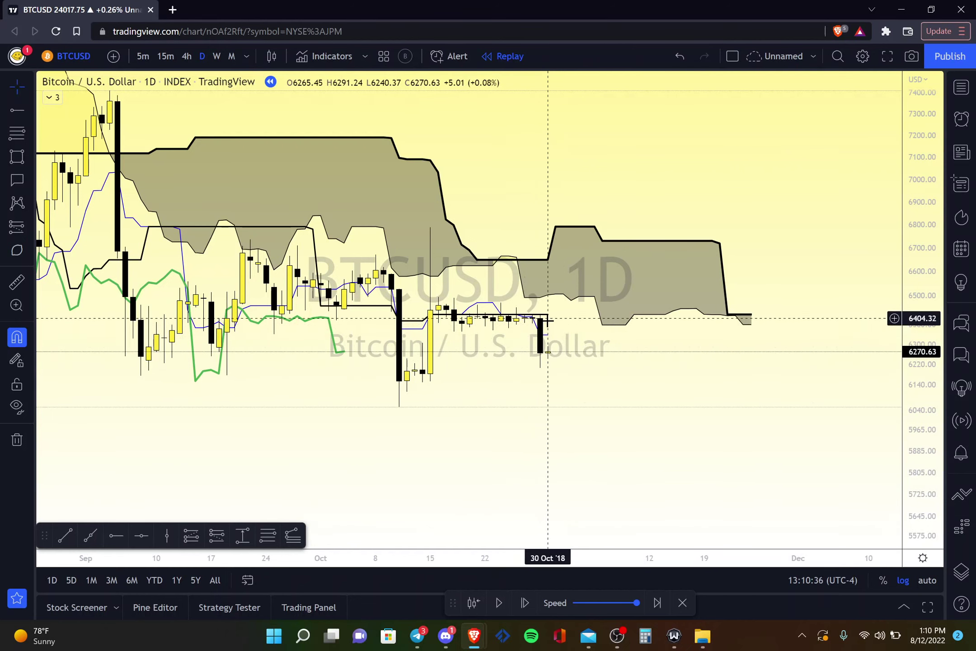
left_click(518, 611)
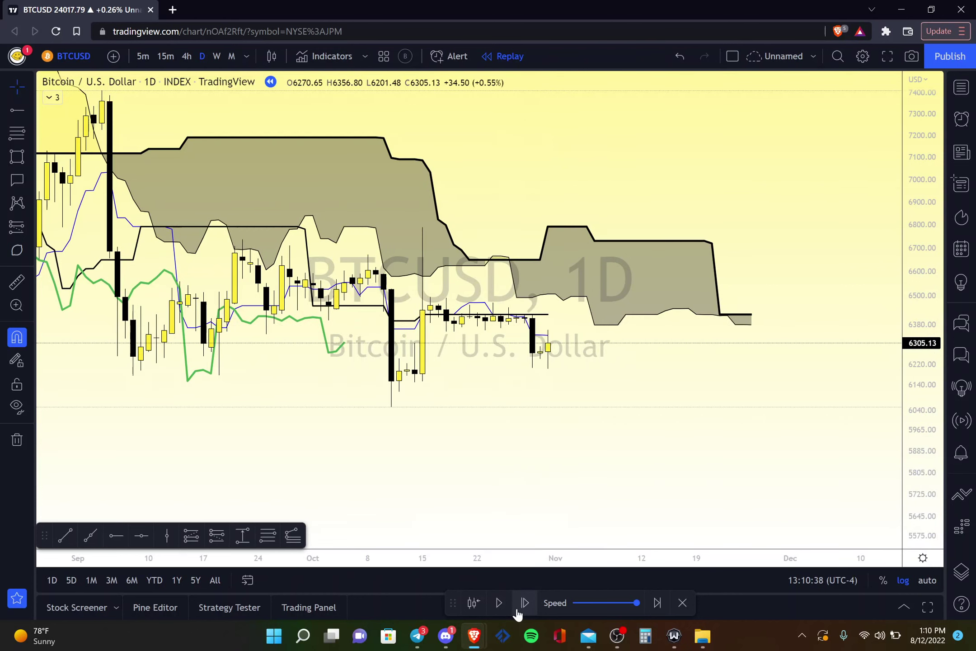
left_click(518, 611)
left_click(524, 603)
left_click(525, 603)
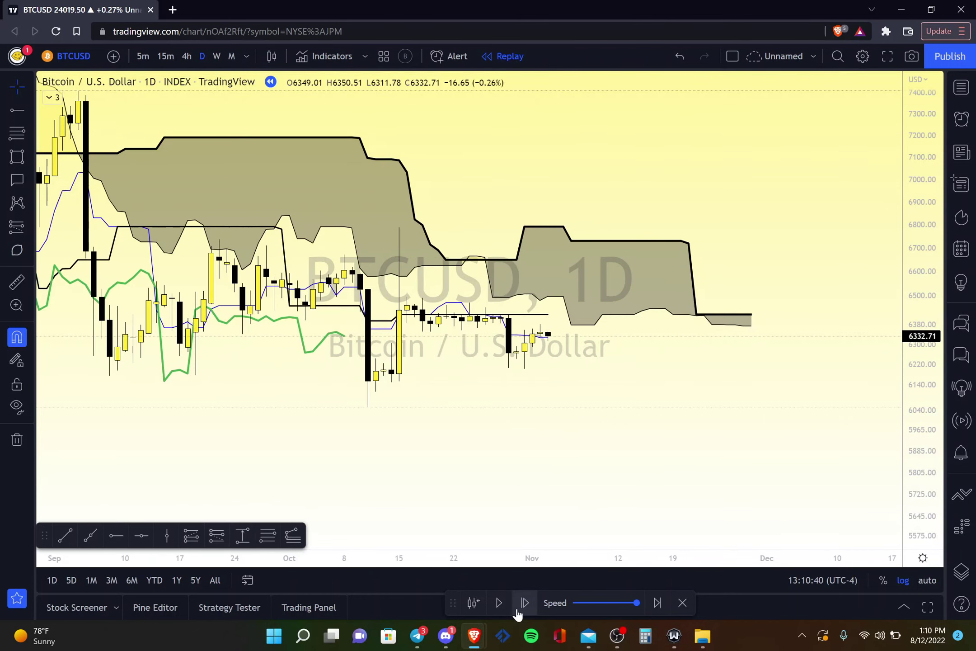
left_click(524, 602)
left_click(524, 603)
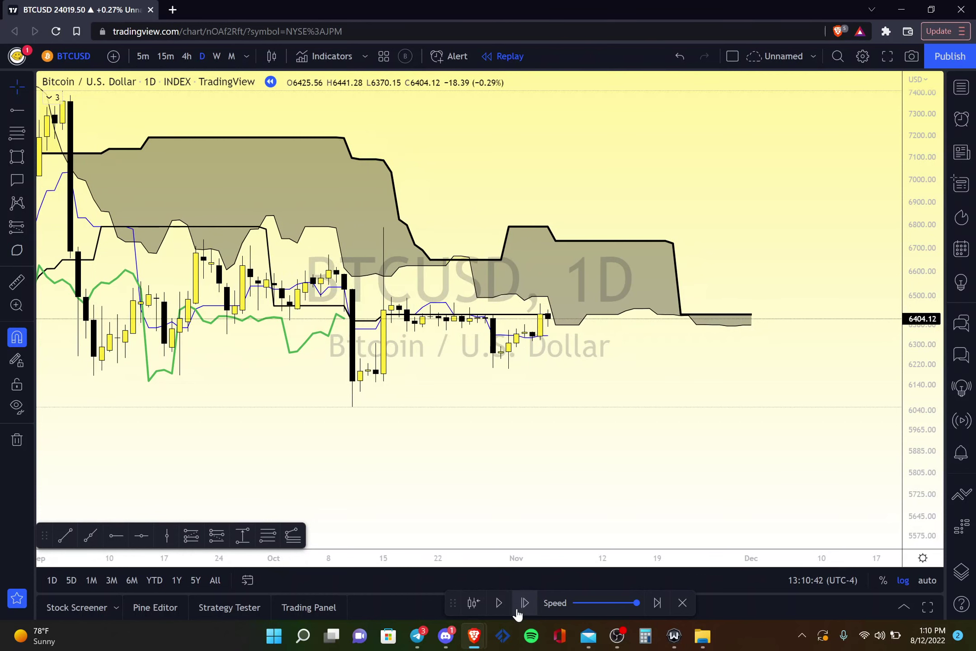
left_click(518, 609)
left_click(519, 610)
left_click(524, 602)
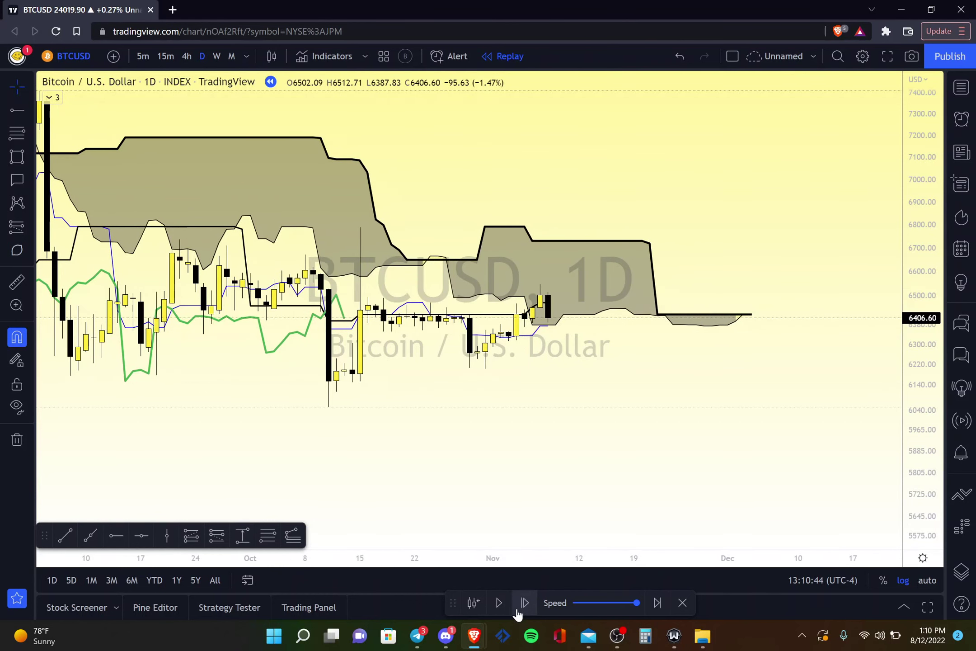
left_click(519, 609)
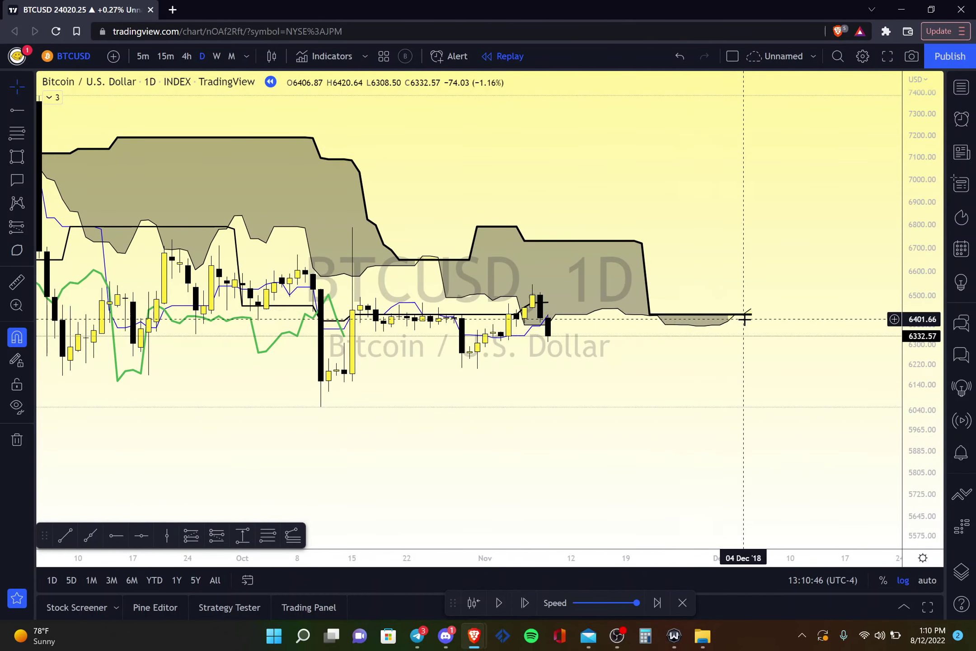
Step: Step the replay forward through the daily candles from 9 November to 12 November 2018
scroll(714, 411, "down", 1)
scroll(714, 412, "up", 1)
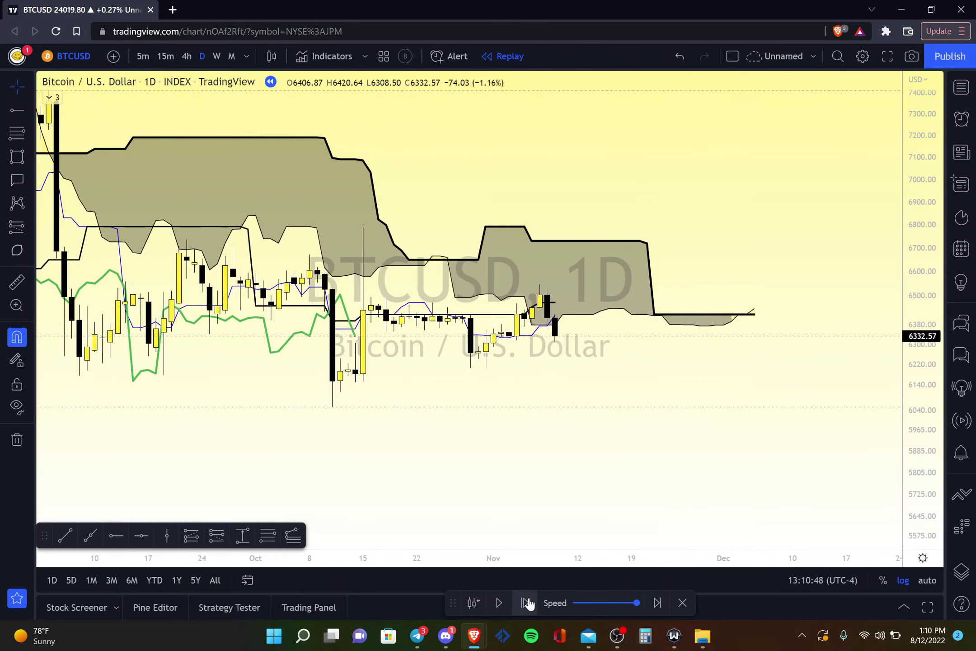
left_click(527, 603)
left_click(527, 603)
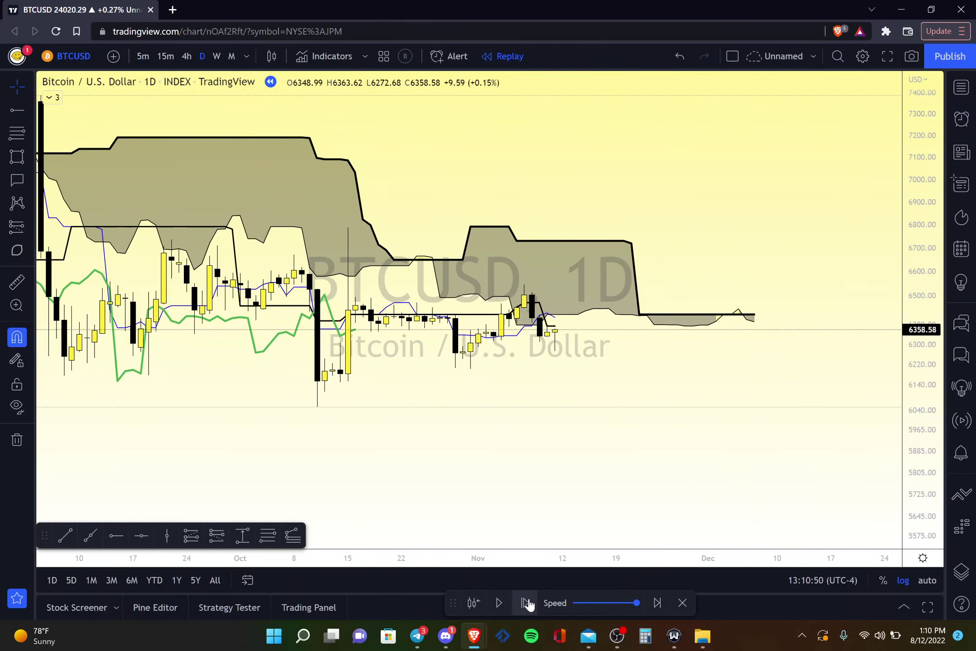
left_click(527, 603)
Step: Turn on automatic scaling of the price axis and review the October and November candles against the Ichimoku cloud
scroll(461, 425, "down", 2)
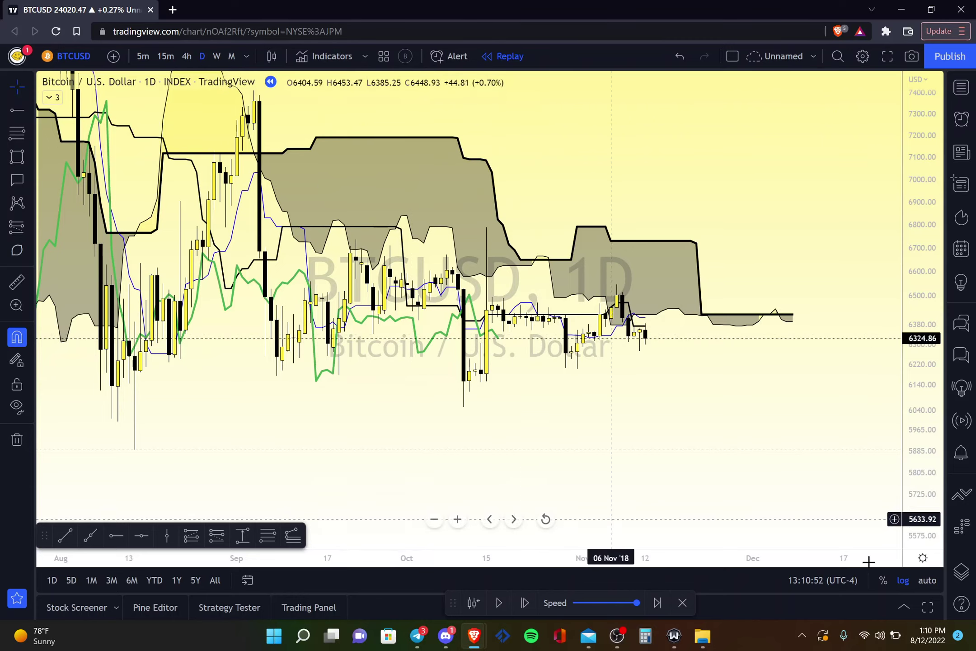
left_click(927, 580)
scroll(658, 409, "down", 1)
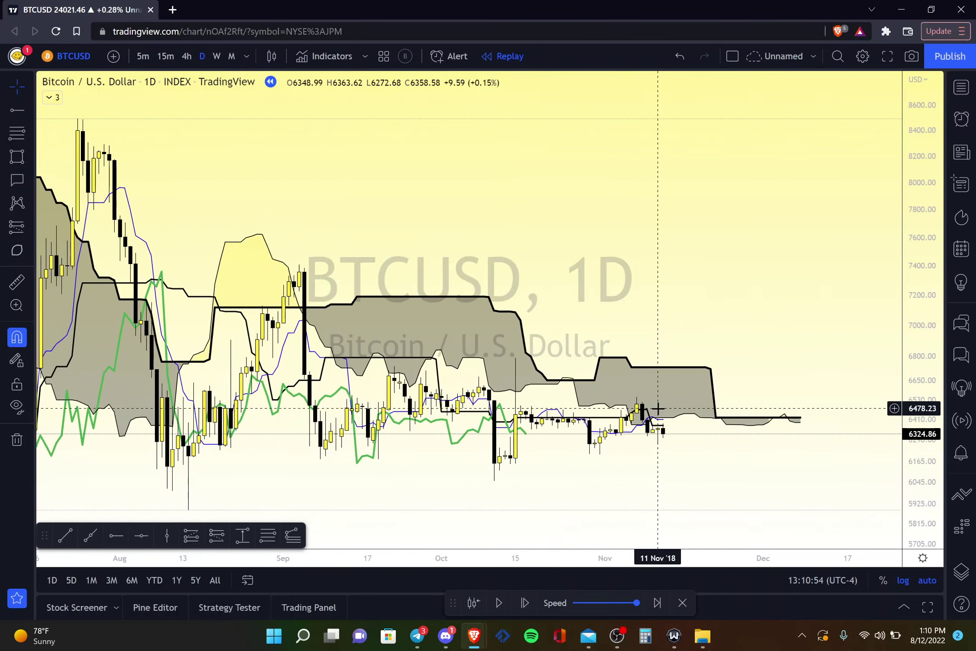
scroll(658, 409, "down", 2)
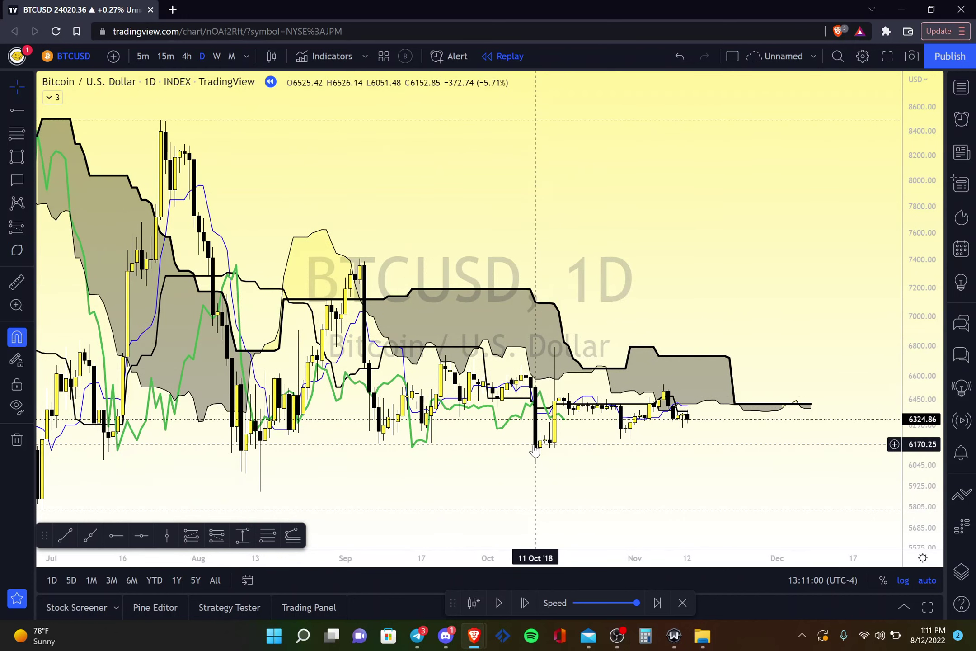
scroll(535, 450, "up", 3)
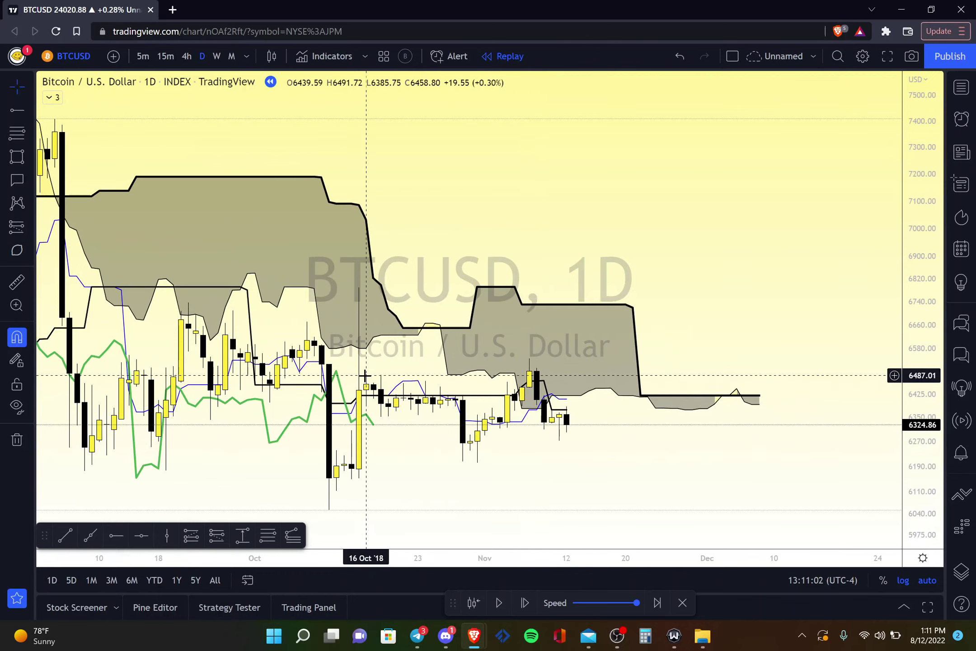
scroll(352, 375, "down", 2)
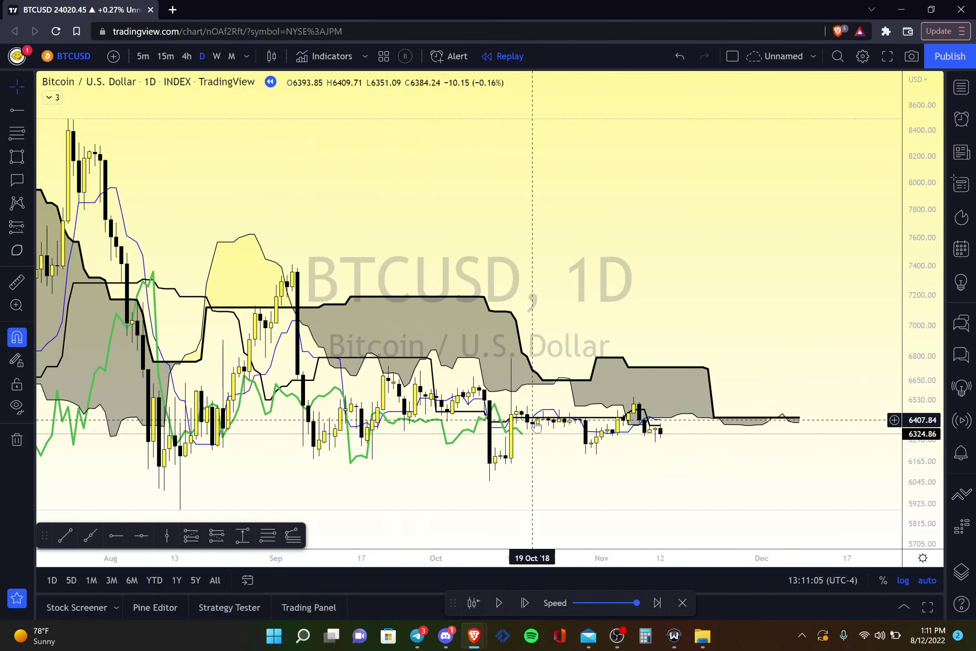
scroll(536, 427, "up", 2)
Step: Advance the replay to the 14 November 2018 candle, and rewind it to 13 November to review the setup
left_click(524, 604)
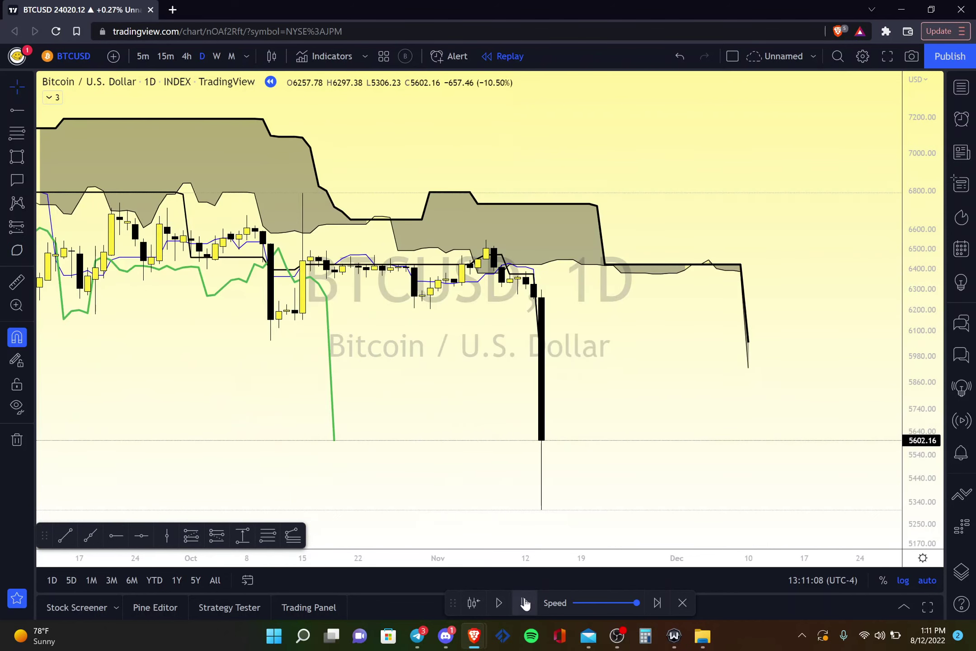
left_click(477, 604)
left_click(643, 419)
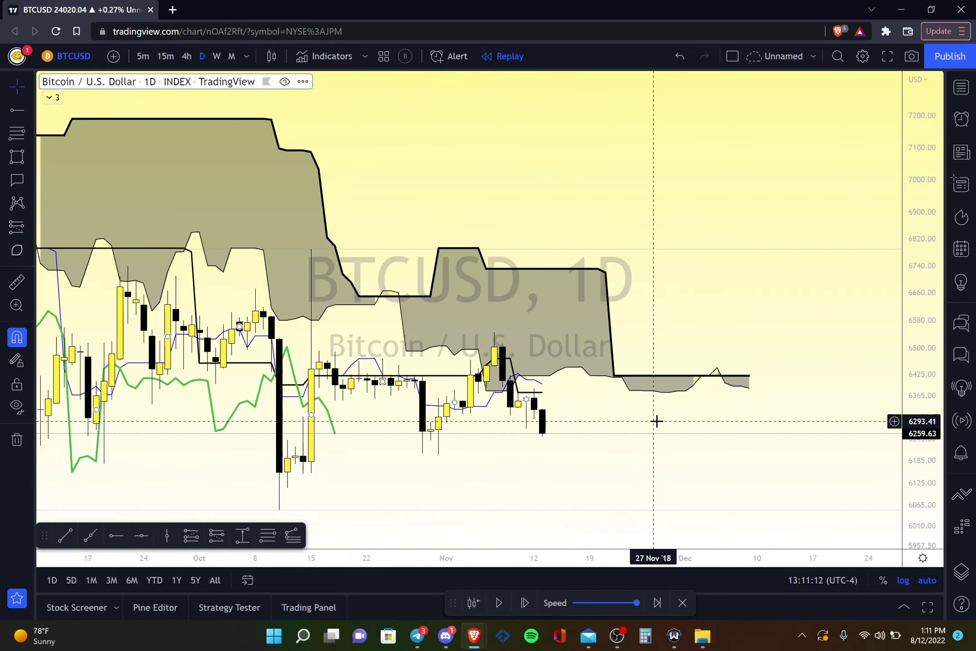
scroll(656, 422, "left", 5)
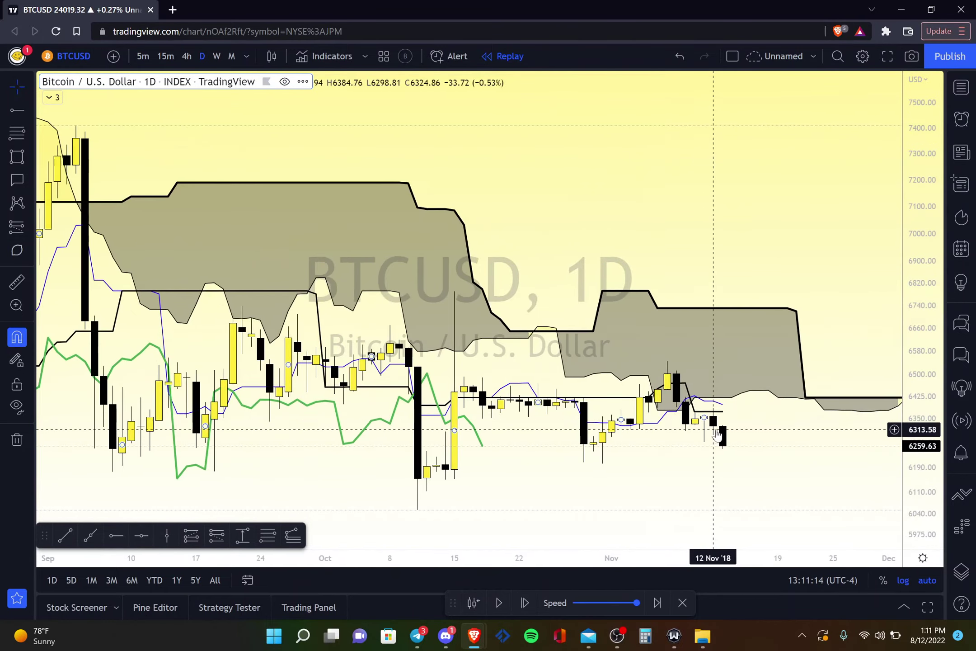
scroll(714, 427, "right", 5)
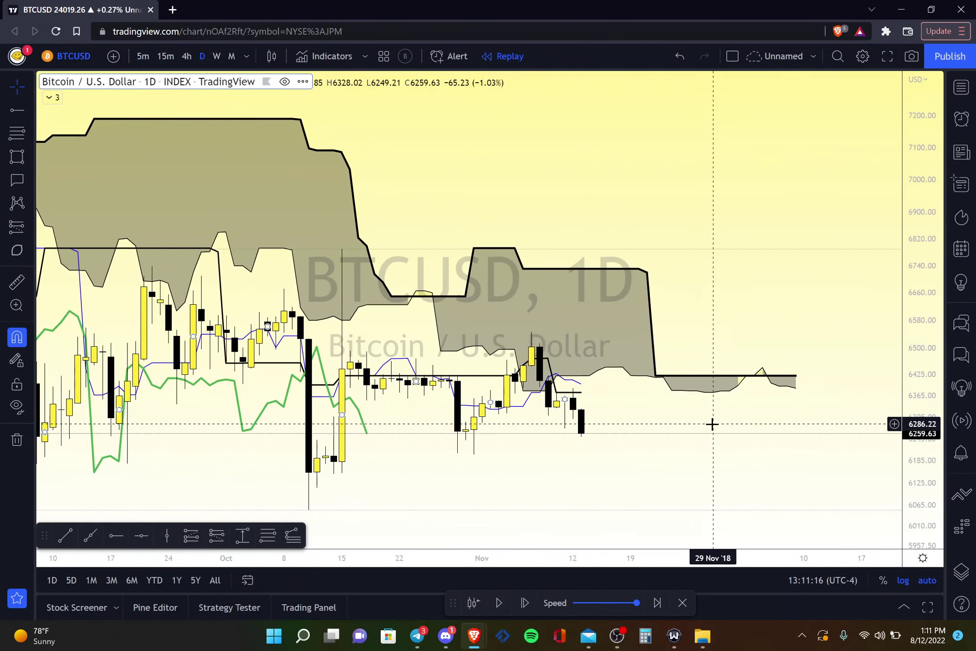
scroll(712, 423, "down", 2)
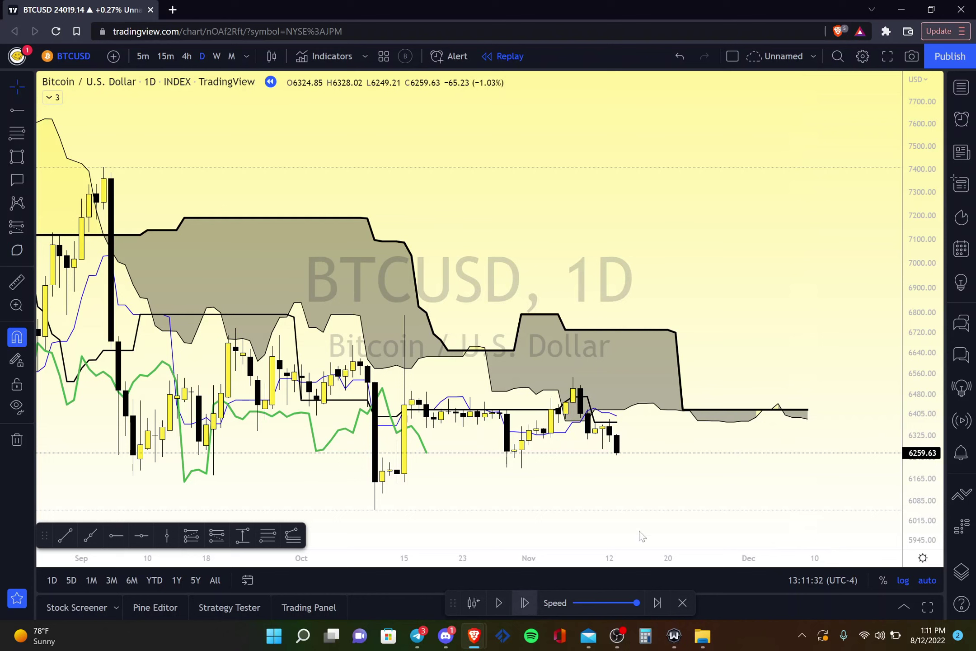
Step: Advance the replay to the 14 November 2018 candle and place a short position at its close of 5602.16
left_click(524, 602)
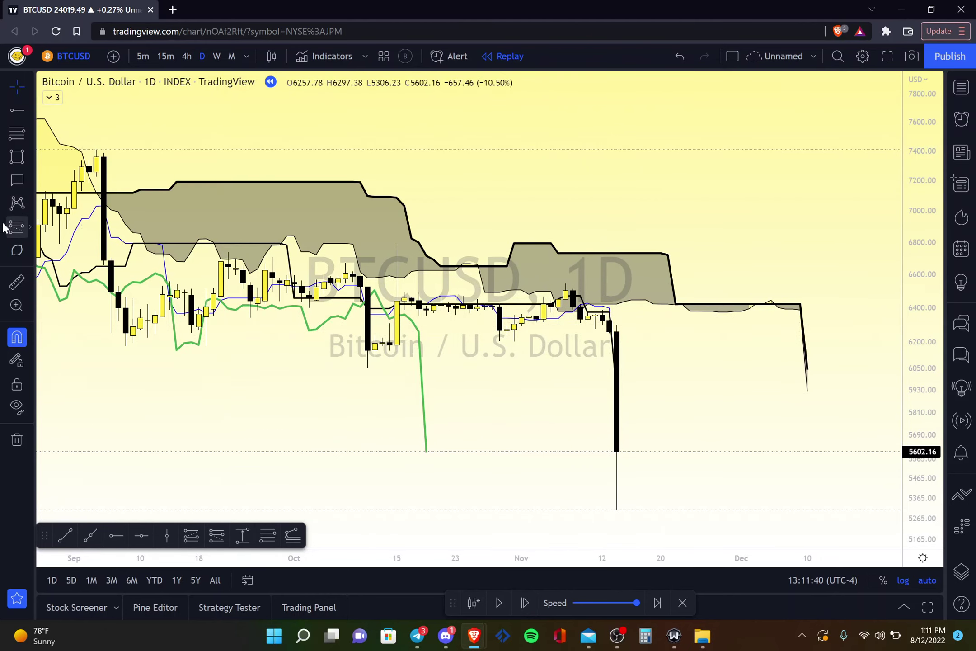
left_click(30, 226)
left_click(71, 250)
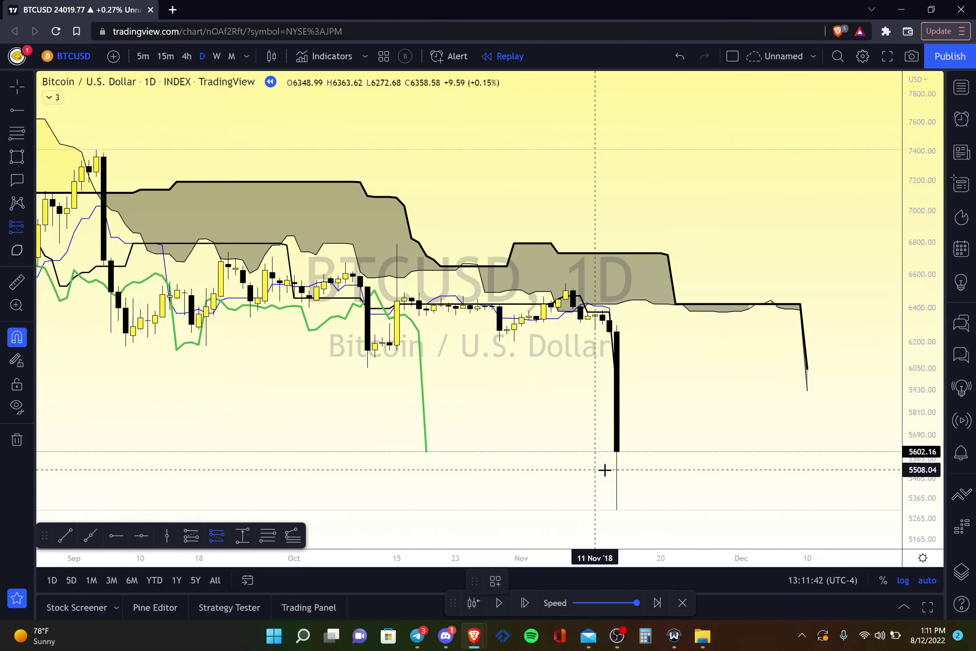
left_click(618, 462)
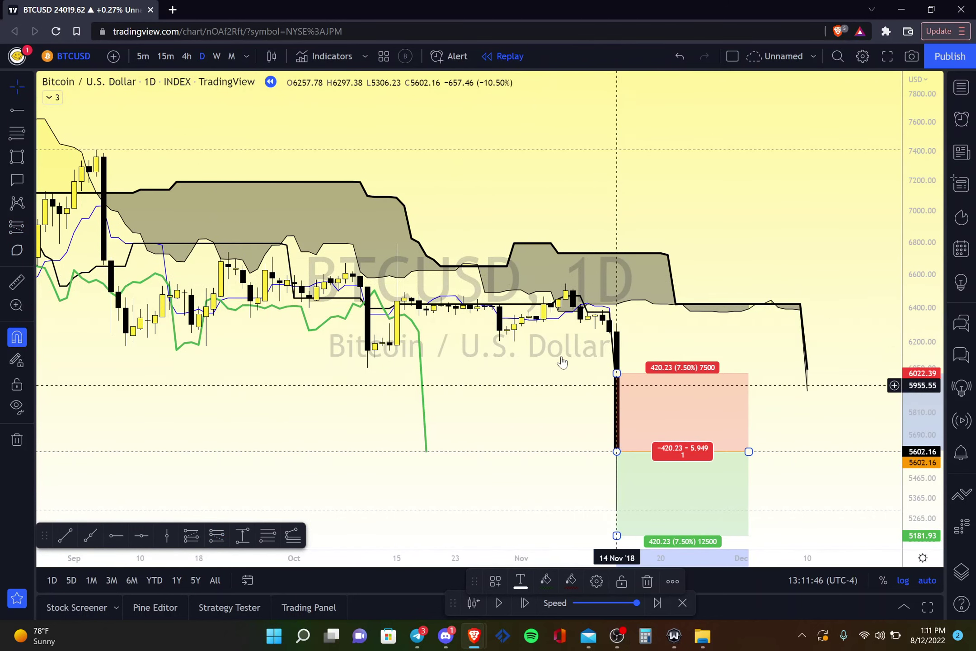
Step: Set the short position's stop to 5946.53 near the end of the Kijun line, hiding the price candles only while placing it
scroll(563, 362, "up", 1)
scroll(563, 361, "up", 1)
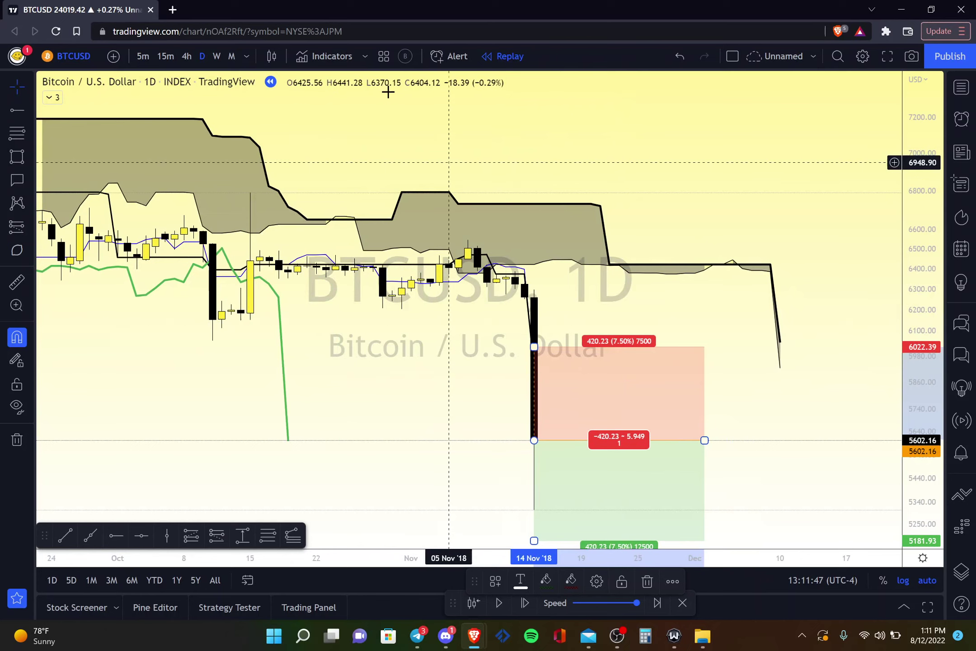
left_click(284, 82)
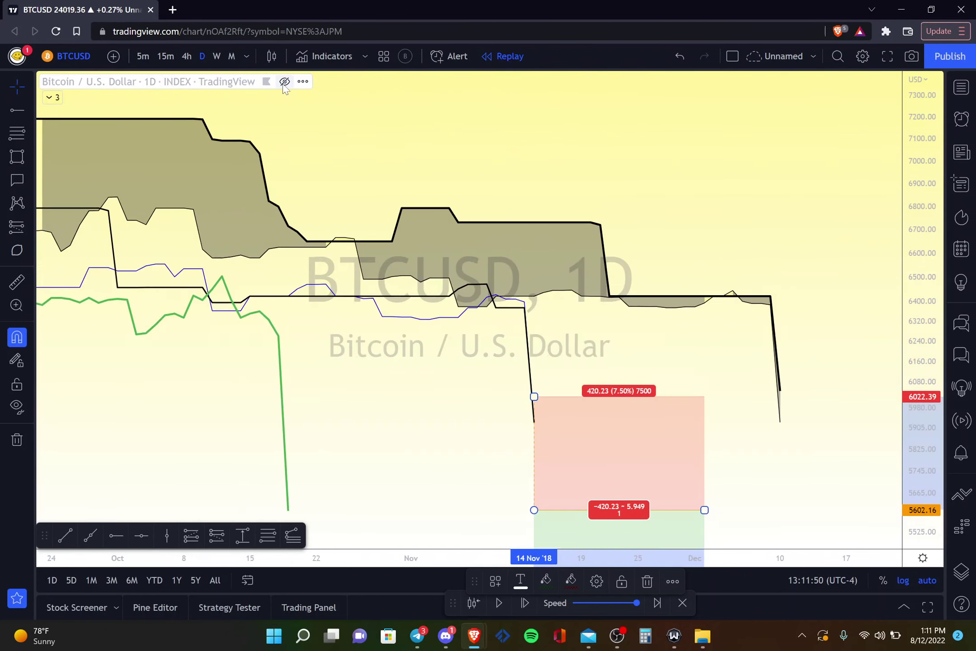
scroll(538, 351, "up", 1)
scroll(539, 353, "up", 1)
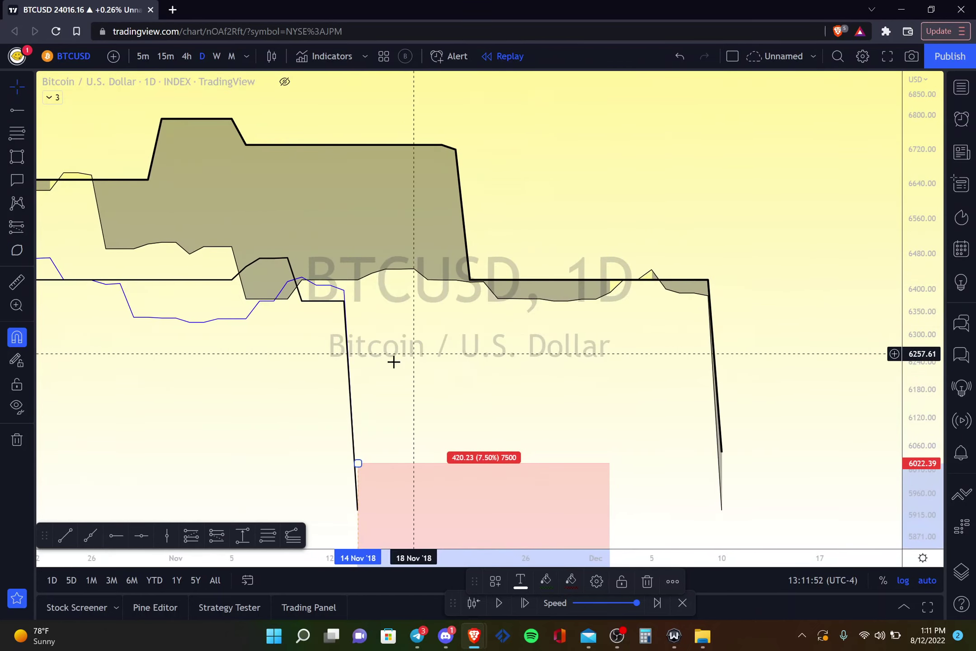
left_click(434, 520)
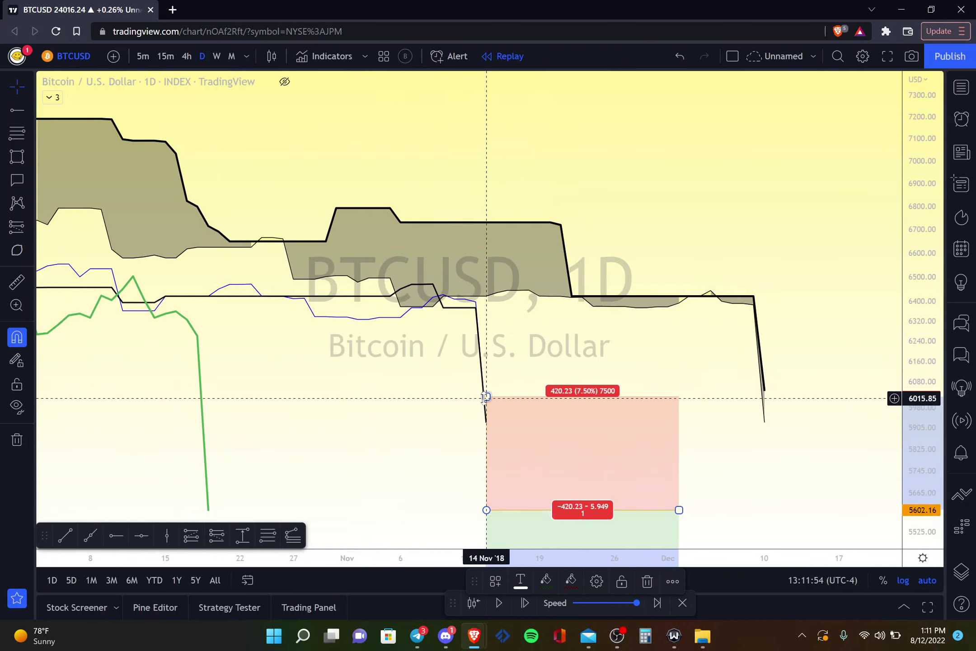
left_click_drag(486, 396, 546, 416)
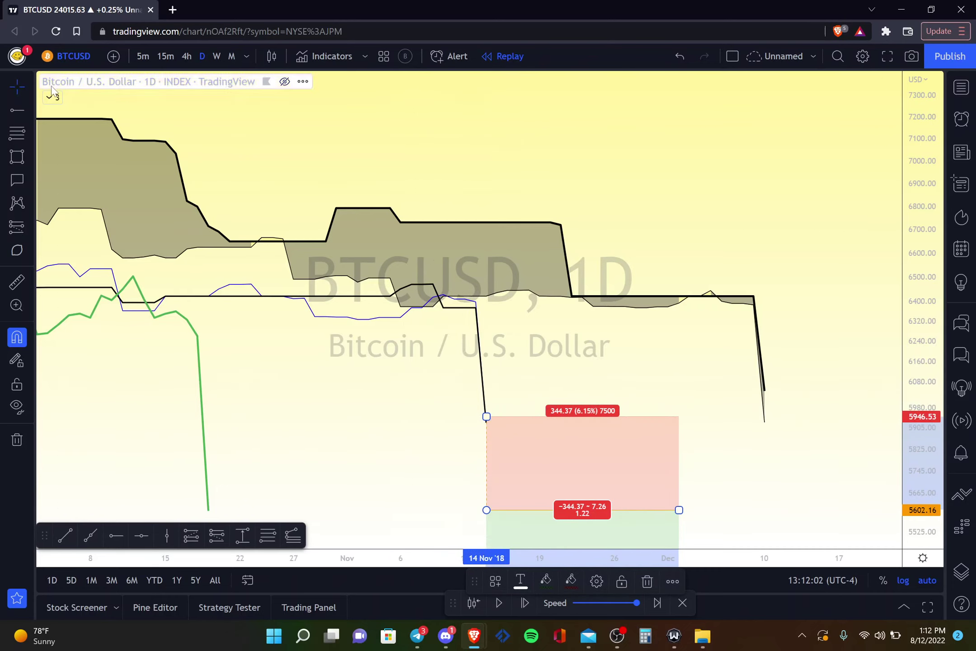
left_click(284, 82)
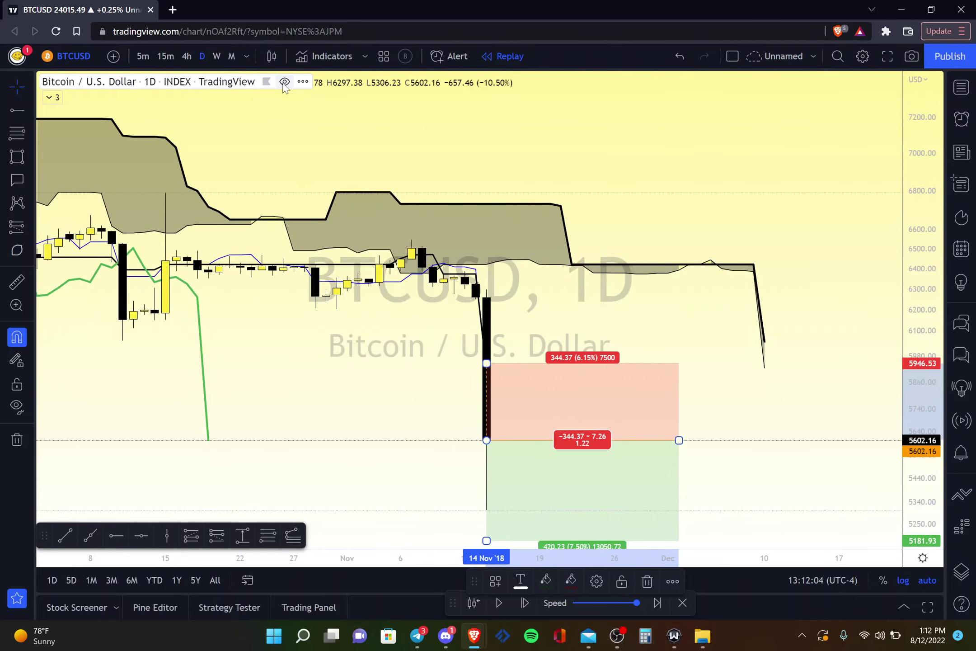
Step: Deselect the short position and advance the replay one daily candle at a time to 18 November 2018
scroll(640, 377, "down", 2)
scroll(549, 440, "down", 5)
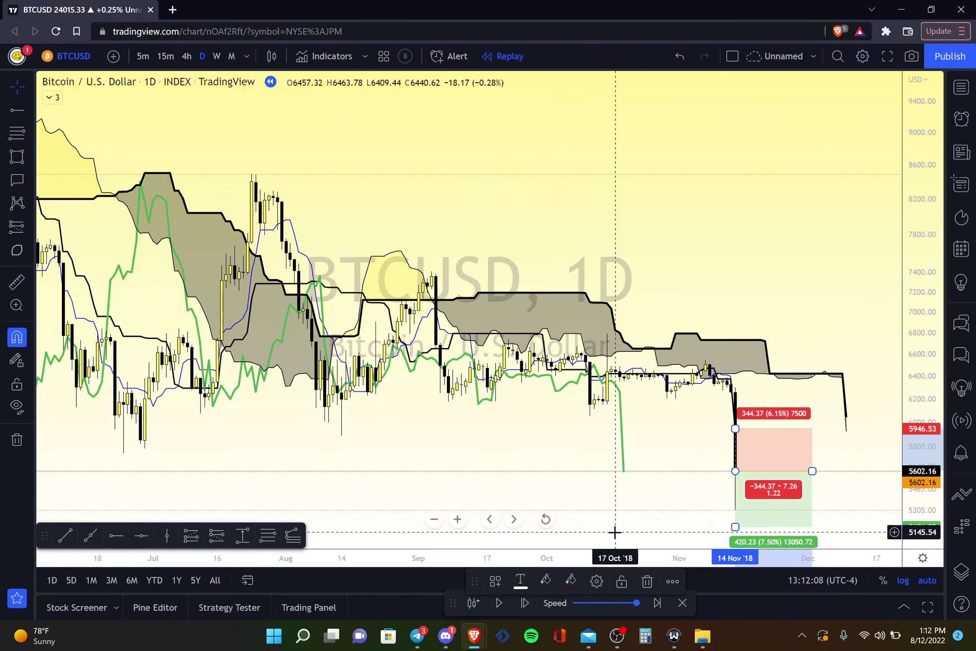
scroll(614, 531, "up", 5)
left_click(769, 406)
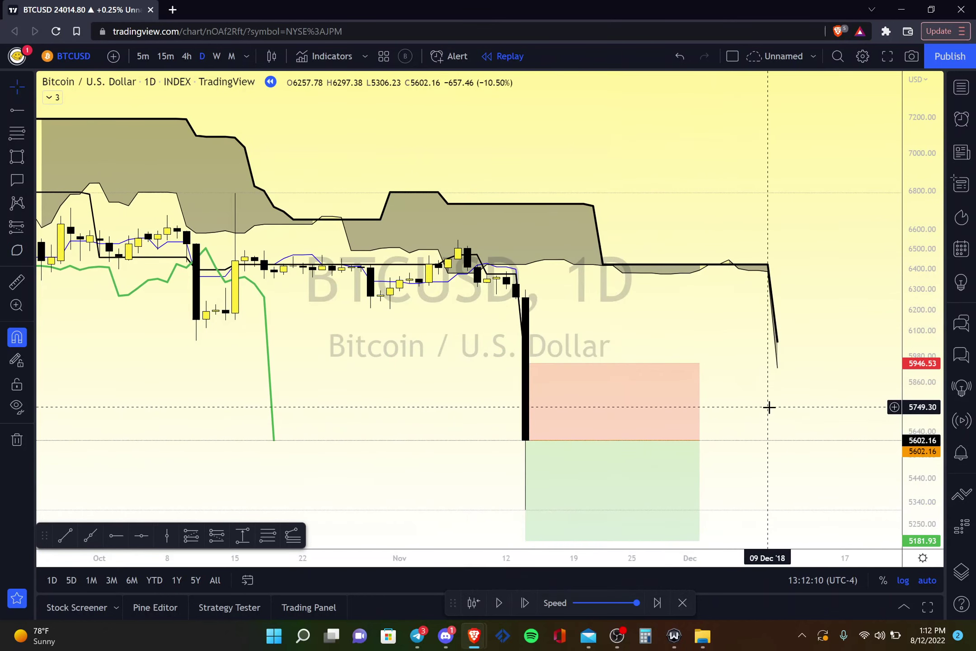
left_click(526, 604)
left_click(526, 604)
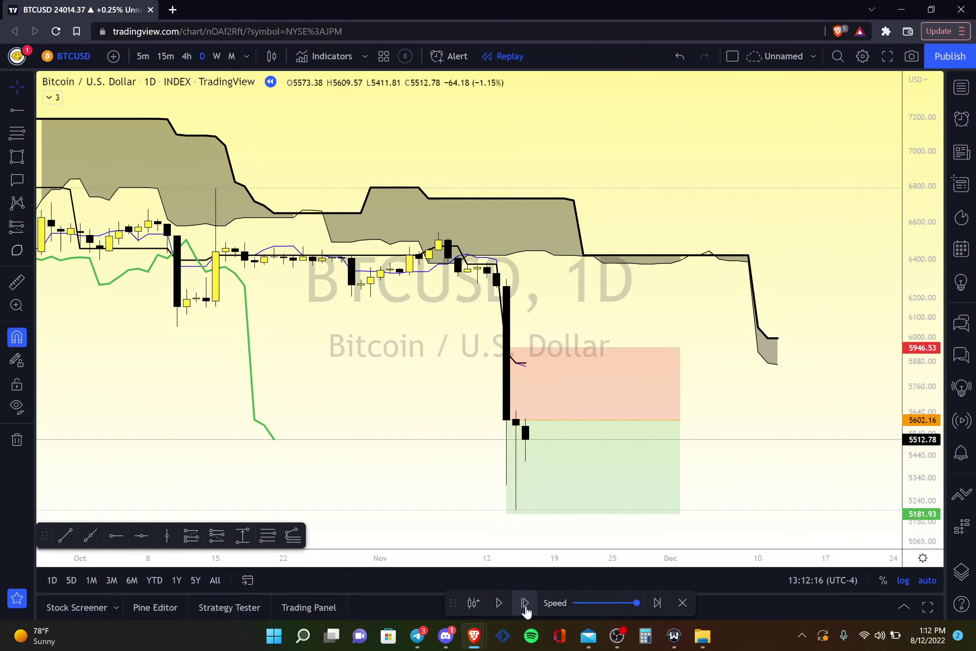
left_click(526, 605)
left_click(526, 606)
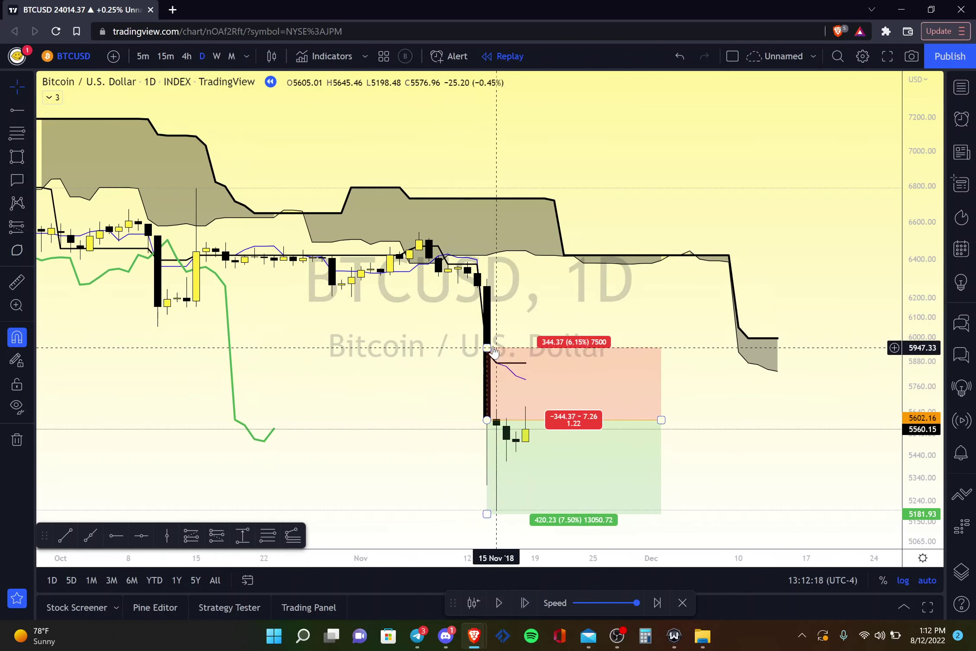
Step: Lower the short position's stop to 5902.70 near the Kijun line and advance the replay to the 19 November 2018 candle
left_click_drag(535, 349, 535, 357)
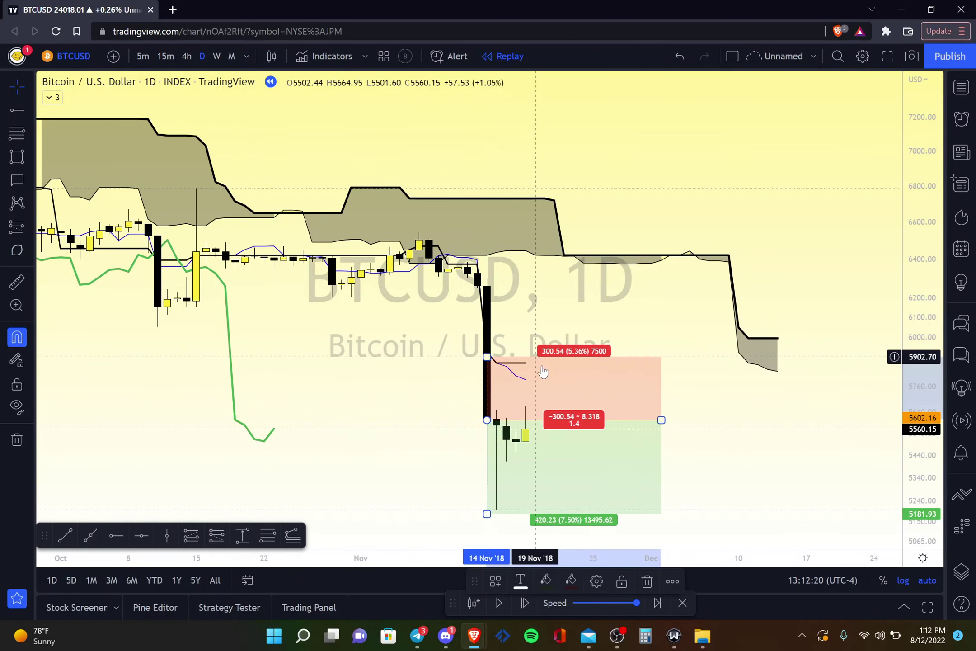
left_click(524, 603)
scroll(665, 436, "down", 3)
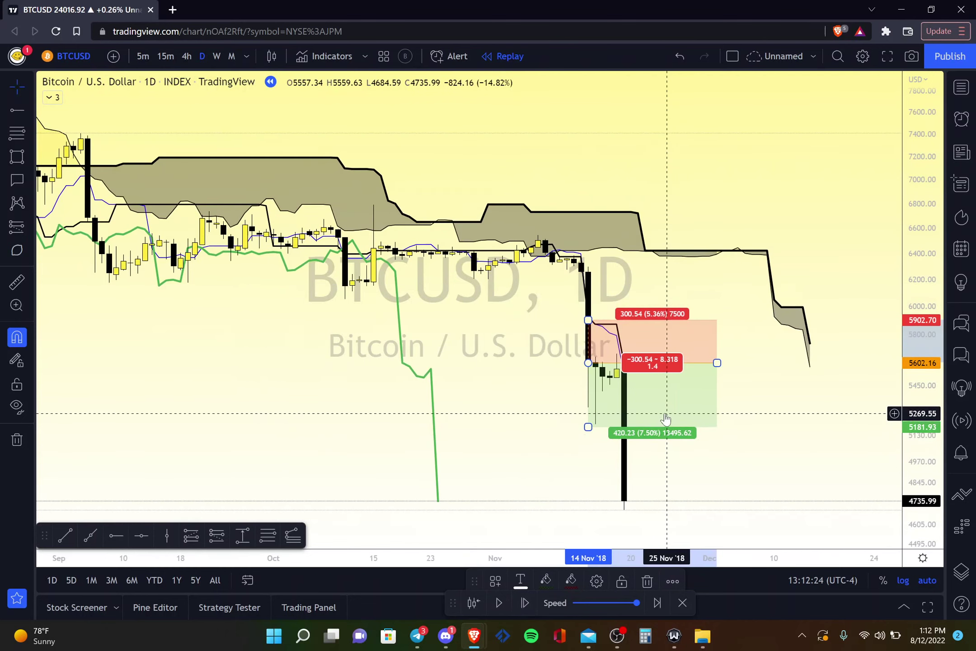
Step: Examine the 19 November 2018 breakdown candle against the short position, the Kijun line and the earlier price action
left_click(763, 414)
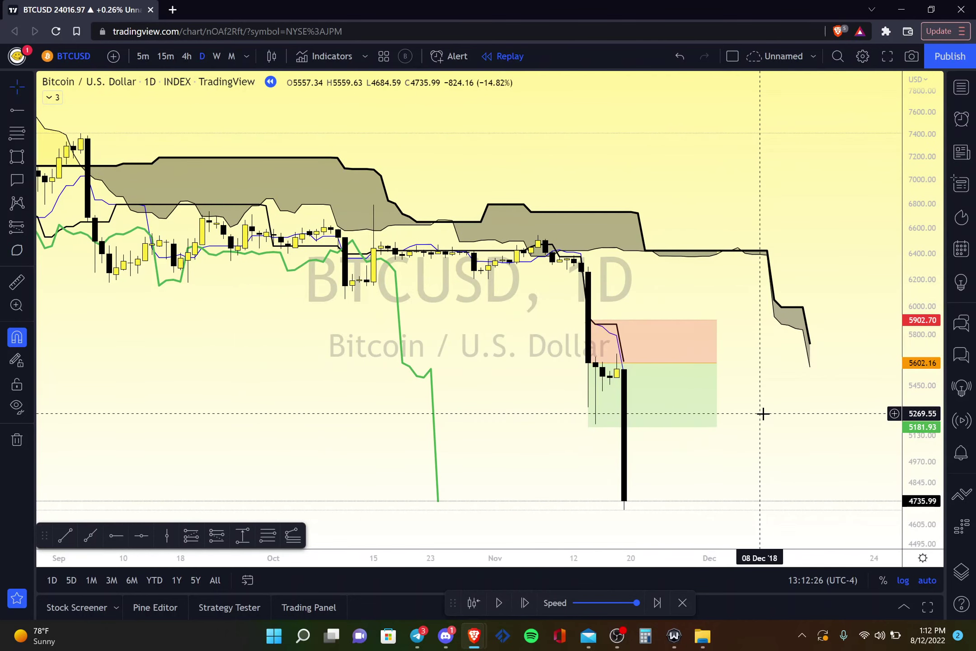
scroll(651, 414, "up", 2)
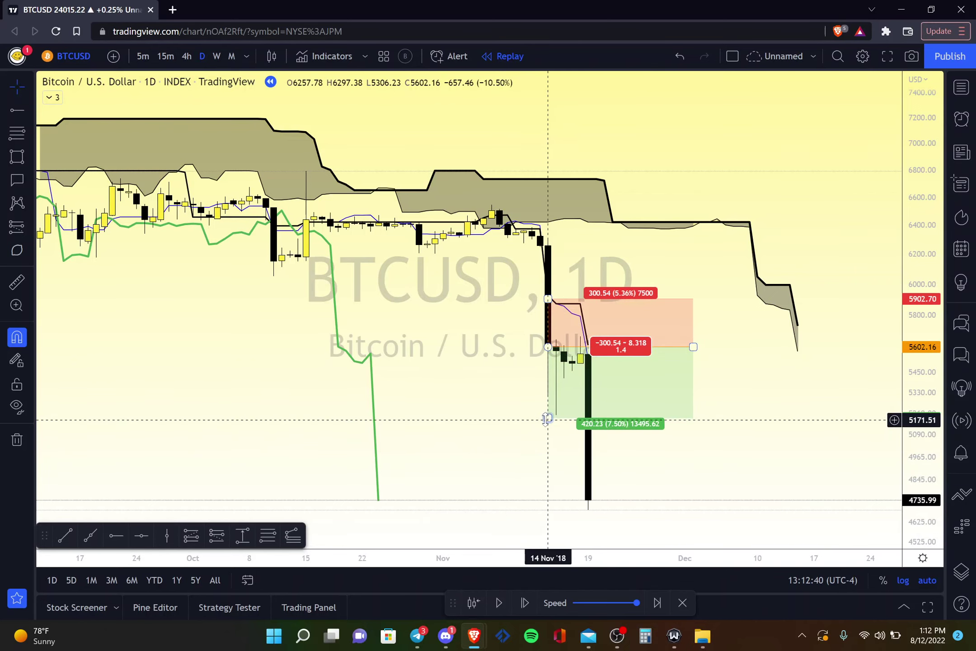
scroll(844, 404, "down", 3)
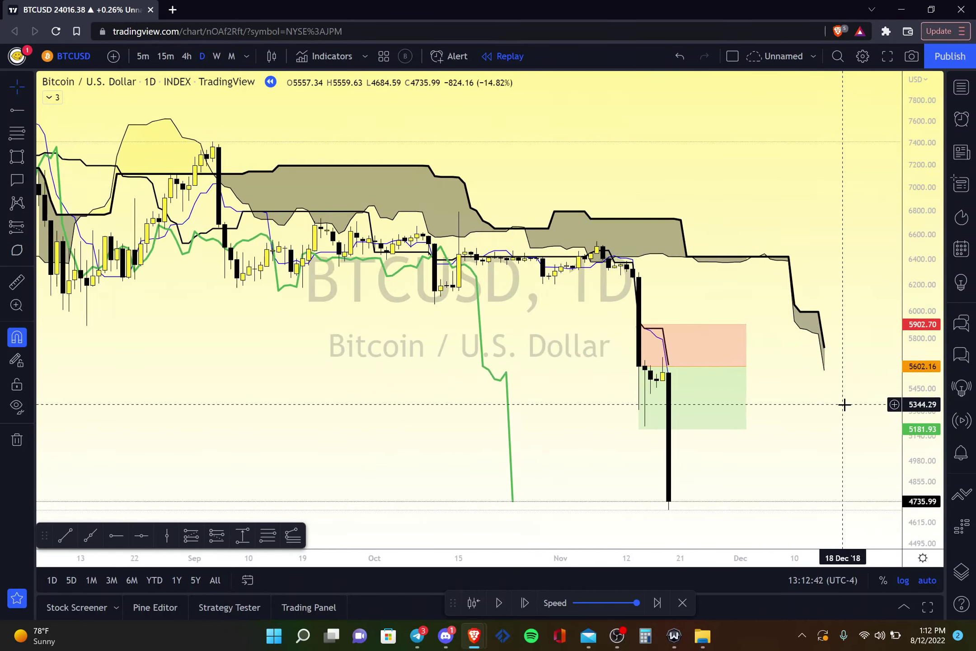
right_click(844, 403)
left_click(805, 233)
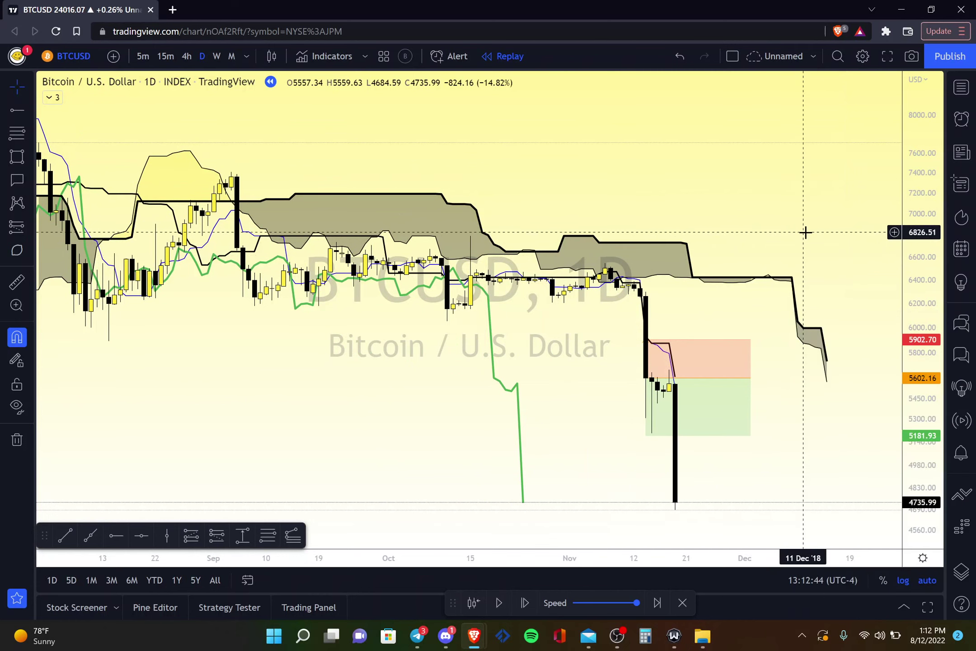
scroll(797, 324, "up", 5)
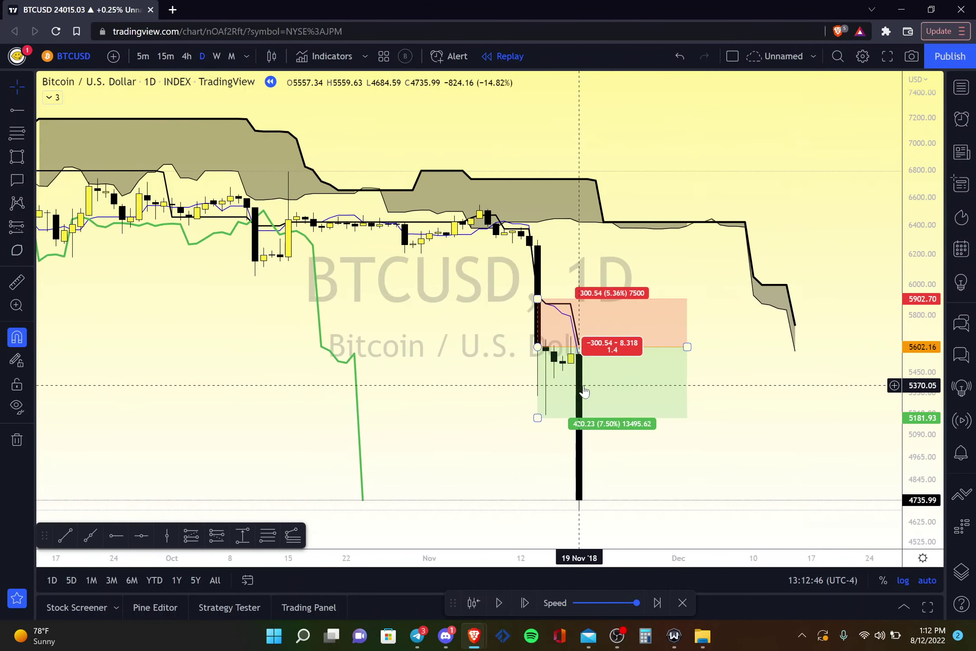
left_click(516, 423)
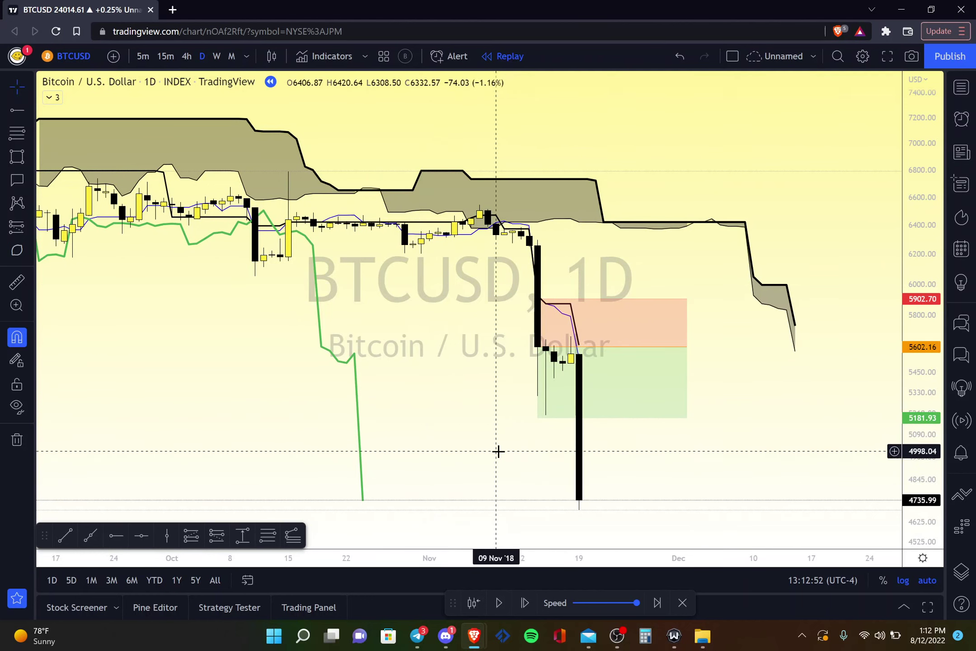
scroll(719, 451, "down", 1)
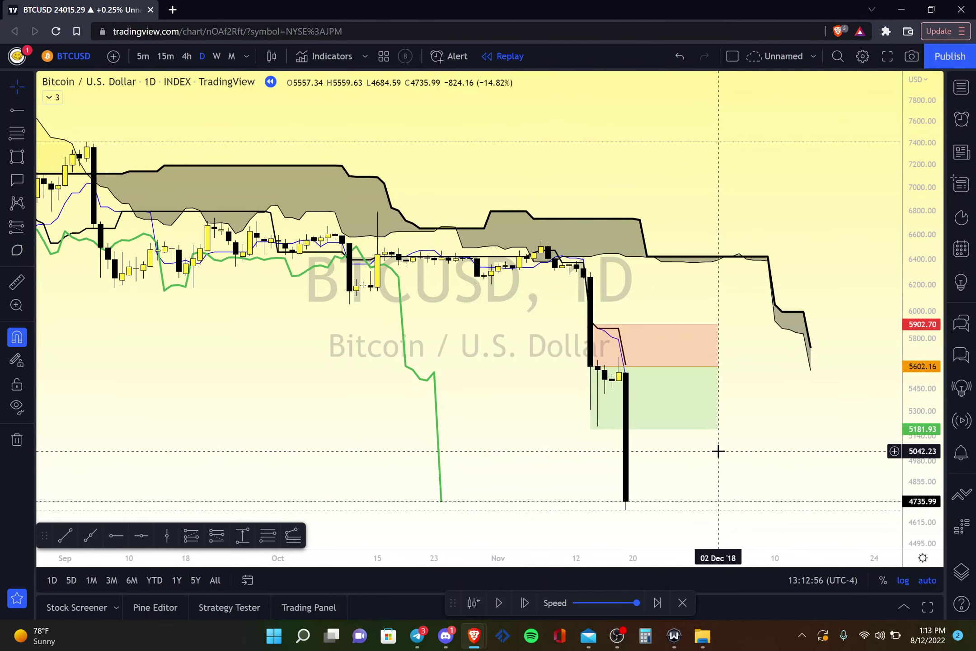
scroll(719, 451, "up", 2)
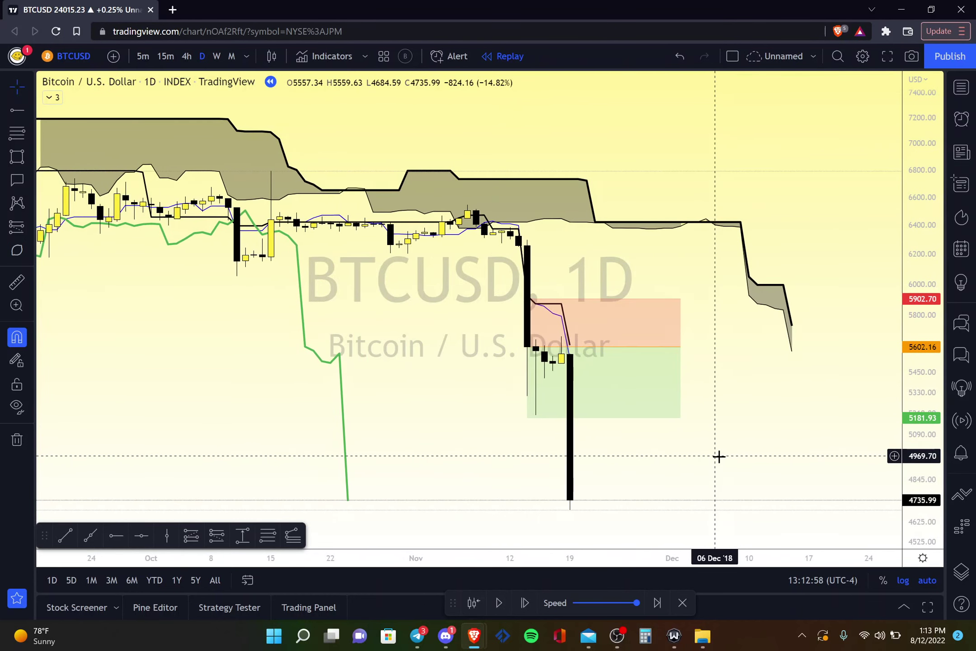
scroll(719, 456, "down", 2)
scroll(374, 425, "down", 1)
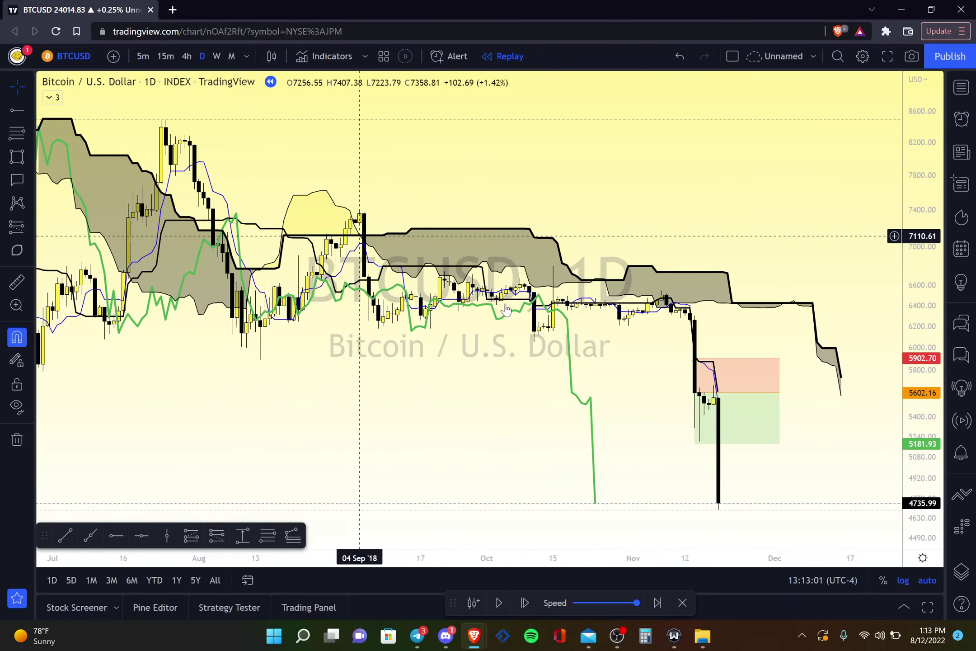
scroll(507, 310, "up", 3)
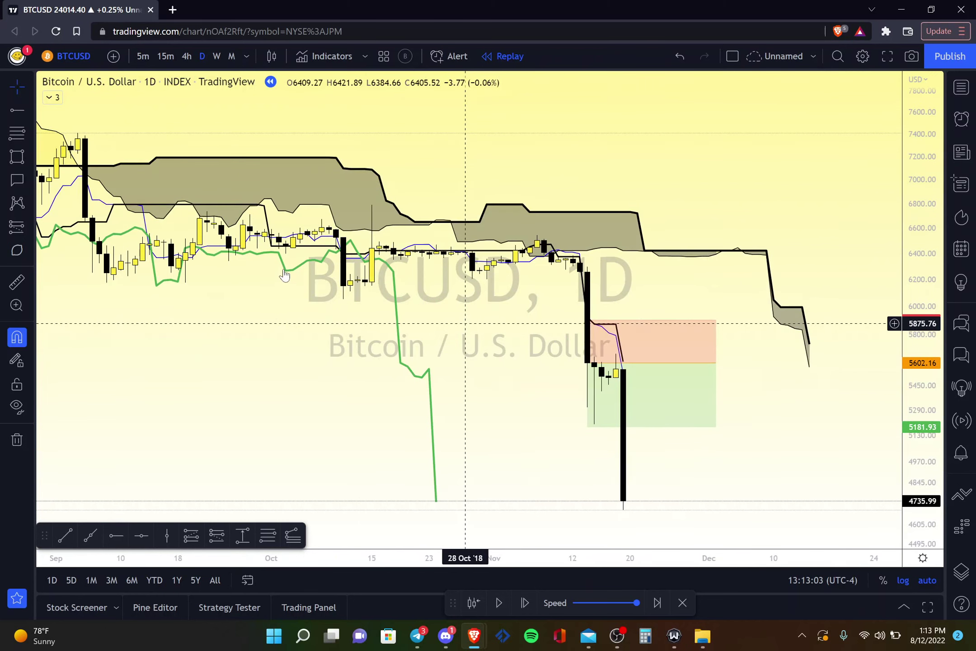
Step: Extend the short position's target down to 4722.15 near the 19 November 2018 close
left_click(587, 426)
left_click_drag(599, 434, 724, 503)
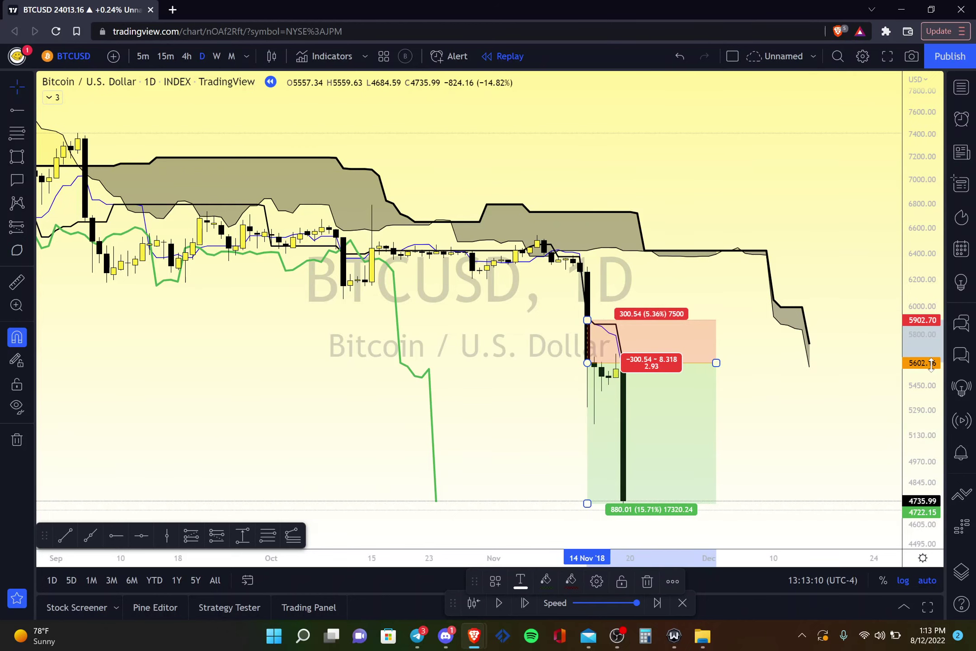
left_click(839, 405)
left_click_drag(855, 351, 859, 314)
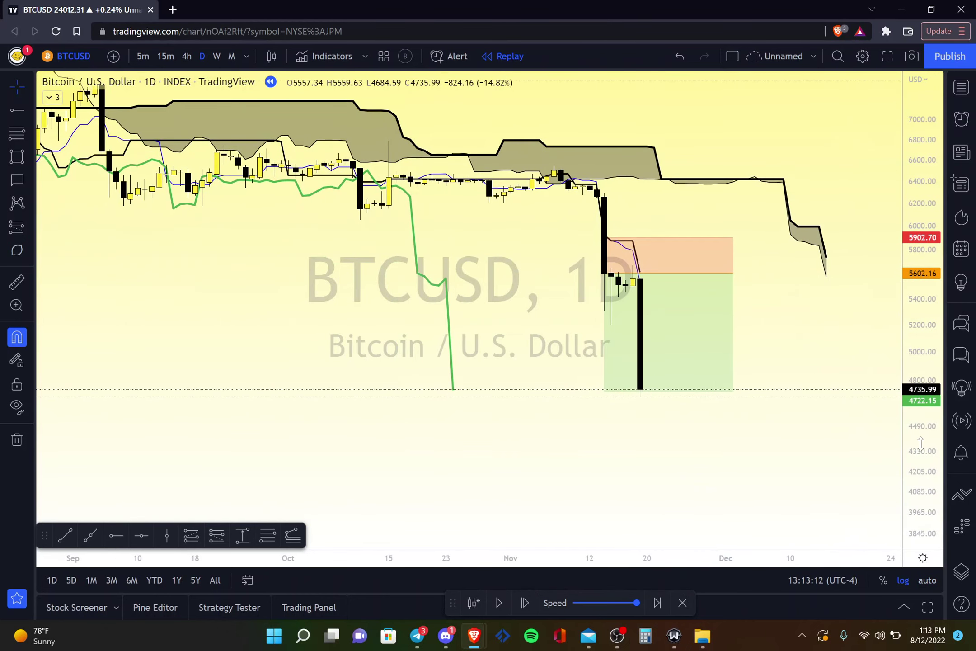
left_click_drag(919, 443, 919, 416)
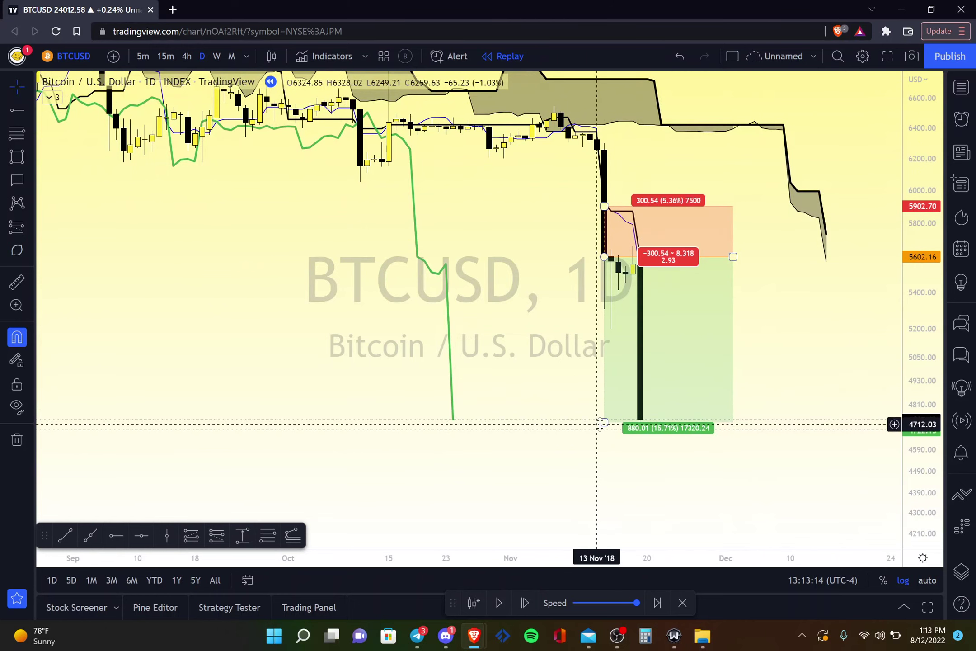
Step: Advance the replay to the 21 November 2018 candle and lower the short position's target to 4039.27 at the previous candle's low
left_click(529, 610)
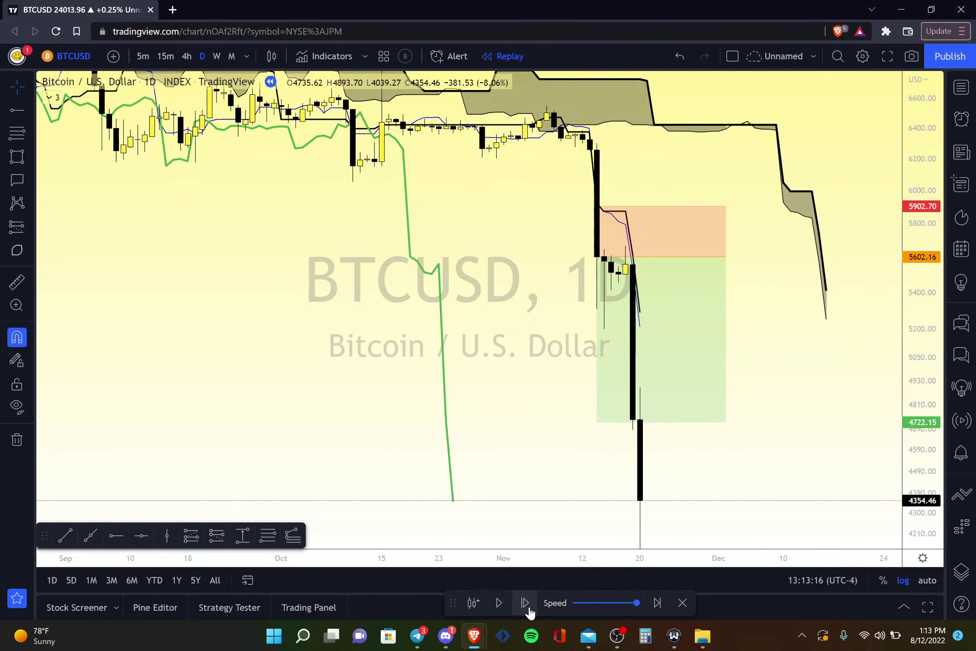
left_click(526, 604)
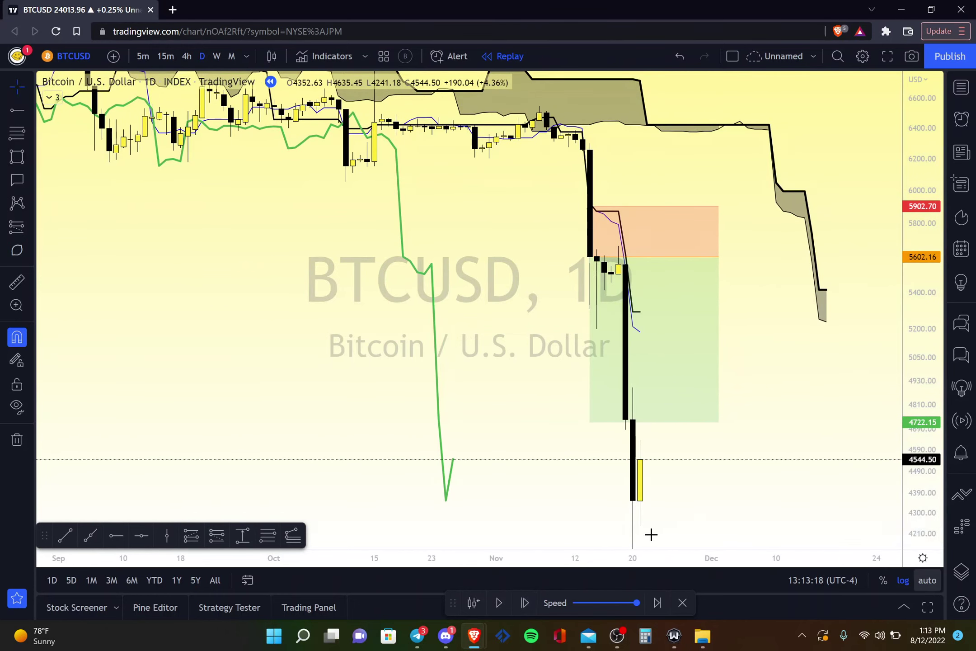
left_click_drag(590, 423, 703, 541)
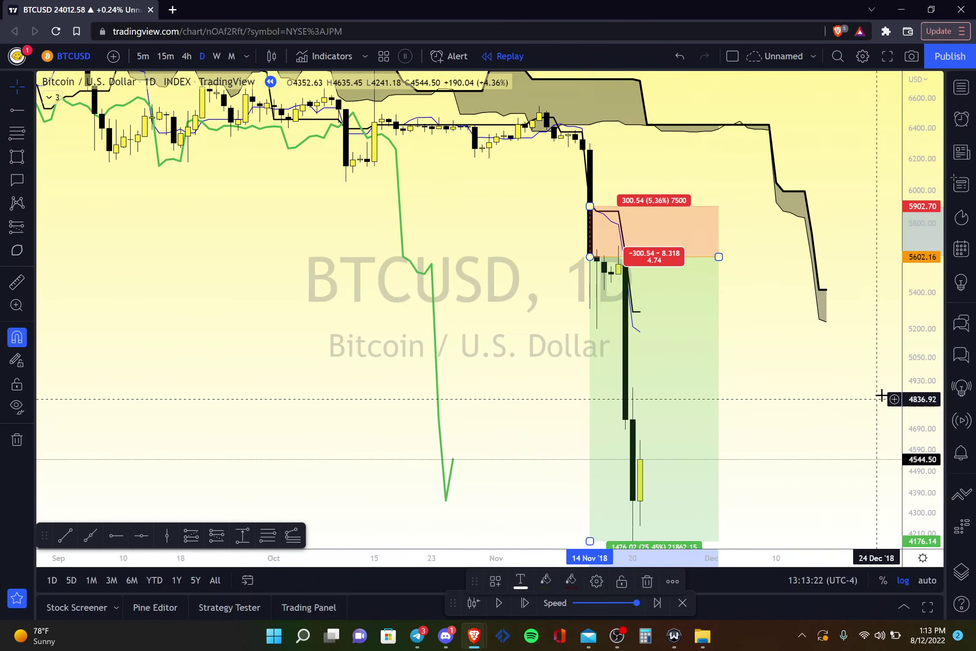
left_click_drag(608, 513, 633, 528)
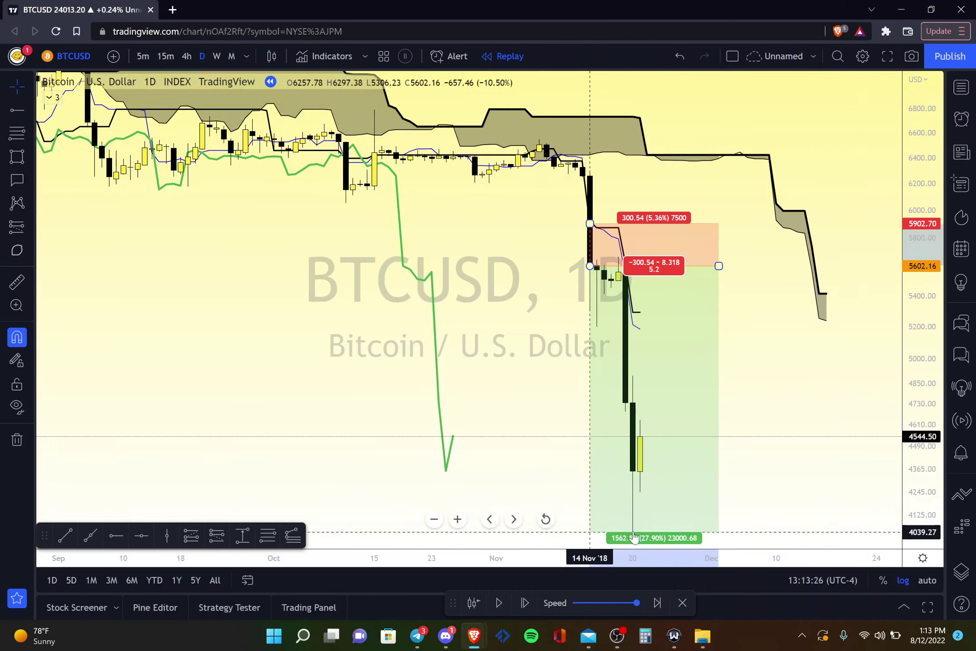
left_click(763, 484)
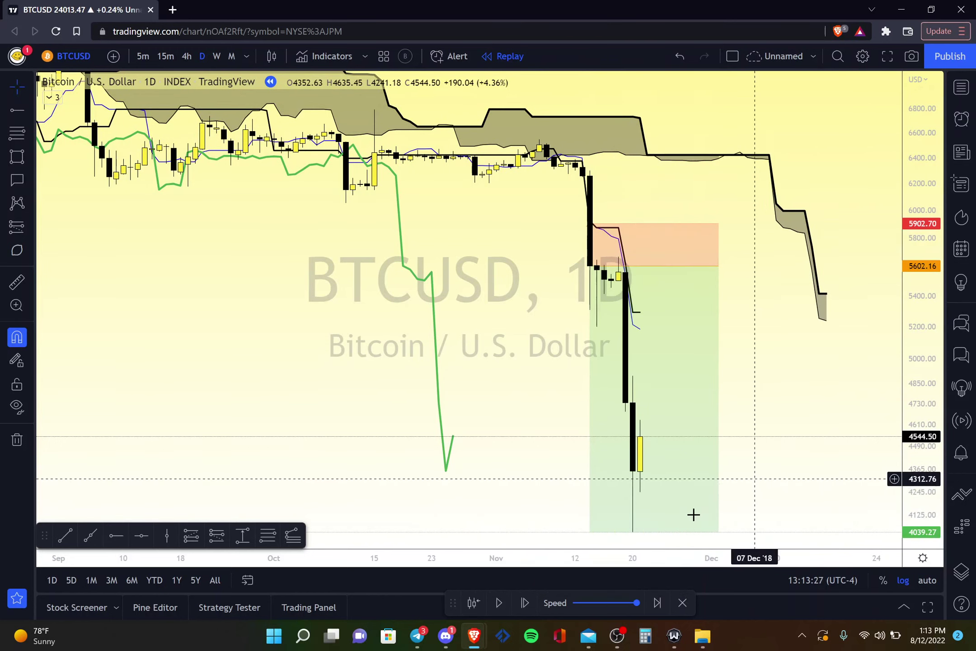
Step: Advance the replay one daily candle at a time to 28 November 2018, fitting the price scale automatically to the data
left_click(523, 603)
left_click(524, 604)
left_click(524, 603)
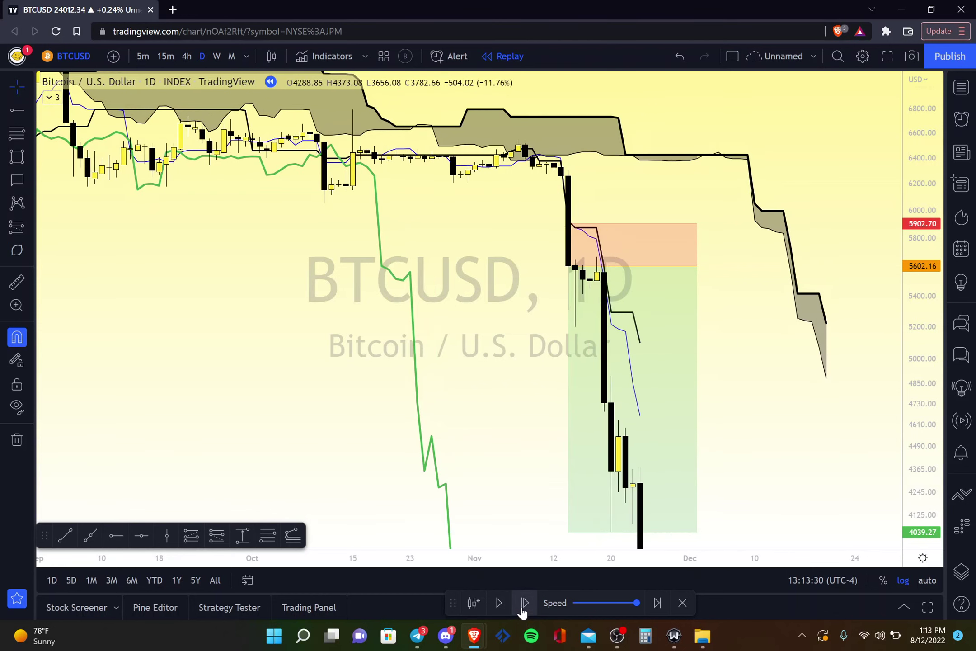
left_click(524, 603)
left_click(927, 581)
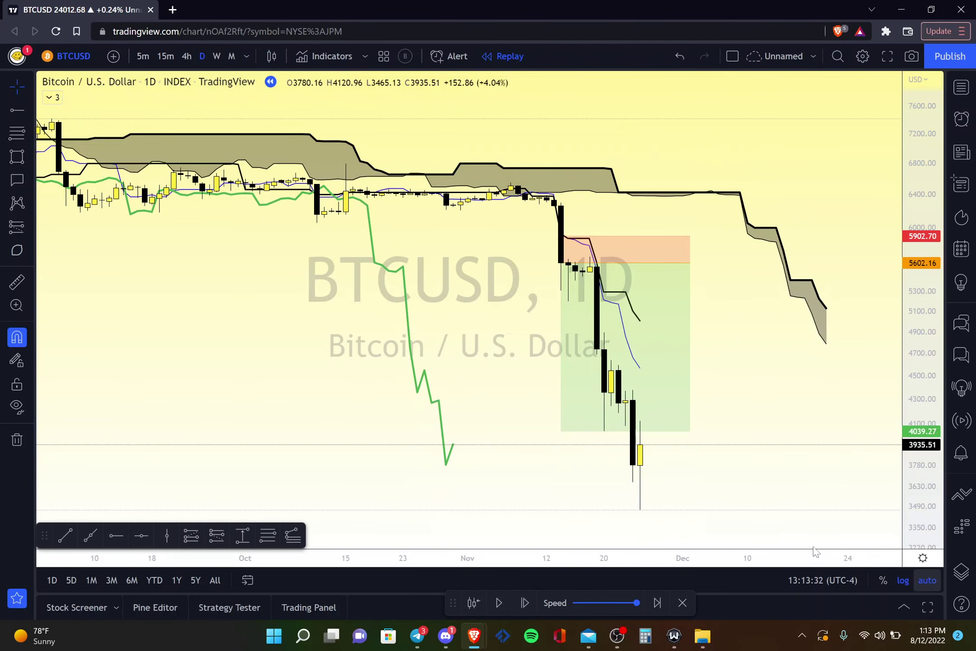
left_click(523, 603)
left_click(524, 604)
left_click(524, 603)
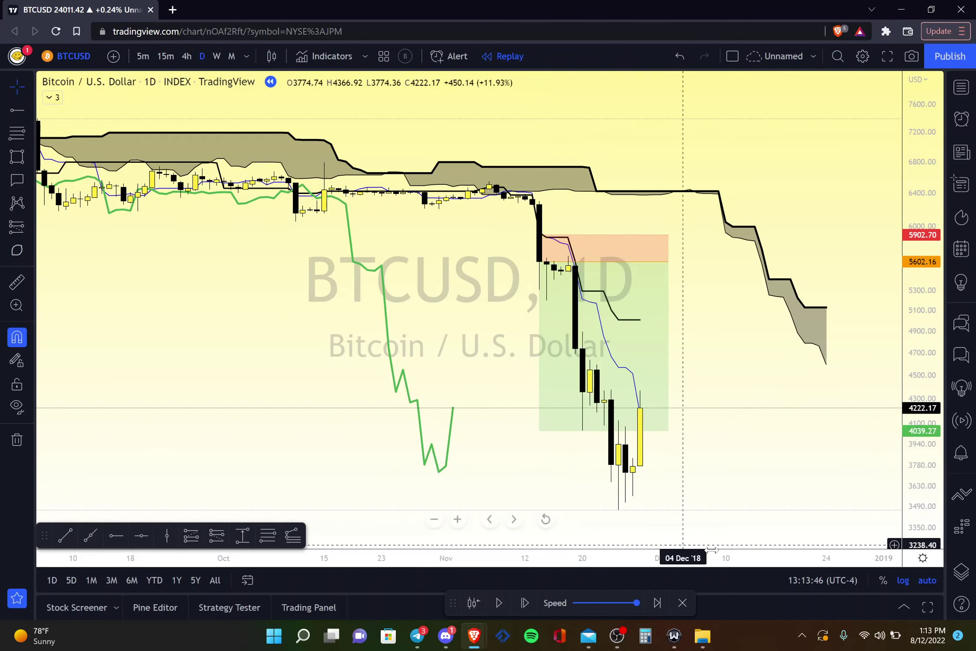
Step: Advance the replay one daily candle at a time to 11 December 2018, checking the short position against the Kijun line
scroll(634, 429, "up", 2)
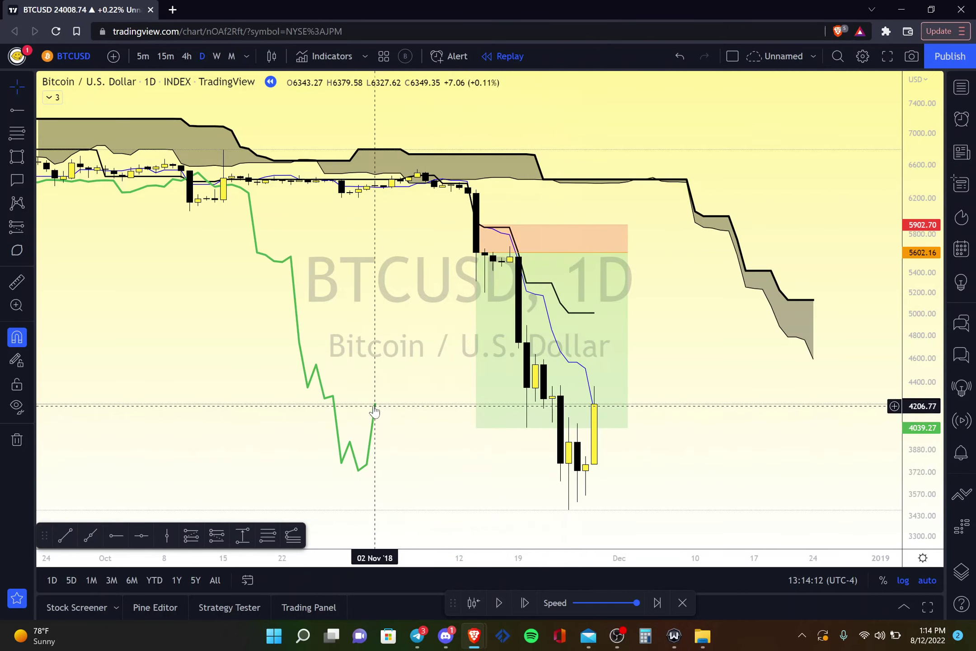
left_click(524, 603)
left_click(524, 603)
left_click(524, 603)
left_click(524, 603)
left_click(524, 603)
left_click(523, 603)
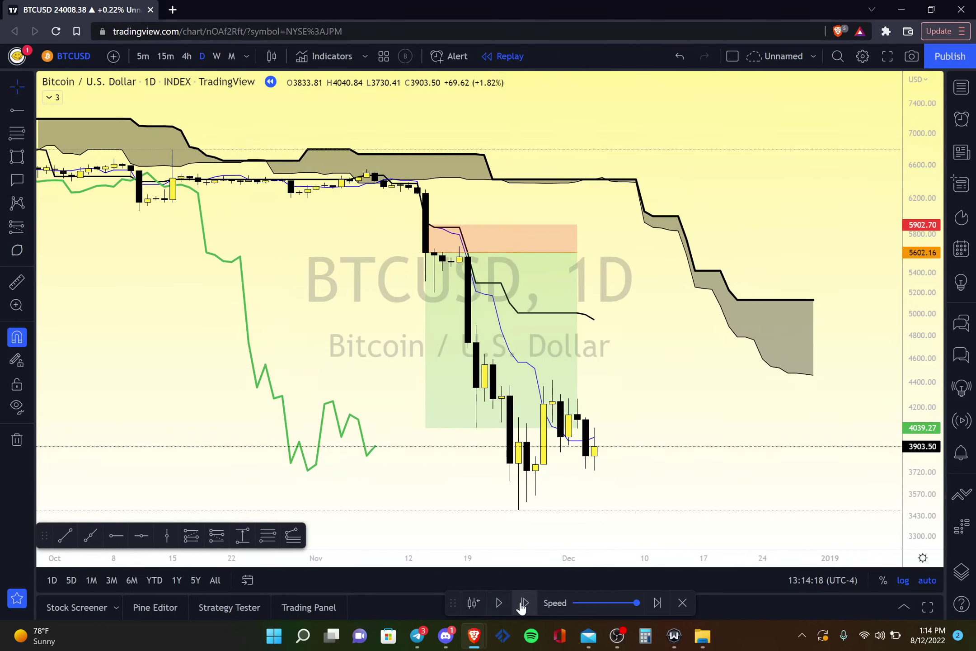
left_click(523, 603)
left_click(523, 603)
left_click(524, 603)
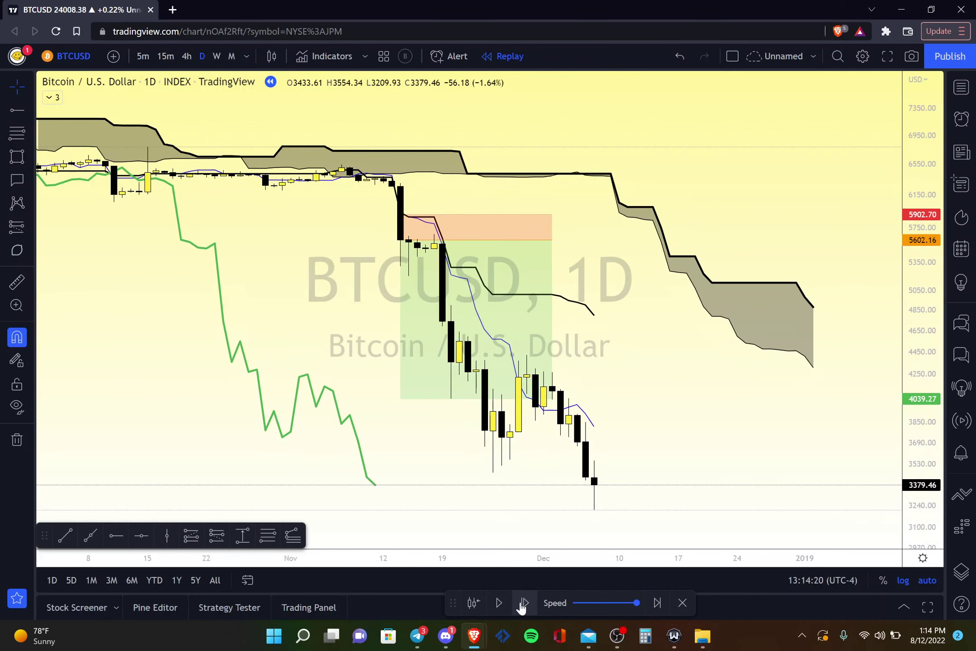
left_click(524, 603)
left_click(524, 602)
left_click(524, 603)
left_click(524, 603)
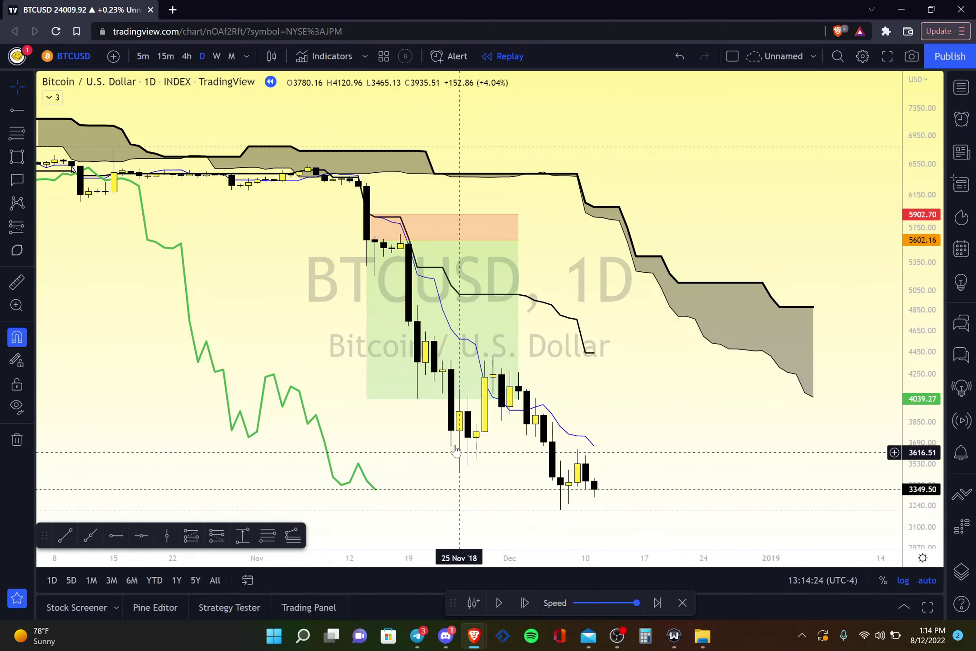
left_click(518, 239)
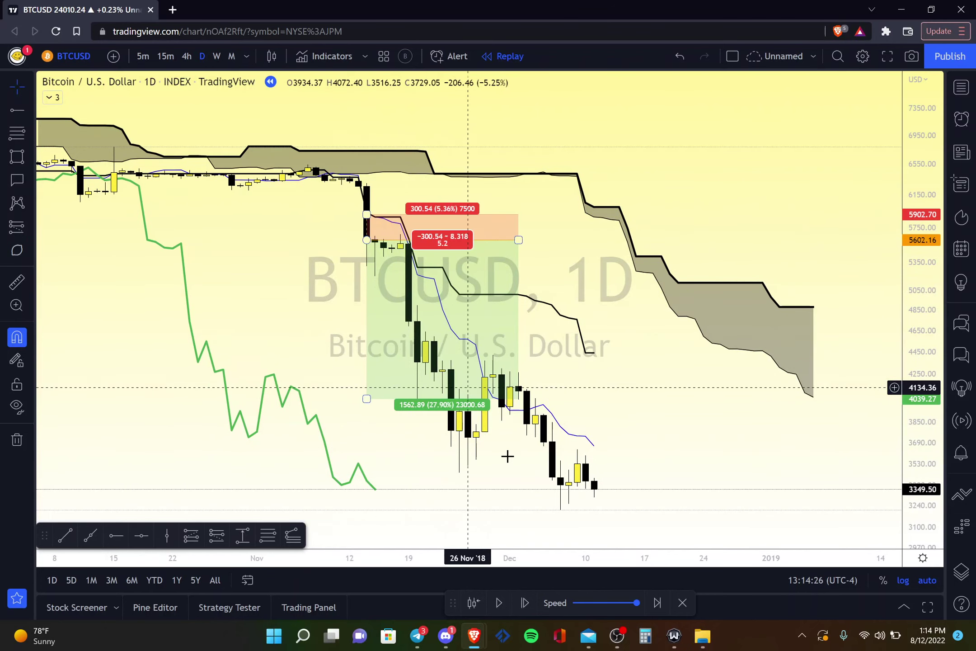
left_click(507, 457)
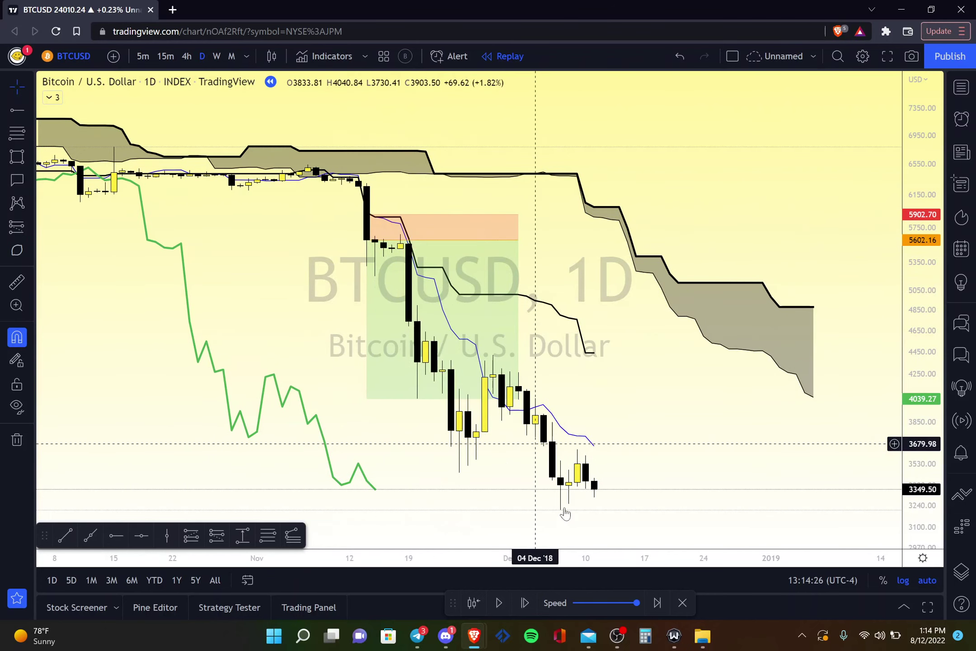
Step: Advance the replay one daily candle at a time to 19 December 2018, where price reaches the Kijun line
left_click(523, 603)
left_click(524, 603)
left_click(524, 603)
left_click(524, 603)
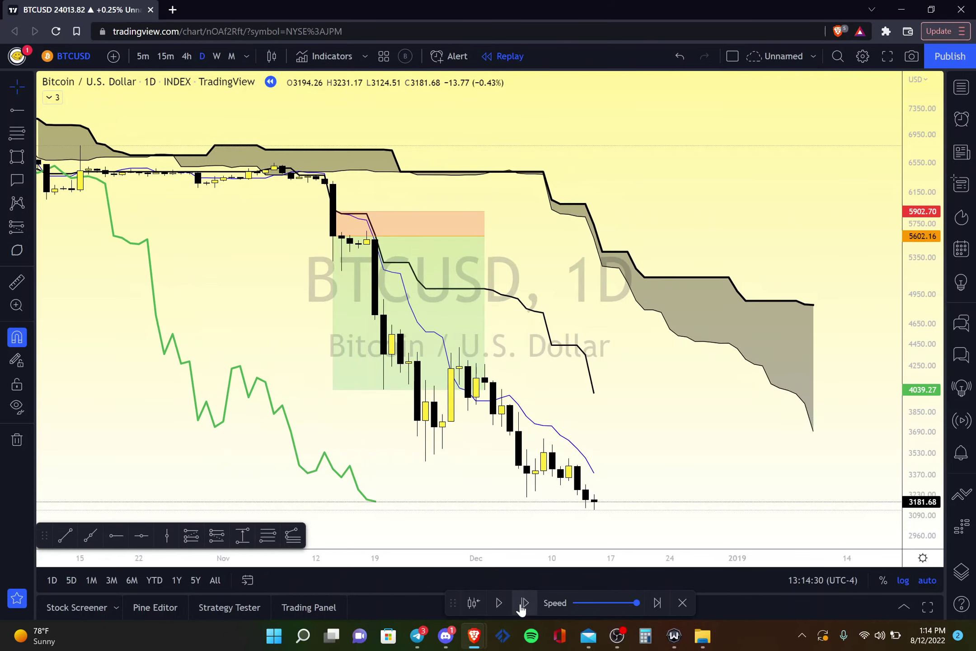
left_click(523, 603)
left_click(523, 603)
left_click(523, 602)
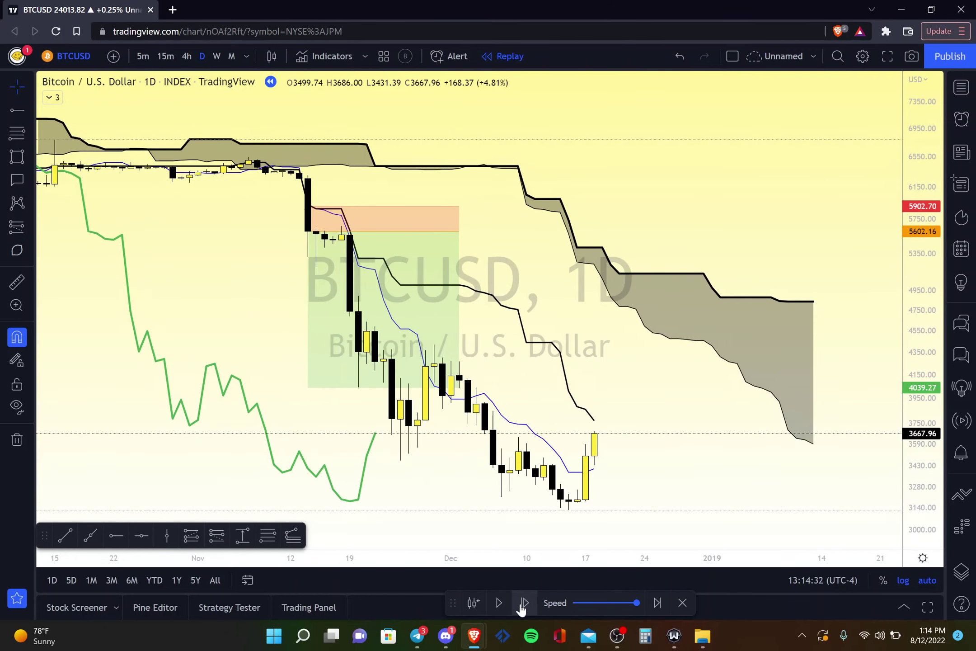
left_click(524, 602)
Step: Extend the short position's end to about 28 December 2018 and lower its stop to 5630.84, just above the entry
left_click(426, 247)
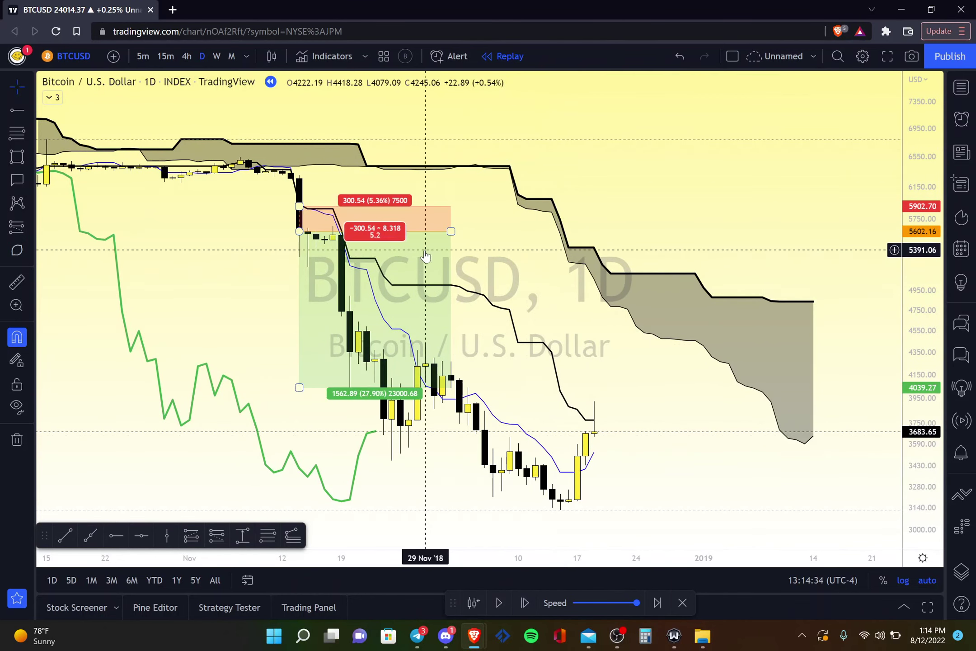
left_click_drag(451, 231, 670, 255)
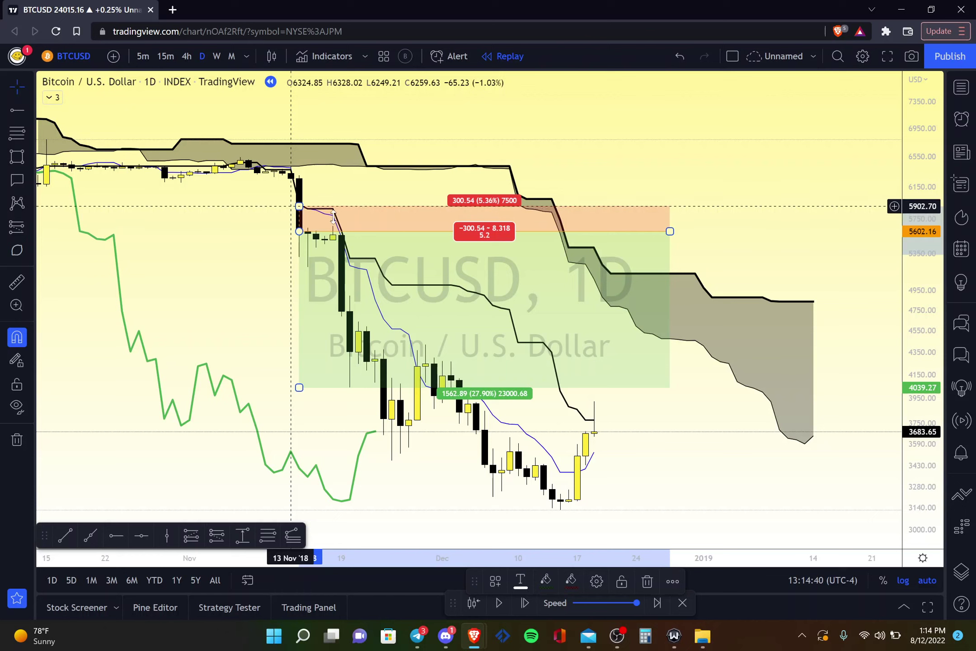
left_click_drag(337, 207, 386, 230)
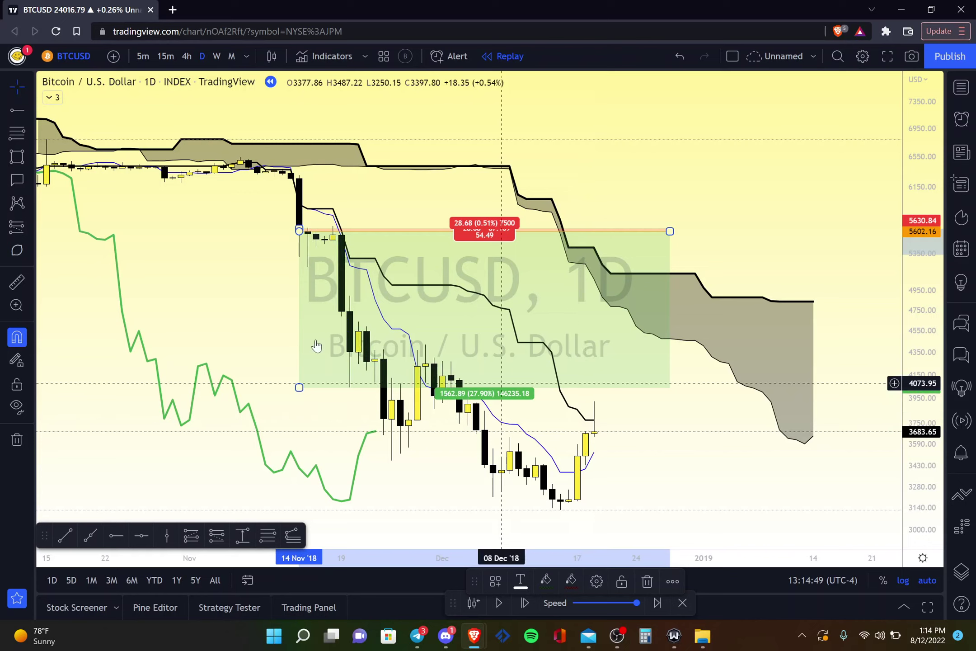
Step: Lower the short position's target to 3795.82 near the Kijun line and advance the replay to the 21 December 2018 candle
left_click_drag(633, 388, 635, 417)
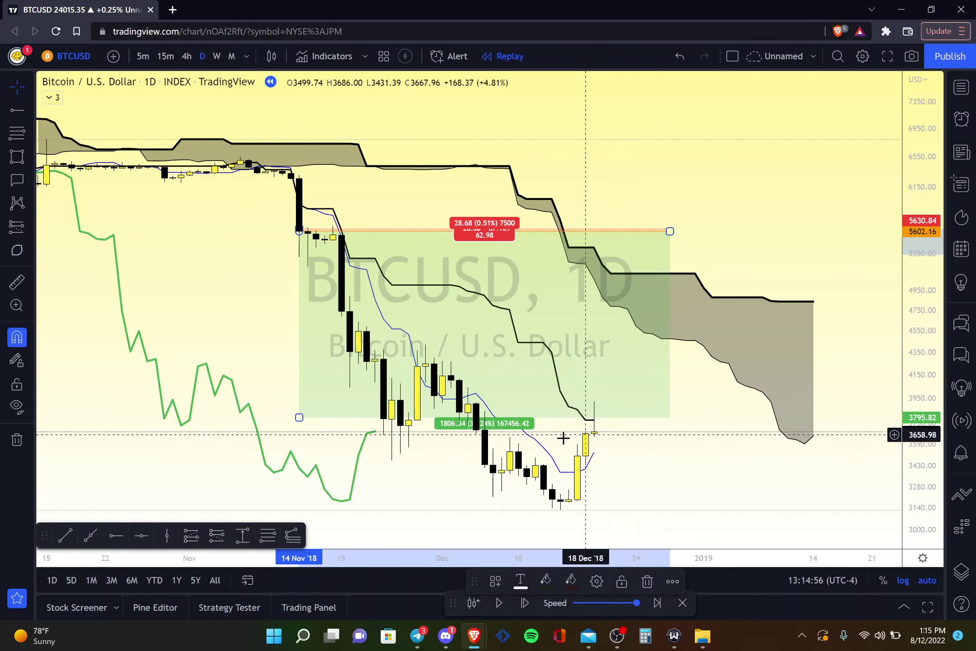
left_click(655, 484)
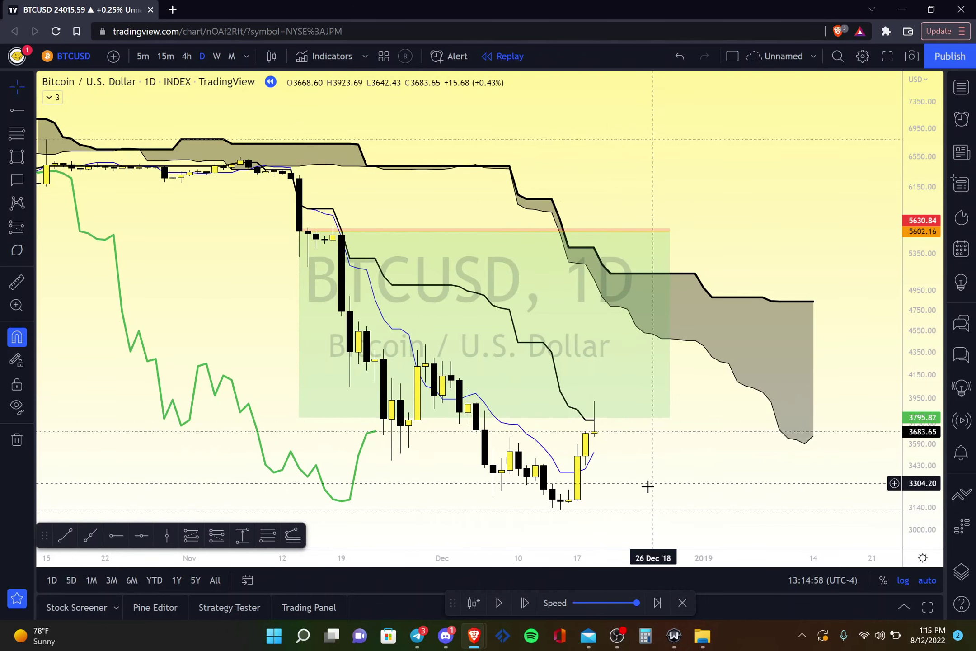
left_click(524, 603)
left_click(524, 604)
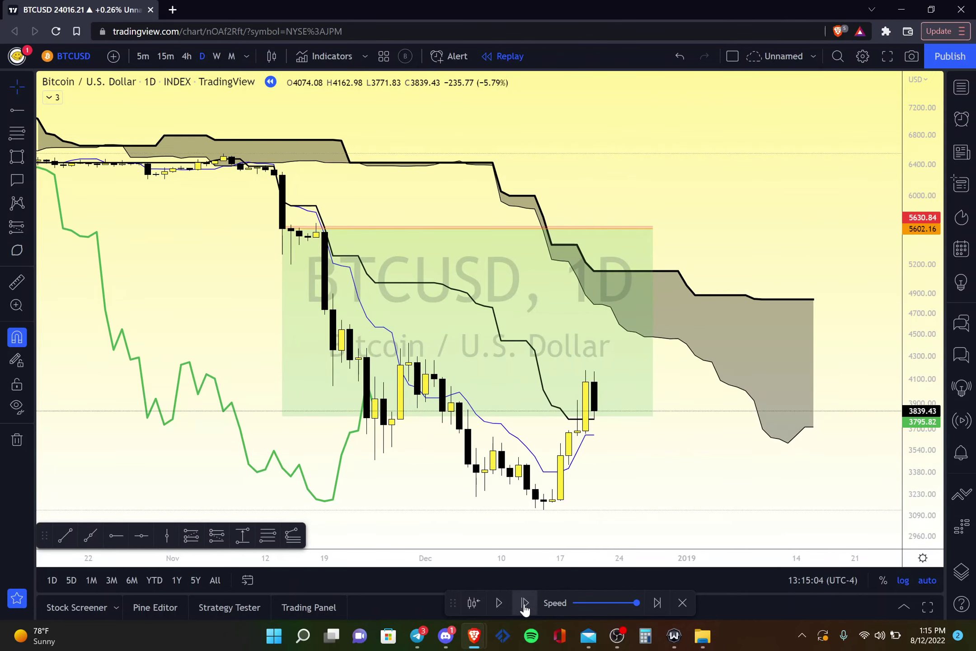
Step: Rewind the replay to the 19 December 2018 candle, where price meets the Kijun line
left_click(524, 603)
left_click(471, 606)
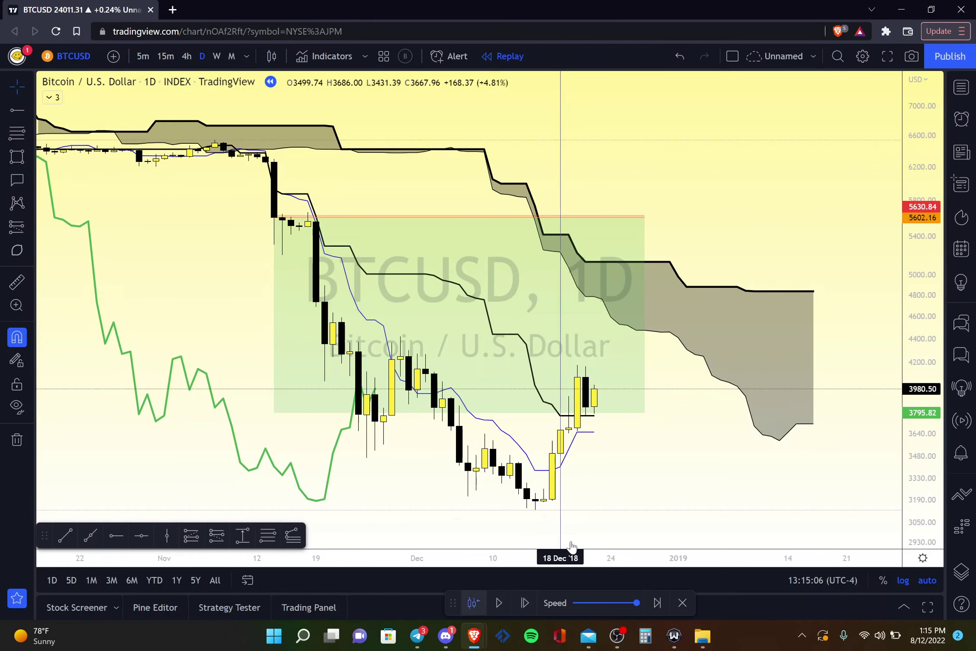
left_click(578, 535)
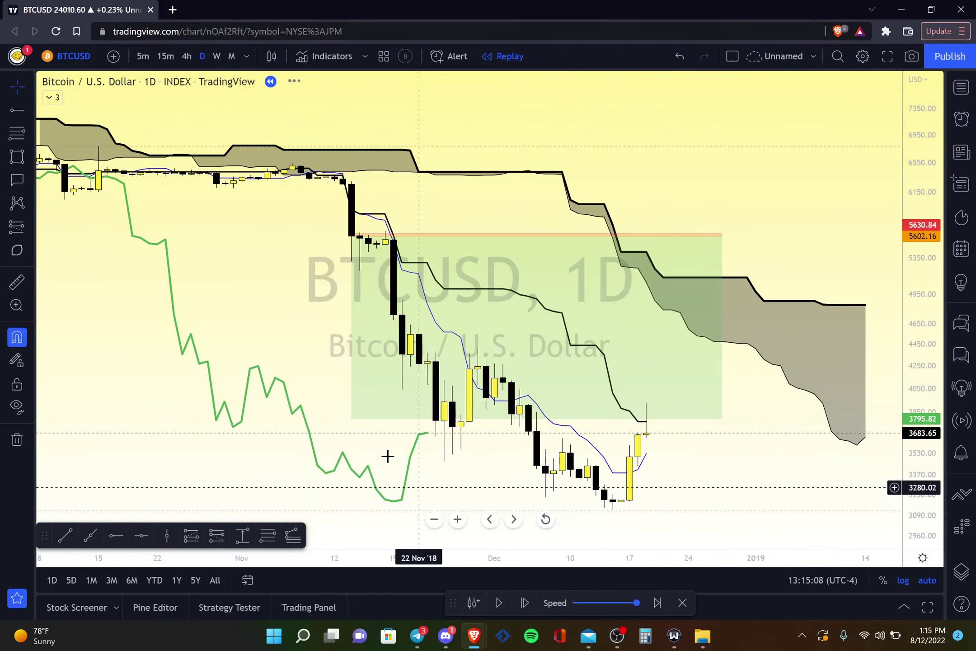
mouse_move(386, 453)
left_mouse_down()
mouse_move(614, 445)
mouse_move(550, 440)
left_mouse_up()
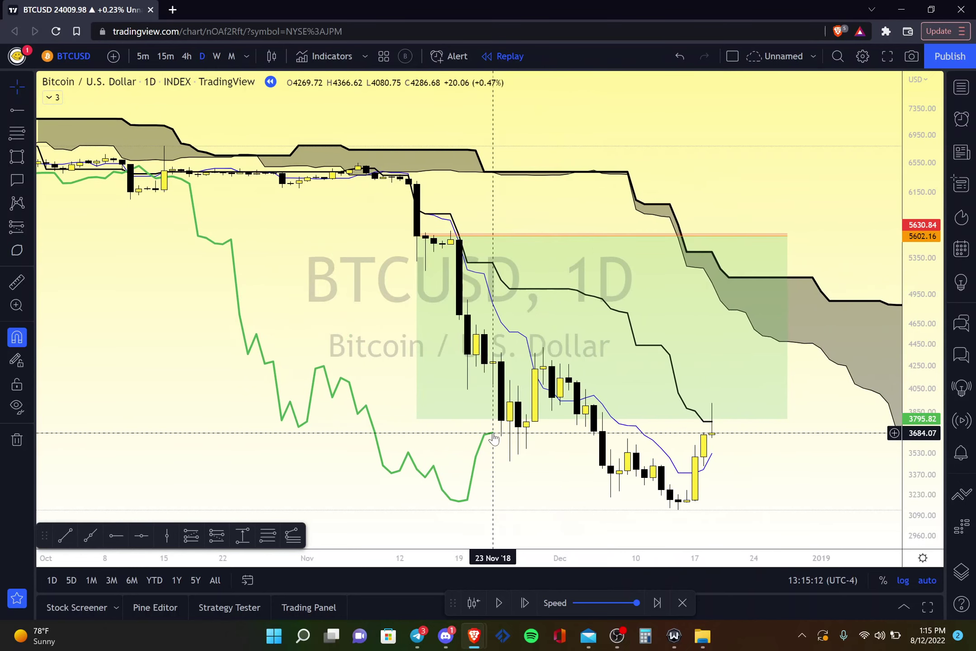
Step: Advance the replay to 20 December 2018 and set the short position's target to that candle's close at 4075.20
left_click(525, 603)
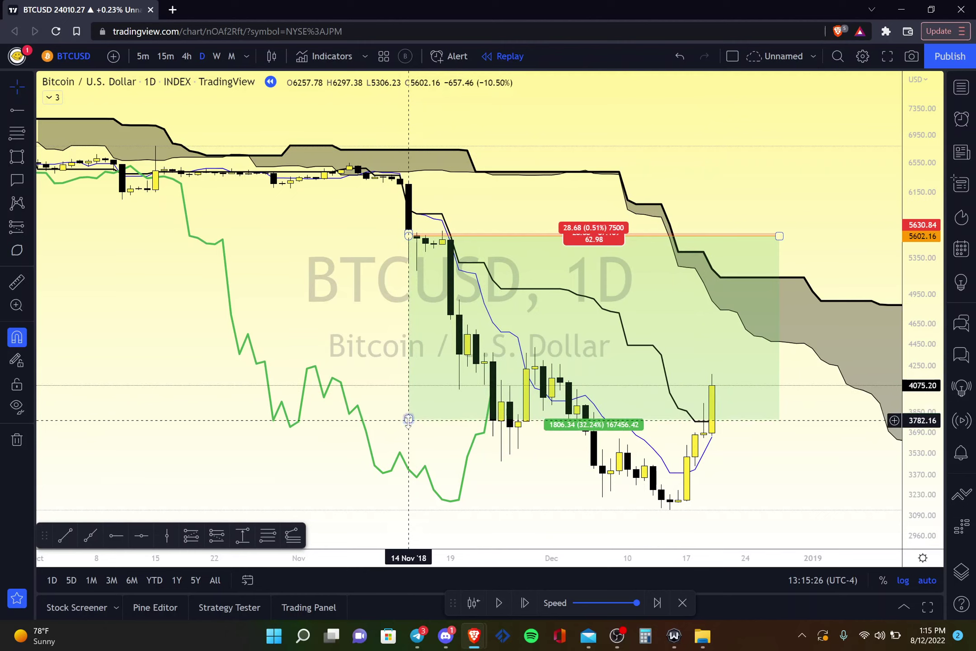
mouse_move(408, 421)
left_mouse_down()
mouse_move(753, 429)
mouse_move(712, 398)
left_mouse_up()
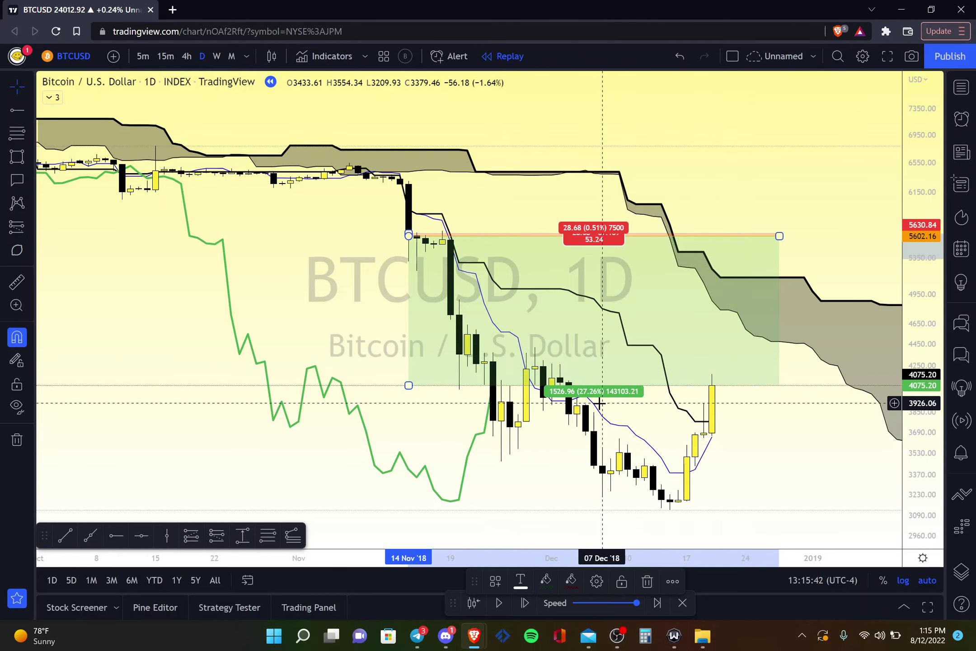
scroll(625, 412, "down", 2)
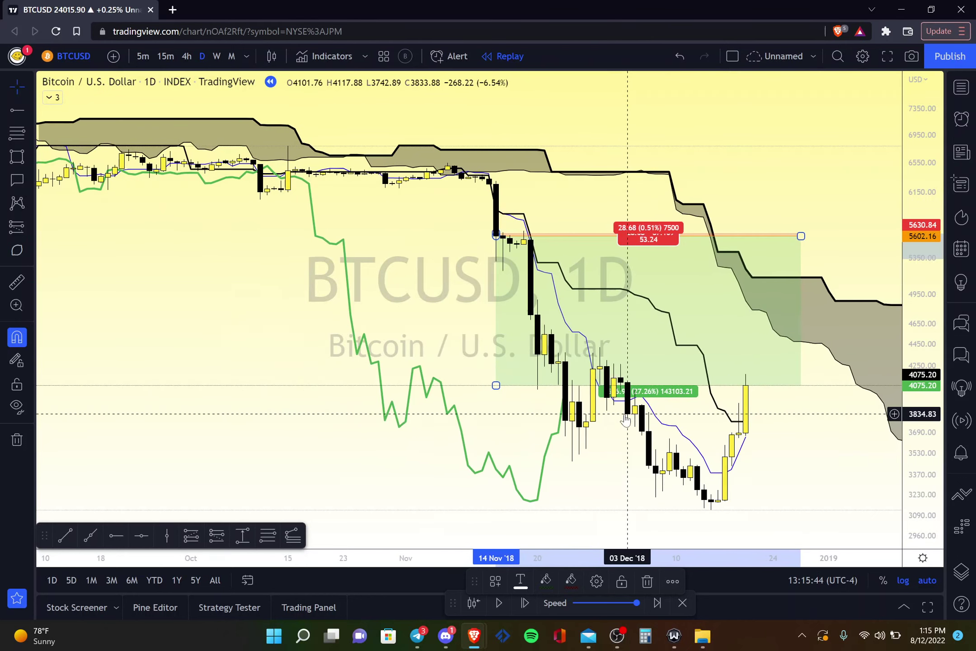
scroll(624, 414, "right", 5)
scroll(625, 412, "down", 2)
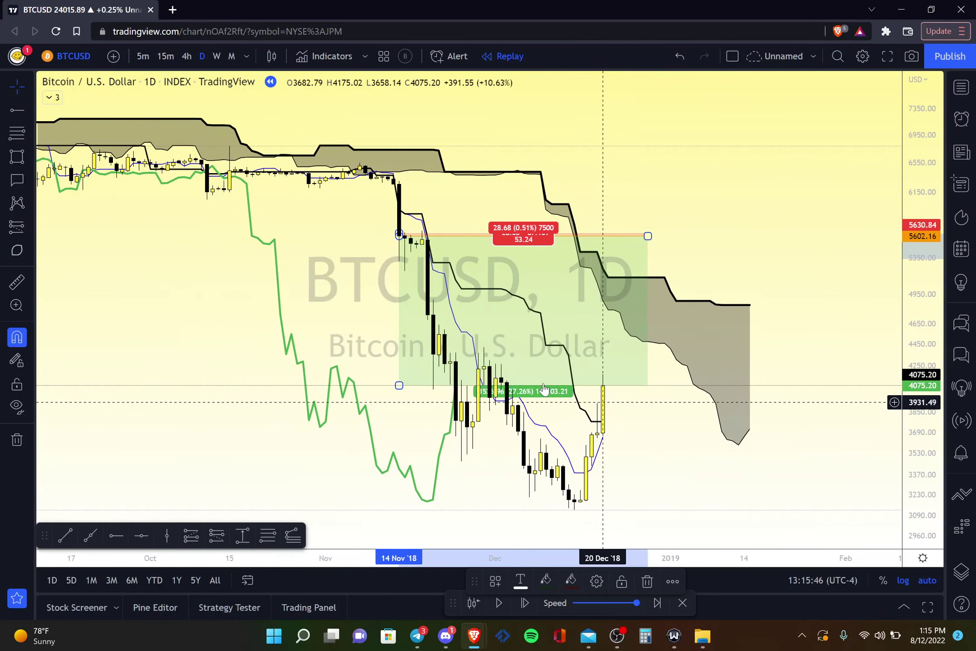
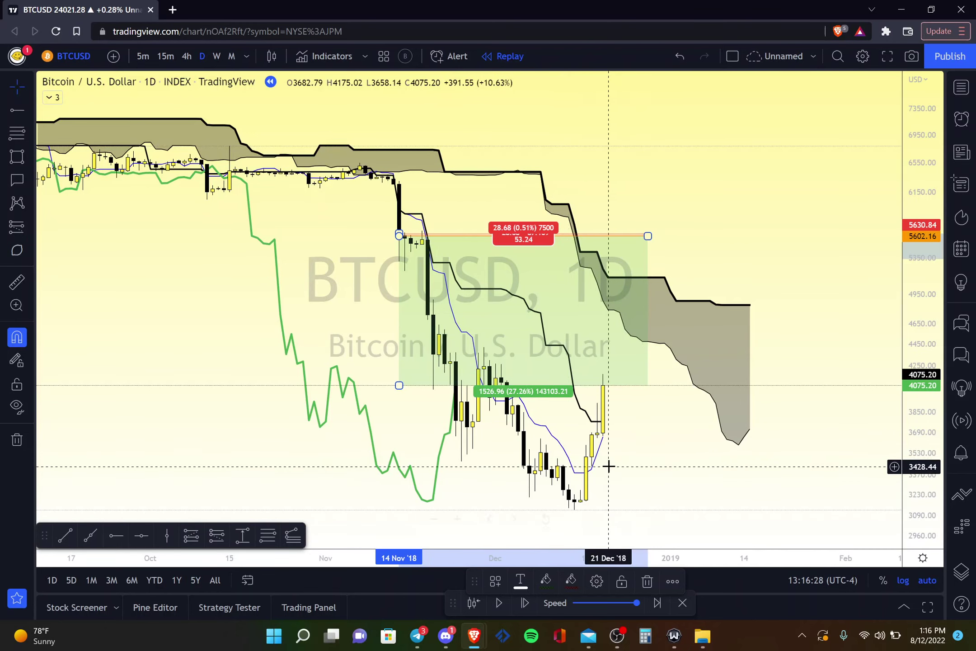
Step: Delete the short position that starts on 14 November 2018 from the chart
scroll(608, 465, "up", 1)
scroll(608, 466, "up", 2)
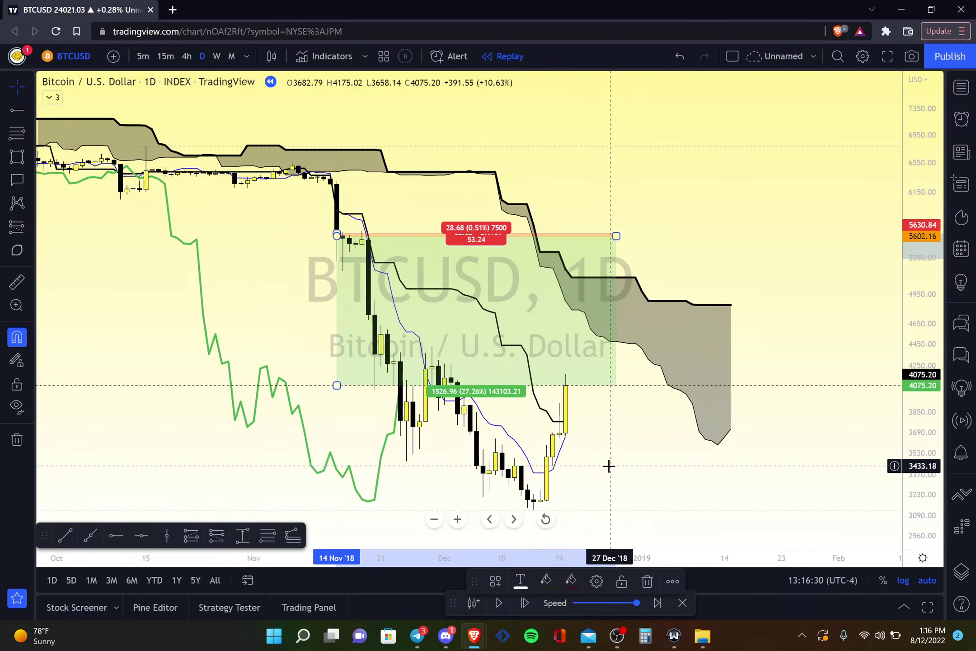
scroll(608, 466, "down", 3)
scroll(607, 465, "down", 1)
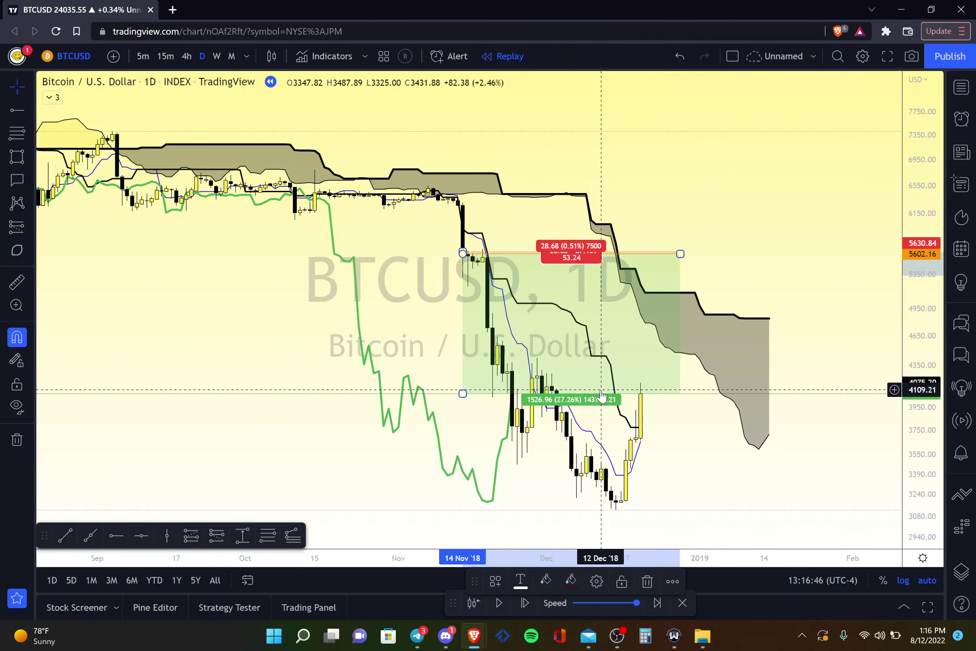
key("Delete")
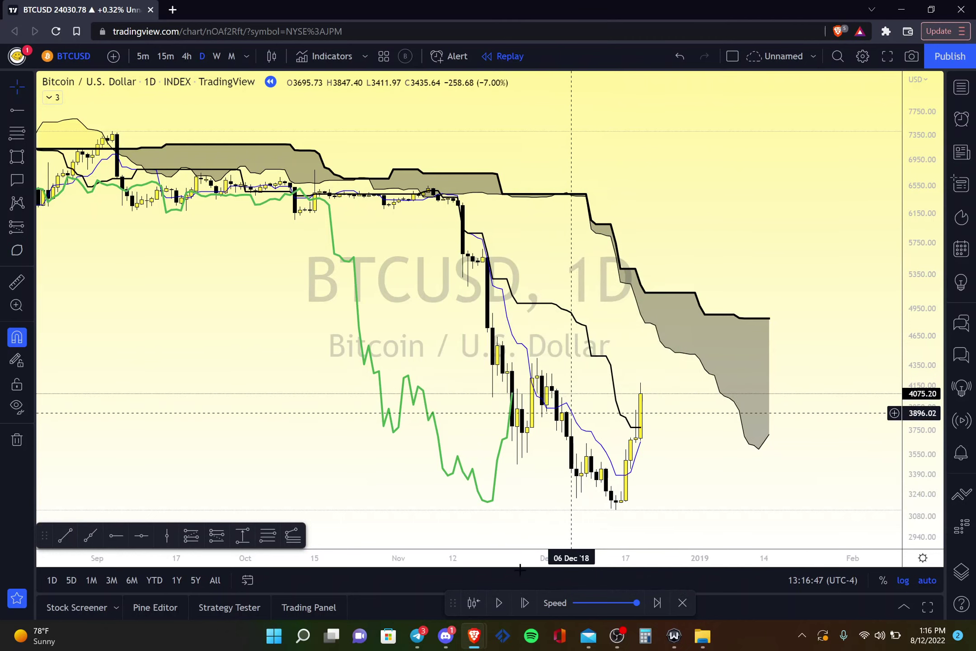
Step: Advance the replay one daily candle at a time from 20 December 2018 to 1 January 2019
left_click(515, 608)
left_click(516, 608)
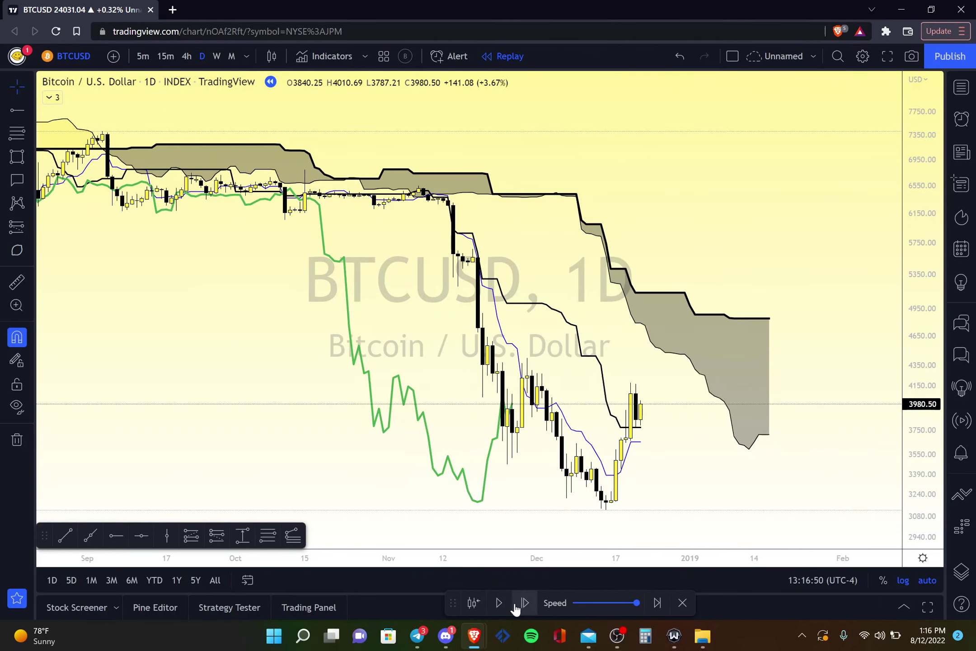
left_click(515, 608)
left_click(515, 608)
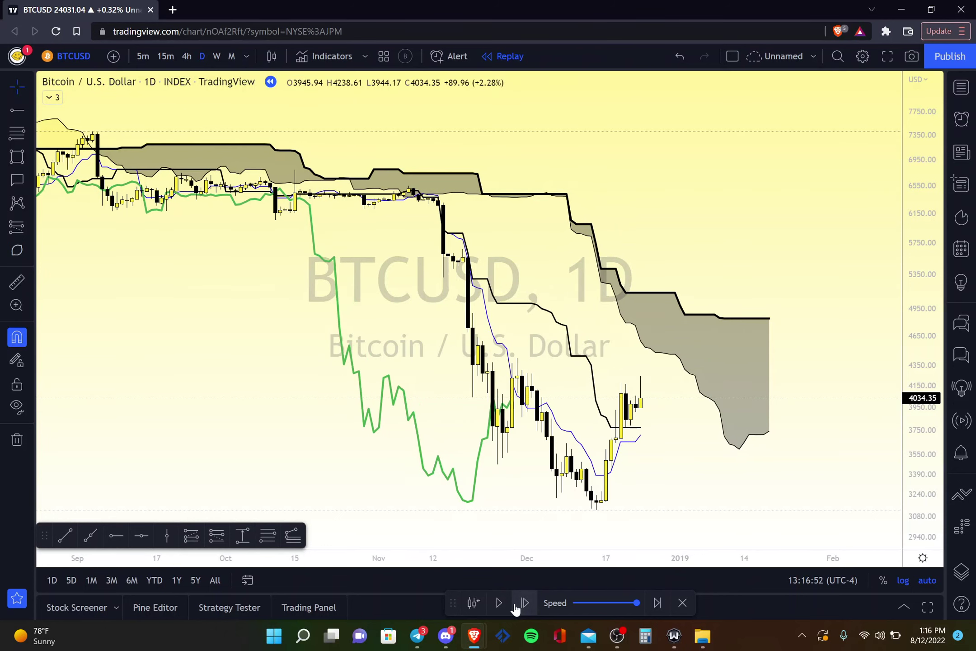
left_click(515, 608)
left_click(515, 608)
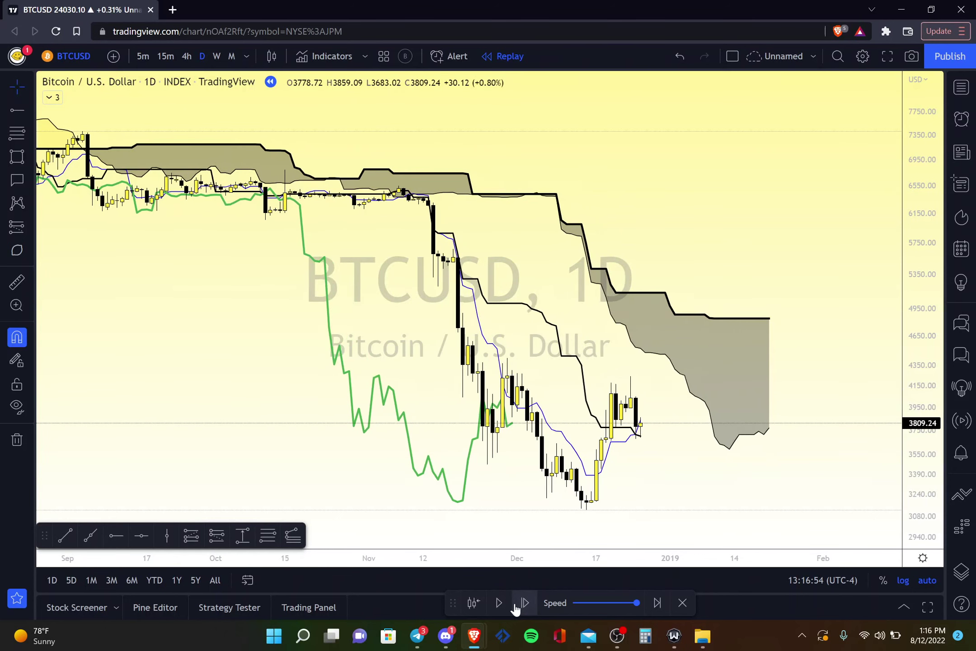
left_click(515, 608)
left_click(515, 607)
left_click(515, 608)
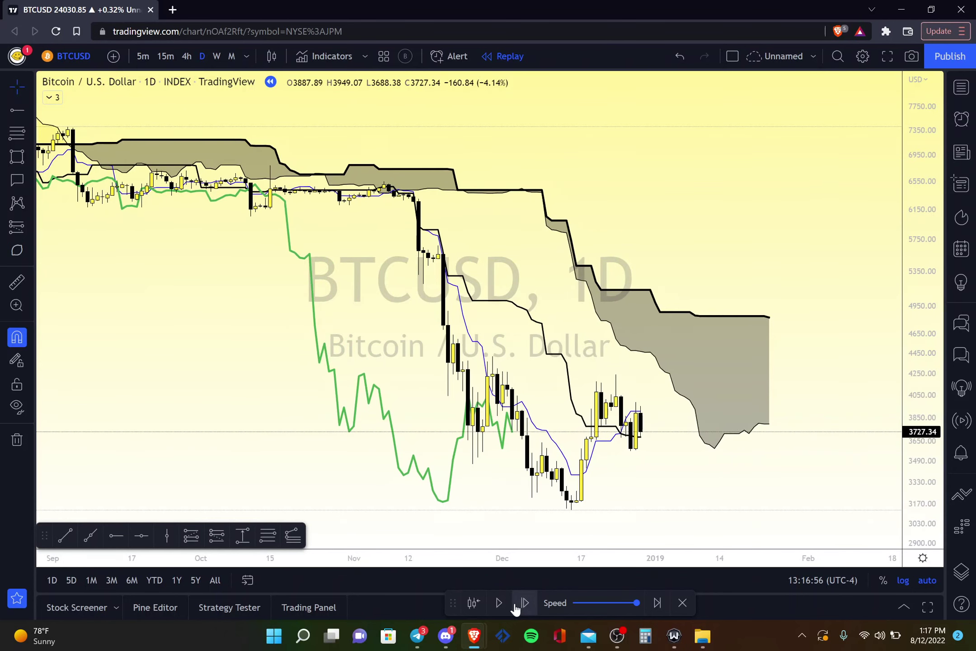
left_click(515, 608)
left_click(515, 608)
left_click(515, 608)
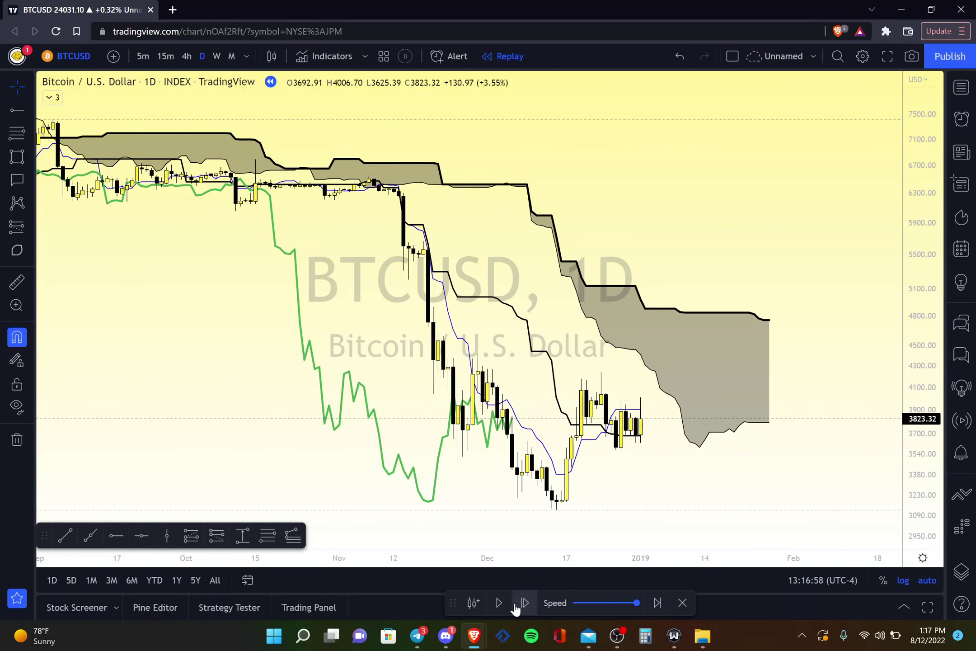
Step: Advance the replay one daily candle at a time to 10 January 2019, looking for a fresh short setup
left_click(515, 608)
left_click(516, 607)
left_click(515, 608)
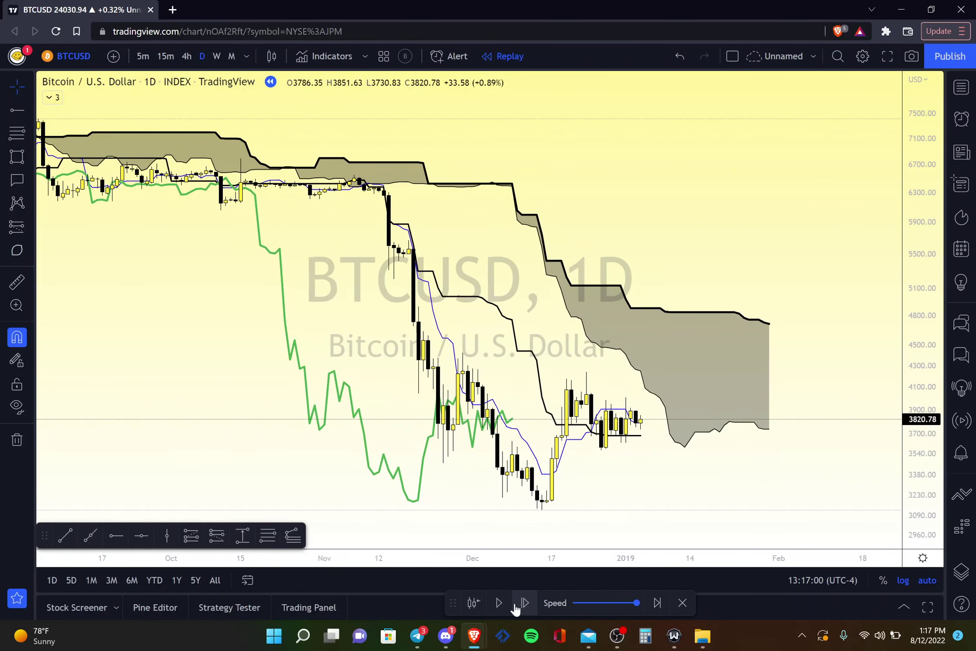
left_click(515, 607)
left_click(515, 607)
left_click(515, 608)
left_click(515, 608)
left_click(515, 608)
left_click(515, 607)
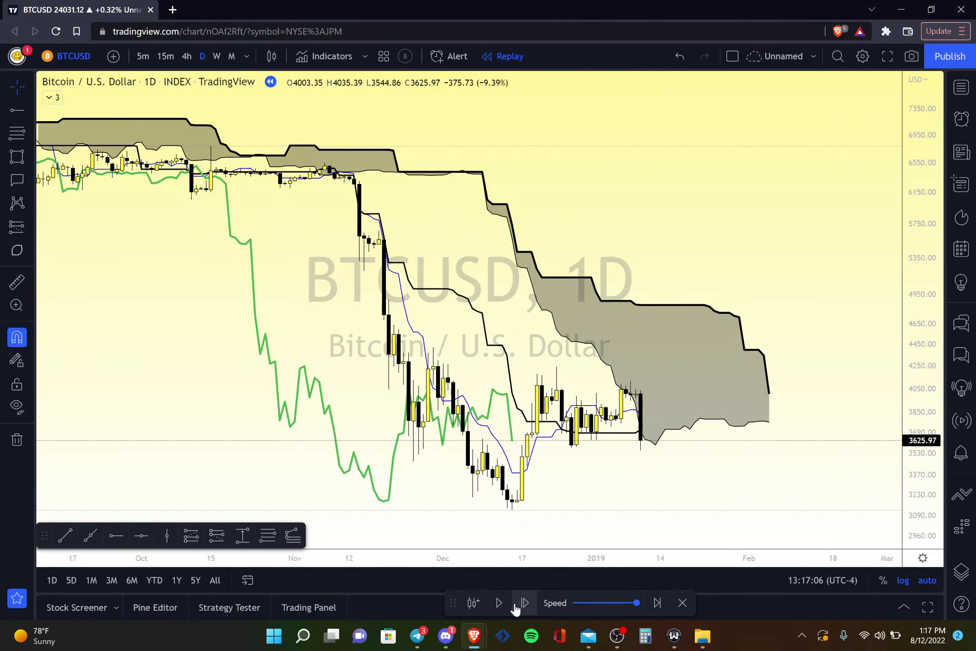
Step: Advance the replay one daily candle at a time to 20 January 2019, checking price against the cloud and Kijun line
left_click(516, 607)
left_click(515, 608)
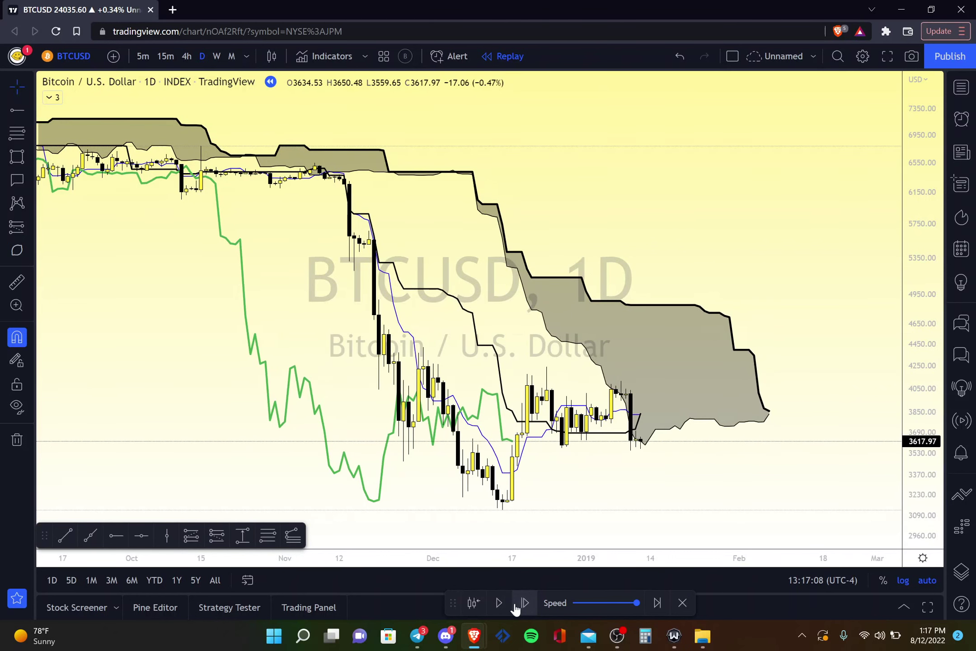
left_click(515, 608)
left_click(516, 608)
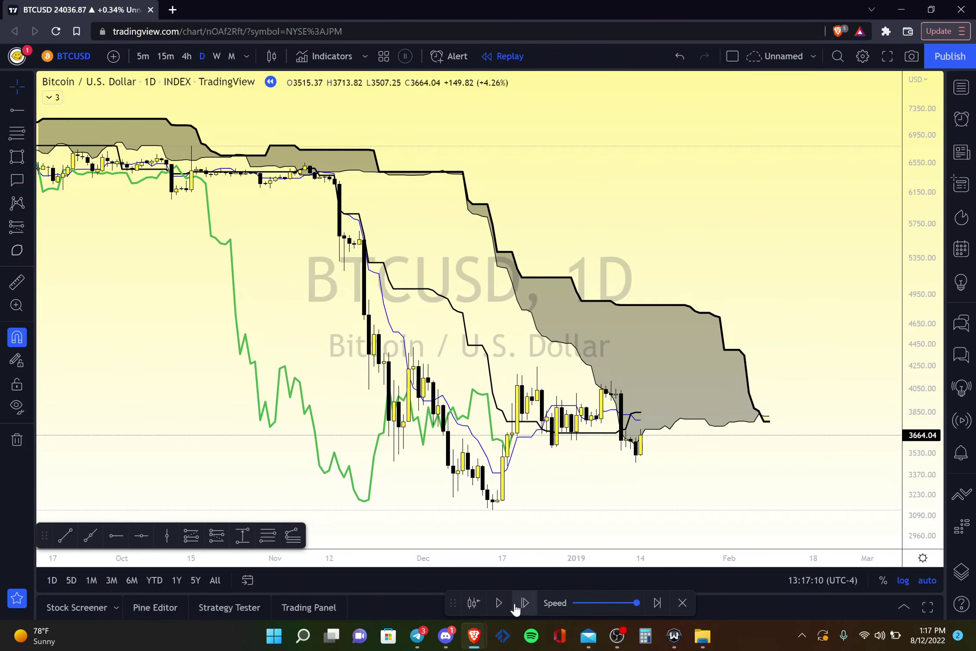
left_click(515, 608)
left_click(515, 608)
left_click(515, 607)
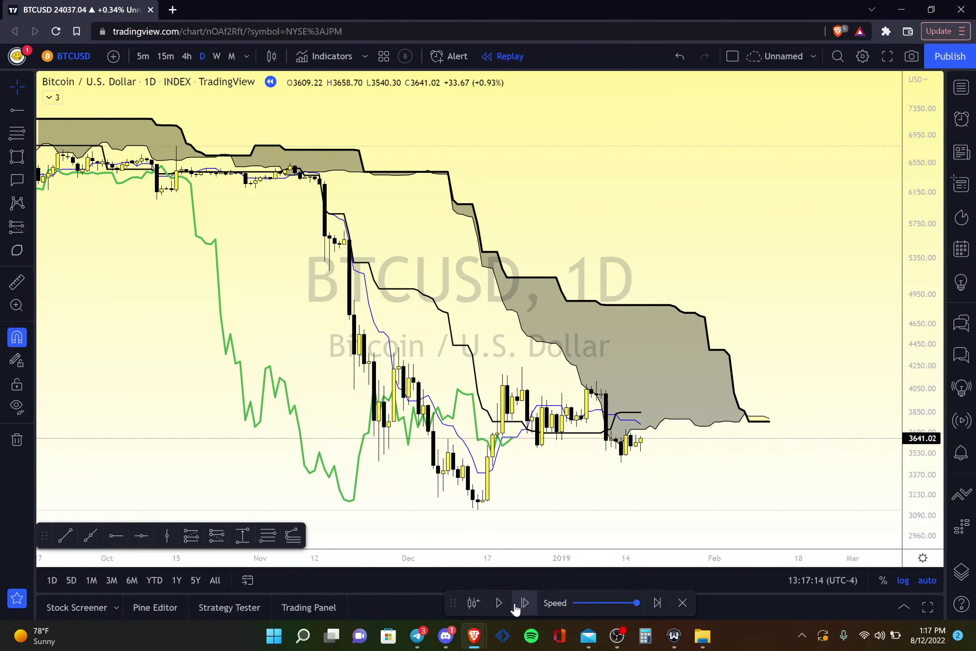
left_click(515, 608)
left_click(515, 607)
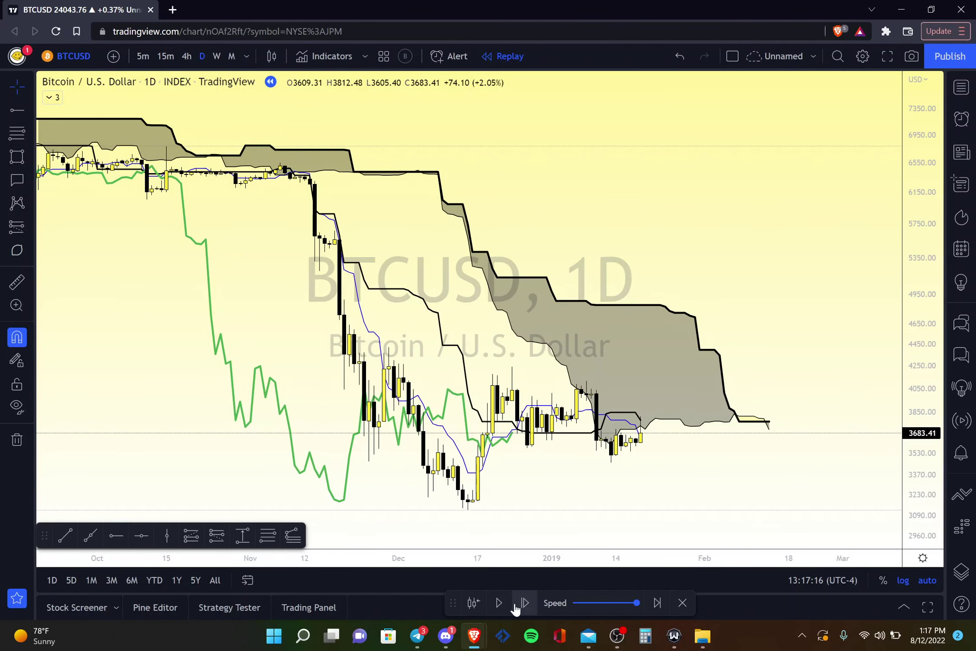
left_click(515, 608)
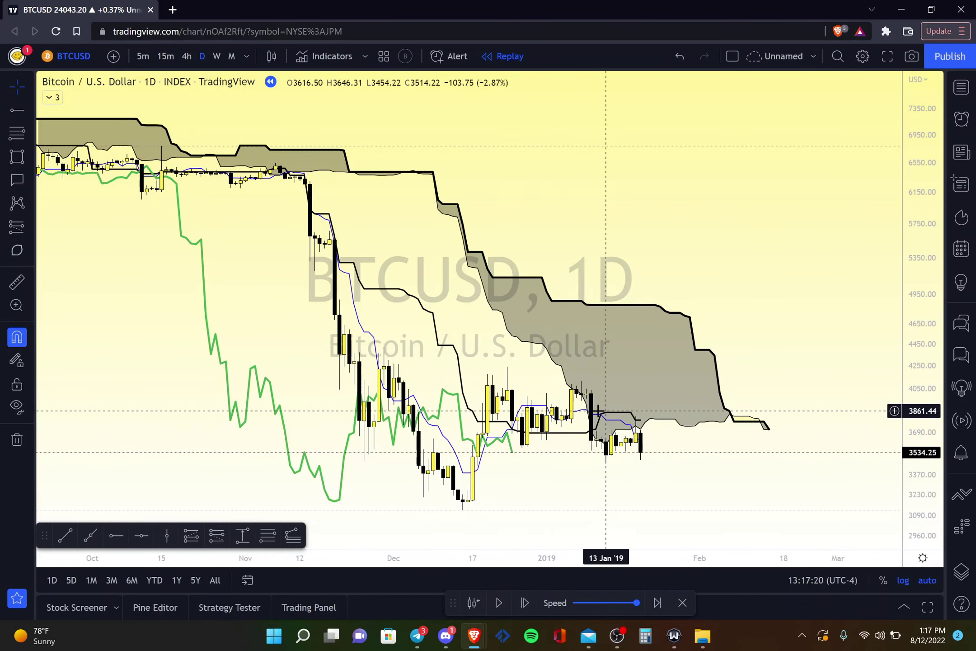
Step: Advance the replay to the 22 January 2019 candle and examine price relative to the cloud ahead
scroll(599, 503, "up", 3)
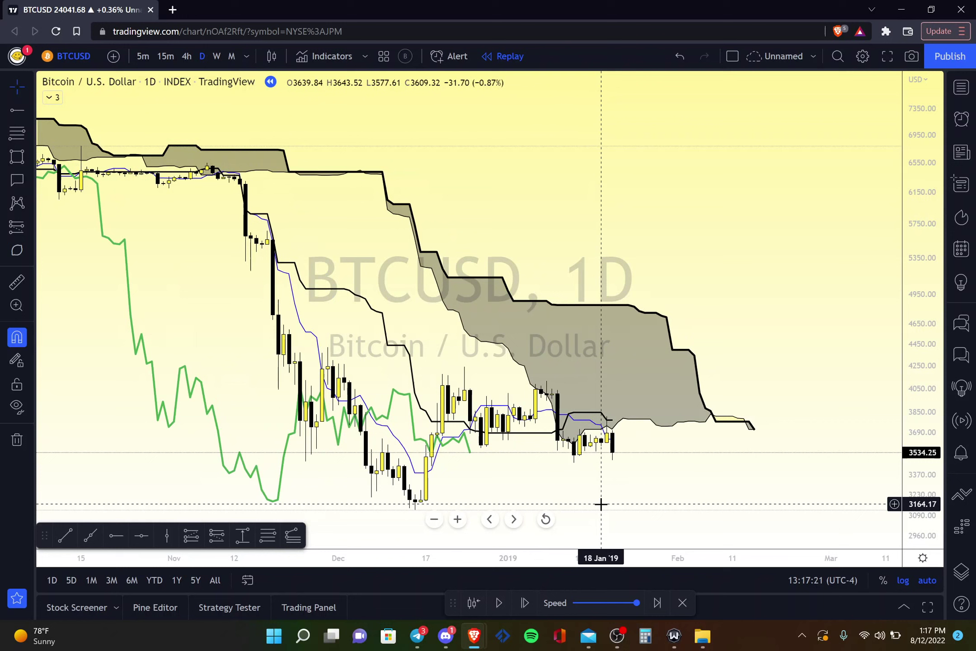
left_click(525, 604)
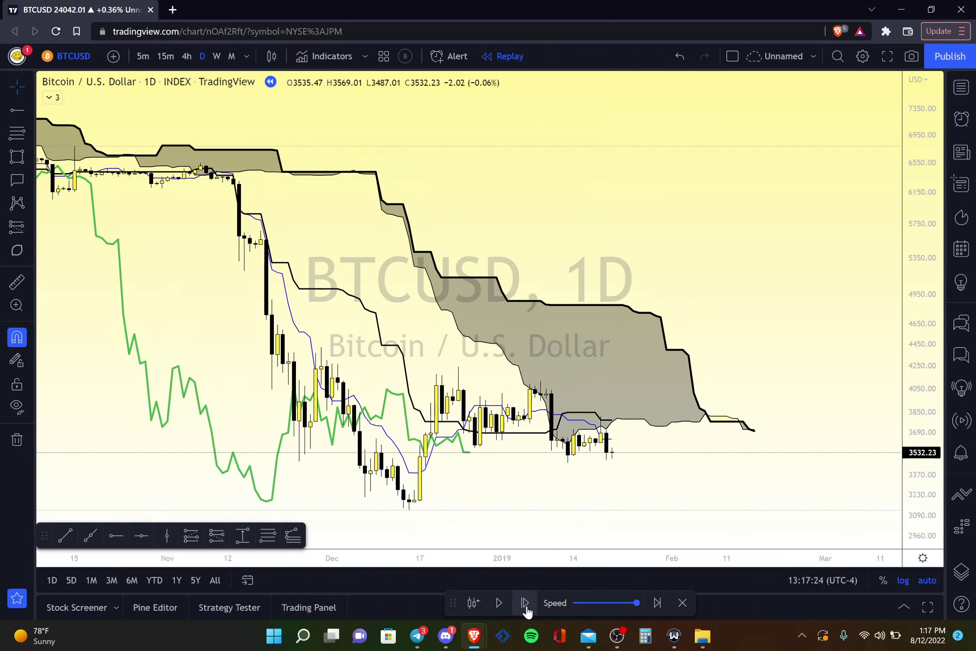
left_click(526, 607)
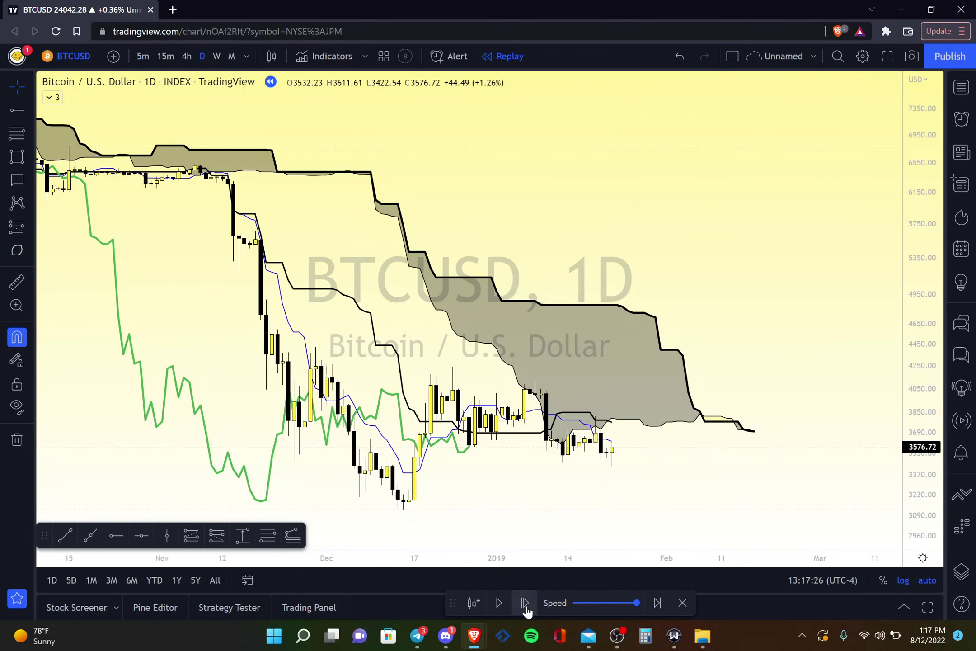
scroll(571, 499, "up", 2)
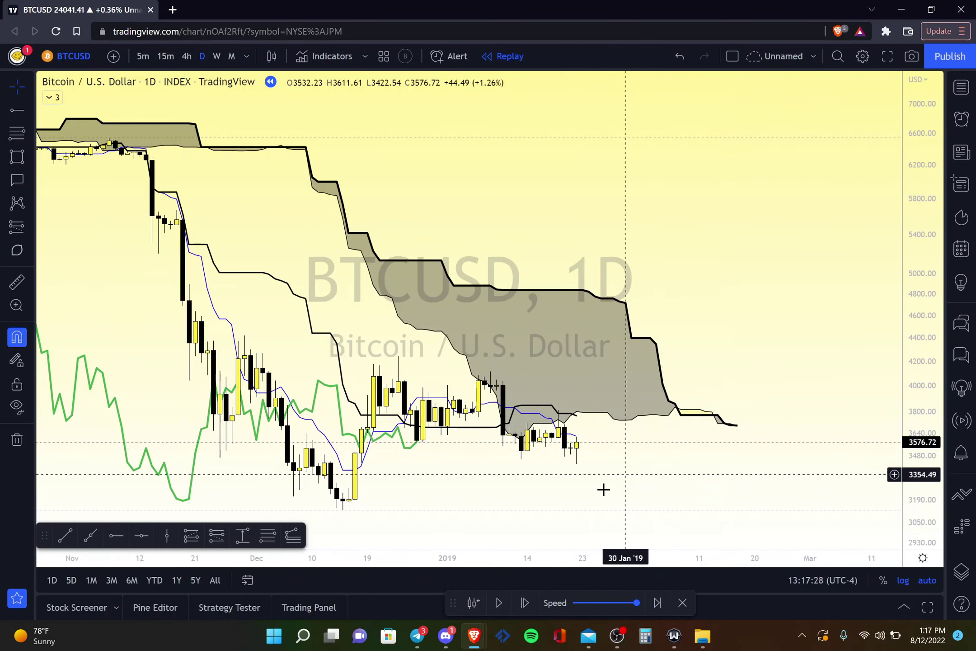
scroll(603, 489, "down", 1)
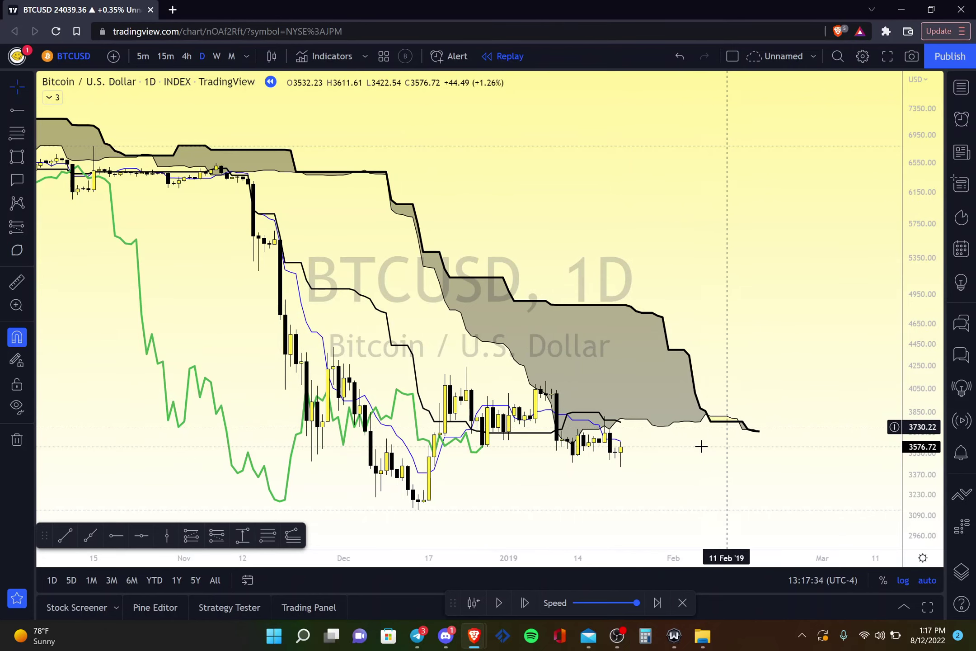
Step: Advance the replay one daily candle at a time to 29 January 2019, watching for a breakdown candle below the cloud
left_click(524, 610)
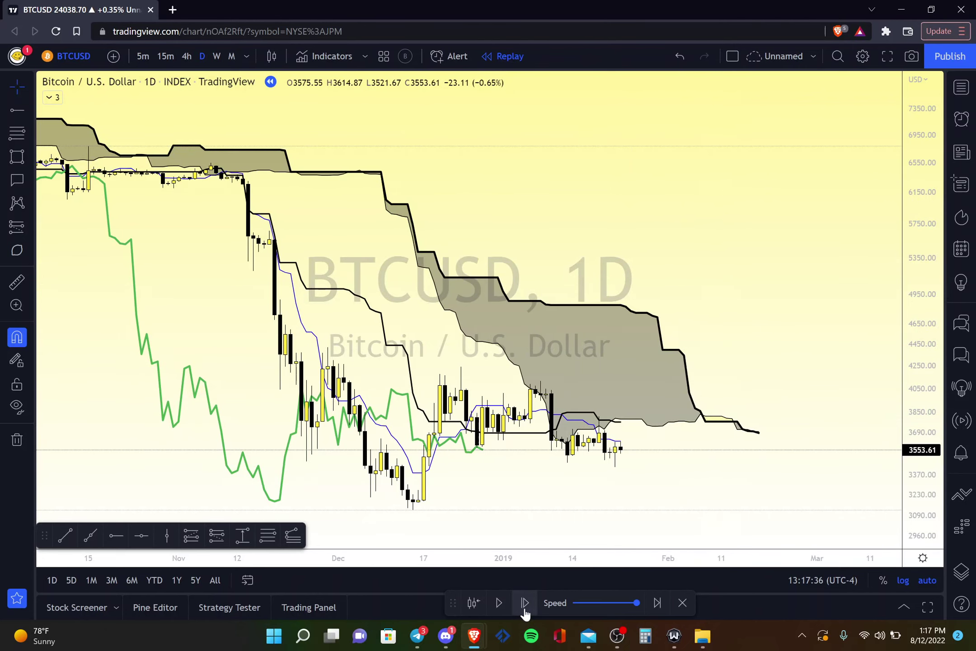
left_click(524, 611)
left_click(524, 610)
left_click(524, 610)
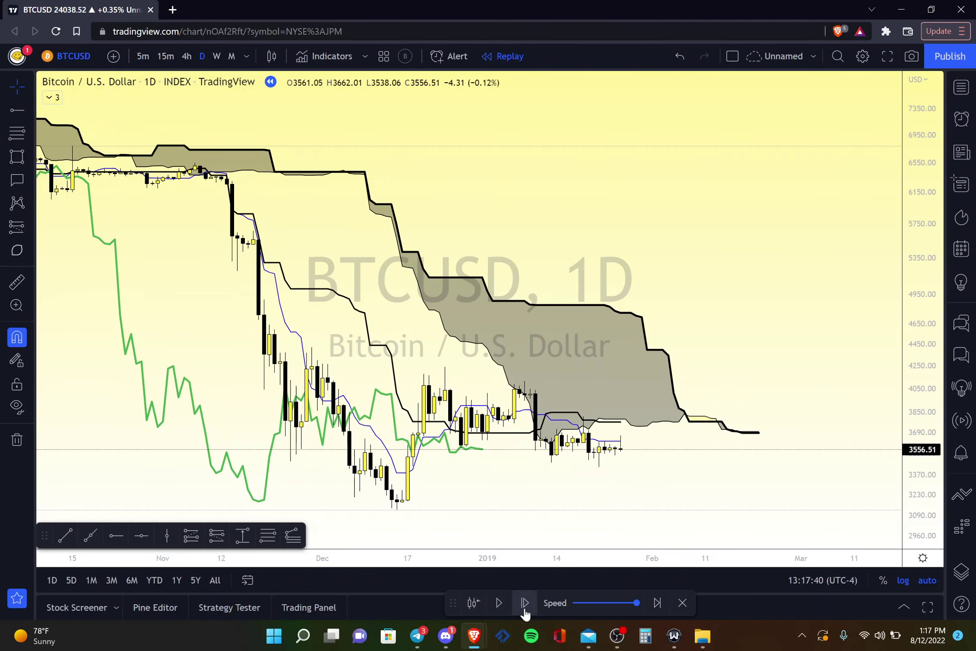
left_click(524, 610)
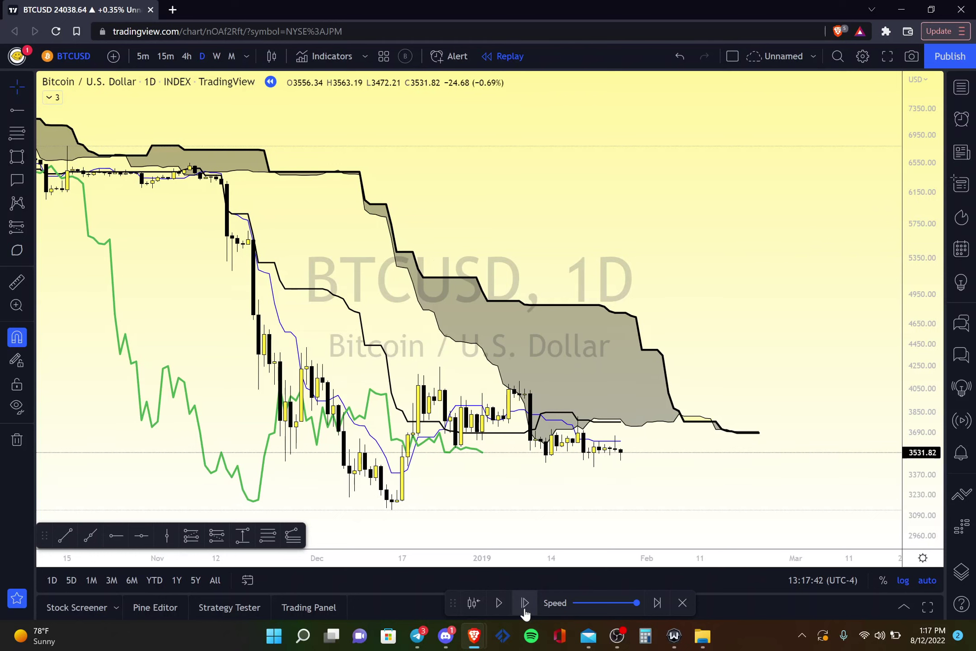
left_click(525, 610)
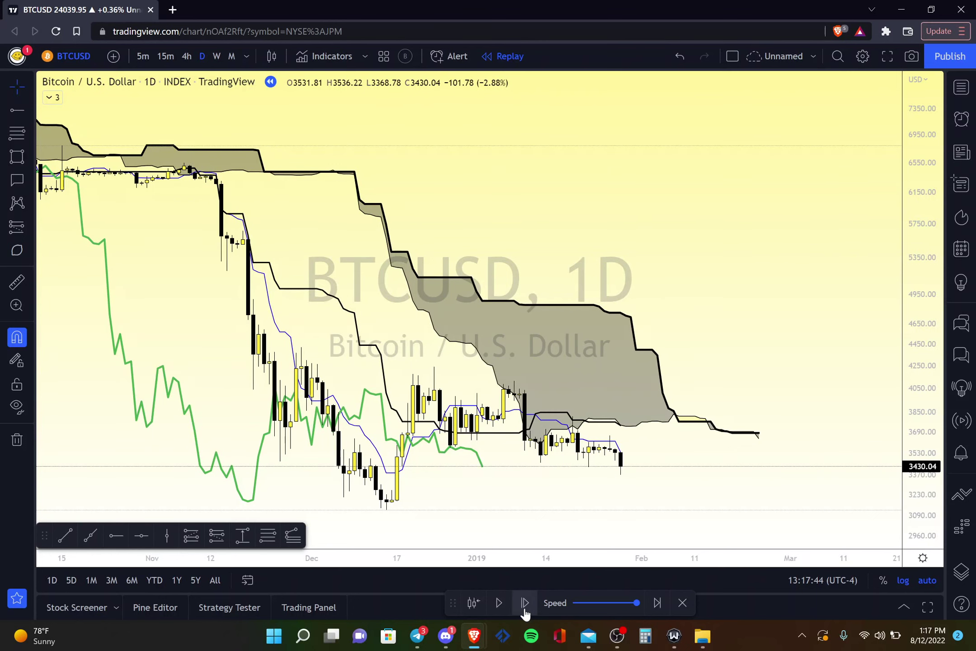
left_click(524, 610)
scroll(623, 442, "up", 3)
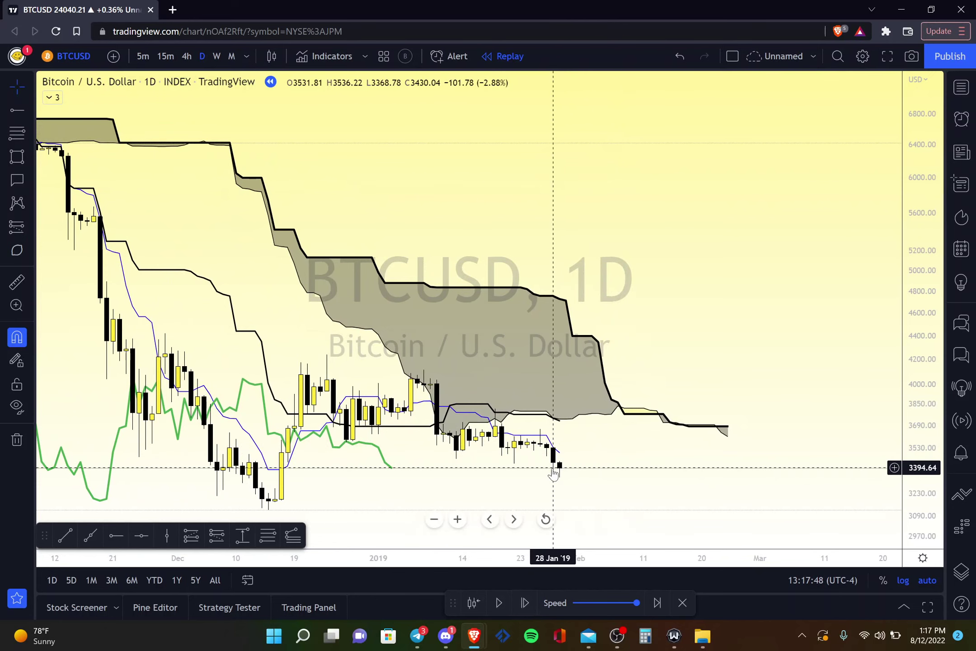
Step: Place a short position at the 28 January 2019 close of 3430.04 with its stop loss at 3744.34 near the Kijun line
left_click(28, 226)
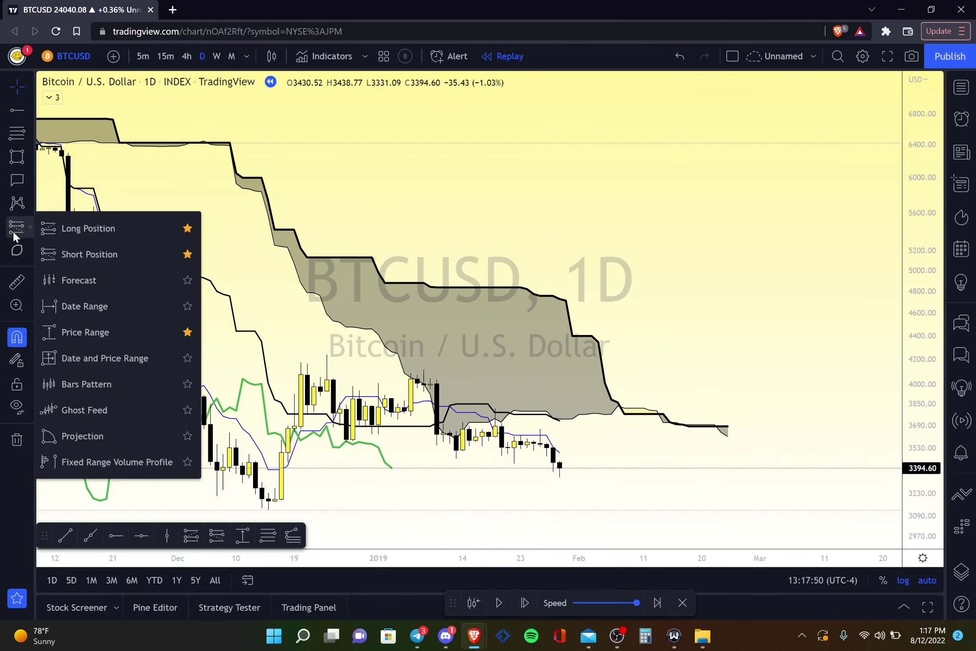
left_click(89, 254)
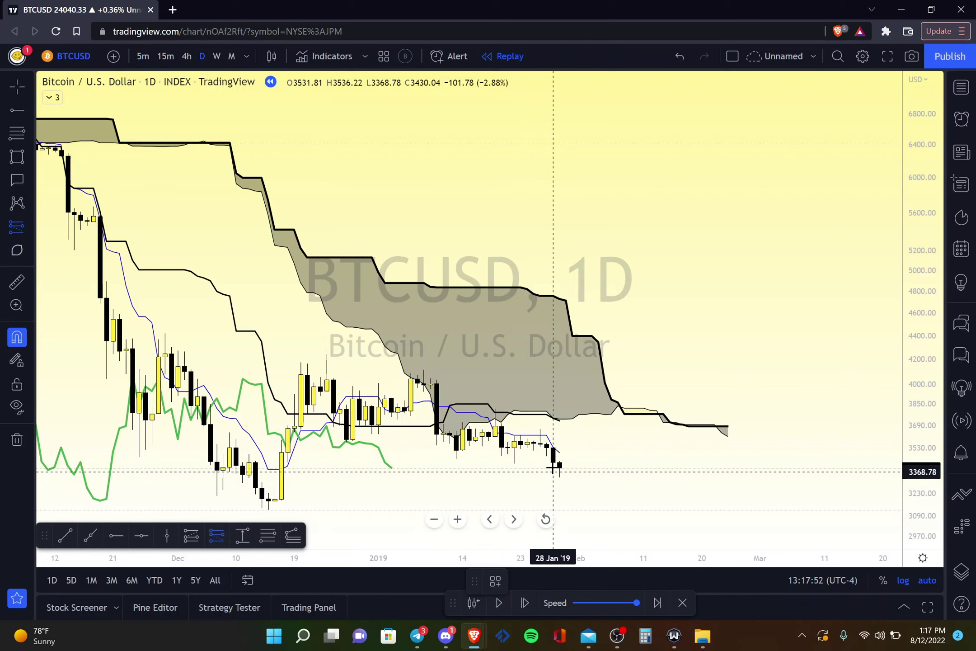
left_click(552, 463)
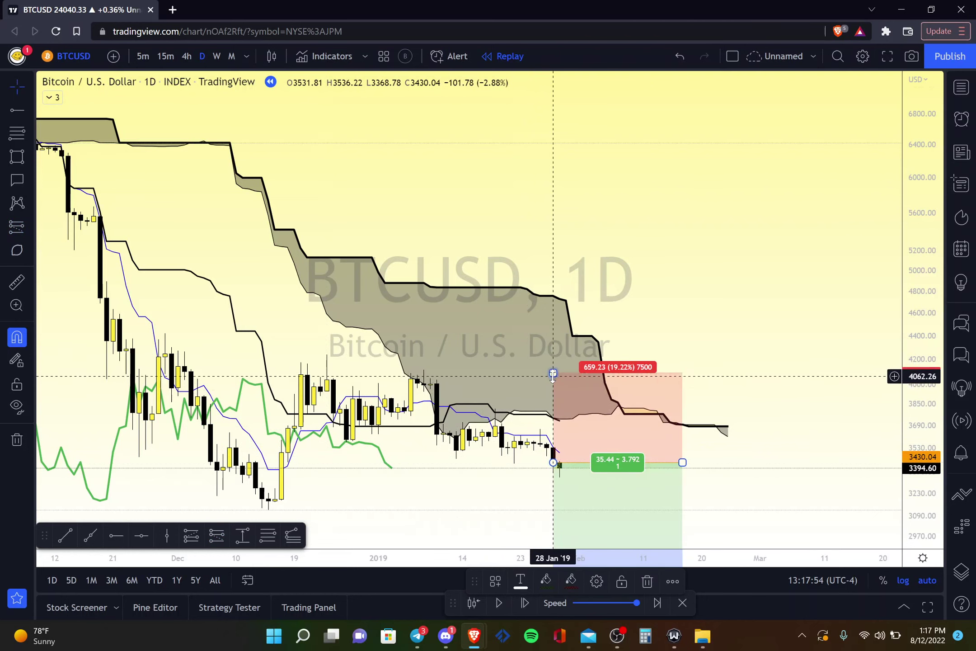
left_click_drag(622, 364, 624, 419)
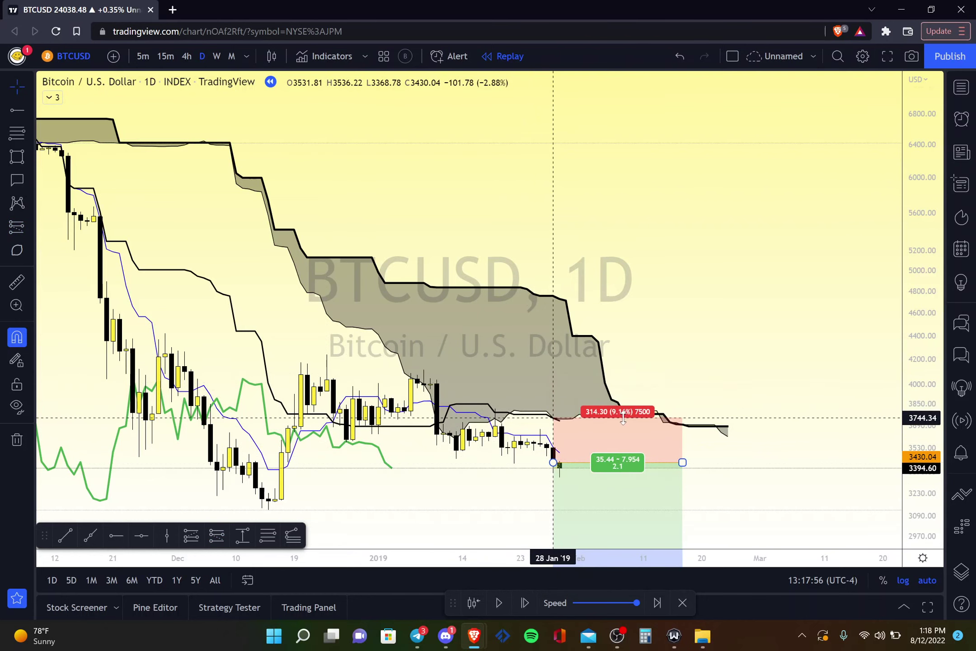
scroll(758, 477, "down", 3)
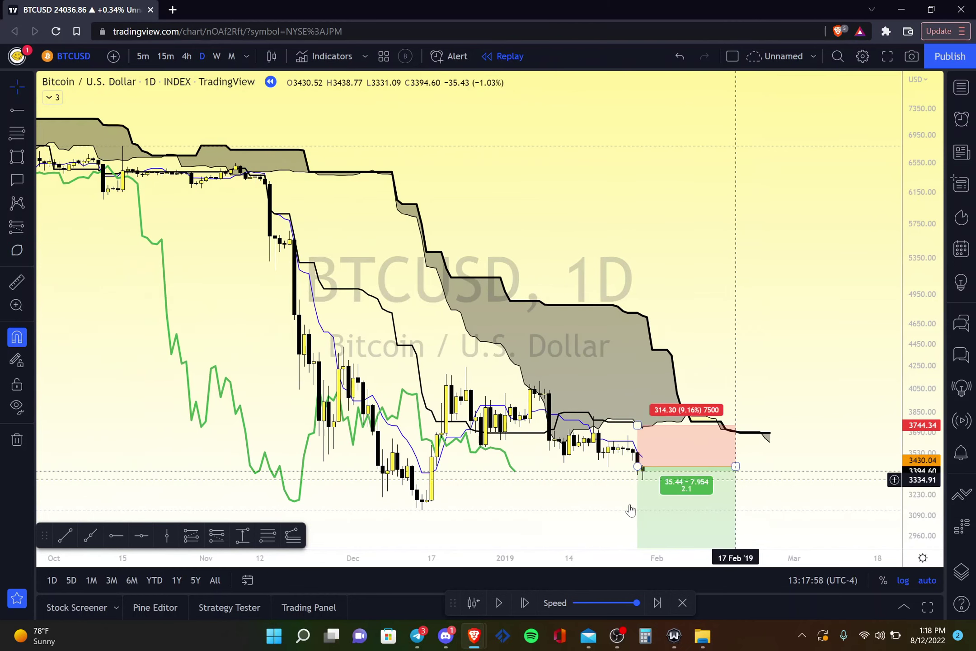
Step: Advance the replay one daily candle at a time to 6 February 2019, following the open short position
left_click(524, 602)
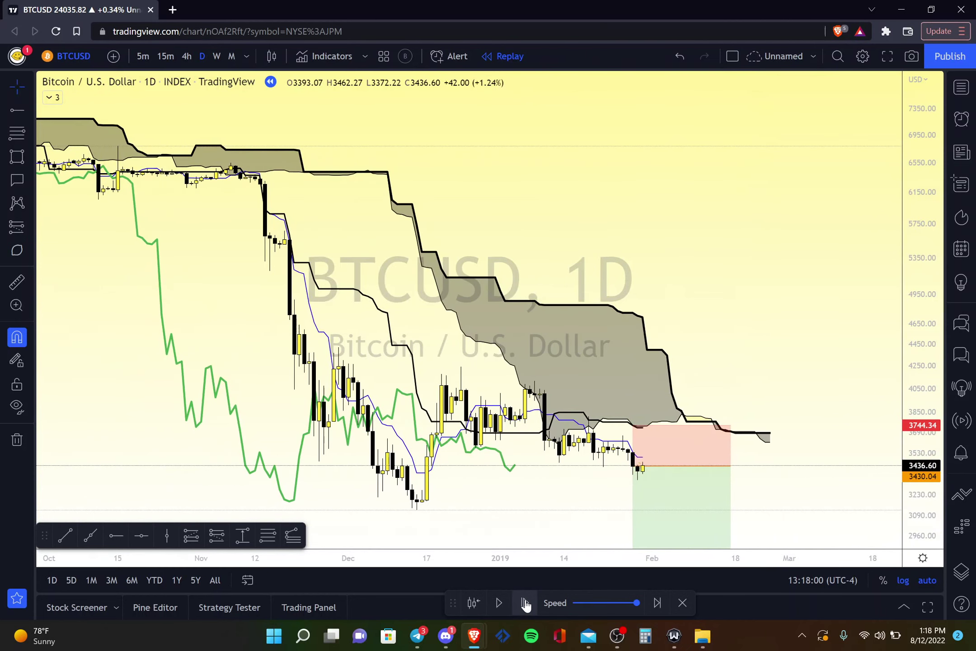
left_click(525, 603)
left_click(525, 603)
left_click(524, 602)
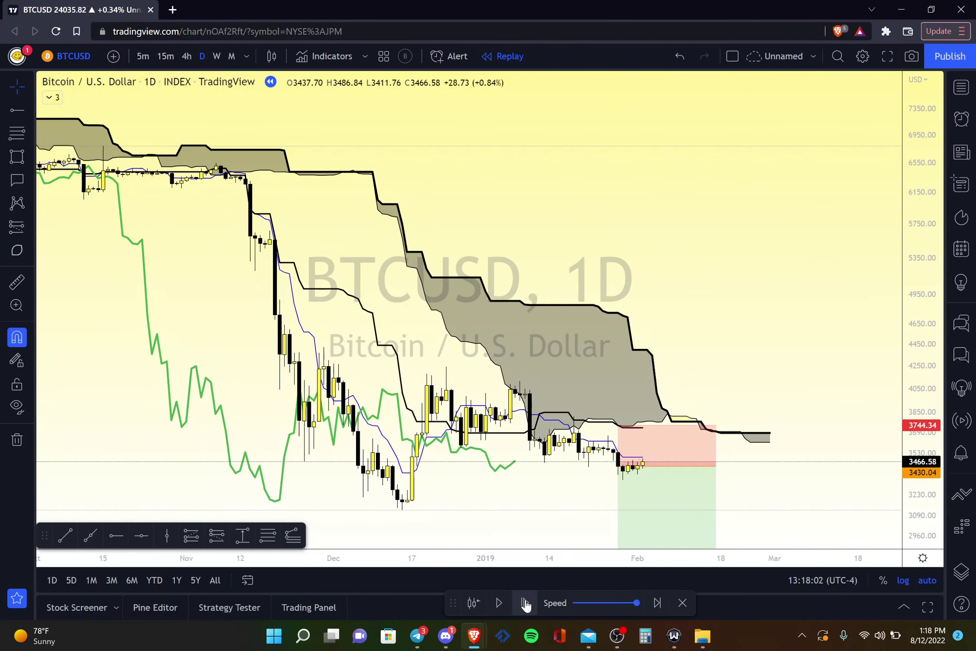
left_click(525, 602)
left_click(524, 603)
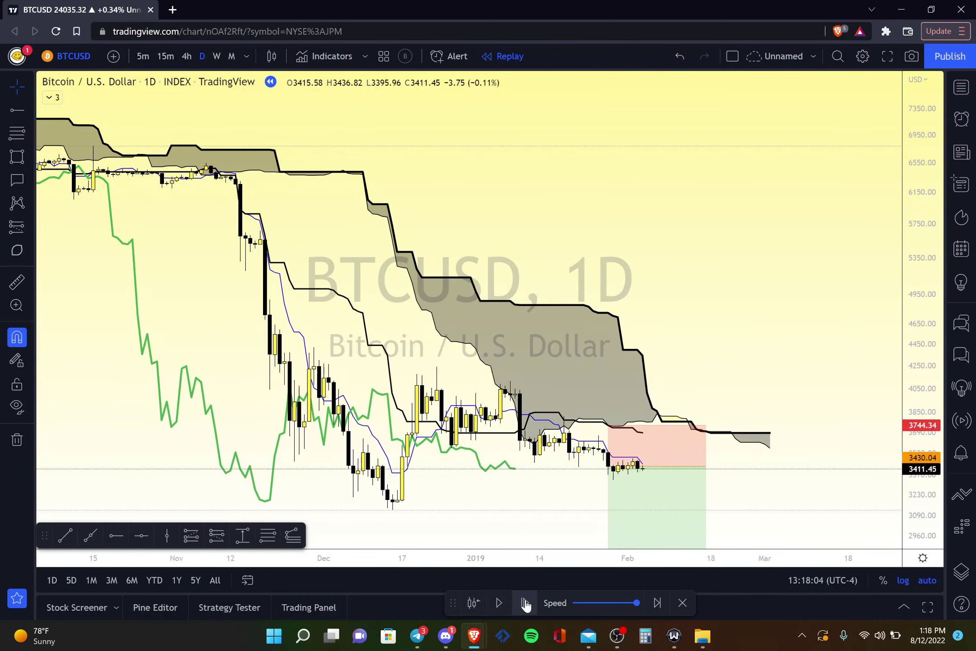
left_click(524, 603)
left_click(524, 603)
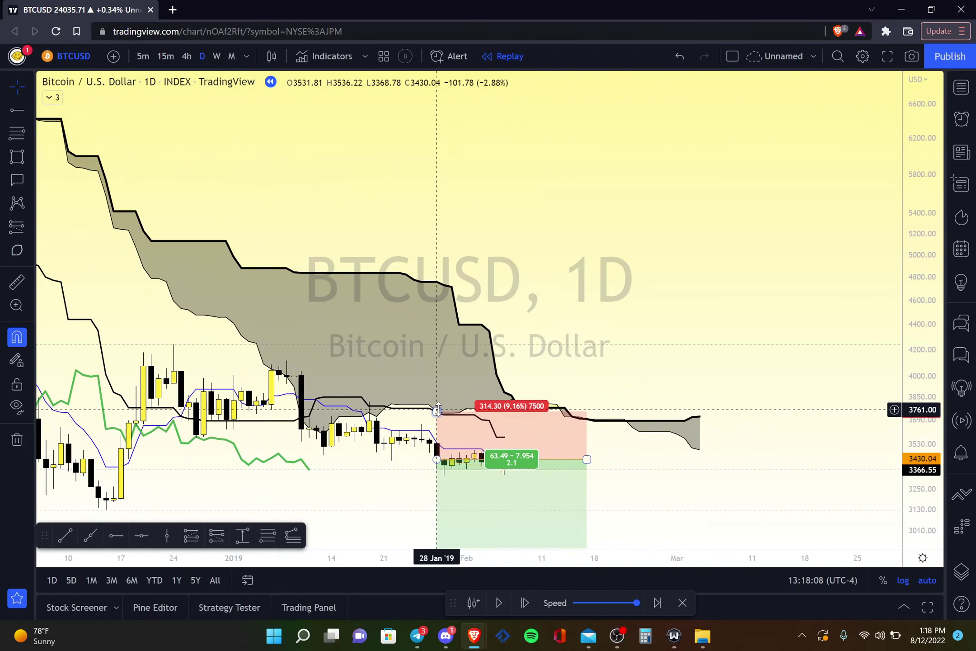
Step: Trail the short position's stop loss down to 3585.42, just above the lowered Kijun line
left_click_drag(552, 411, 556, 435)
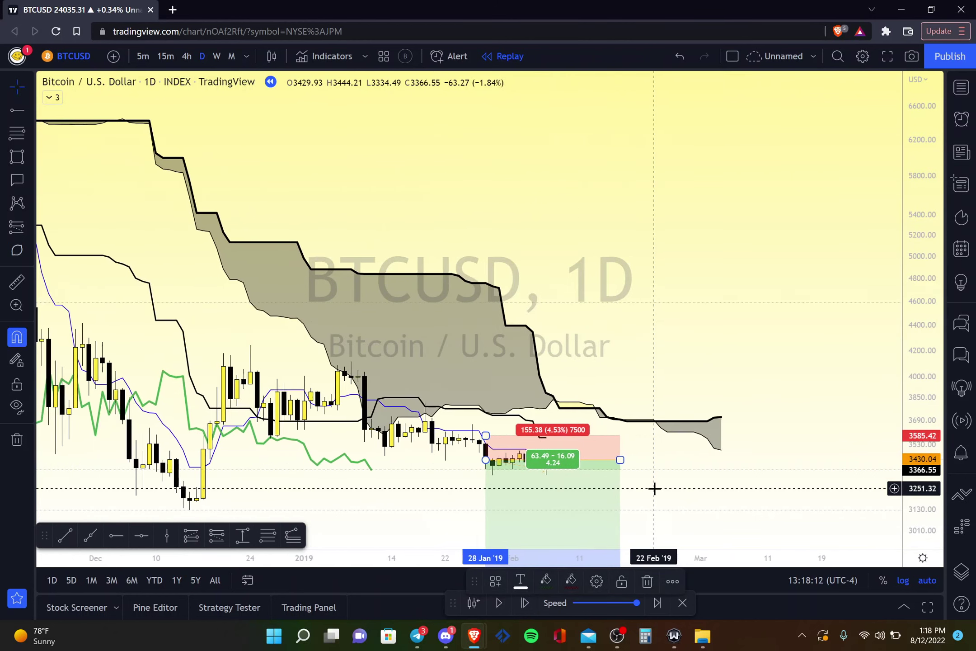
scroll(655, 488, "down", 2)
left_click(655, 488)
scroll(654, 489, "down", 2)
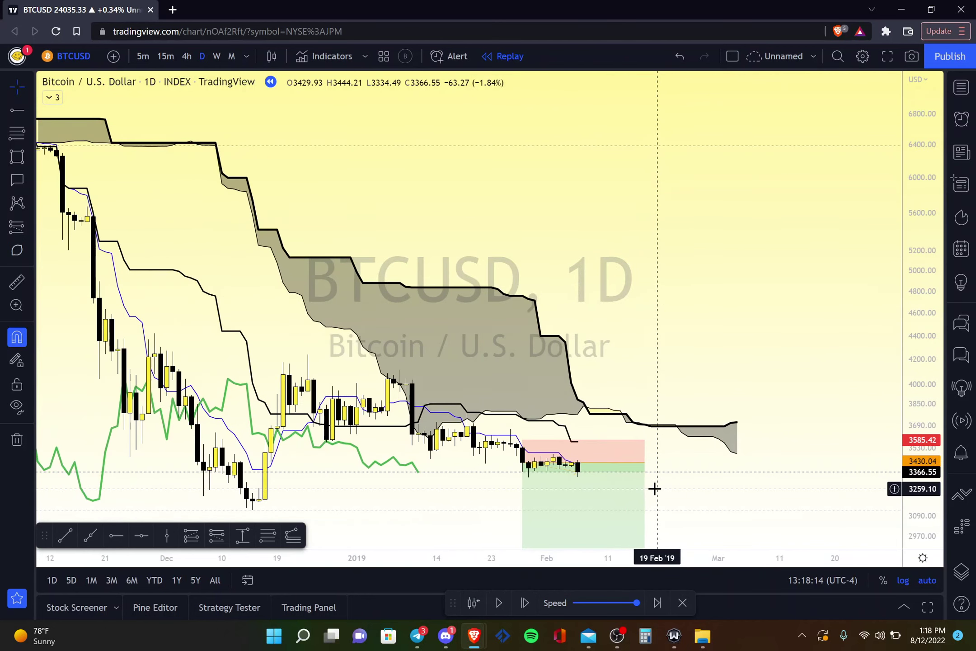
Step: Advance the replay to the 8 February 2019 candle and delete the short position from the chart
left_click(524, 606)
left_click(524, 606)
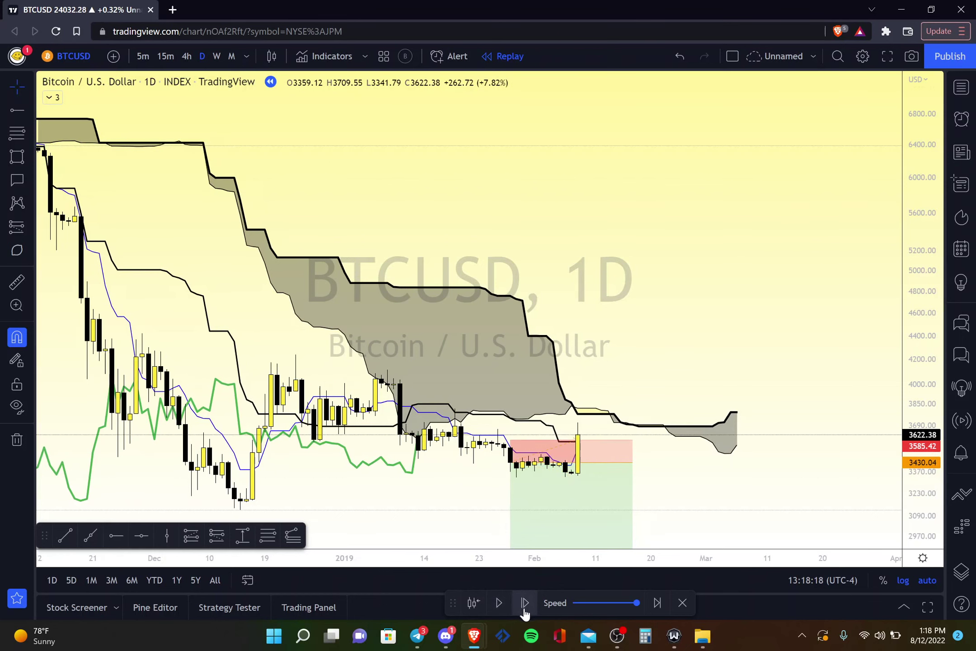
left_click(573, 482)
key("Delete")
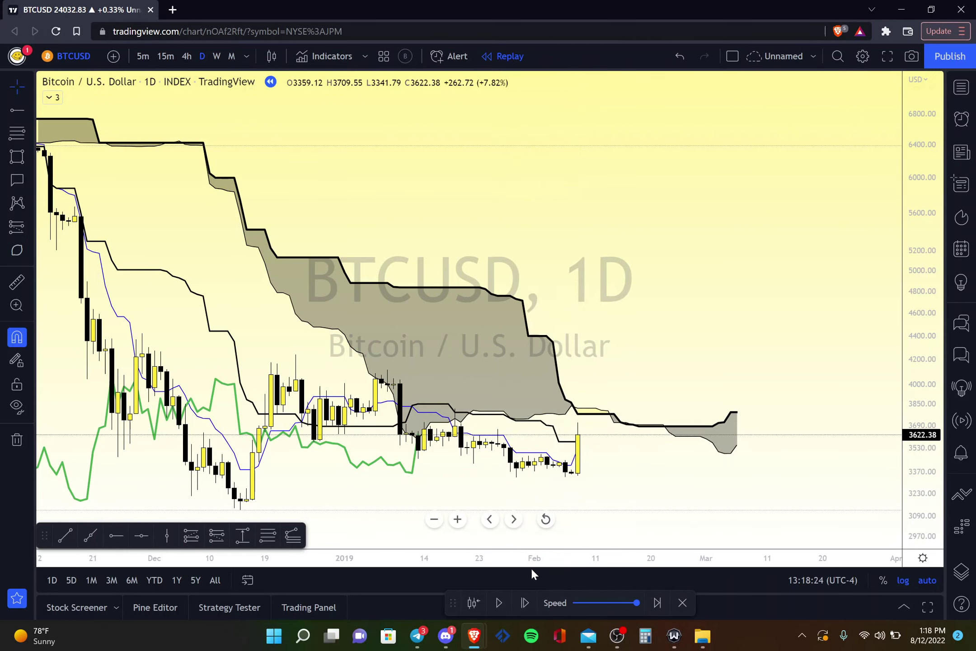
Step: Advance the replay one daily candle at a time to 17 February 2019, checking price against the Kijun line and cloud
left_click(524, 604)
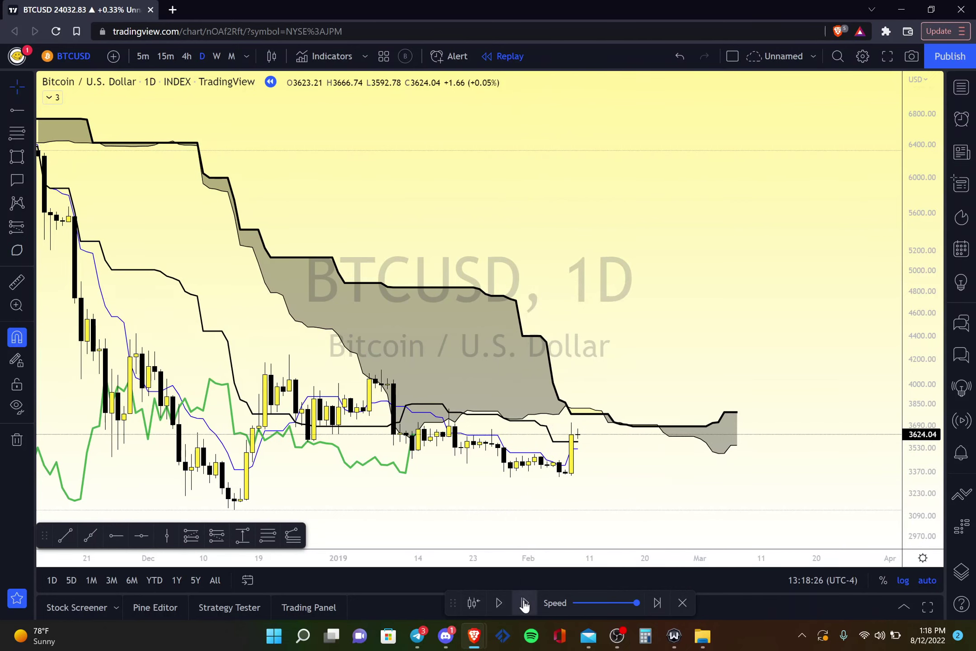
left_click(524, 604)
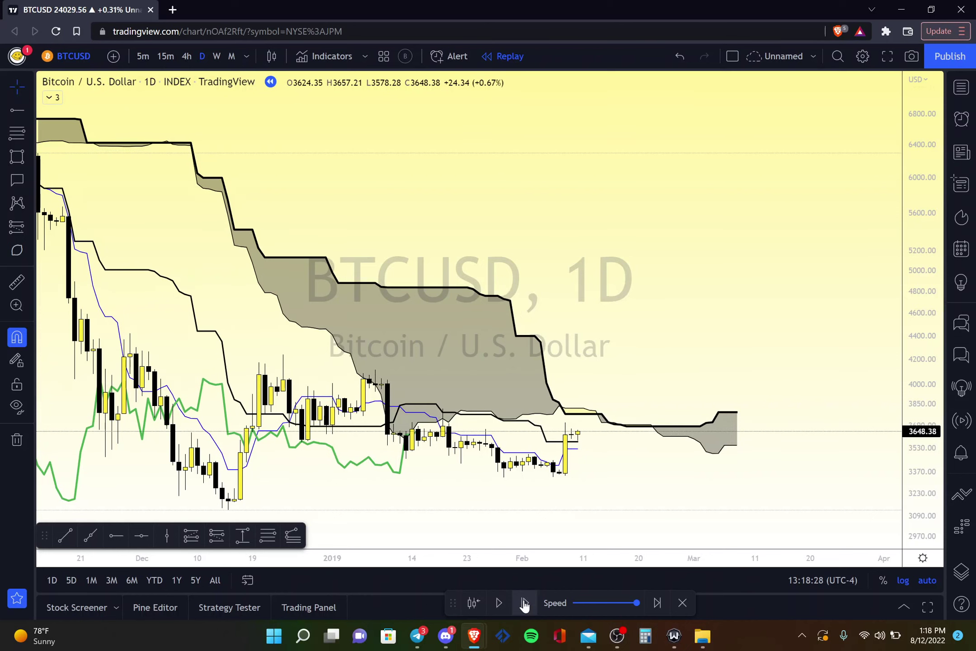
left_click(524, 604)
left_click(524, 604)
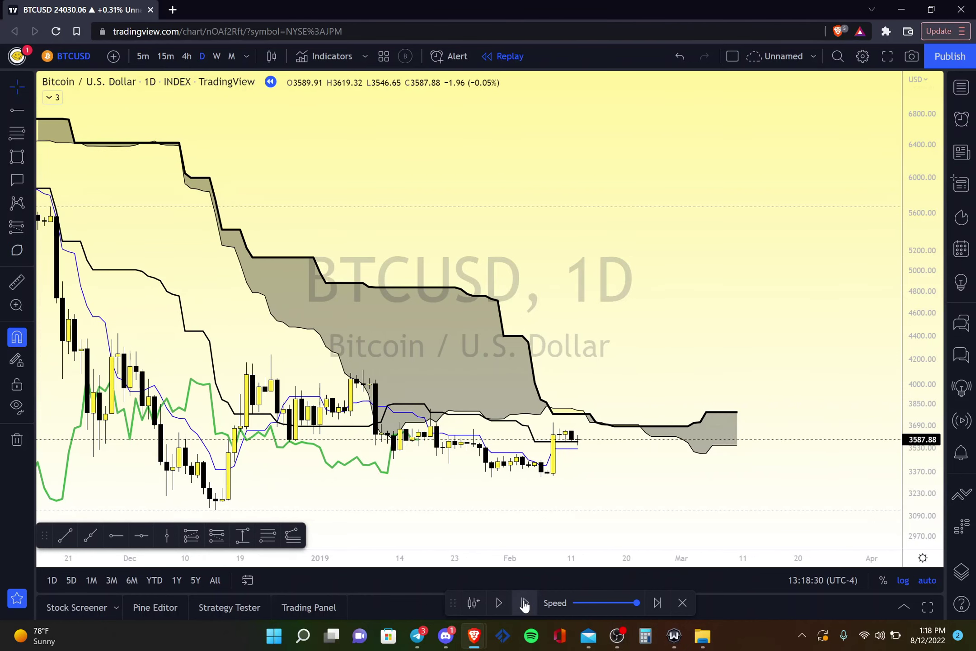
left_click(524, 604)
left_click(524, 604)
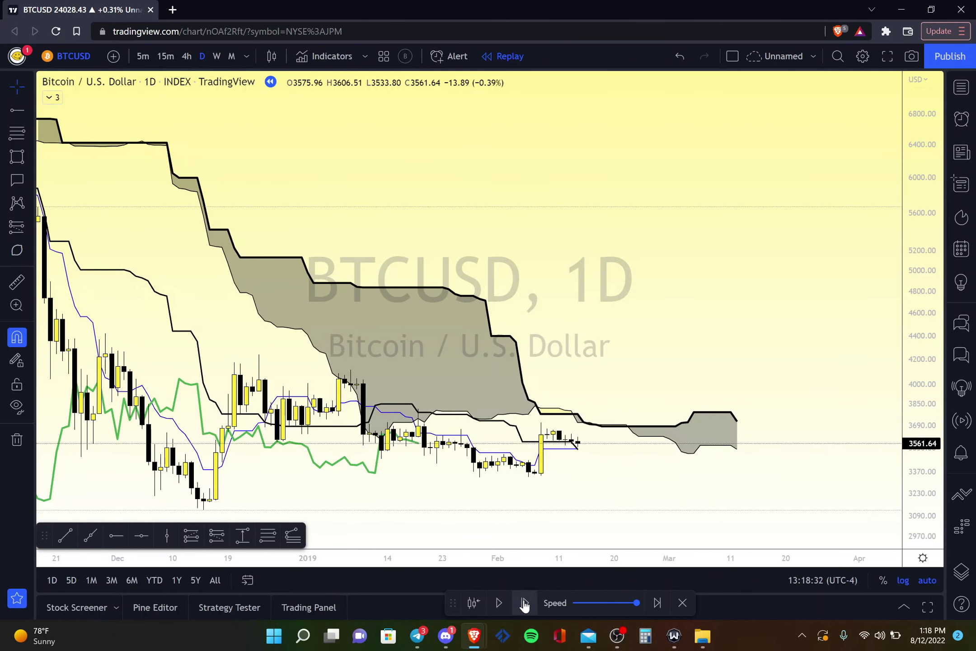
left_click(524, 603)
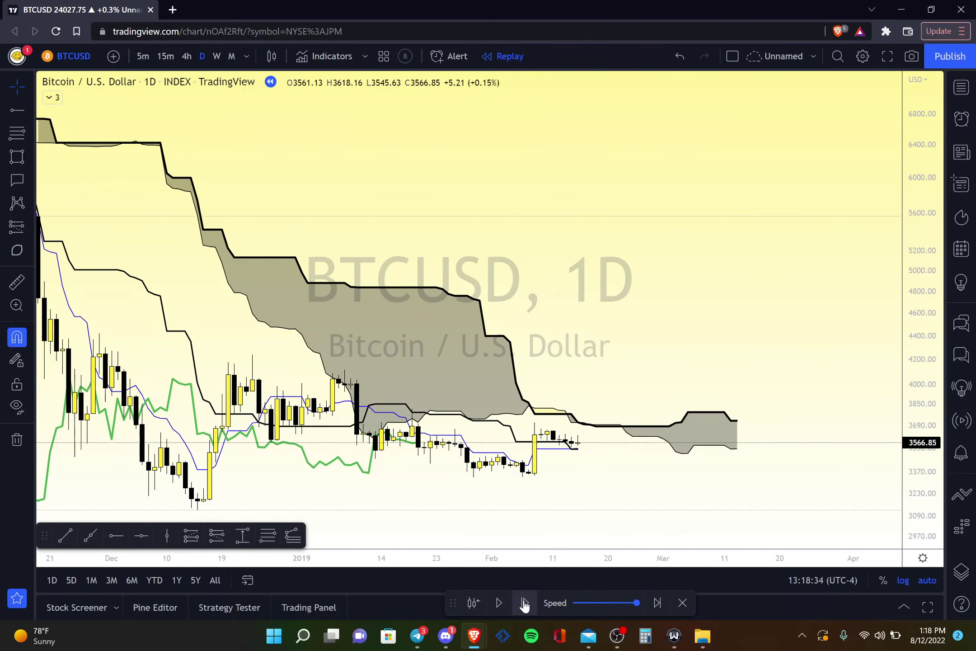
left_click(525, 604)
left_click(524, 604)
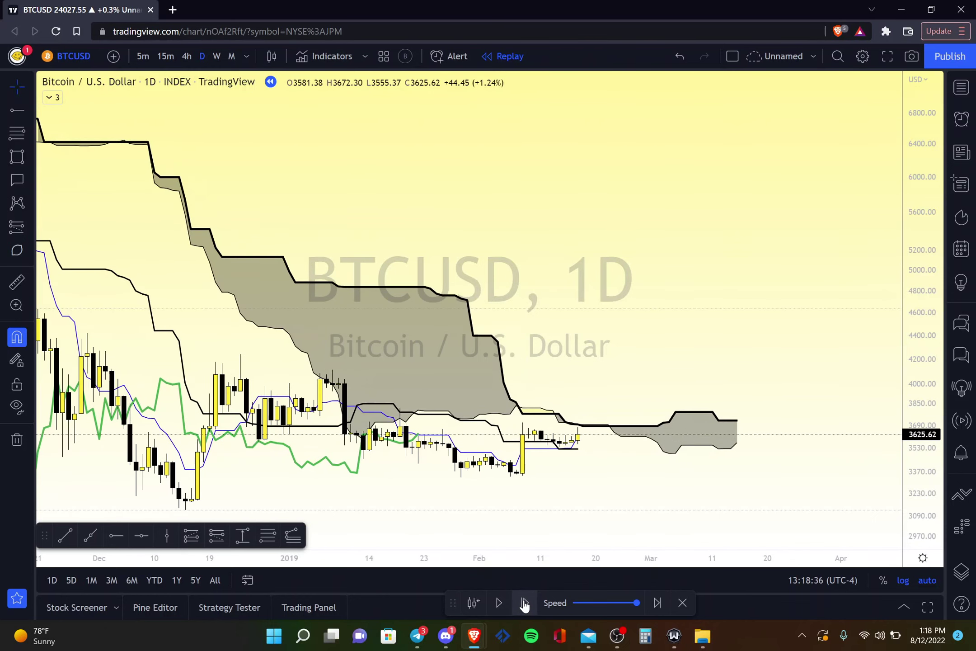
Step: Advance the replay one daily candle at a time to 23 February 2019 and examine price against the cloud for a long setup
left_click(524, 604)
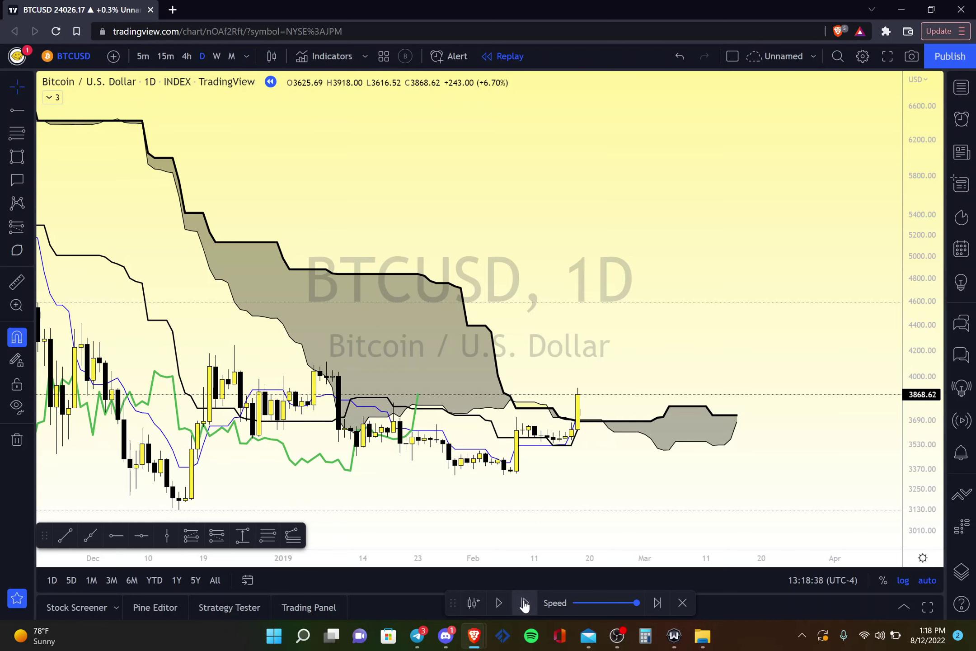
left_click(524, 604)
left_click(524, 604)
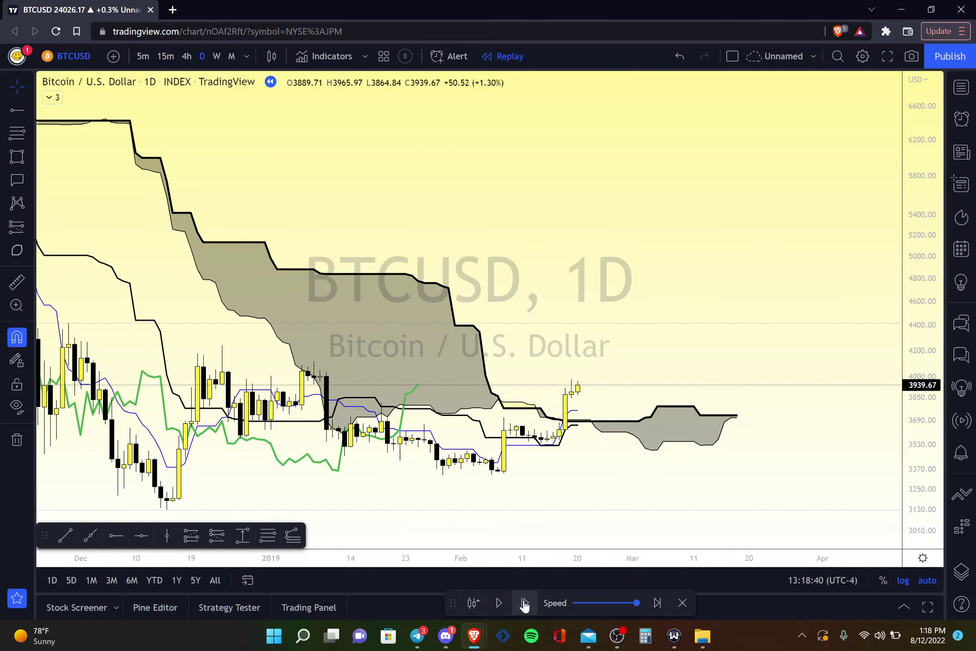
left_click(524, 604)
left_click(524, 603)
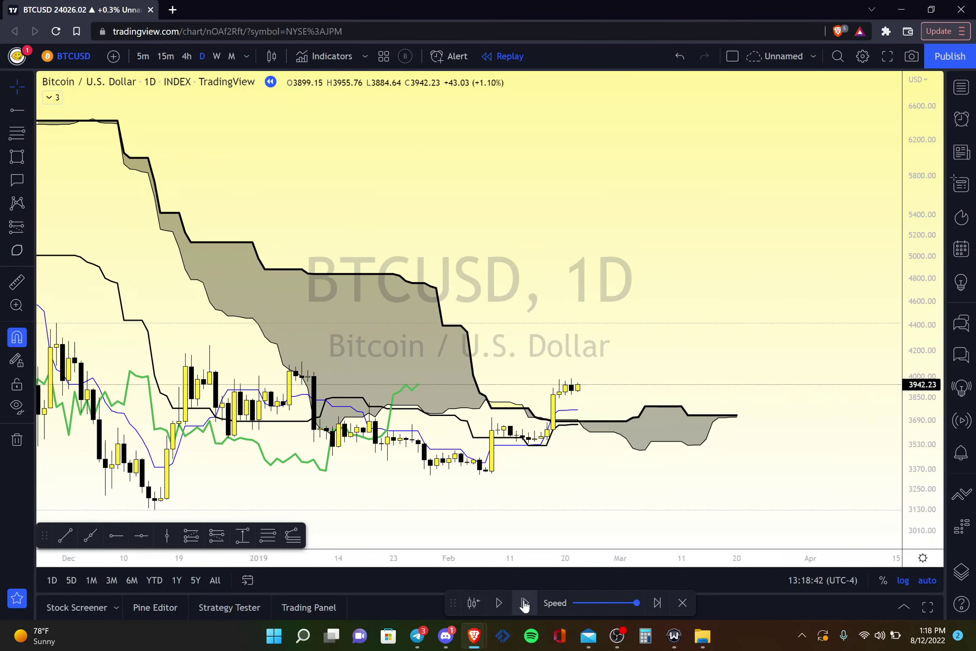
left_click(525, 603)
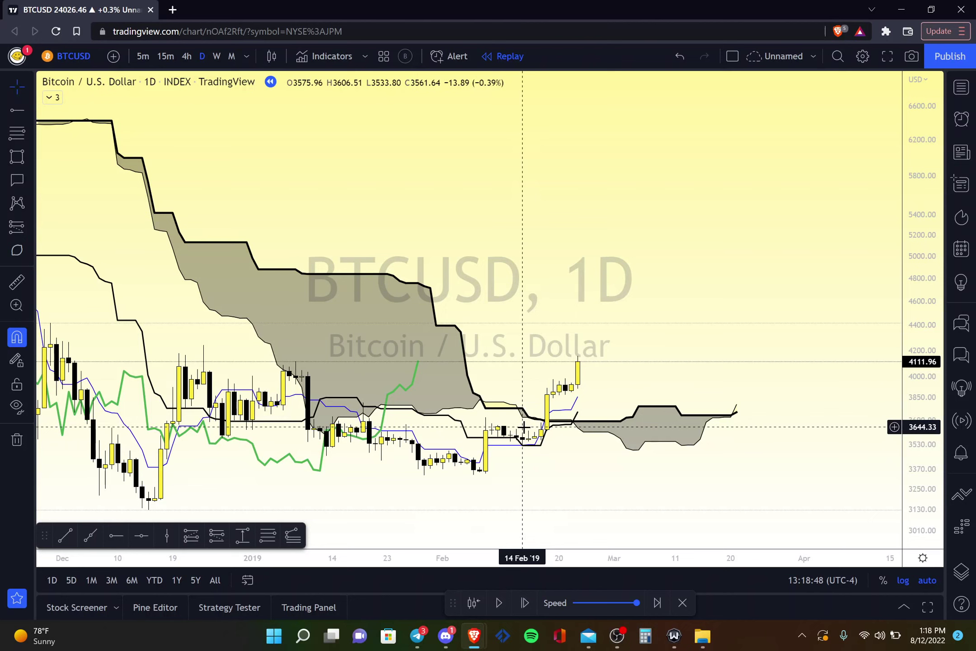
scroll(523, 427, "down", 1)
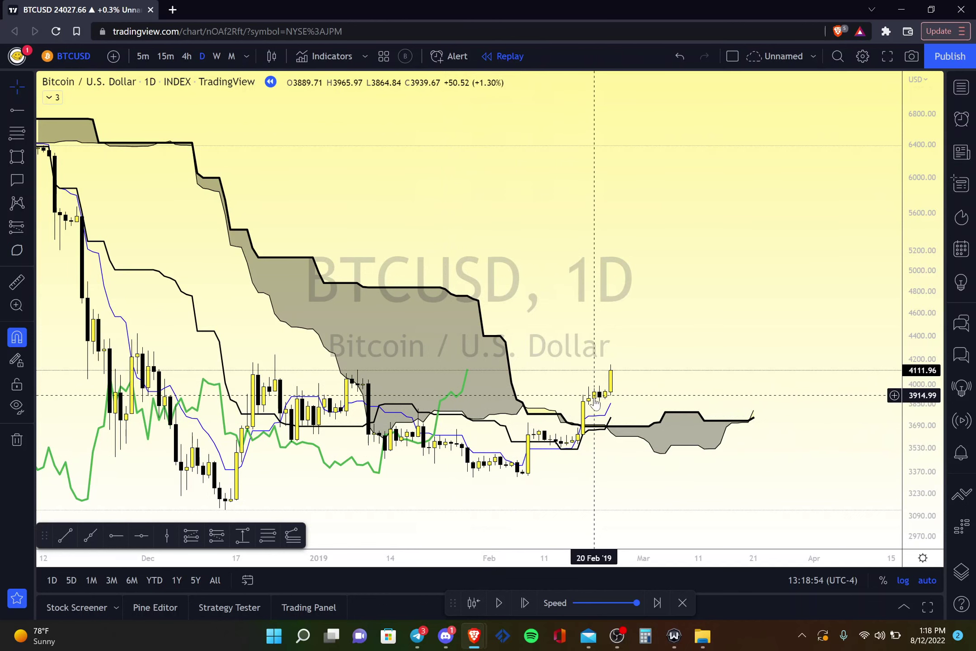
scroll(767, 434, "up", 1)
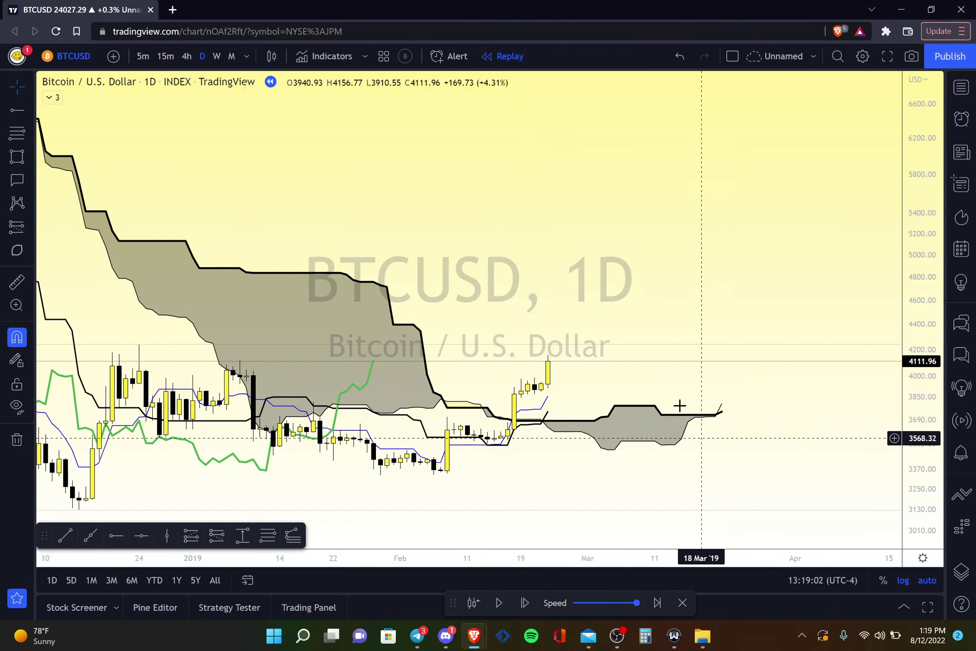
Step: Place a long position at the 23 February 2019 candle's close of 4111.96
left_click(18, 236)
left_click(82, 227)
left_click(548, 364)
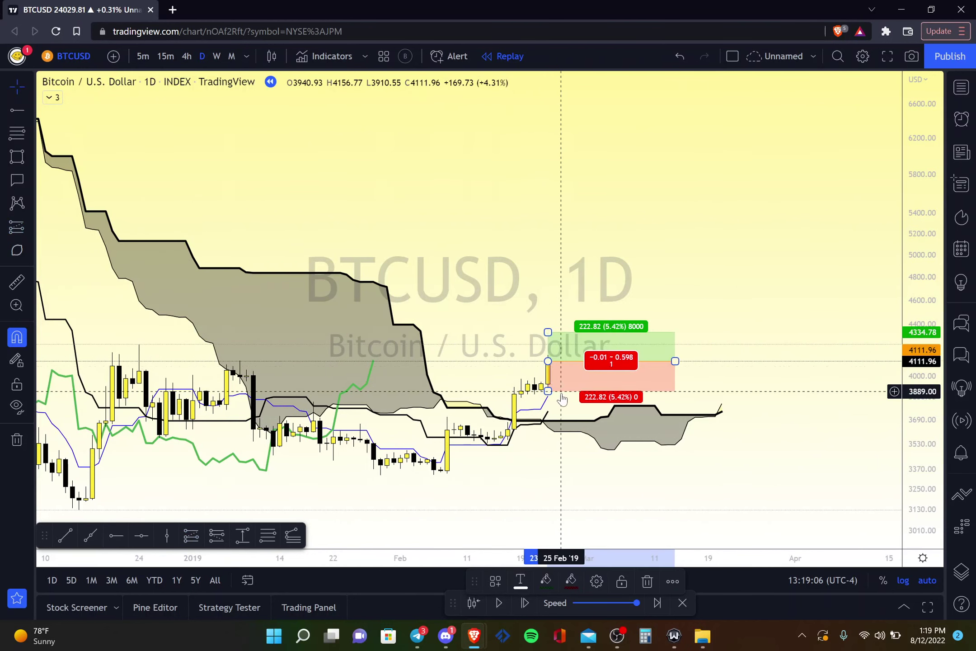
Step: Lower the long position's stop level to about 3716 and advance the daily replay bar by bar to 27 February 2019
left_click_drag(548, 392, 591, 415)
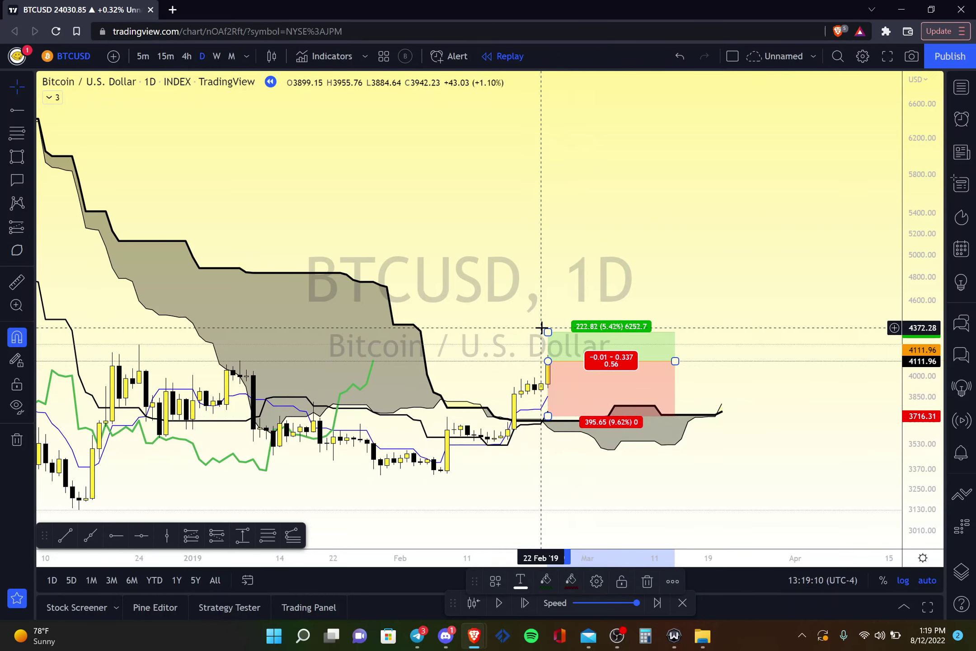
left_click(660, 515)
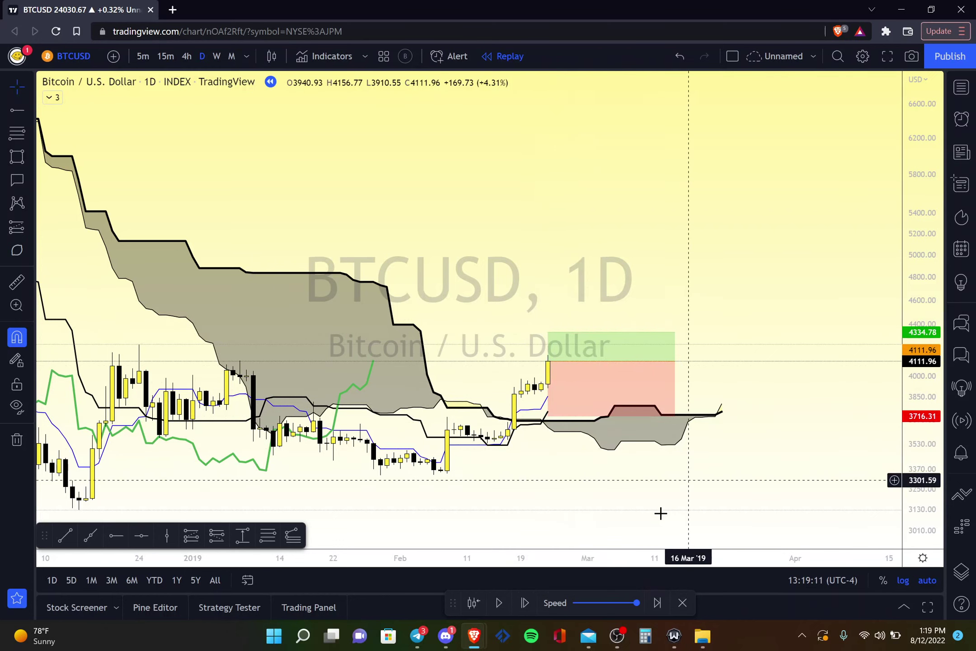
left_click(526, 605)
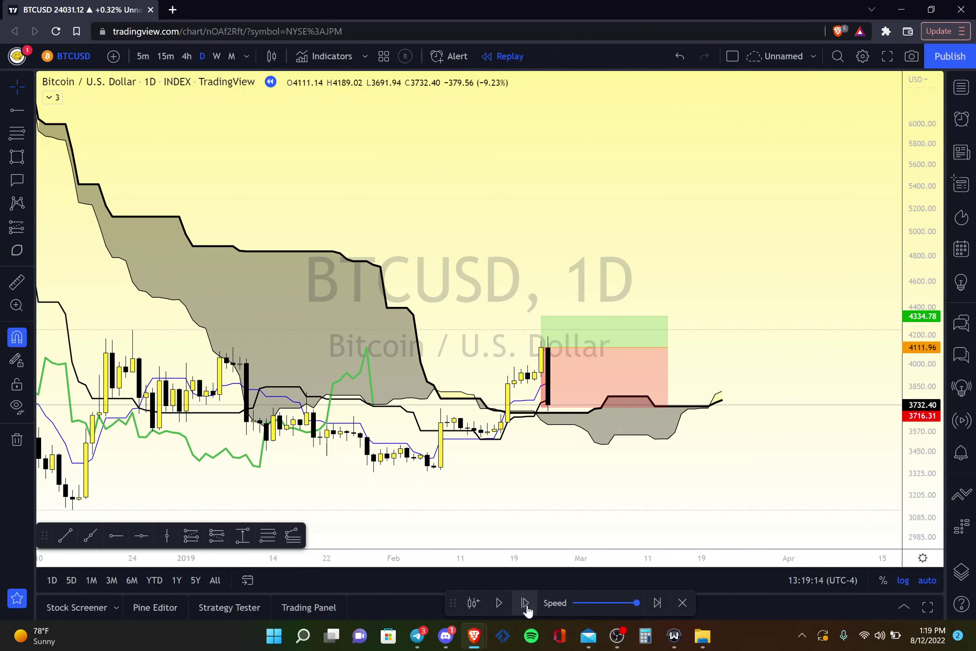
left_click(526, 606)
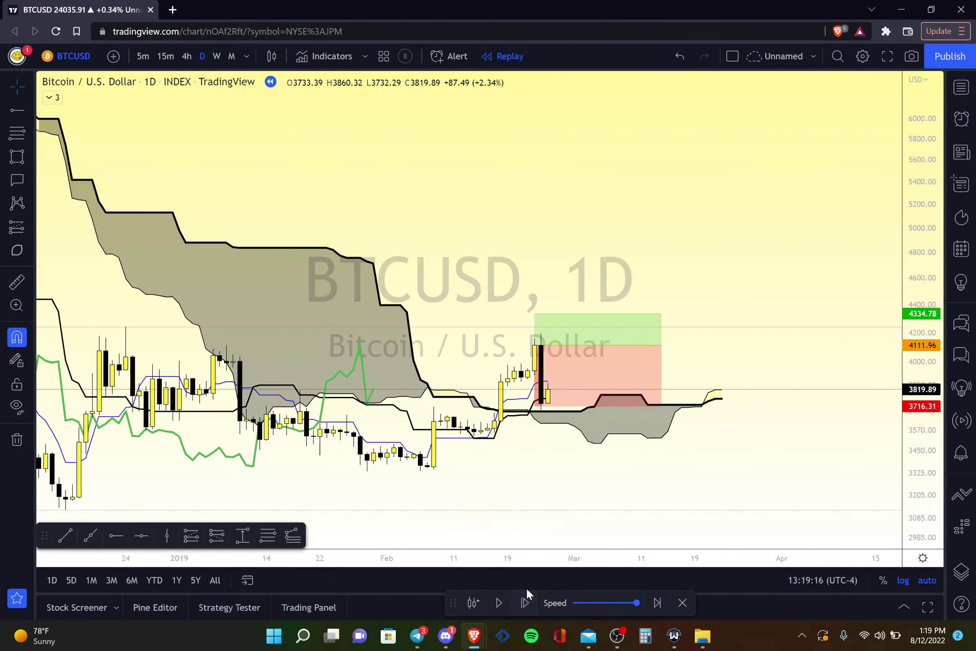
left_click(526, 602)
left_click(525, 602)
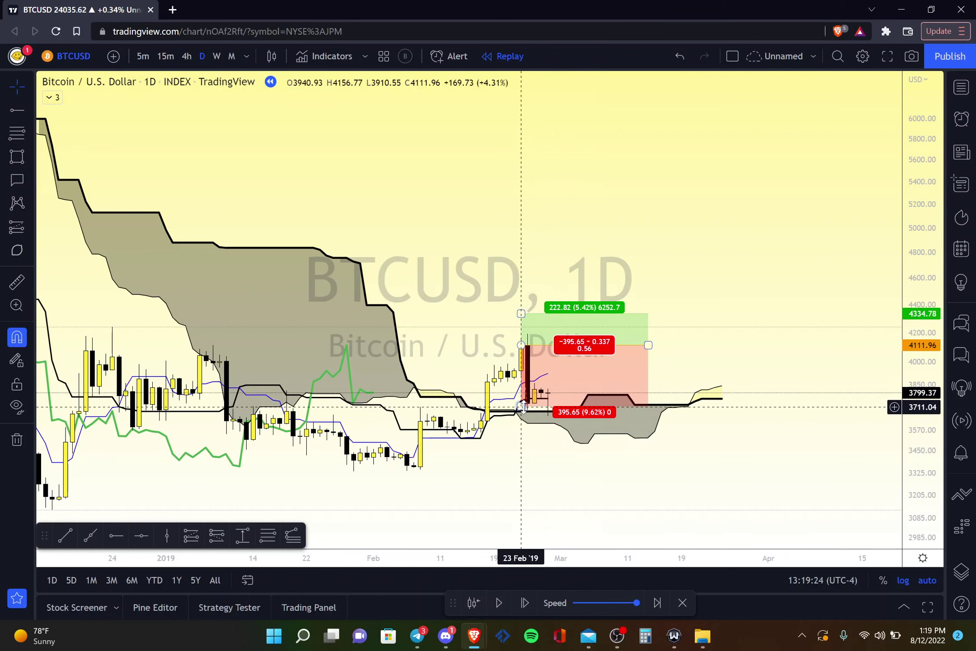
Step: Lower the long position's stop to about 3512, below the cloud, and advance the replay bar by bar to 30 March 2019
mouse_move(522, 406)
left_mouse_down()
mouse_move(536, 453)
mouse_move(541, 439)
left_mouse_up()
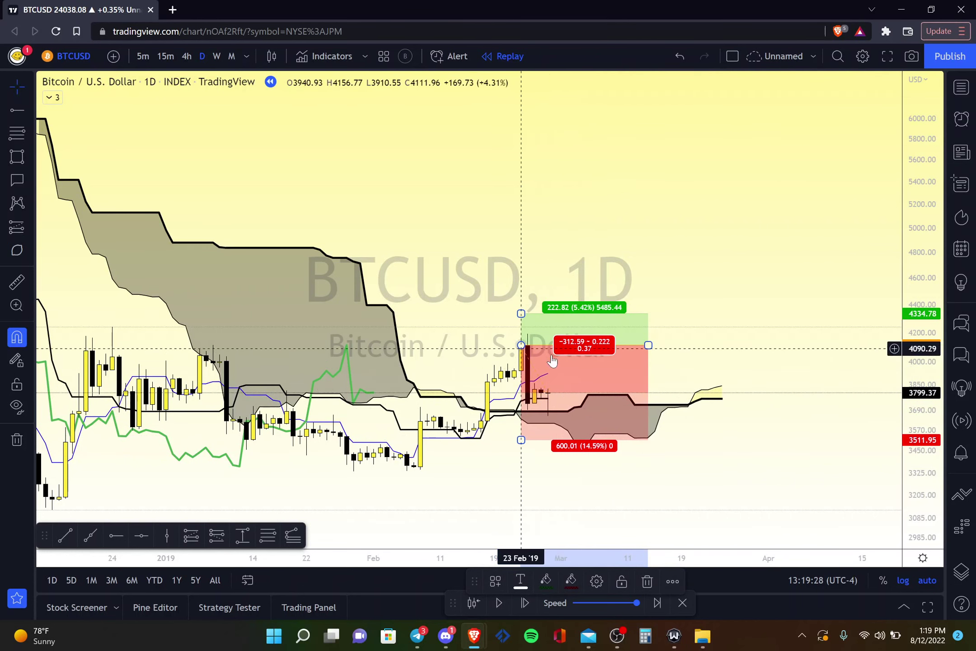
left_click(525, 611)
left_click(525, 610)
left_click(524, 603)
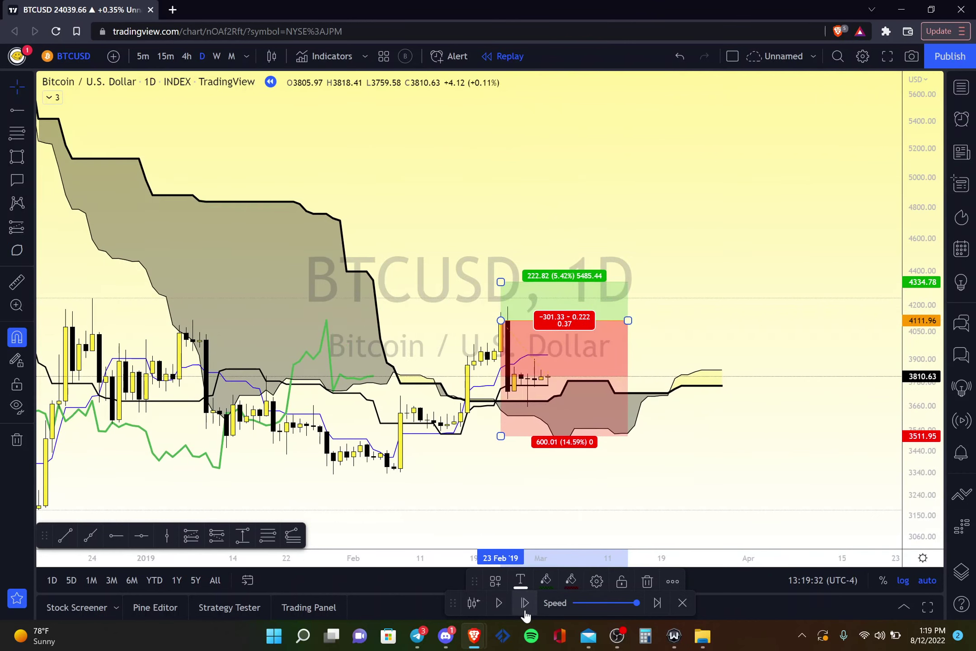
left_click(524, 603)
left_click(525, 603)
left_click(525, 603)
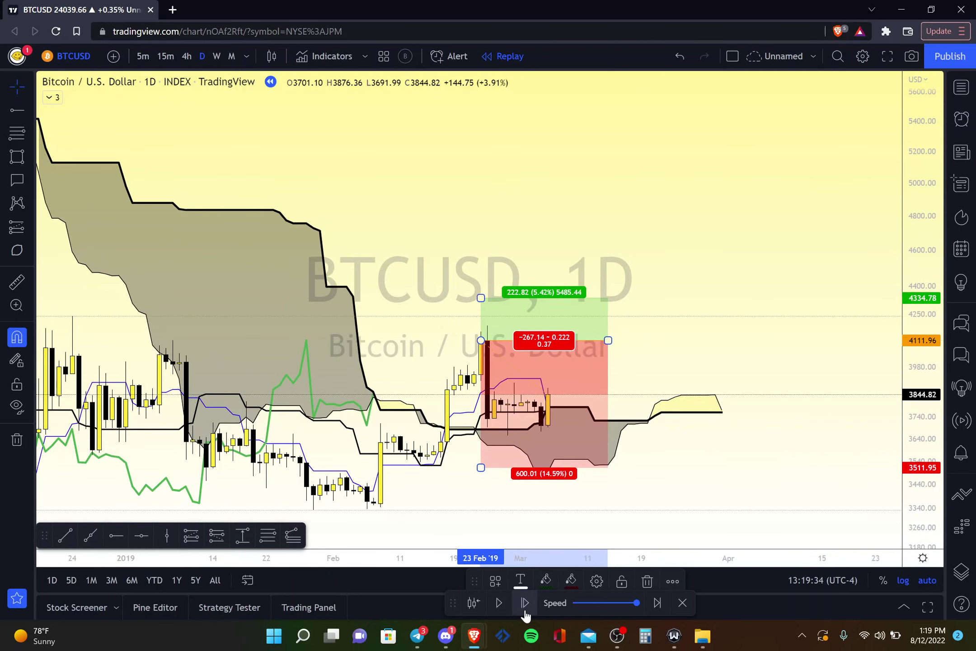
left_click(525, 603)
left_click(525, 603)
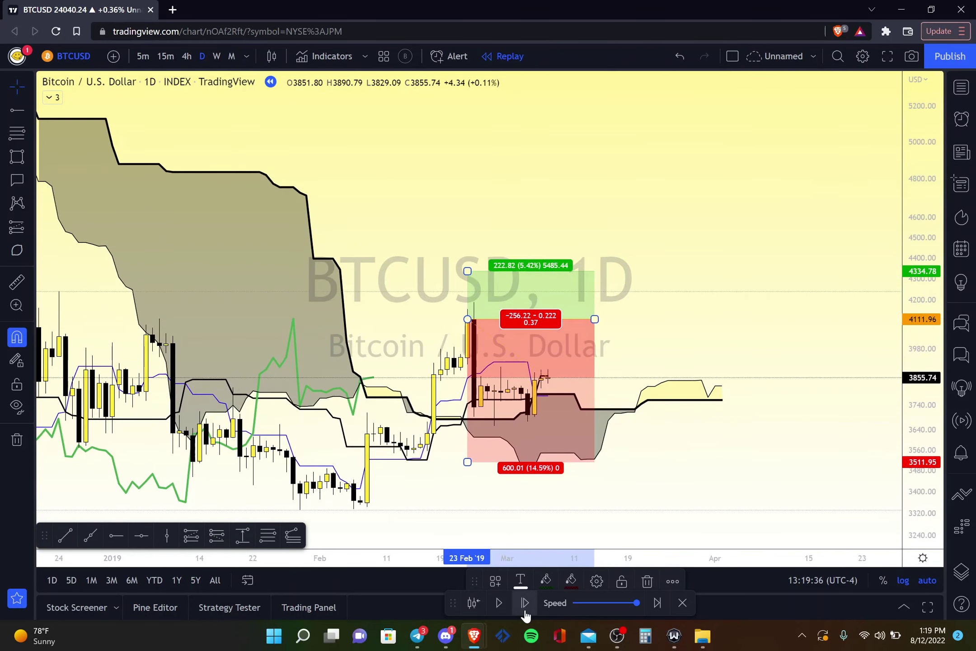
left_click(525, 611)
left_click(524, 611)
left_click(525, 611)
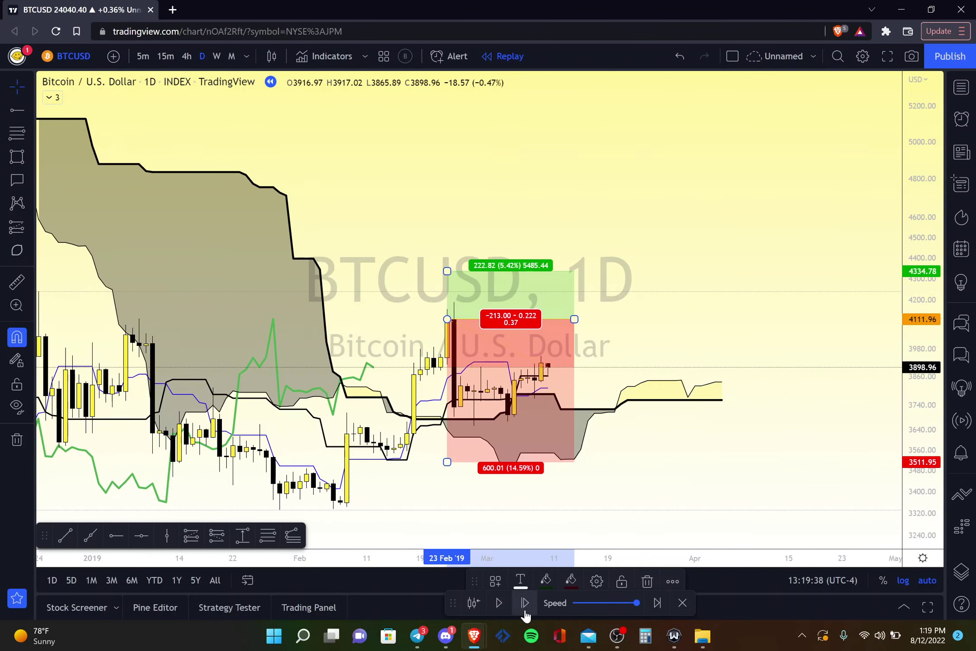
left_click(525, 611)
left_click(525, 611)
left_click(525, 611)
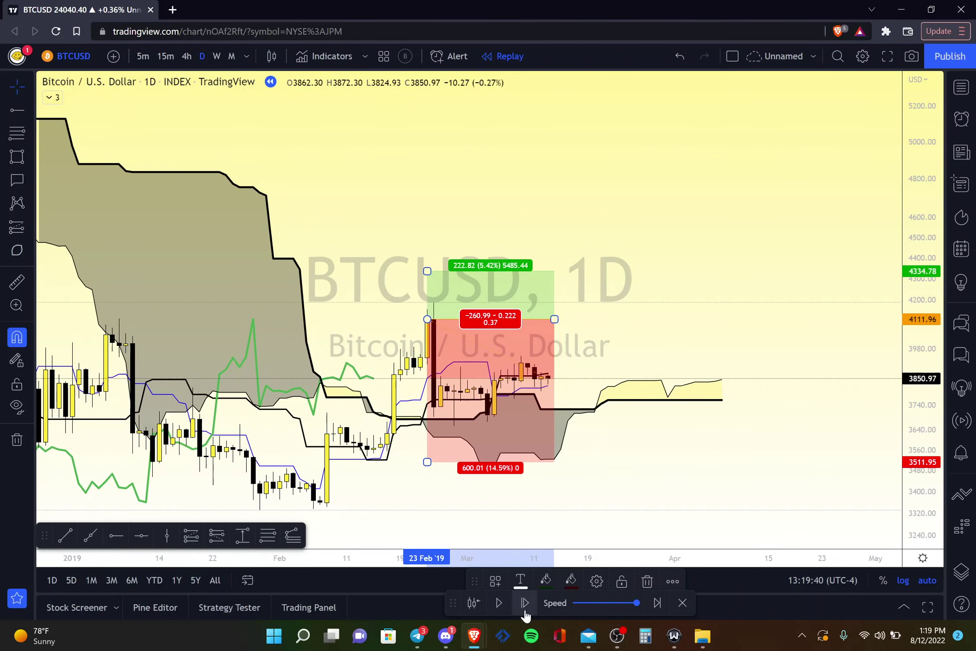
left_click(525, 611)
left_click(525, 611)
left_click(525, 611)
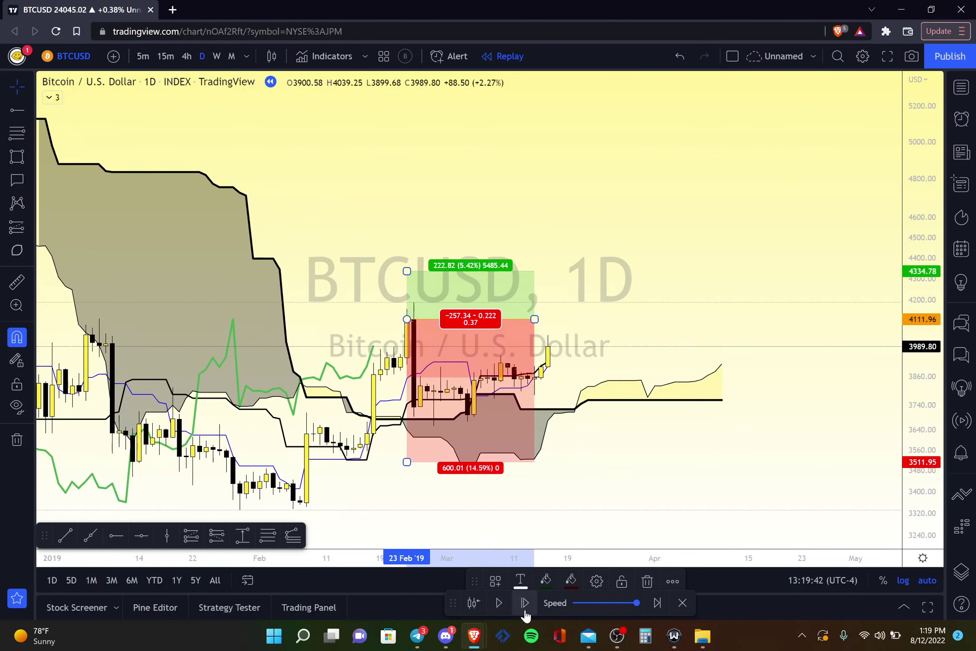
left_click(524, 611)
left_click(525, 611)
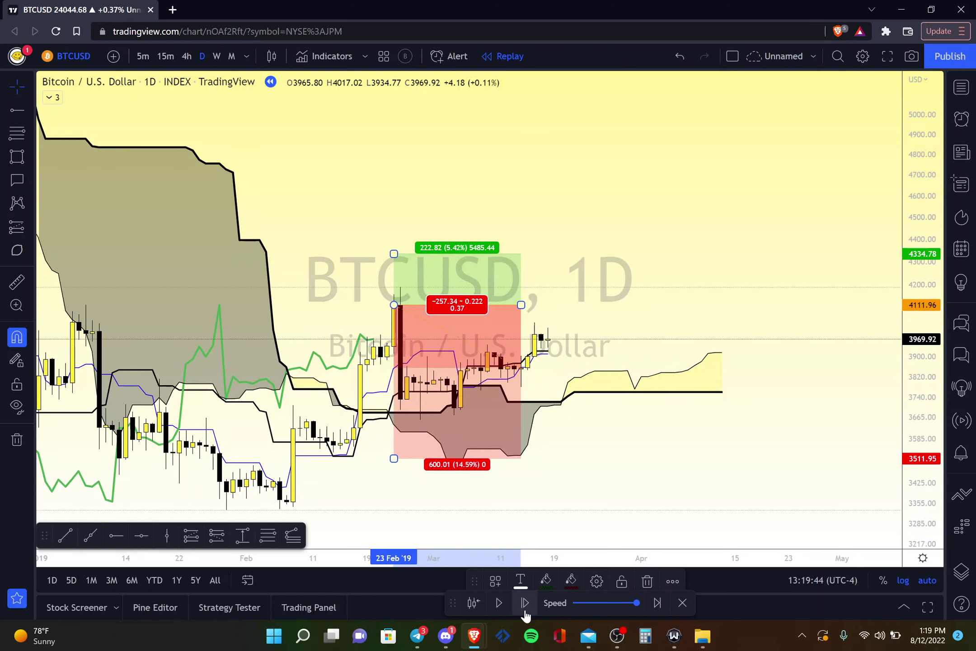
left_click(525, 611)
left_click(524, 611)
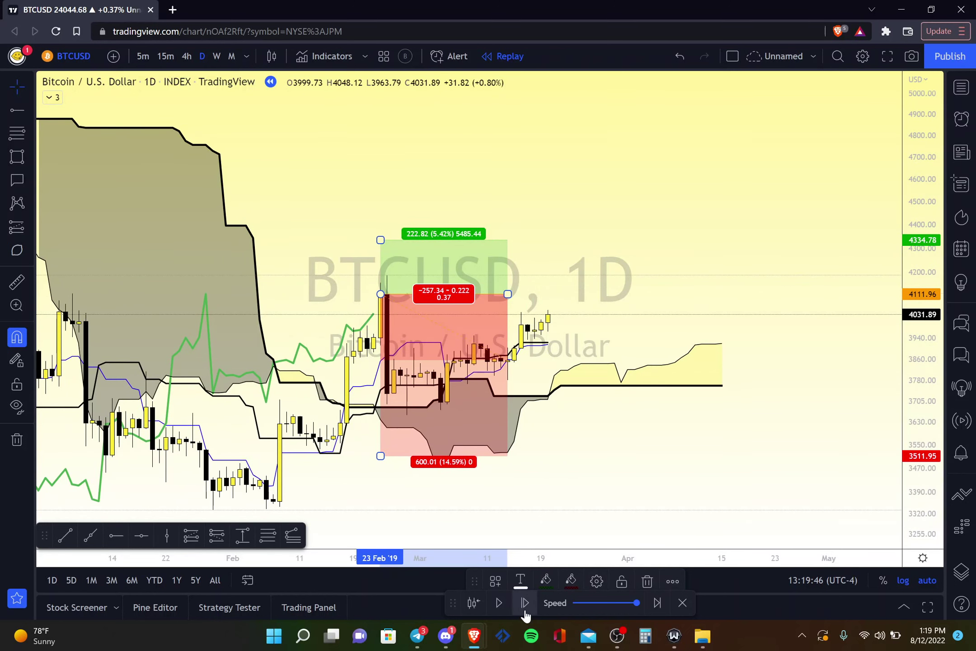
left_click(525, 611)
left_click(525, 611)
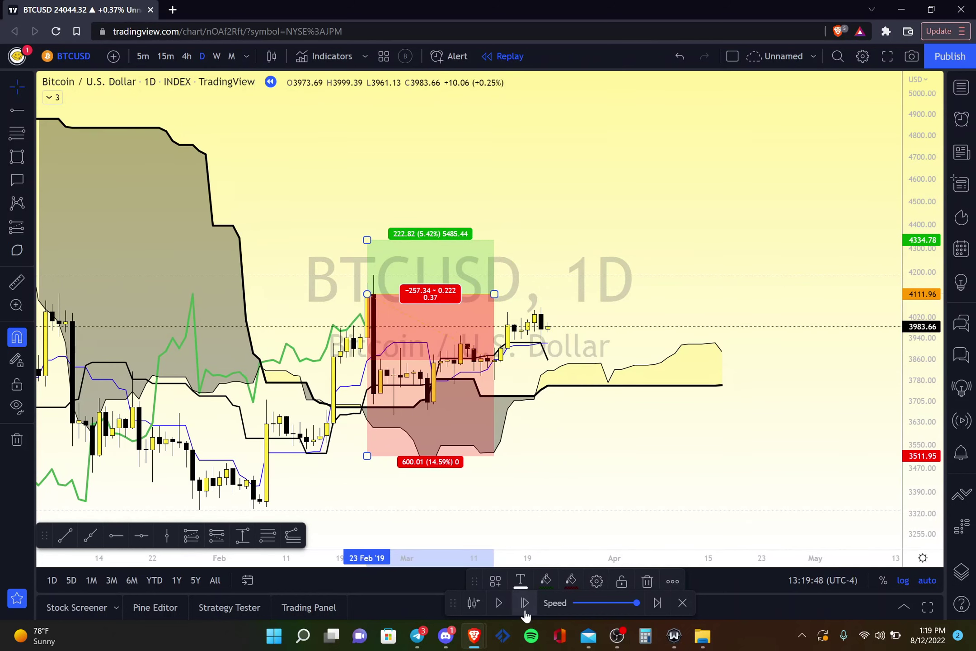
left_click(524, 611)
left_click(525, 611)
left_click(525, 611)
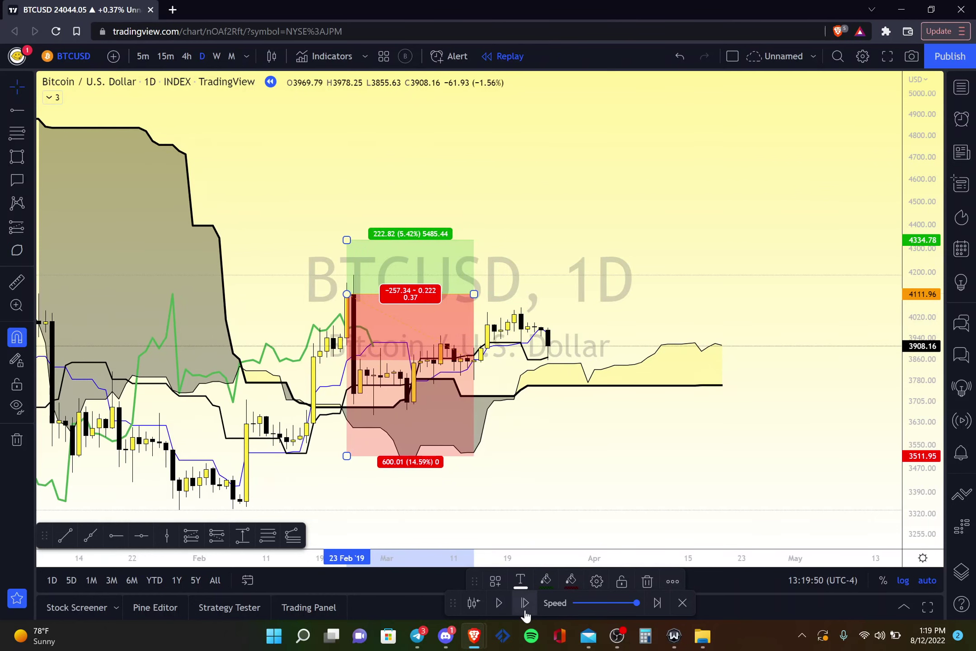
left_click(525, 611)
left_click(525, 611)
left_click(524, 611)
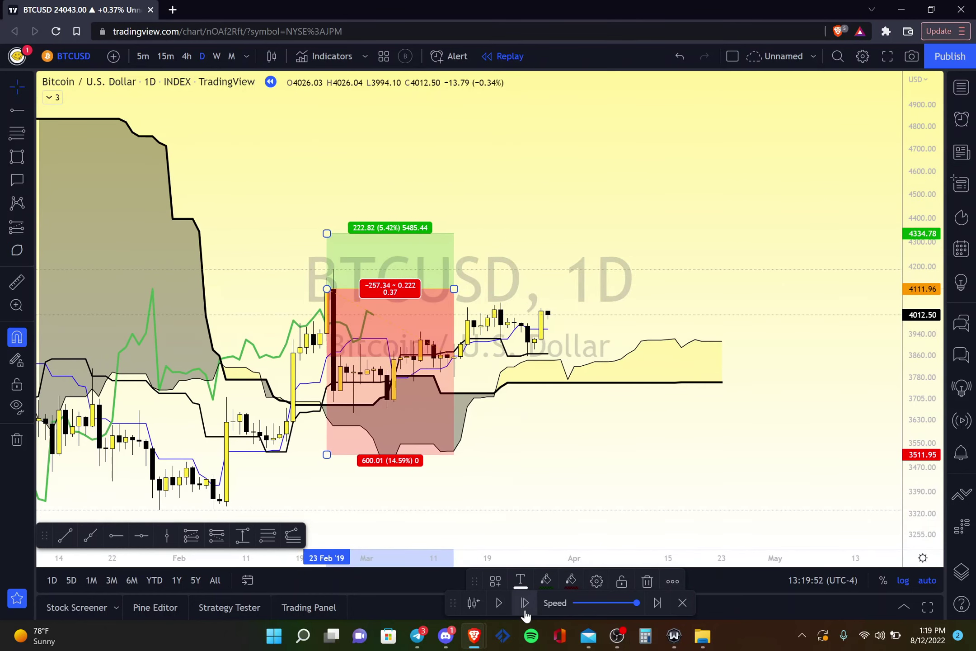
left_click(525, 611)
left_click(524, 611)
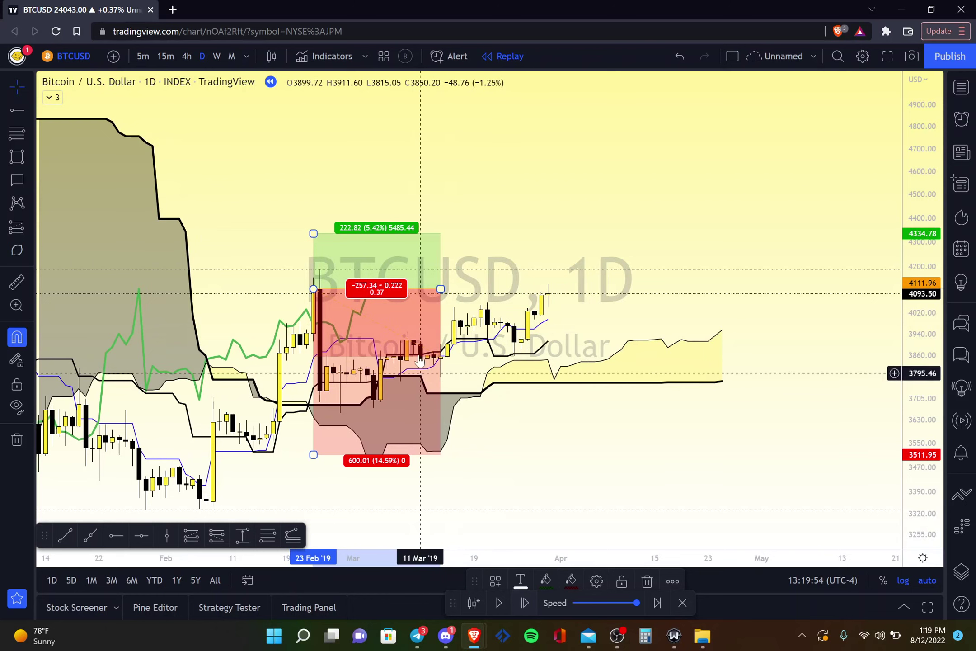
Step: Stretch the long position's end to 31 March 2019 and delete the drawing
mouse_move(436, 289)
left_mouse_down()
mouse_move(574, 295)
mouse_move(553, 305)
left_mouse_up()
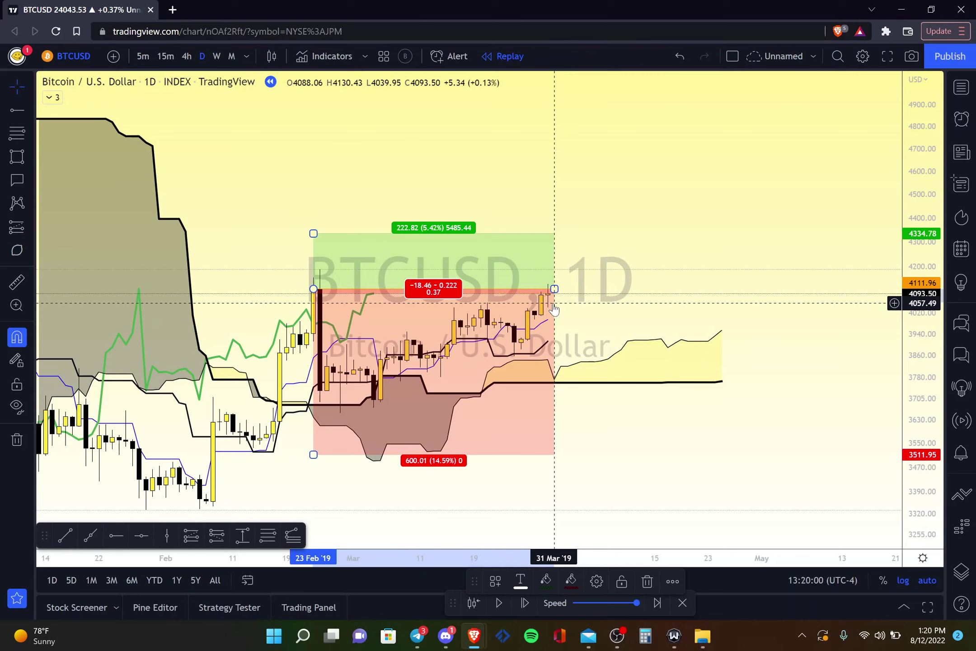
key("Delete")
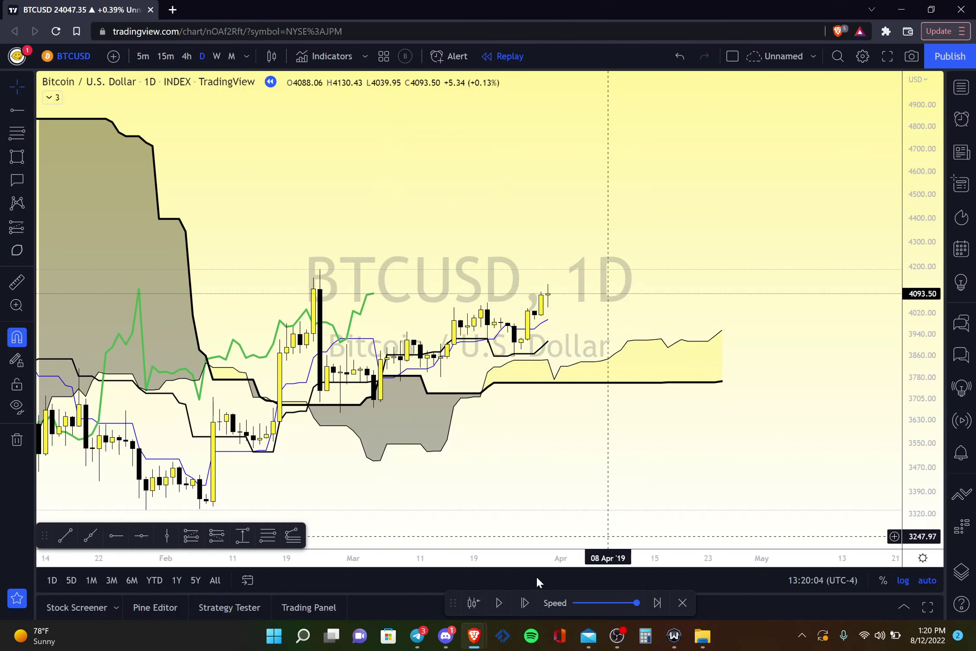
Step: Rewind the bar replay to 22 February 2019 and advance it one daily bar to 23 February
left_click(476, 604)
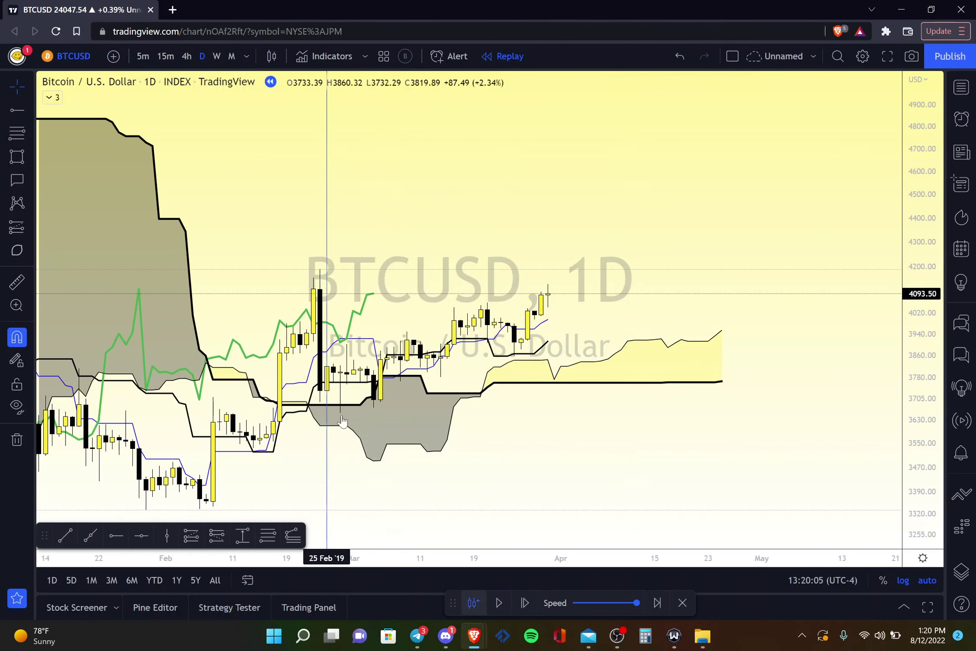
left_click(315, 428)
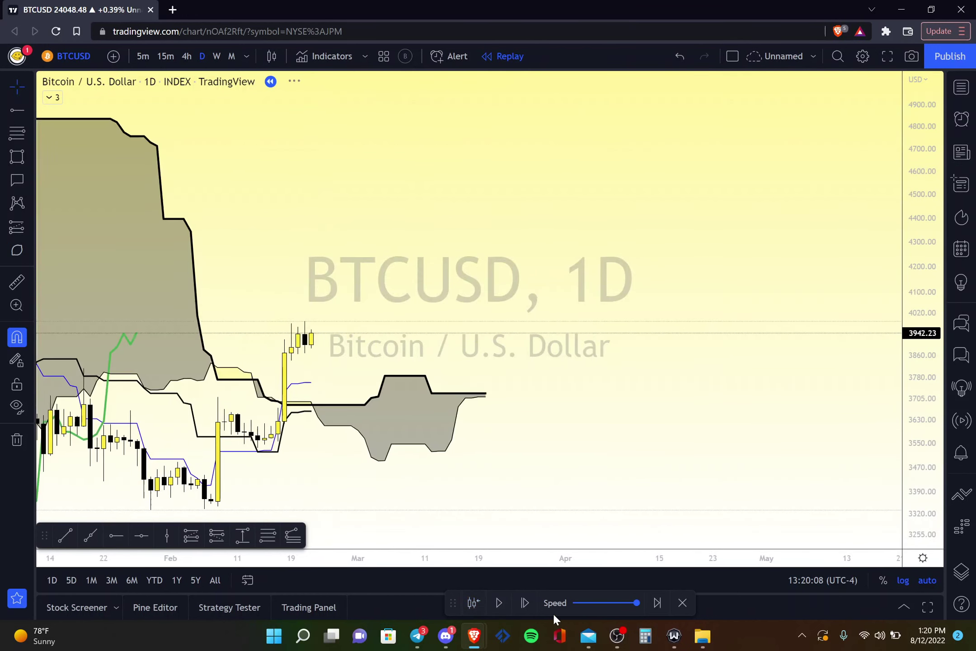
left_click(524, 602)
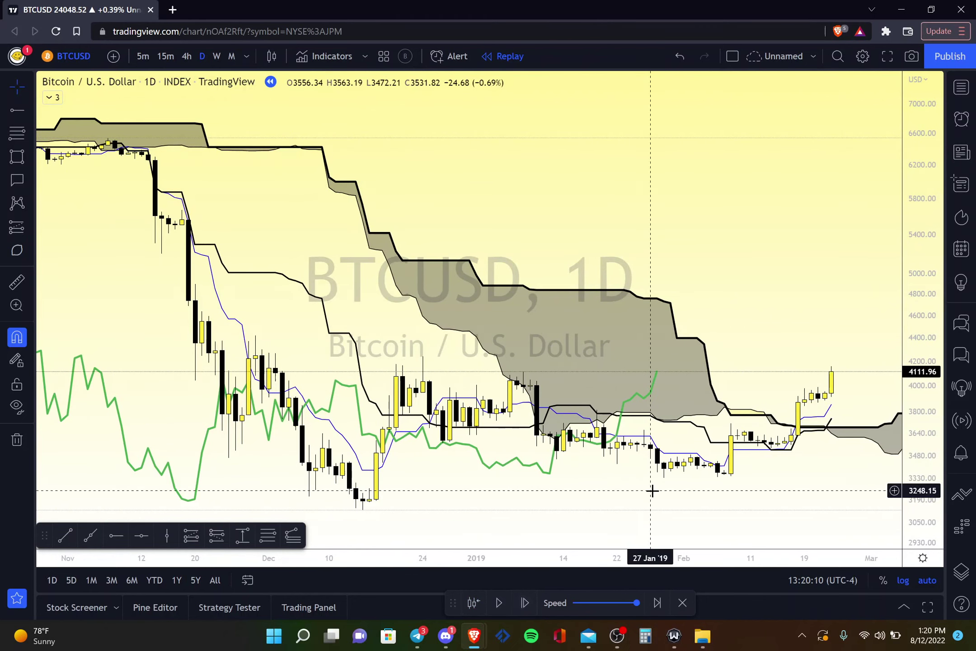
Step: Place a long position at the 23 February close of 4111.96 with its stop lowered to about 3717
scroll(652, 490, "right", 5)
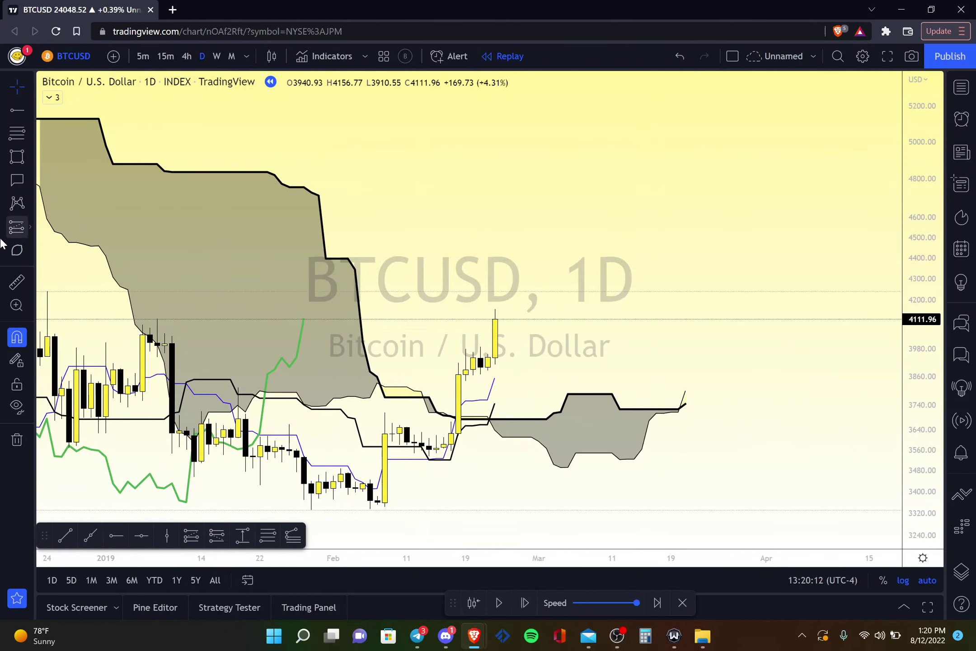
left_click(30, 227)
left_click(86, 229)
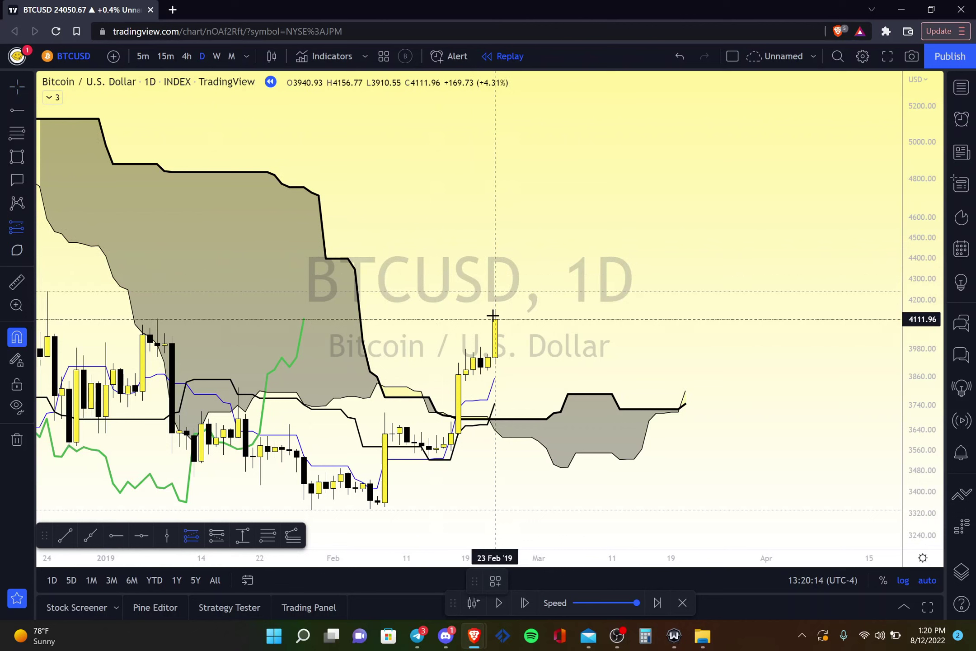
left_click(493, 316)
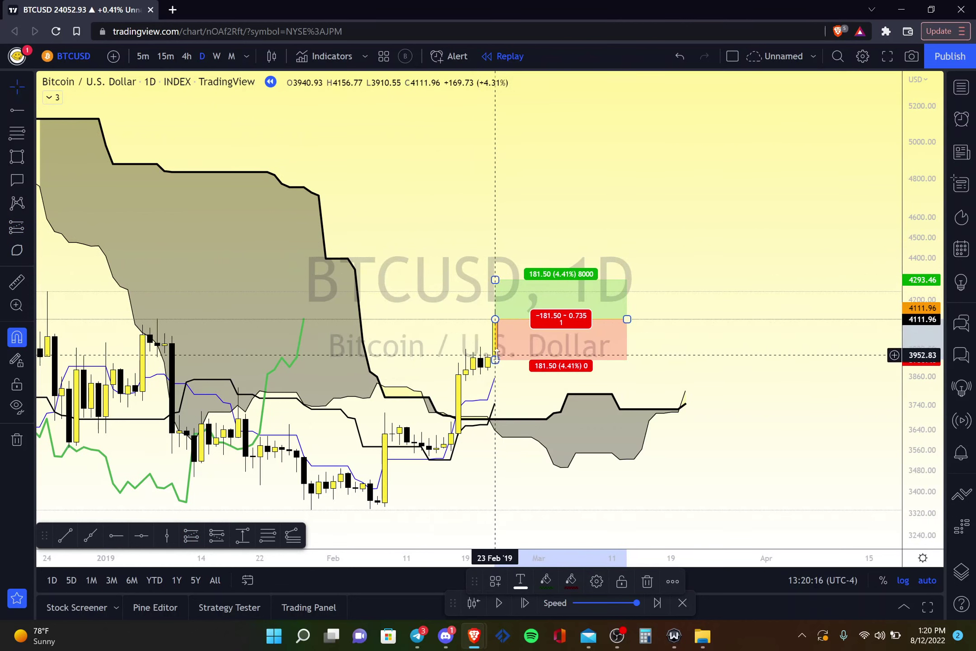
left_click_drag(495, 359, 542, 410)
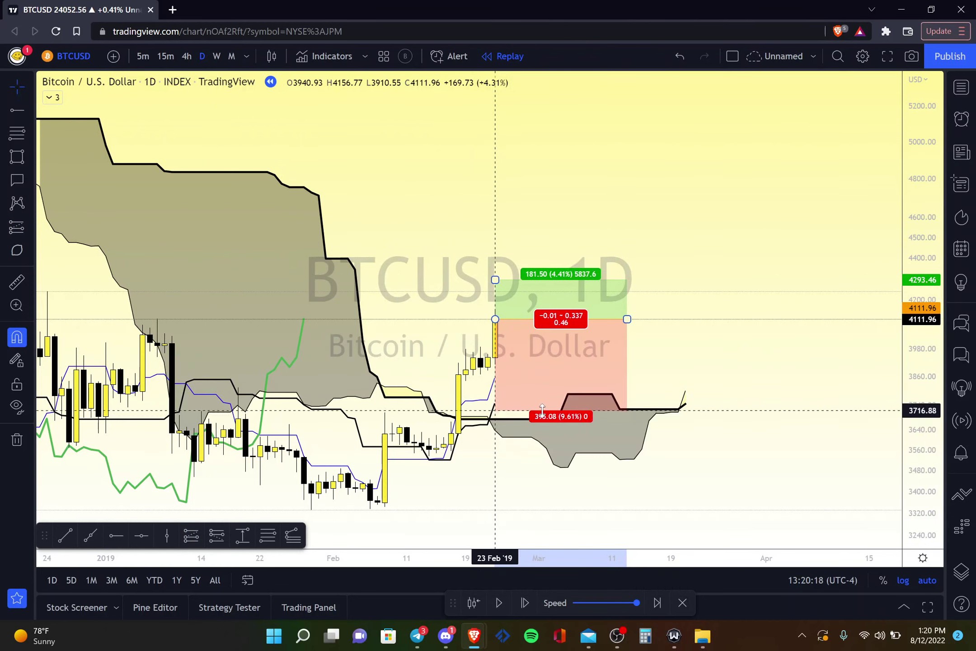
Step: Advance the replay bar by bar to 28 February 2019 and delete the long position drawing
left_click(526, 605)
left_click(527, 608)
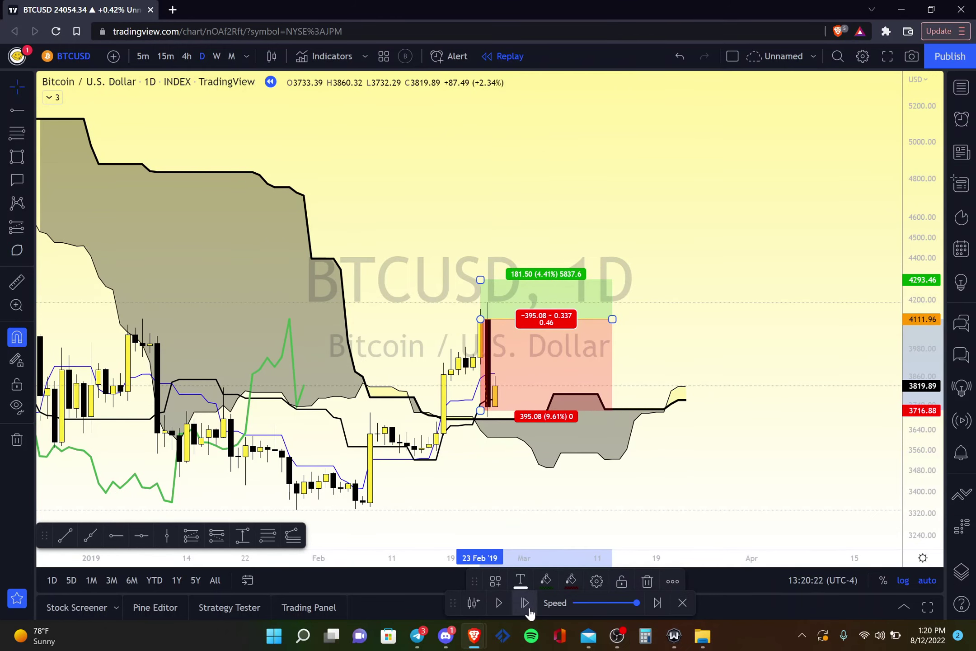
left_click(528, 607)
left_click(528, 608)
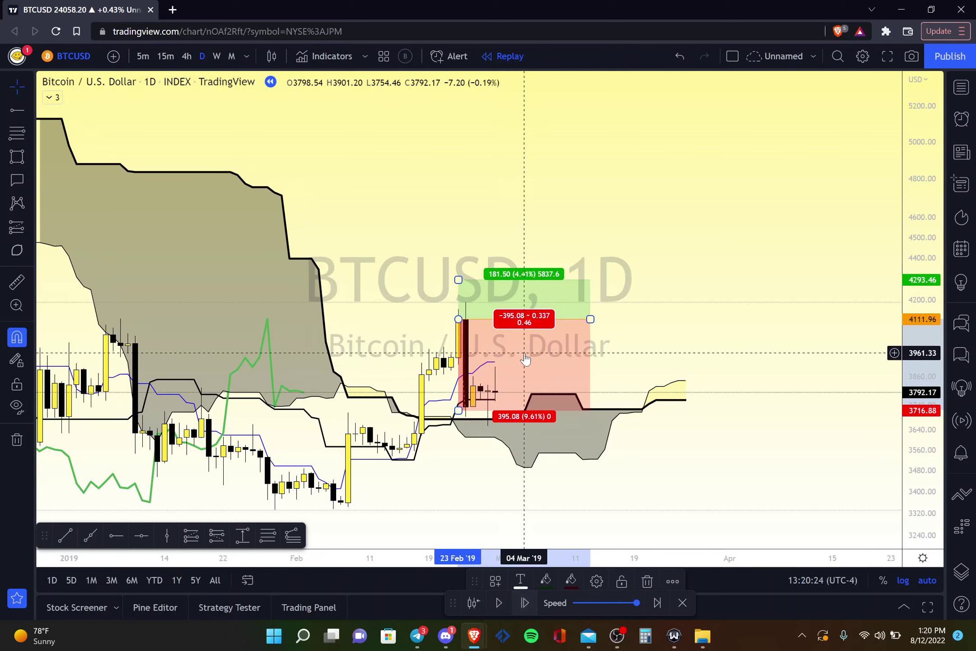
key("Delete")
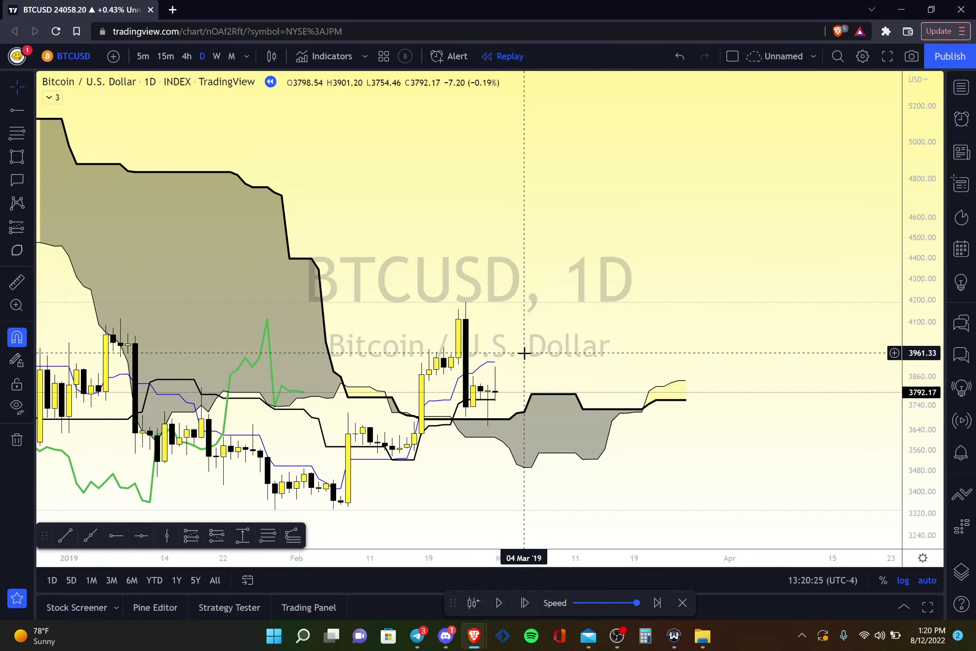
Step: Advance the daily BTCUSD replay bar by bar to 11 March 2019 to follow price relative to the Ichimoku cloud
left_click(526, 608)
left_click(526, 608)
left_click(526, 607)
left_click(526, 607)
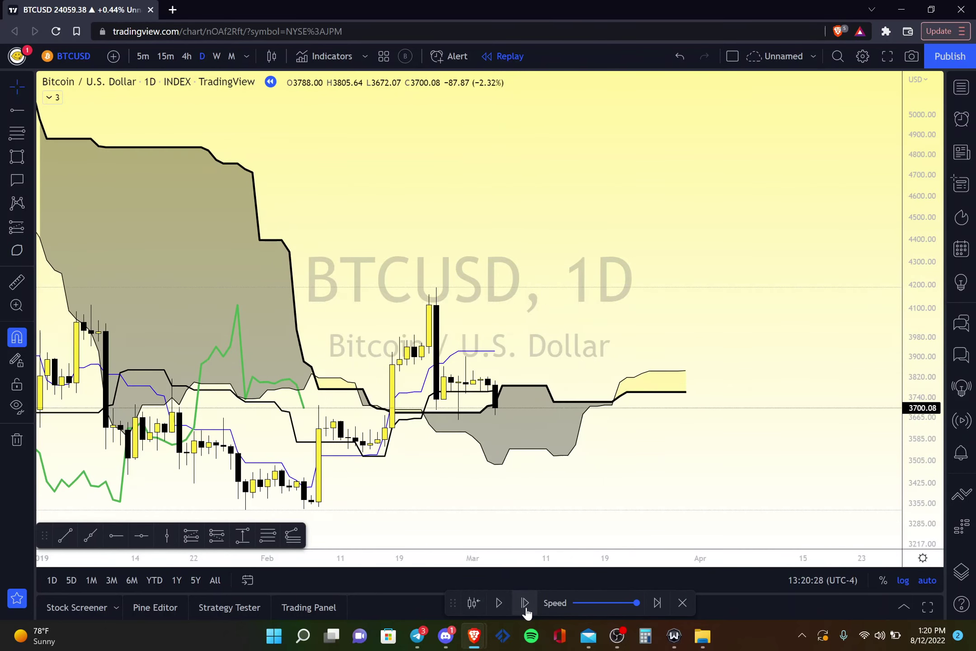
left_click(526, 608)
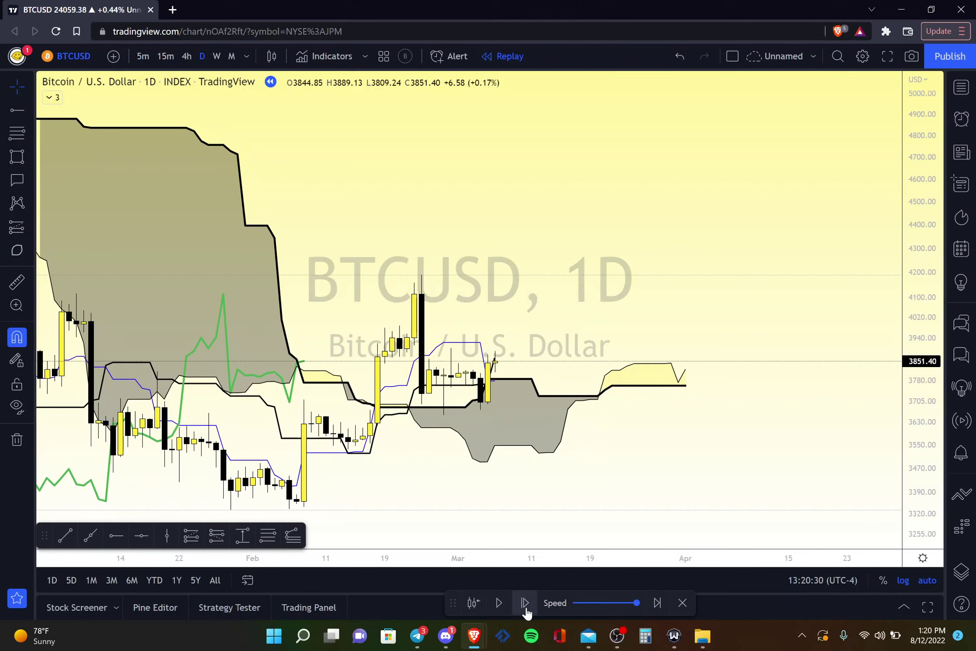
left_click(526, 608)
left_click(526, 608)
left_click(526, 608)
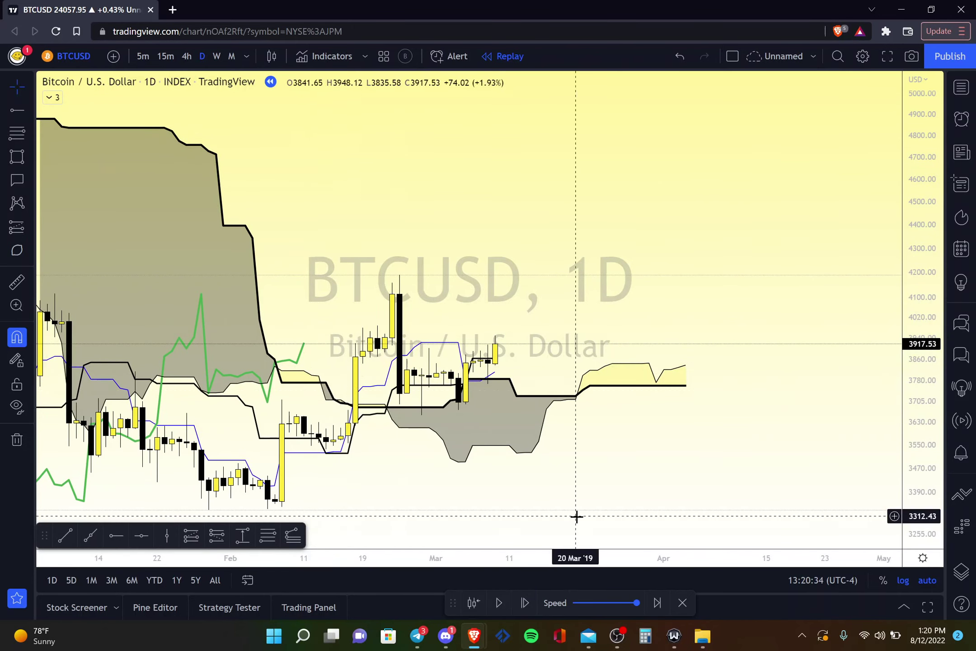
scroll(577, 516, "down", 1)
scroll(584, 438, "up", 1)
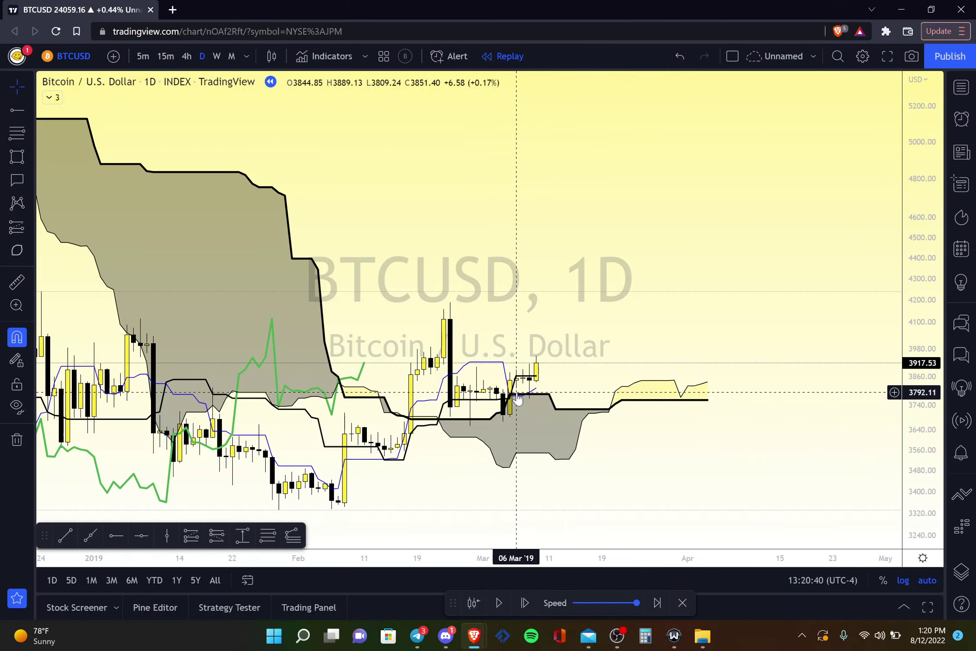
left_click(524, 603)
left_click(524, 603)
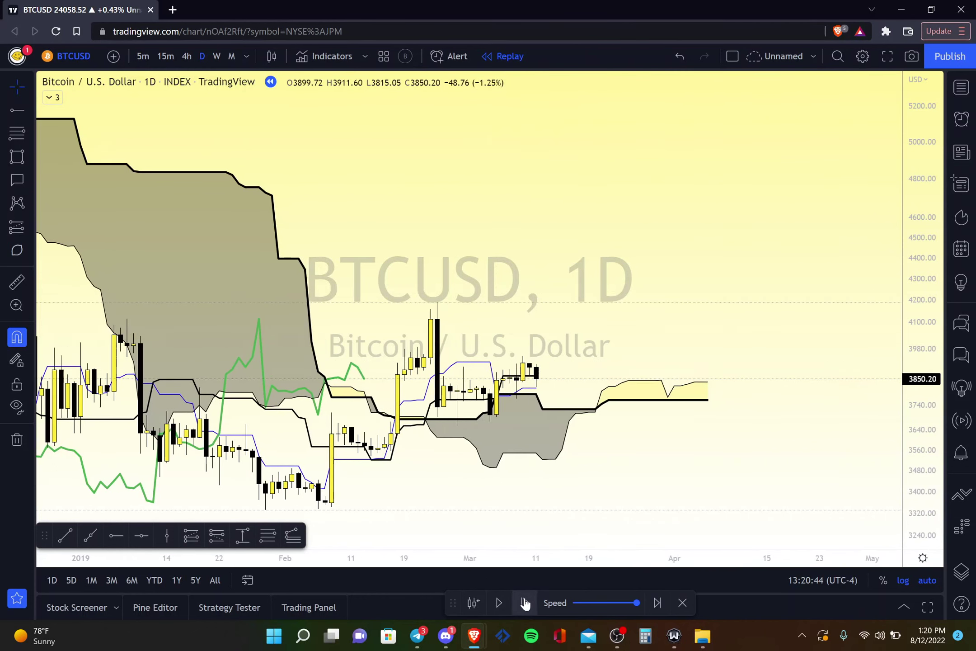
Step: Advance the daily BTCUSD replay bar by bar to 29 March 2019 to follow price above the Ichimoku cloud
left_click(524, 603)
left_click(524, 603)
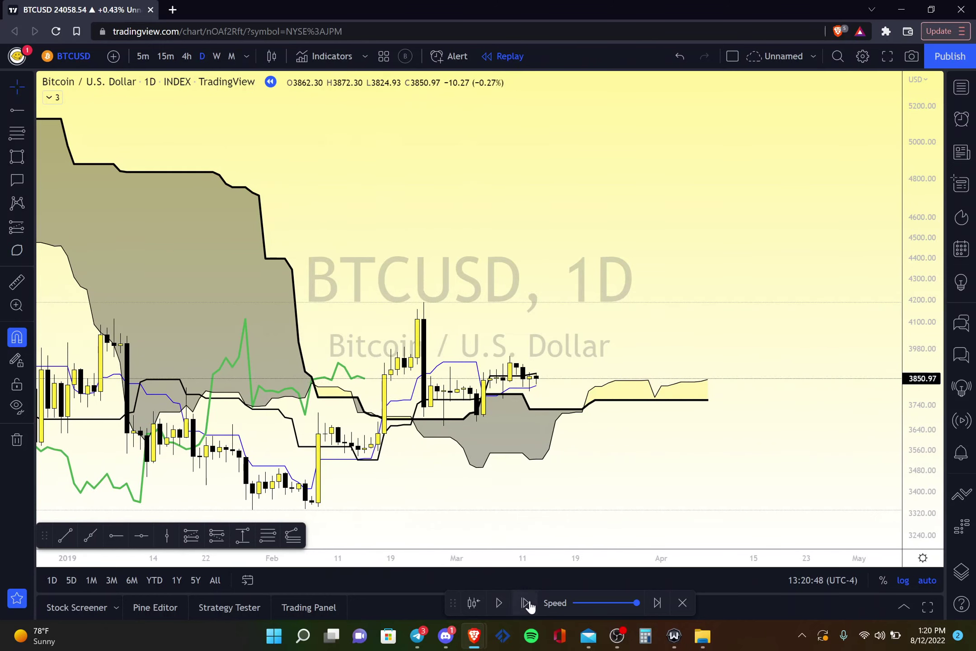
left_click(525, 603)
left_click(524, 603)
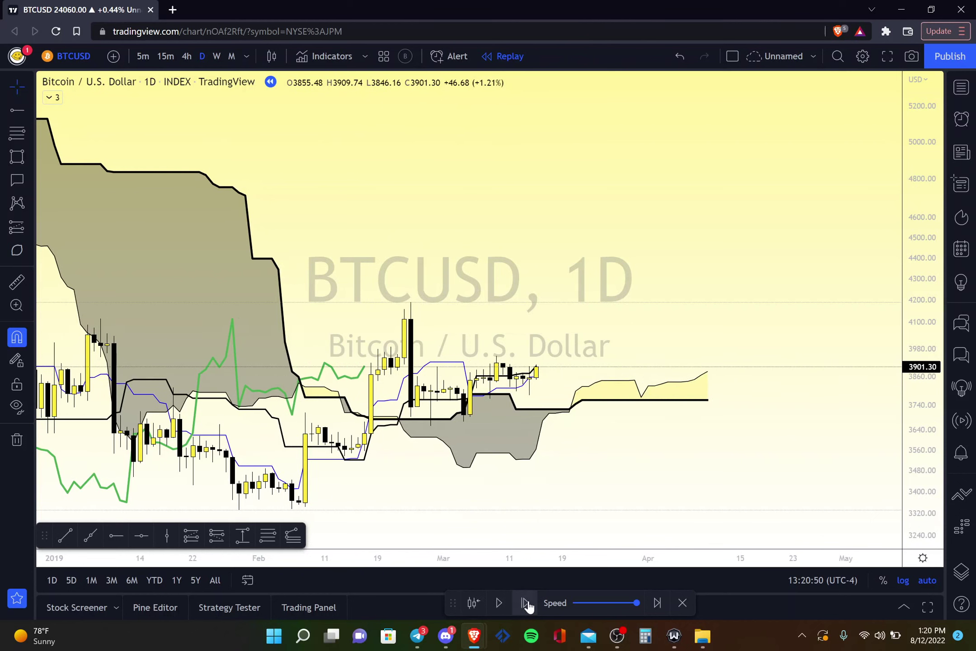
left_click(525, 603)
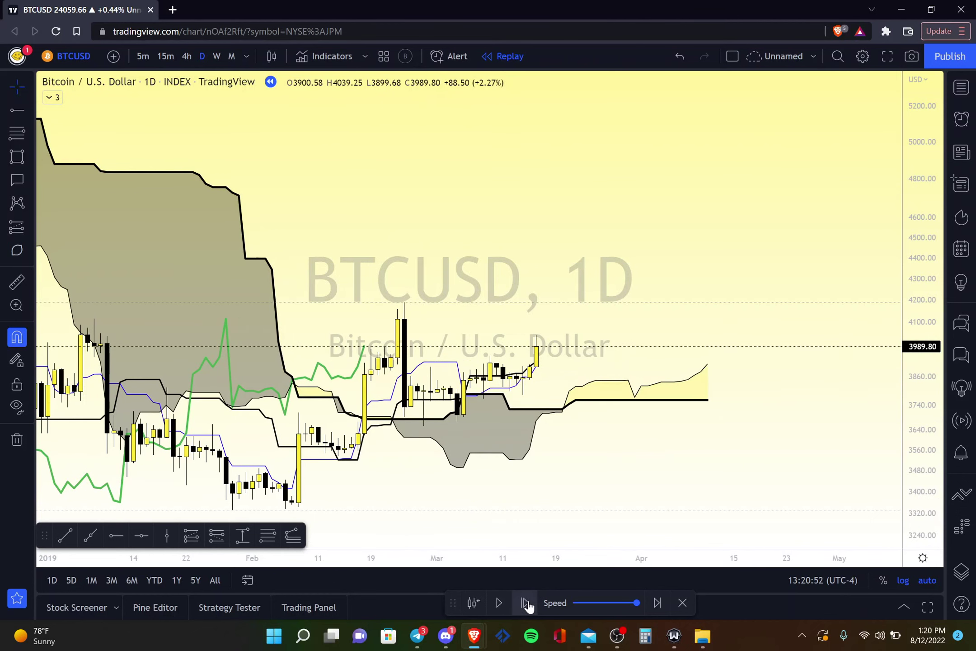
left_click(526, 602)
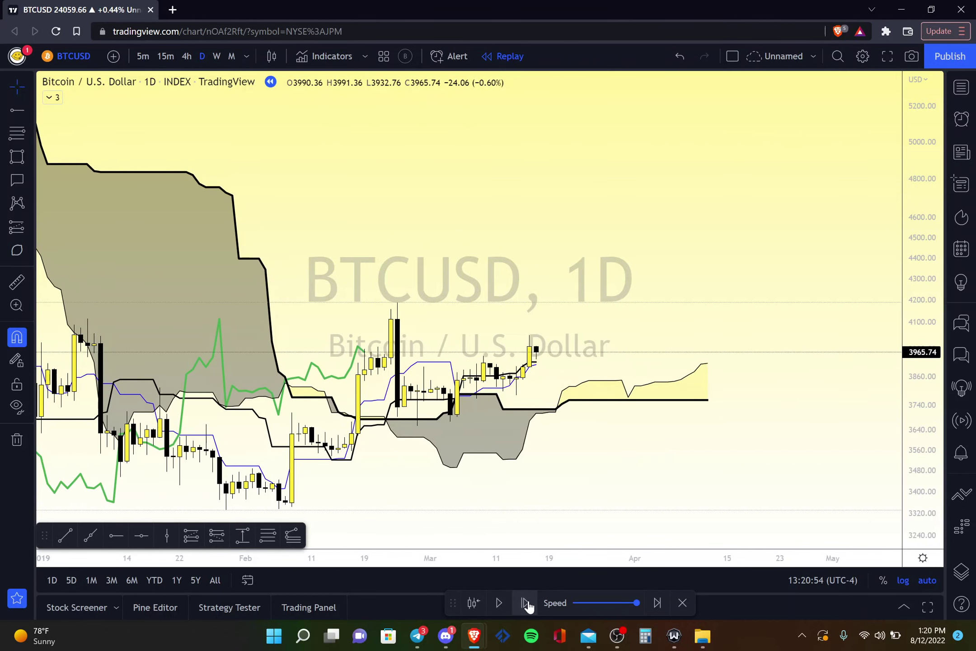
left_click(525, 603)
left_click(525, 603)
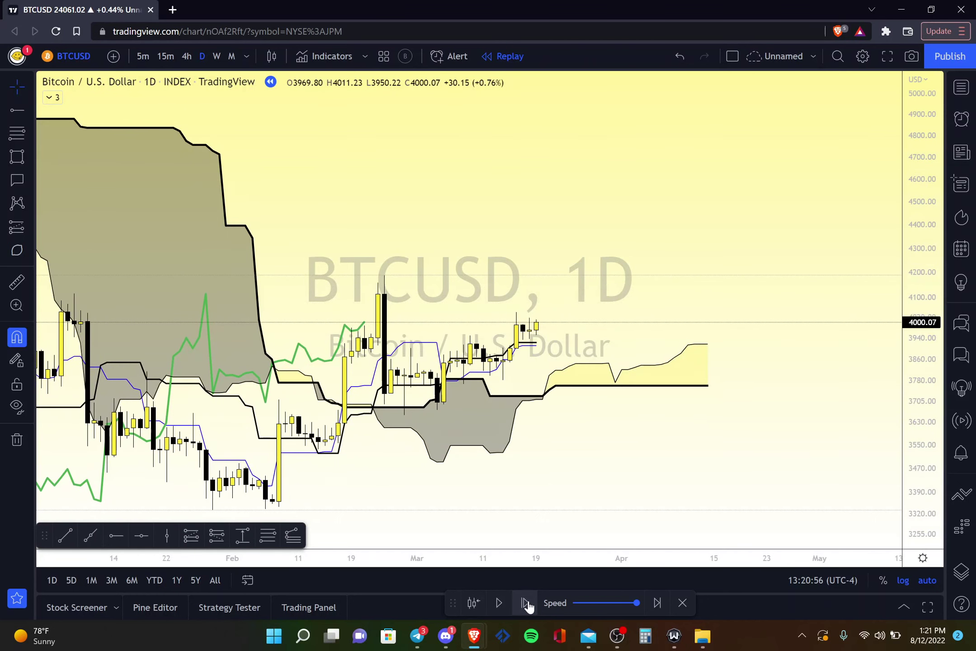
left_click(525, 603)
left_click(525, 603)
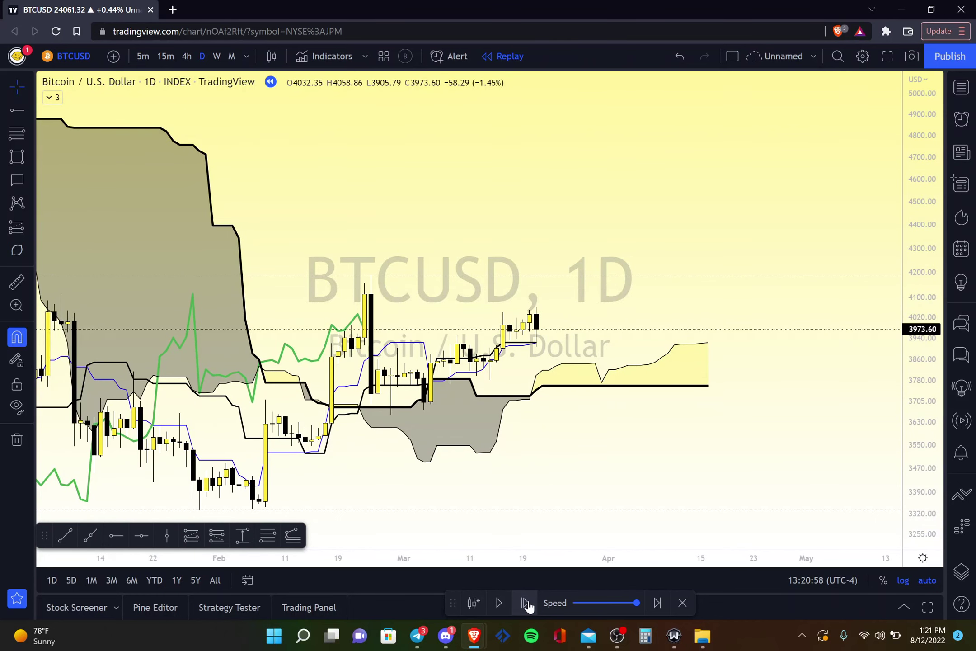
left_click(525, 603)
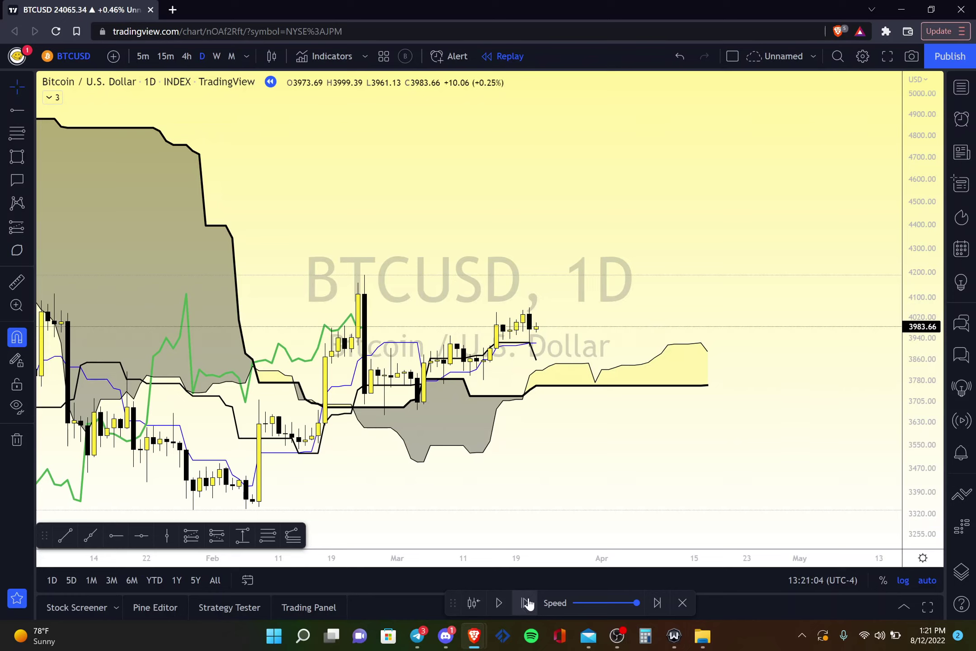
left_click(525, 603)
left_click(525, 603)
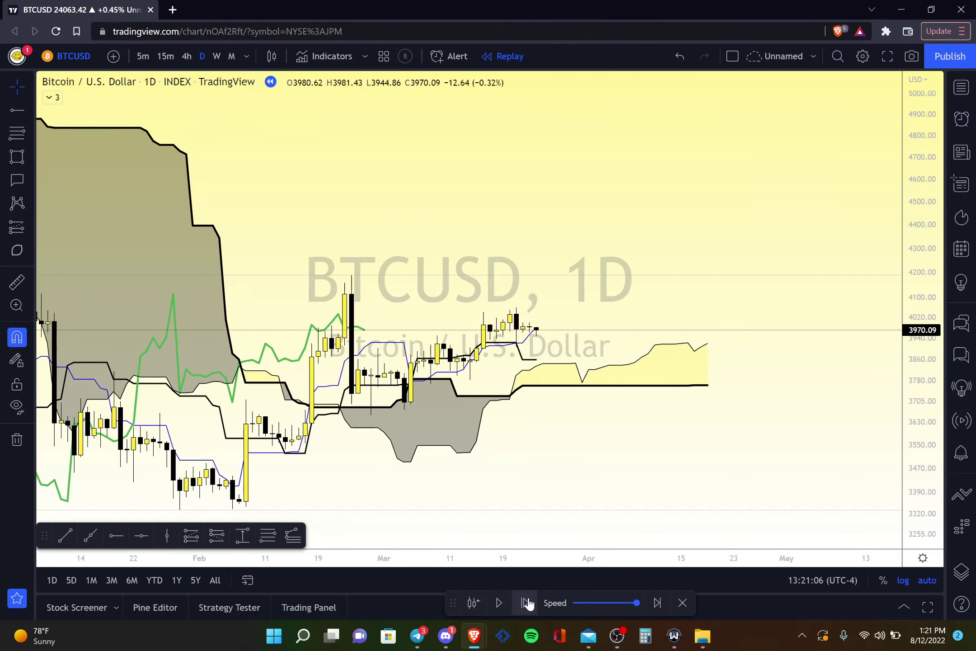
left_click(525, 603)
left_click(527, 603)
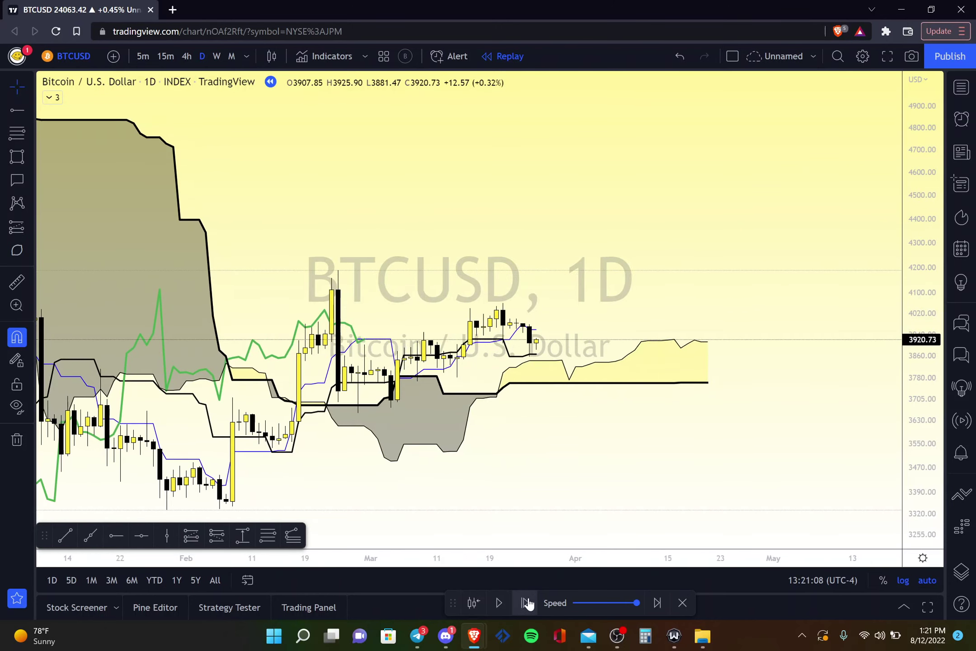
left_click(527, 602)
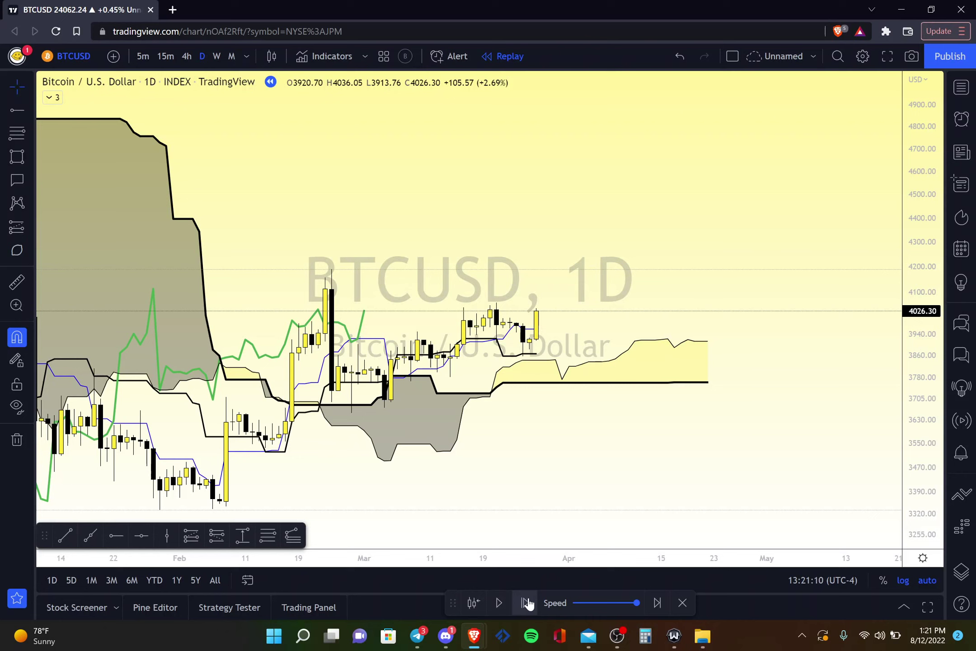
left_click(527, 602)
left_click(526, 602)
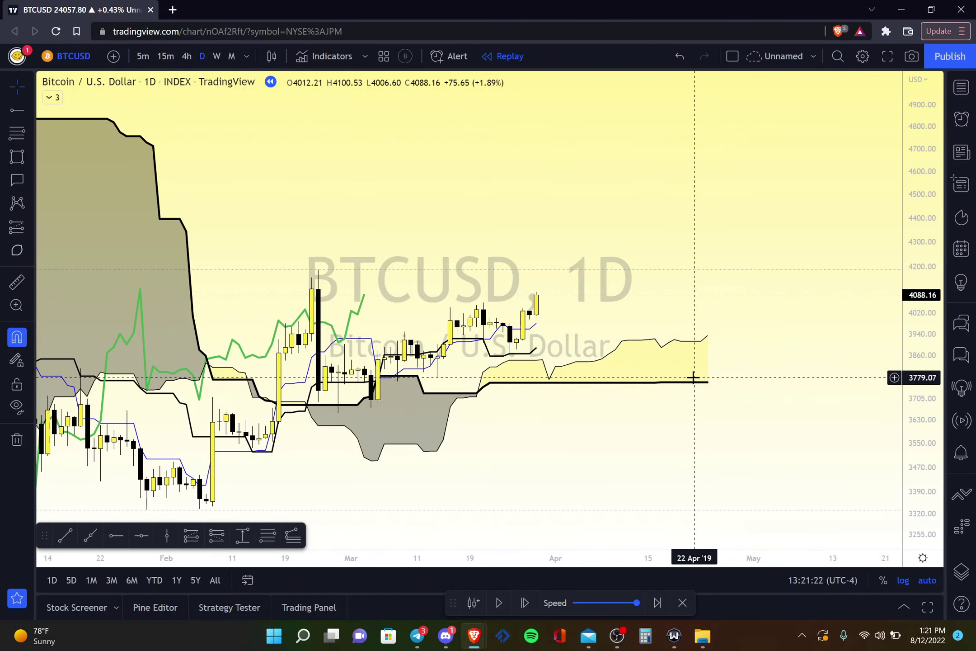
Step: Place a long position at the 29 March close of 4088.16 with its stop lowered to 3866.50
left_click(15, 230)
left_click(72, 228)
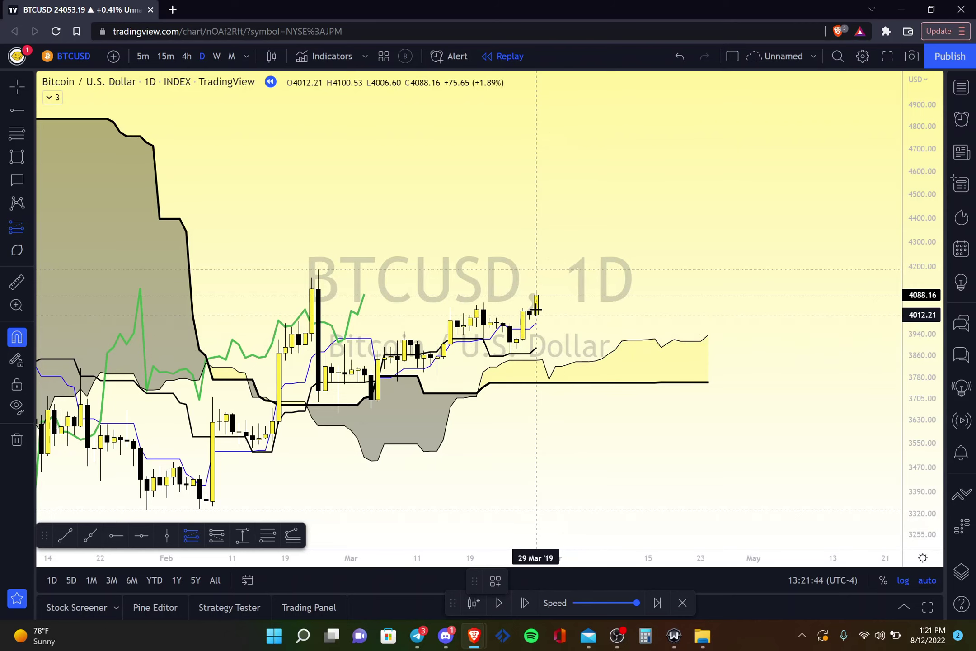
left_click(536, 299)
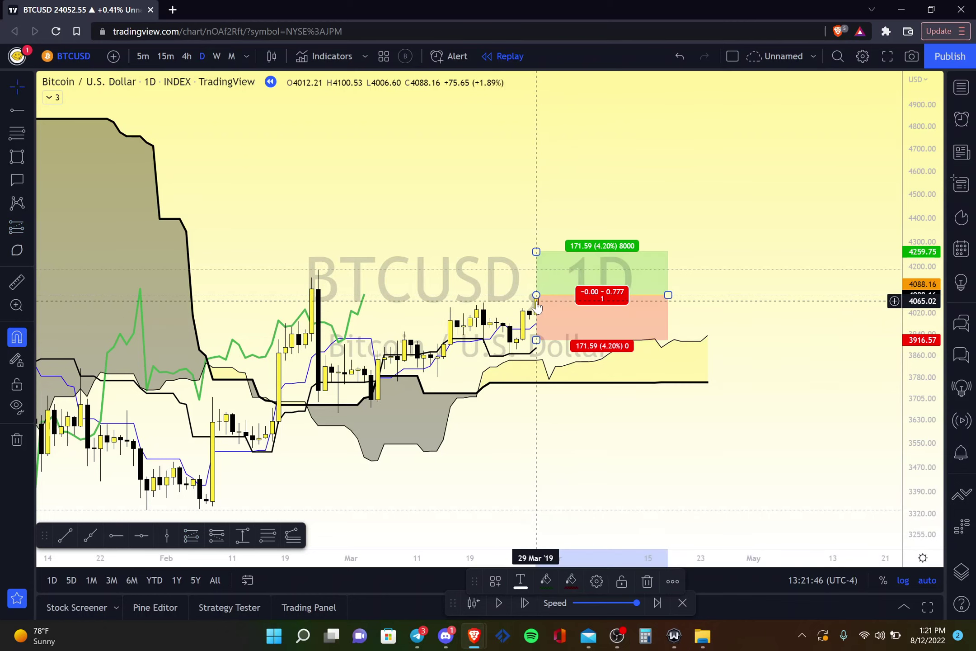
left_click_drag(534, 337, 537, 343)
left_click(680, 56)
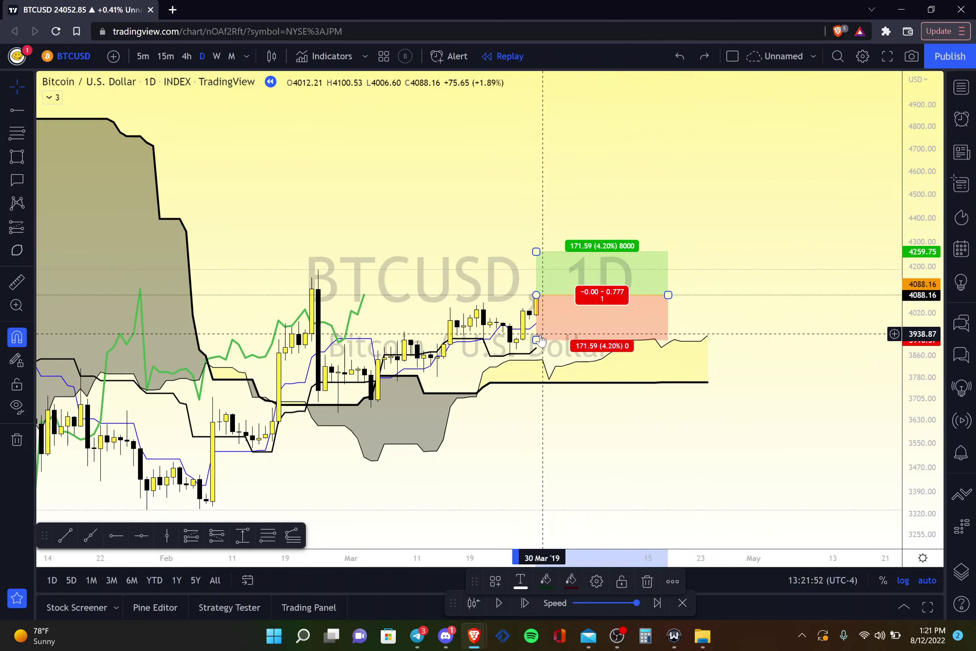
mouse_move(541, 341)
left_mouse_down()
mouse_move(568, 354)
mouse_move(536, 353)
left_mouse_up()
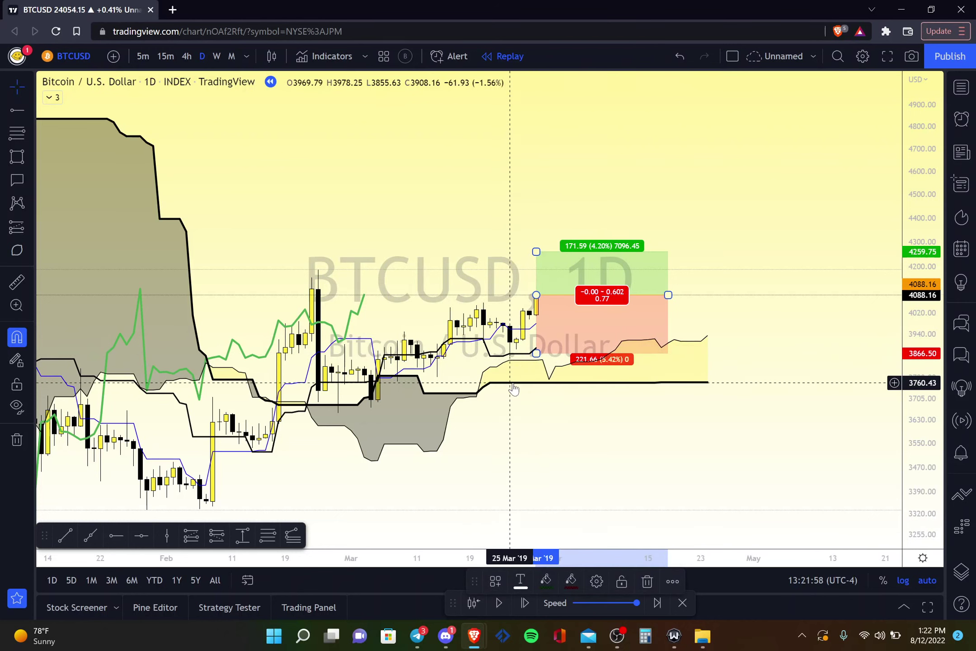
left_click(523, 444)
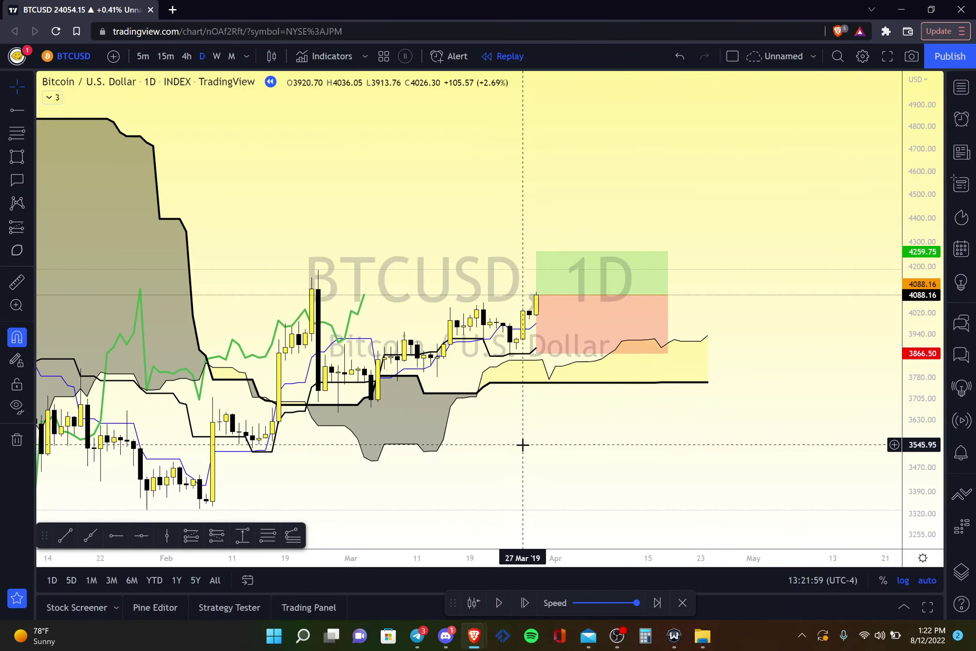
Step: Fine-tune the long position's stop to 3868.89, near the flat Ichimoku base line
left_click(540, 353)
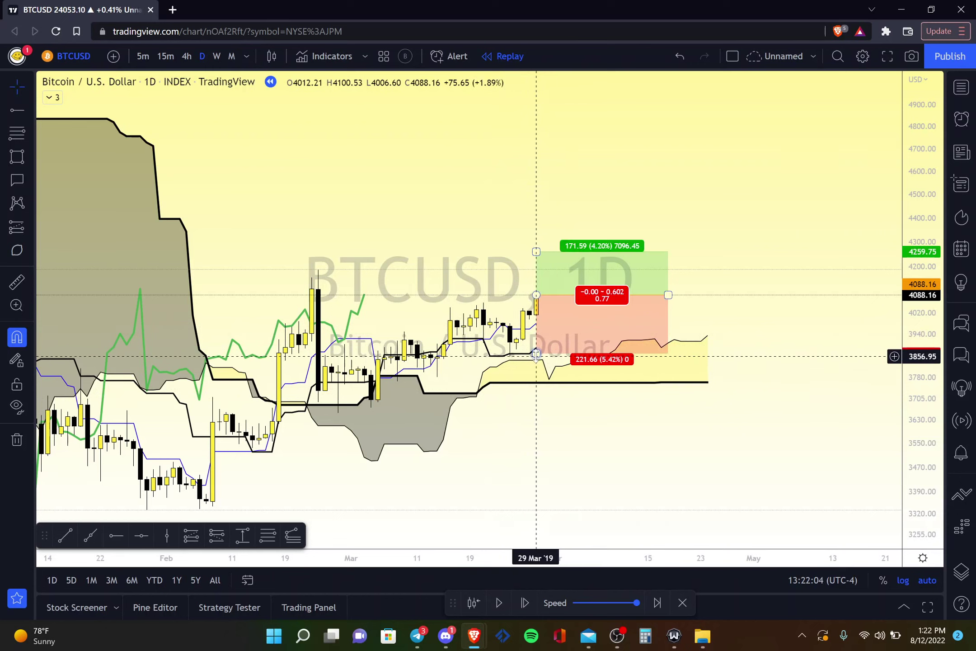
left_click(536, 354)
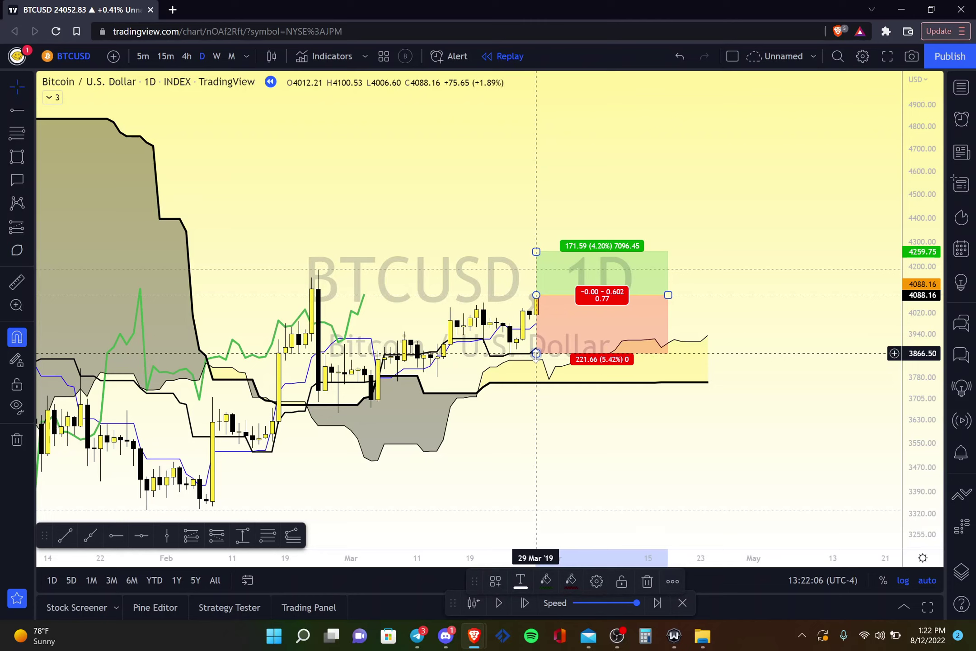
left_click_drag(536, 353, 607, 354)
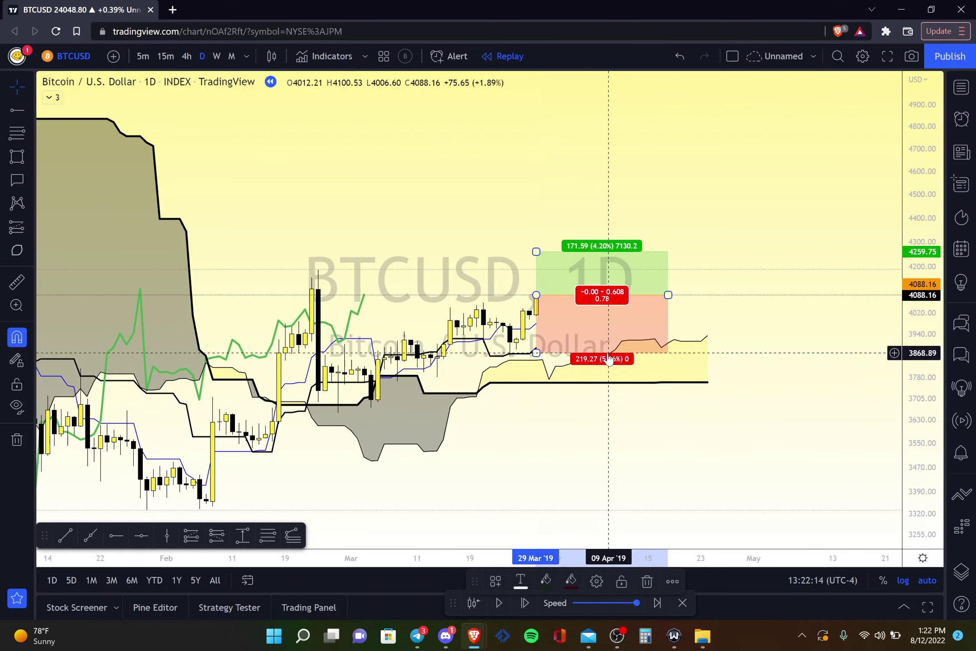
left_click(598, 463)
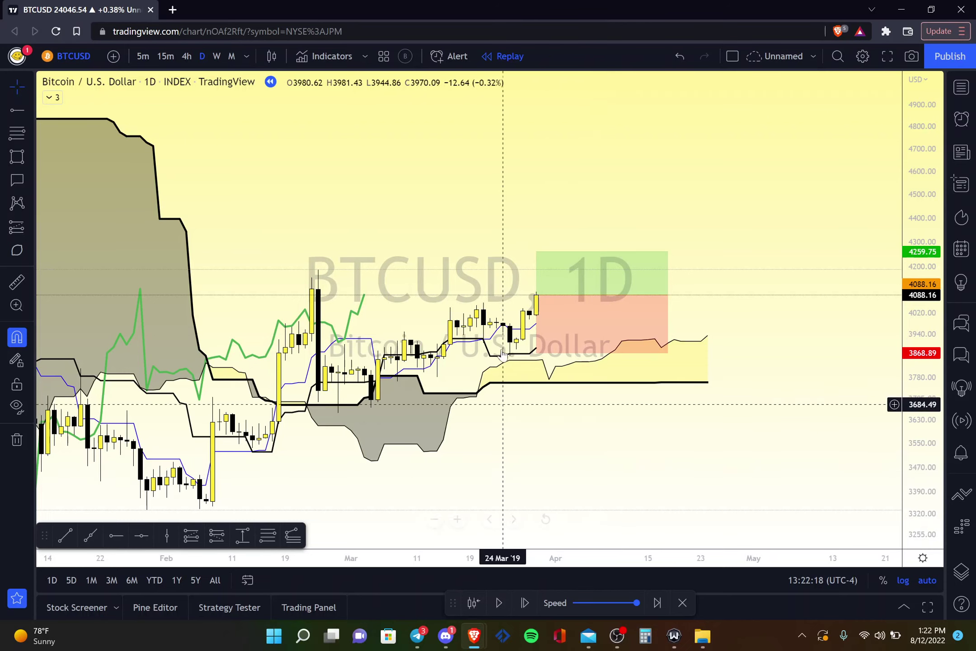
left_click(544, 318)
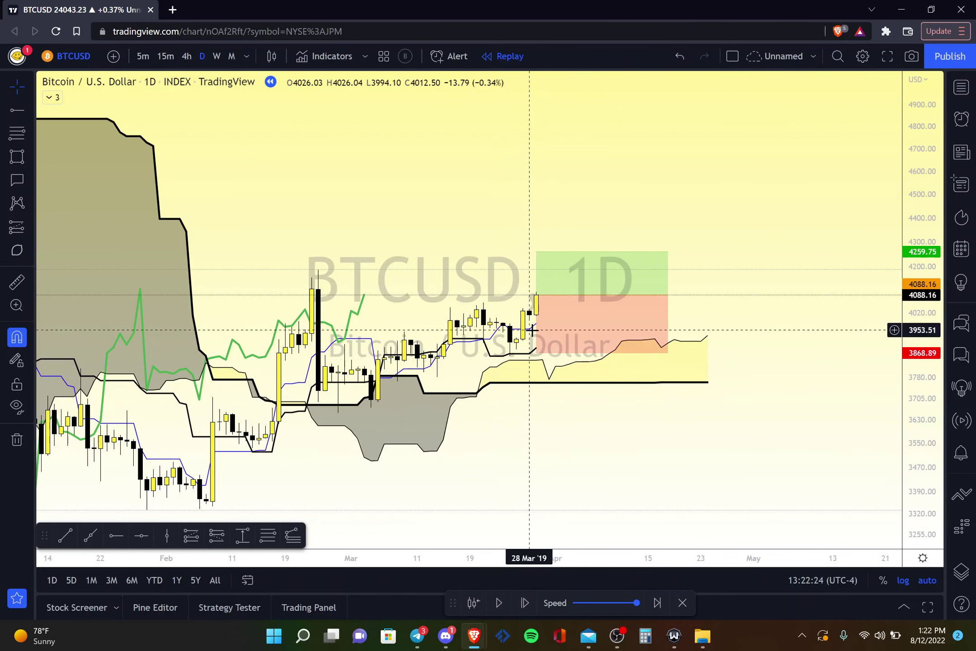
Step: Advance the bar replay to 2 April 2019 and rewind it to the 1 April bar
left_click(523, 610)
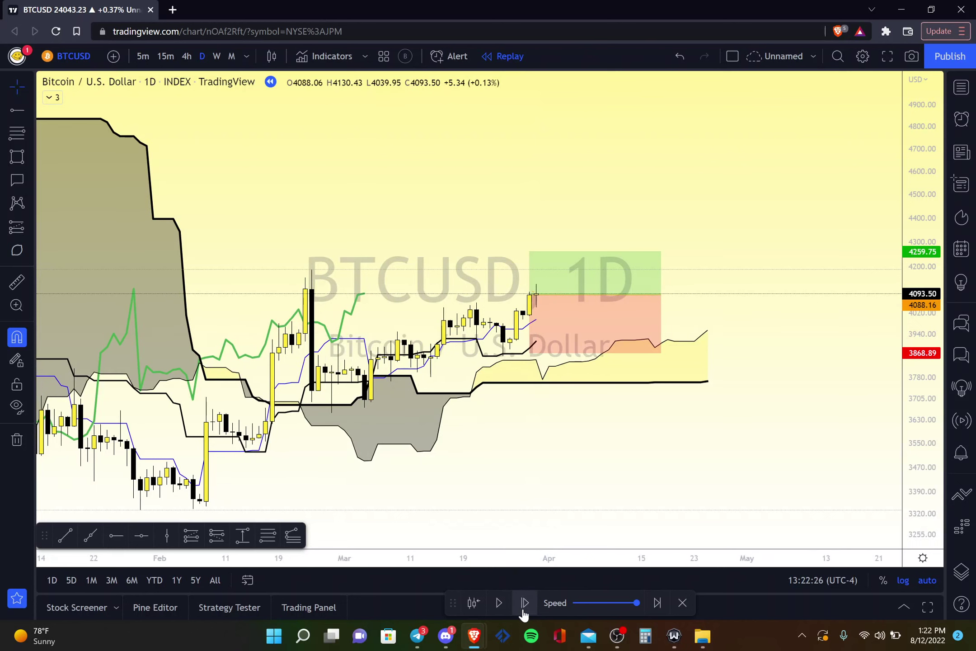
left_click(524, 606)
left_click(524, 605)
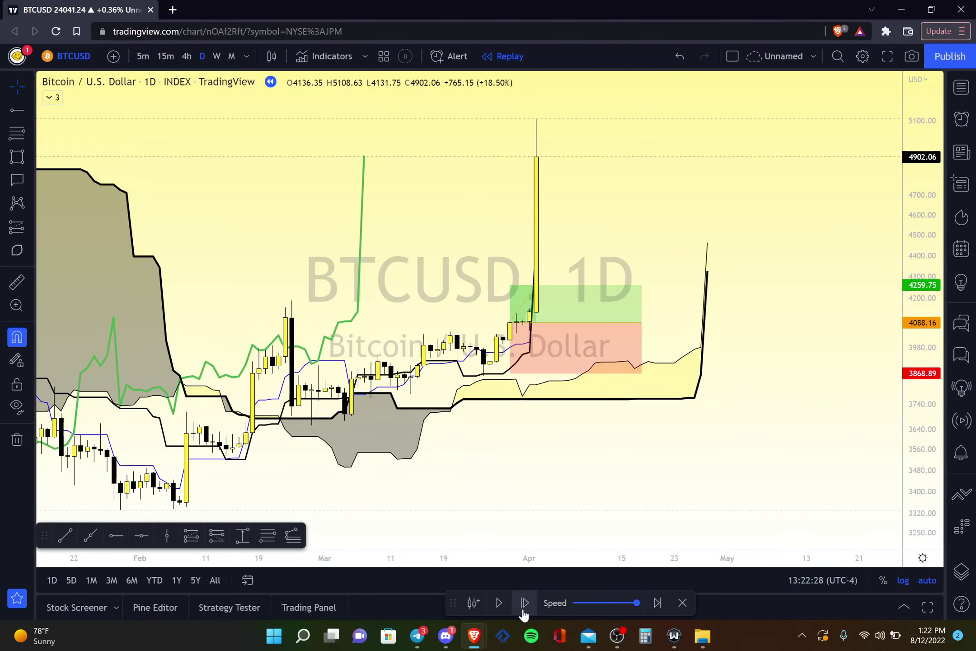
left_click(473, 604)
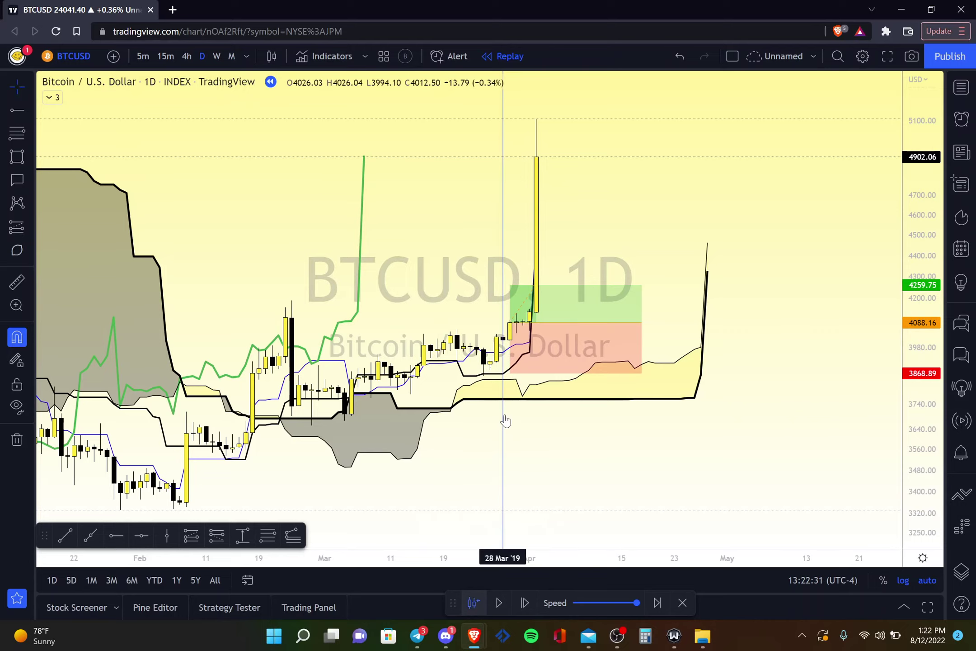
left_click(538, 414)
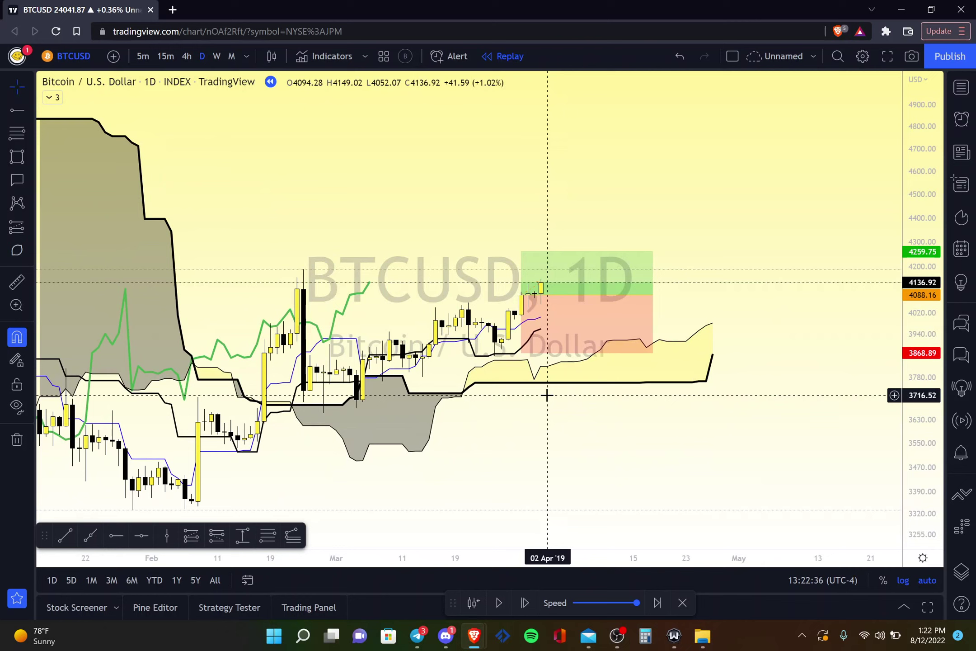
Step: Raise the long position's stop to 3946.18 to trail the rising Ichimoku base line
mouse_move(521, 354)
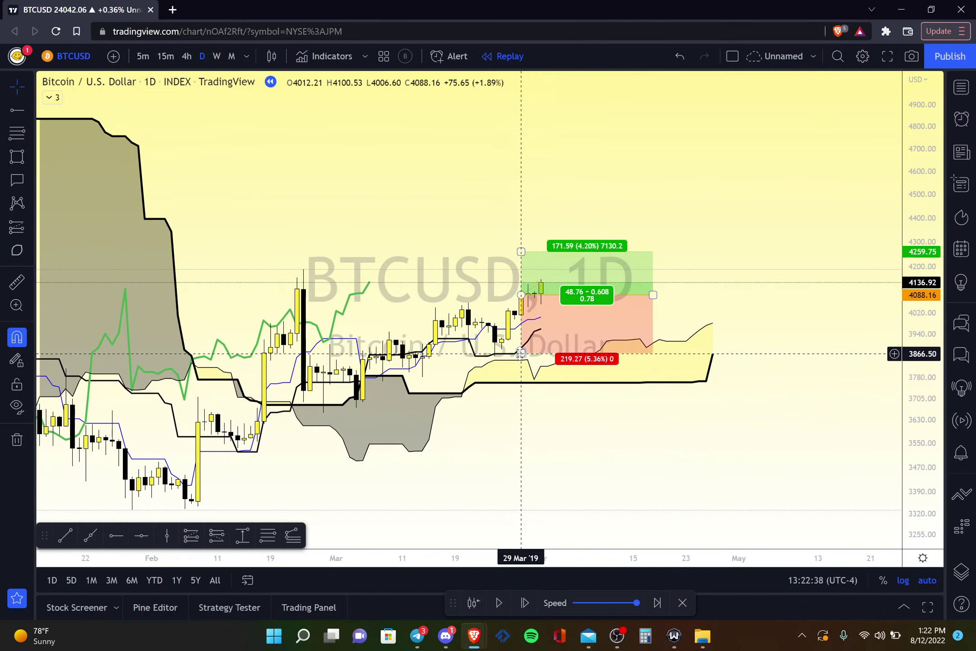
left_click_drag(521, 353, 570, 340)
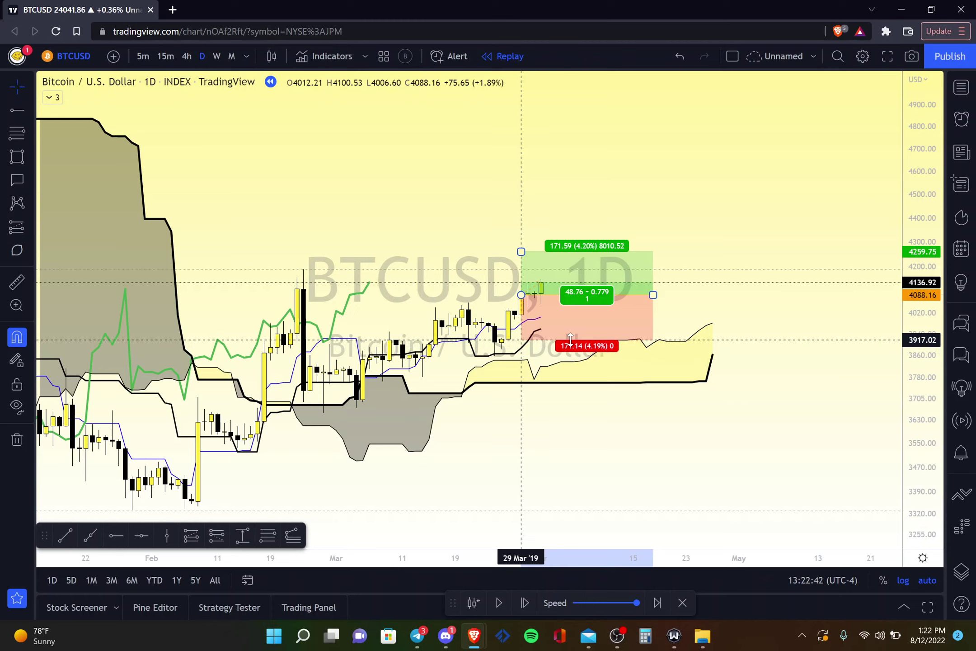
left_click_drag(570, 340, 569, 333)
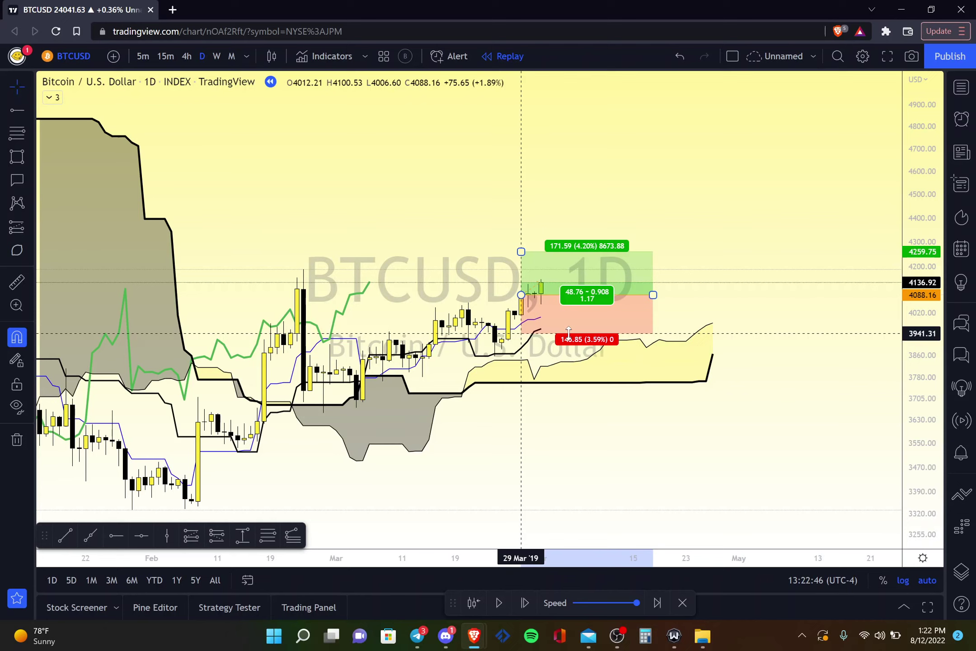
left_click_drag(569, 333, 568, 335)
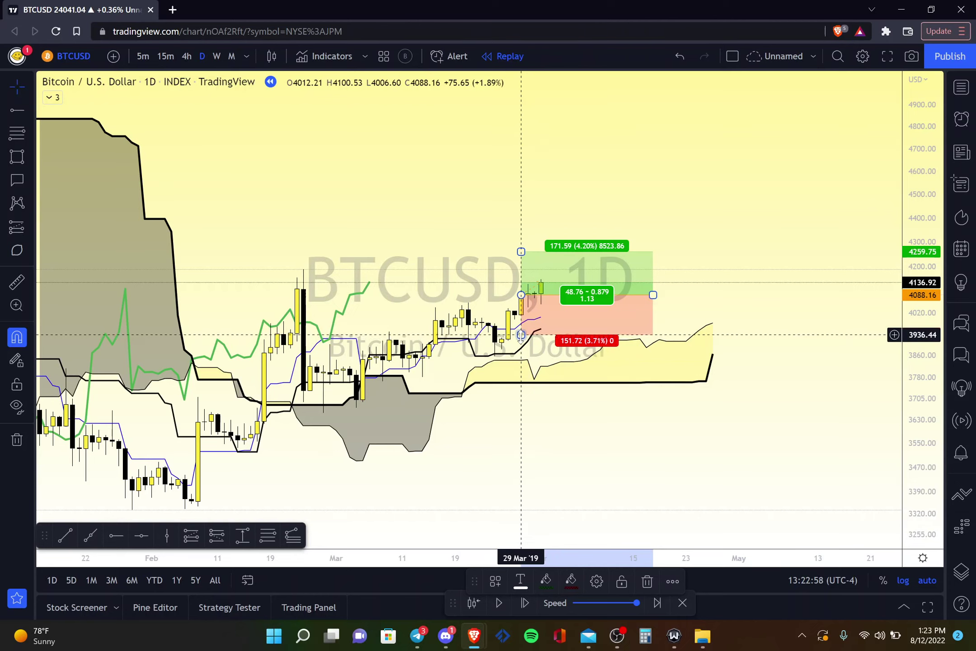
left_click_drag(521, 335, 561, 338)
left_click(566, 427)
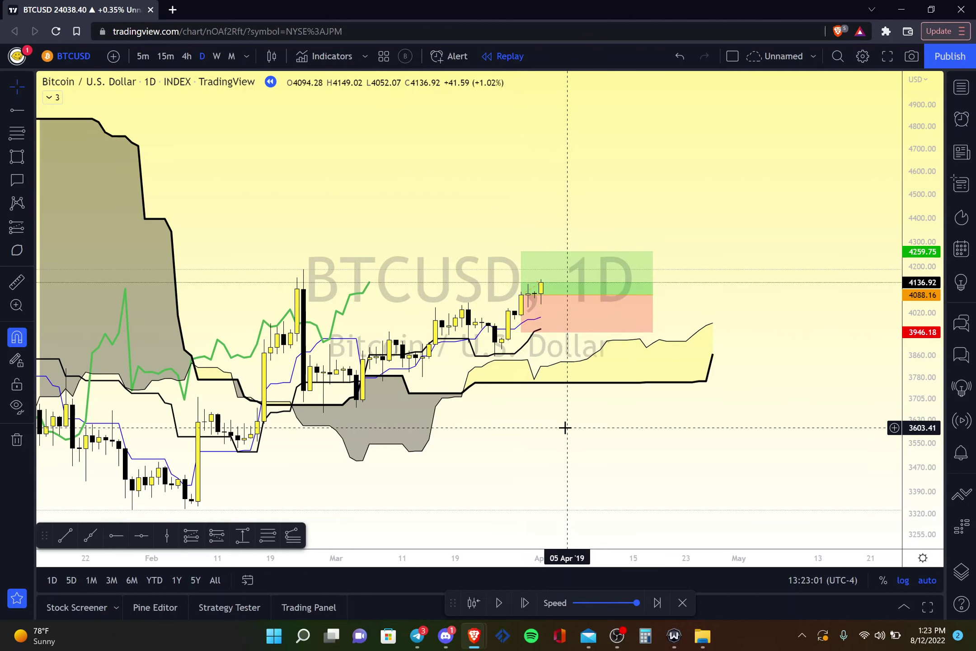
Step: Advance the replay to 2 April 2019 and raise the long position's stop to about breakeven at 4086.91
left_click(520, 608)
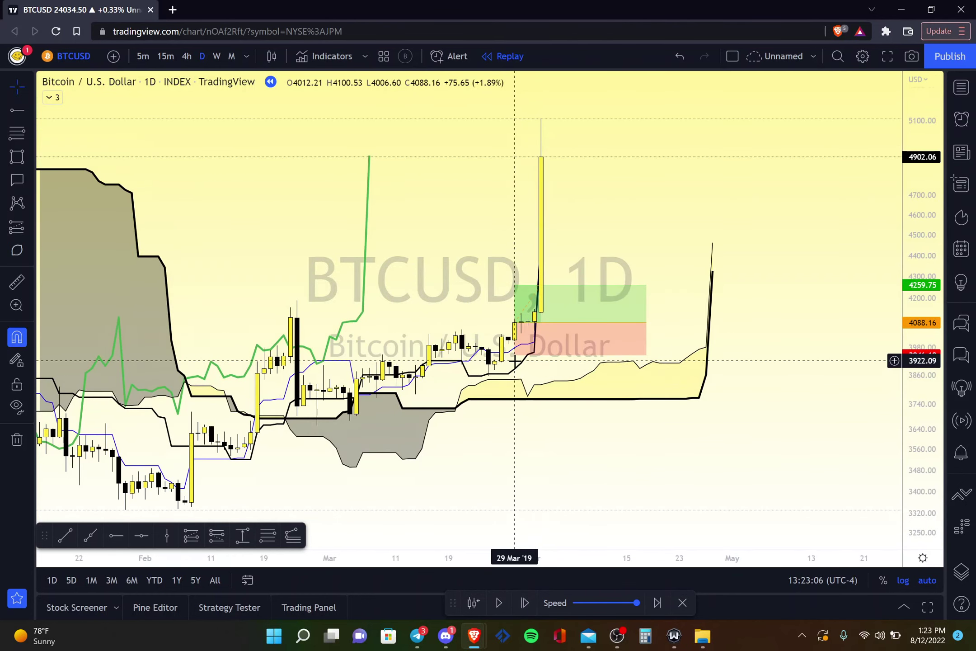
mouse_move(514, 357)
left_click_drag(514, 357, 656, 322)
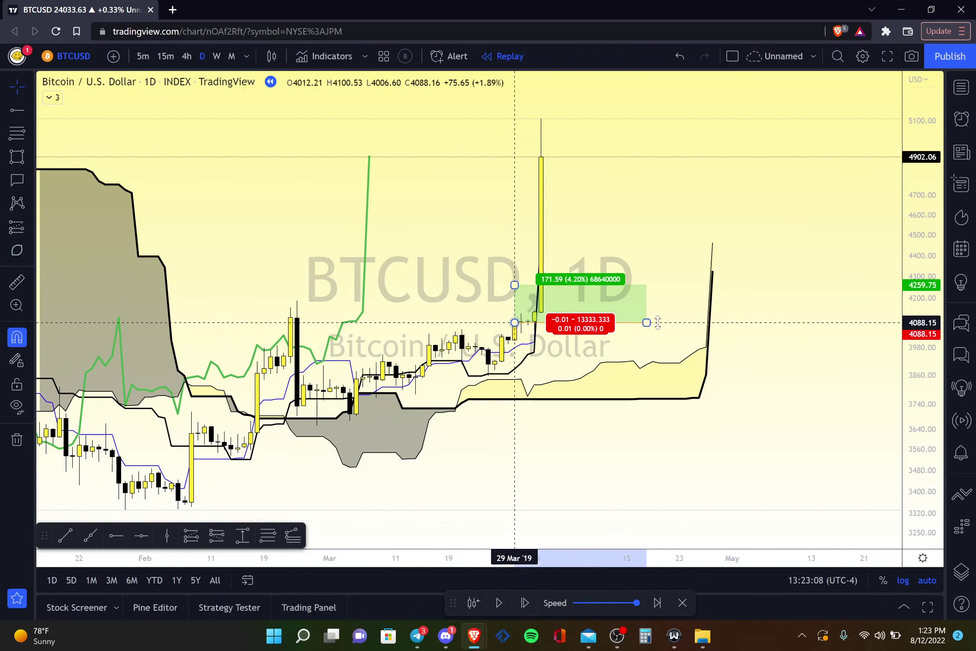
scroll(623, 419, "down", 1)
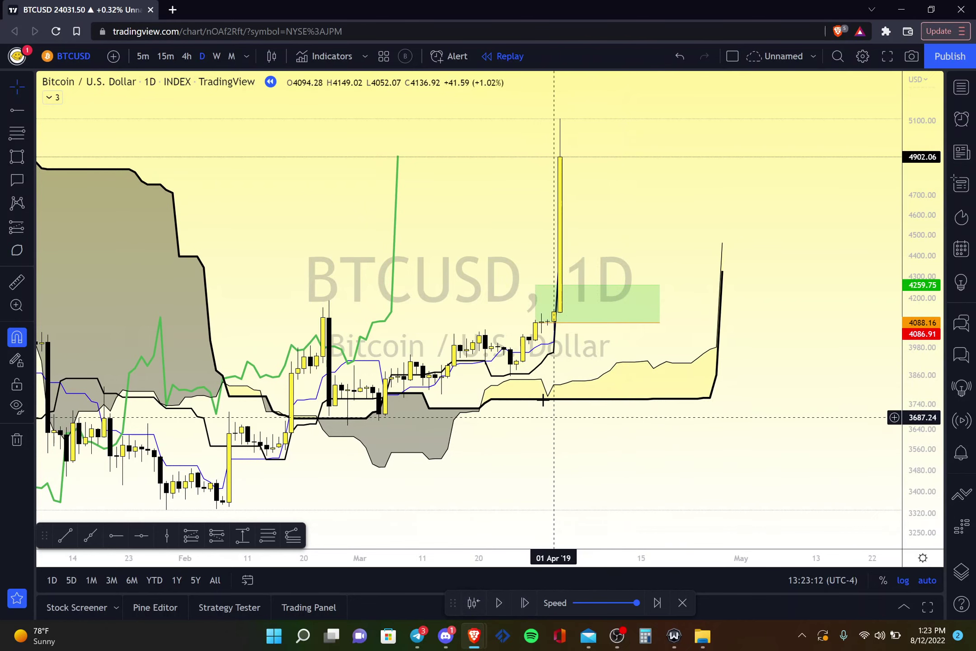
Step: Advance the daily BTCUSD replay bar by bar to 6 April 2019 to follow the open long position
left_click(525, 608)
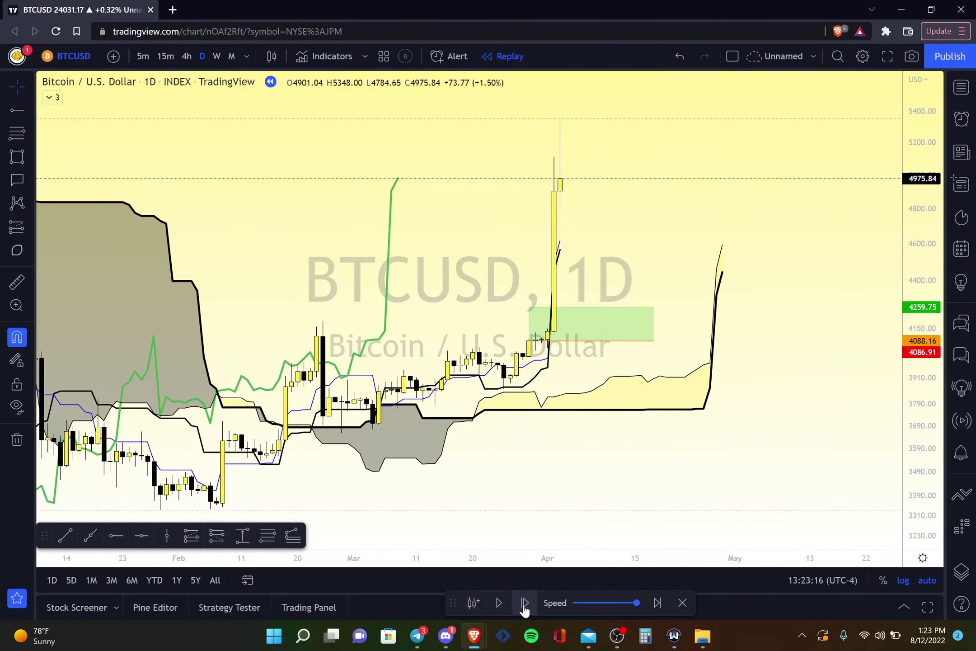
left_click(524, 608)
left_click(525, 605)
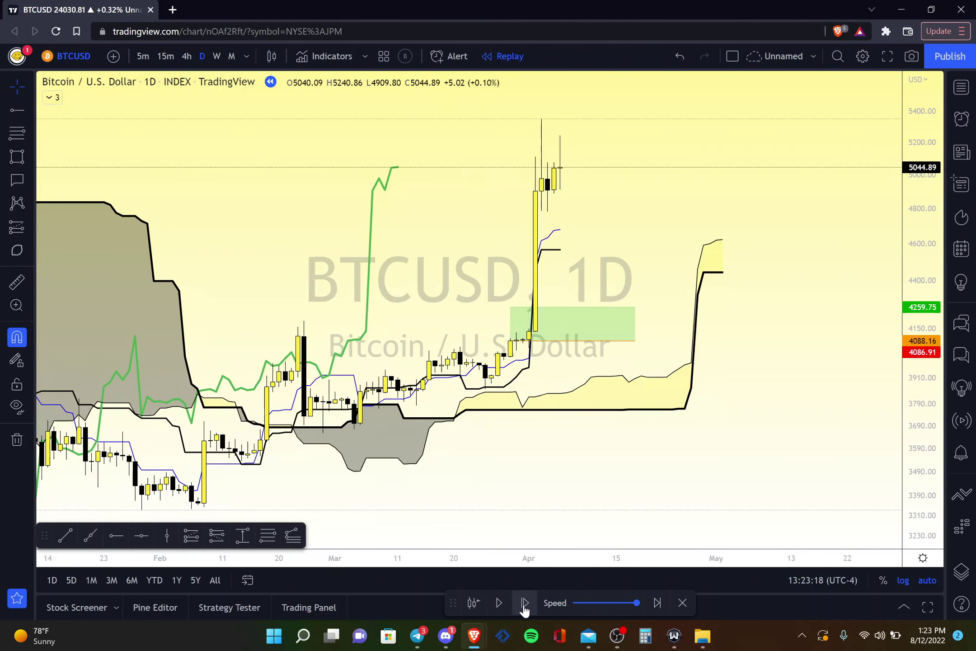
Step: Advance the daily BTCUSD replay bar by bar from 6 April to 4 May 2019, following the open long position
left_click(524, 604)
left_click(524, 604)
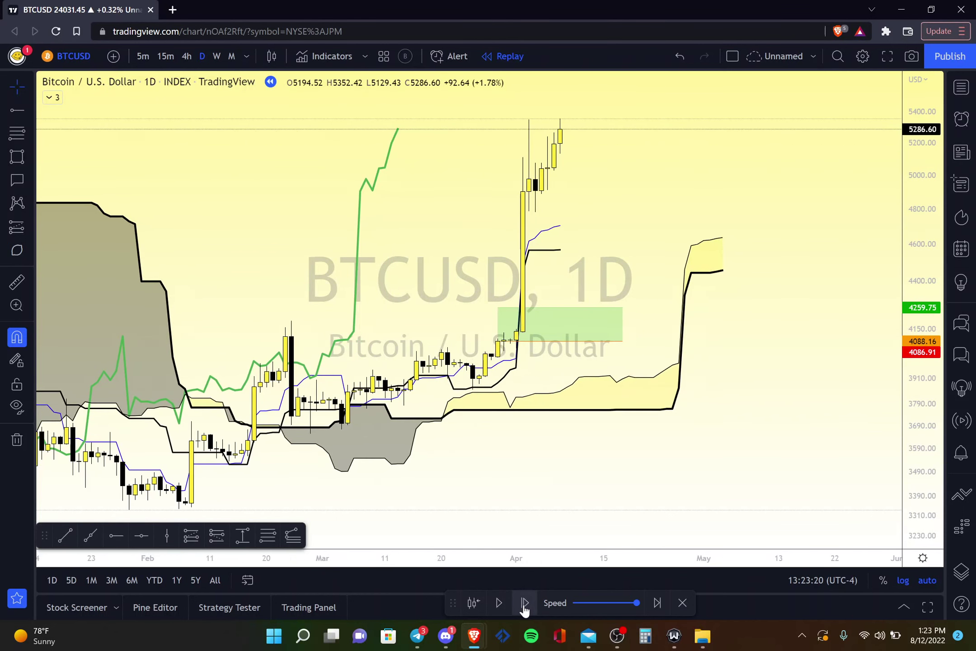
left_click(524, 604)
left_click(525, 604)
left_click(524, 604)
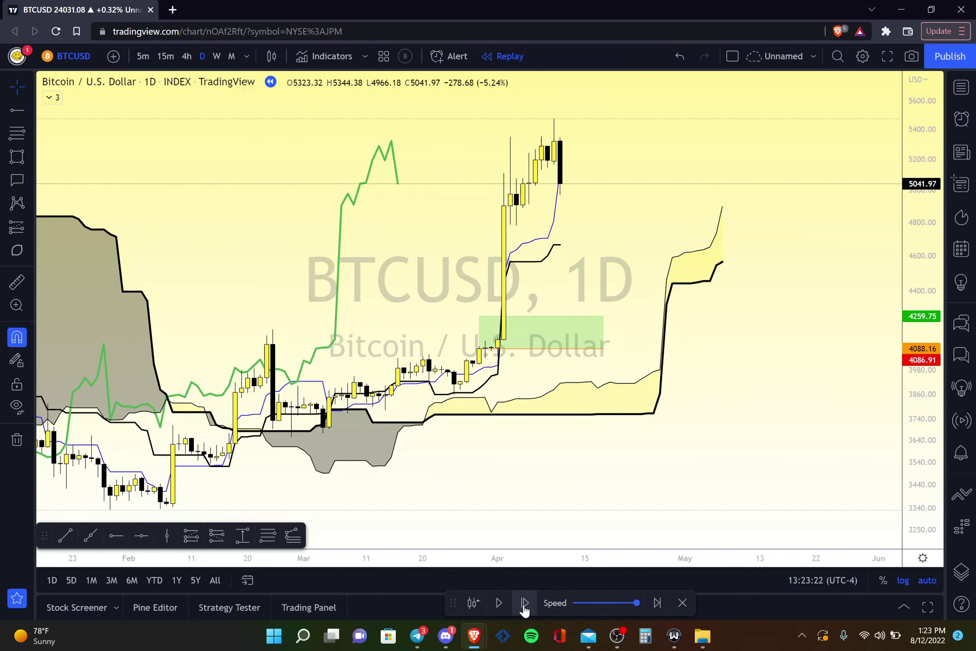
left_click(525, 604)
left_click(524, 604)
left_click(524, 604)
left_click(524, 604)
left_click(524, 604)
left_click(524, 604)
left_click(524, 604)
left_click(524, 604)
left_click(524, 604)
left_click(524, 604)
left_click(525, 604)
left_click(524, 604)
left_click(524, 604)
left_click(525, 604)
left_click(524, 604)
left_click(524, 604)
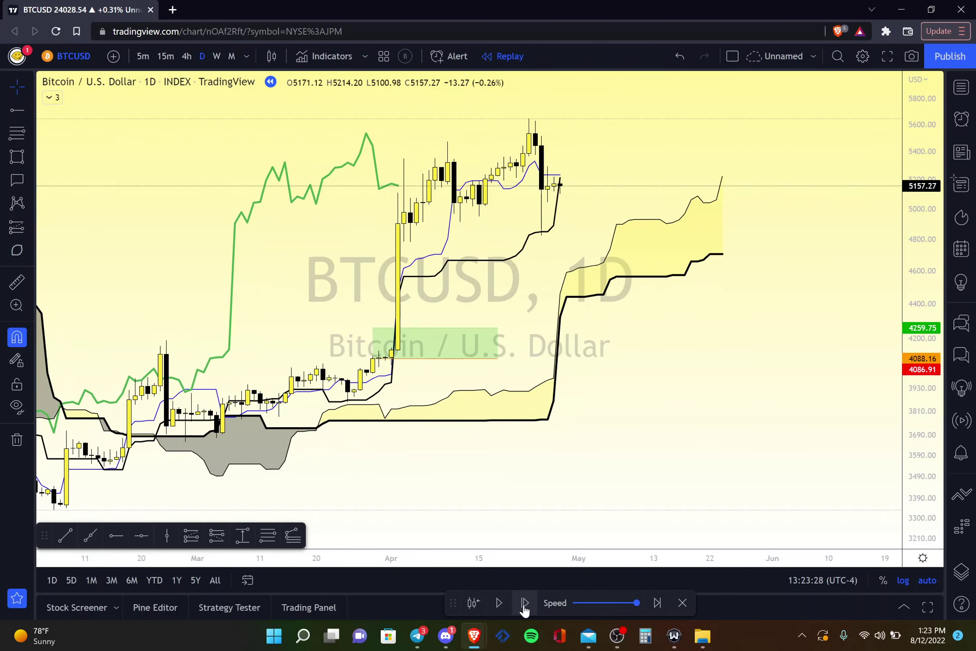
left_click(524, 604)
left_click(524, 605)
left_click(524, 604)
left_click(525, 604)
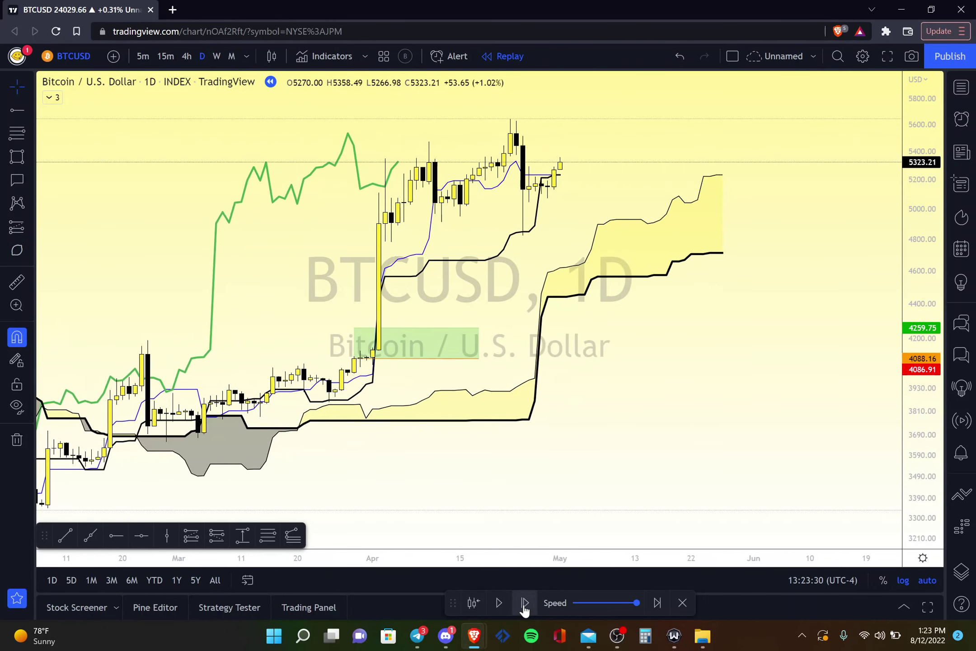
left_click(525, 604)
left_click(524, 604)
left_click(524, 605)
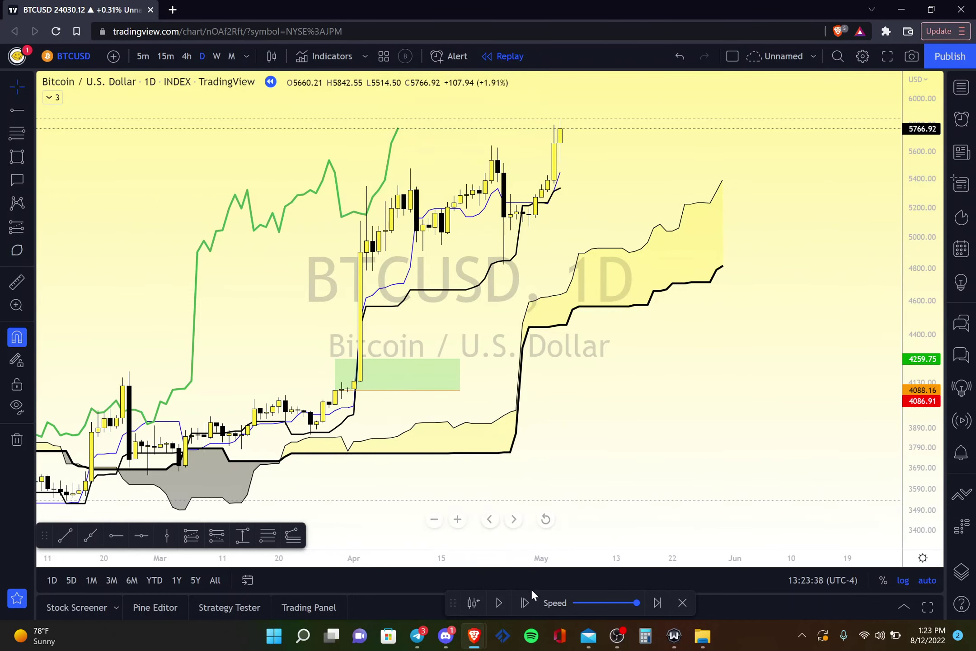
Step: Continue the daily replay bar by bar to 9 June 2019, until price closes below the Ichimoku base line
left_click(526, 602)
left_click(525, 603)
left_click(525, 603)
left_click(525, 603)
left_click(525, 603)
left_click(525, 603)
left_click(525, 603)
left_click(525, 603)
left_click(525, 603)
left_click(525, 603)
left_click(525, 603)
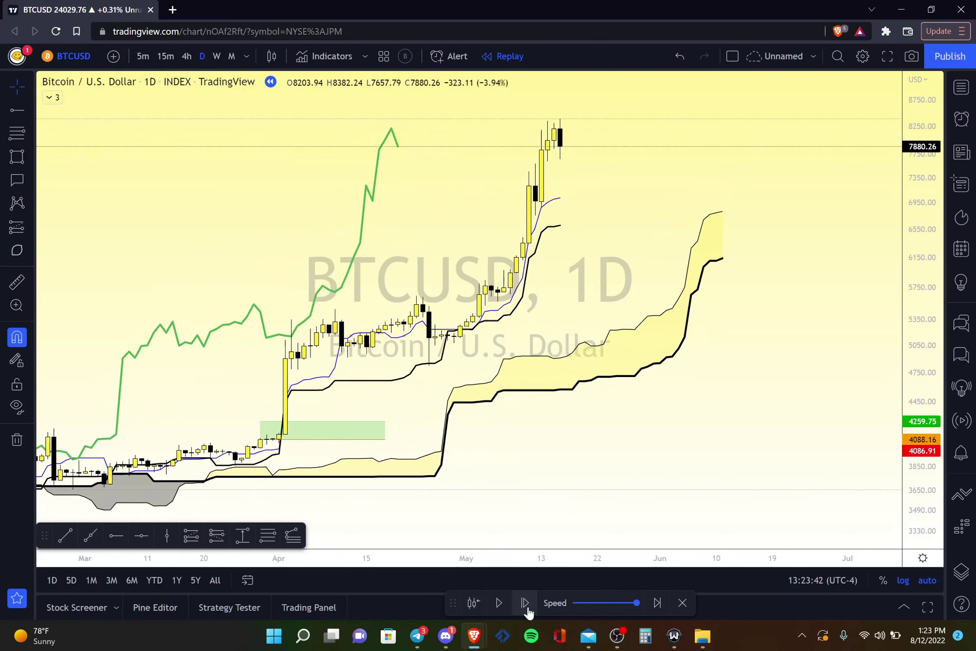
left_click(525, 603)
left_click(525, 603)
left_click(525, 603)
left_click(525, 603)
left_click(525, 603)
left_click(525, 603)
left_click(526, 603)
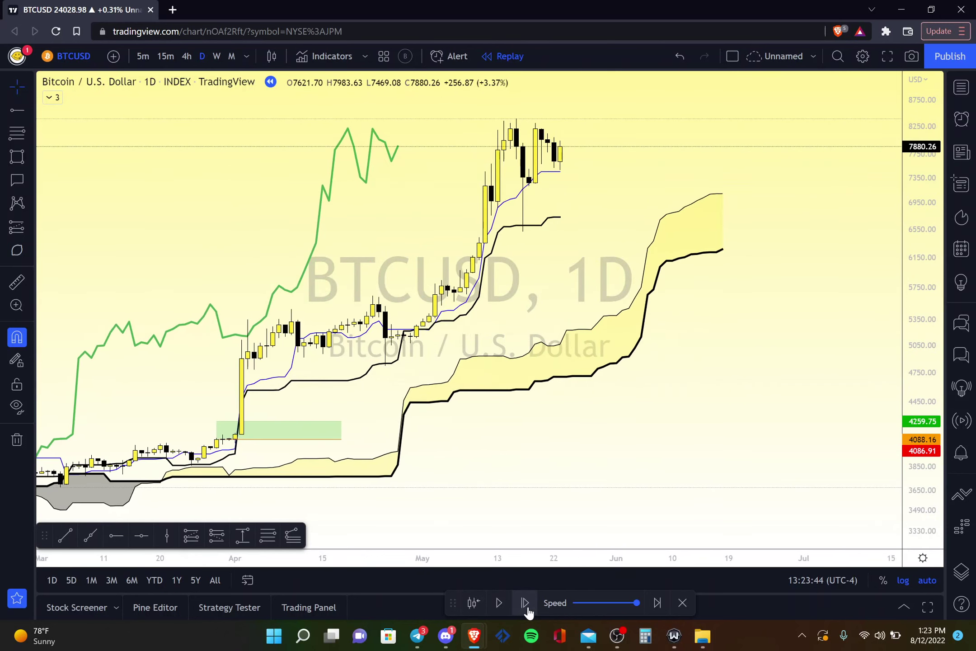
left_click(525, 603)
left_click(525, 603)
left_click(525, 602)
left_click(525, 603)
left_click(525, 603)
left_click(525, 603)
left_click(525, 603)
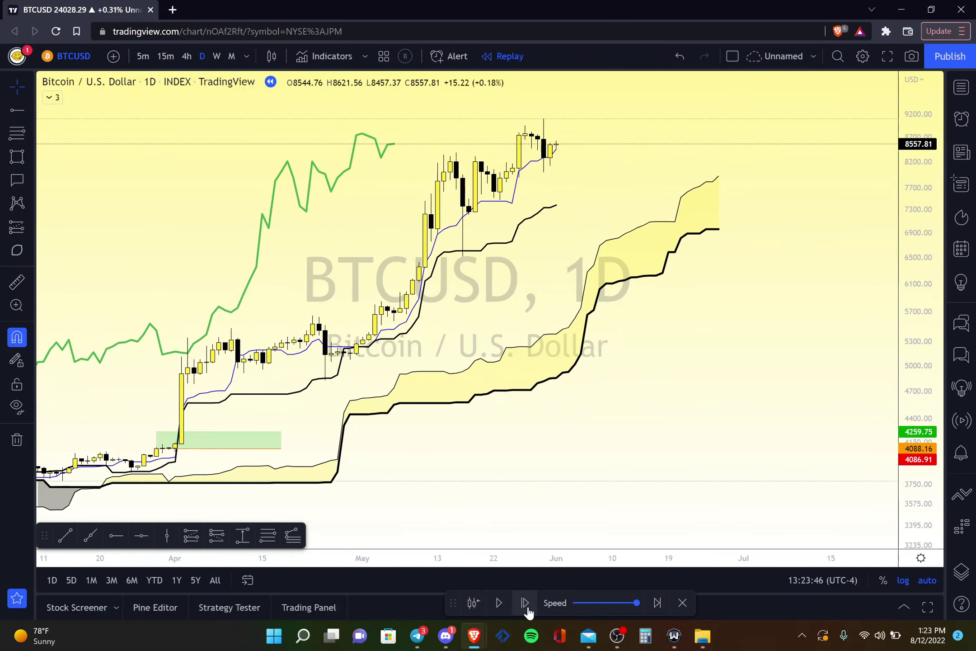
left_click(525, 603)
left_click(525, 602)
left_click(525, 603)
left_click(525, 603)
left_click(526, 603)
left_click(525, 603)
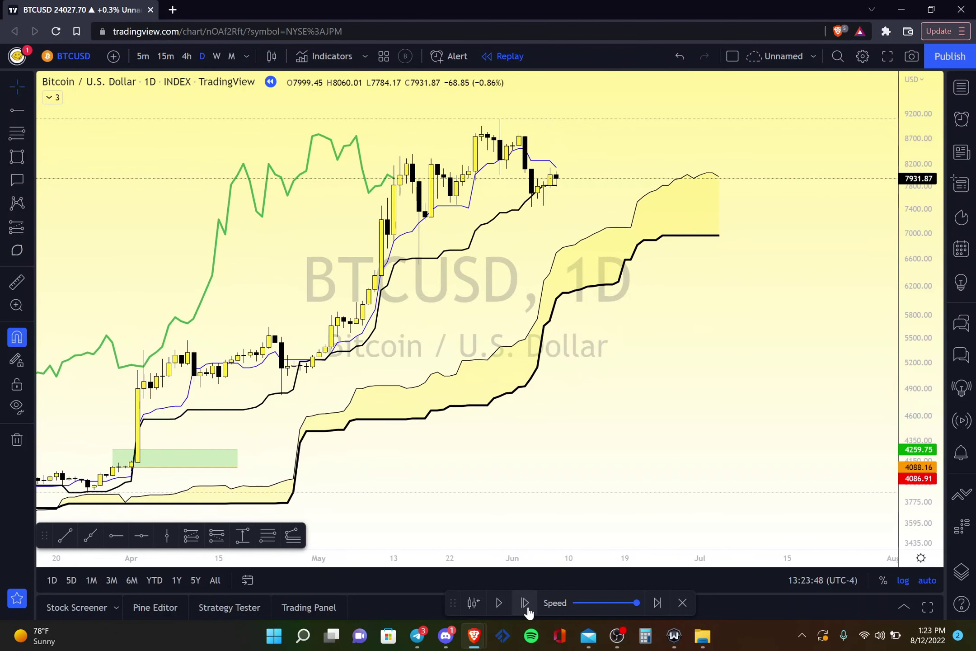
left_click(525, 603)
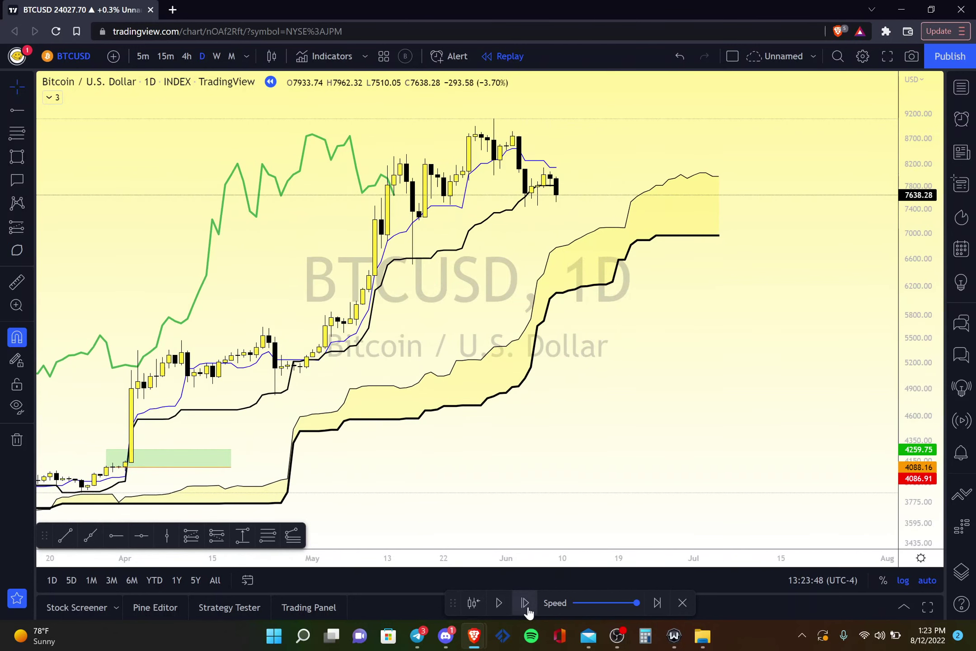
Step: Rewind the replay to the 8 June 2019 bar and advance it again to 9 June
left_click(473, 608)
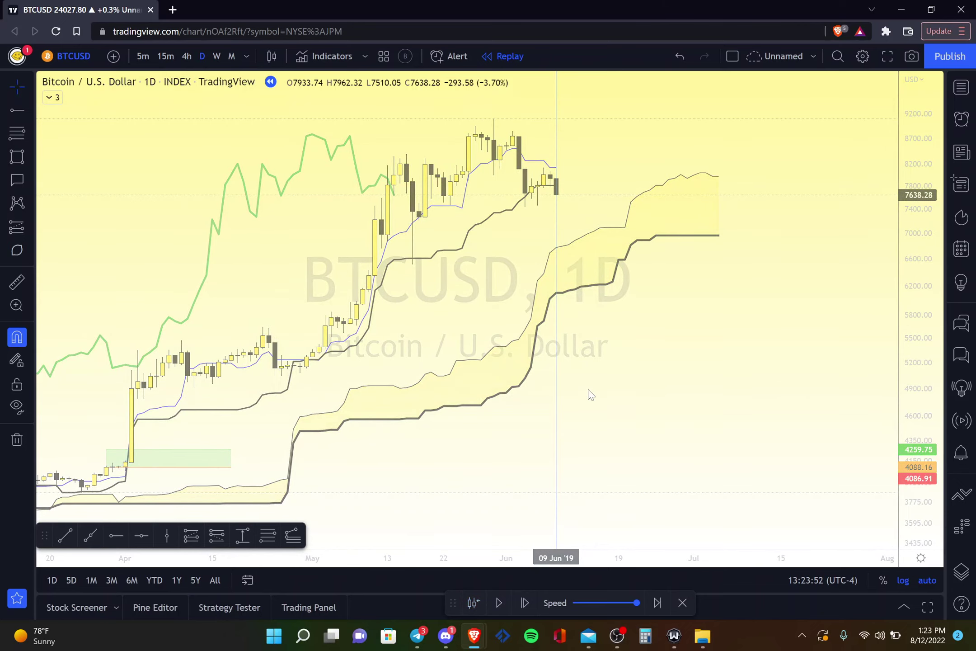
left_click(587, 389)
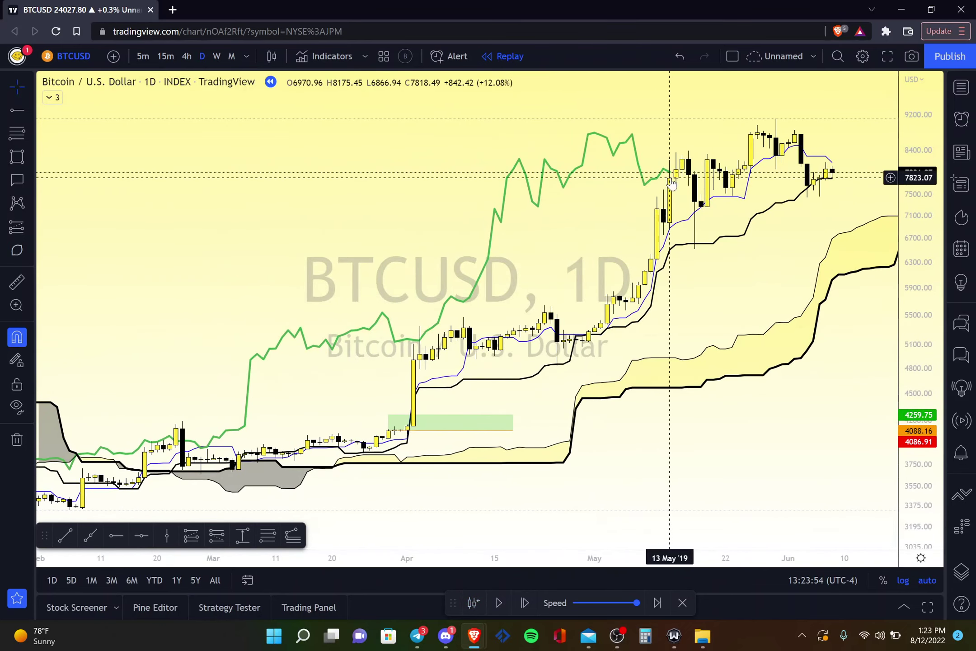
left_click(524, 606)
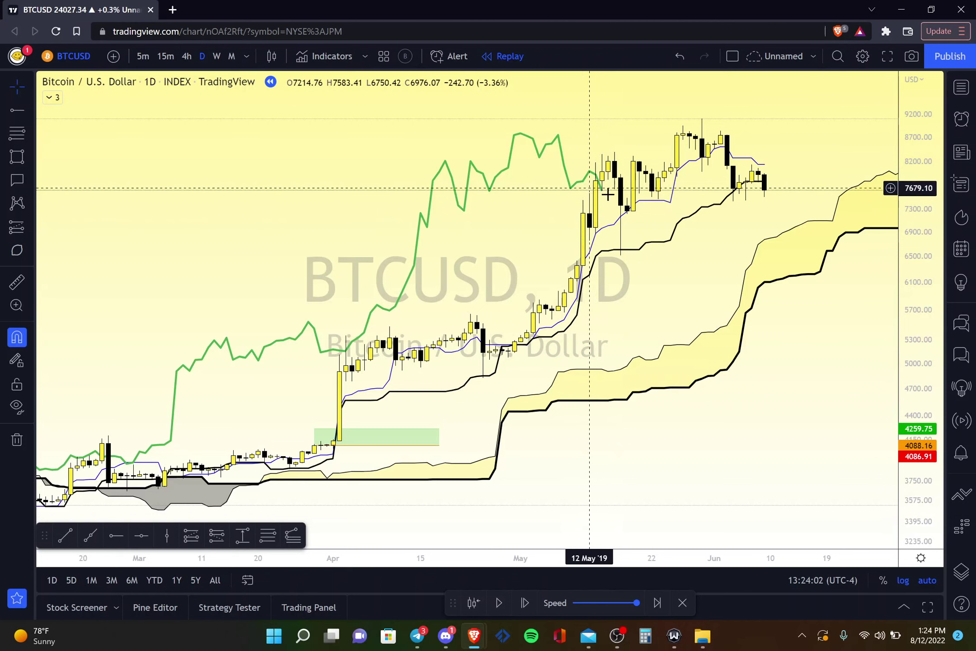
Step: Set the long position's target to the 9 June close of 7638.28 and extend its end to 9 June 2019
scroll(606, 253, "right", 5)
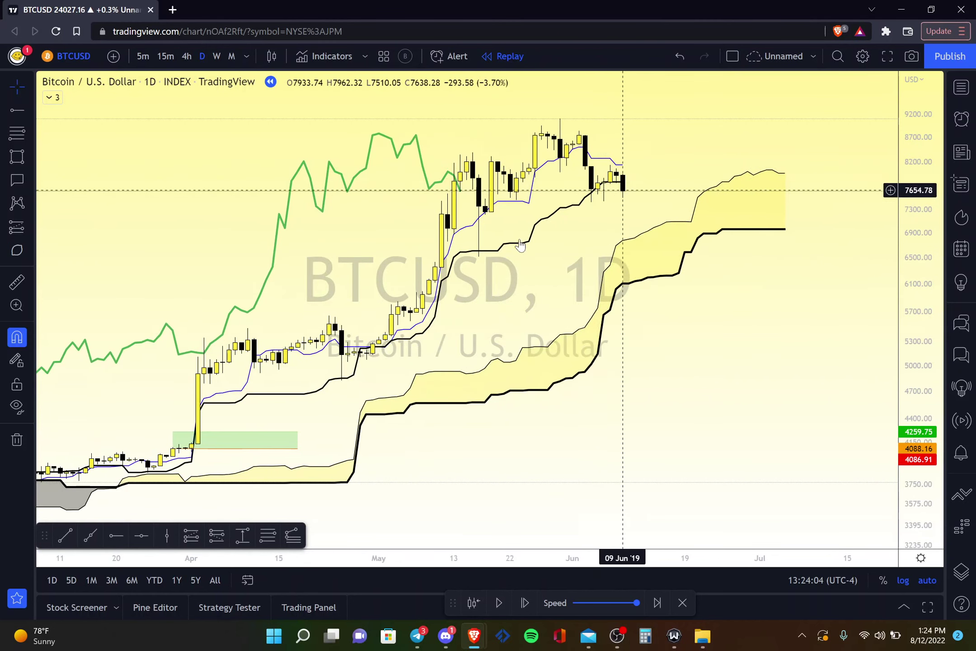
mouse_move(174, 433)
left_mouse_down()
mouse_move(683, 209)
mouse_move(655, 180)
mouse_move(628, 199)
mouse_move(619, 190)
left_mouse_up()
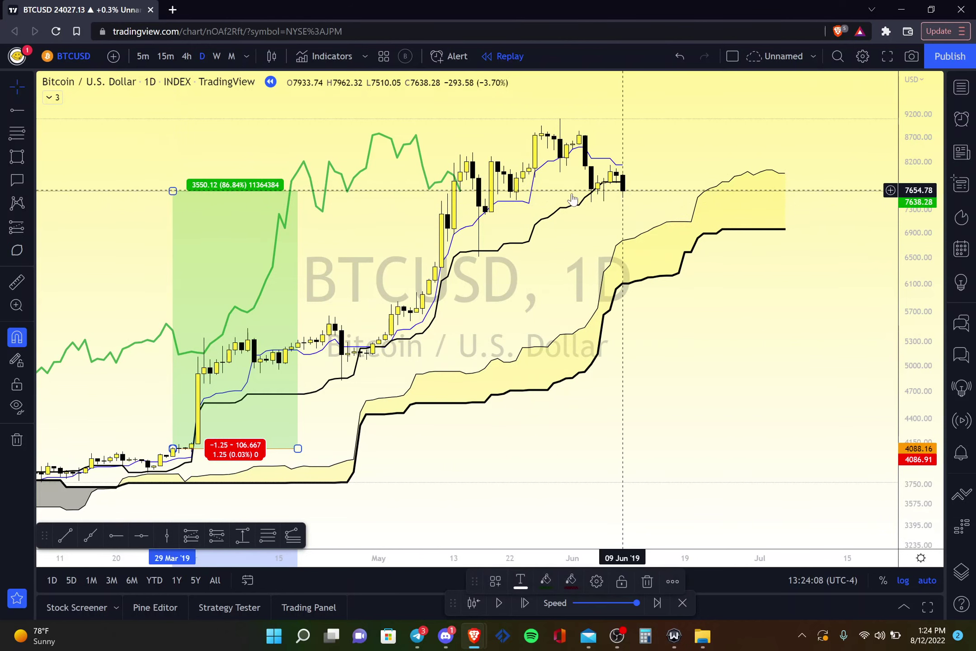
left_click_drag(298, 449, 628, 449)
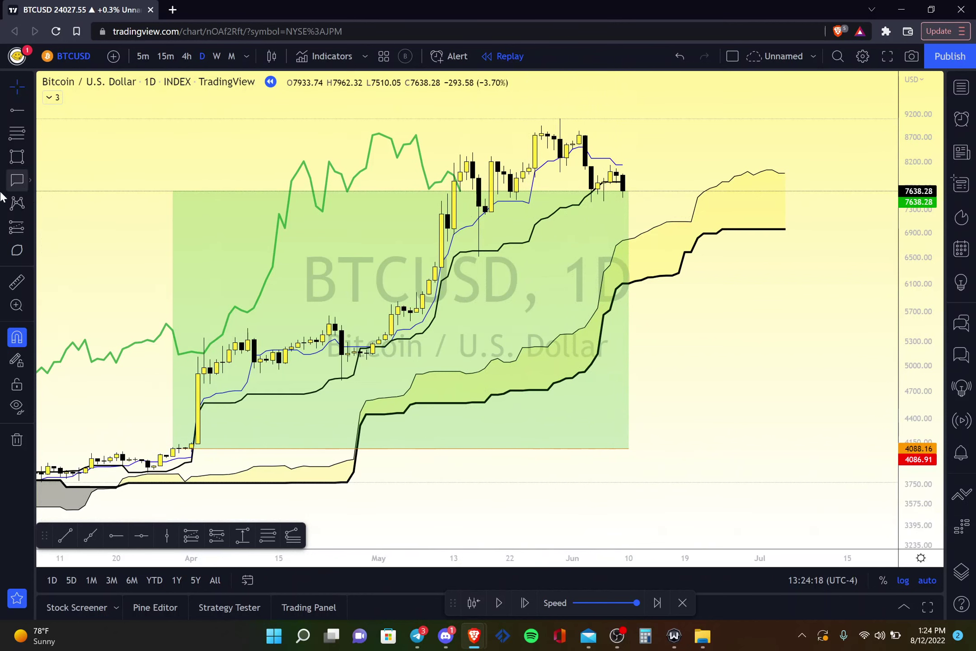
left_click_drag(628, 447, 622, 449)
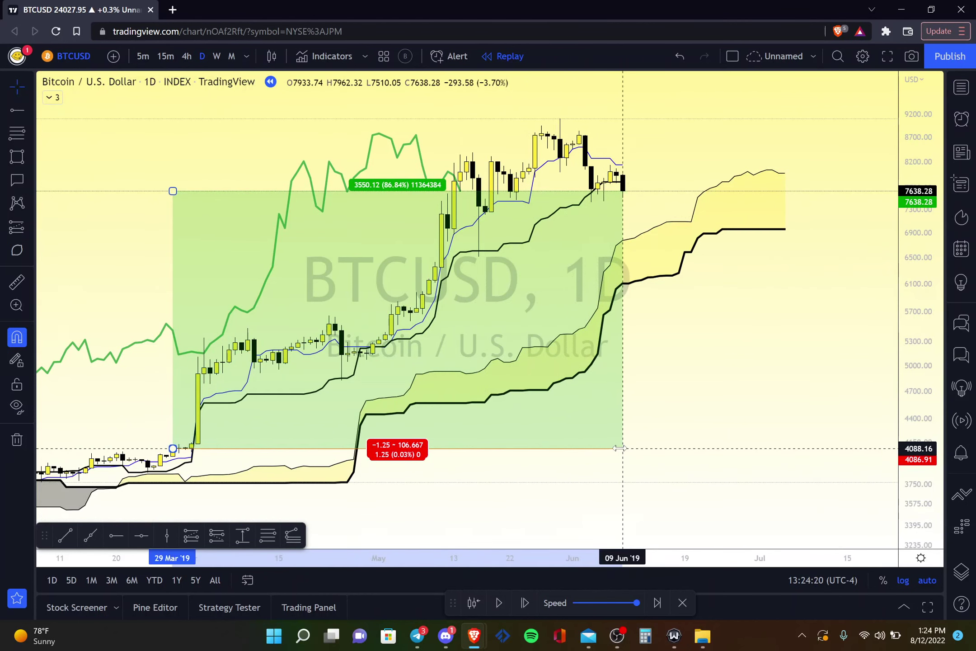
Step: Measure the trade's duration with a Date Range from 29 March to 9 June 2019 beneath the long position
left_click(18, 226)
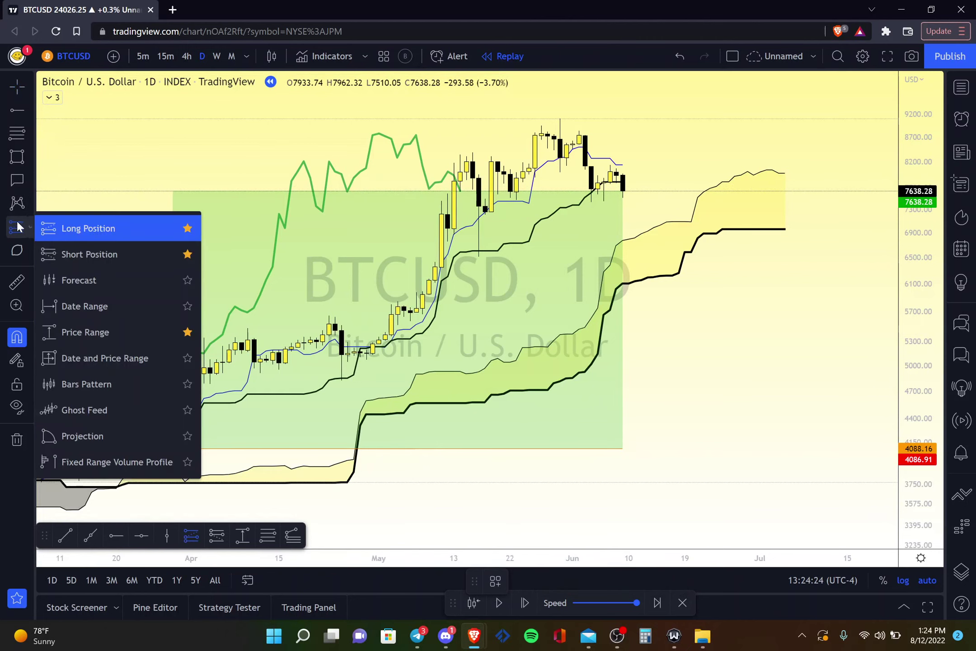
left_click(55, 302)
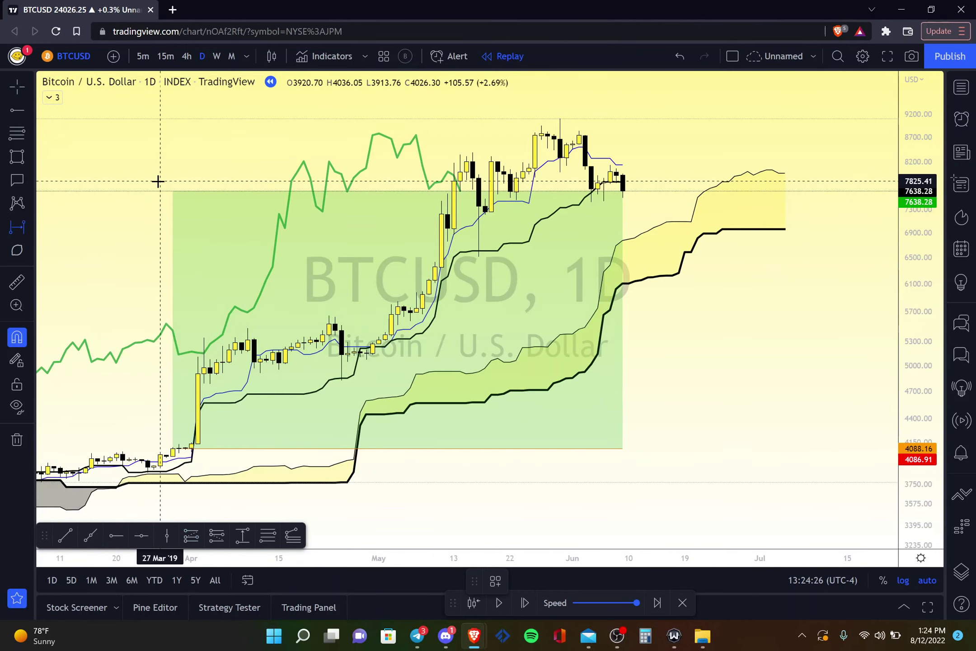
left_click(173, 492)
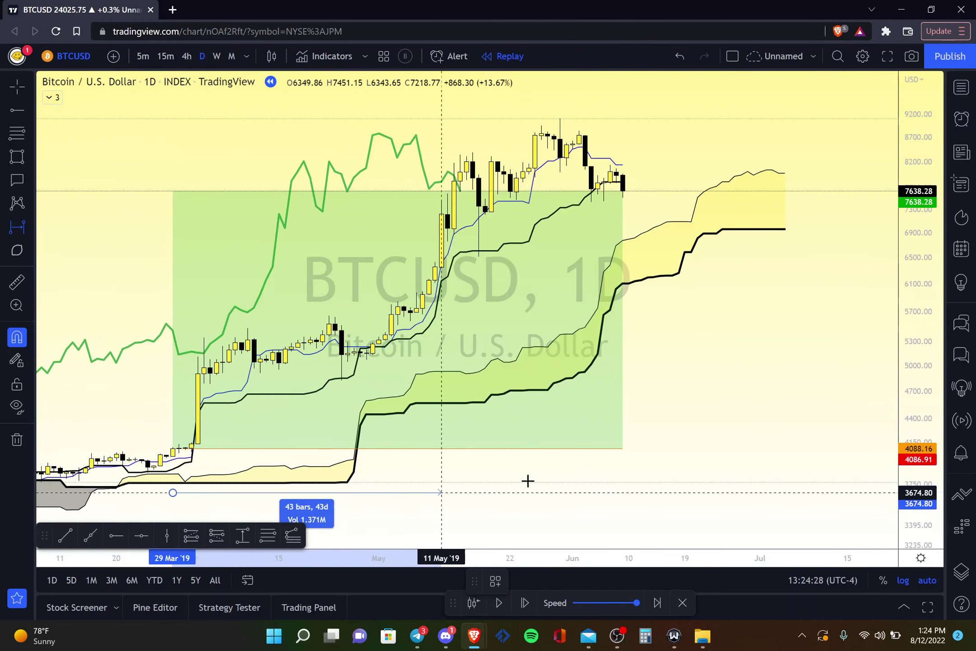
left_click(623, 464)
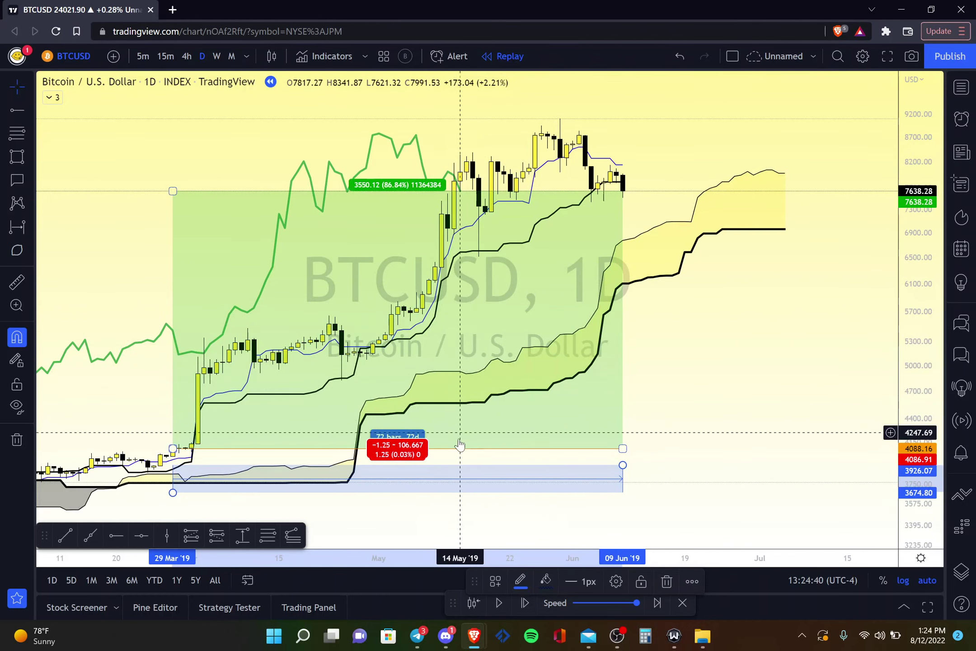
scroll(397, 505, "down", 1)
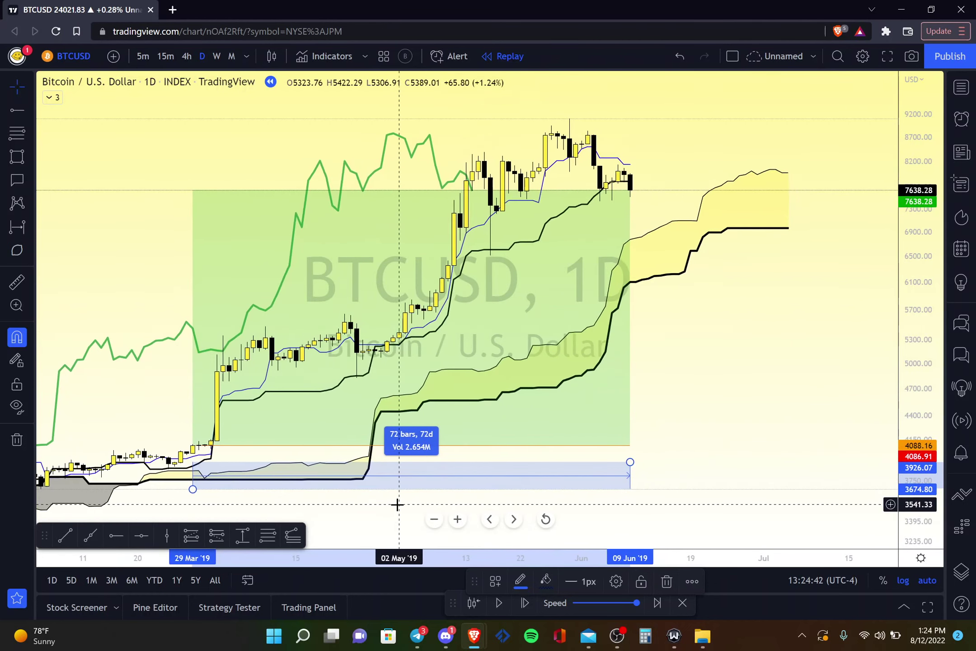
scroll(397, 505, "up", 2)
scroll(397, 504, "down", 1)
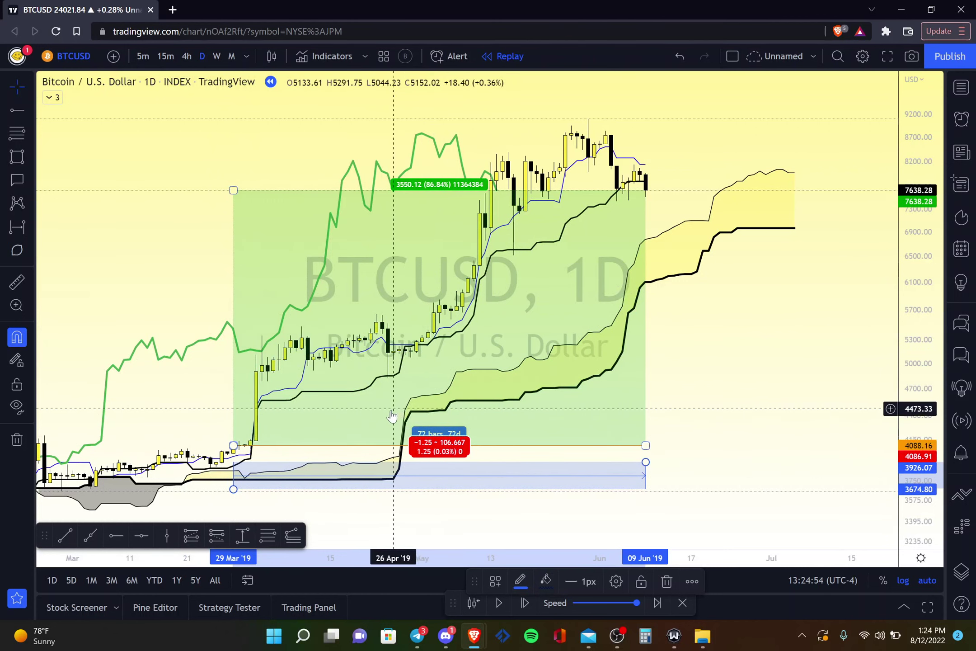
Step: Delete the date range measurement and the completed long position from the chart
key("Delete")
left_click(493, 393)
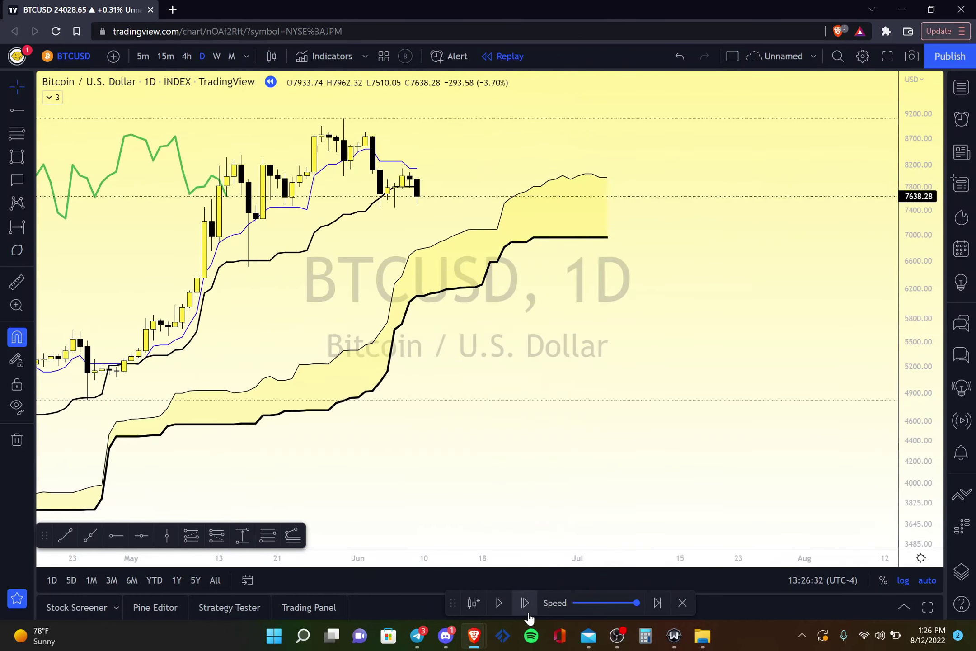
Step: Advance the daily BTCUSD replay bar by bar to 16 June 2019 to look for the next long entry
left_click(524, 609)
left_click(524, 608)
left_click(524, 608)
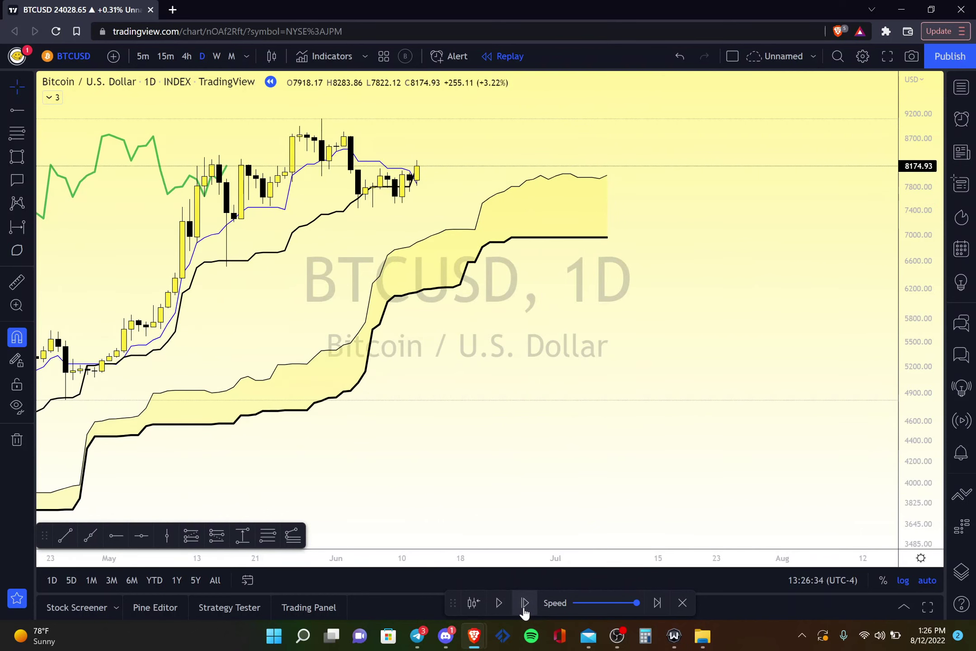
left_click(524, 609)
left_click(524, 609)
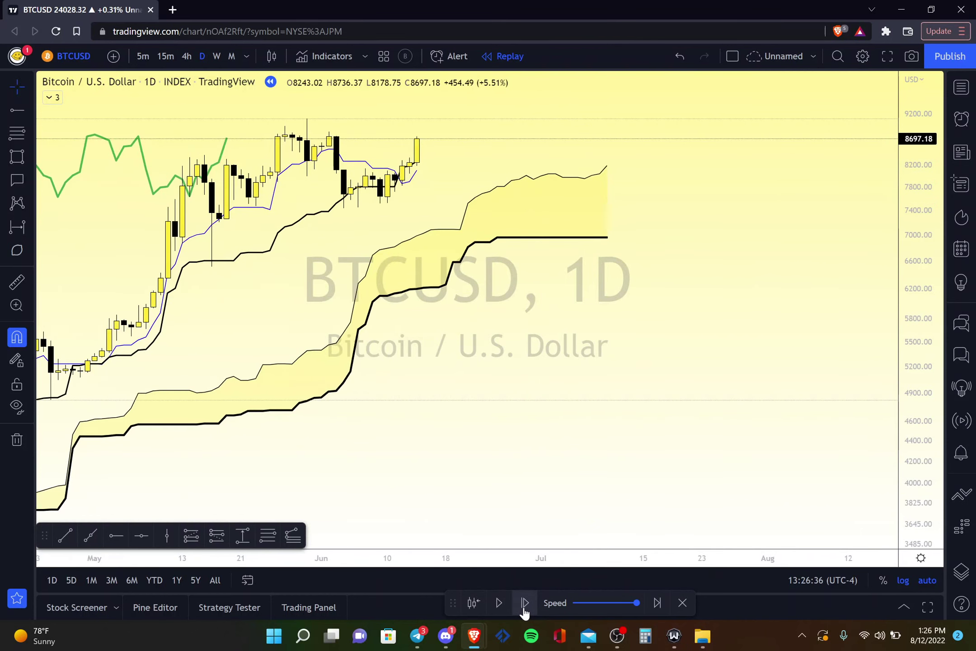
scroll(553, 464, "down", 2)
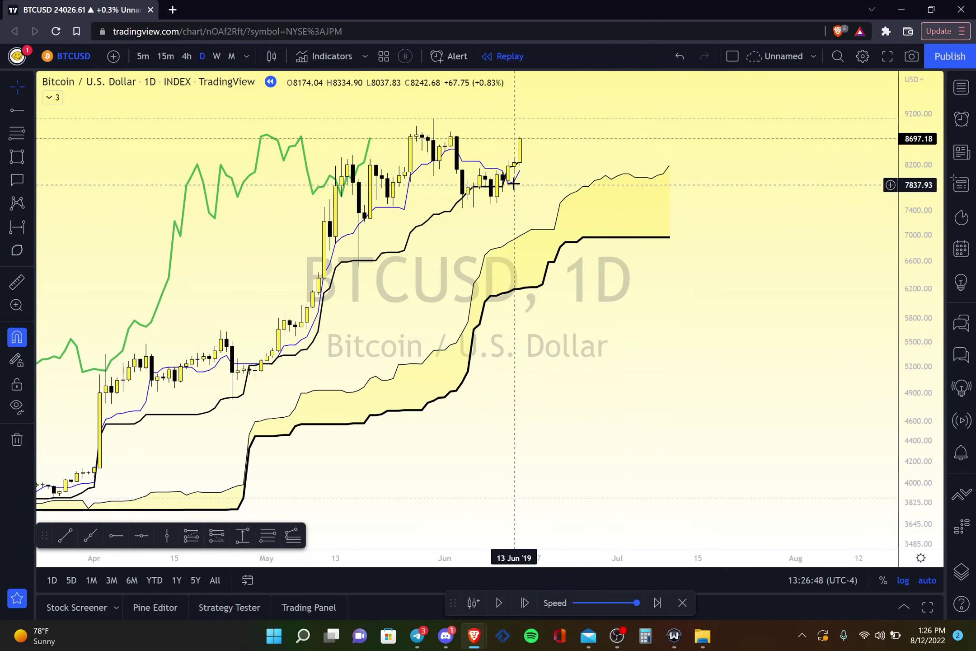
left_click(527, 602)
left_click(527, 603)
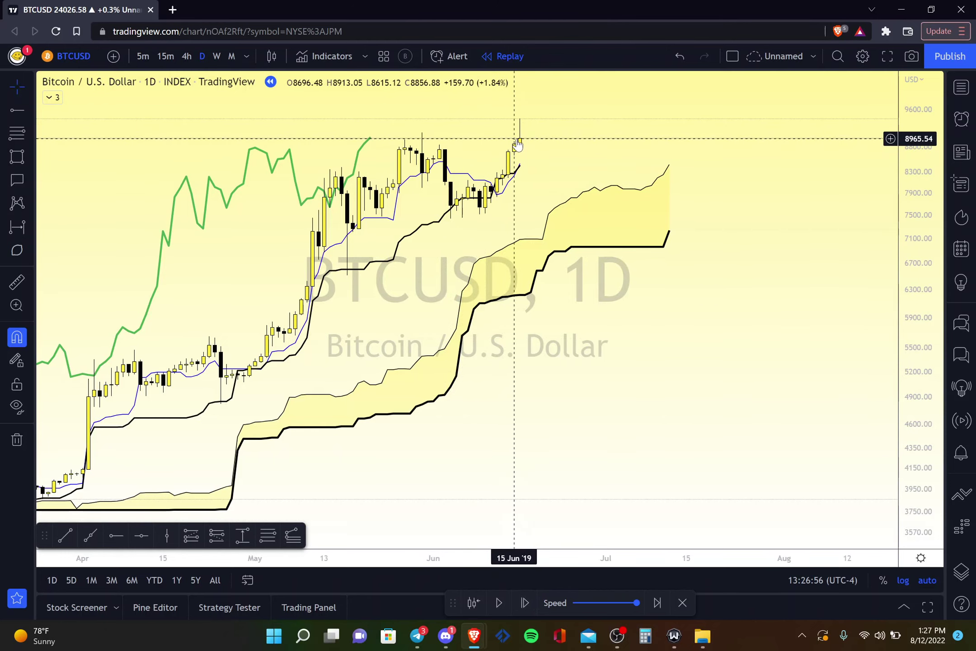
Step: Place a Long Position at the 16 June 2019 close of 8978.80 and set its stop to 8324.08, below the base line
scroll(521, 147, "up", 4)
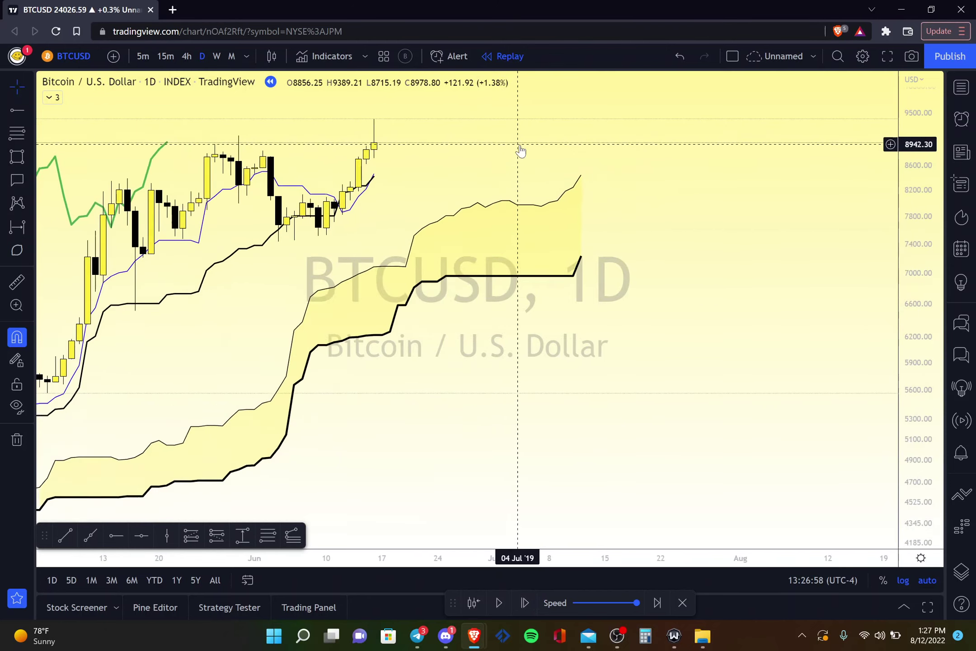
left_click(17, 231)
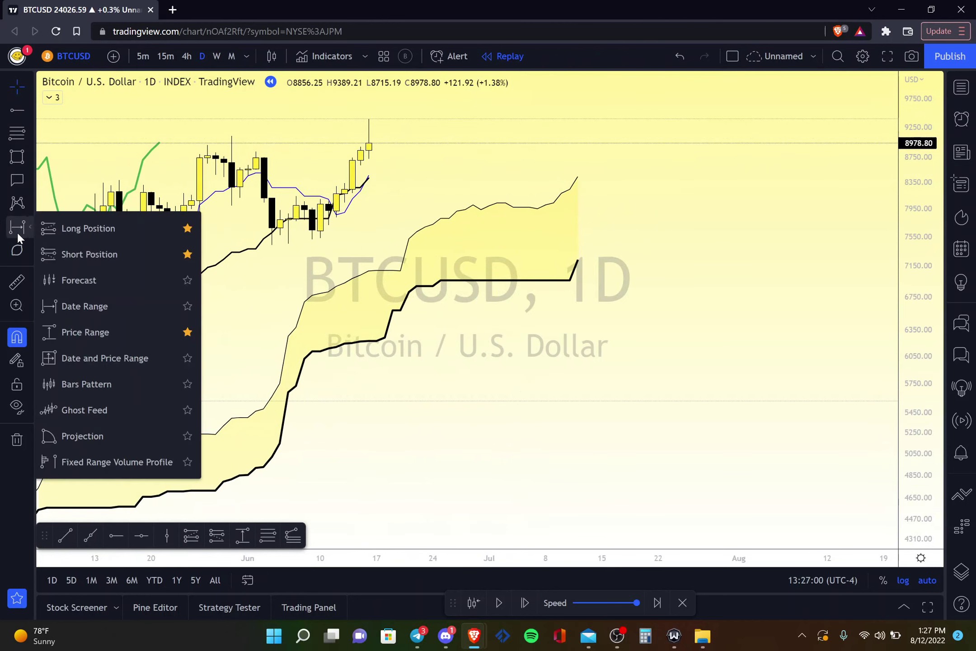
left_click(75, 234)
scroll(413, 174, "left", 3)
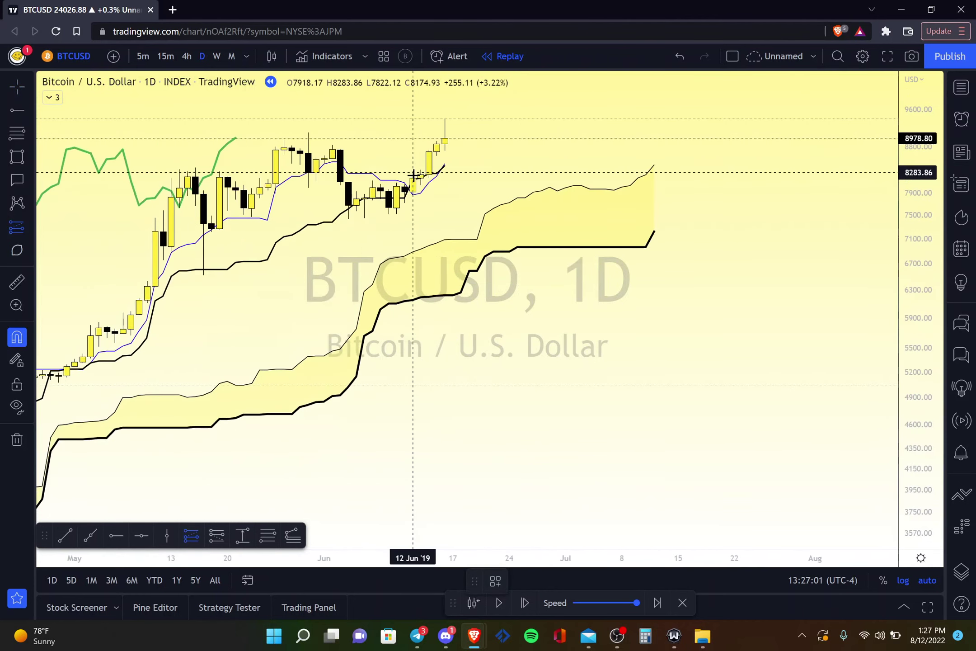
left_click(444, 132)
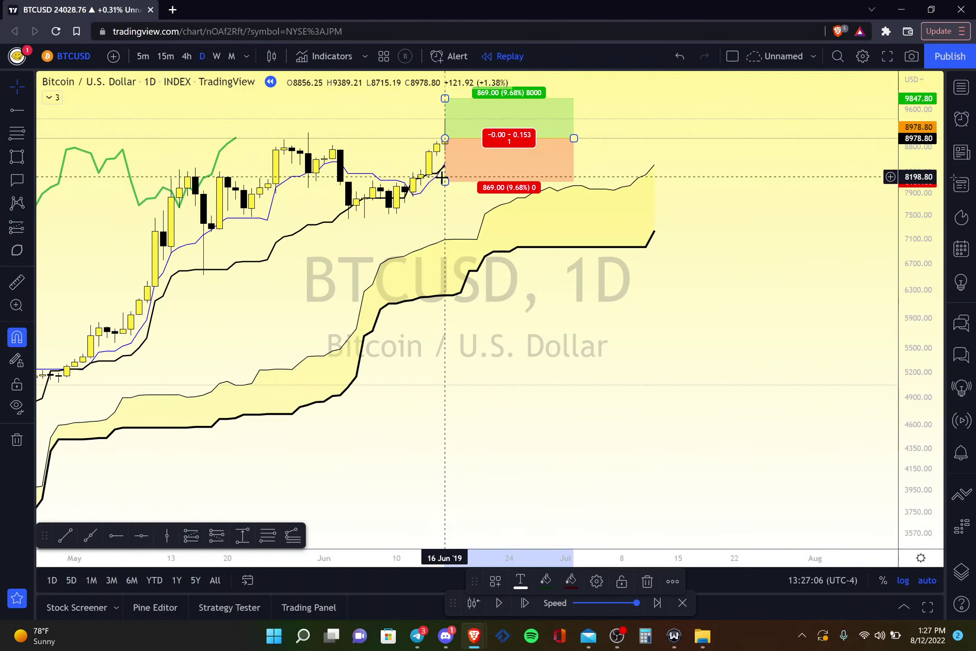
left_click_drag(454, 185, 511, 176)
left_click(558, 233)
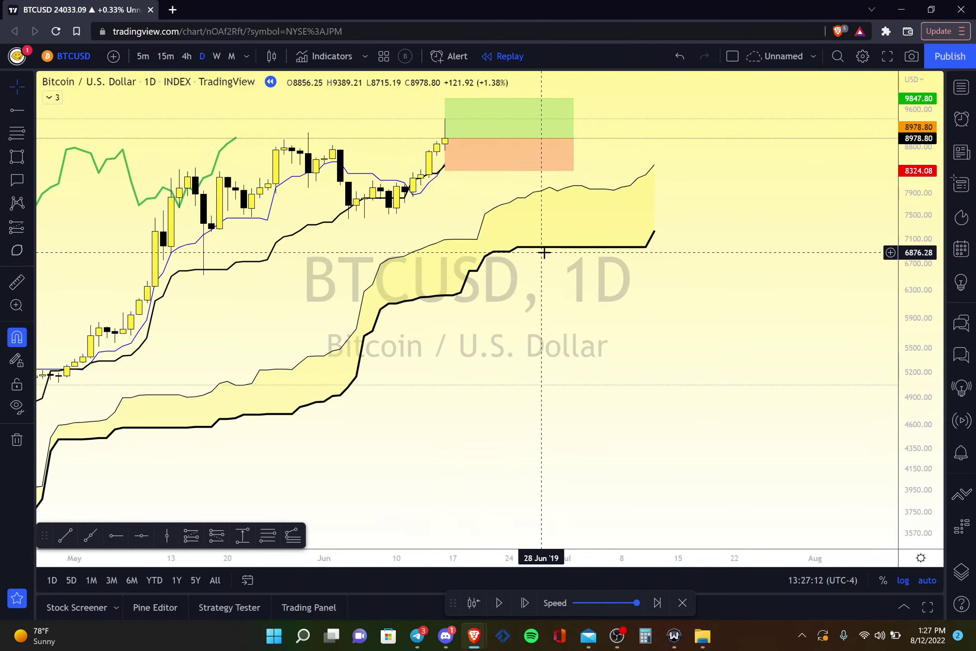
Step: Advance the daily BTCUSD replay to 22 June 2019 and raise the long position's stop to 8929.36, just below entry
scroll(602, 253, "down", 4)
scroll(656, 229, "down", 2)
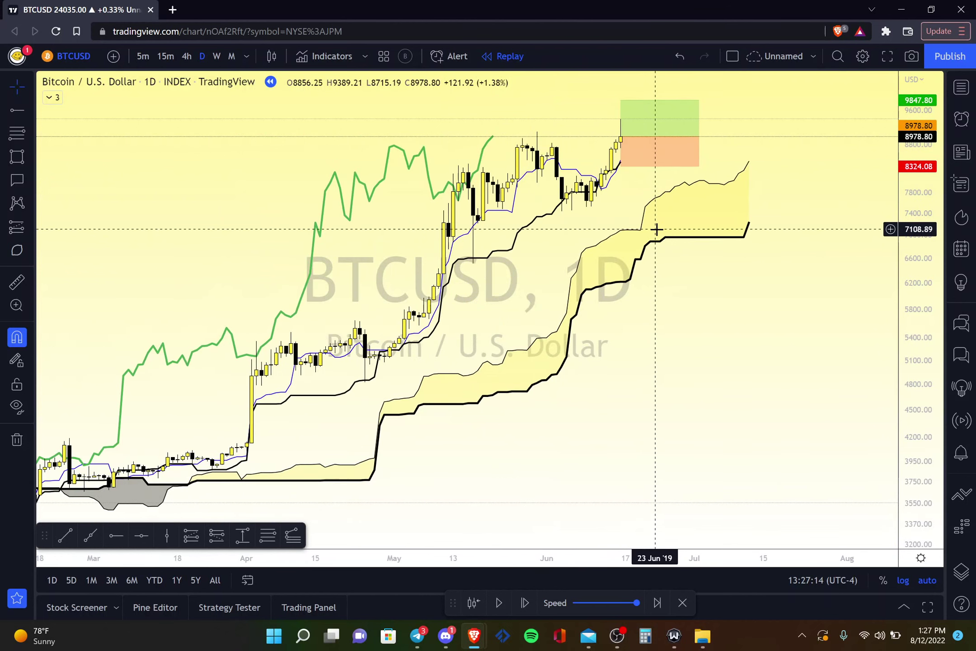
left_click(652, 132)
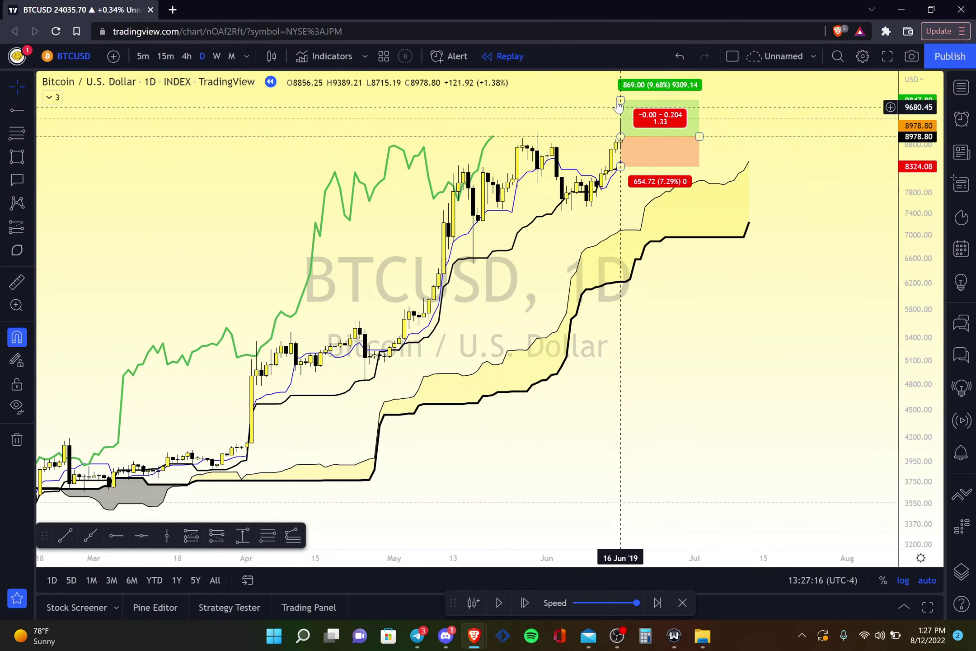
left_click(520, 608)
left_click(524, 602)
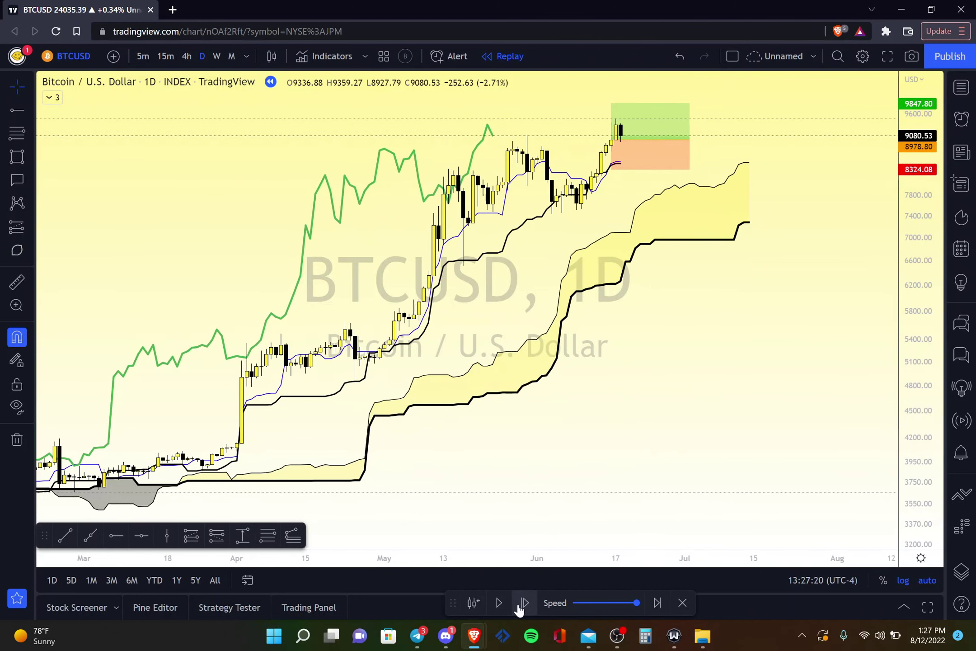
left_click(520, 608)
left_click(519, 608)
left_click(519, 608)
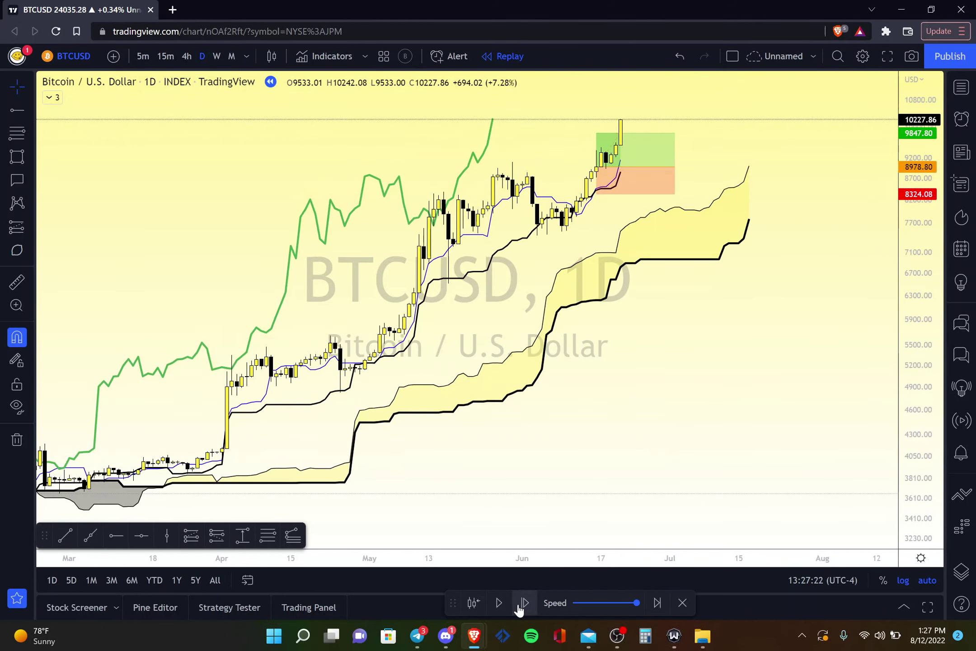
left_click(519, 607)
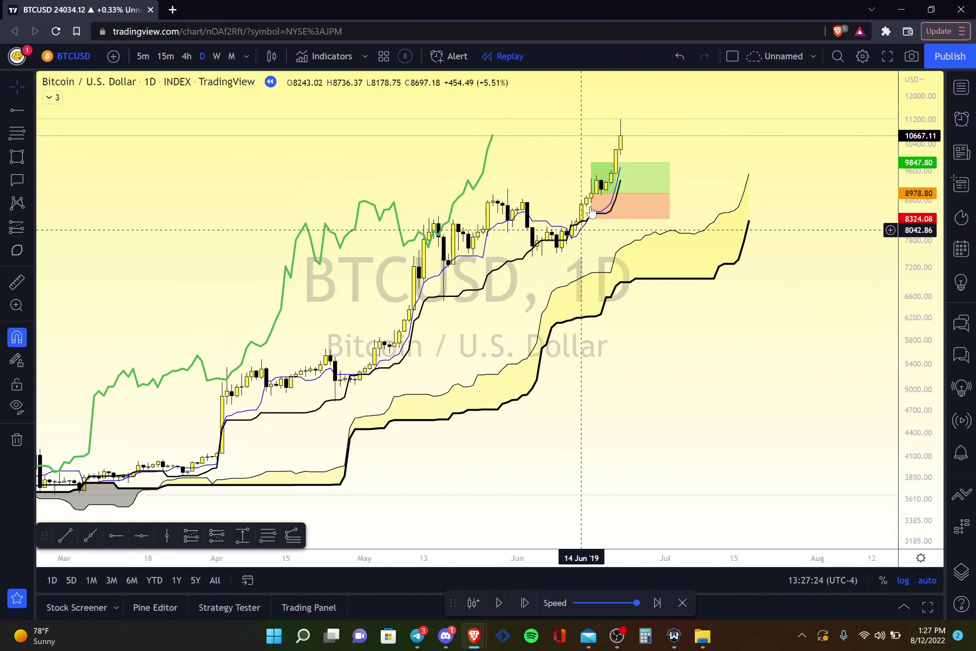
left_click_drag(593, 219, 687, 196)
left_click(682, 220)
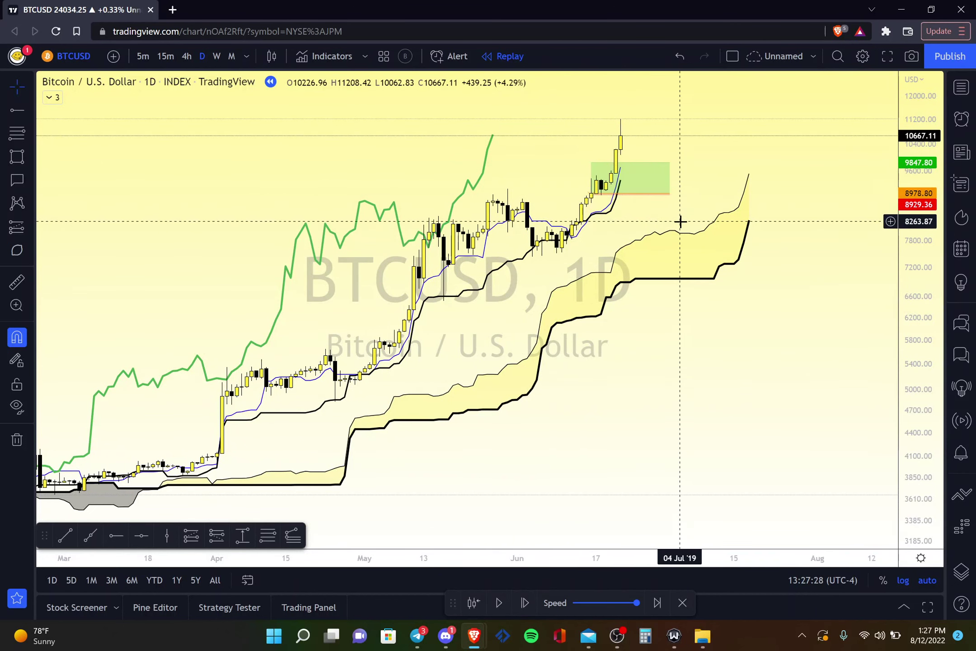
Step: Advance the replay bar by bar to 28 June 2019 and raise the long position's target to 10552.35
left_click(523, 603)
left_click(523, 603)
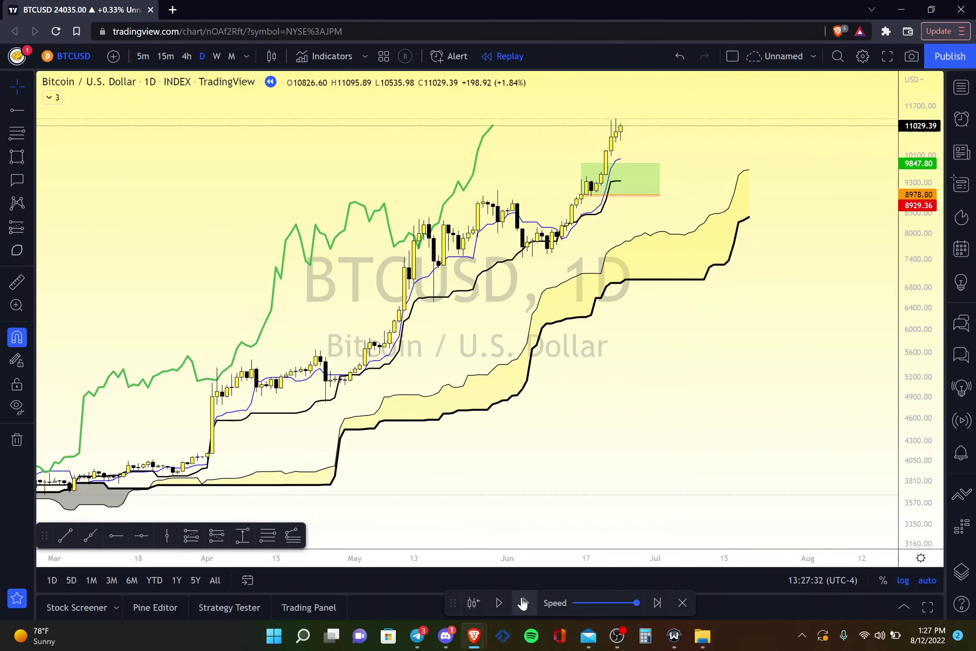
left_click(523, 603)
left_click(523, 603)
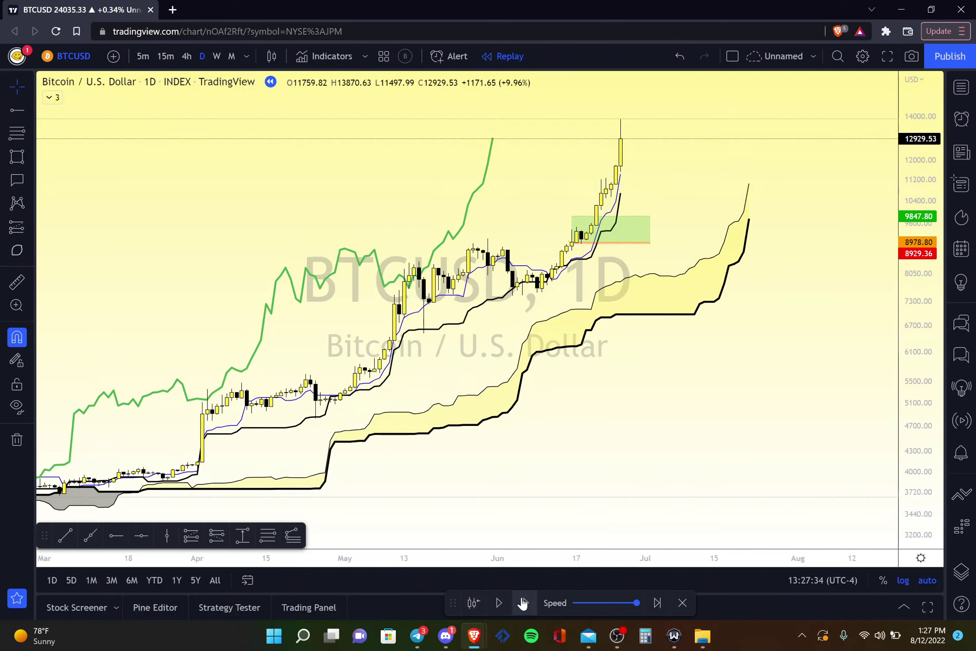
left_click(523, 603)
left_click(523, 602)
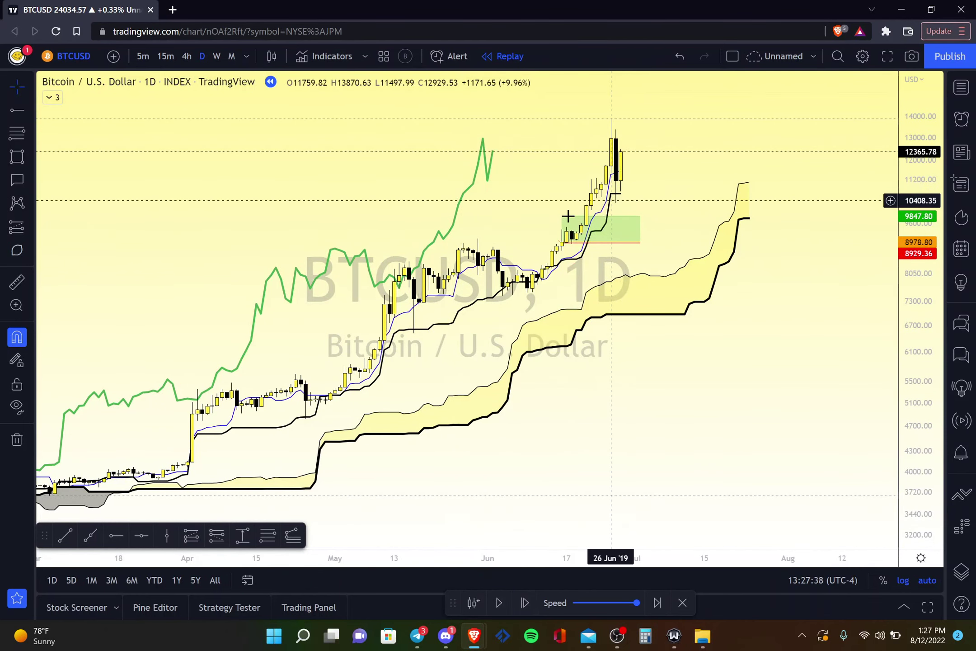
left_click_drag(562, 217, 534, 197)
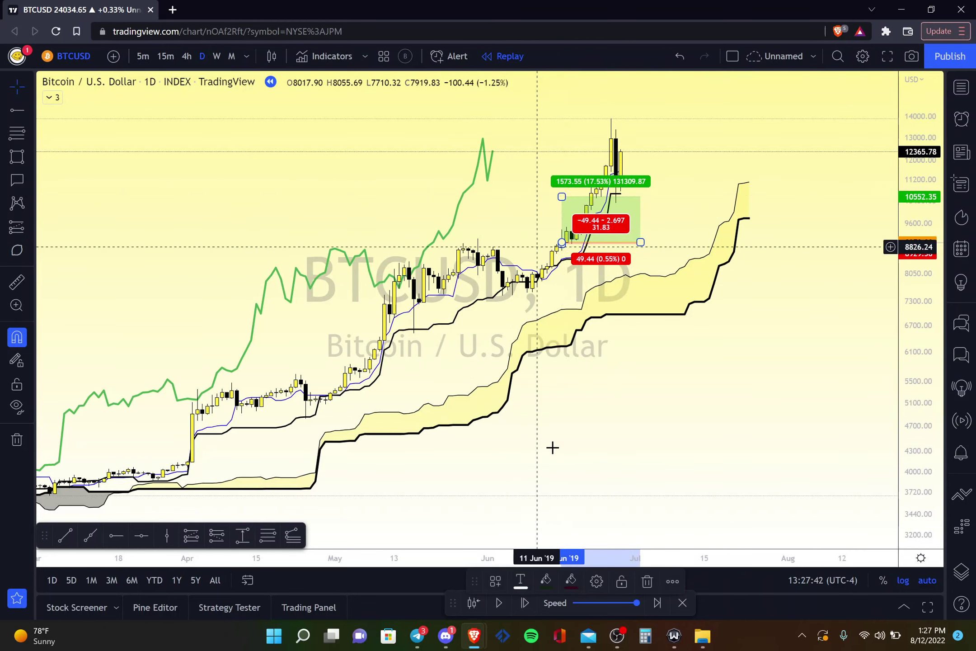
Step: Advance the daily replay bar by bar to 14 July 2019 to look for the long trade's exit
left_click(522, 603)
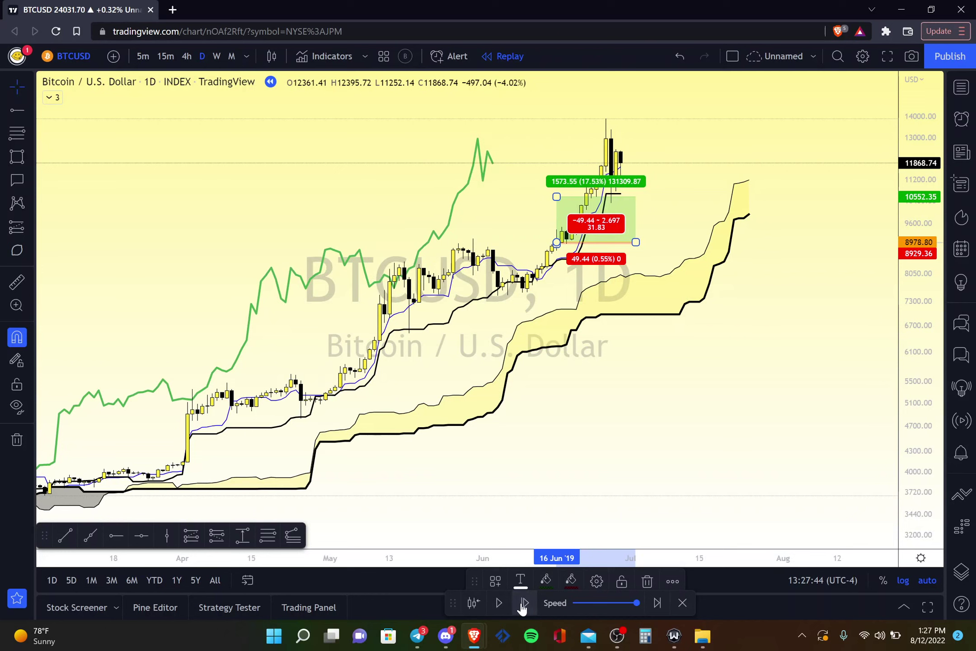
left_click(522, 604)
left_click(522, 604)
left_click(523, 603)
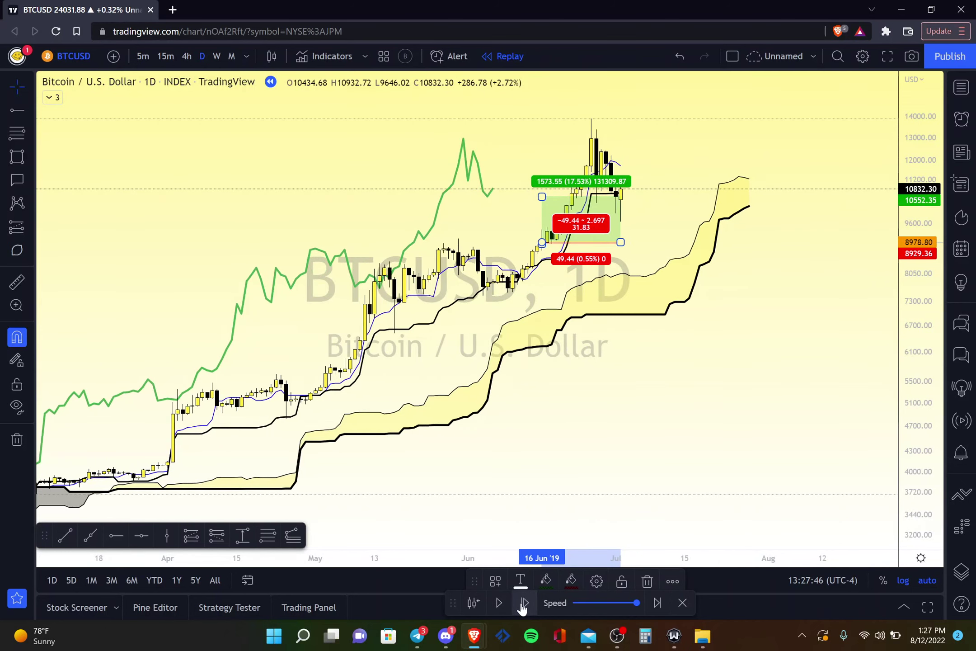
left_click(523, 604)
left_click(522, 603)
left_click(522, 604)
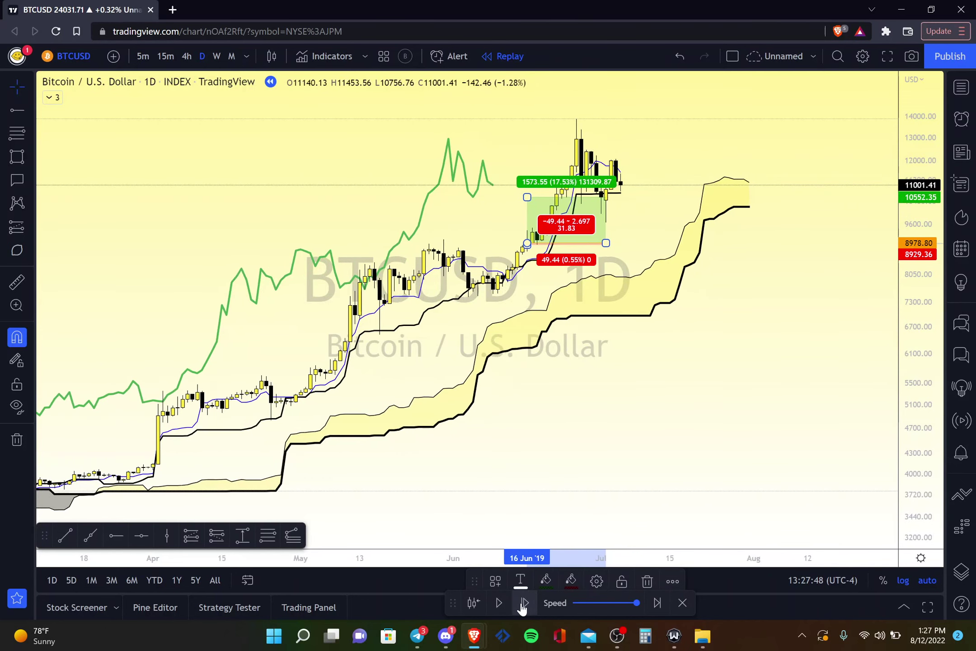
left_click(522, 603)
left_click(522, 603)
left_click(522, 604)
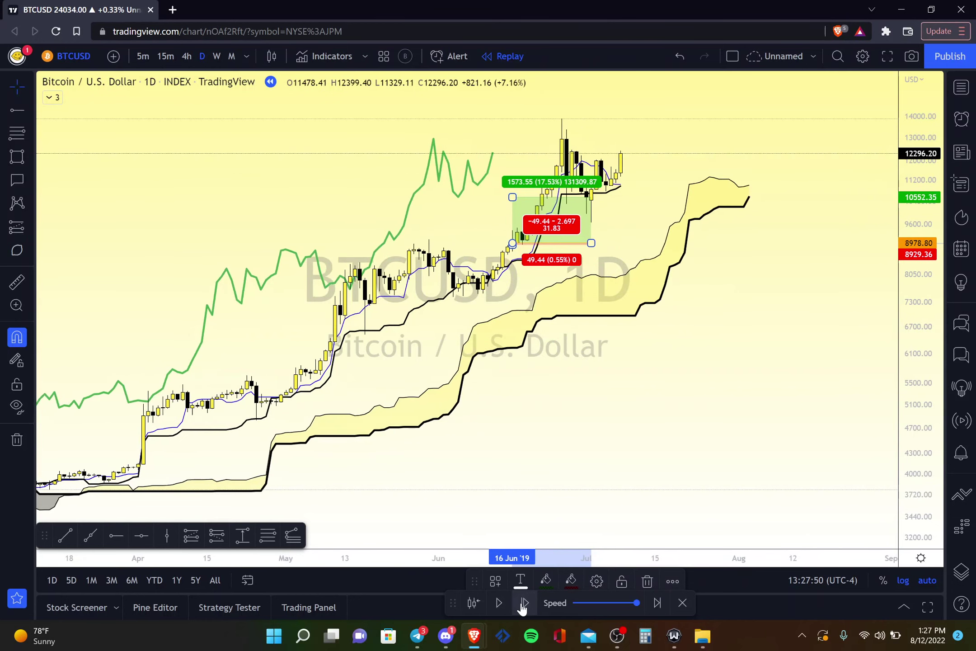
left_click(523, 604)
left_click(523, 603)
left_click(523, 604)
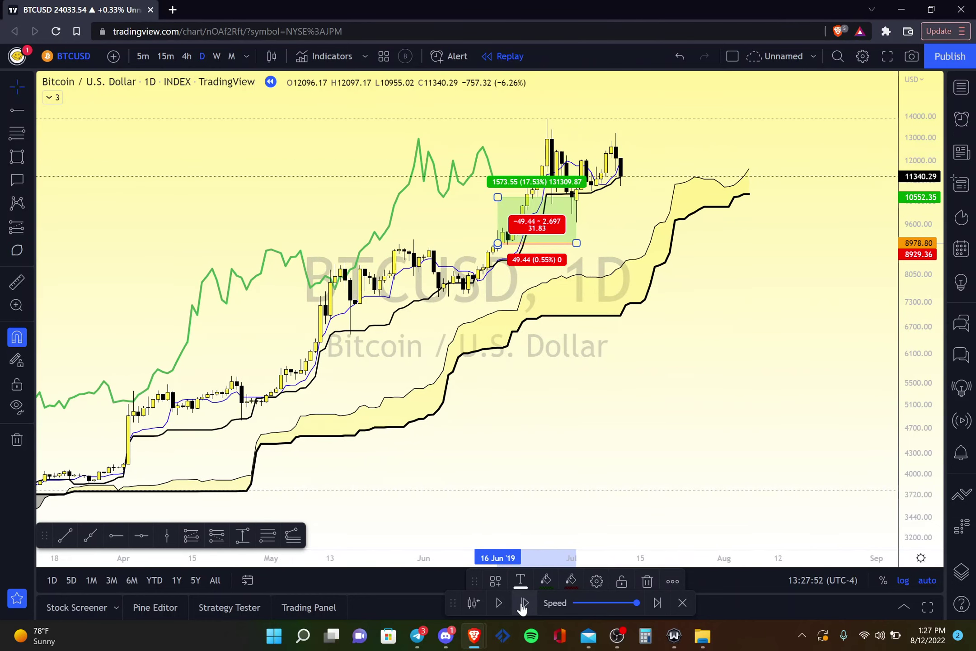
left_click(523, 604)
left_click(523, 604)
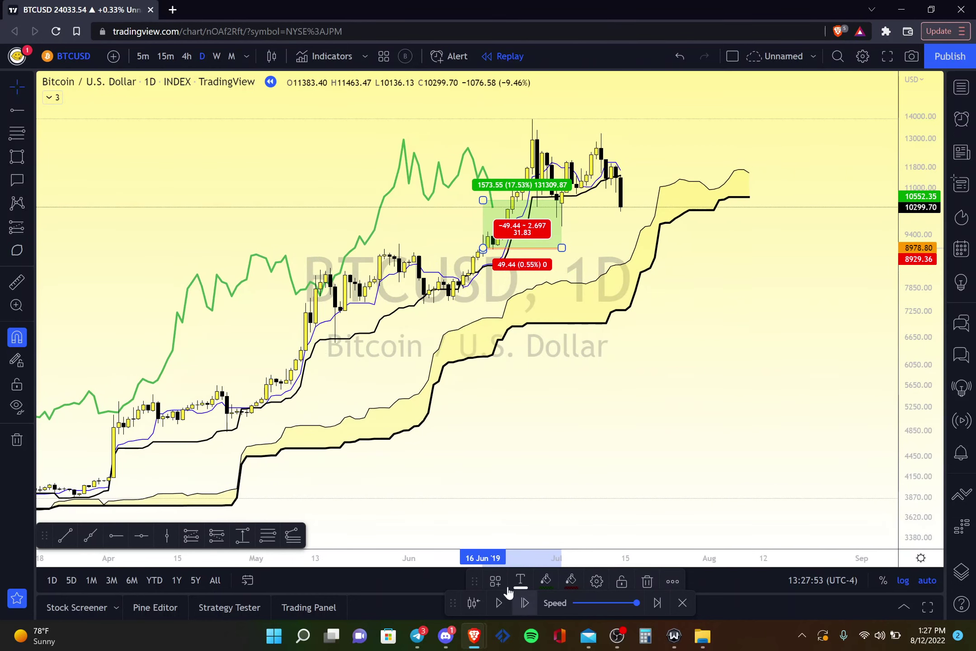
left_click(436, 394)
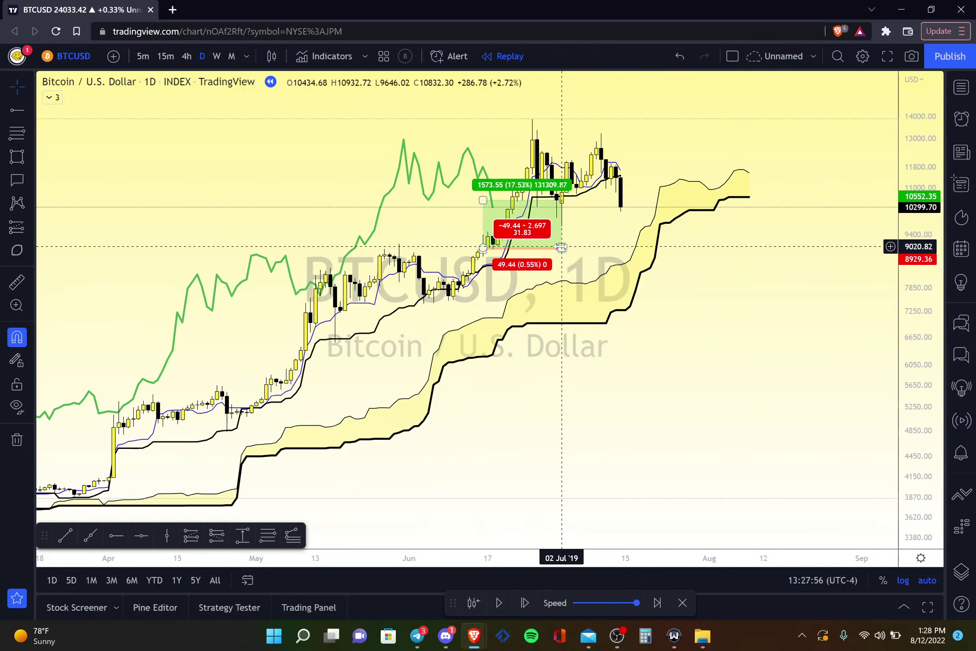
Step: Extend the long position to about 19 July 2019 and, with the replay at 16 July, set its target to that close of 9421.22
left_click_drag(562, 248, 645, 244)
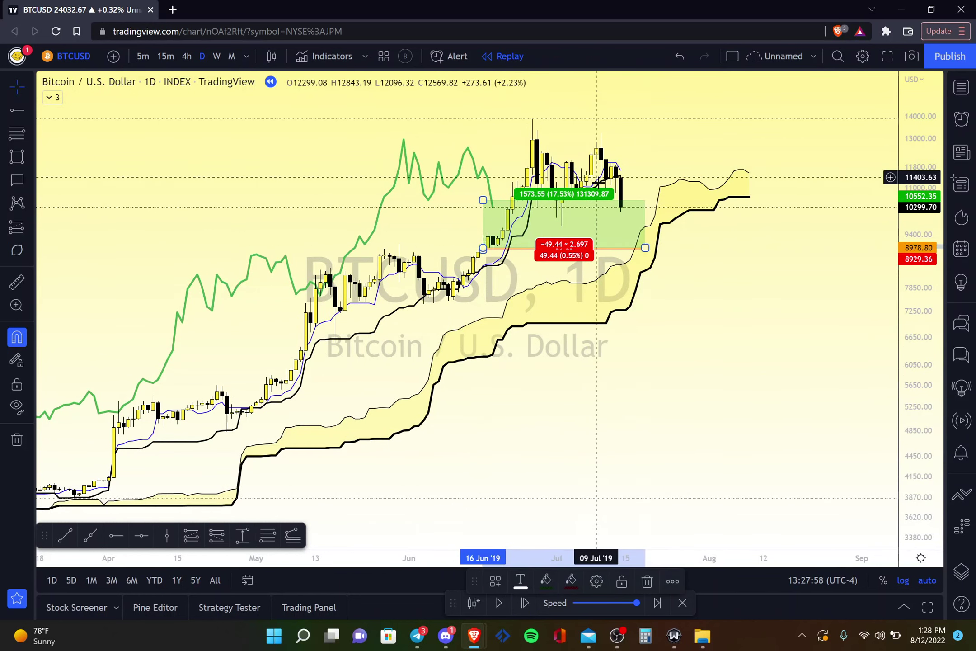
left_click(514, 502)
left_click(521, 613)
left_click(521, 612)
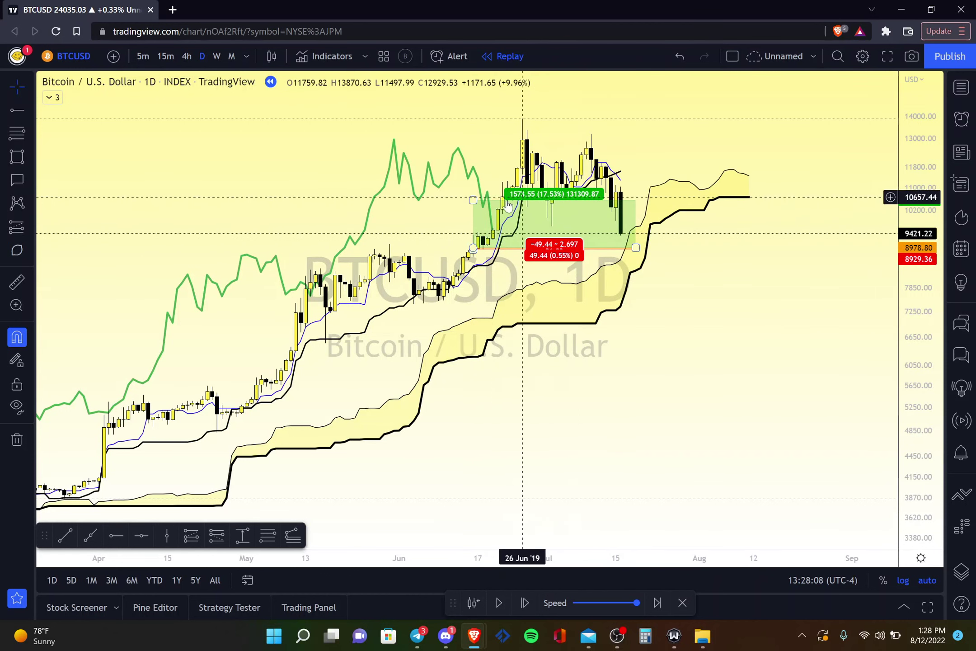
mouse_move(473, 200)
left_mouse_down()
mouse_move(473, 190)
mouse_move(622, 242)
mouse_move(620, 232)
left_mouse_up()
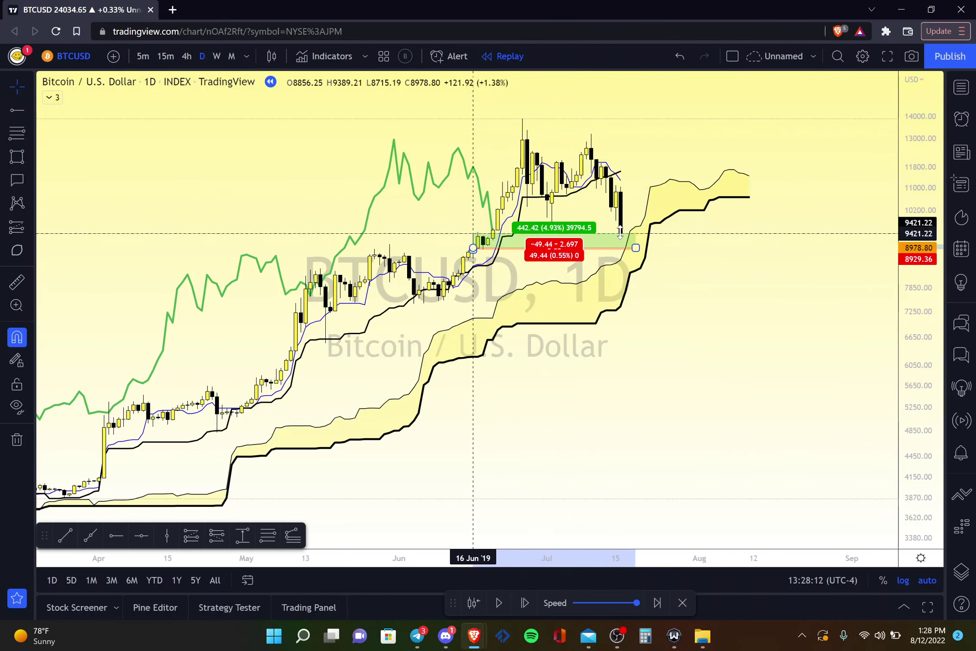
left_click(610, 329)
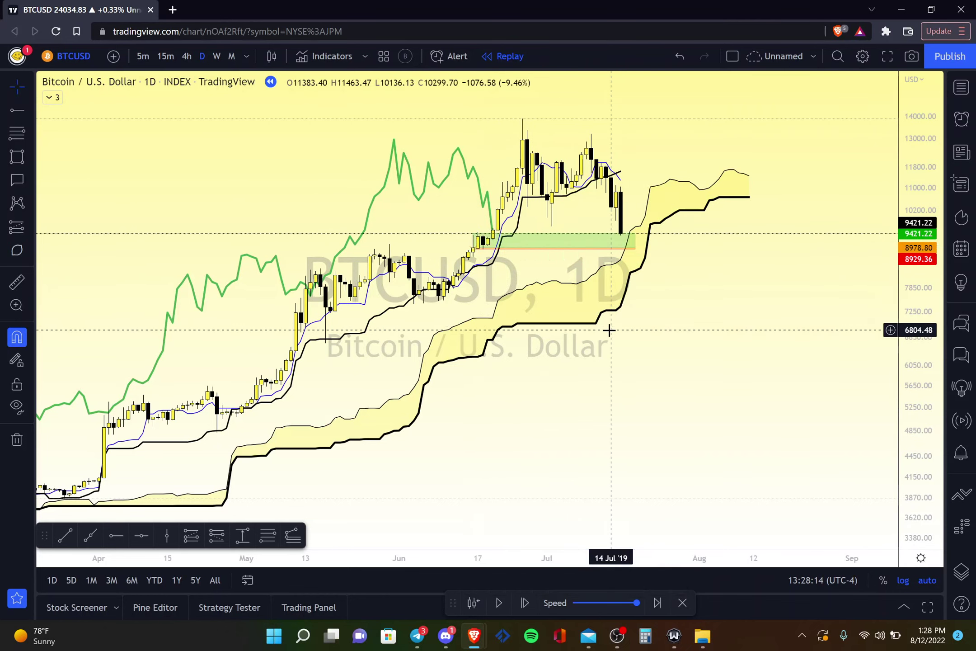
Step: Review the completed trade on the wider chart and delete the long position
scroll(608, 330, "down", 2)
scroll(609, 331, "down", 1)
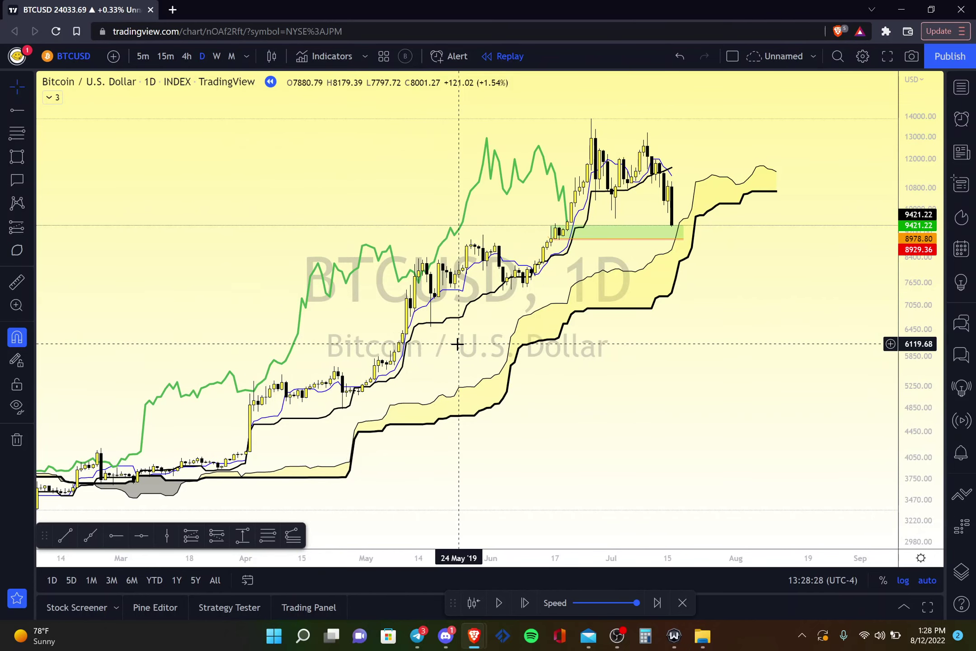
scroll(457, 344, "right", 10)
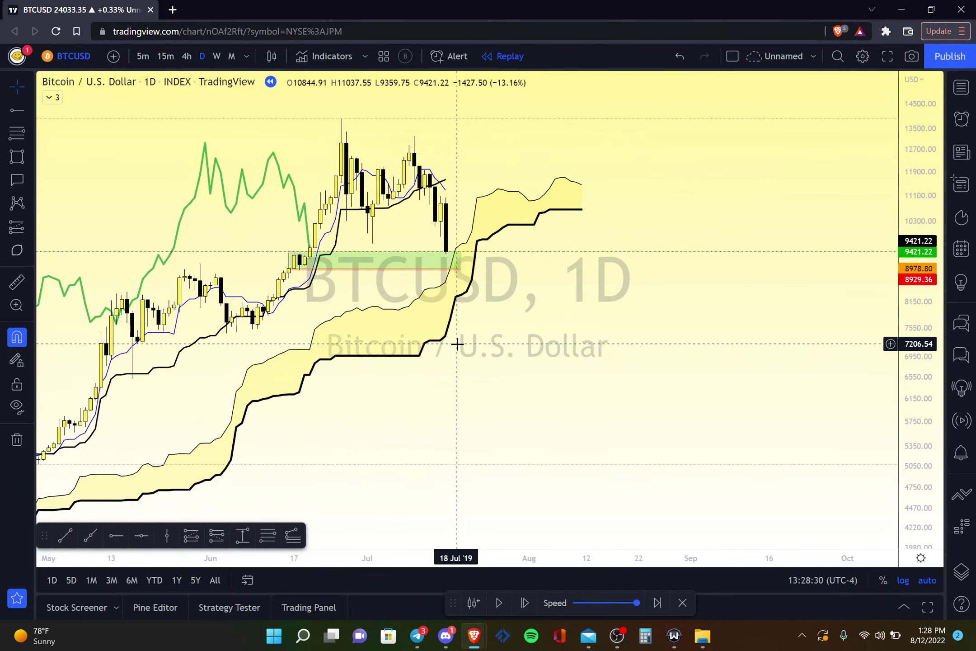
left_click(435, 262)
key("Delete")
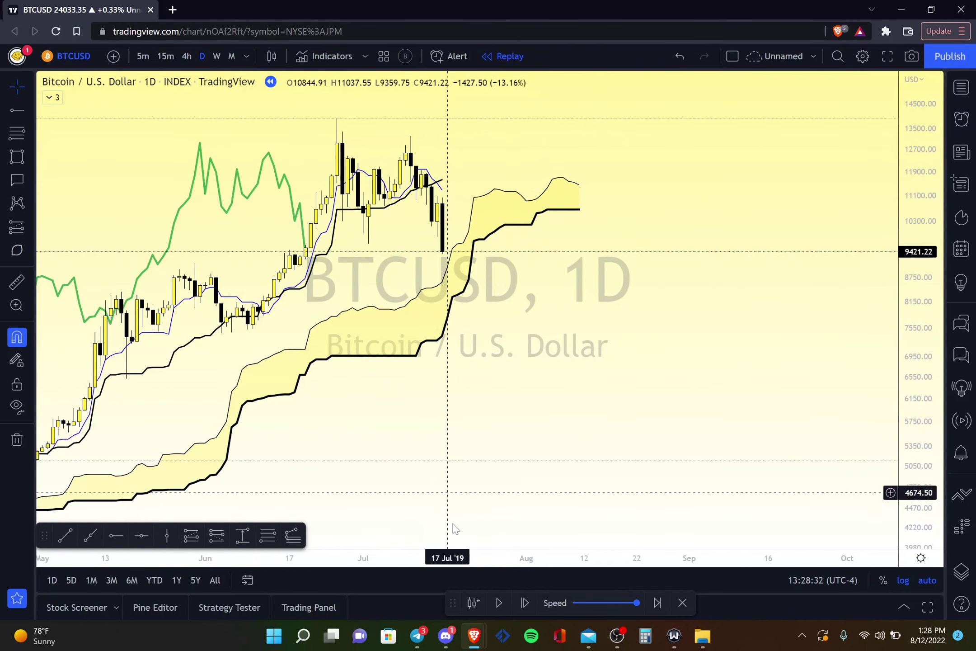
Step: Play the daily replay forward to 1 August 2019 and set it back to the 27 July bar below the cloud
left_click(499, 603)
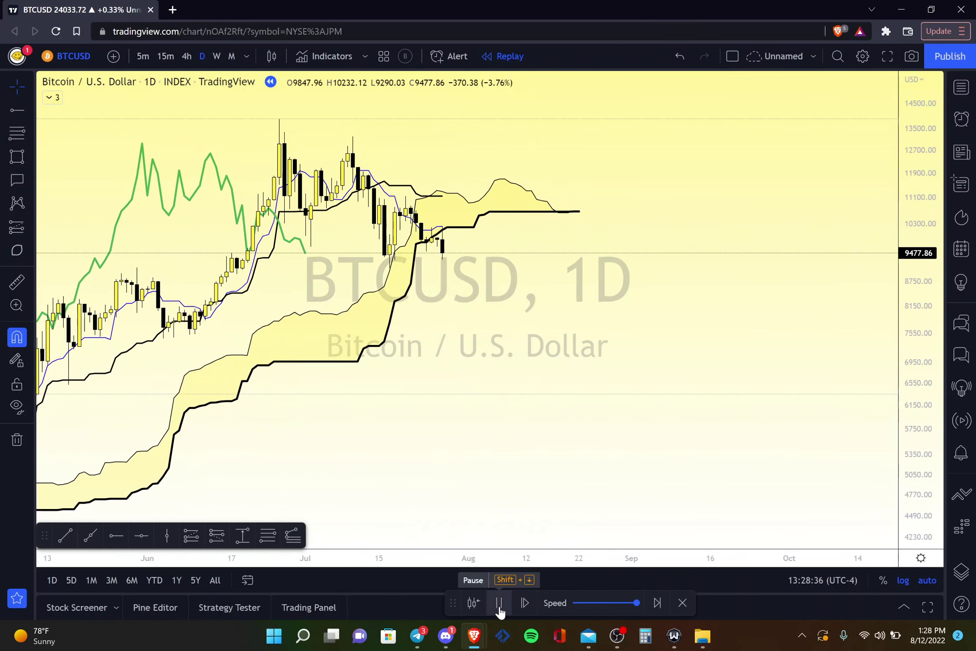
left_click(500, 603)
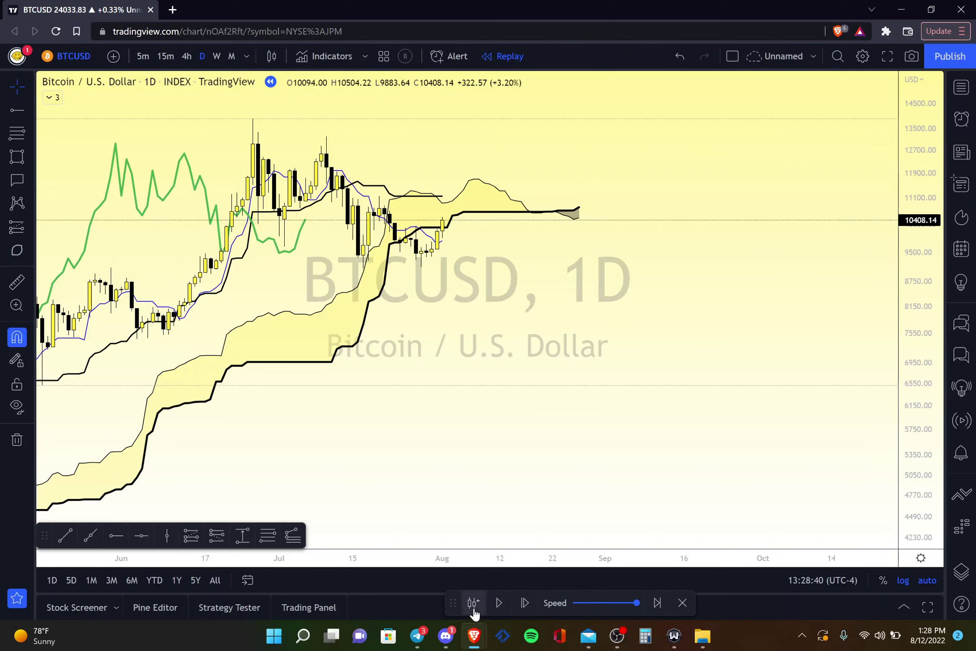
left_click(445, 387)
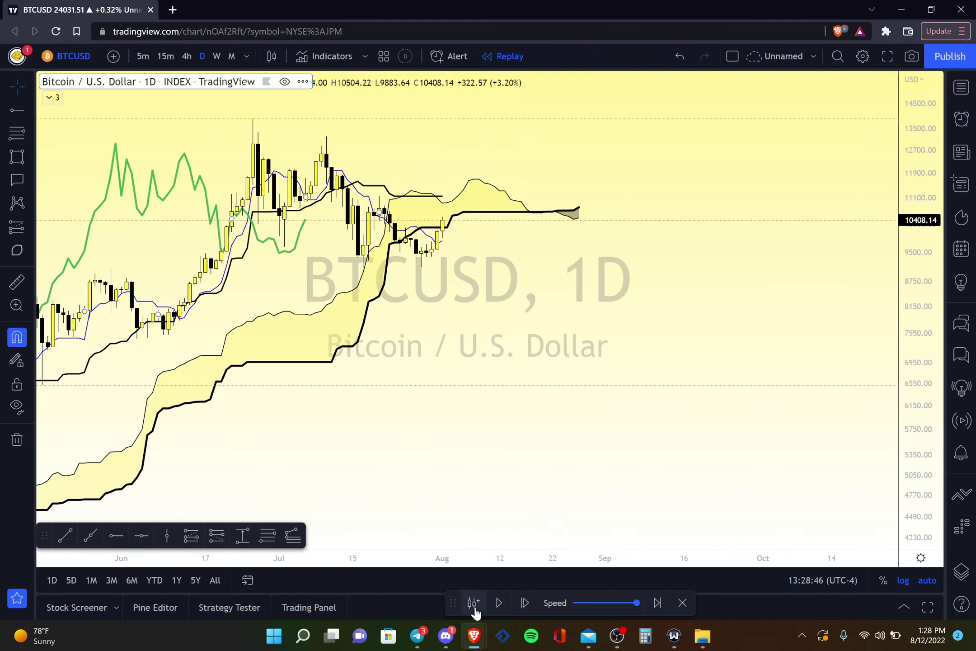
left_click(418, 395)
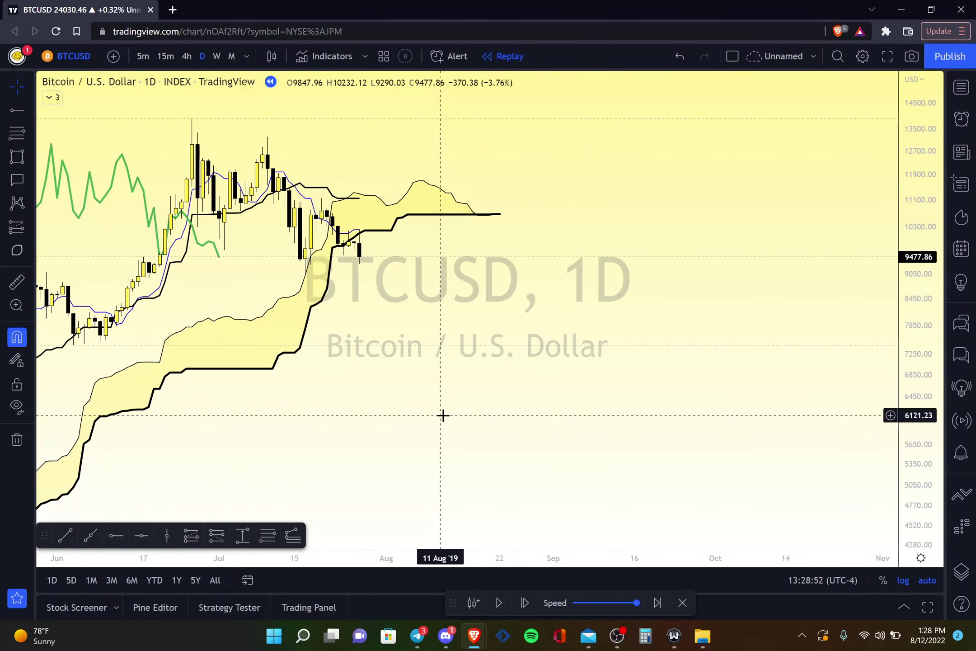
Step: Advance the replay bar by bar from 27 July to 31 July 2019 to check for a short entry
left_click(524, 610)
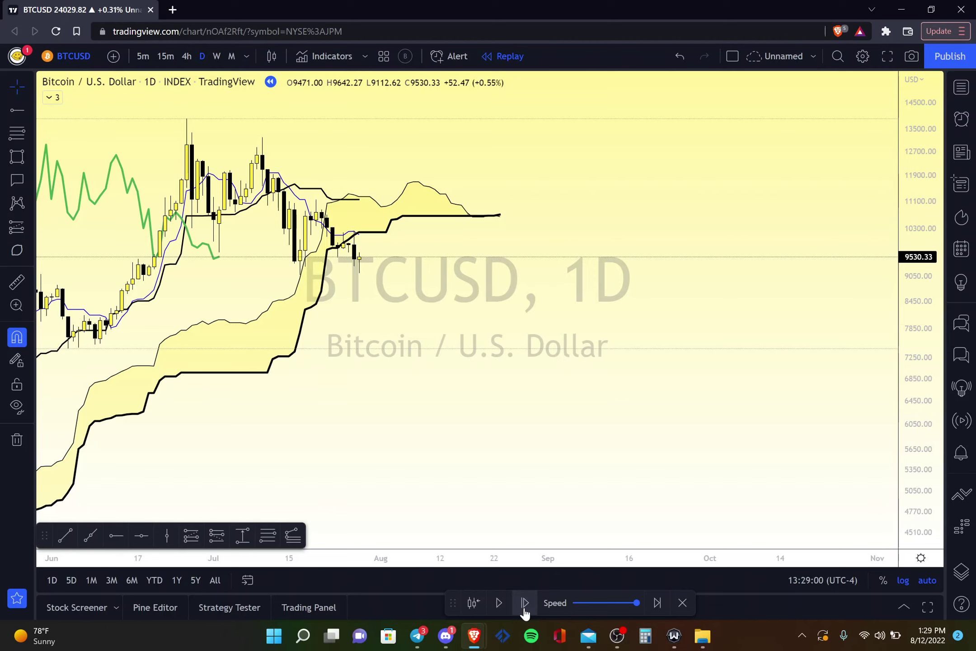
left_click(524, 604)
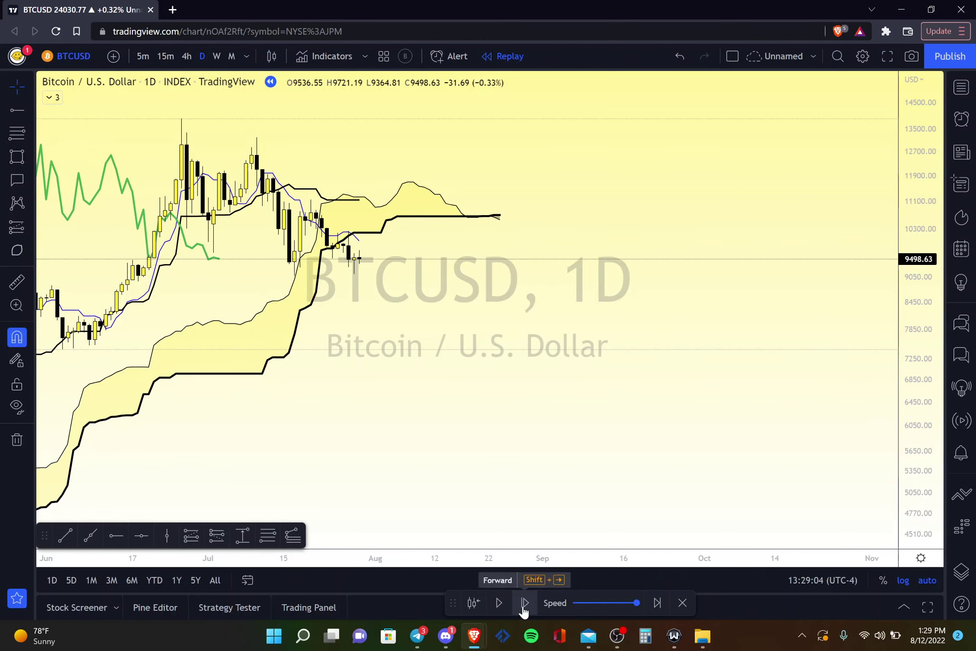
left_click(525, 603)
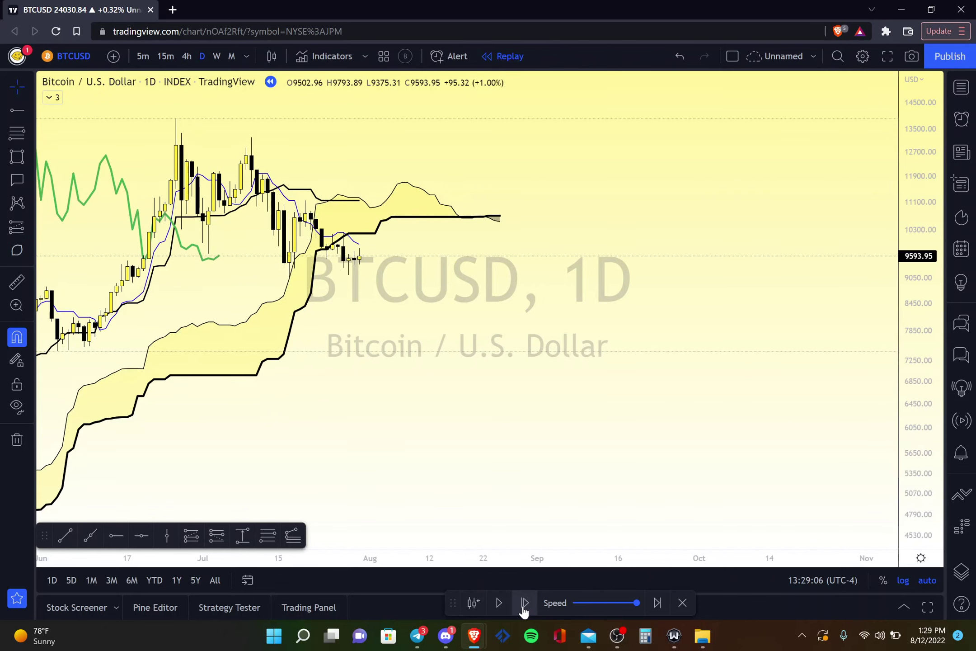
left_click(525, 604)
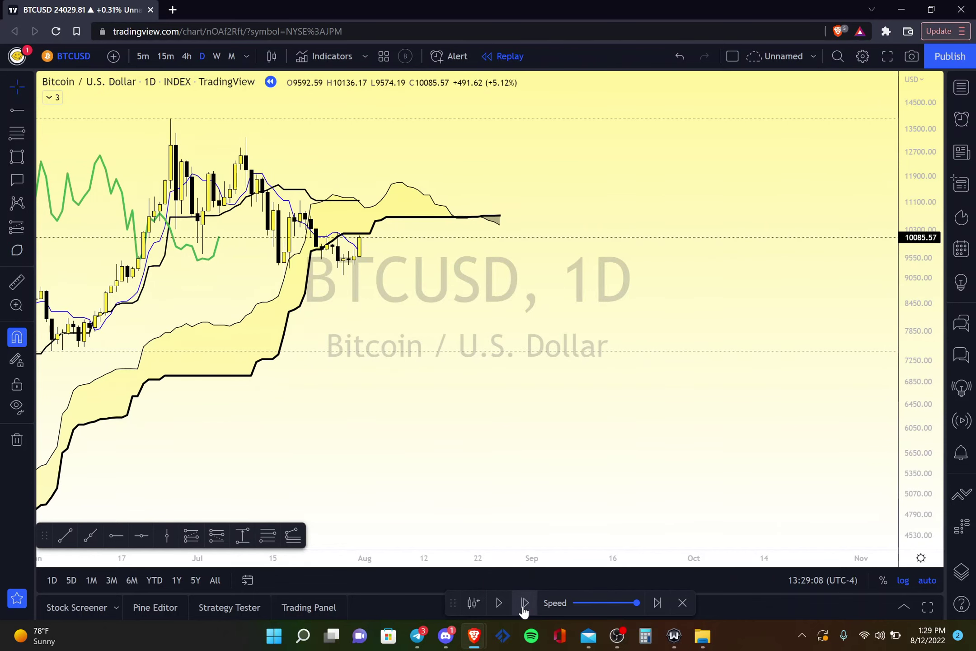
Step: Place a Short Position at 9536.55 on the 29 July 2019 bar and move its stop 1726.22 above entry, over the base line
left_click(15, 229)
left_click(75, 250)
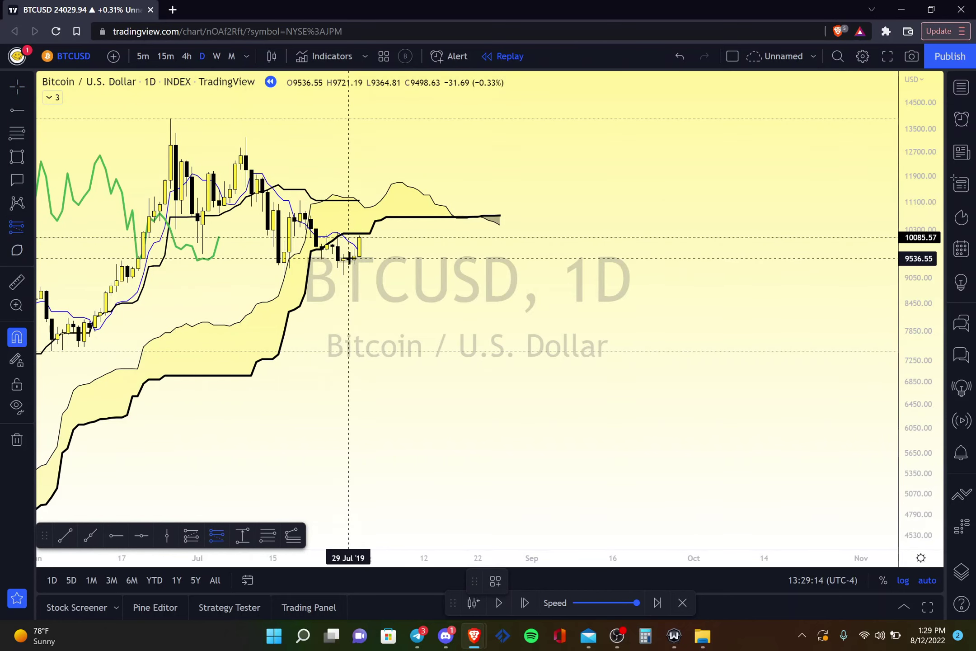
left_click(348, 258)
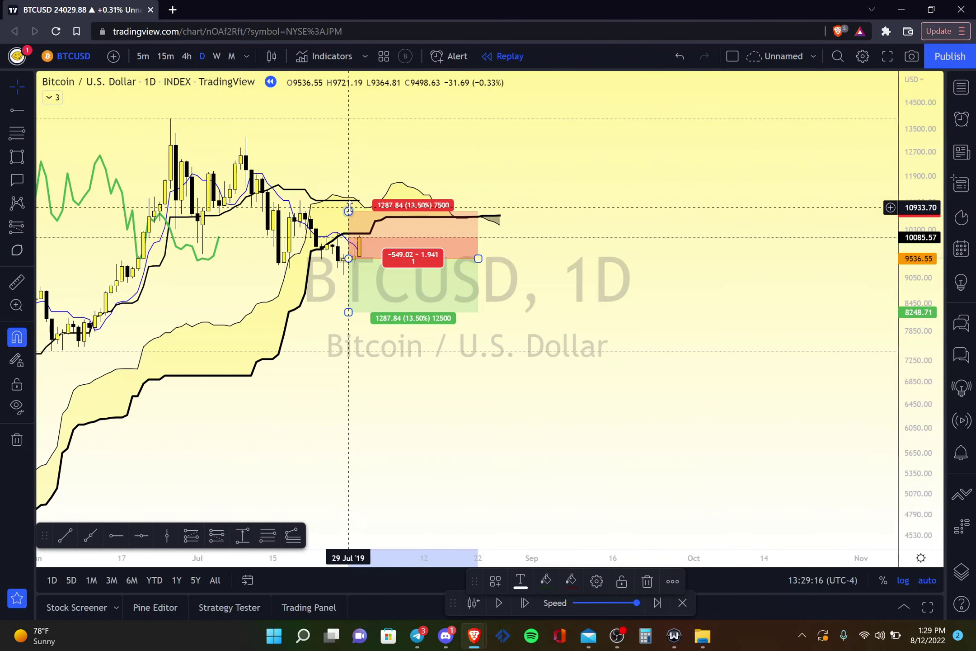
left_click_drag(348, 211, 370, 196)
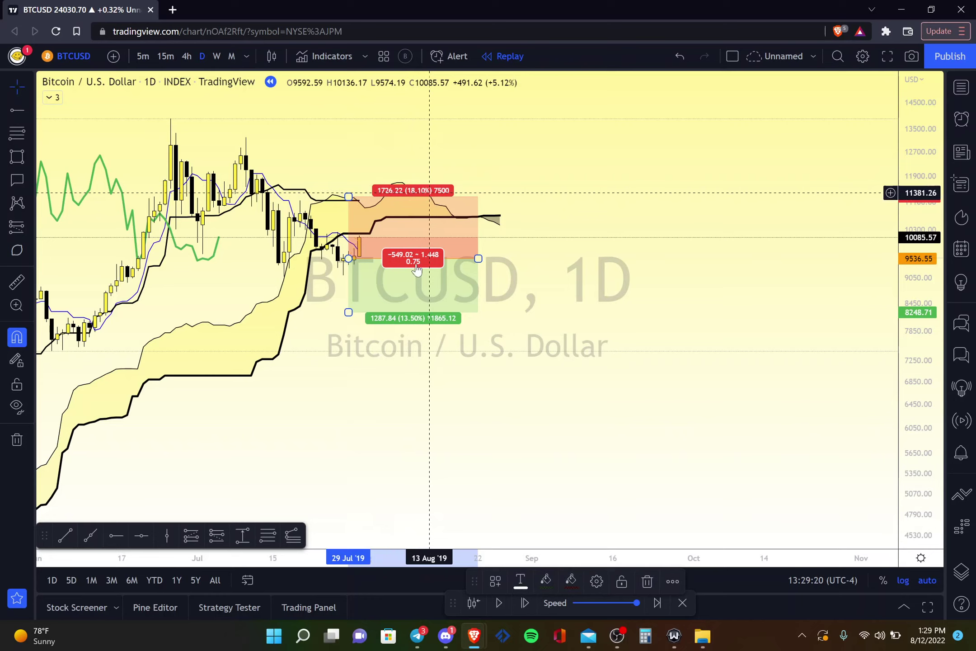
Step: Advance the daily replay bar by bar from 31 July to 5 August 2019 to follow the short trade against its stop
scroll(290, 424, "down", 3)
scroll(290, 424, "up", 1)
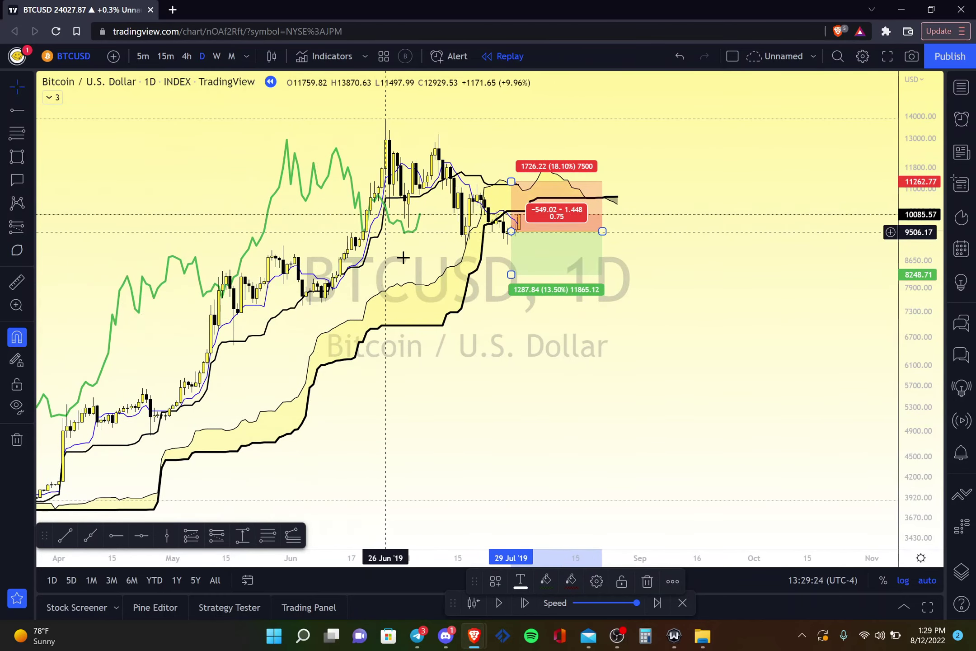
scroll(429, 336, "up", 2)
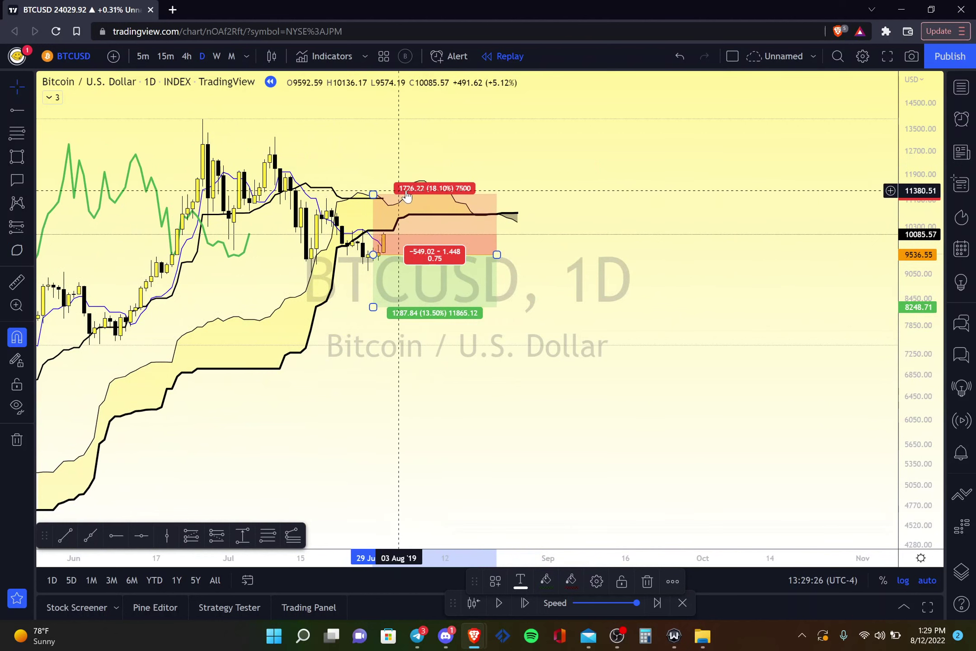
left_click(423, 392)
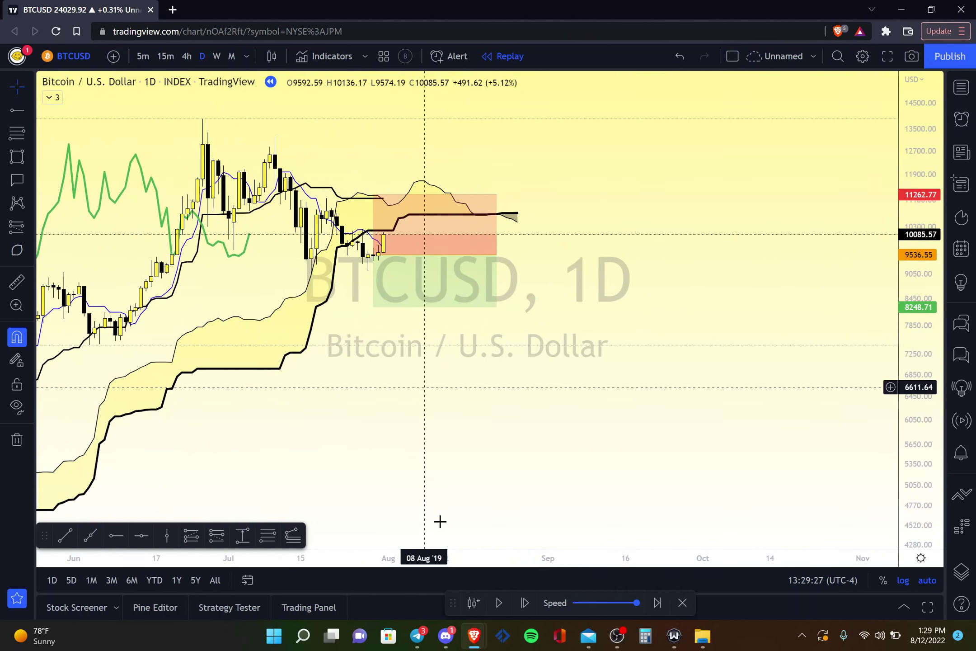
left_click(523, 603)
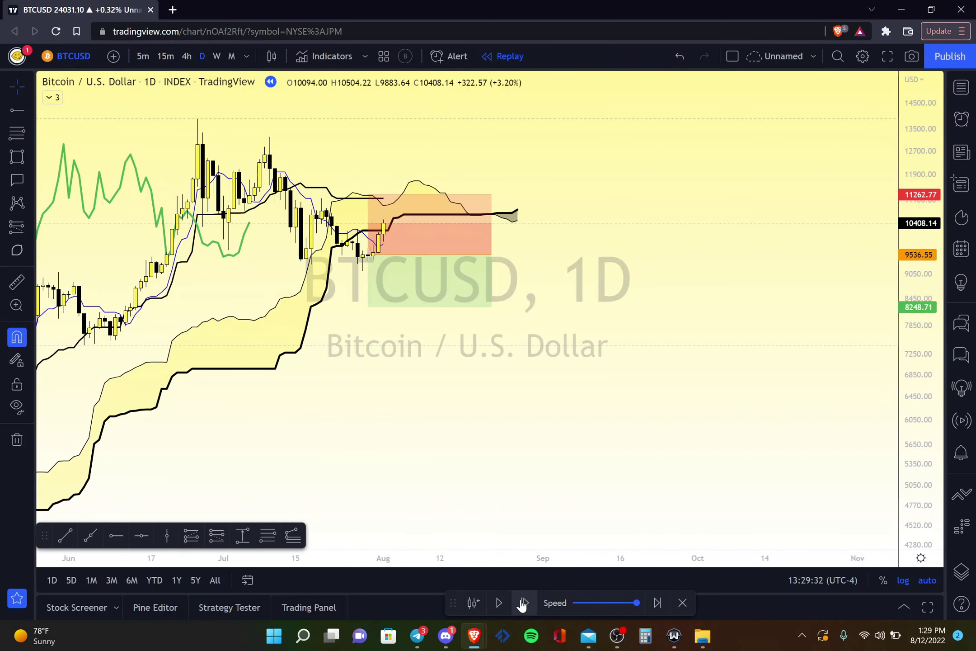
left_click(523, 602)
left_click(523, 603)
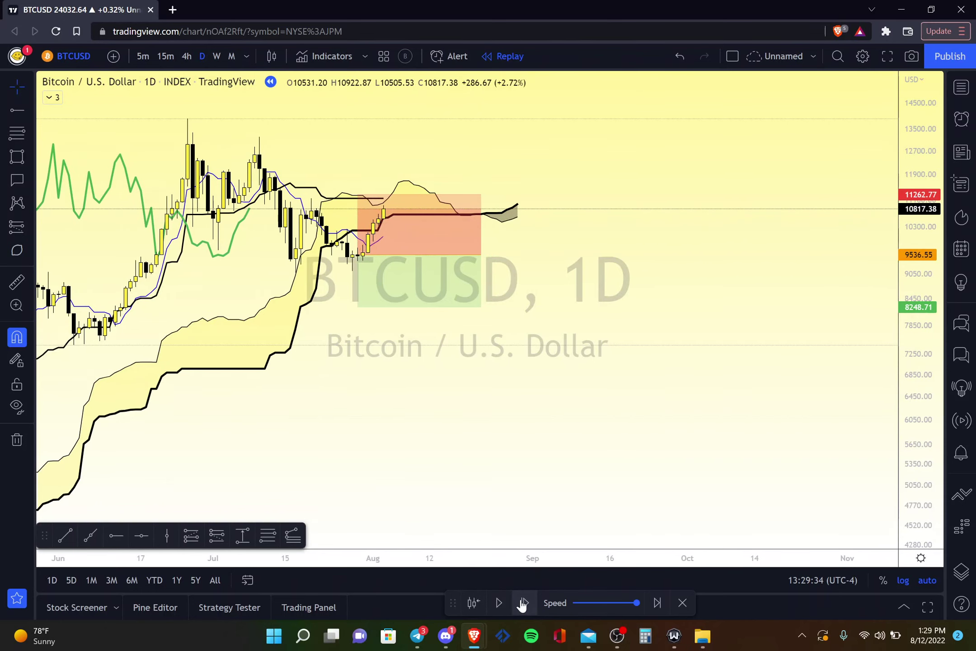
left_click(523, 603)
left_click(523, 603)
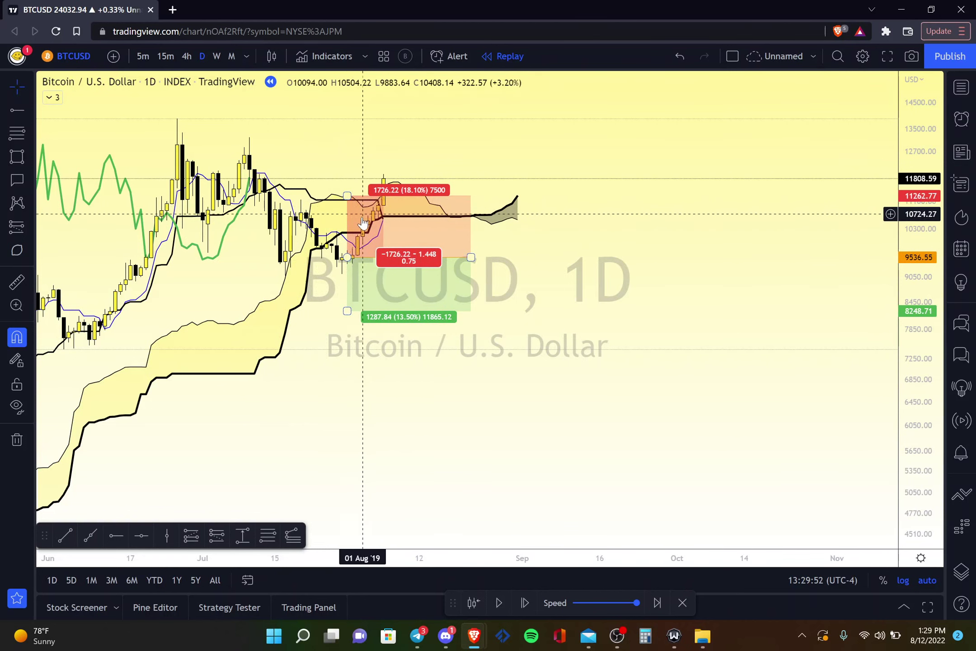
Step: Review the short trade from 29 July on the wider chart and delete the short position
left_click(407, 292)
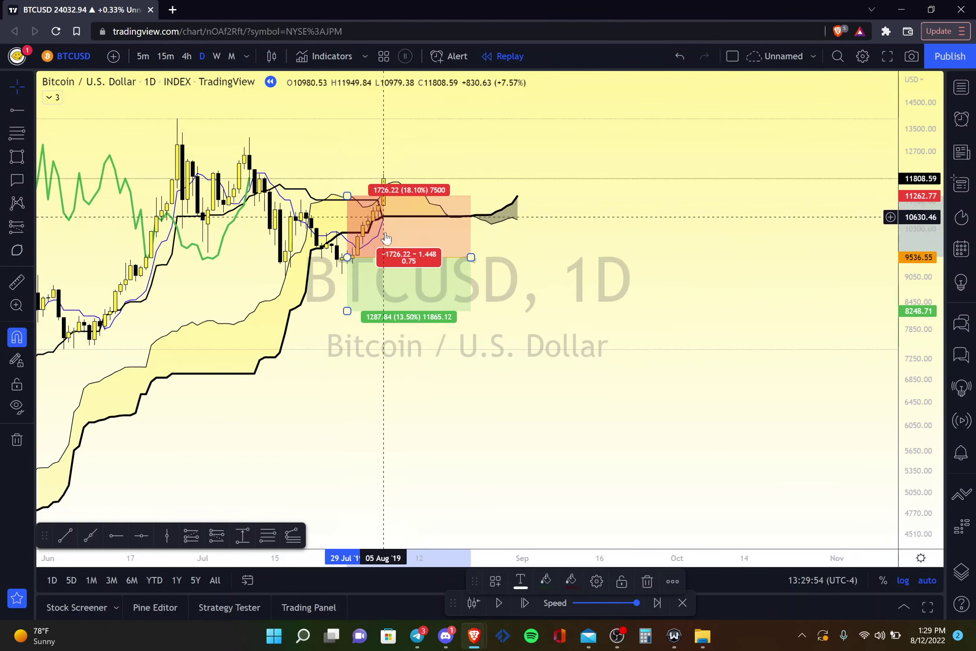
scroll(357, 389, "down", 3)
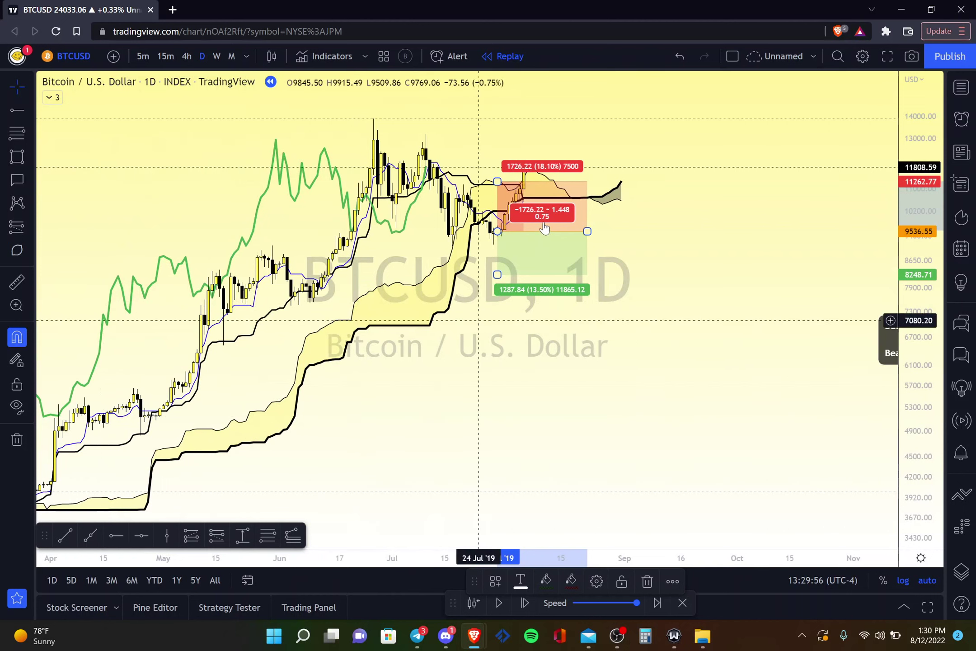
scroll(460, 283, "up", 2)
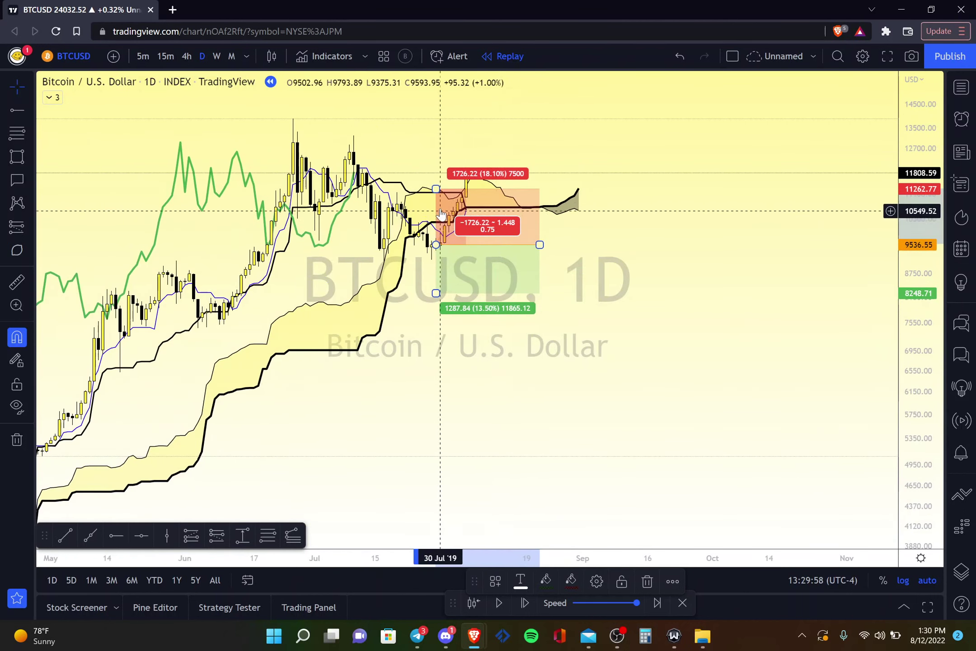
scroll(461, 282, "down", 3)
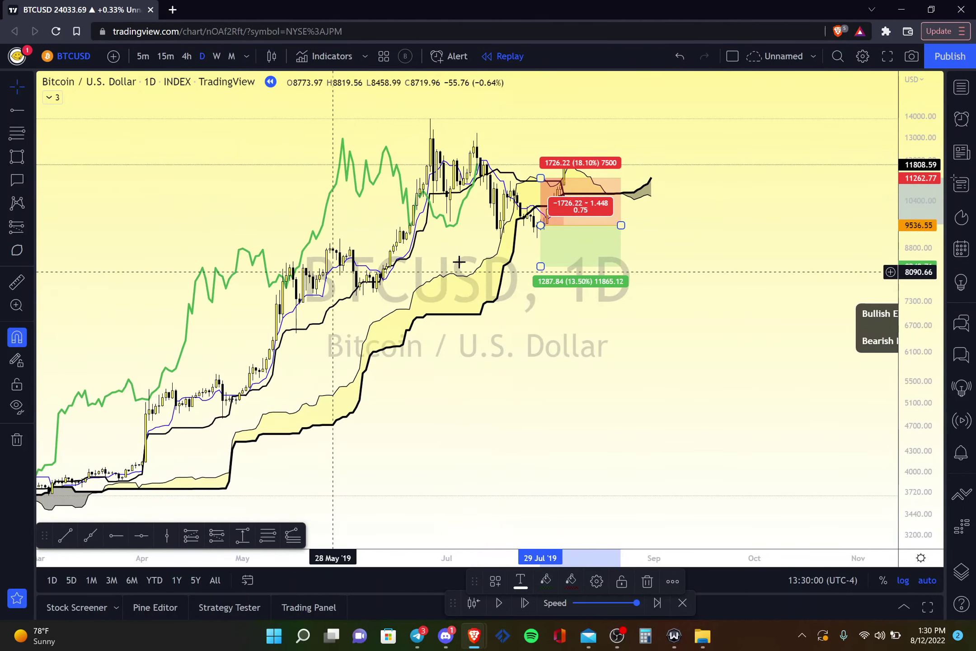
scroll(461, 261, "up", 2)
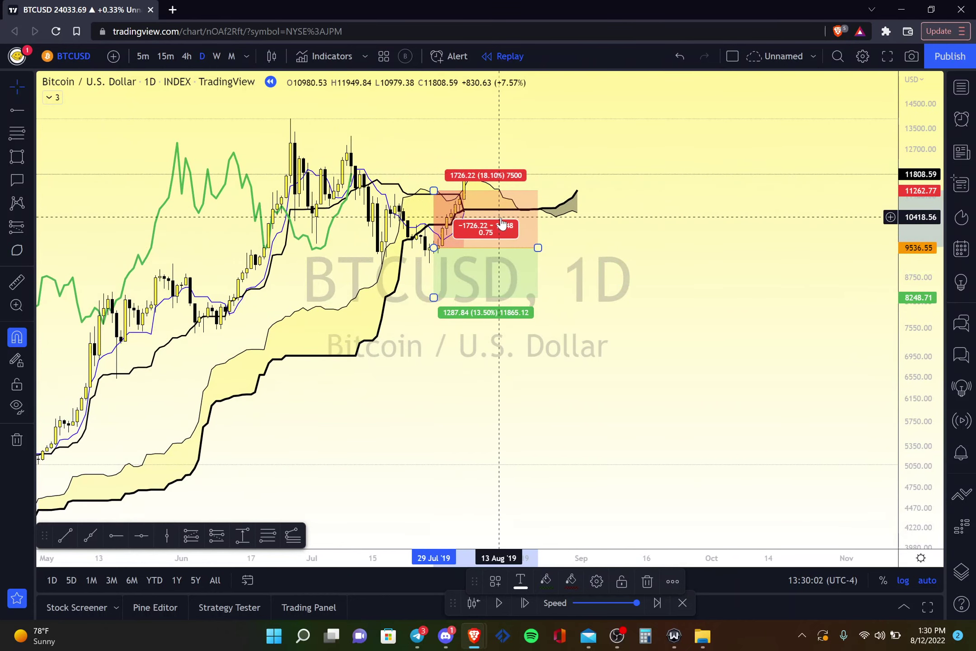
key("Delete")
Step: Advance the daily replay bar by bar from 5 August to 15 August 2019
left_click(521, 602)
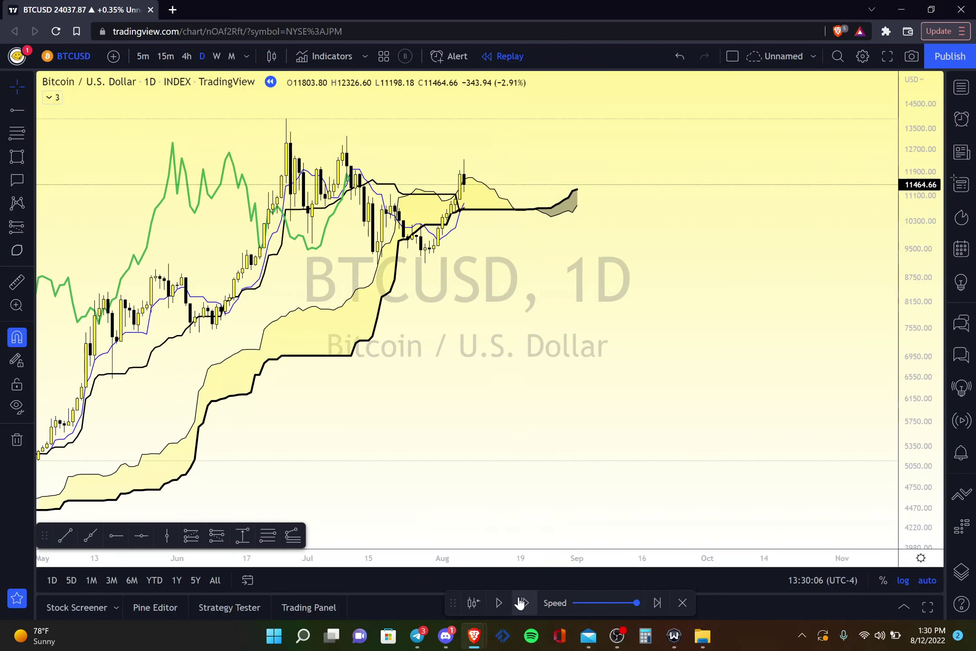
left_click(521, 602)
left_click(521, 602)
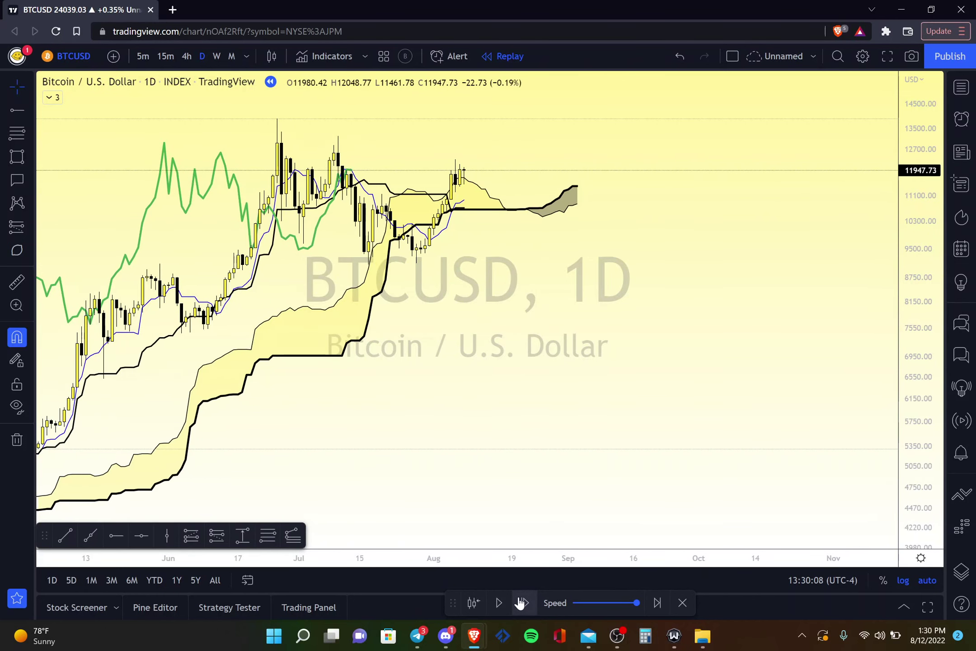
left_click(521, 602)
left_click(521, 602)
left_click(521, 602)
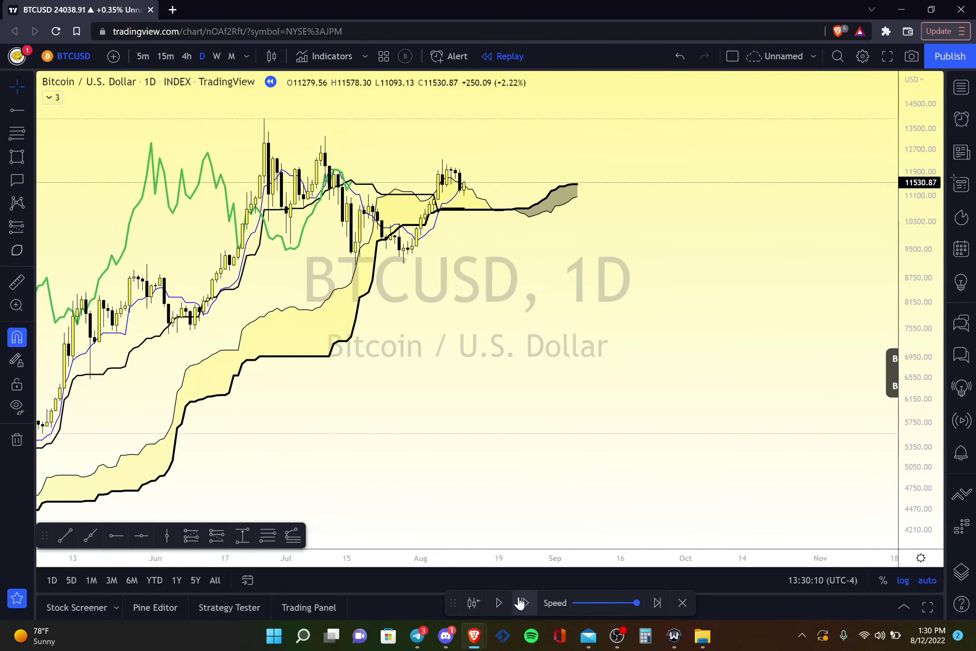
left_click(521, 603)
left_click(521, 602)
left_click(521, 602)
left_click(521, 602)
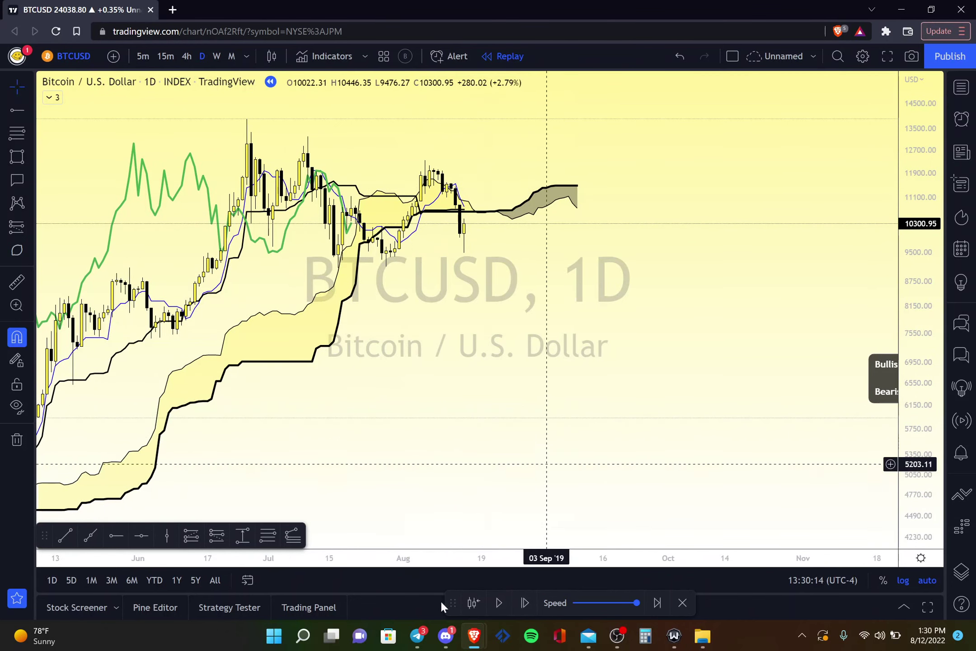
Step: Play the replay forward to 1 October 2019 and set it back to the 23 September bar, before the sharp drop
left_click(520, 599)
left_click(499, 603)
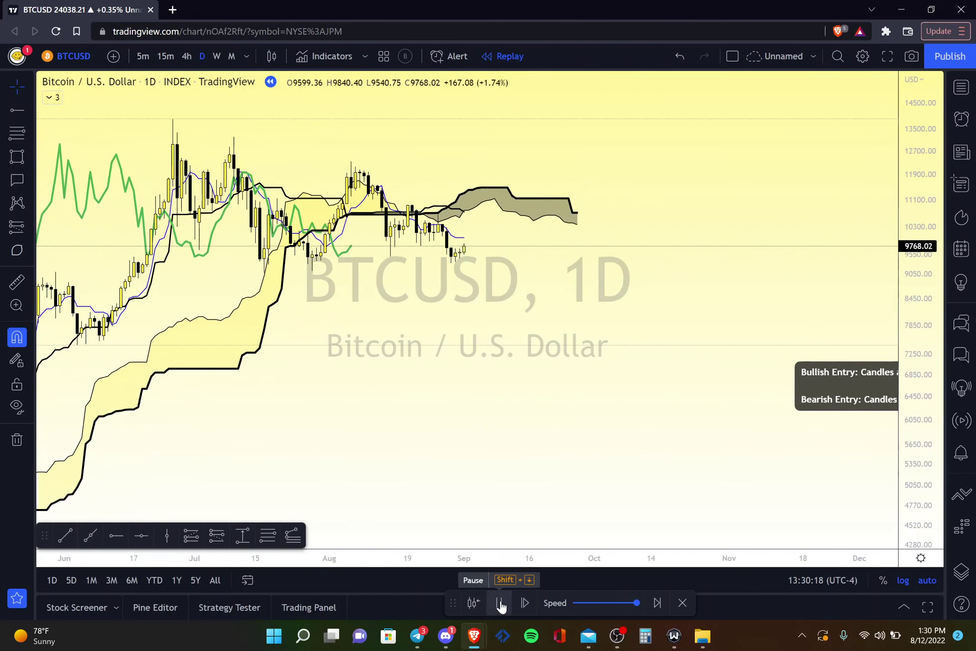
left_click(499, 604)
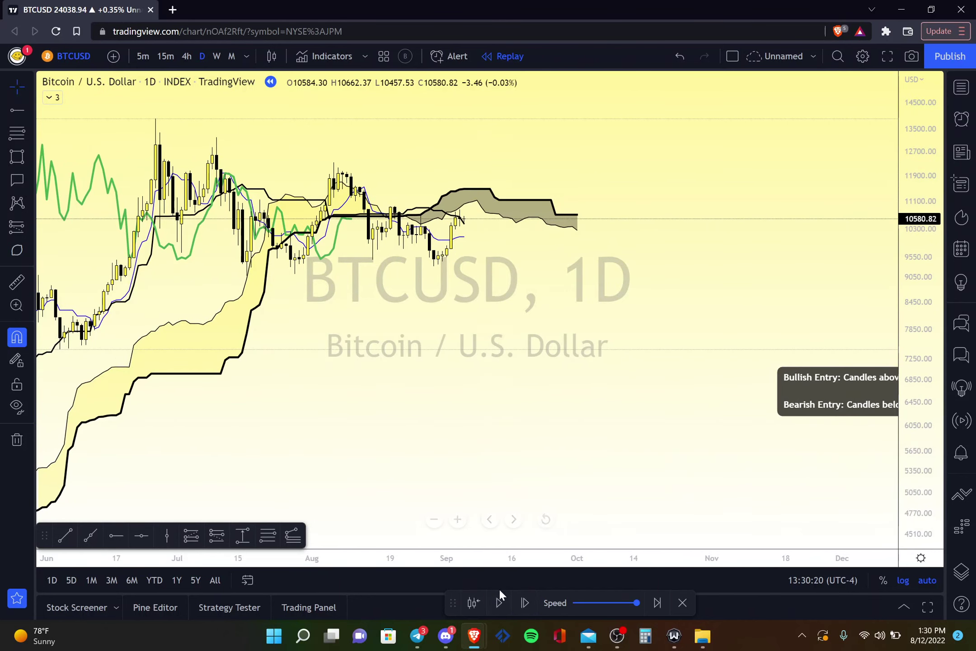
left_click(495, 612)
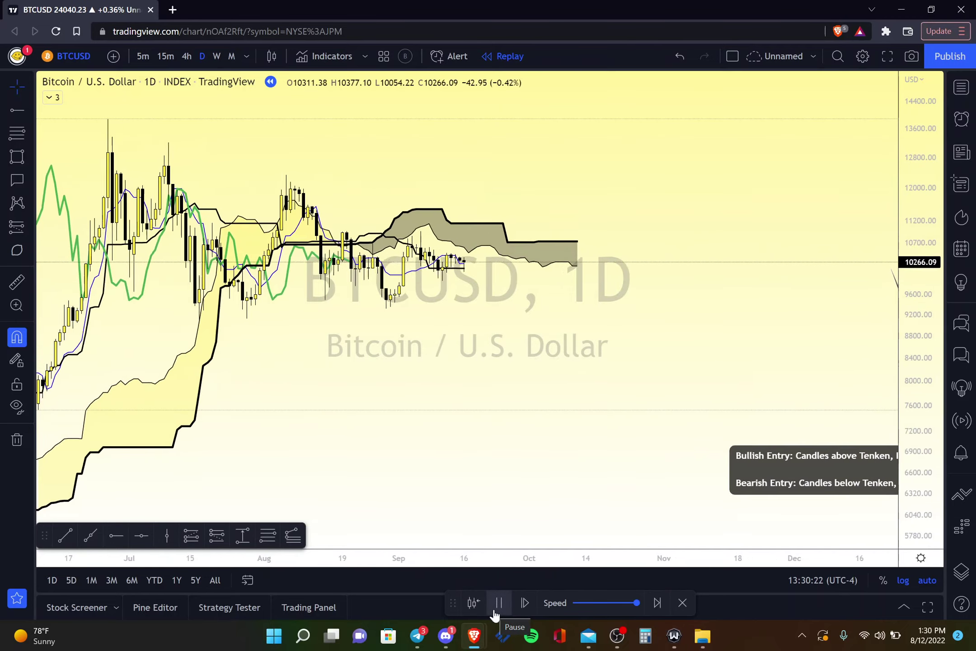
left_click(494, 611)
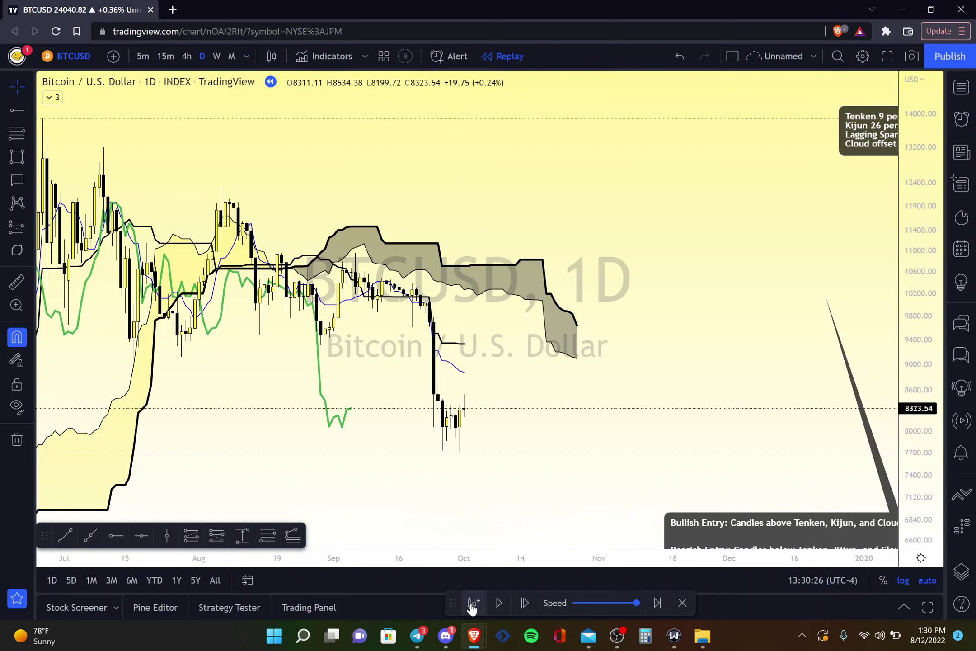
left_click(472, 604)
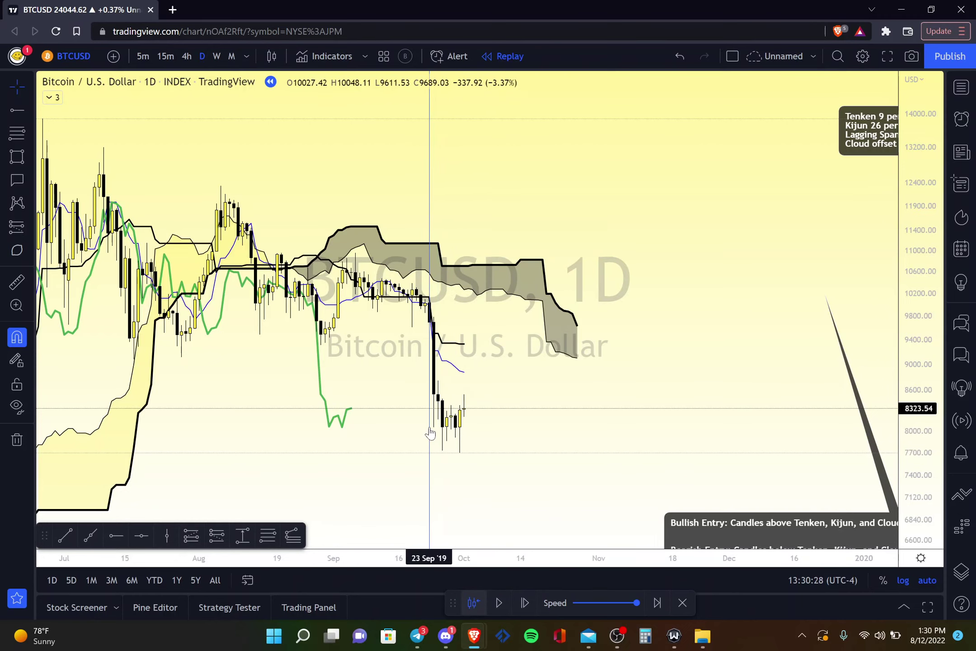
left_click(429, 428)
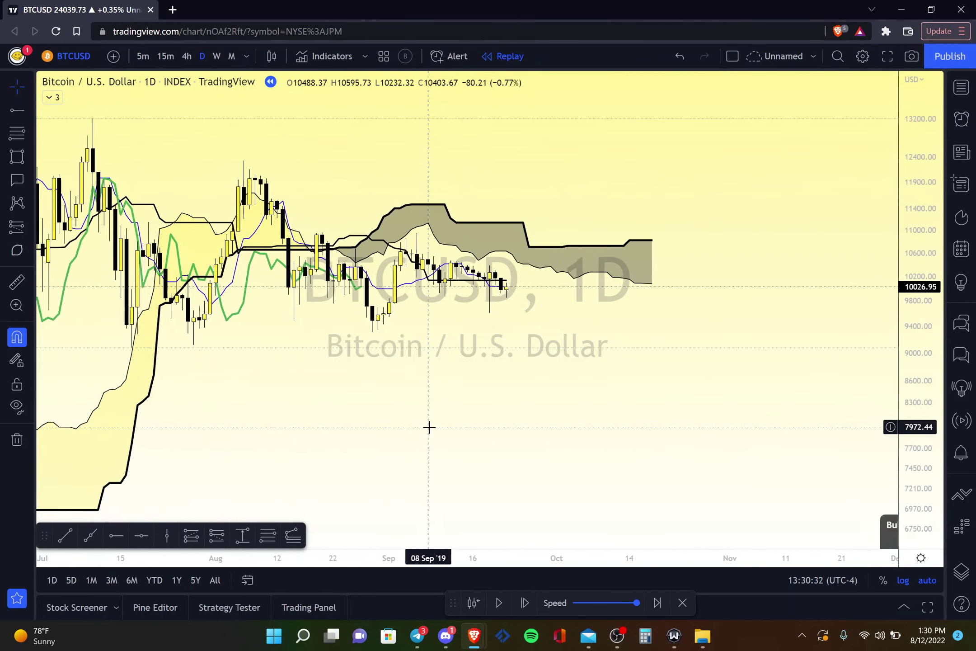
Step: Advance the replay to the 24 September 2019 bar and examine the drop below the cloud for a short entry
left_click(526, 603)
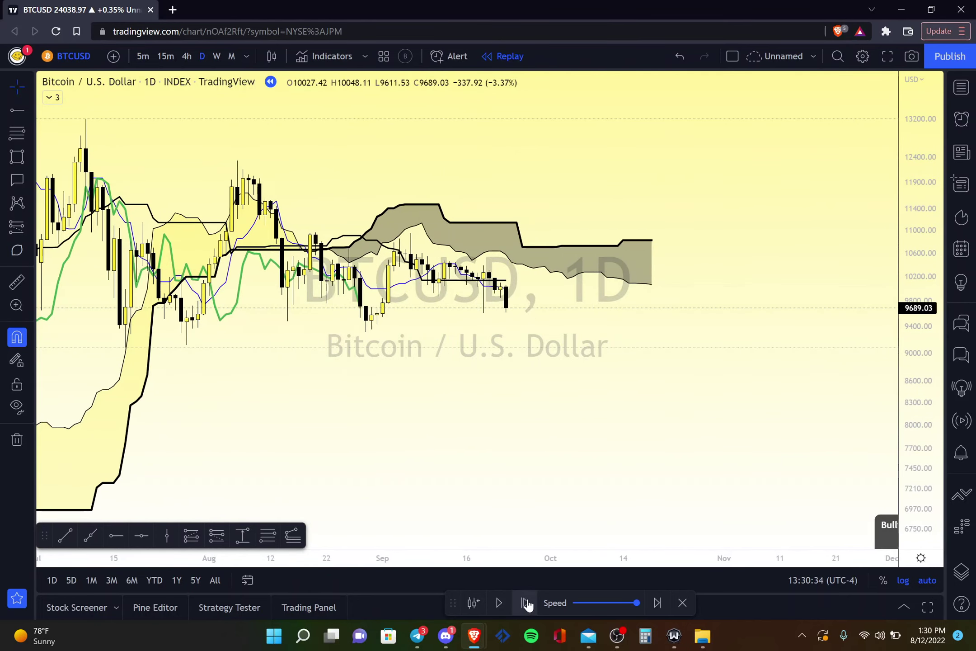
left_click(525, 603)
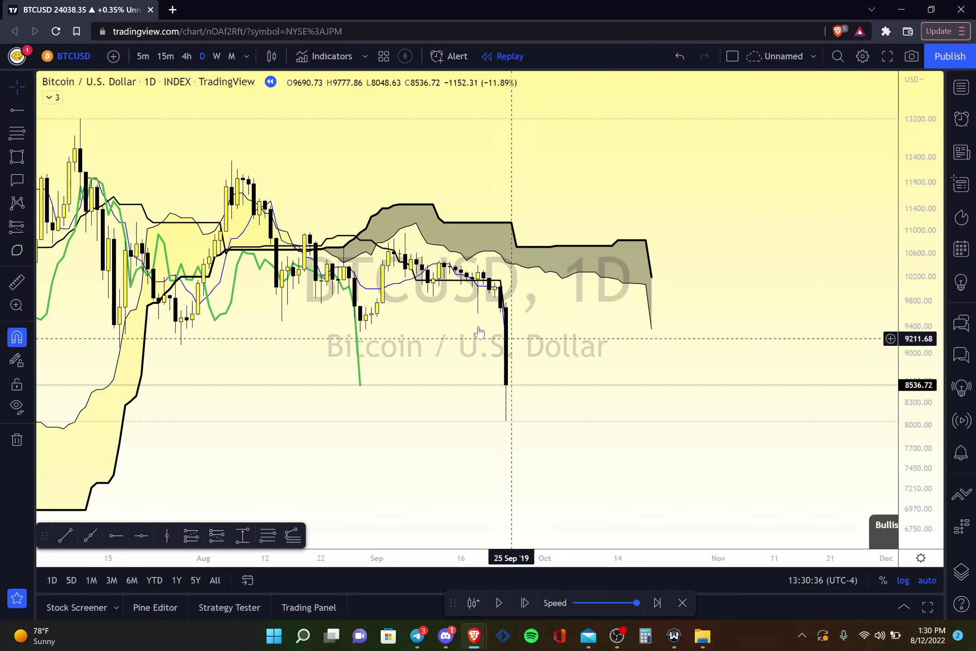
scroll(493, 377, "down", 1)
scroll(493, 377, "down", 1)
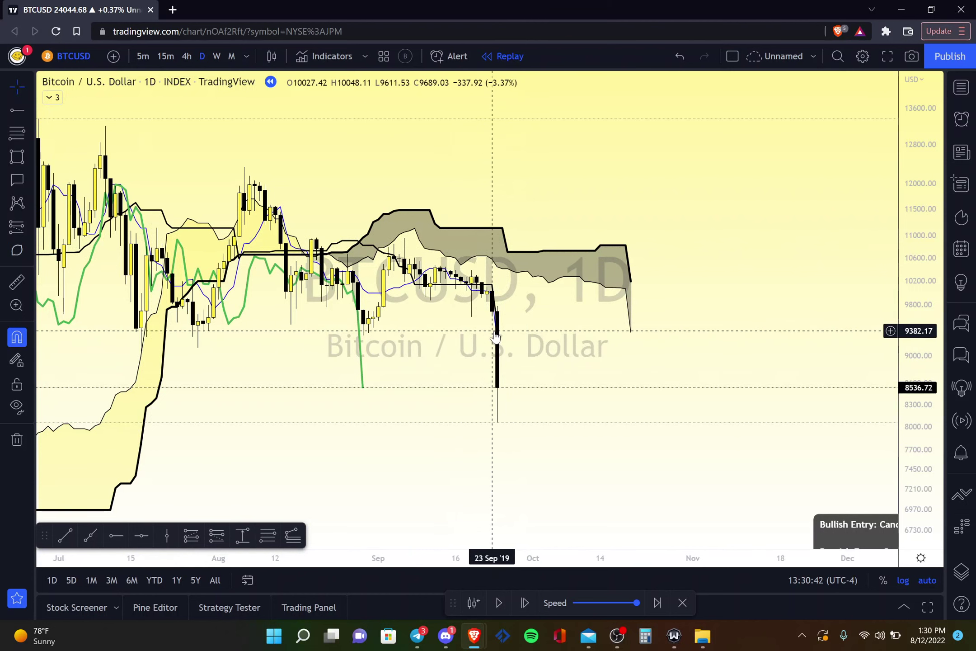
scroll(495, 327, "up", 1)
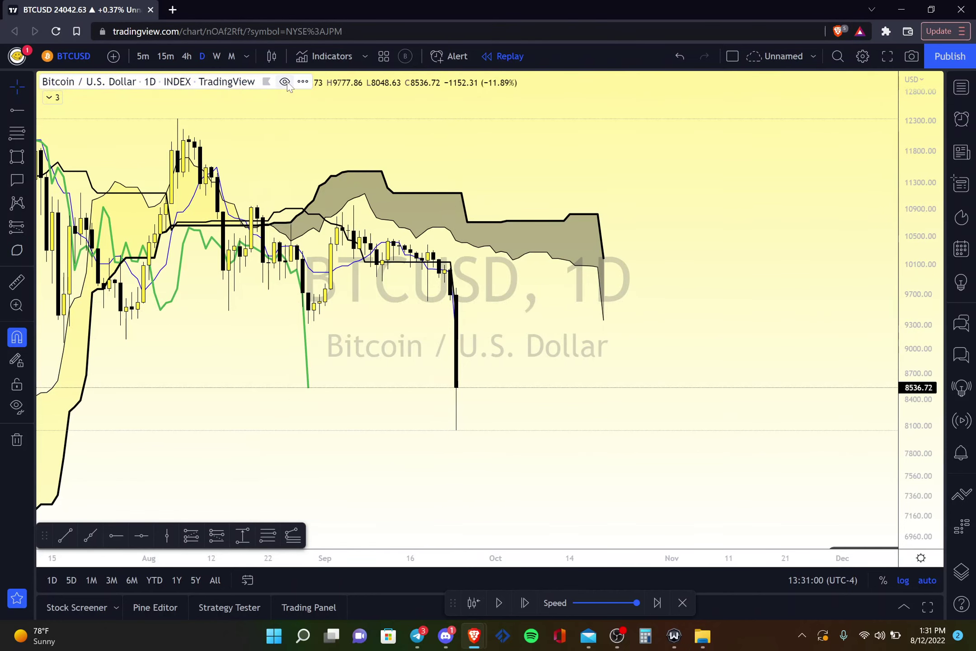
Step: Place a Short Position at 8536.72, the close of the 24 September 2019 bar
left_click(285, 82)
left_click(284, 82)
left_click(11, 233)
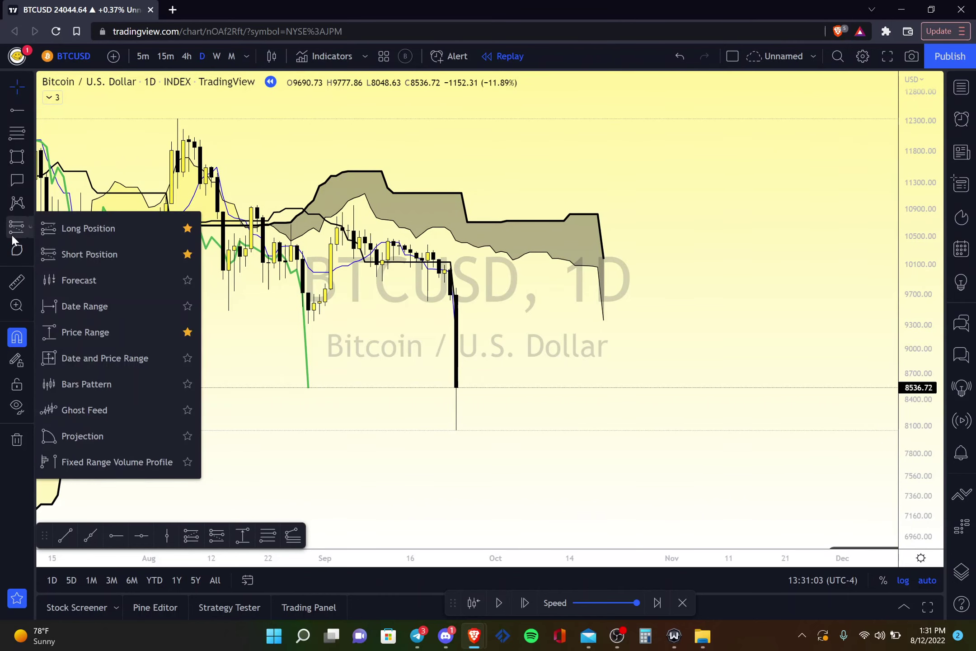
left_click(47, 254)
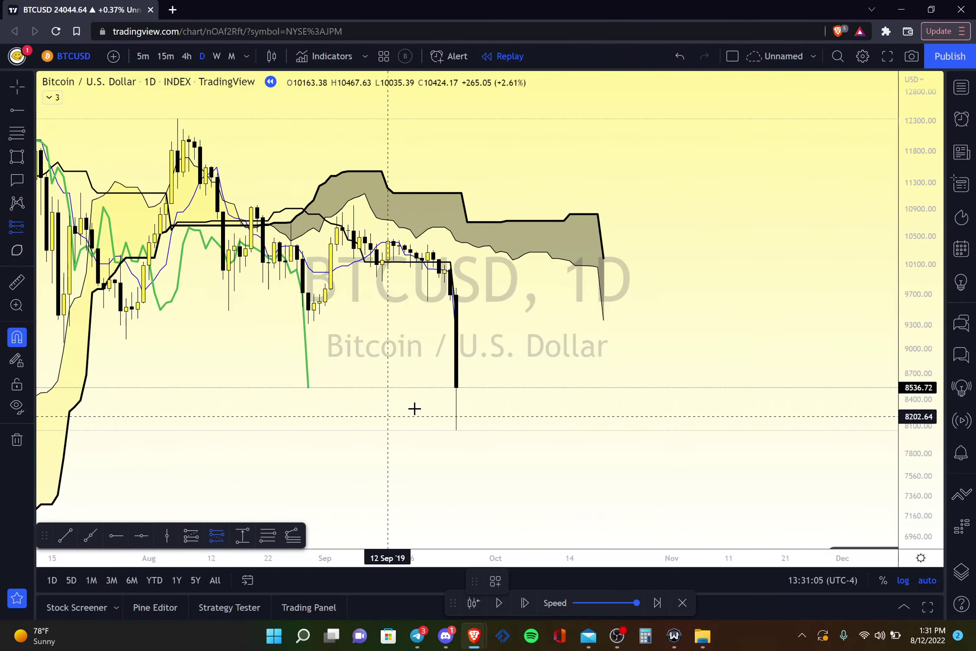
left_click(454, 394)
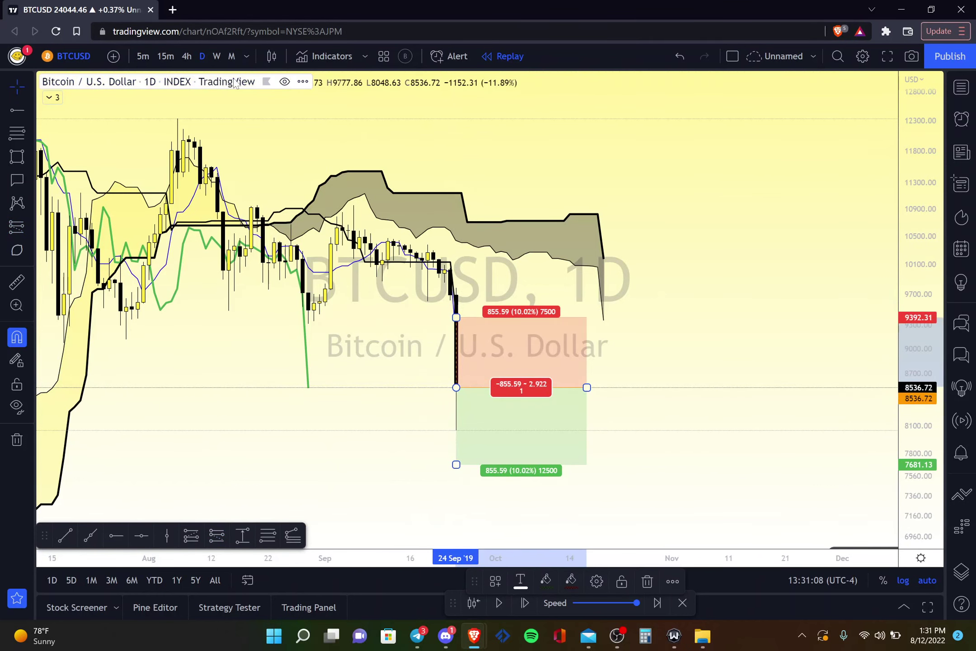
Step: Hide the candles, raise the short position's stop to 9517.28 near the base line, and show the candles again
left_click(284, 82)
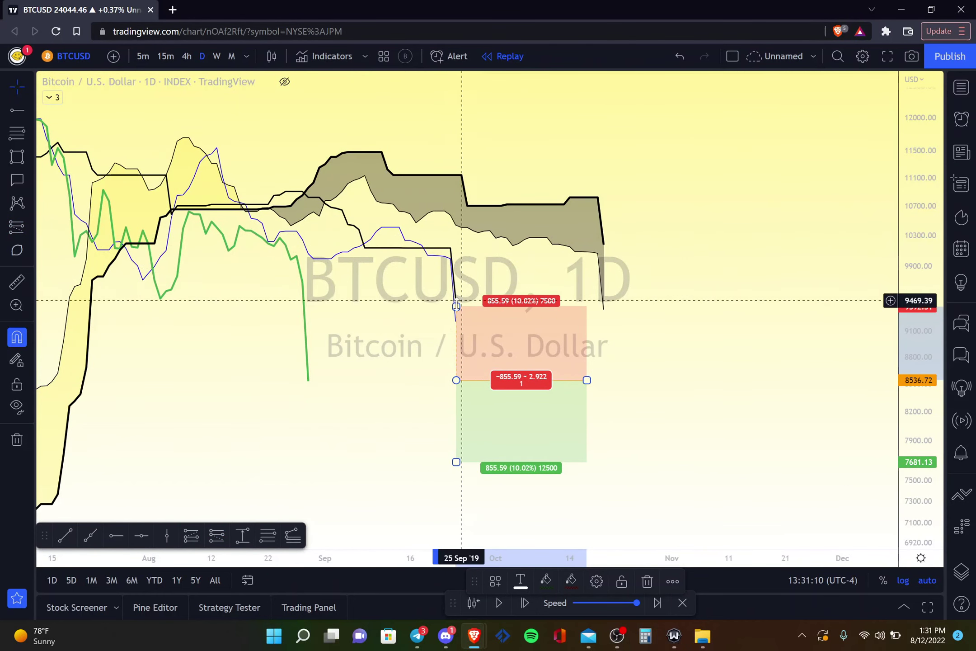
left_click_drag(455, 306, 456, 296)
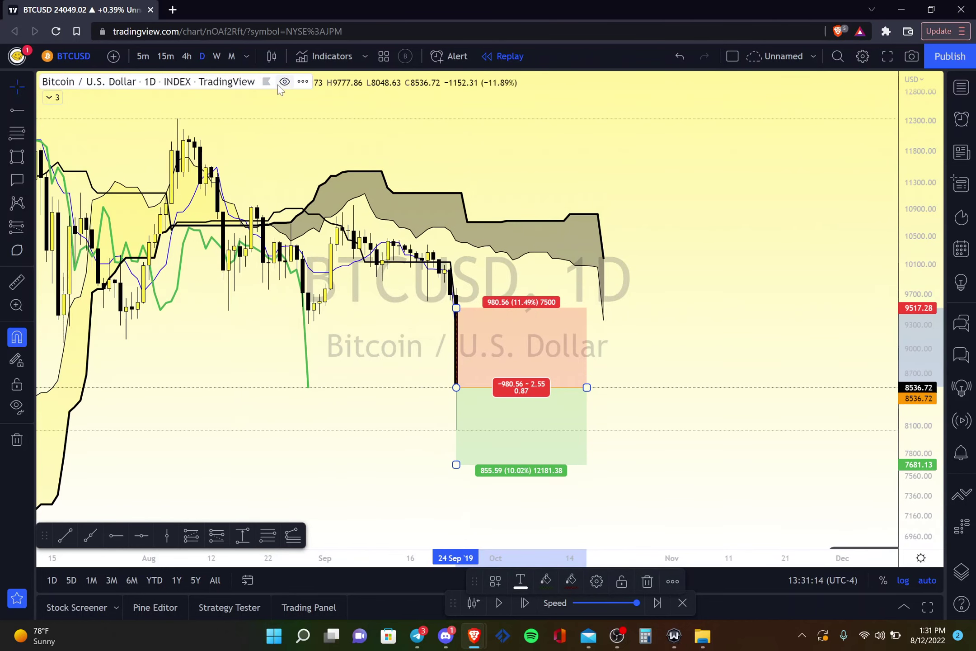
left_click(278, 84)
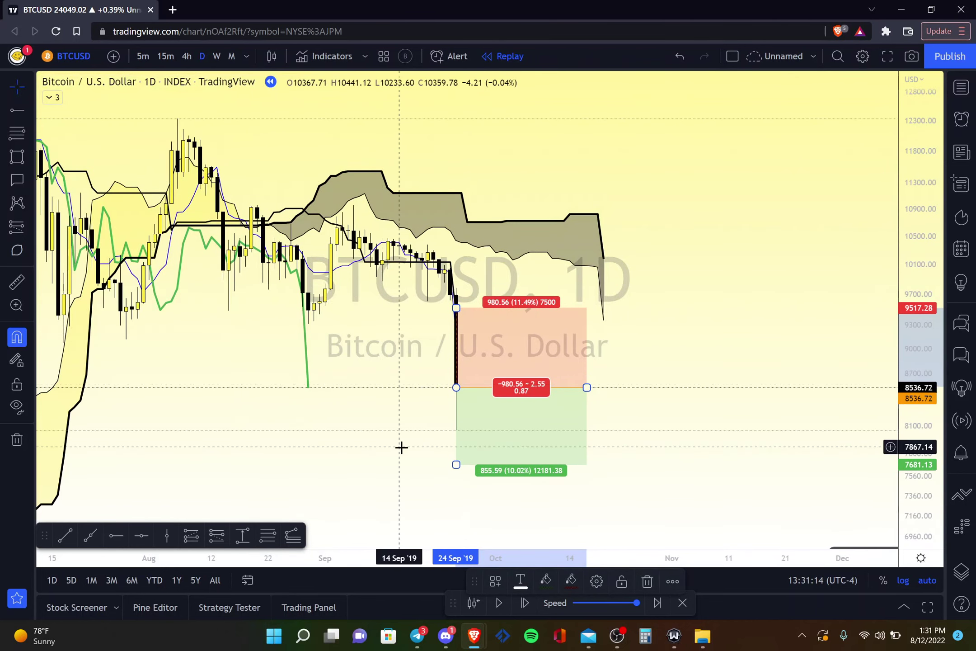
Step: Advance the replay to 29 September 2019 and trail the short position's stop down to 9392.34, just above the base line
left_click(524, 603)
left_click(524, 603)
left_click(524, 603)
left_click(524, 609)
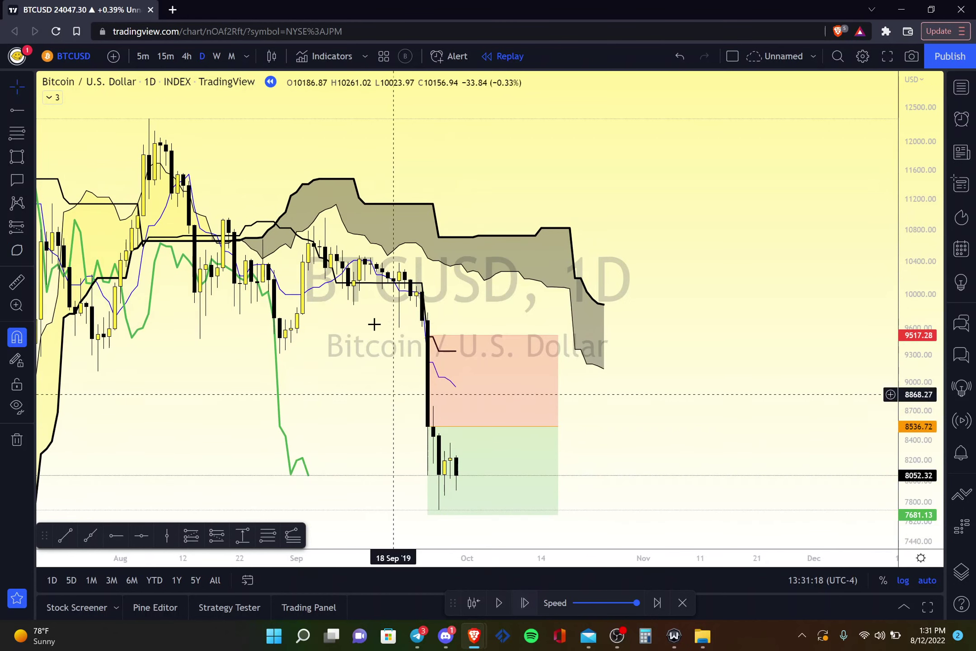
left_click(450, 335)
left_click_drag(450, 335, 461, 347)
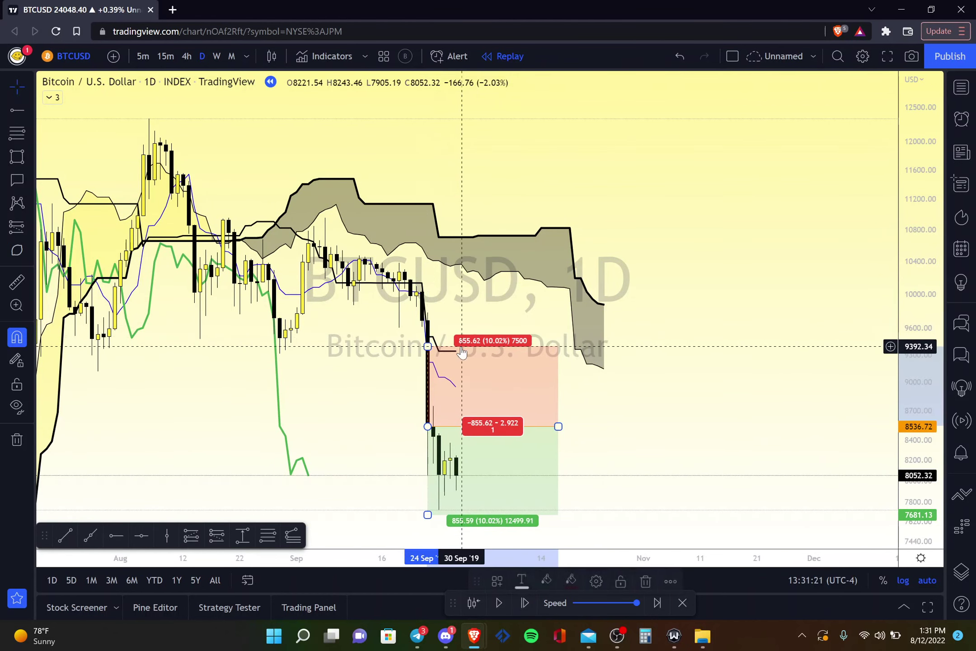
Step: Advance the replay to 3 October 2019 and trail the short position's stop down to 9168.39, following the base line
left_click(524, 603)
left_click(524, 603)
left_click(524, 603)
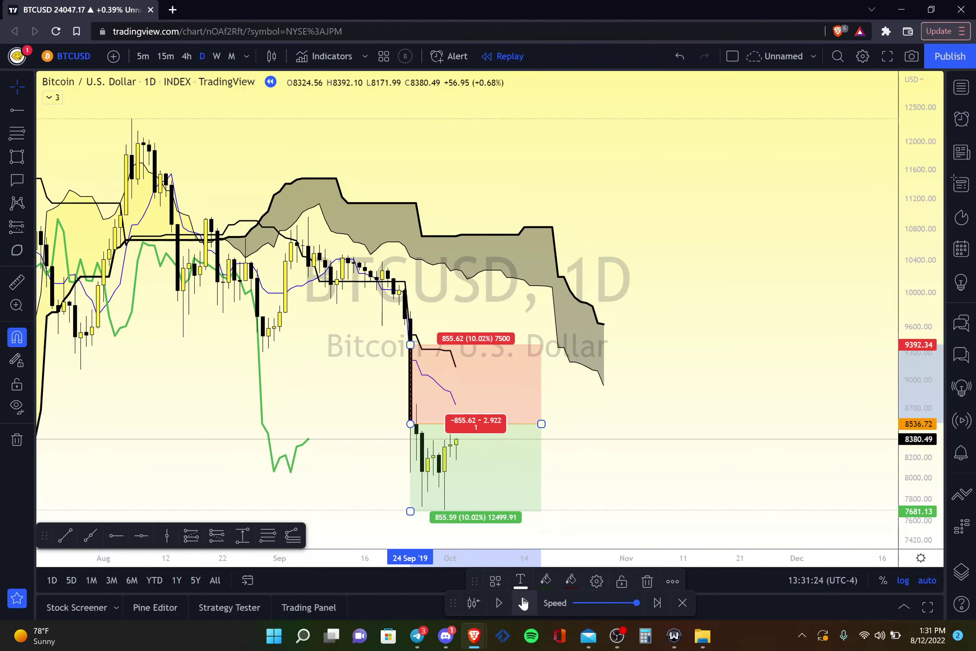
left_click(524, 603)
left_click_drag(404, 344, 482, 363)
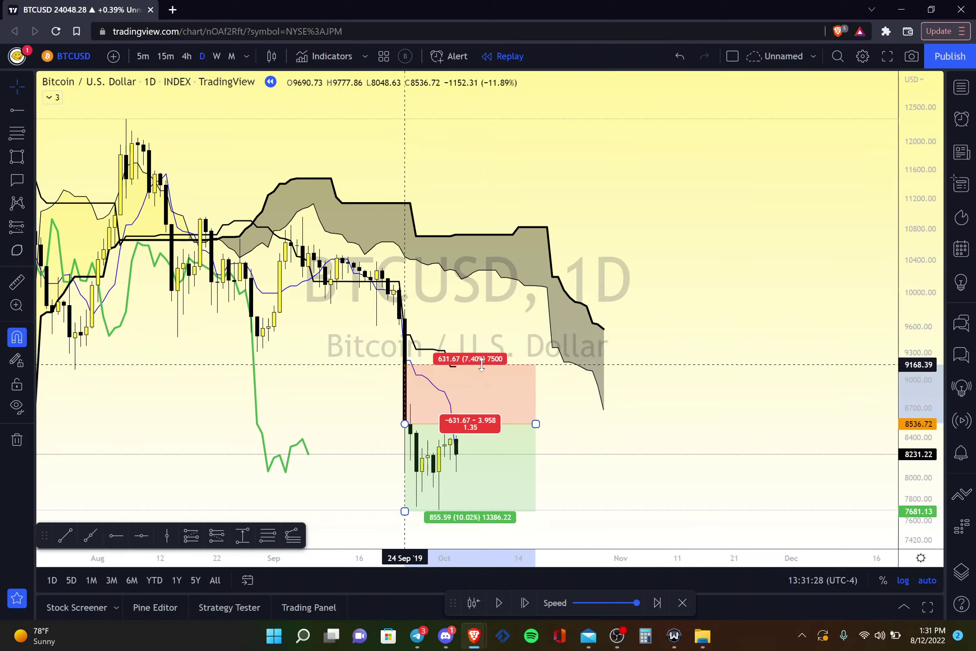
Step: Advance the replay to 9 October 2019 and trail the short position's stop down to 9104.07, just above the base line
left_click(560, 515)
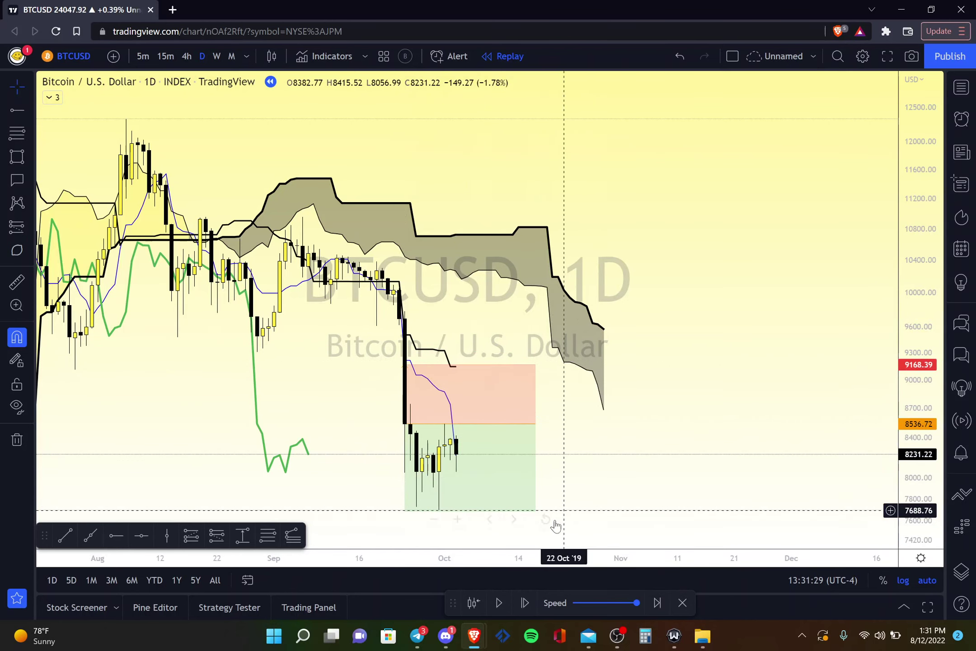
left_click(524, 603)
left_click(525, 603)
left_click(524, 603)
left_click(524, 603)
left_click(525, 603)
left_click(525, 603)
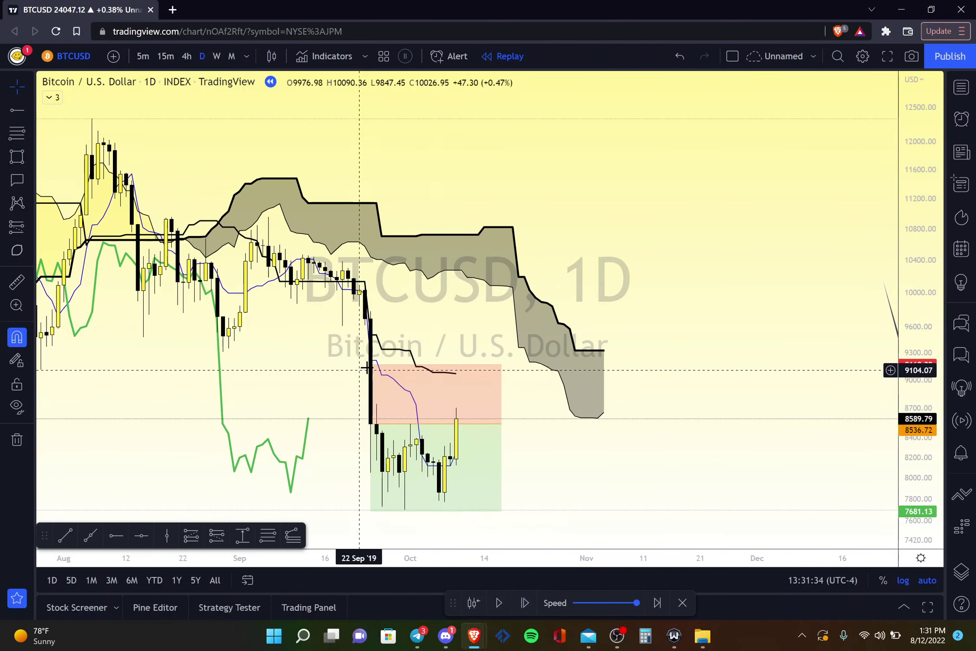
mouse_move(370, 364)
left_click_drag(371, 364, 492, 371)
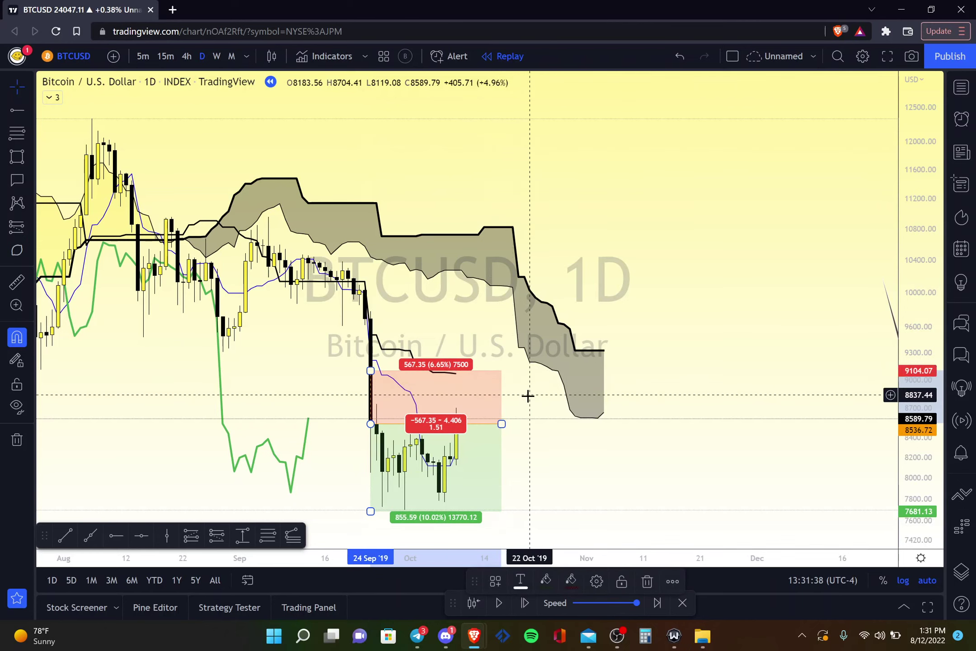
Step: Advance the replay bar by bar to 17 October 2019
left_click(522, 610)
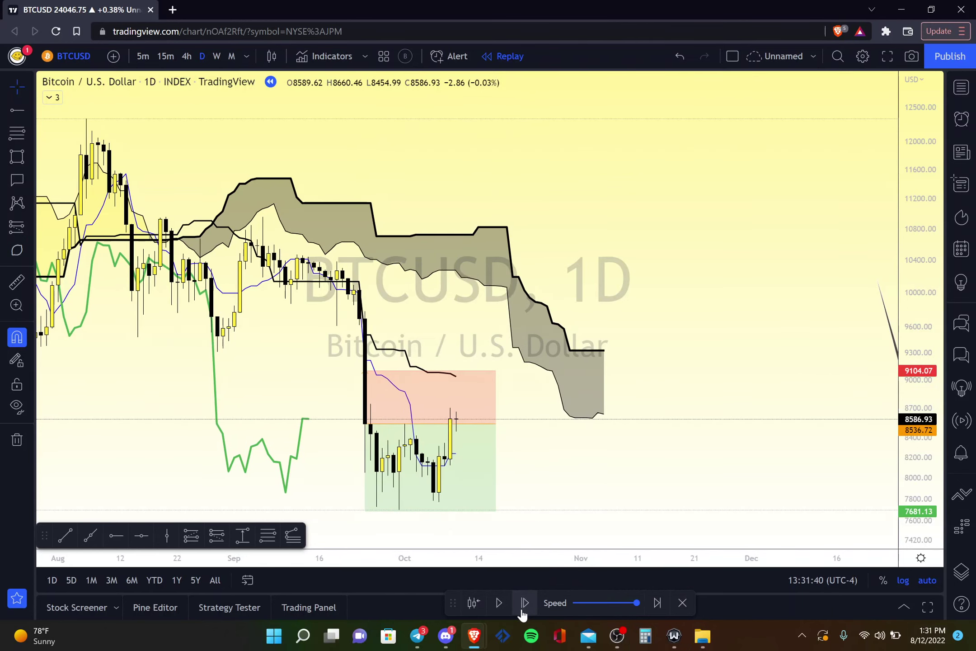
left_click(523, 610)
left_click(523, 610)
left_click(522, 610)
left_click(524, 604)
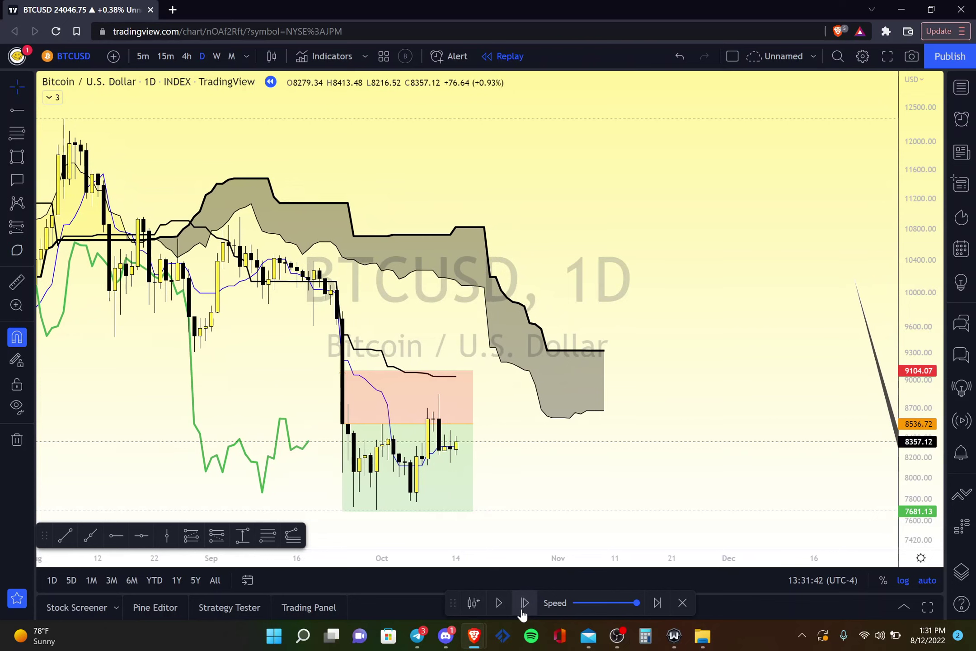
left_click(524, 604)
left_click(524, 604)
left_click(524, 604)
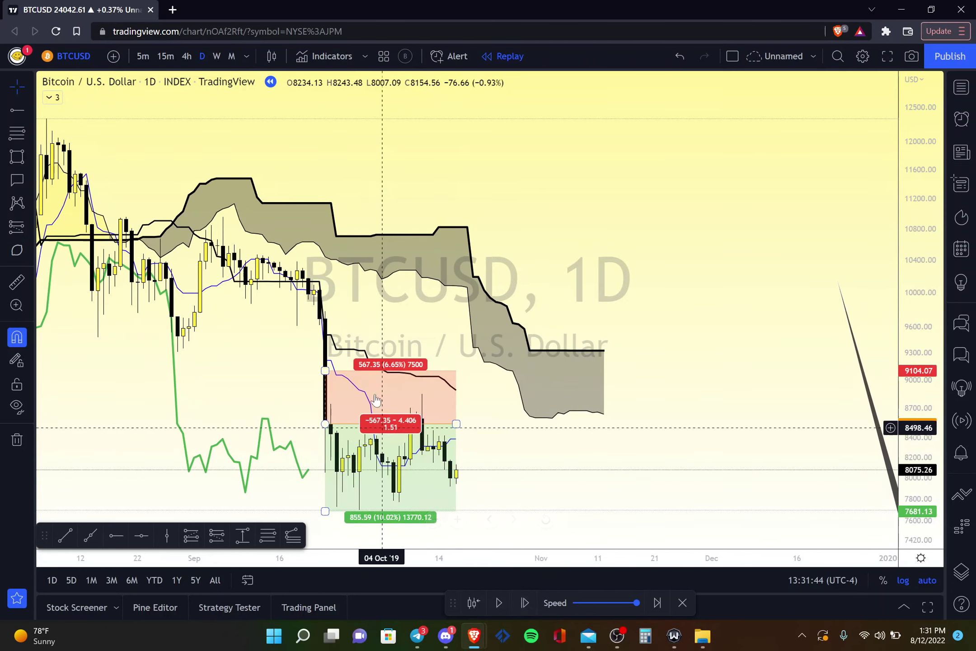
Step: Trail the short position's stop down to 8948.74 at the base line and extend the position's end to 6 November 2019
left_click_drag(332, 367, 464, 384)
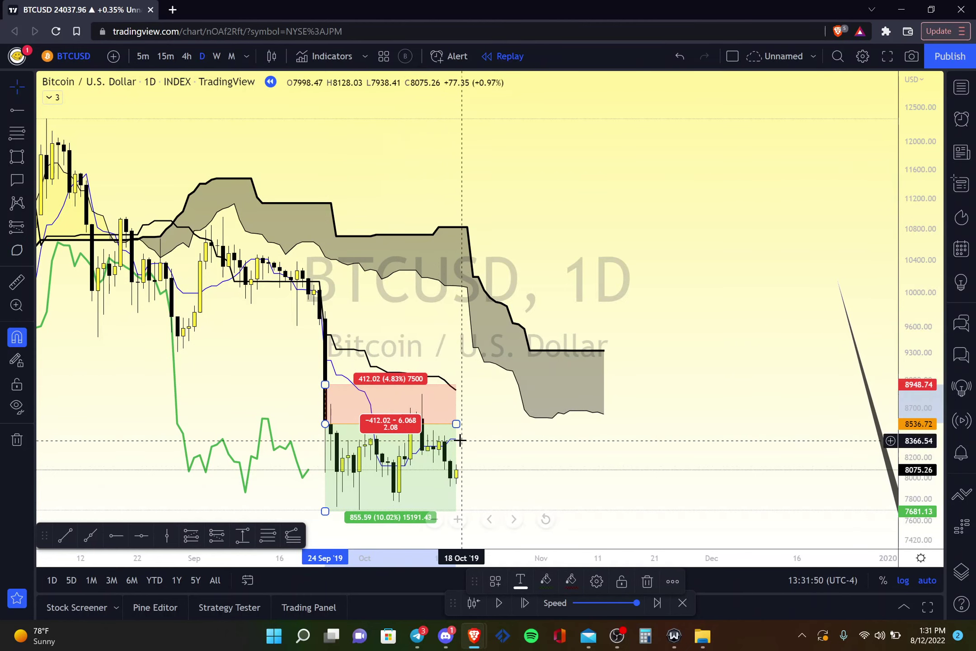
left_click_drag(456, 424, 569, 424)
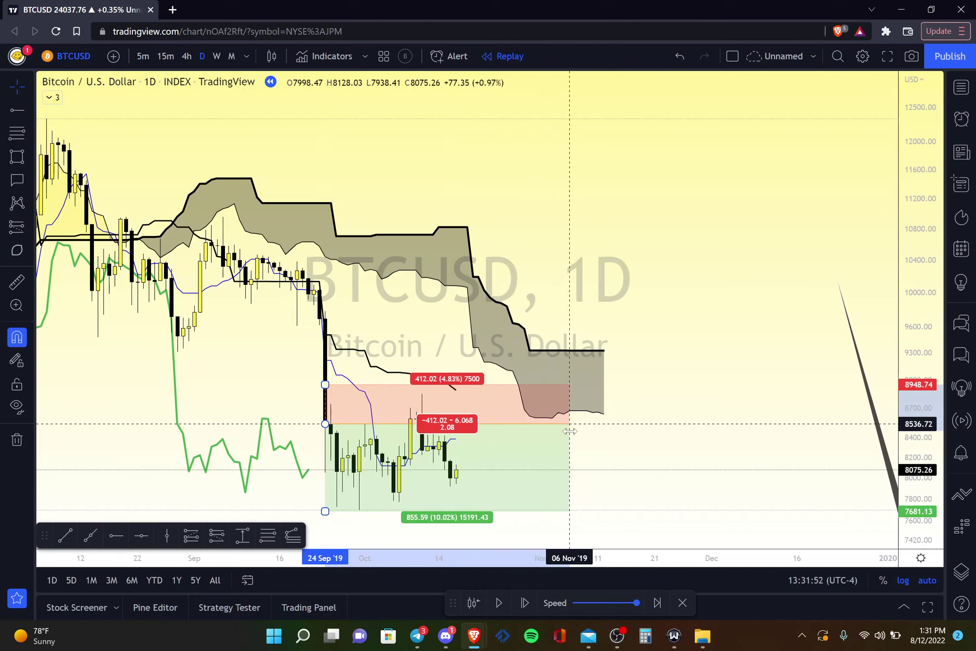
left_click(580, 530)
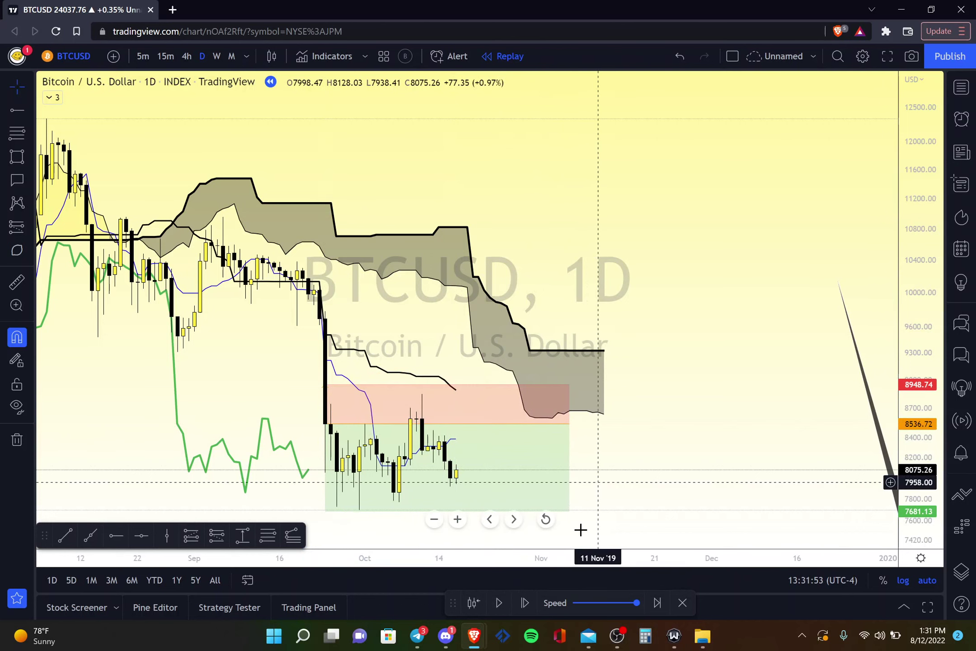
Step: Advance the replay to 21 October 2019 and trail the short position's stop down to 8546.29, just above the entry
left_click(526, 603)
left_click(526, 603)
left_click(525, 602)
left_click(526, 603)
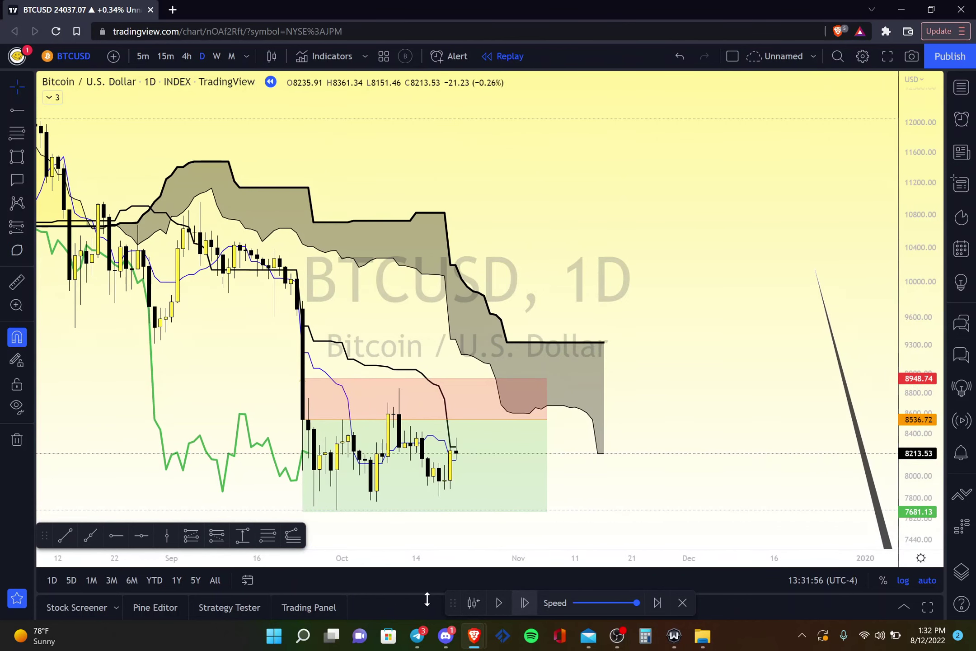
mouse_move(451, 433)
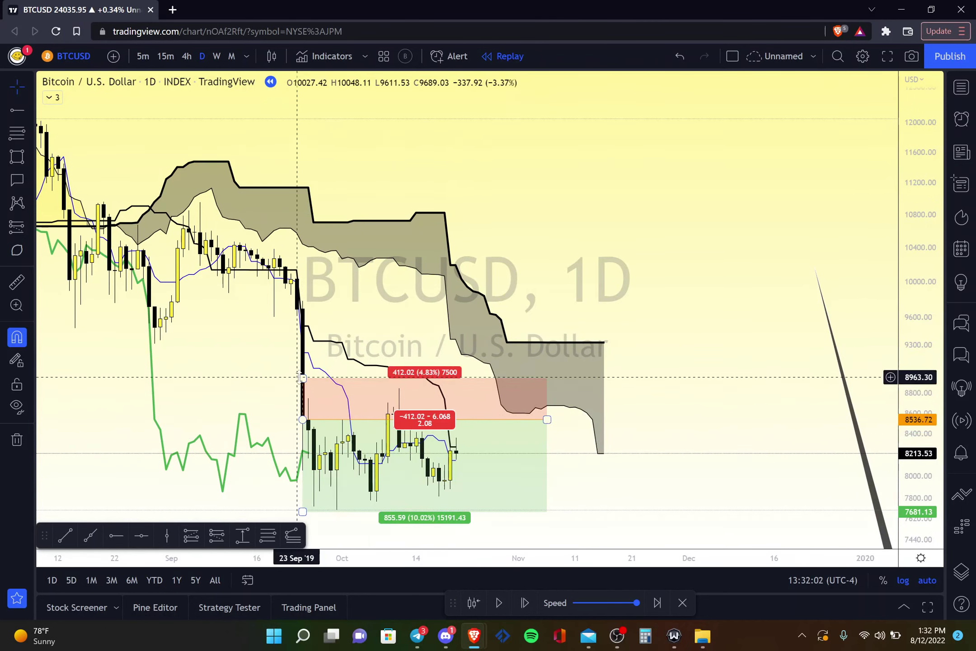
left_click_drag(302, 378, 499, 419)
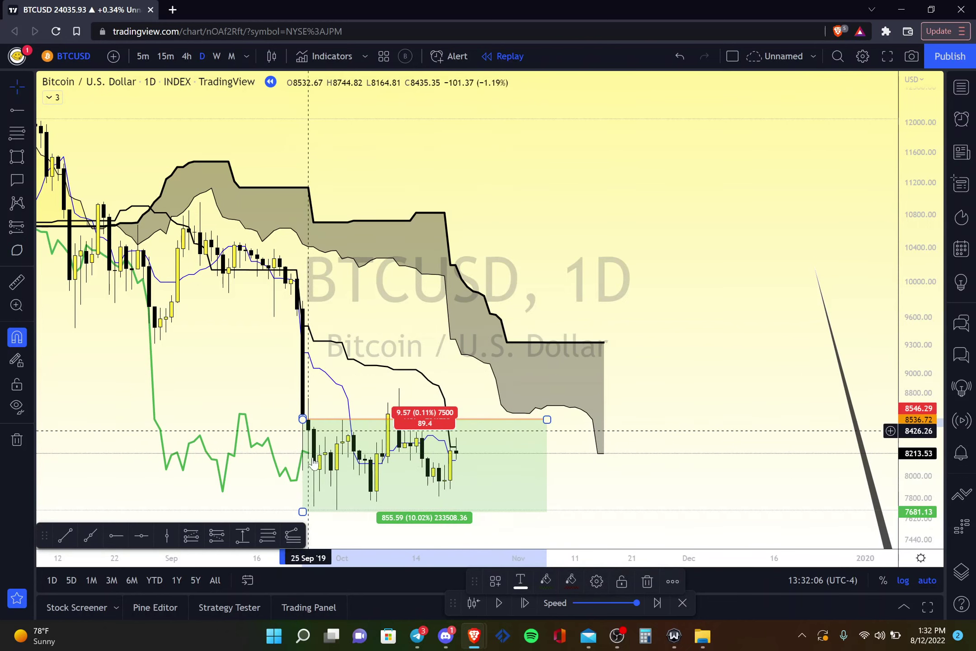
left_click(287, 449)
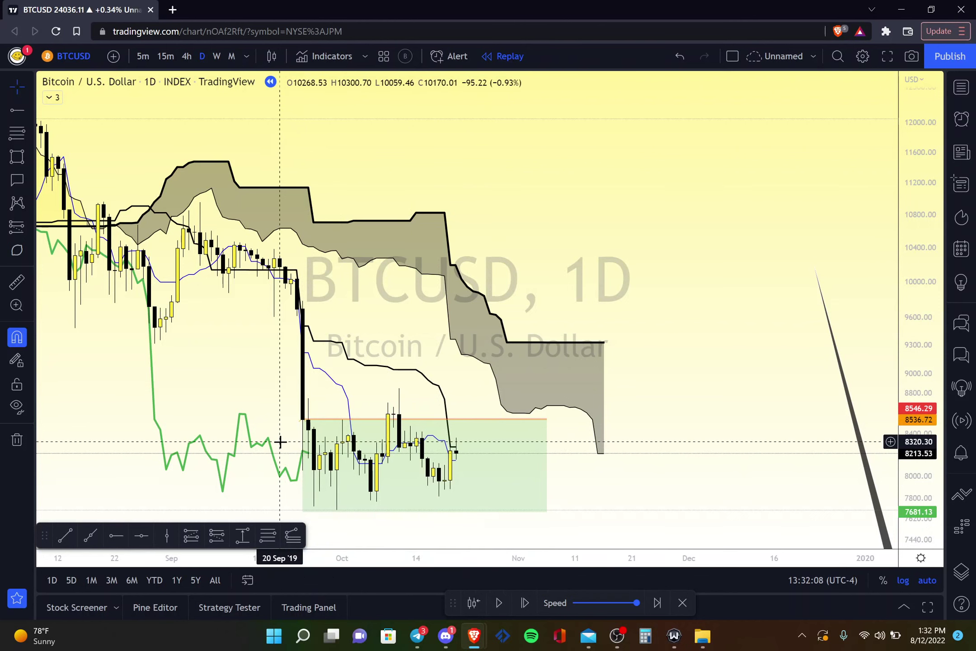
Step: Advance the replay to 23 October 2019 and check the short position against the new bars
scroll(285, 445, "down", 2)
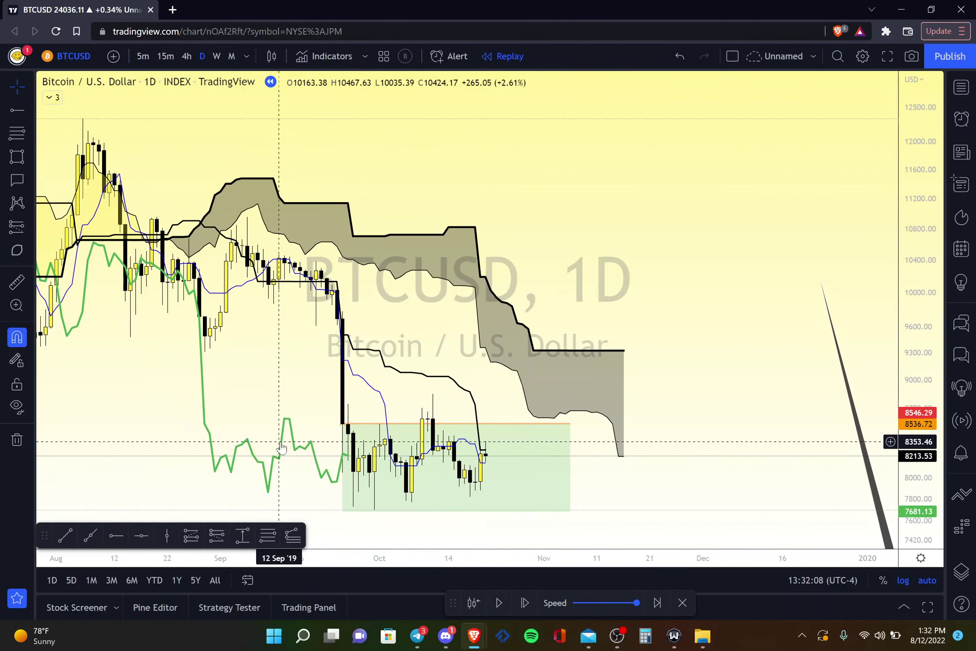
left_click(525, 604)
left_click(524, 604)
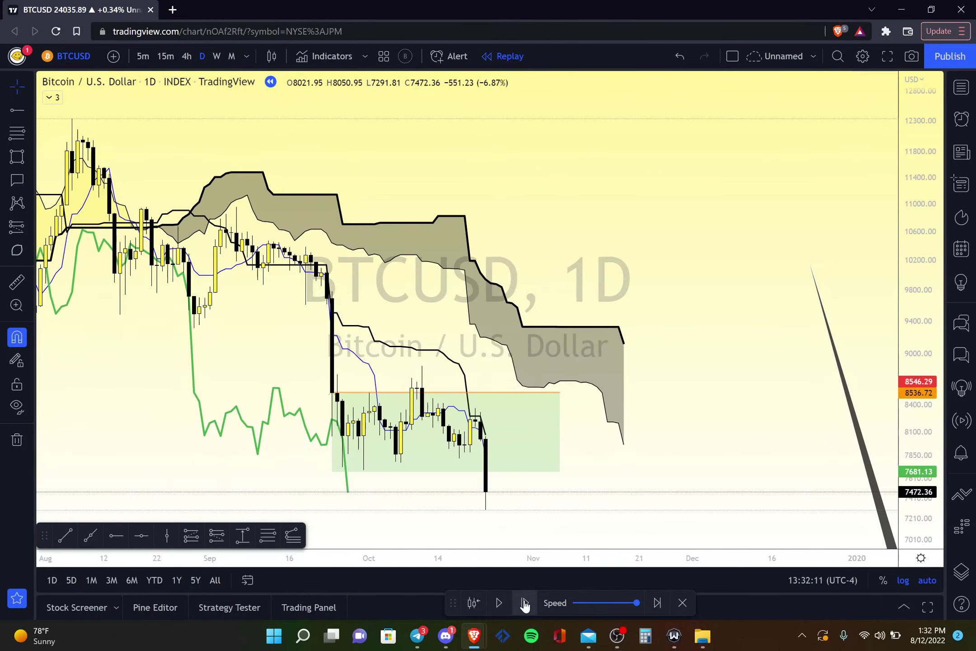
left_click(335, 433)
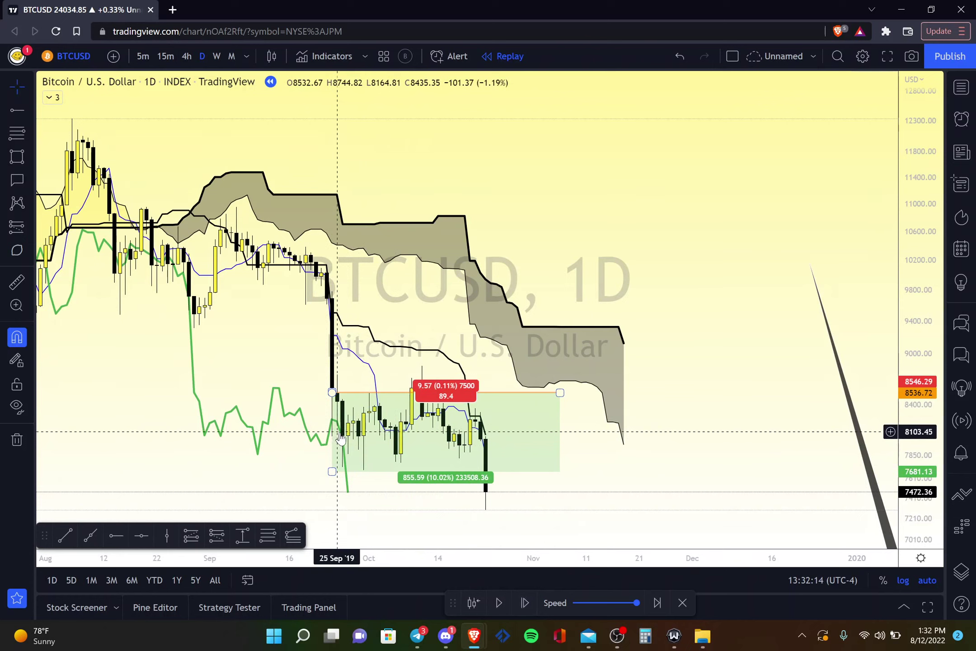
left_click(482, 581)
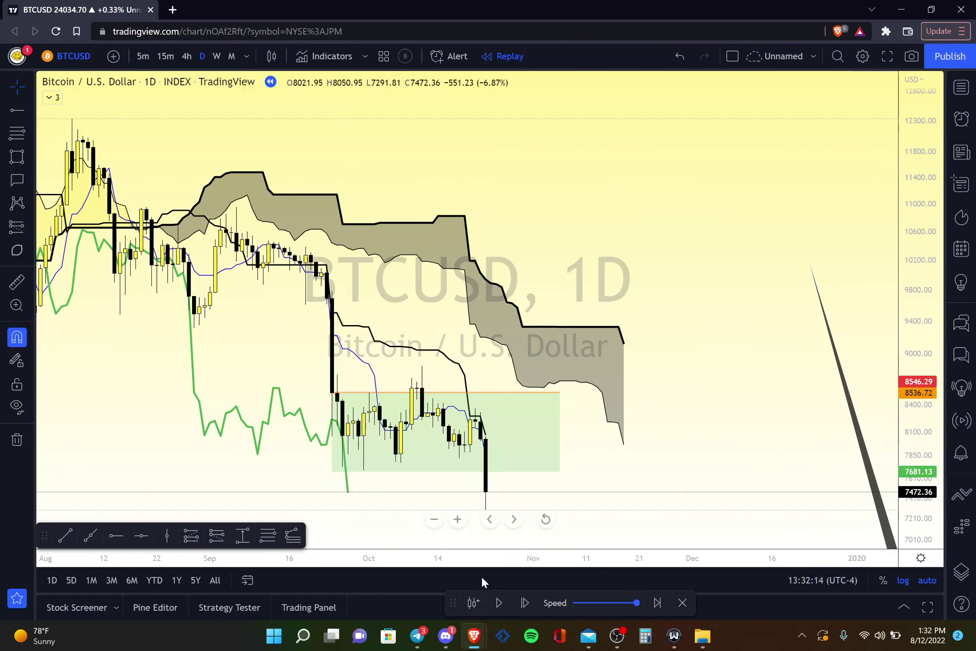
Step: Restart the replay from the 20 October 2019 bar and reveal that bar
left_click(474, 604)
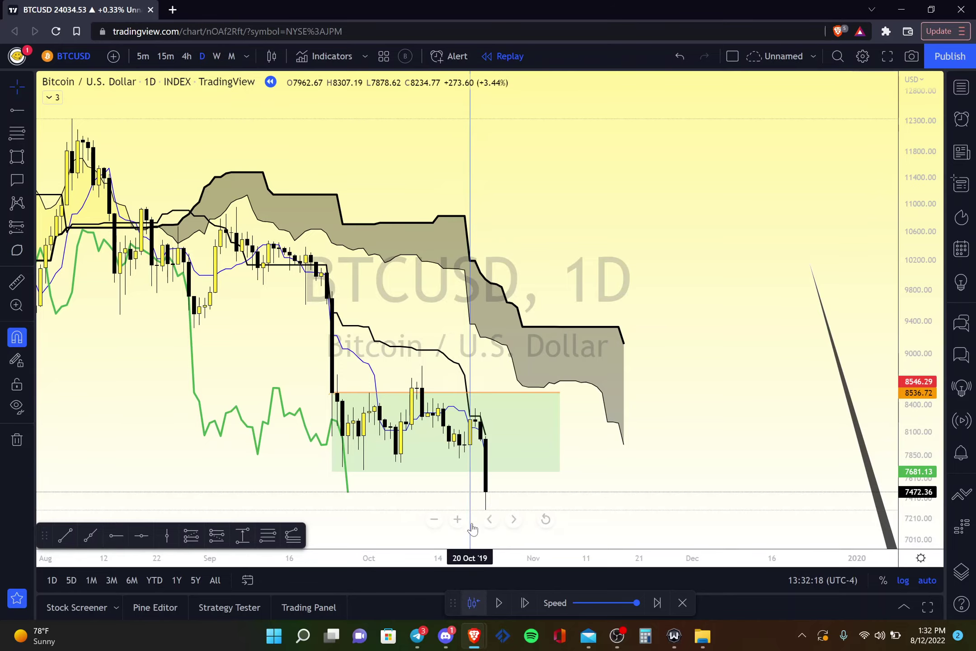
left_click(472, 506)
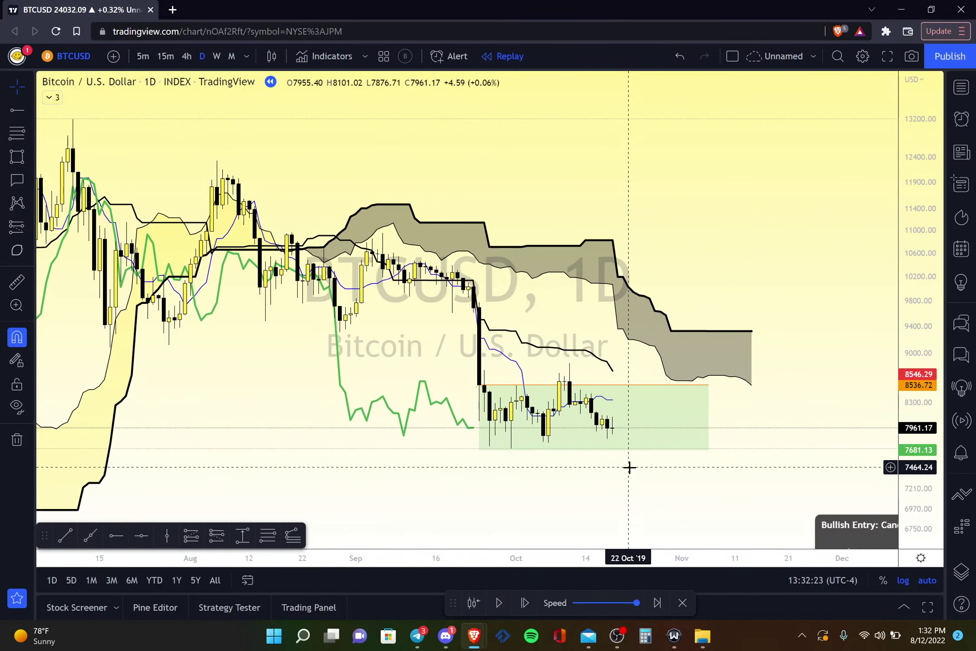
left_click(524, 603)
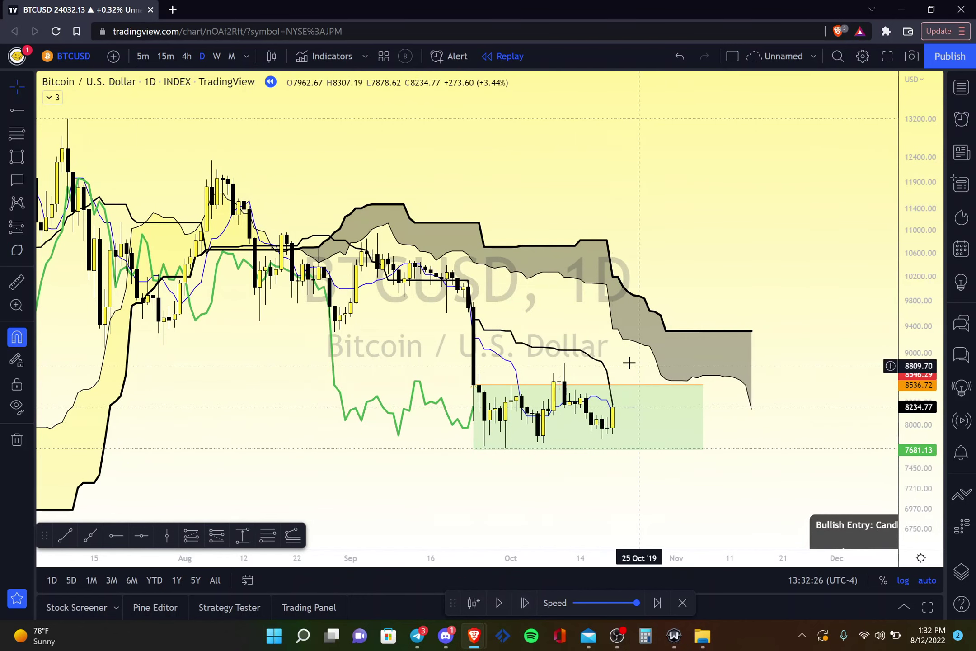
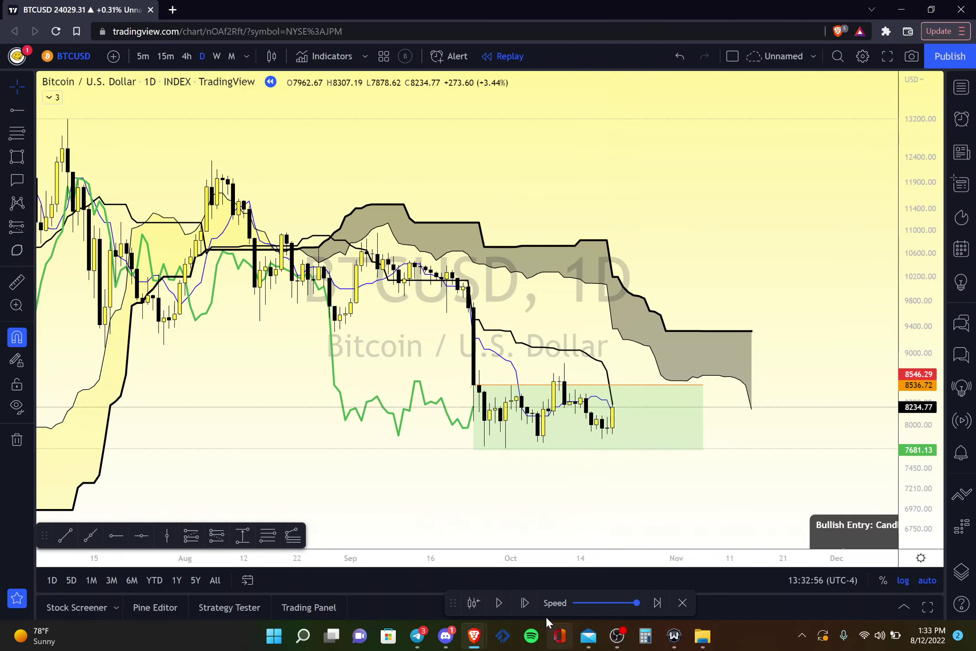
Step: Advance the replay bar by bar to 26 October 2019
left_click(527, 603)
left_click(527, 602)
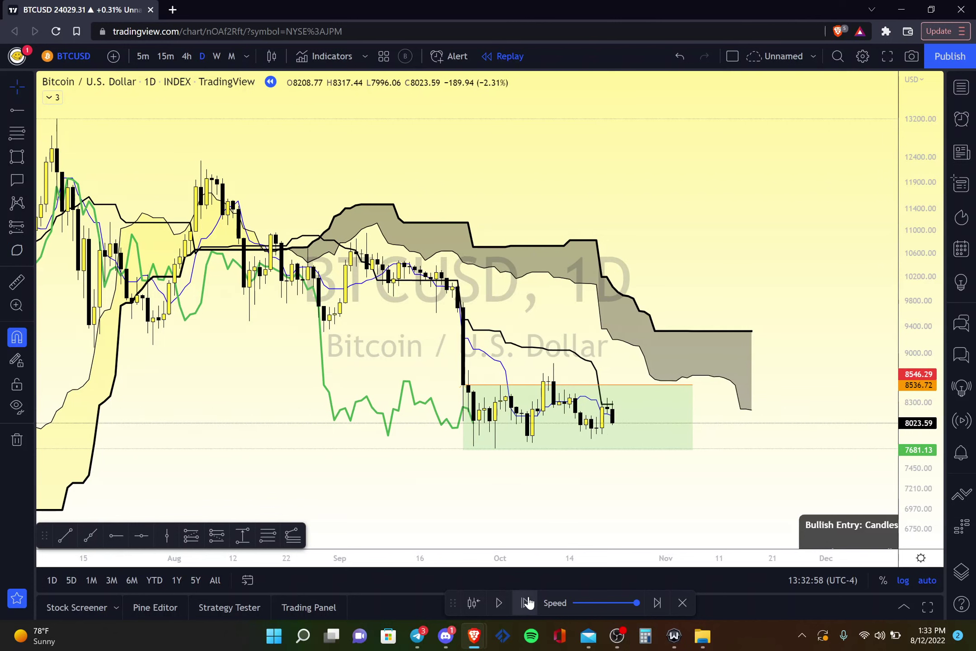
left_click(527, 602)
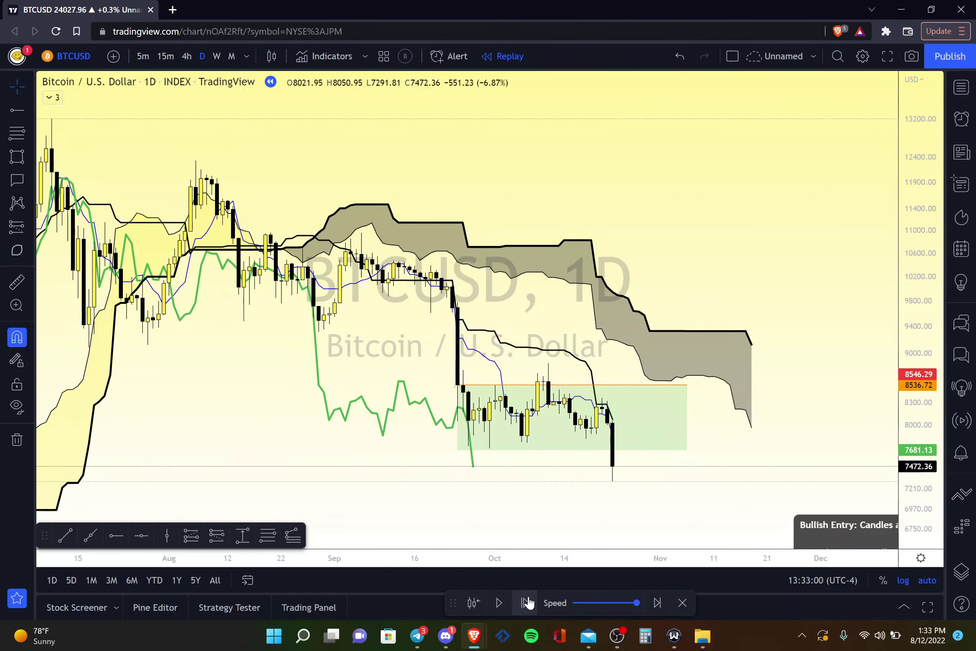
left_click(527, 602)
left_click(526, 602)
left_click(526, 603)
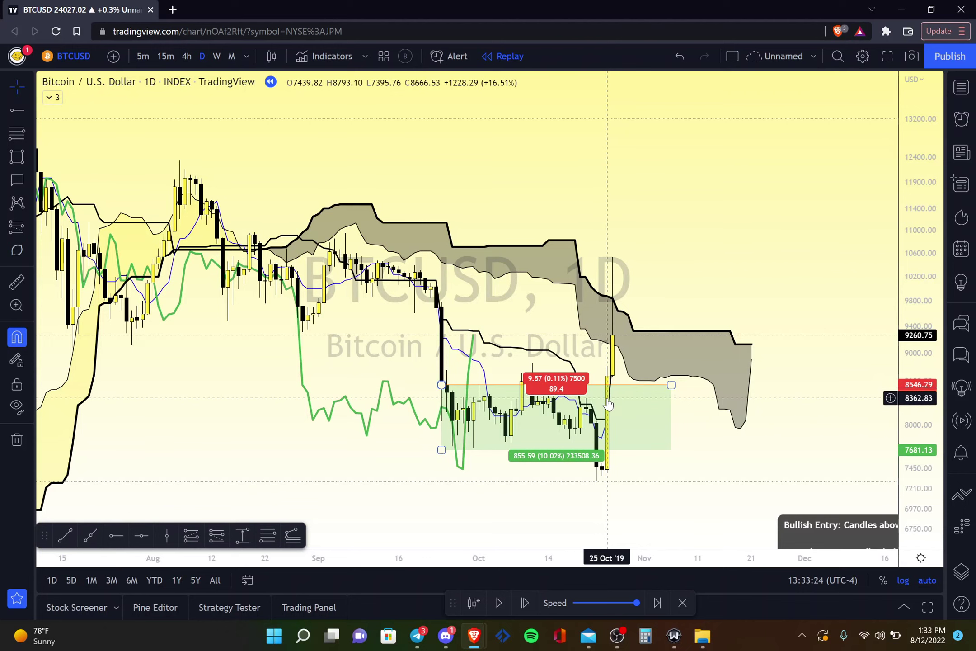
Step: Run the replay on to 4 November 2019, pause it, and delete the short position
scroll(615, 438, "right", 3)
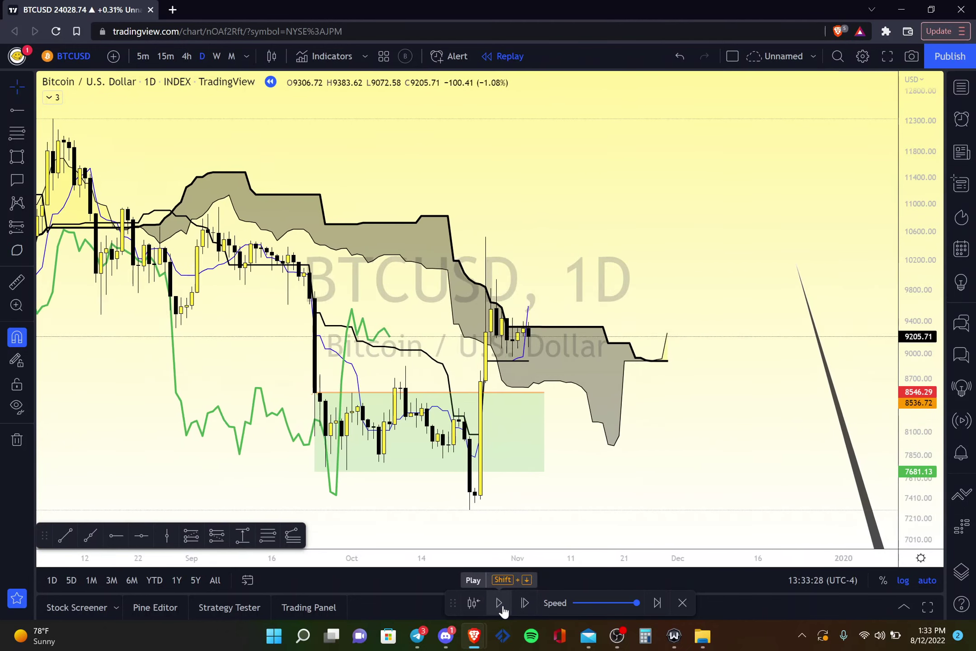
left_click(502, 608)
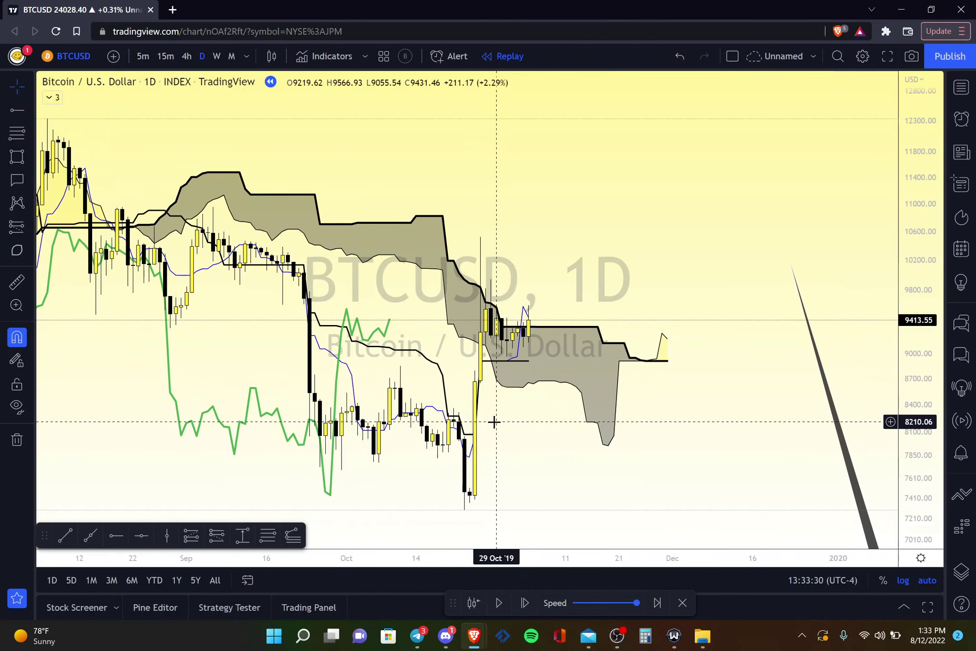
key("Delete")
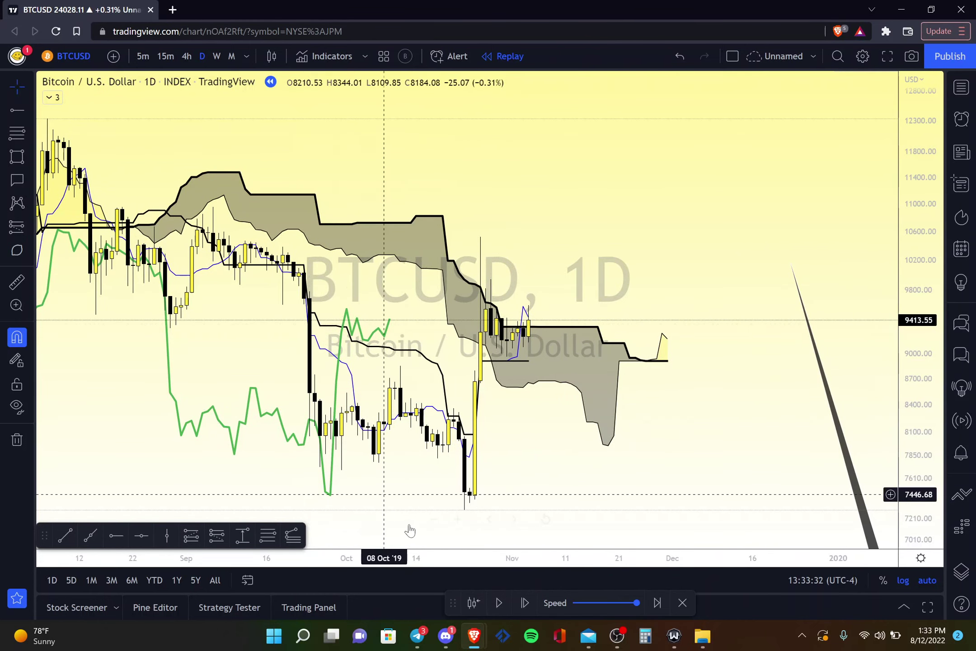
Step: Run the replay on to late November 2019 and pause it
scroll(602, 514, "down", 1)
scroll(602, 514, "down", 1)
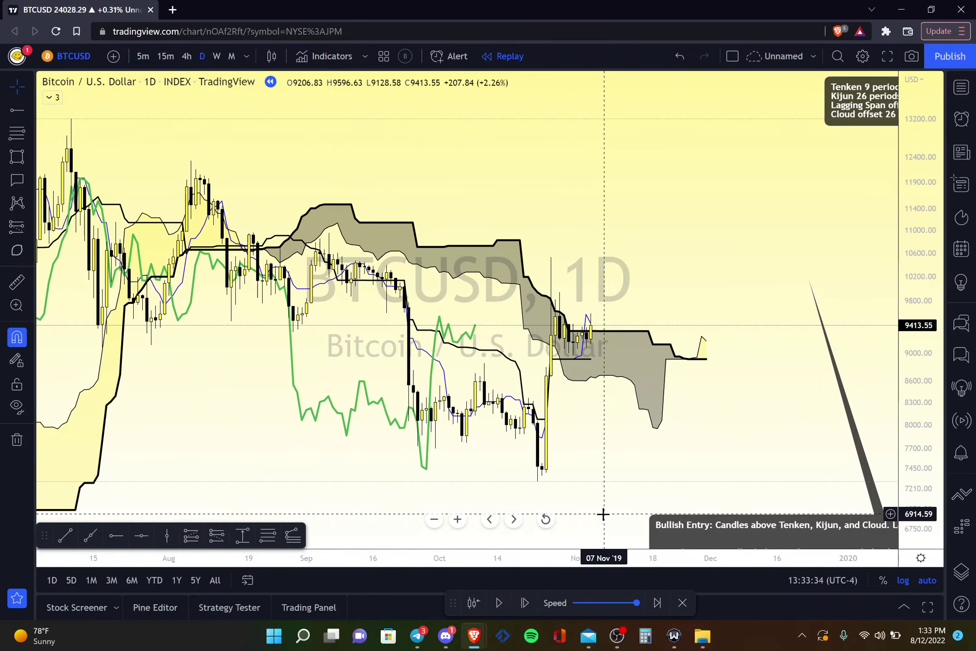
scroll(603, 514, "down", 3)
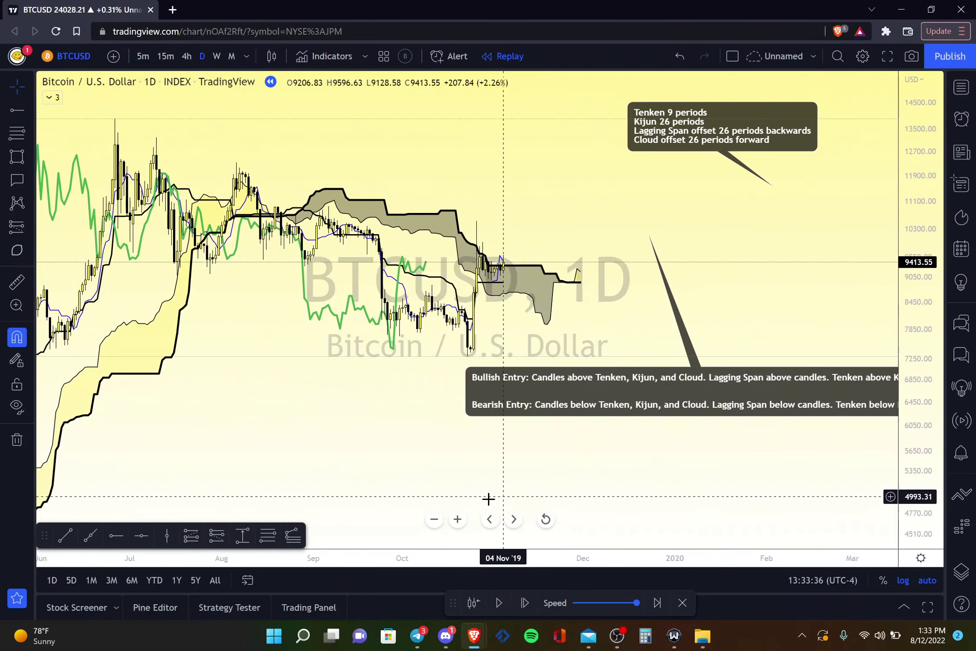
left_click(500, 603)
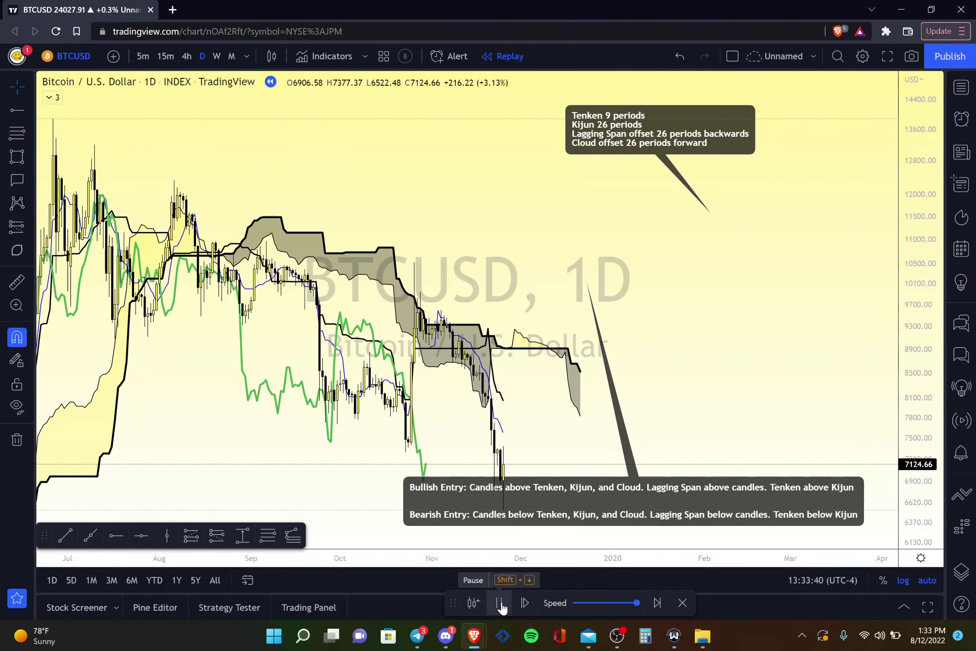
left_click(501, 605)
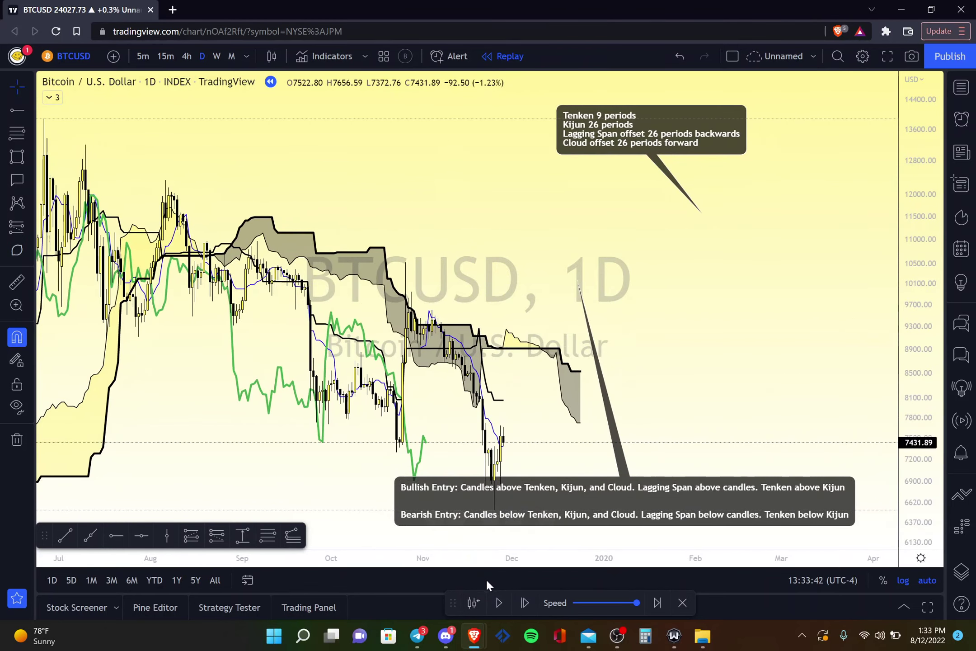
Step: Move the bullish and bearish entry rules callout up beneath the Ichimoku periods callout and shorten the callout pointers
scroll(531, 486, "down", 4)
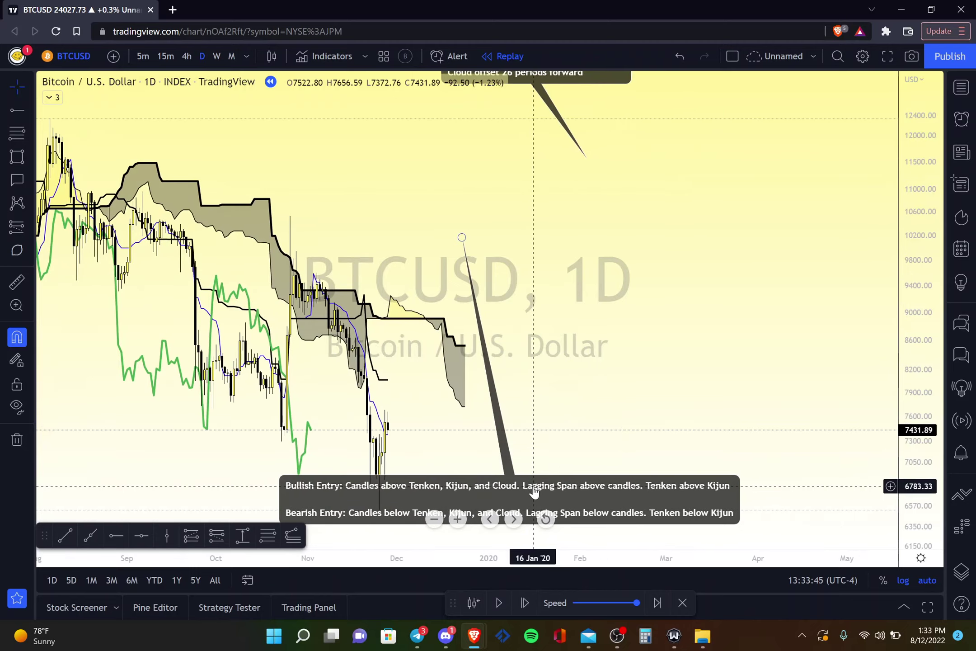
scroll(533, 486, "up", 2)
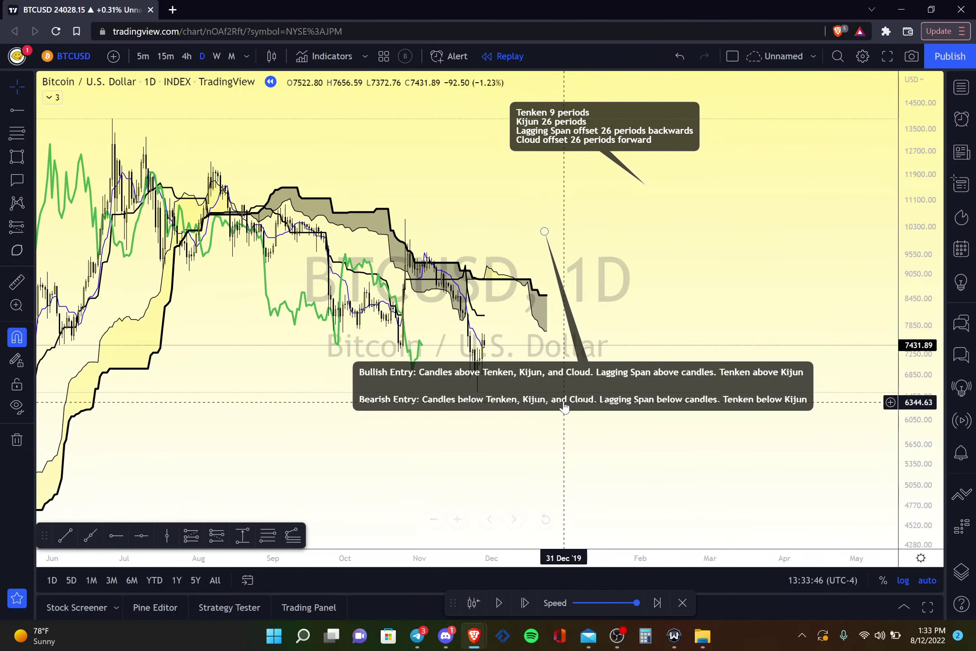
left_click_drag(564, 387, 660, 225)
left_click_drag(632, 154, 663, 190)
left_click(615, 286)
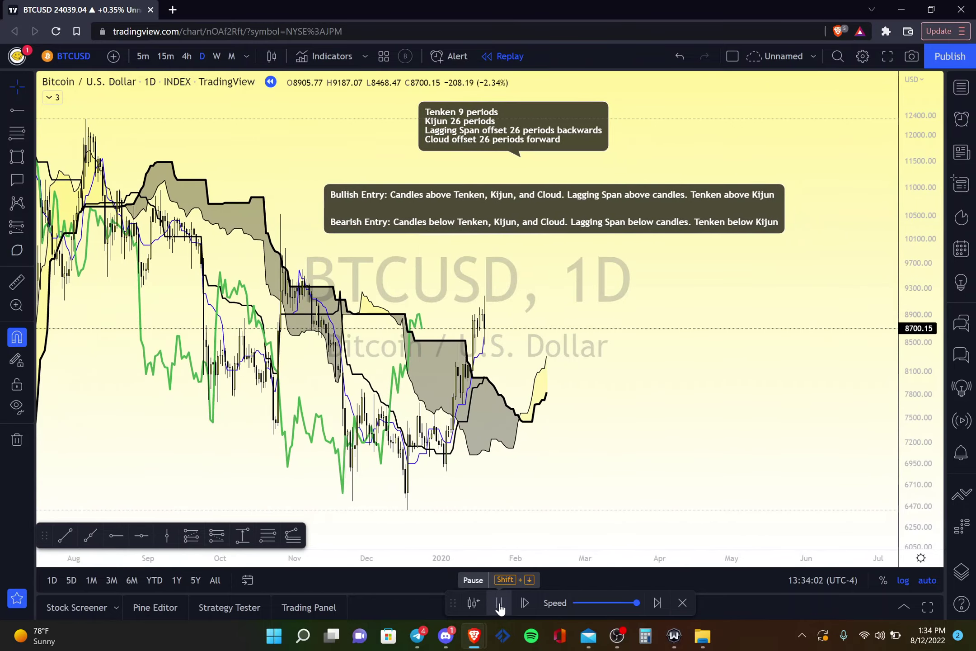
Step: Run the replay on to early March 2020, pause it, and advance bar by bar to 10 March 2020
left_click(500, 603)
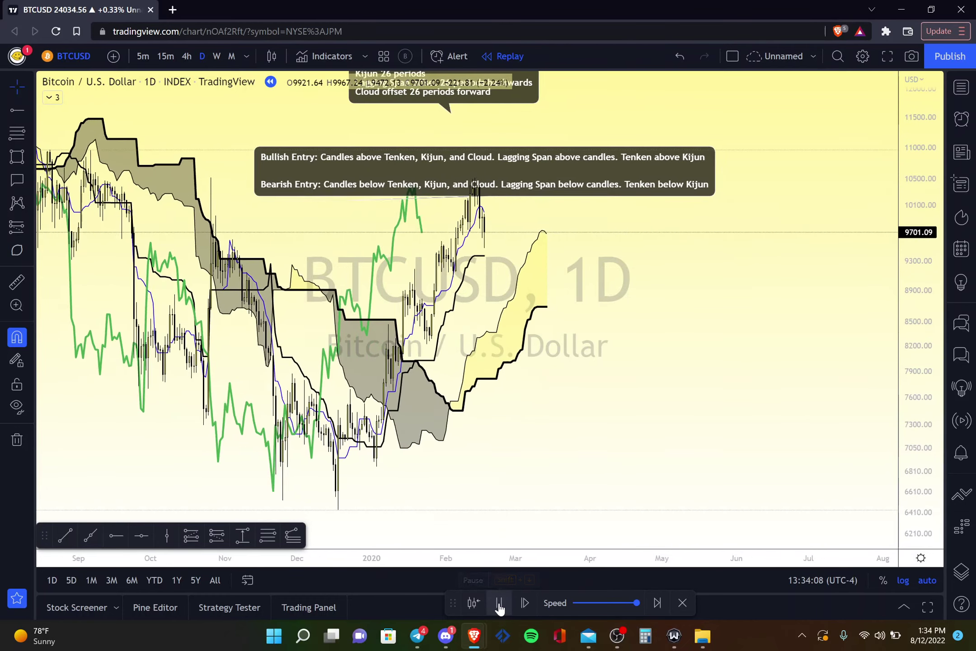
left_click(500, 604)
left_click(500, 603)
left_click(500, 604)
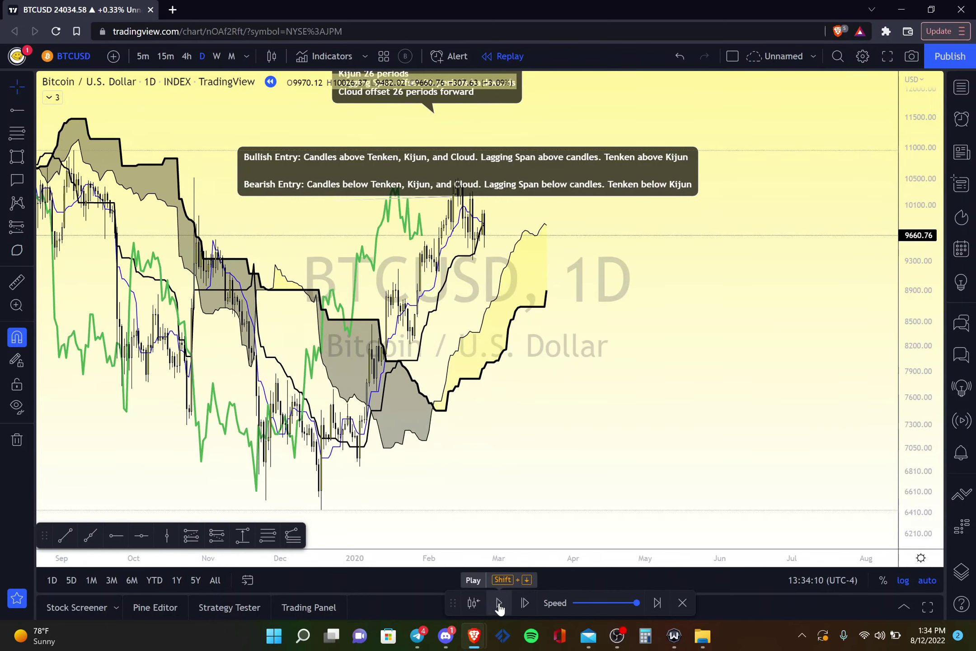
left_click(500, 603)
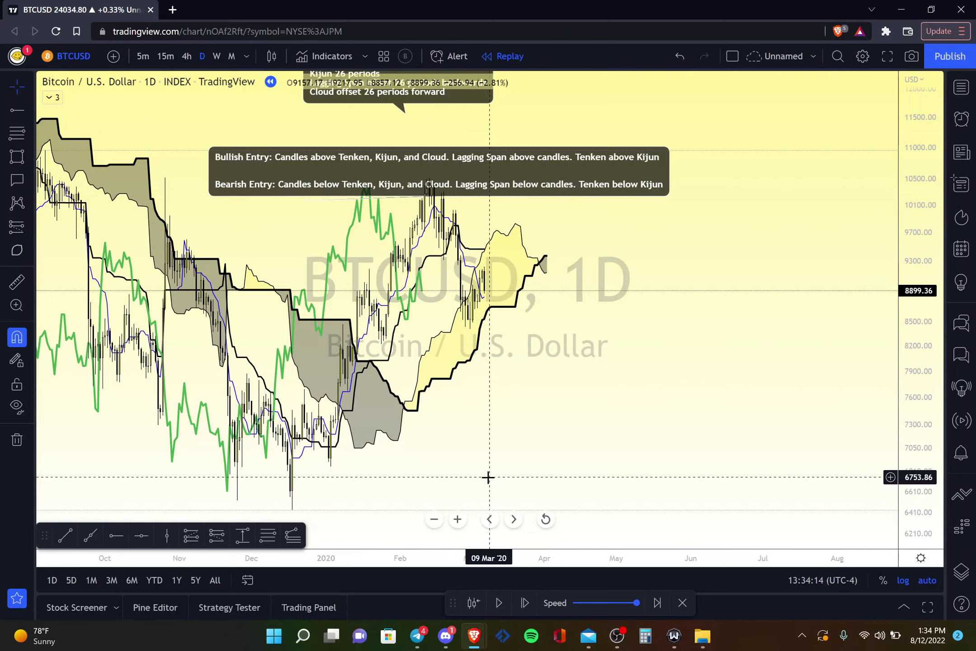
left_click(522, 605)
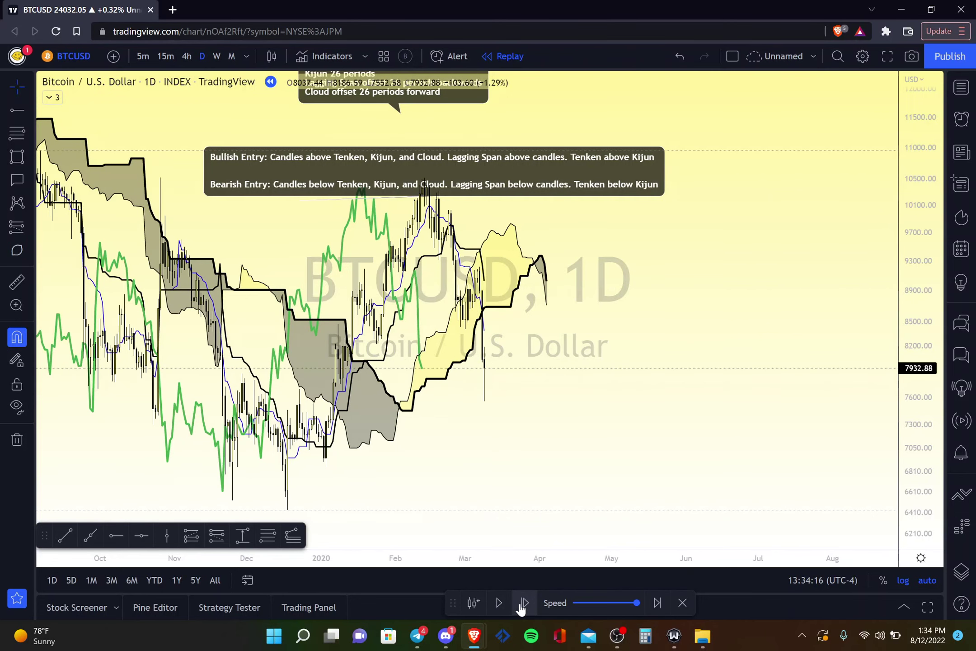
left_click(522, 605)
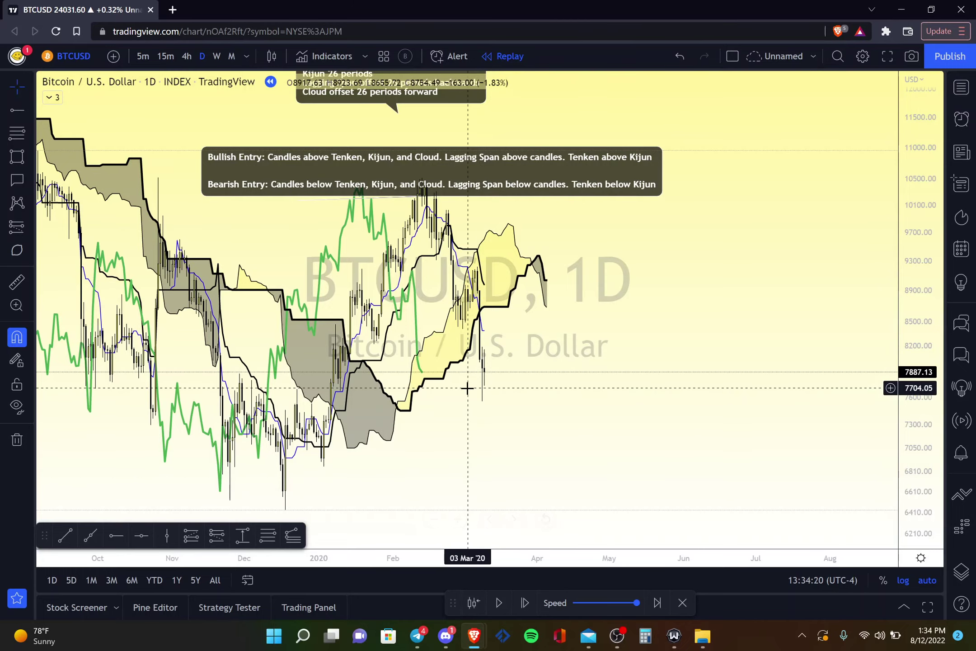
Step: Restart the replay from the 7 March 2020 candle and advance it one bar to 8 March 2020
scroll(481, 409, "up", 5)
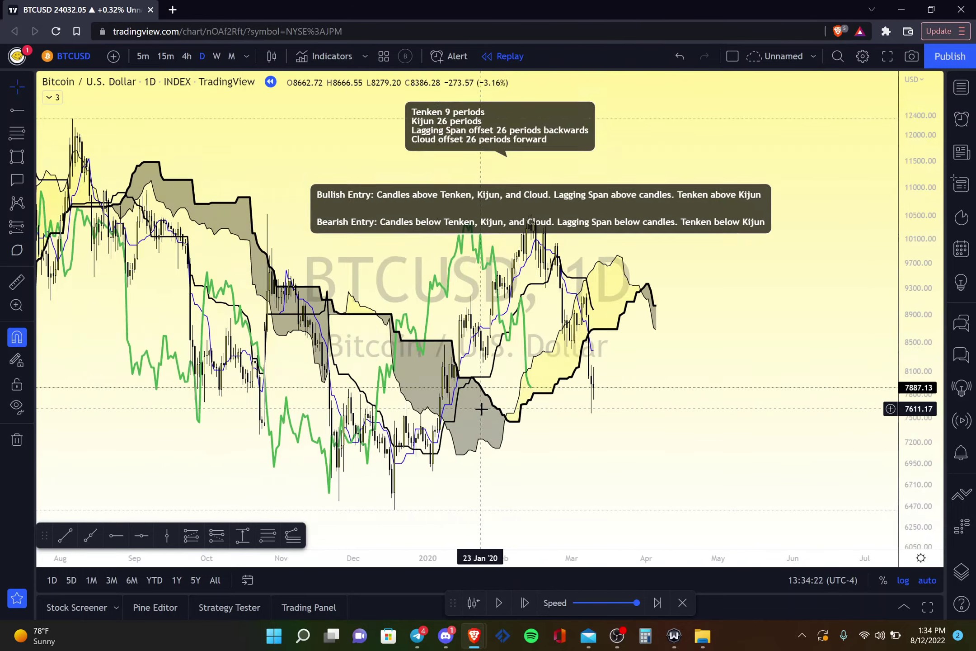
scroll(481, 409, "left", 3)
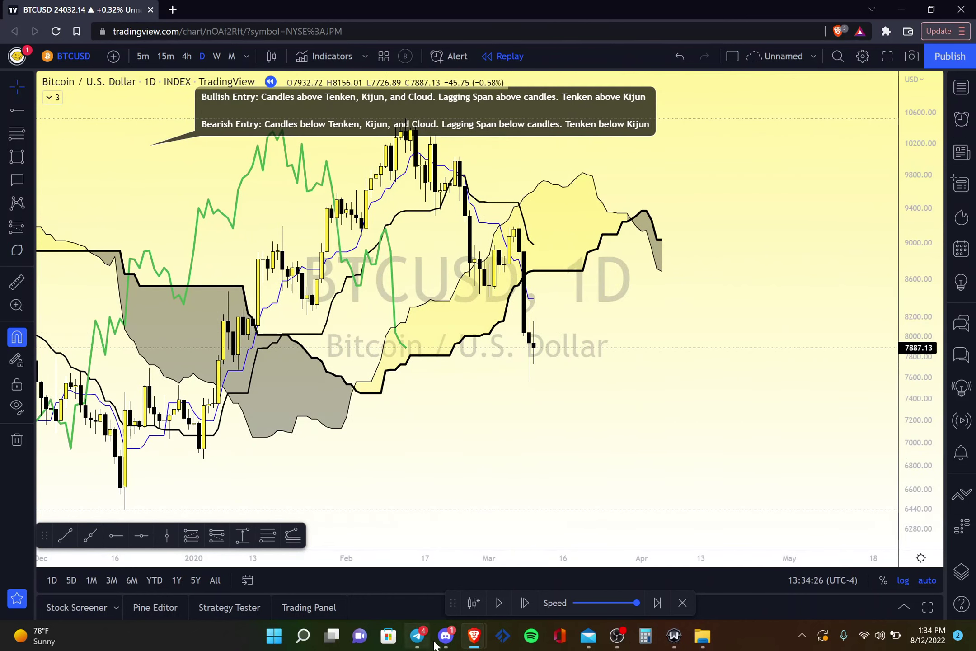
left_click(472, 604)
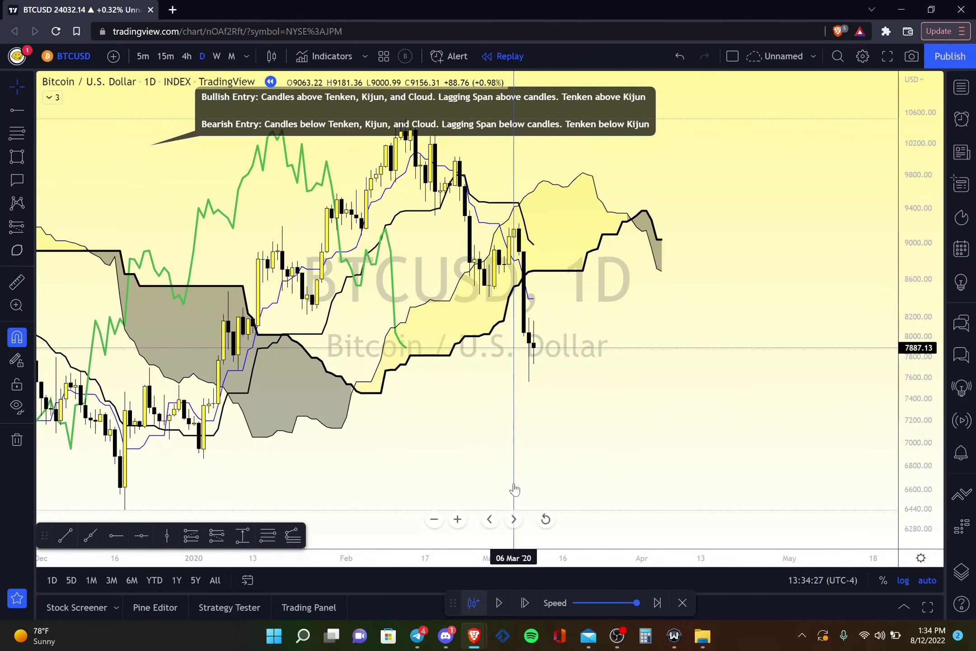
left_click(532, 462)
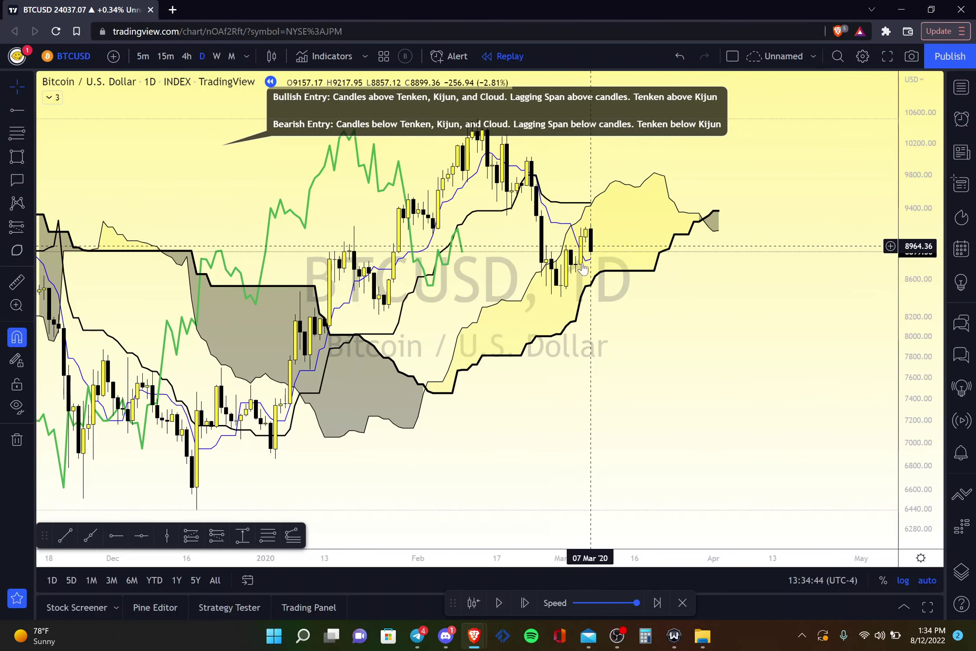
left_click(525, 603)
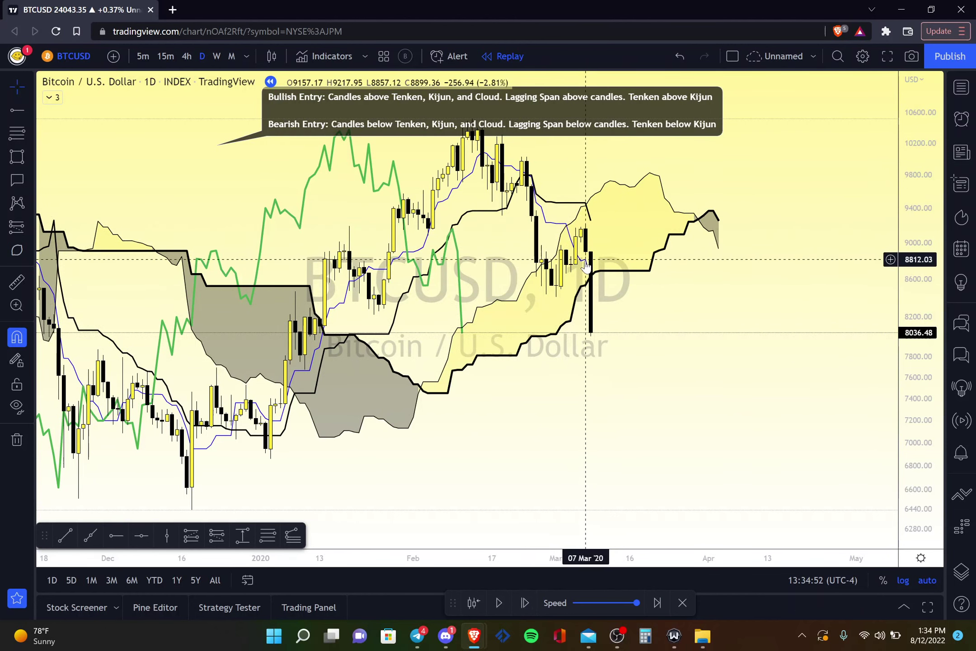
Step: Place a short position on the 8 March 2020 candle with entry at 8036.48 and its stop at 9284.53
left_click(17, 226)
left_click(52, 254)
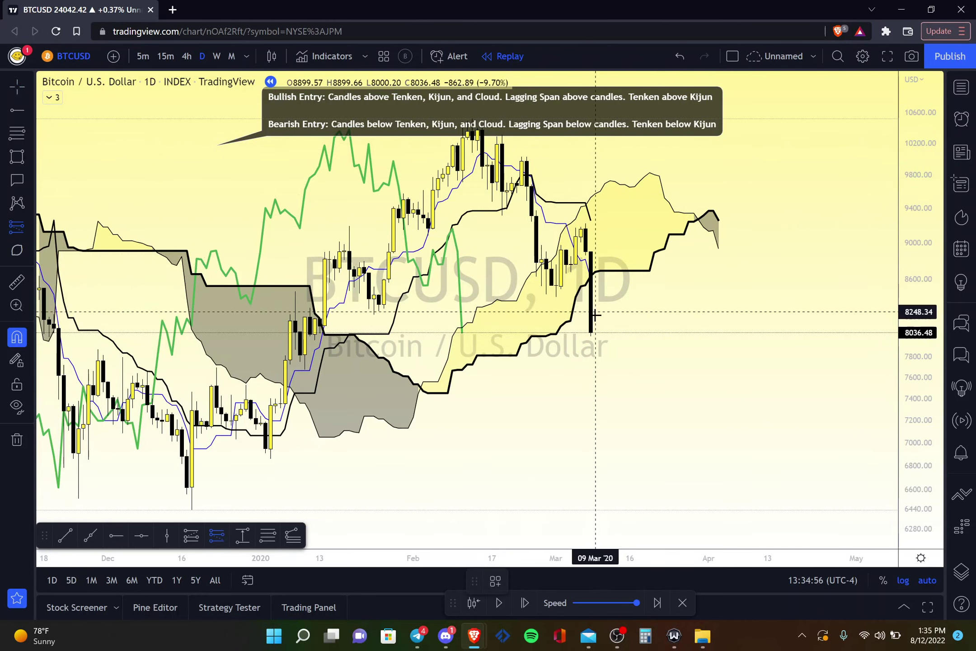
left_click(590, 332)
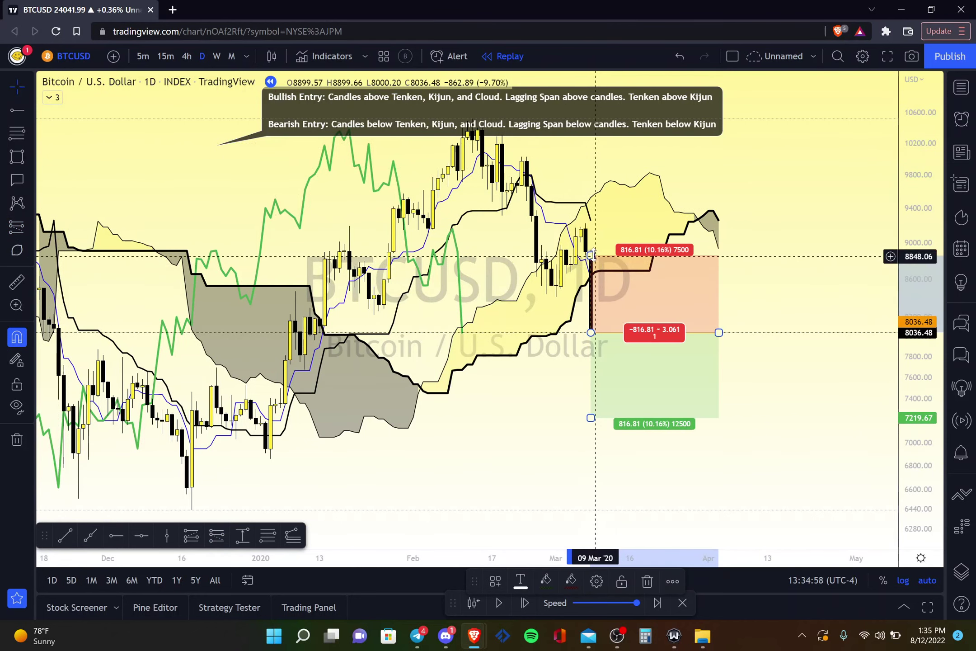
left_click_drag(590, 255, 617, 218)
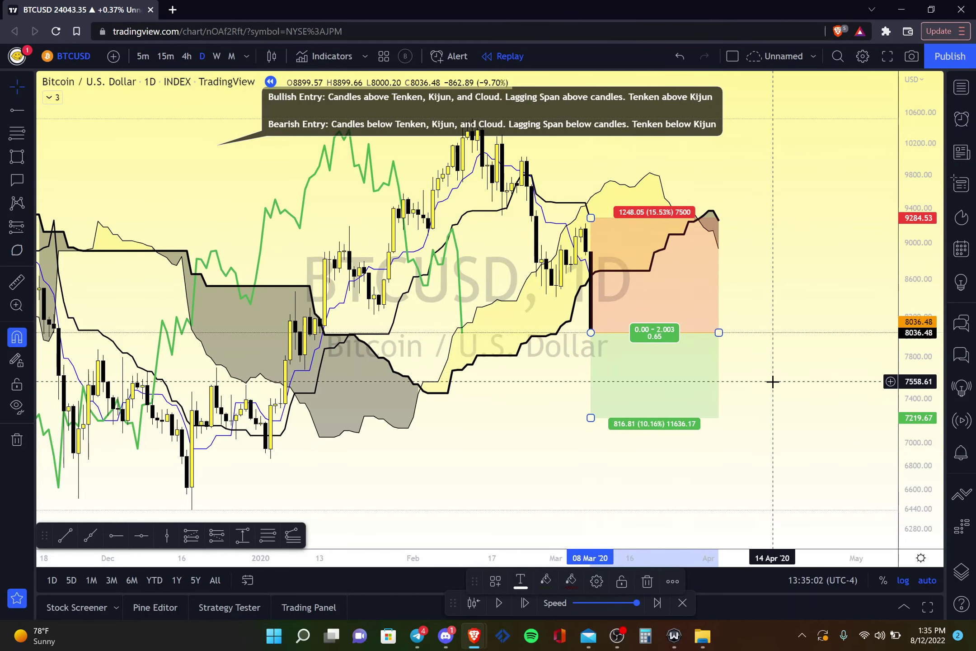
Step: Advance the replay bar by bar to the large drop on 12 March 2020
scroll(773, 382, "down", 2)
scroll(772, 381, "right", 3)
scroll(767, 309, "down", 1)
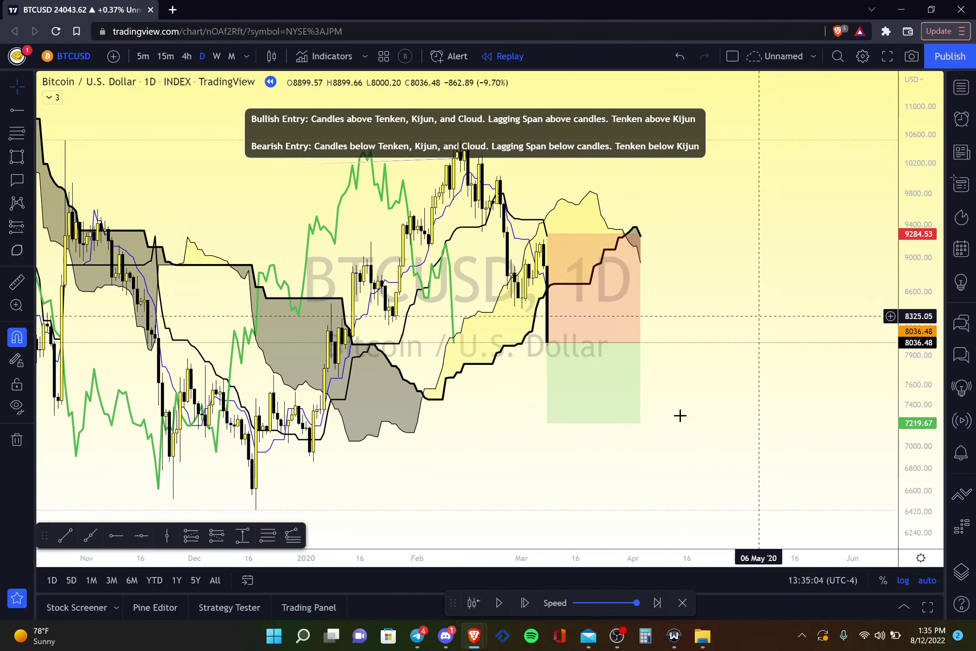
left_click(525, 603)
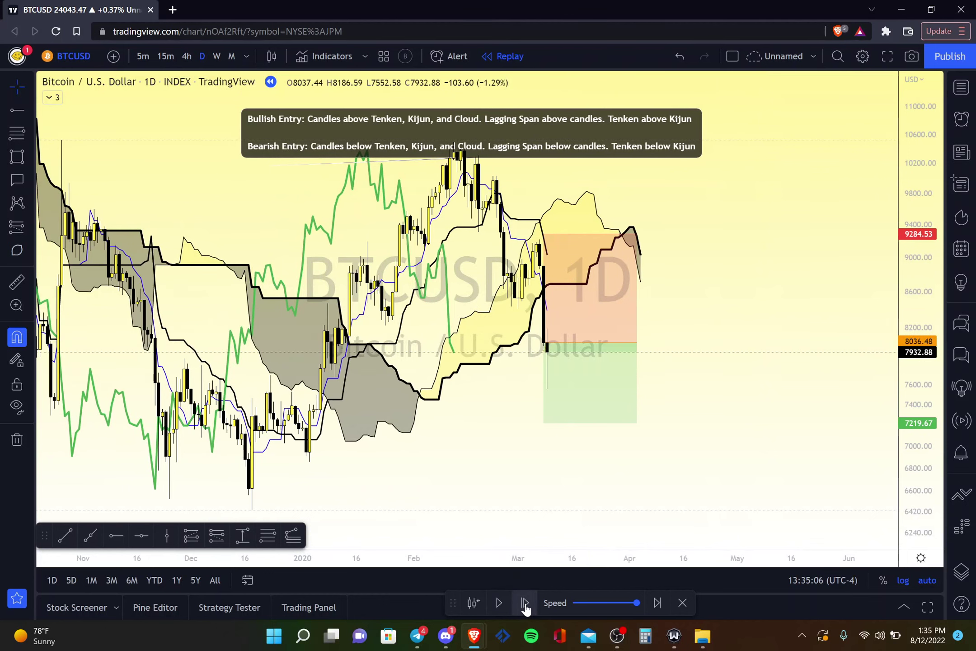
left_click(524, 603)
left_click(525, 603)
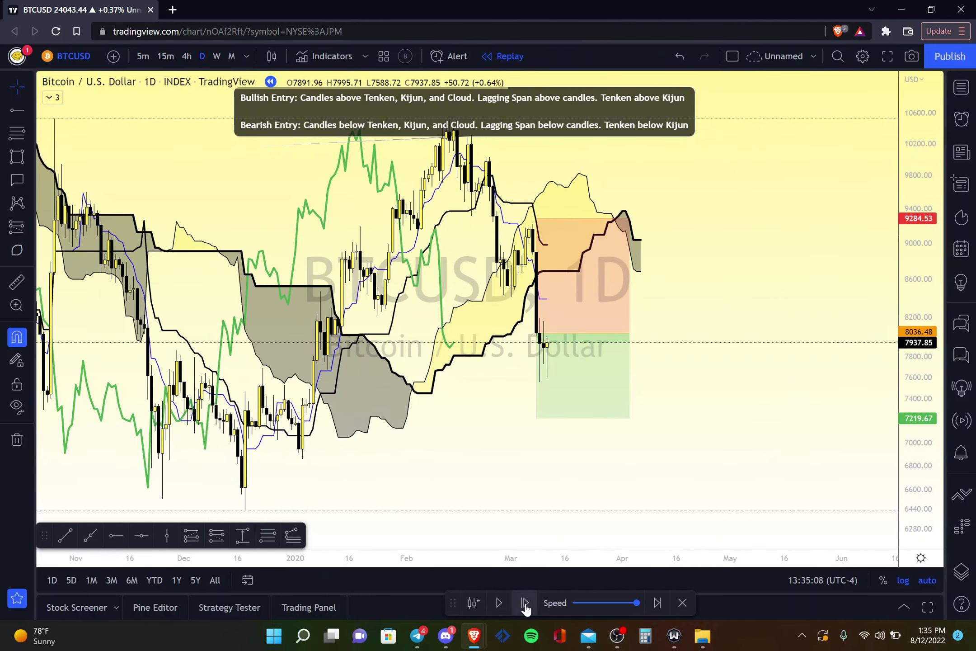
left_click(524, 603)
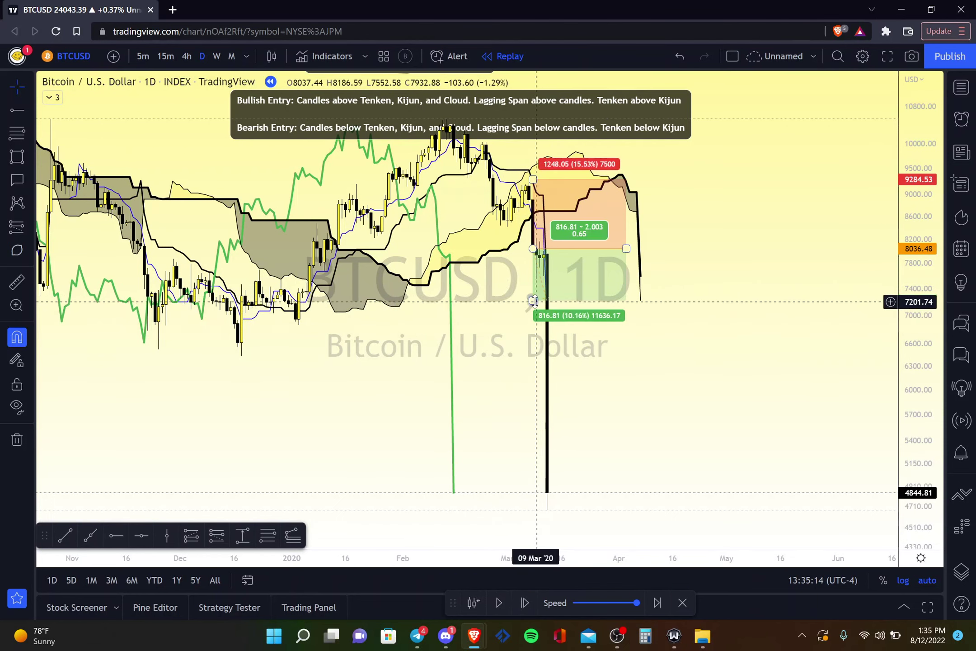
Step: Lower the short position's target to 4795.12, advance one bar, and lower the target to that candle's low at 3880.59
mouse_move(534, 301)
left_mouse_down()
mouse_move(565, 375)
mouse_move(624, 447)
mouse_move(633, 501)
left_mouse_up()
scroll(638, 502, "down", 2)
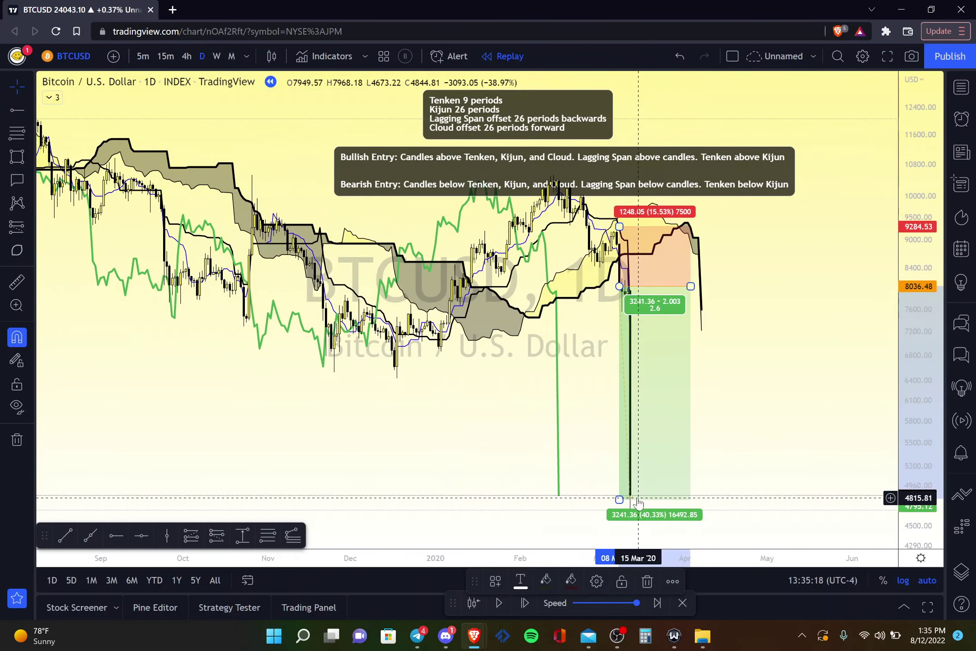
left_click(525, 603)
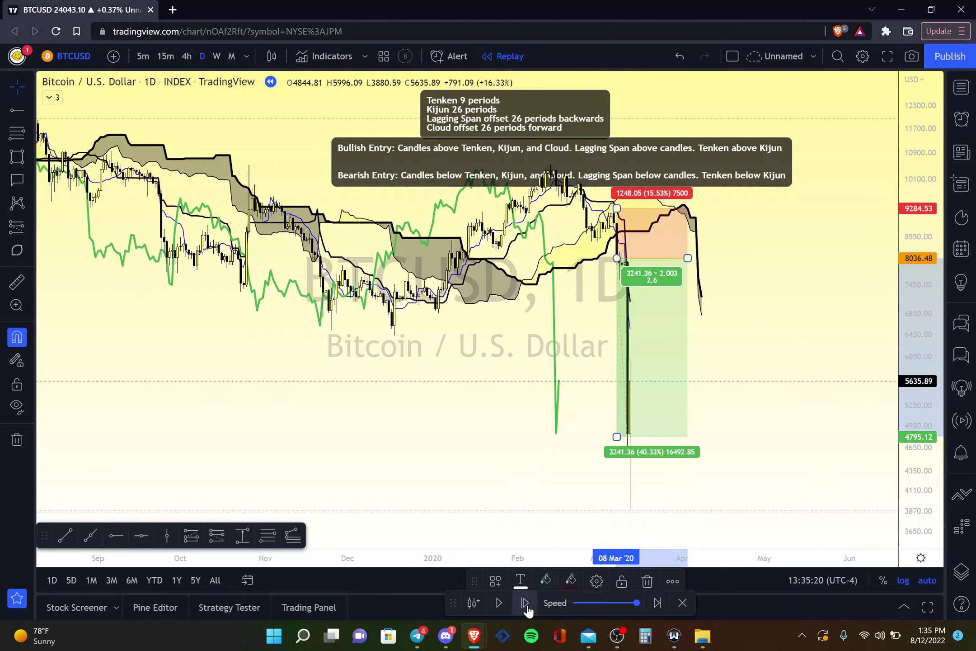
left_click_drag(617, 438, 673, 511)
scroll(580, 450, "up", 4)
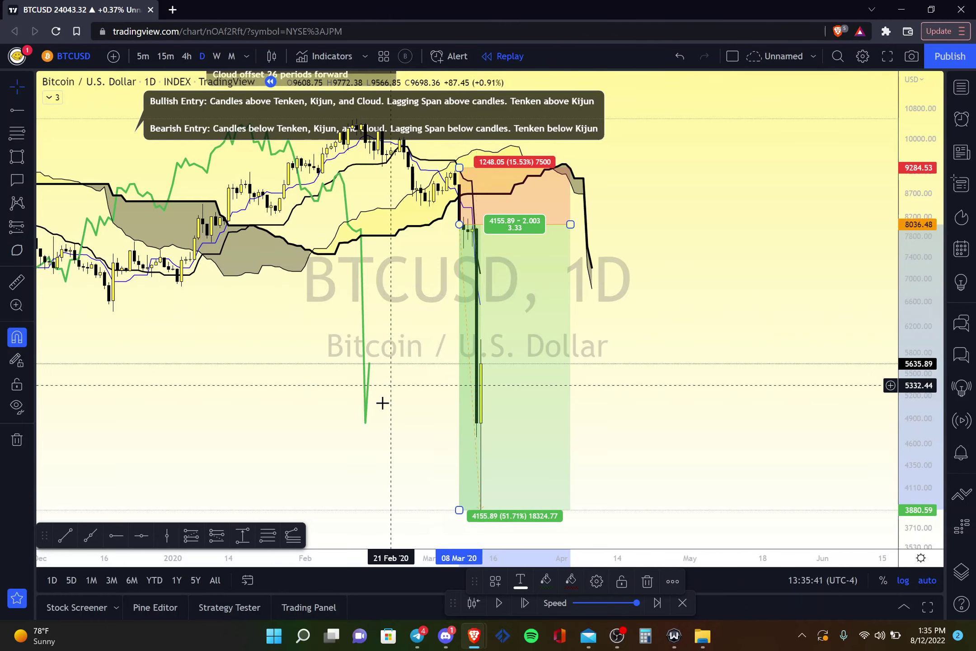
Step: Advance the replay bar by bar to 7 April 2020, where the candle reaches the cloud
left_click(524, 603)
left_click(524, 603)
left_click(524, 603)
left_click(524, 603)
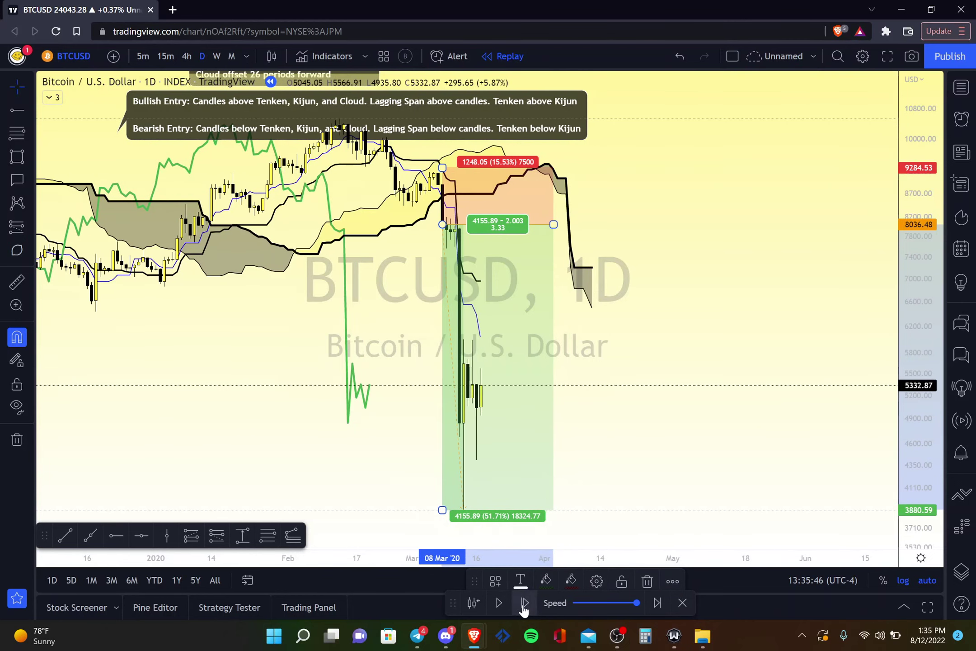
left_click(524, 603)
left_click(524, 603)
left_click(525, 603)
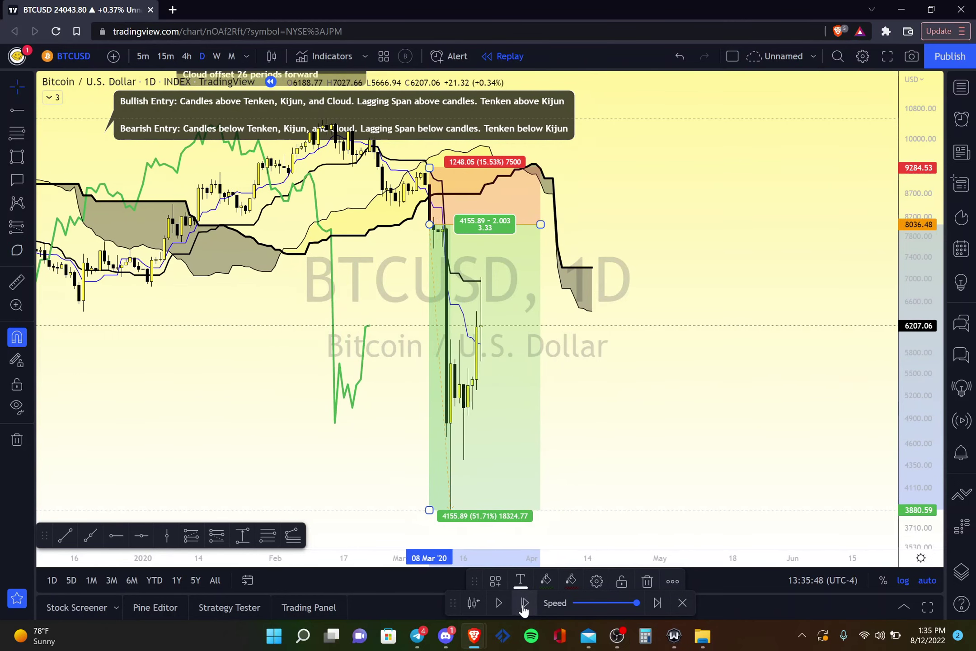
left_click(523, 606)
left_click(523, 606)
left_click(523, 606)
left_click(523, 606)
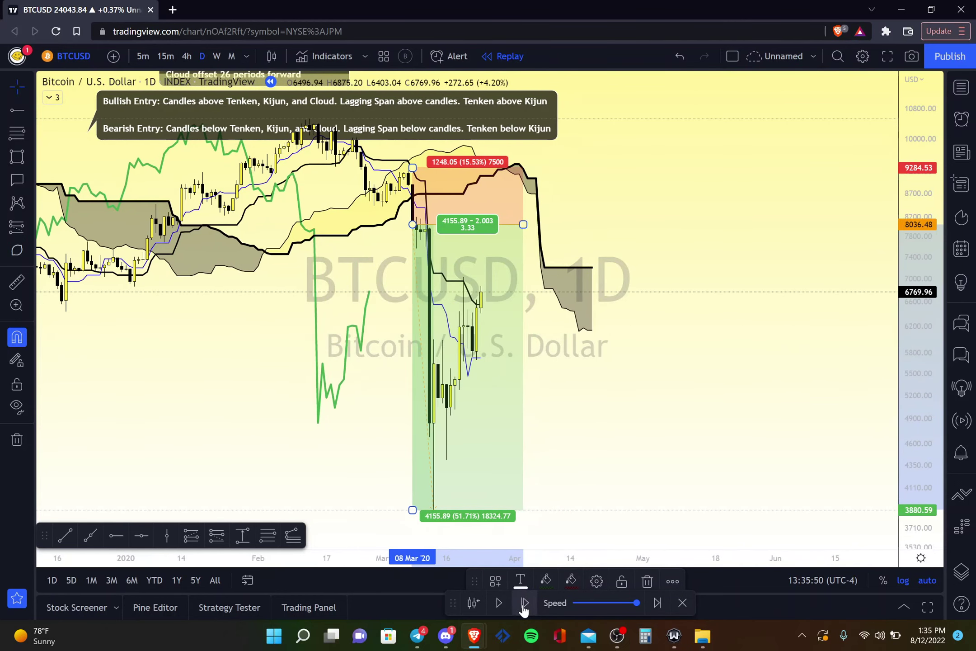
left_click(524, 603)
left_click(524, 604)
left_click(524, 604)
left_click(524, 604)
left_click(525, 604)
left_click(524, 604)
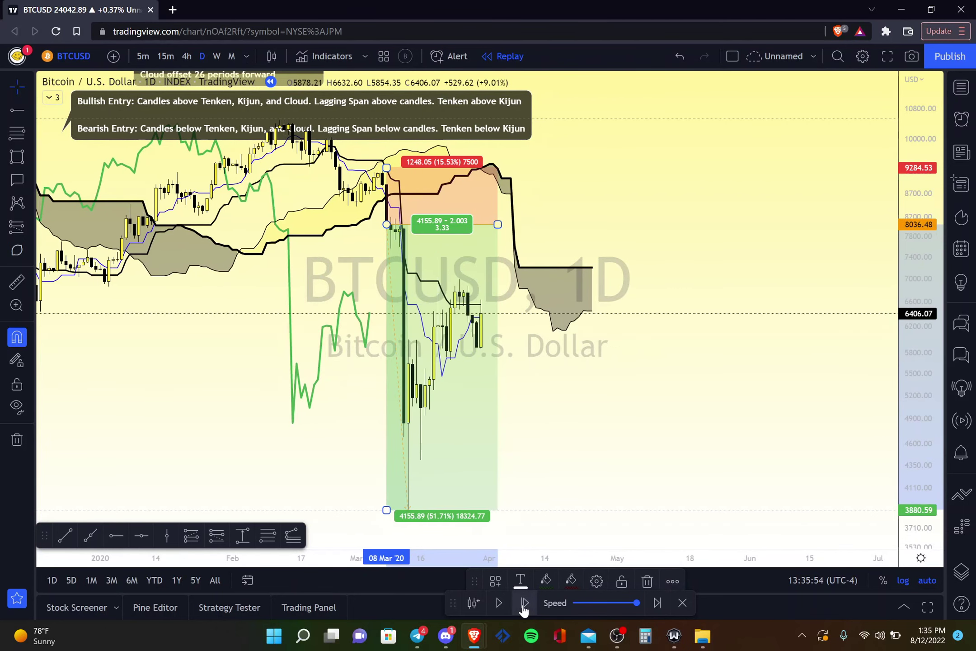
left_click(524, 603)
left_click(525, 604)
left_click(524, 604)
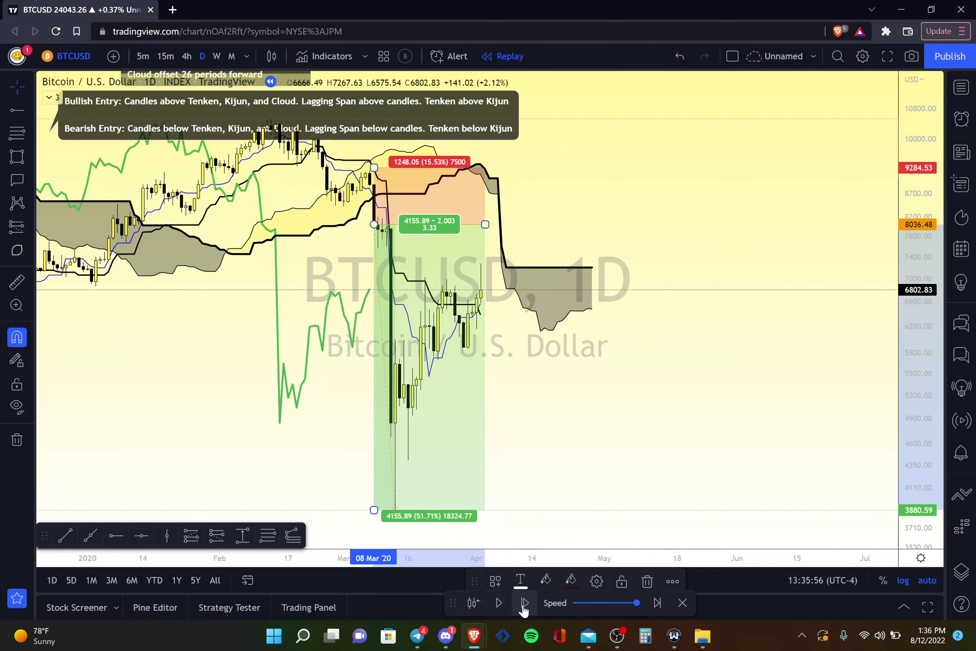
left_click(524, 604)
left_click(525, 604)
left_click(524, 604)
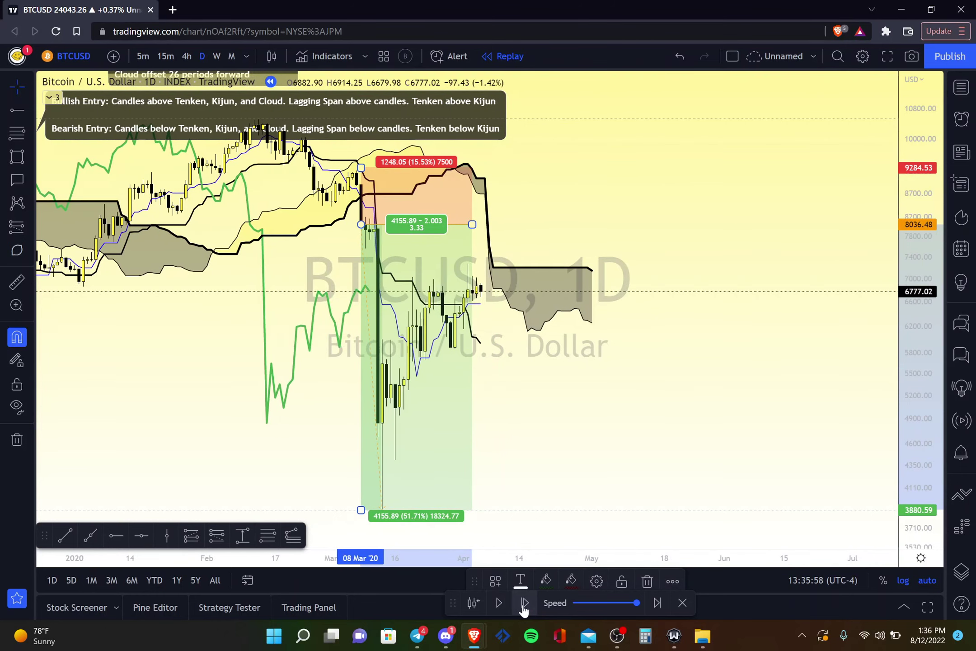
left_click(525, 604)
left_click(524, 604)
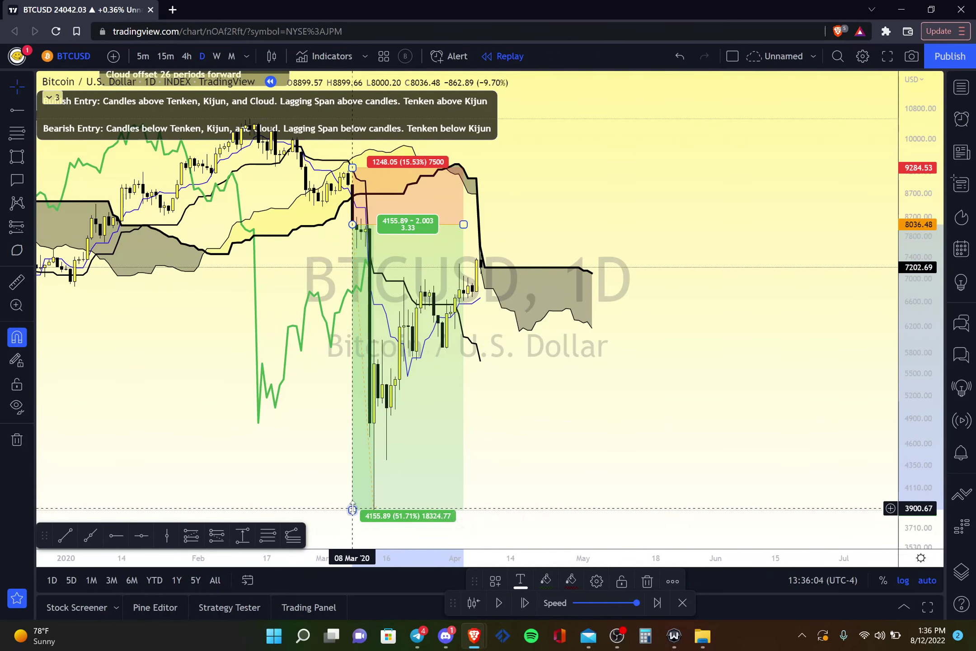
Step: Try the short position's target at 7202.69, return it to 3880.59, and extend the position's end to the latest candle
left_click_drag(352, 510, 352, 268)
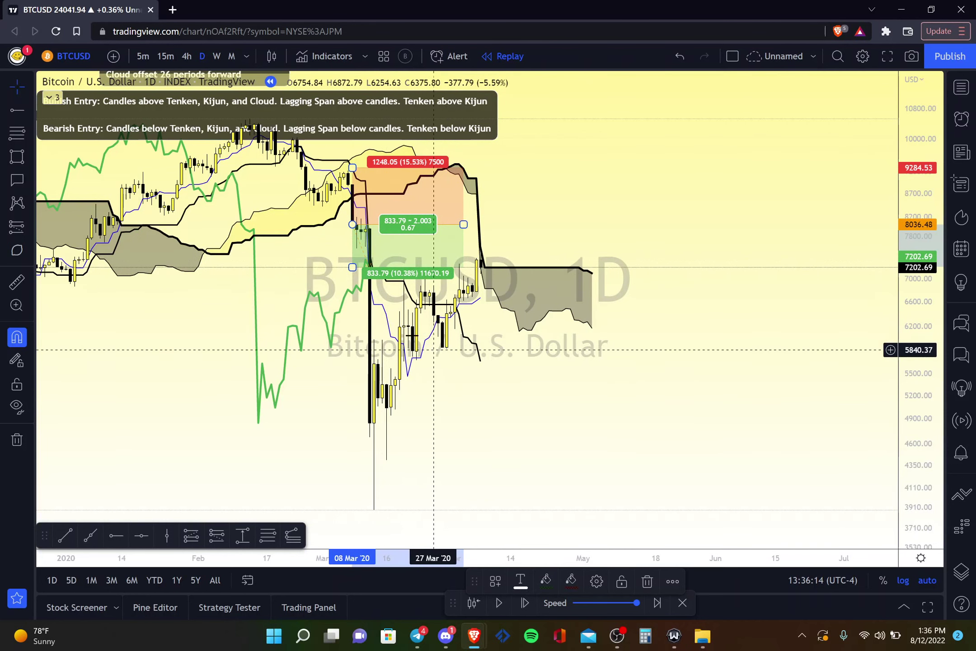
left_click_drag(353, 267, 375, 511)
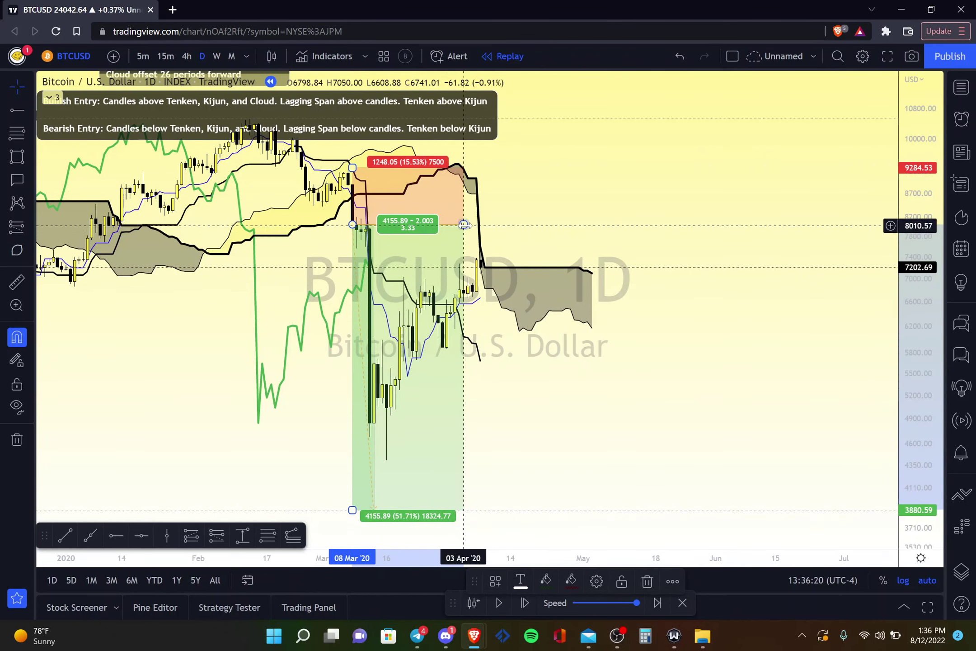
left_click_drag(464, 225, 482, 214)
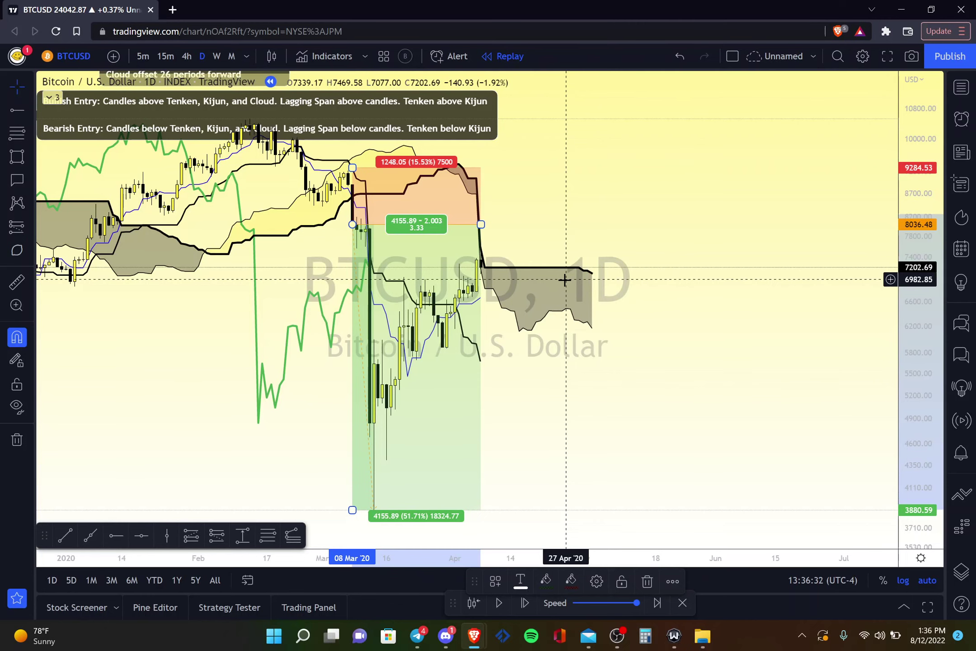
Step: Run the replay on to late April 2020, pause it, and delete the short position
scroll(570, 411, "left", 2)
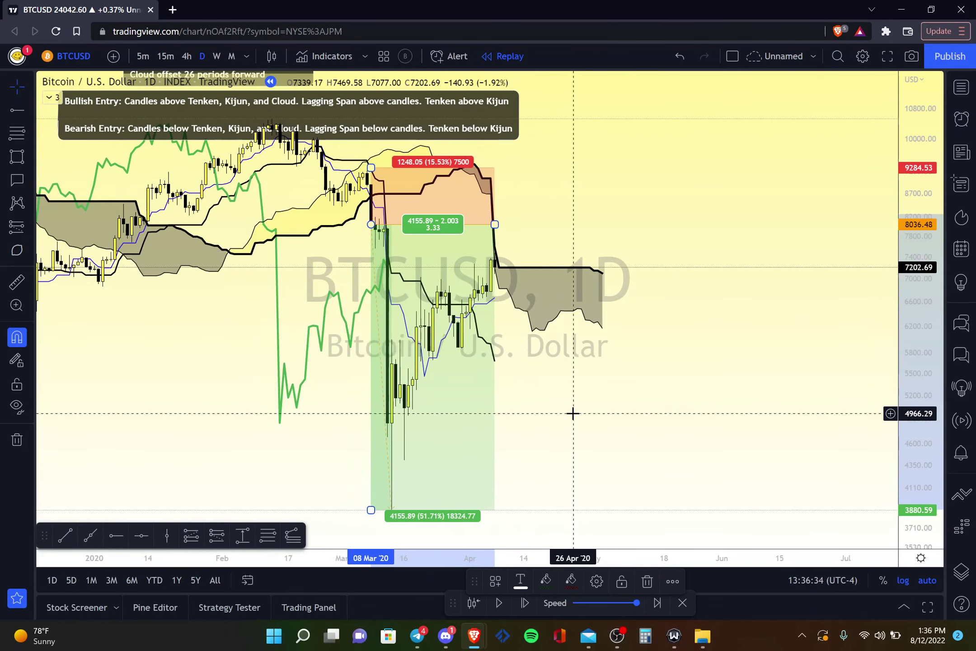
scroll(570, 411, "right", 1)
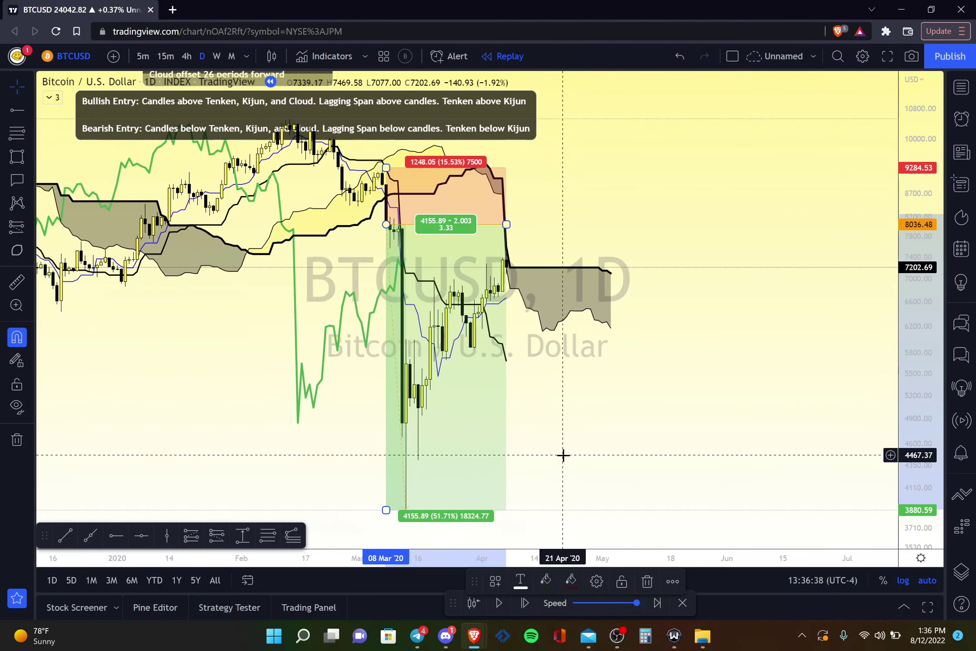
scroll(562, 456, "up", 3)
scroll(563, 456, "down", 3)
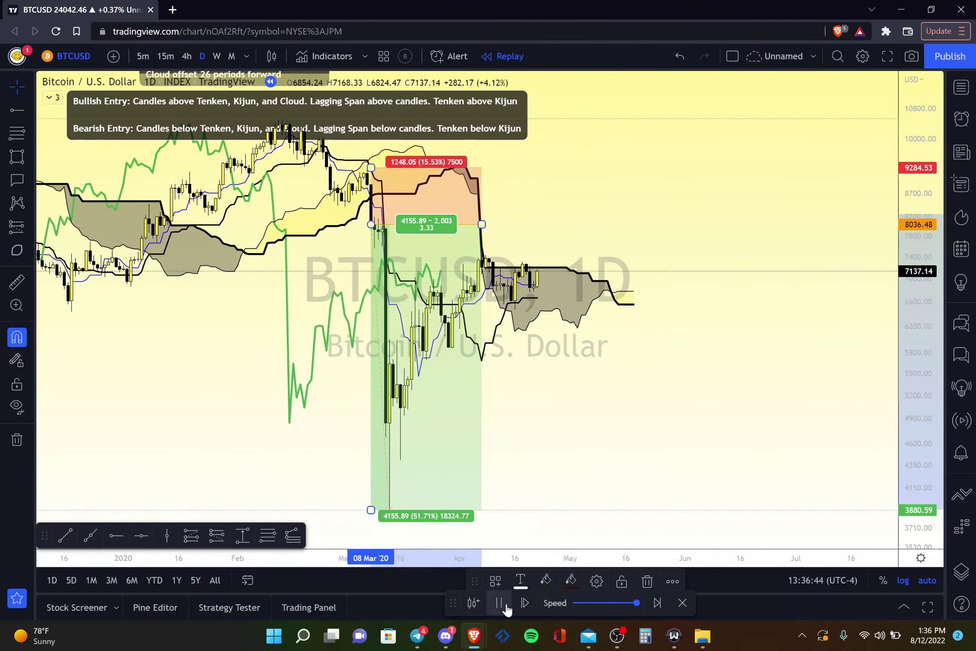
left_click(505, 605)
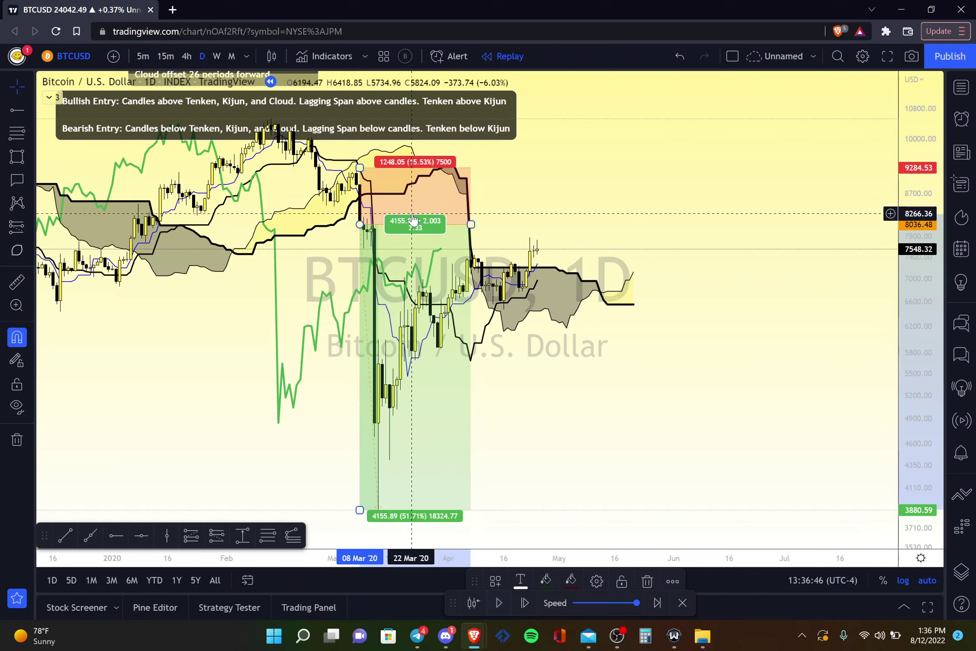
key("Delete")
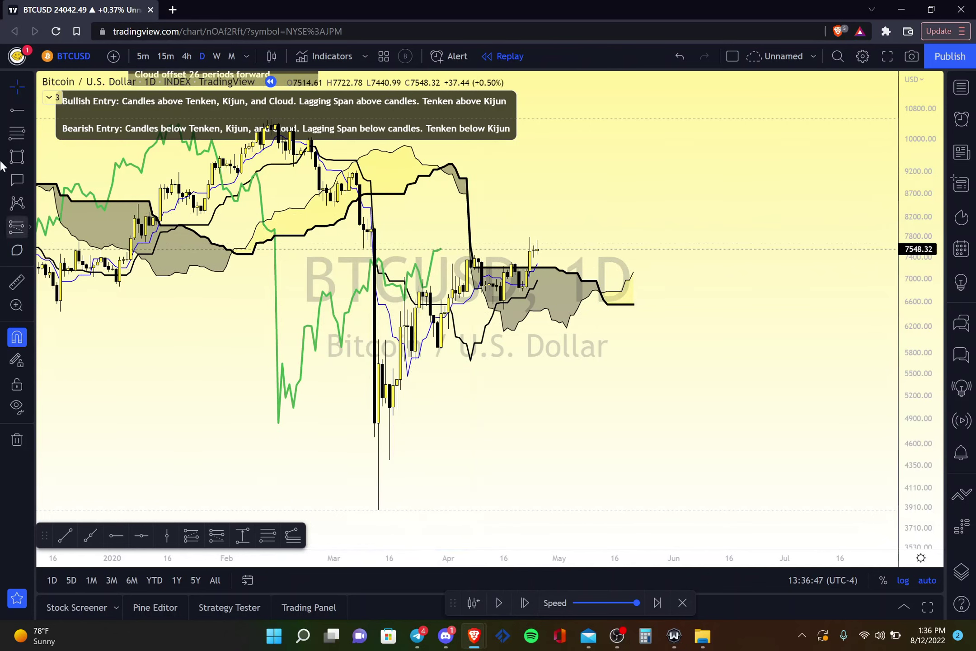
Step: Place a long position at the 23 April 2020 candle's close, with the entry at 7507.54
left_click(20, 222)
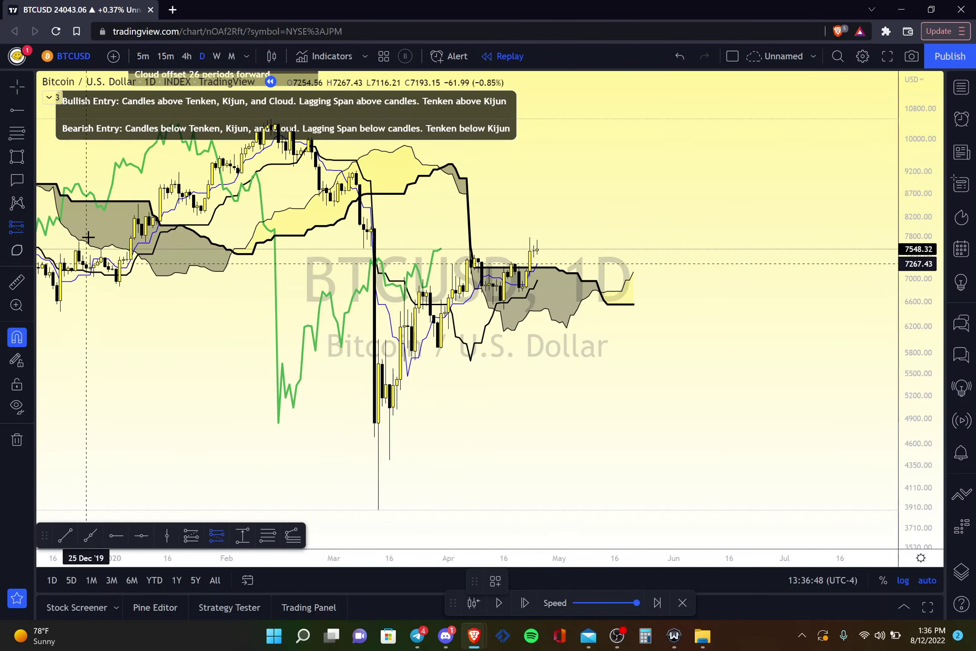
left_click(21, 228)
left_click(93, 225)
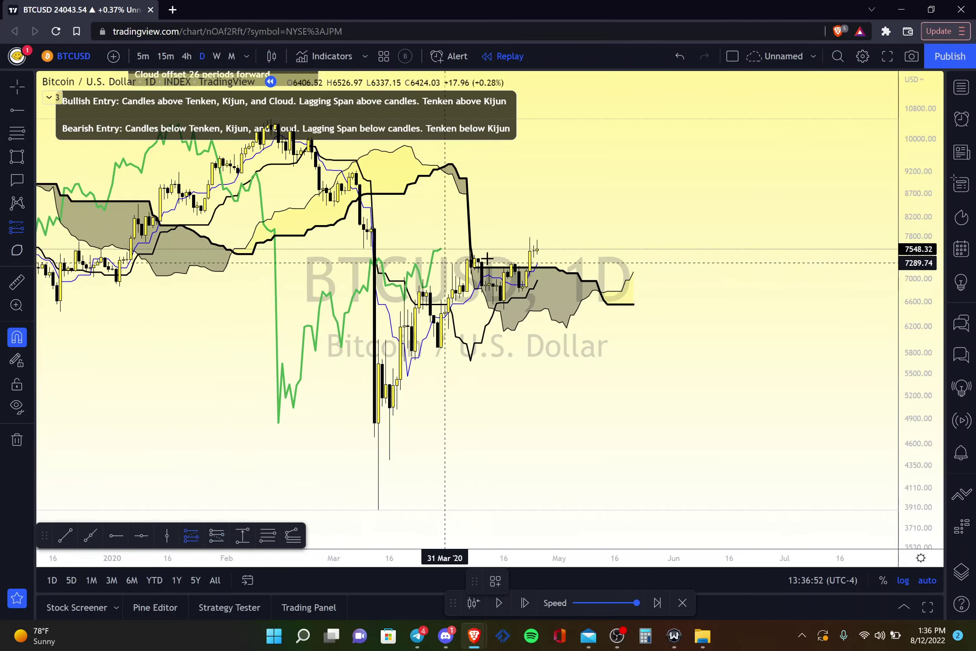
left_click(529, 251)
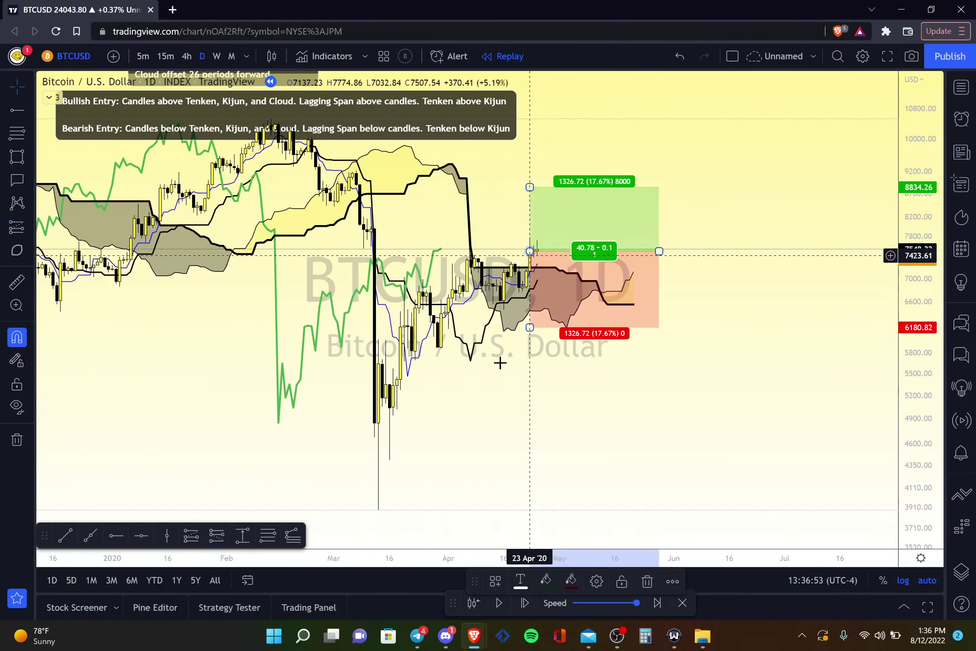
Step: Run the replay to early May 2020 and raise the long position's stop to 7485.27, just below its entry
left_click(500, 603)
left_click(500, 604)
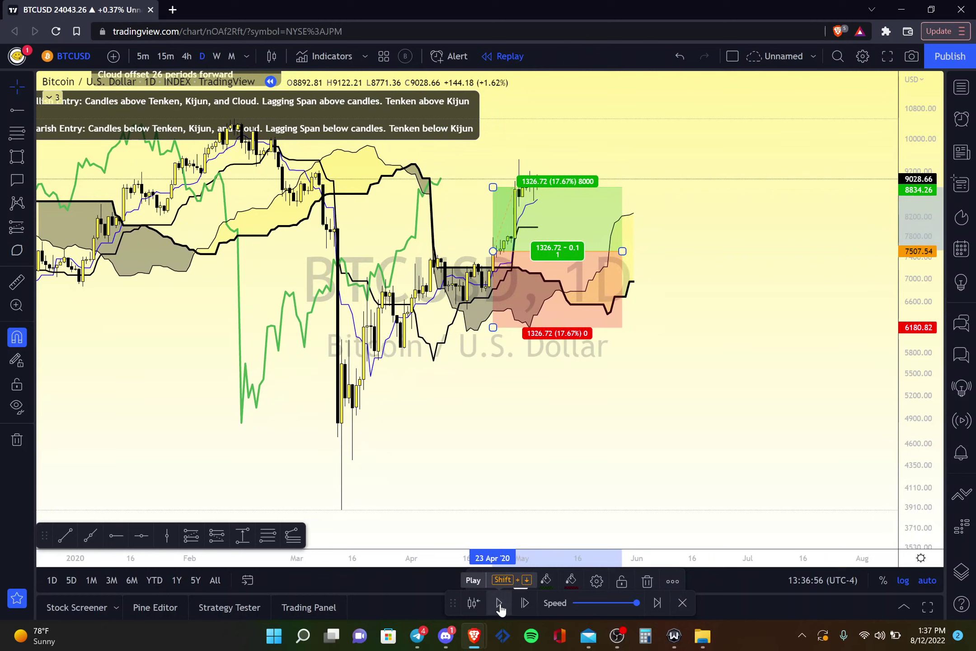
left_click_drag(493, 327, 553, 248)
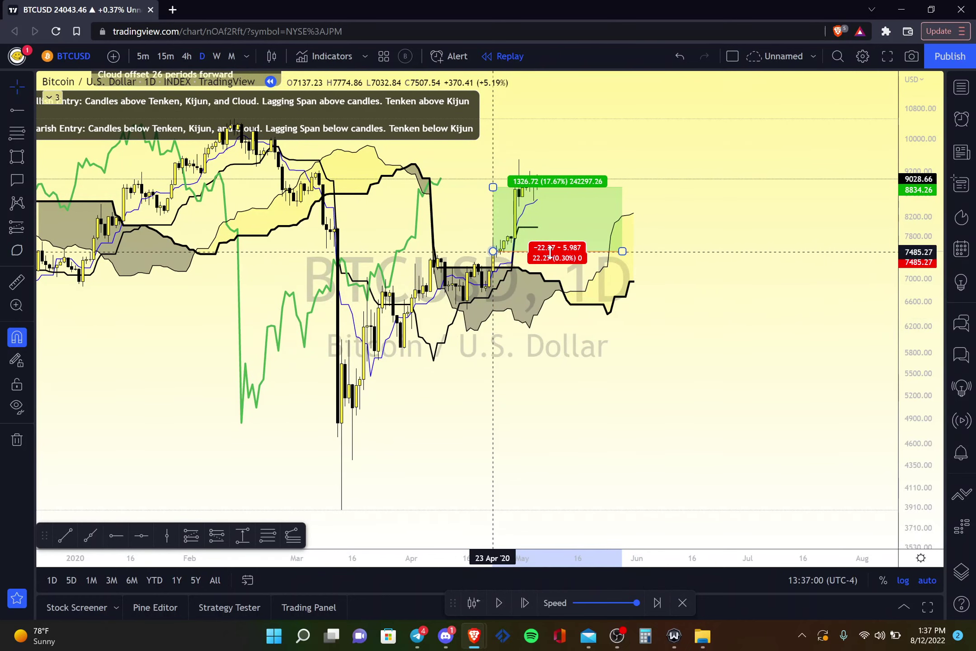
scroll(565, 431, "right", 5)
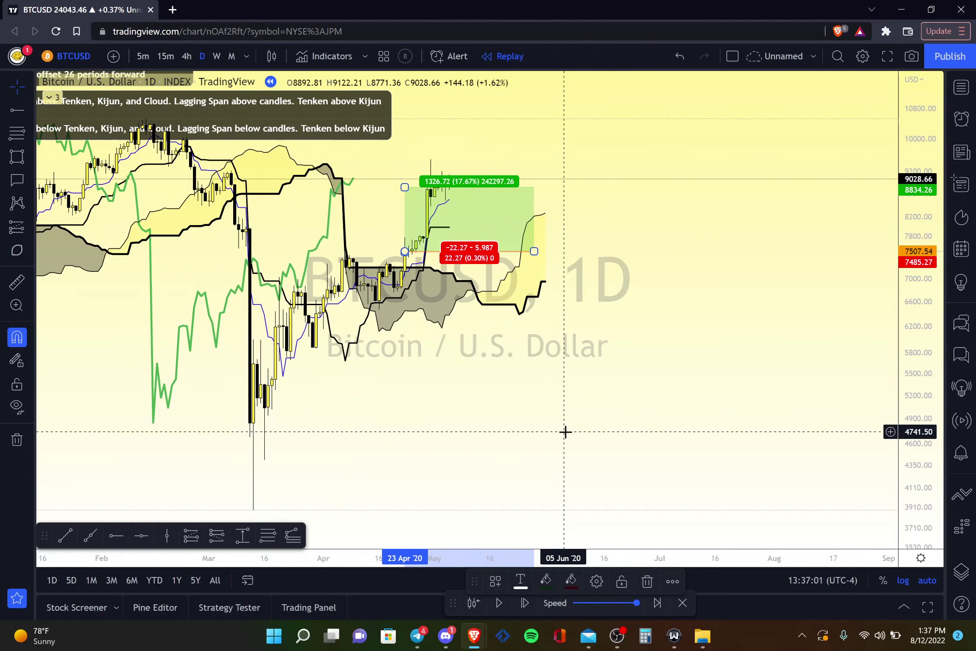
Step: Run the replay in short bursts from early May to late July 2020, pausing to check candles against the cloud
left_click(506, 607)
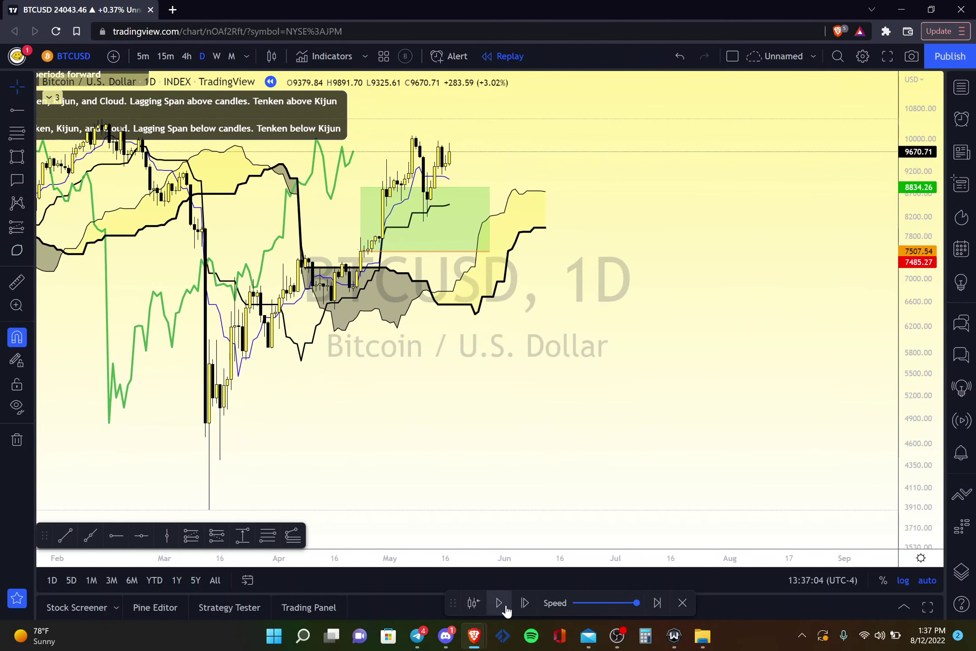
left_click(499, 603)
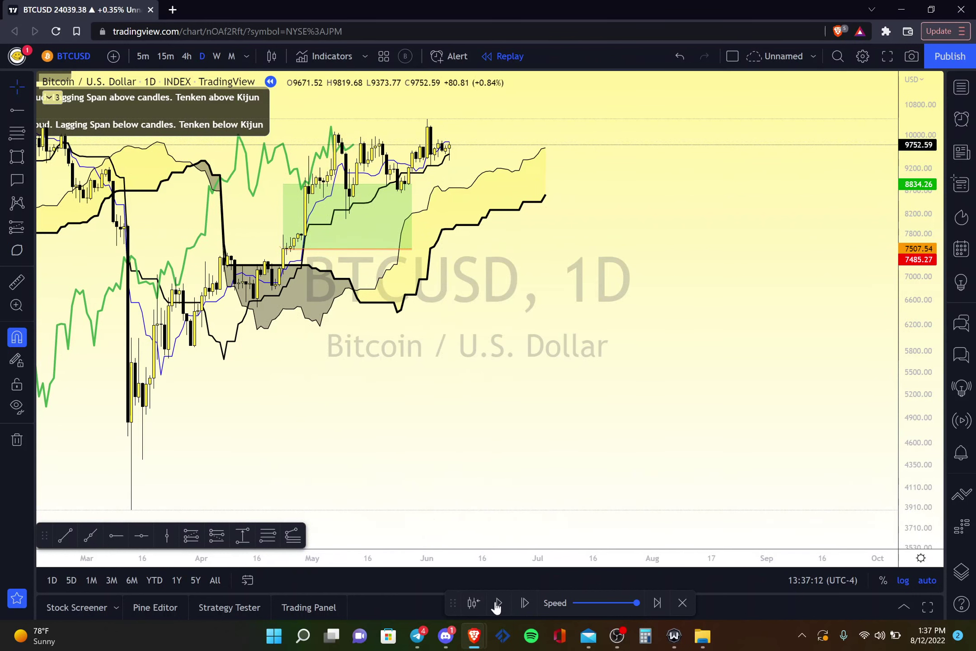
left_click(496, 605)
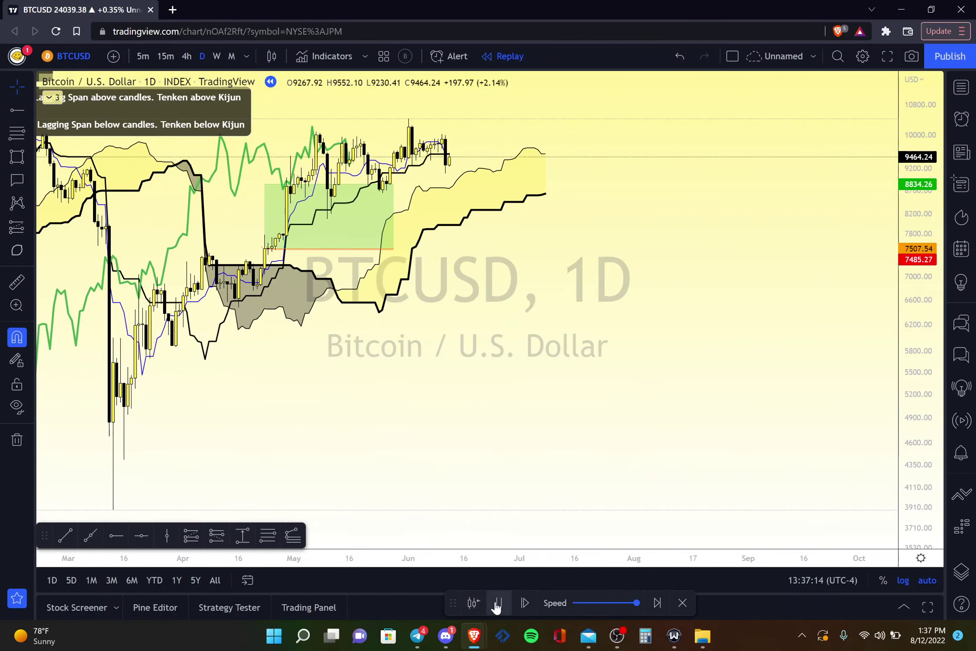
left_click(496, 605)
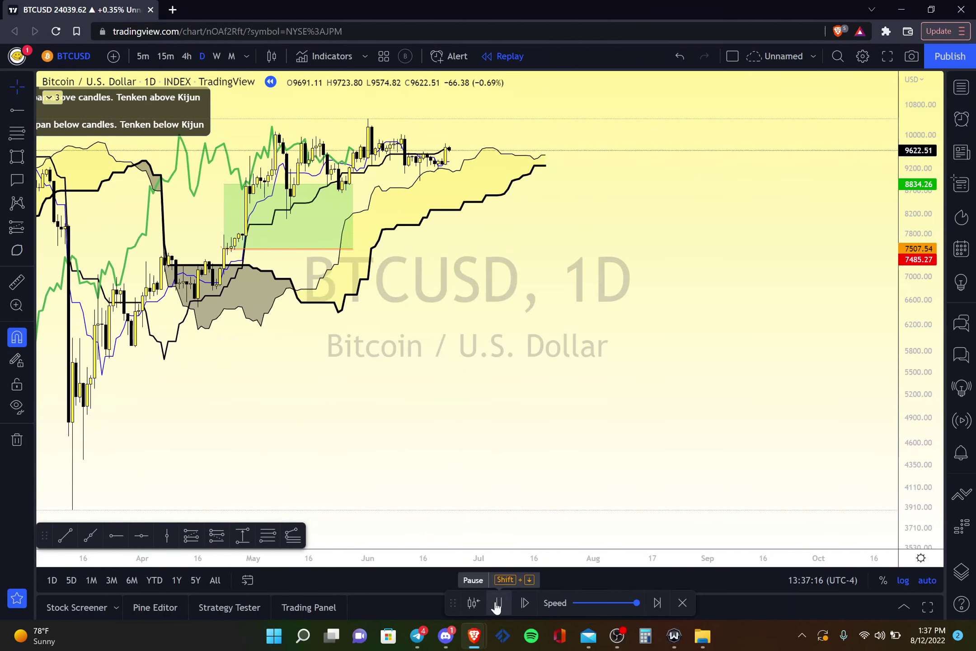
left_click(496, 606)
left_click(496, 605)
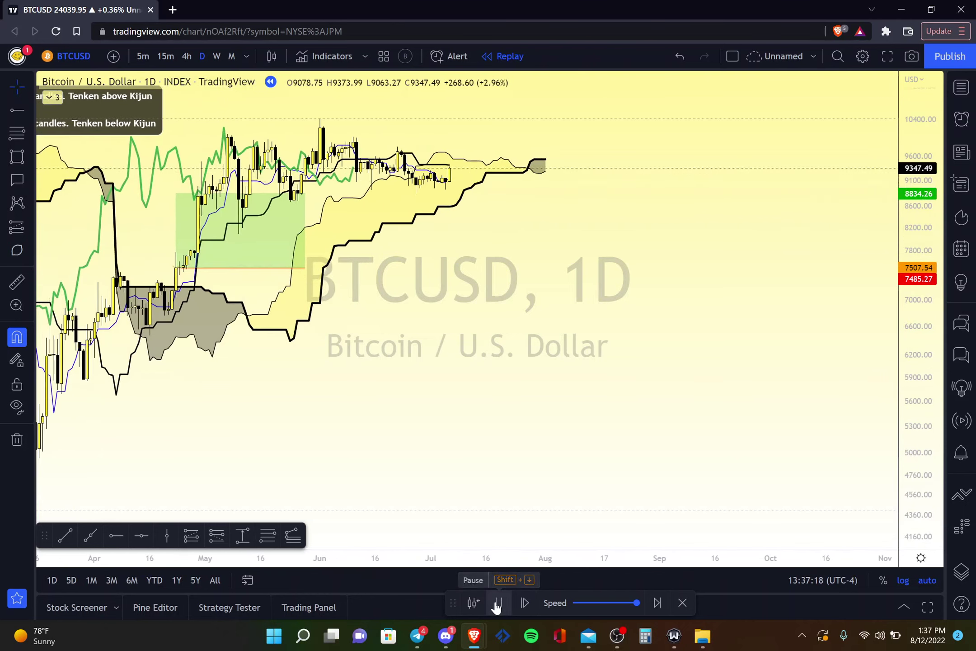
left_click(496, 606)
left_click(496, 605)
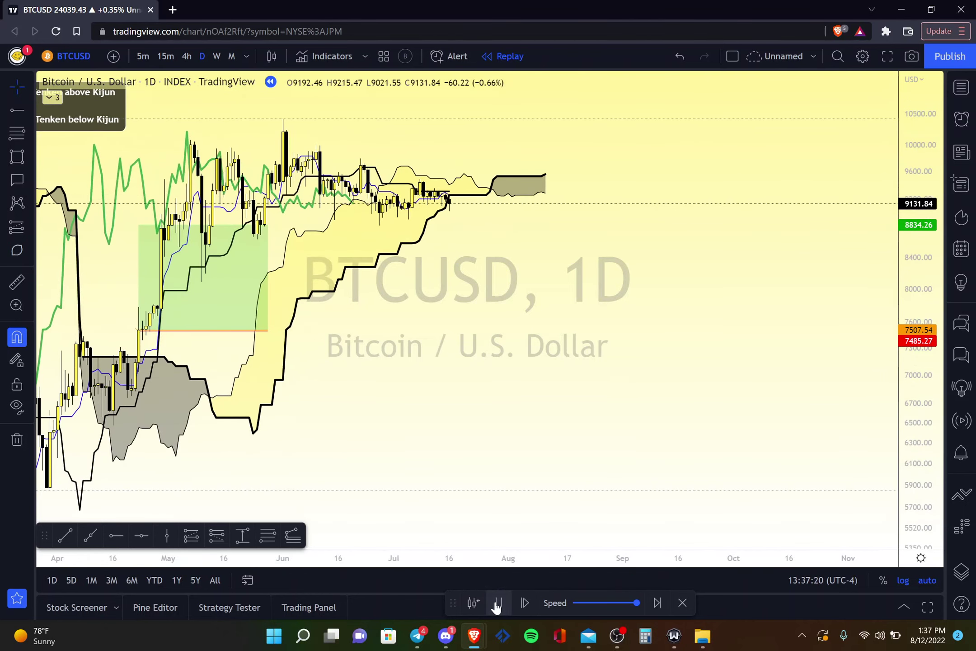
left_click(497, 605)
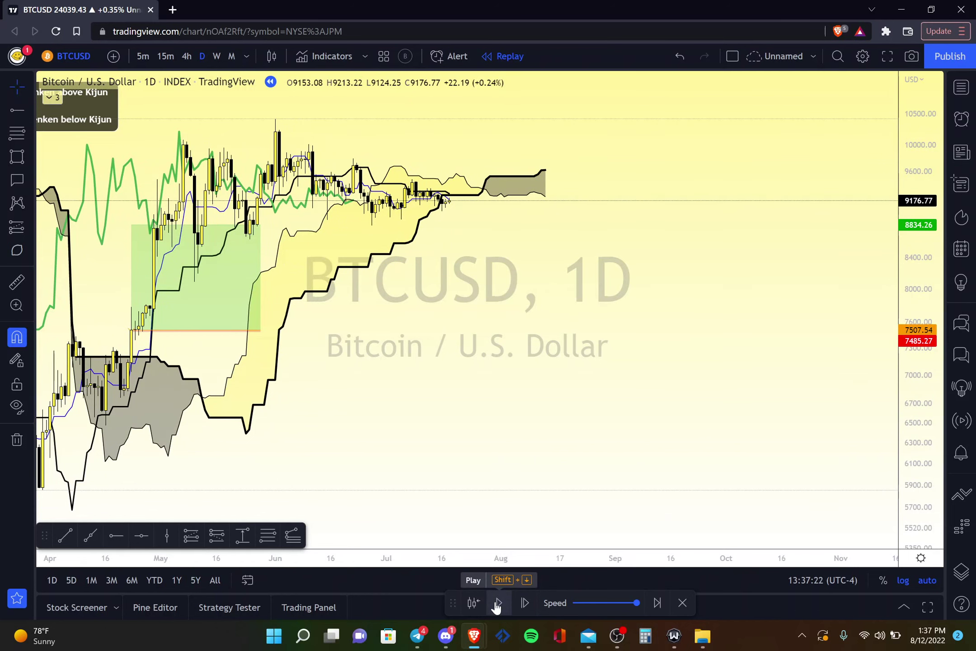
left_click(496, 605)
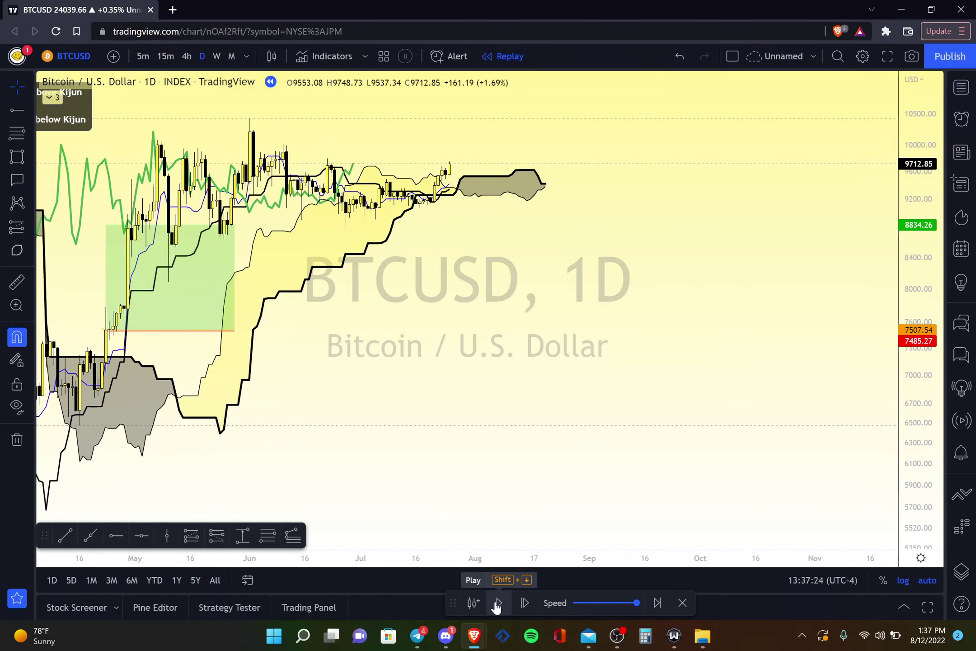
left_click(496, 605)
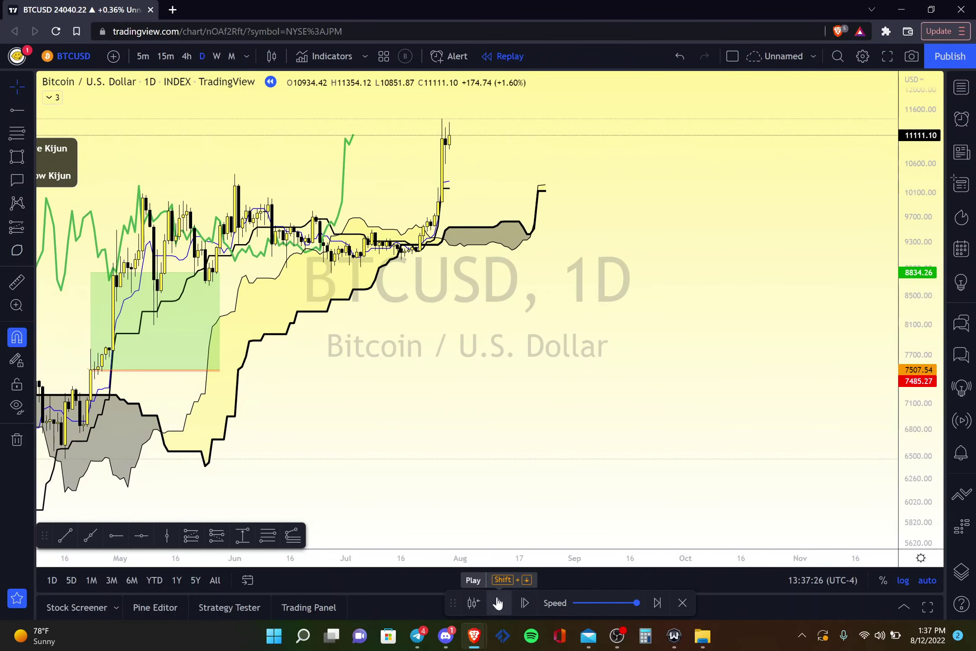
Step: Rewind the replay to 24 July 2020 and advance it bar by bar to the 26 July breakout candle
left_click(438, 334)
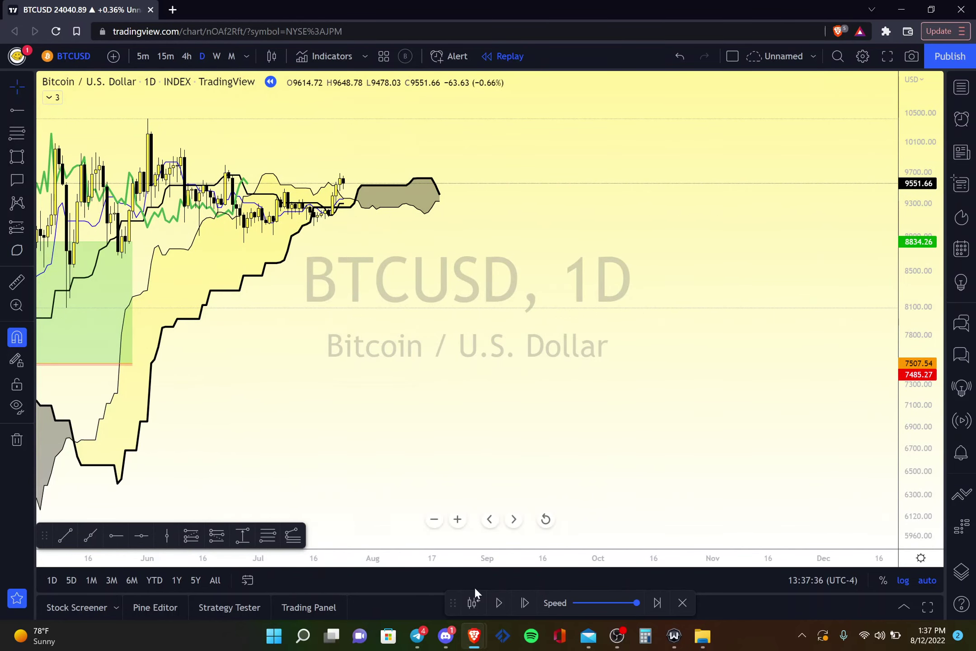
left_click(520, 610)
left_click(522, 607)
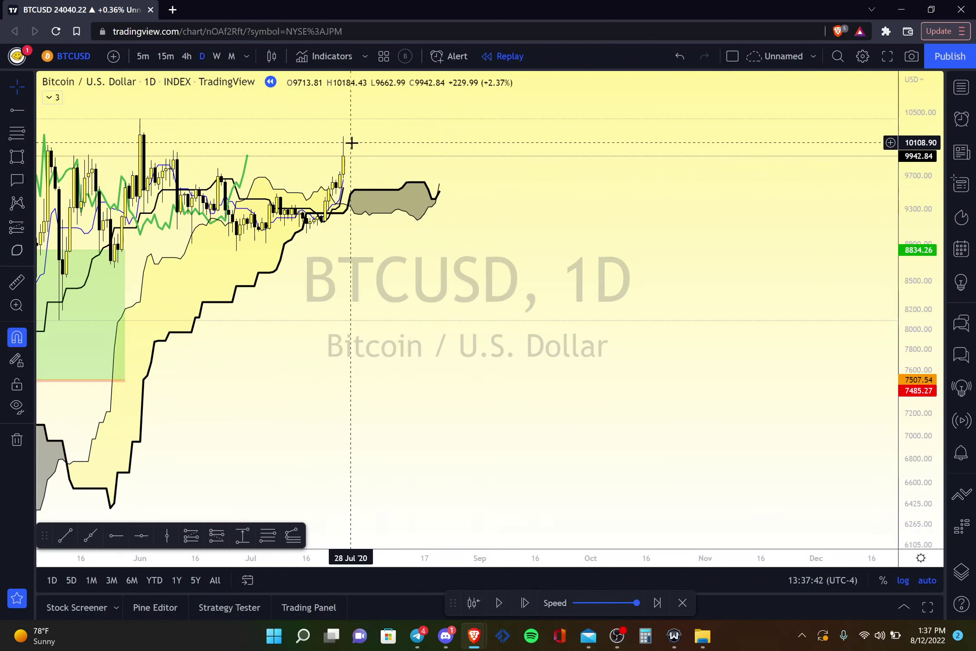
Step: Place a long position at the 26 July 2020 candle's close, 9942.84, and set its stop to 9509.91
left_click(9, 226)
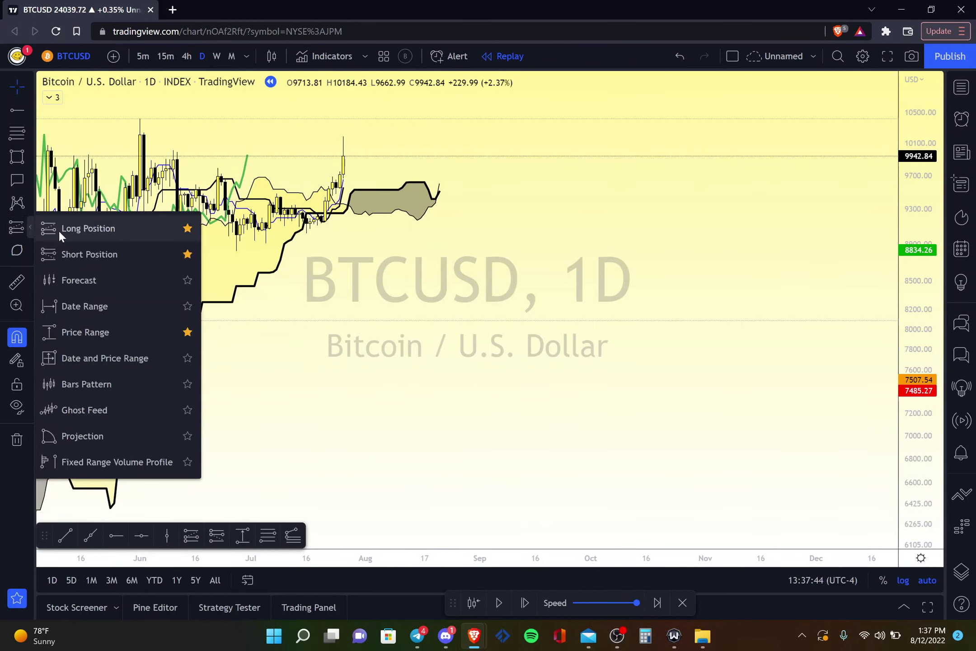
left_click(58, 230)
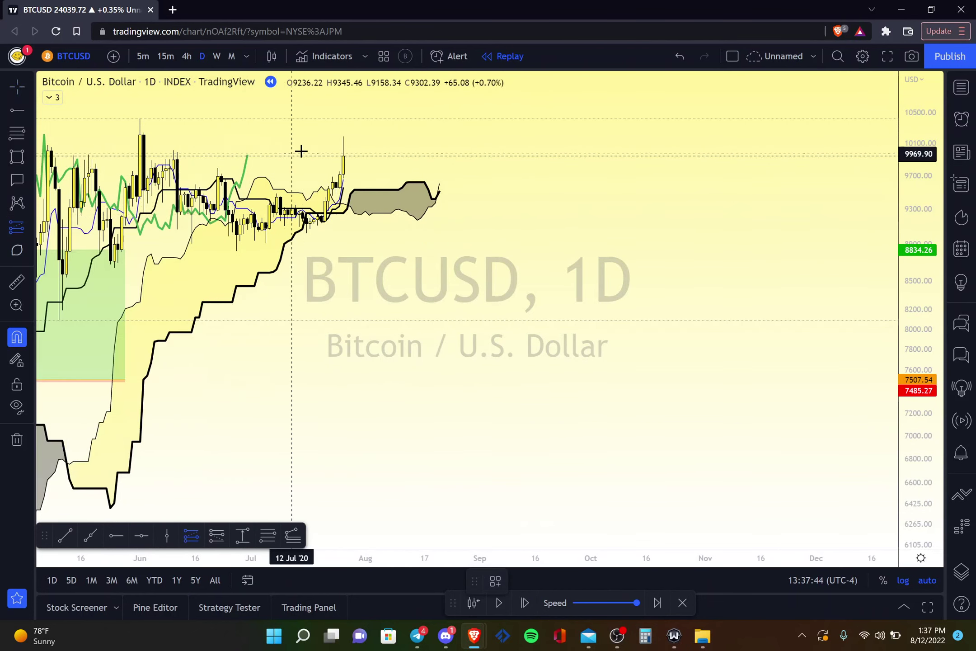
left_click(343, 157)
left_click_drag(343, 192, 374, 191)
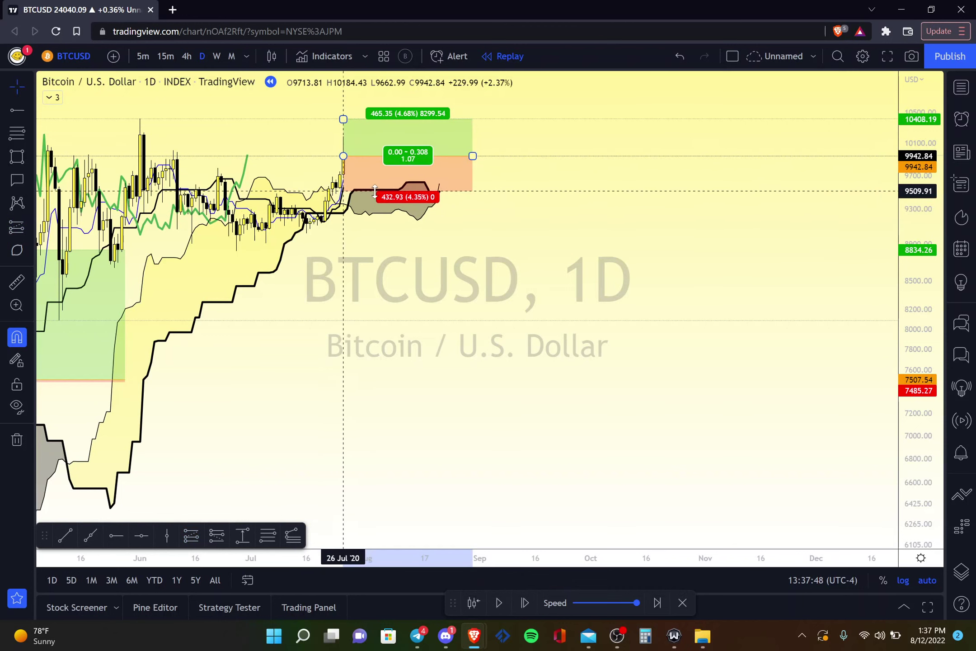
left_click(432, 273)
Step: Run the replay to late August 2020 and raise the July long position's target to 11360.04
scroll(431, 273, "down", 3)
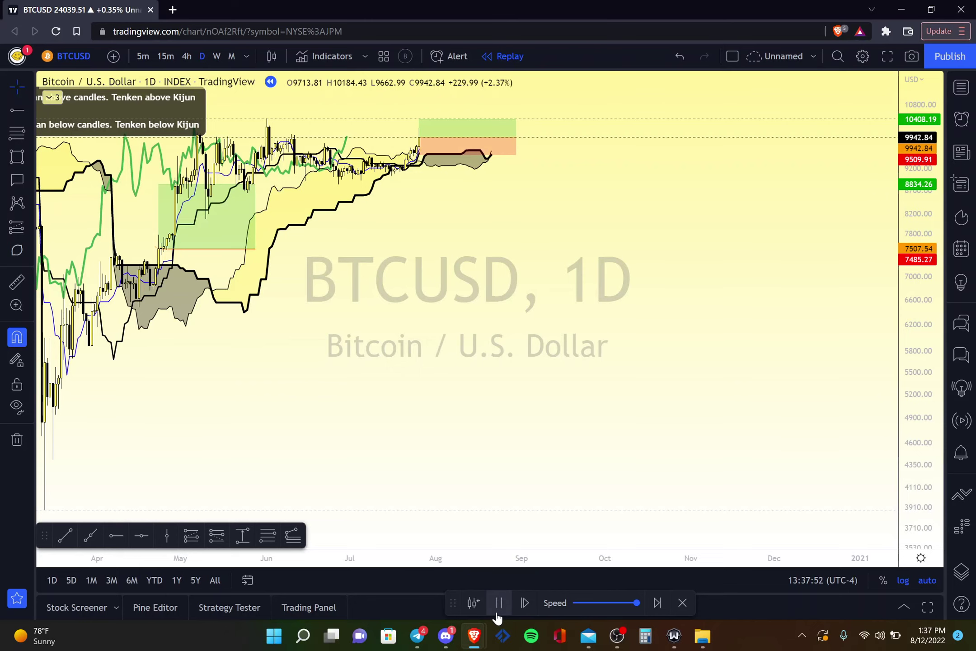
left_click(498, 613)
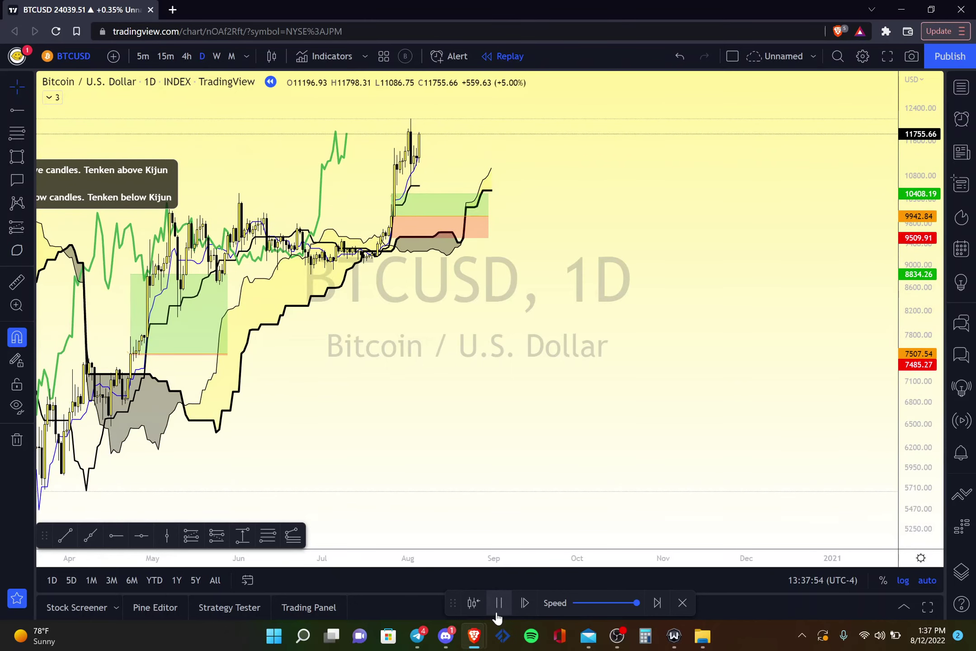
left_click(499, 606)
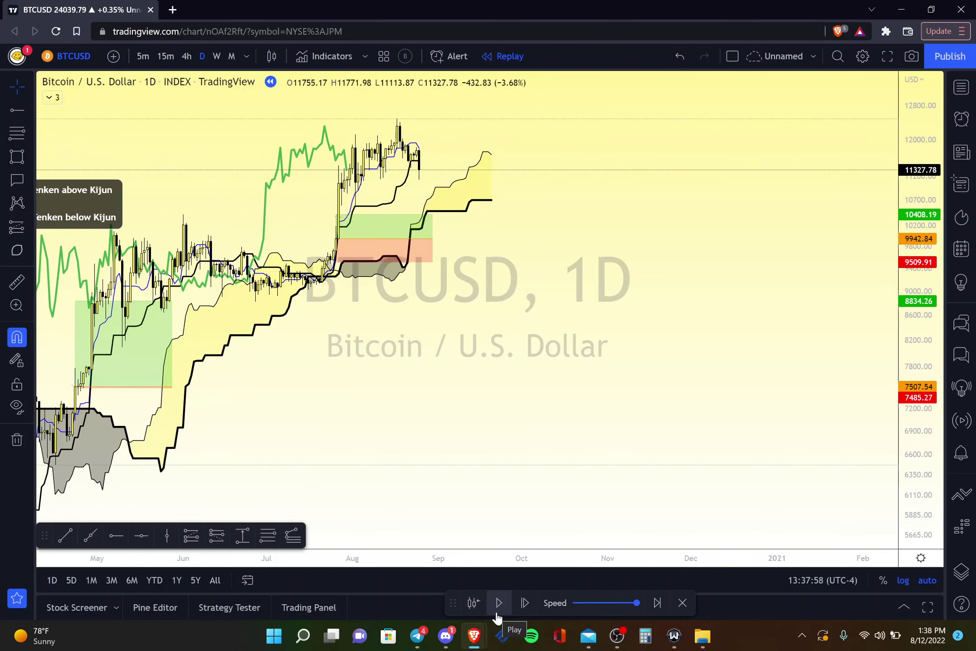
left_click(498, 604)
left_click(498, 605)
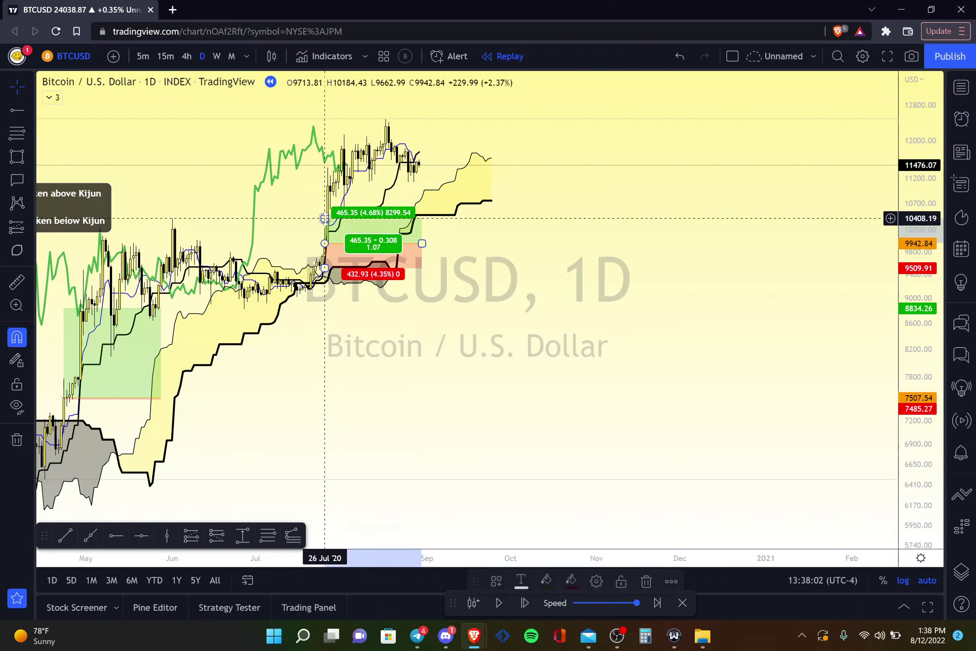
left_click_drag(325, 218, 559, 168)
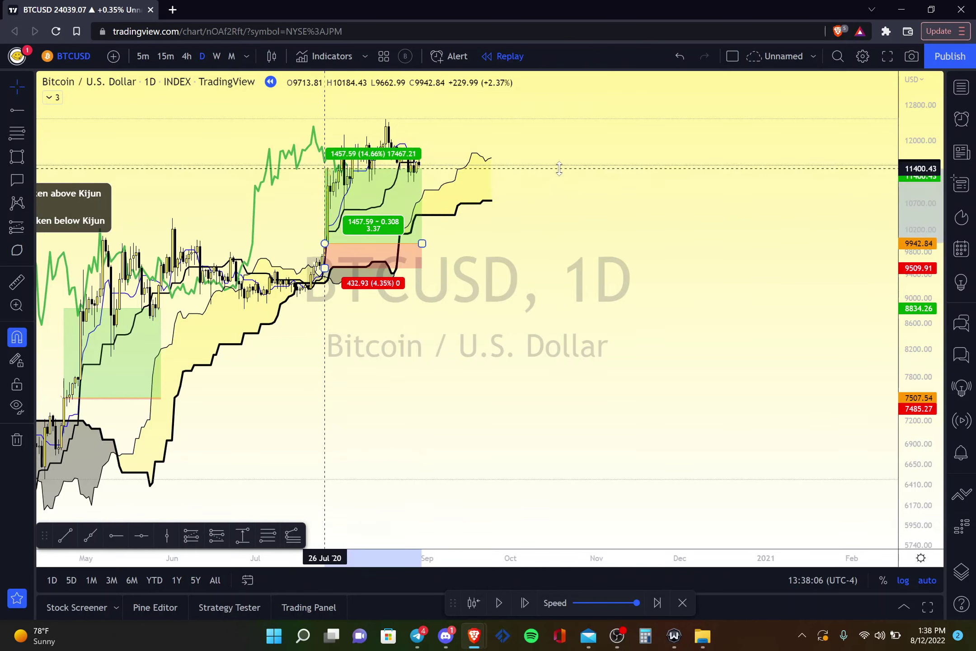
left_click(512, 280)
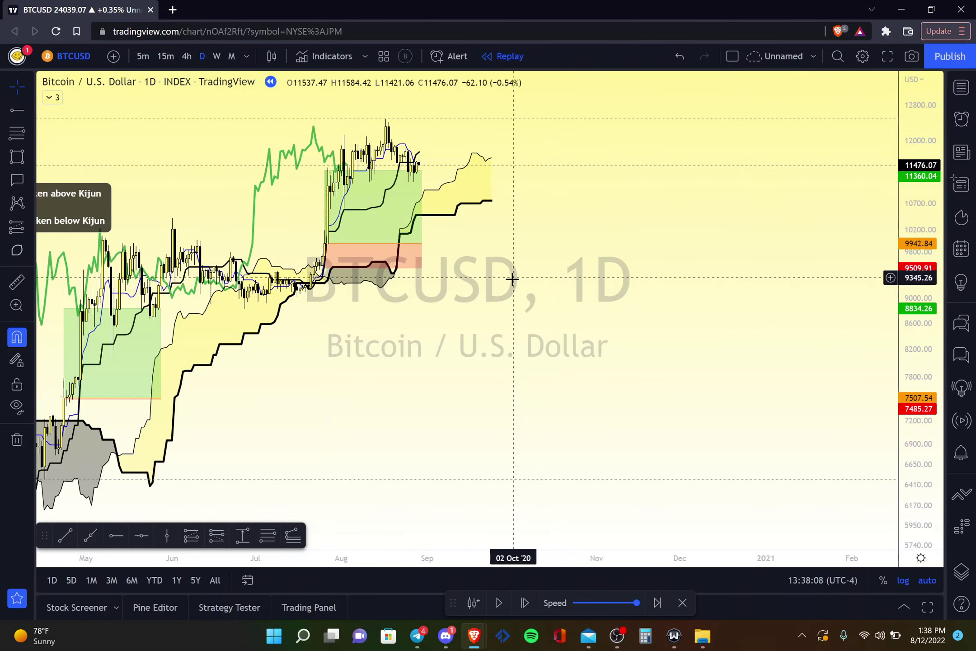
Step: Run the replay in short bursts to mid-September 2020, pausing once the candles are back inside the cloud
left_click(500, 602)
left_click(500, 602)
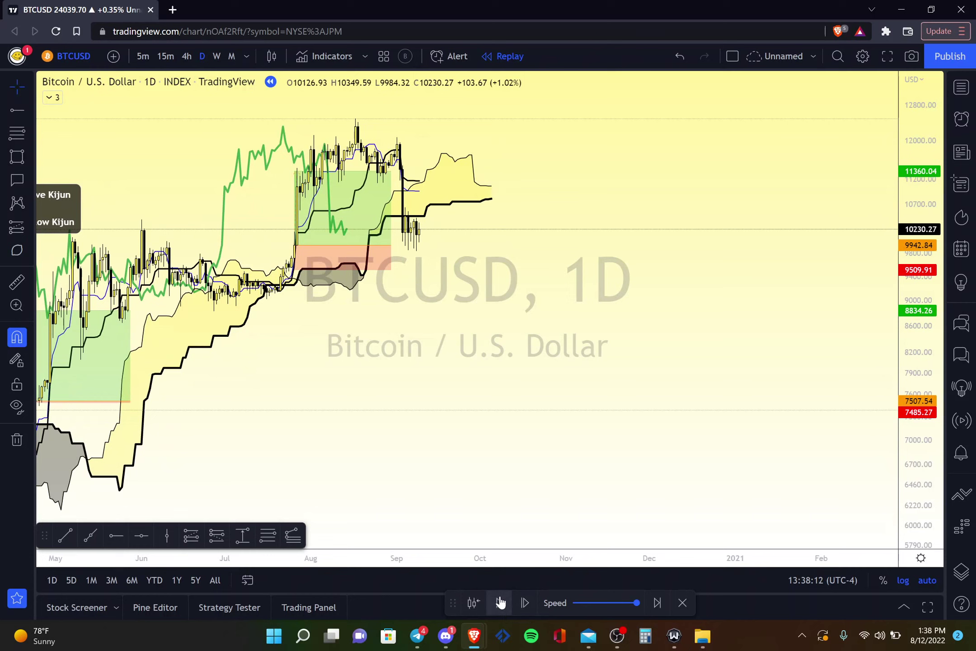
left_click(500, 602)
left_click(500, 603)
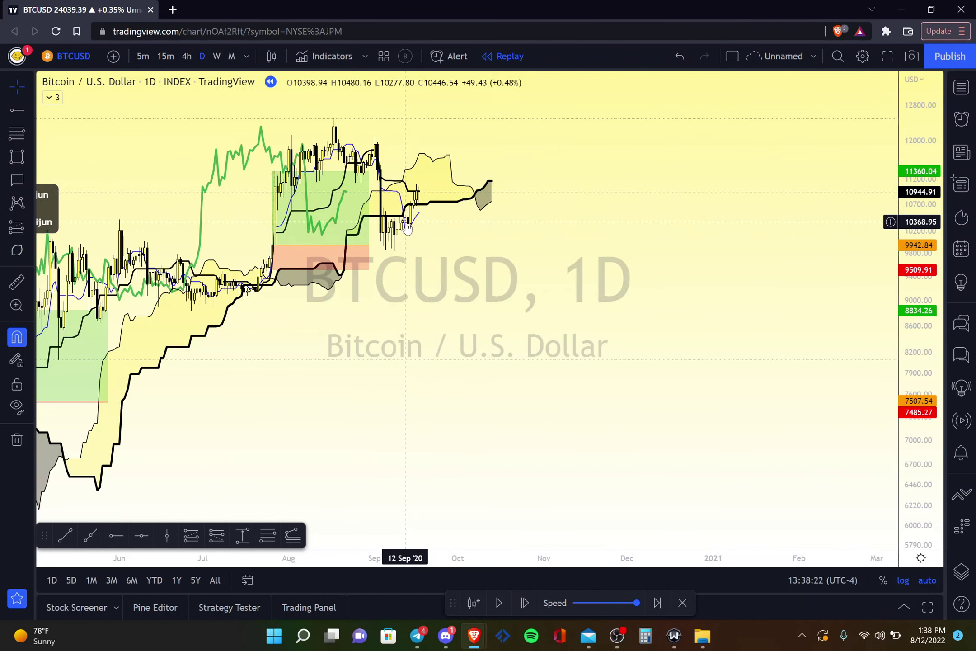
Step: Advance the replay bar by bar to 13 October 2020, where the candles are above the cloud
left_click(525, 602)
left_click(525, 603)
left_click(525, 602)
left_click(525, 602)
left_click(525, 603)
left_click(525, 602)
left_click(525, 602)
left_click(525, 602)
left_click(525, 603)
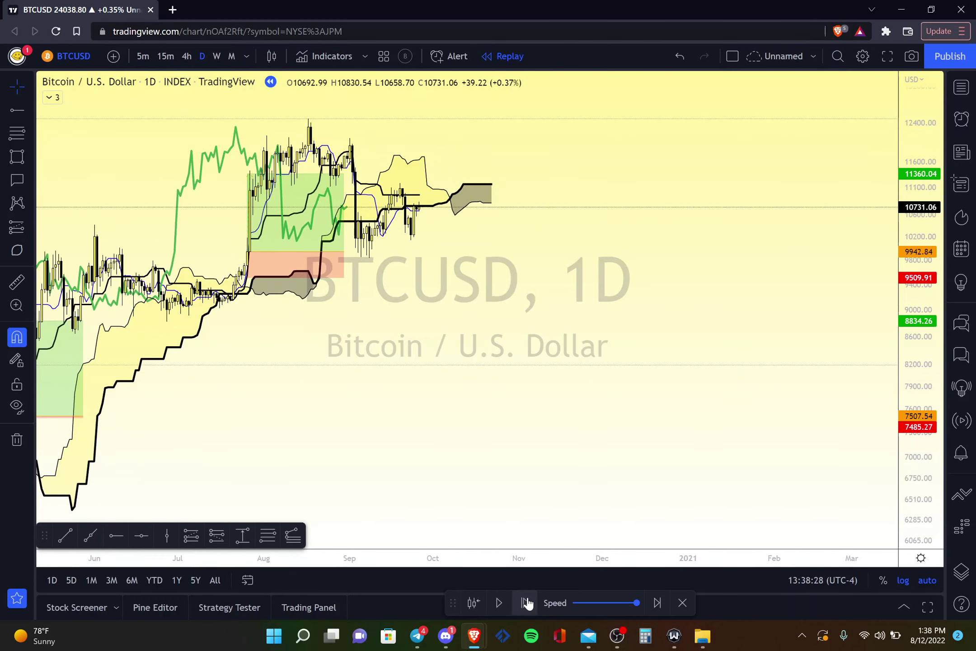
left_click(525, 603)
left_click(525, 602)
left_click(525, 603)
left_click(525, 603)
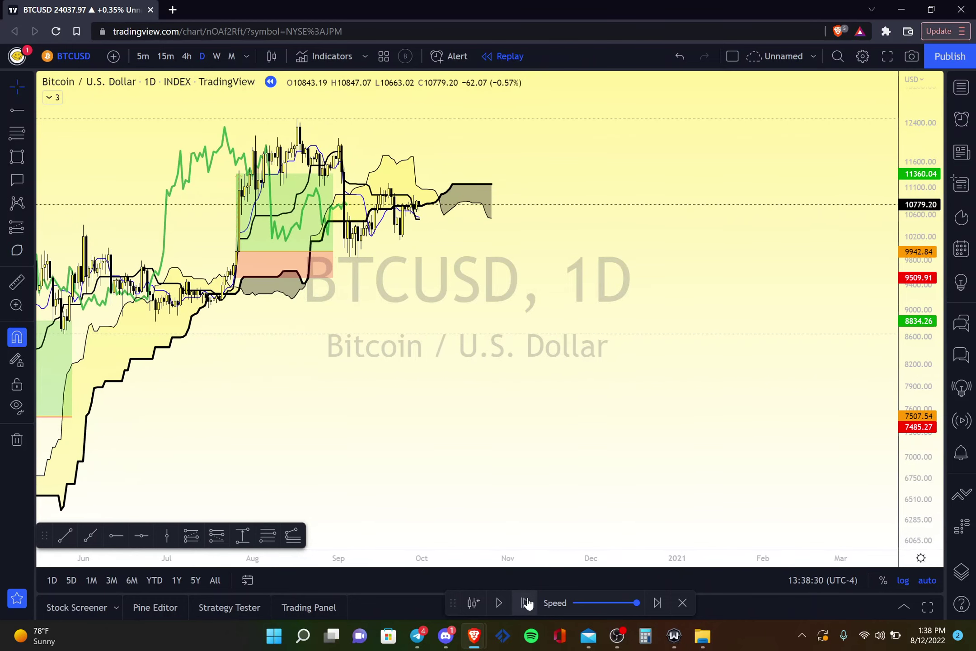
left_click(526, 602)
left_click(525, 602)
left_click(525, 602)
left_click(525, 602)
left_click(525, 602)
left_click(525, 602)
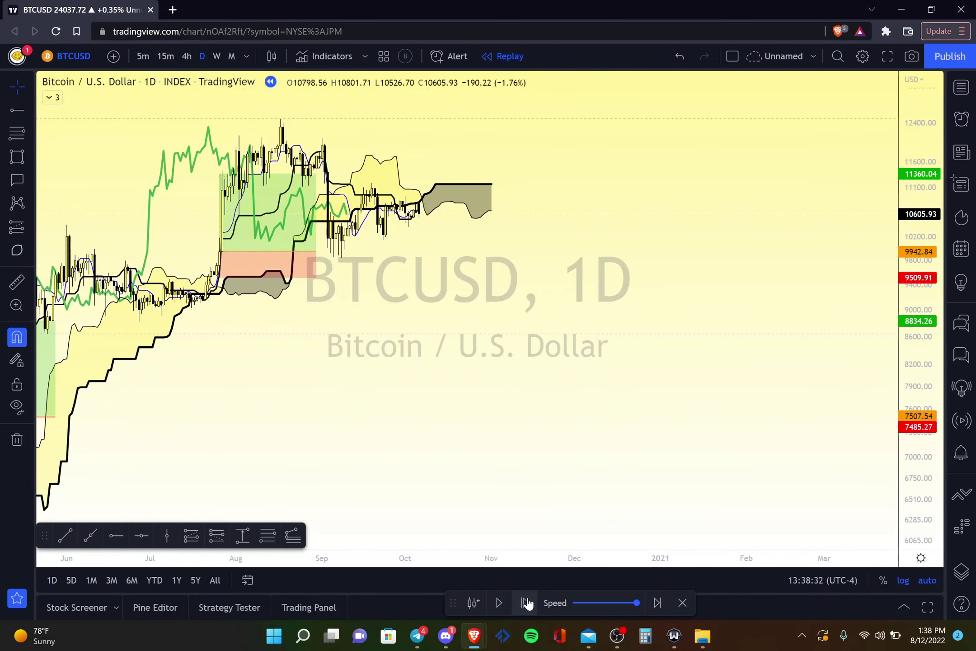
left_click(525, 602)
left_click(526, 602)
left_click(525, 603)
left_click(525, 602)
left_click(525, 603)
left_click(525, 602)
left_click(525, 602)
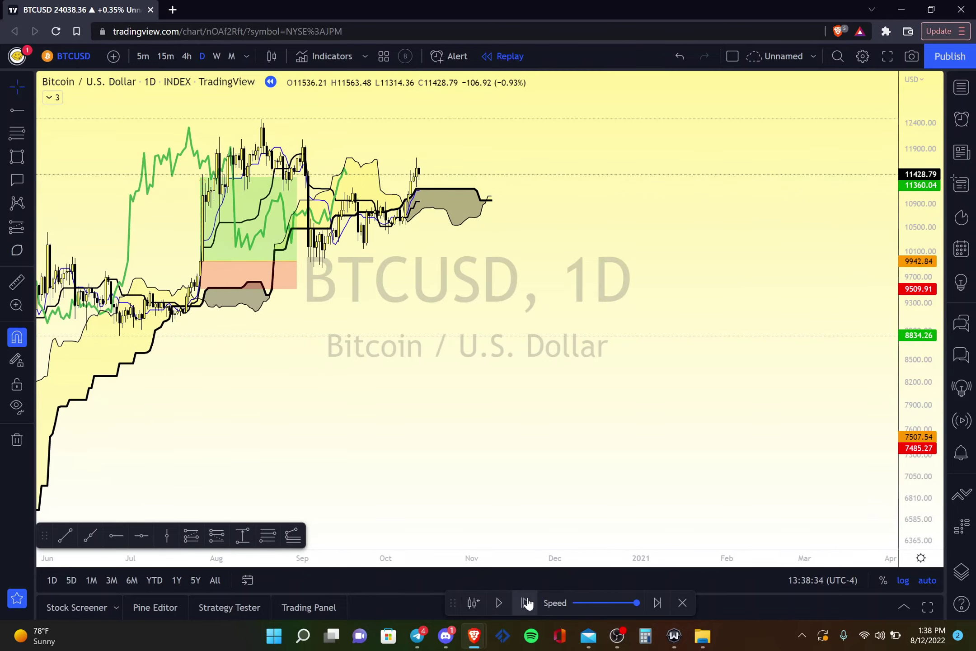
Step: Place a long position at the 12 October 2020 candle's close, with the entry at 11535.70
scroll(350, 352, "up", 5)
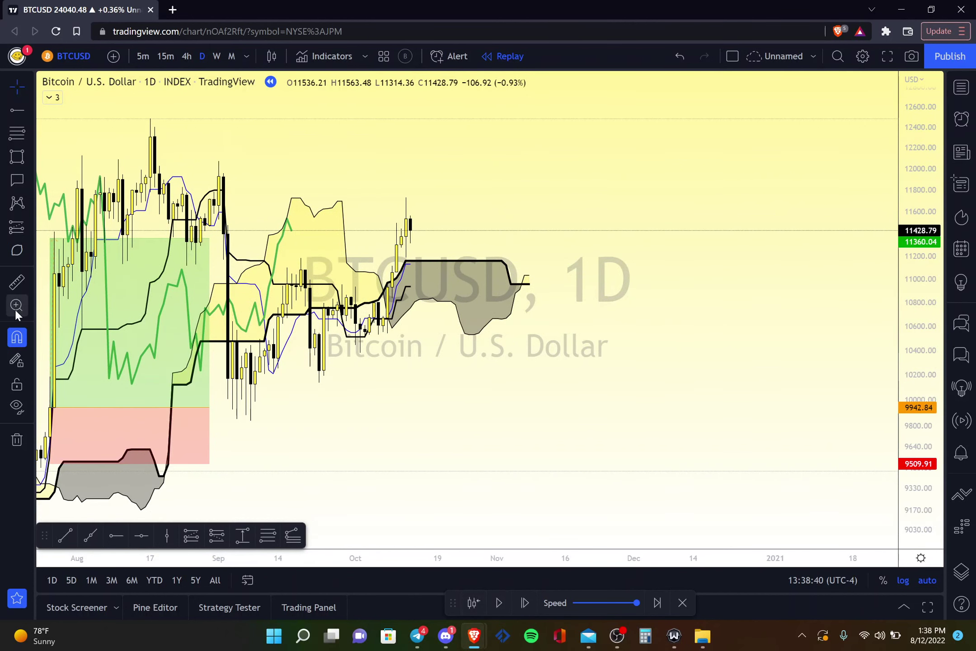
left_click(20, 235)
left_click(90, 227)
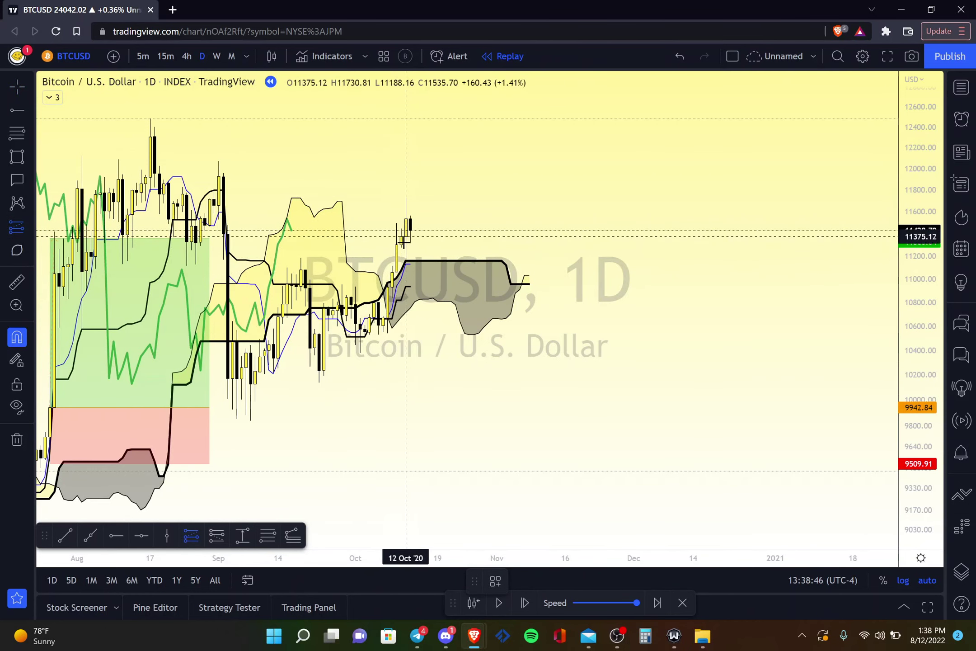
left_click(406, 219)
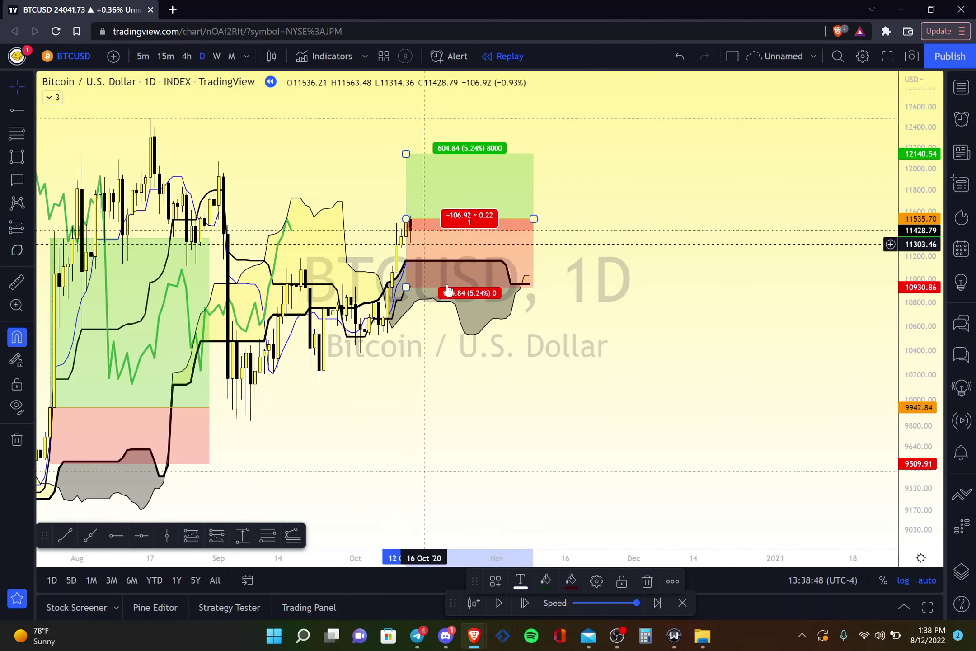
Step: Run the replay in bursts from mid-October 2020 to the 31 January 2021 candle
left_click(532, 605)
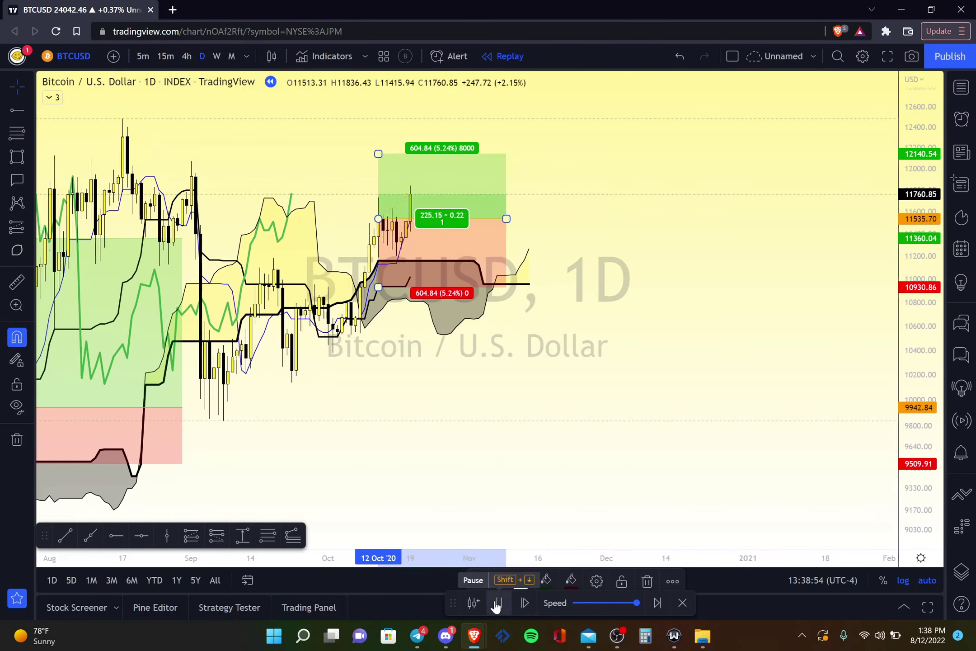
left_click(496, 605)
left_click(496, 605)
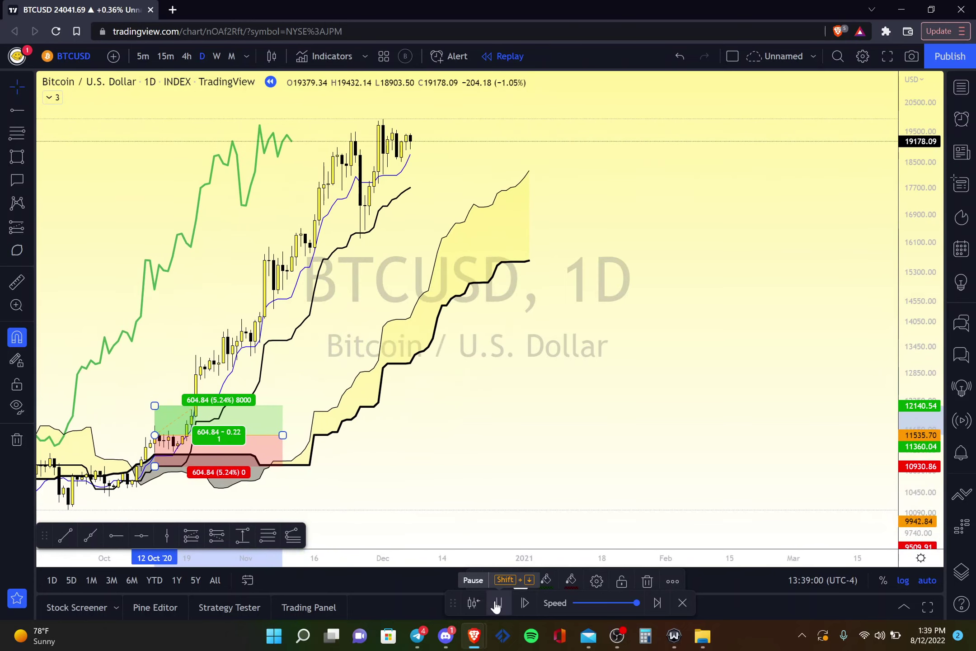
left_click(496, 605)
left_click(497, 604)
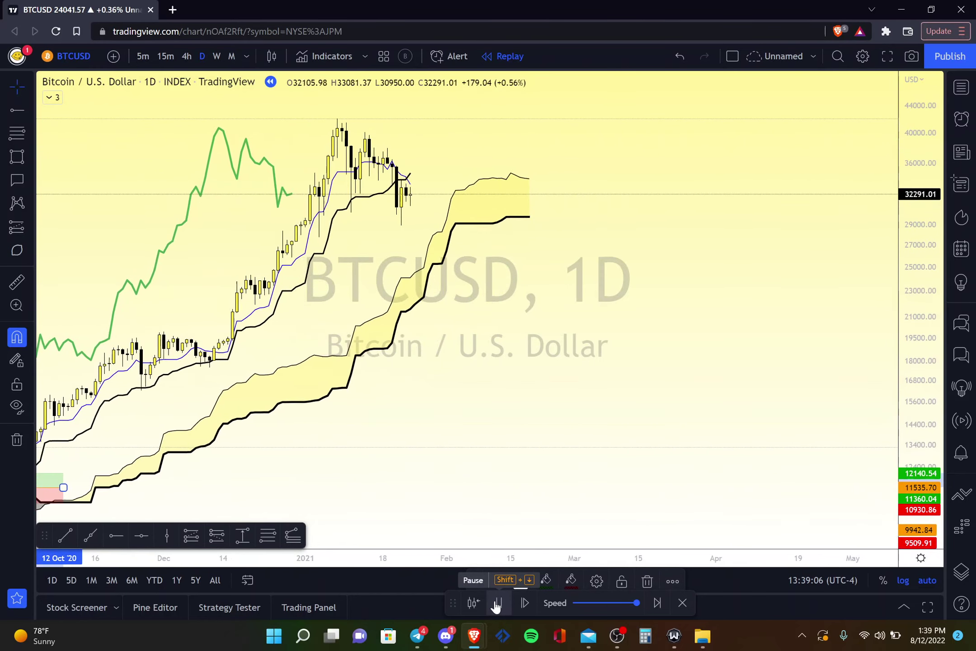
left_click(497, 605)
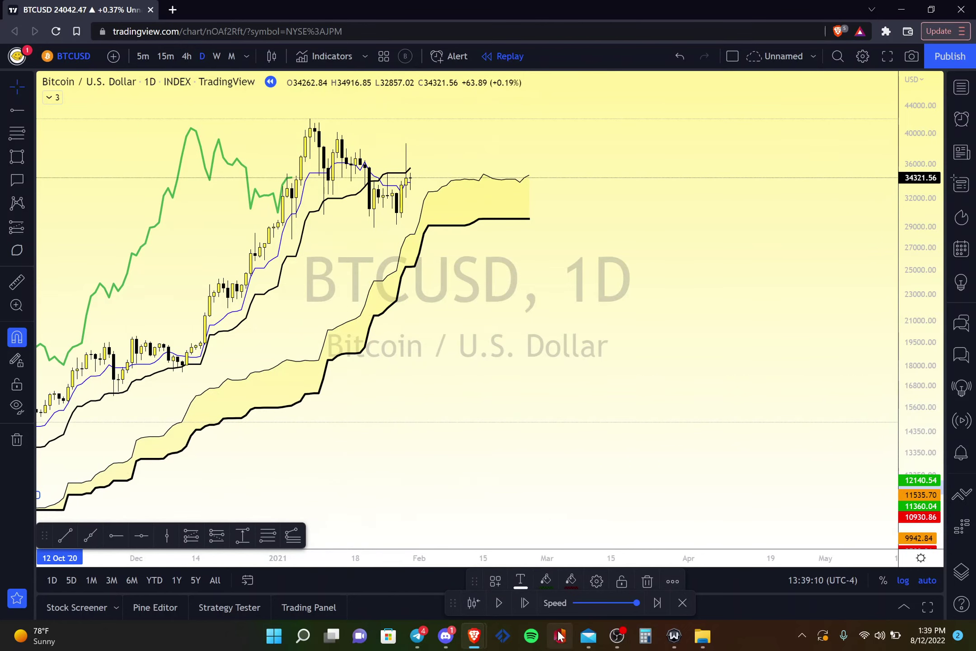
left_click(522, 606)
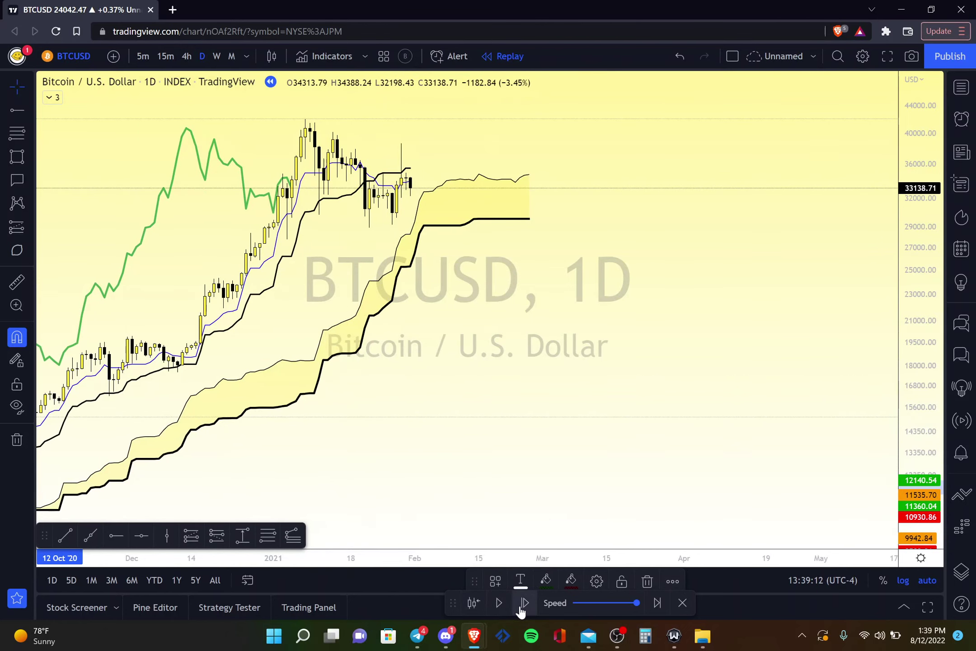
Step: Raise the October long position's target to 33138.71 and extend its box past the 31 January 2021 candle
scroll(546, 451, "down", 3)
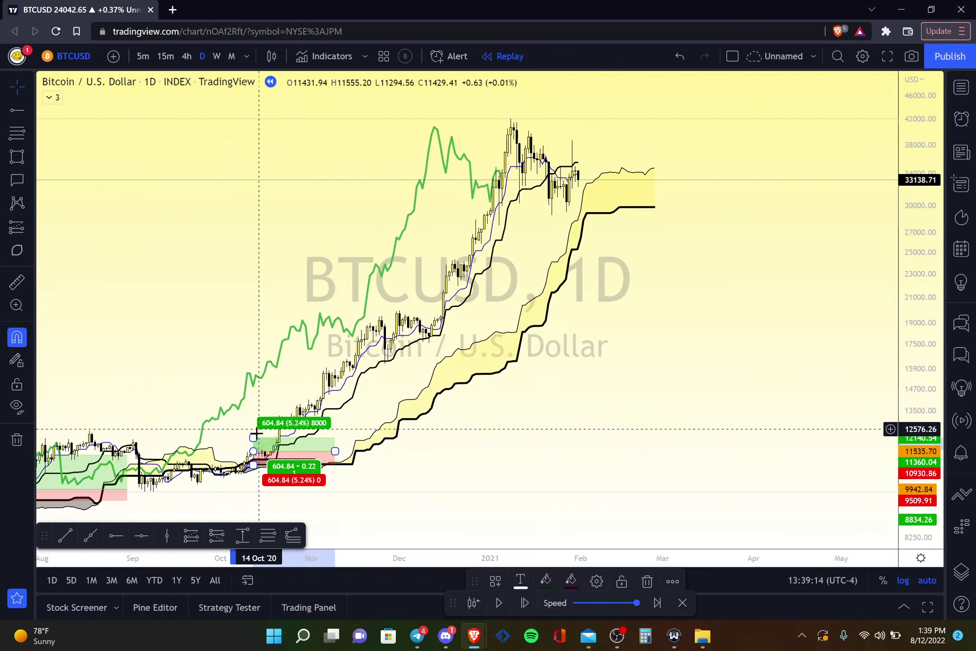
mouse_move(254, 437)
left_mouse_down()
mouse_move(583, 262)
mouse_move(581, 177)
mouse_move(581, 185)
left_mouse_up()
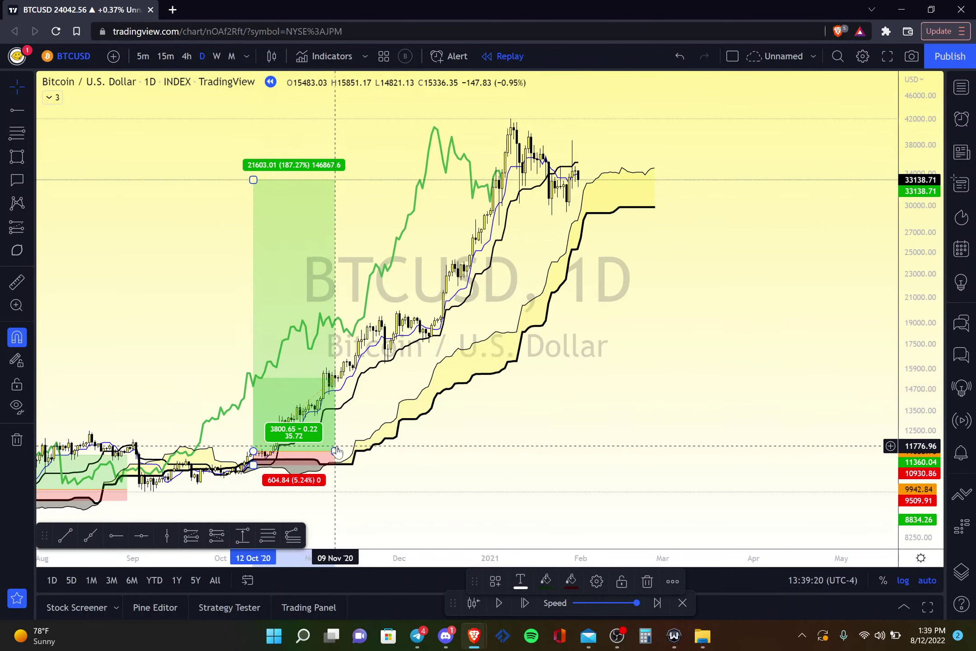
left_click_drag(336, 451, 605, 450)
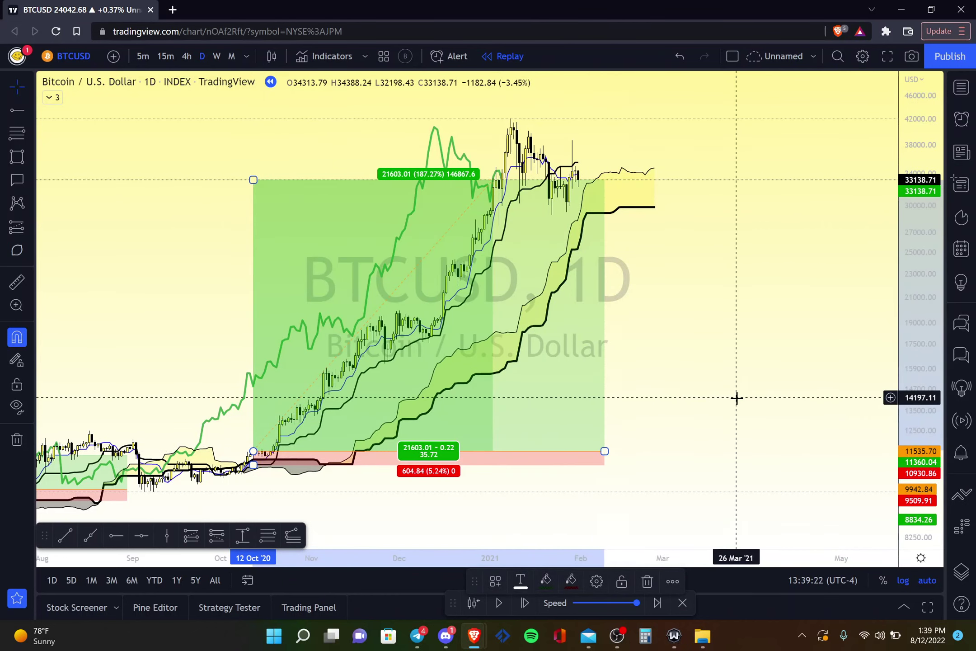
left_click(736, 397)
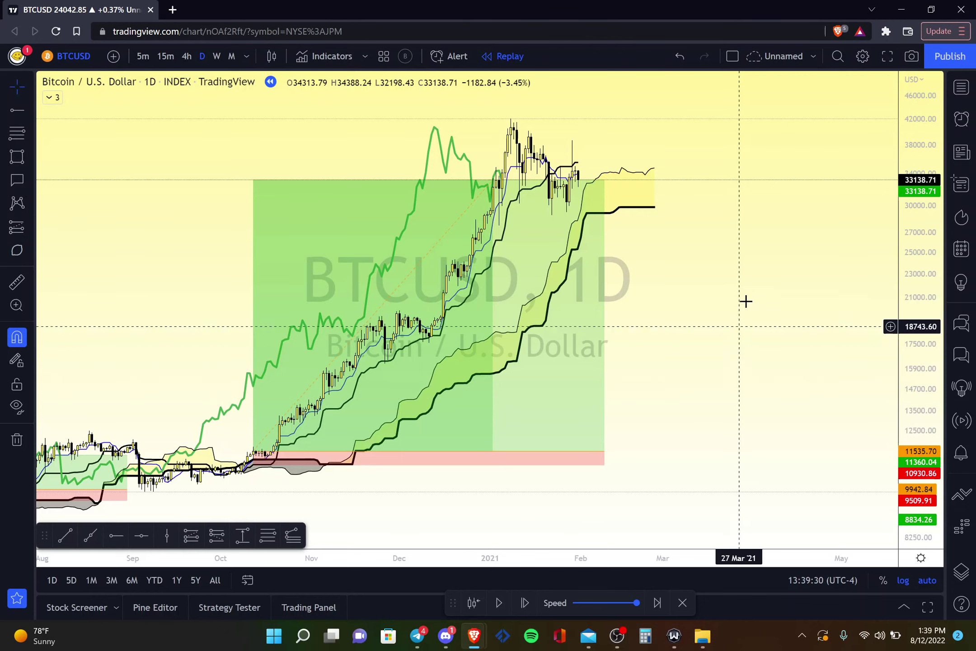
Step: Measure the October trade's duration with a date range from 12 October 2020 to 31 January 2021, and delete the measurement
scroll(779, 454, "down", 3)
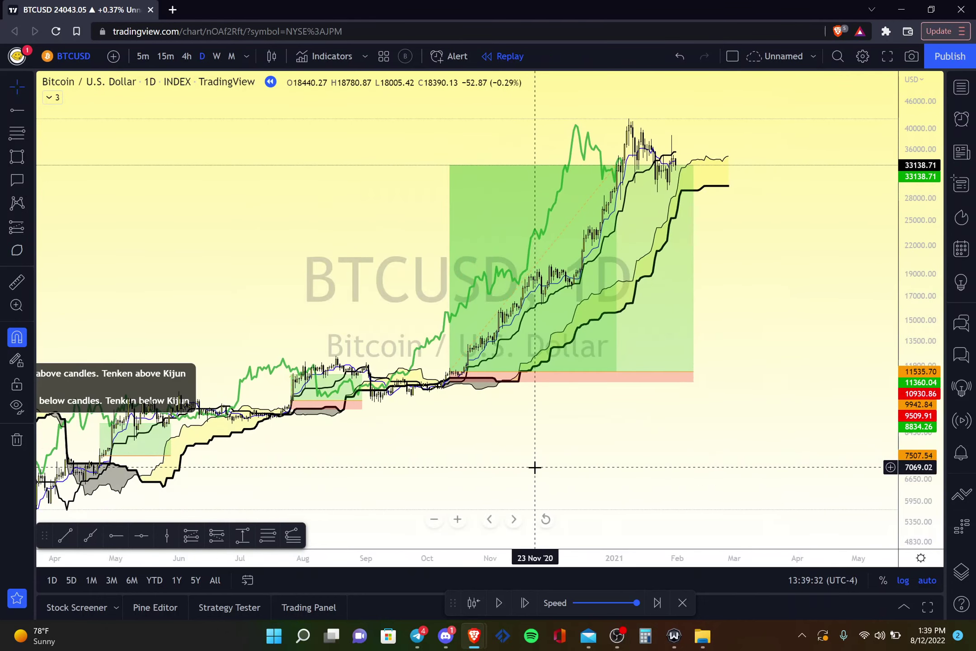
left_click(471, 384)
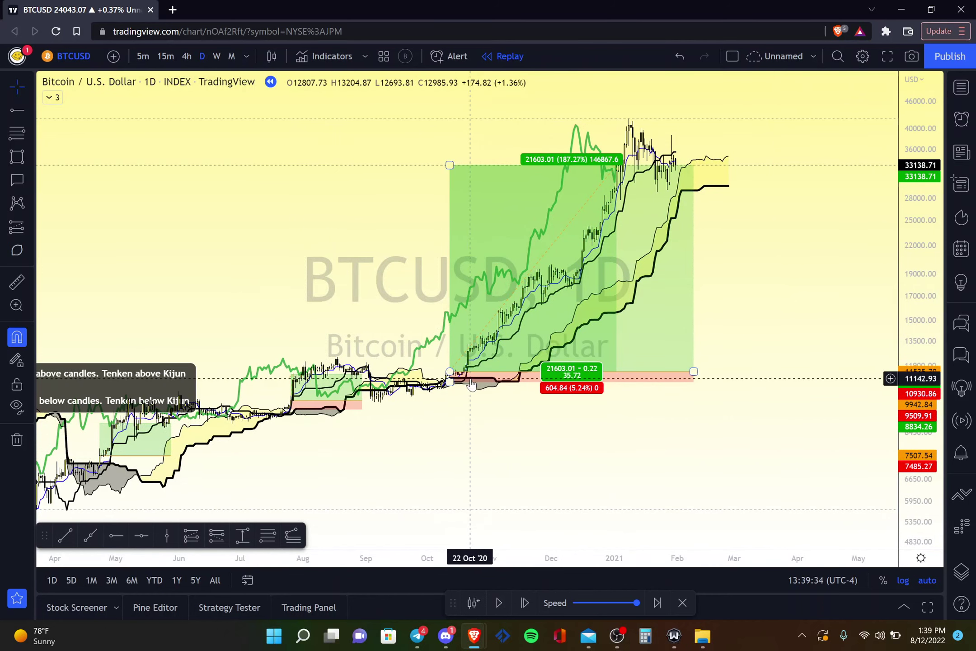
scroll(472, 385, "up", 3)
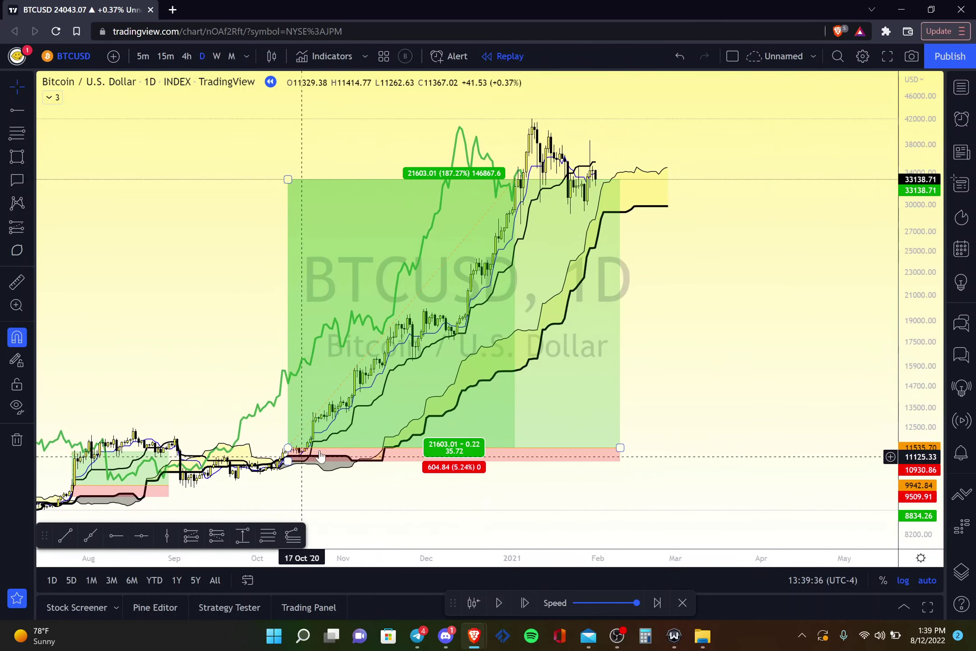
scroll(560, 385, "up", 2)
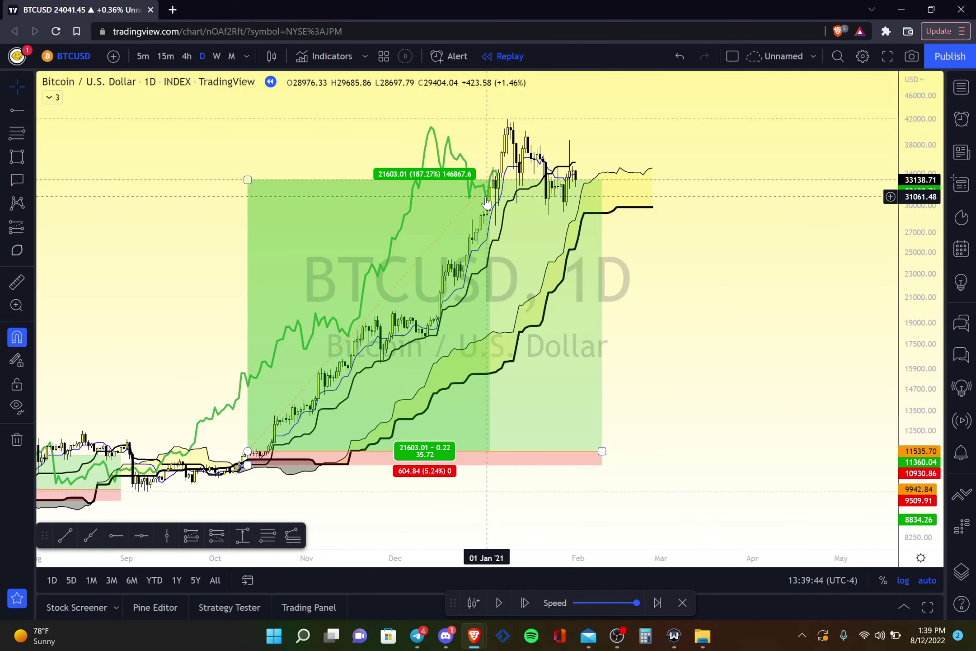
scroll(486, 203, "down", 1)
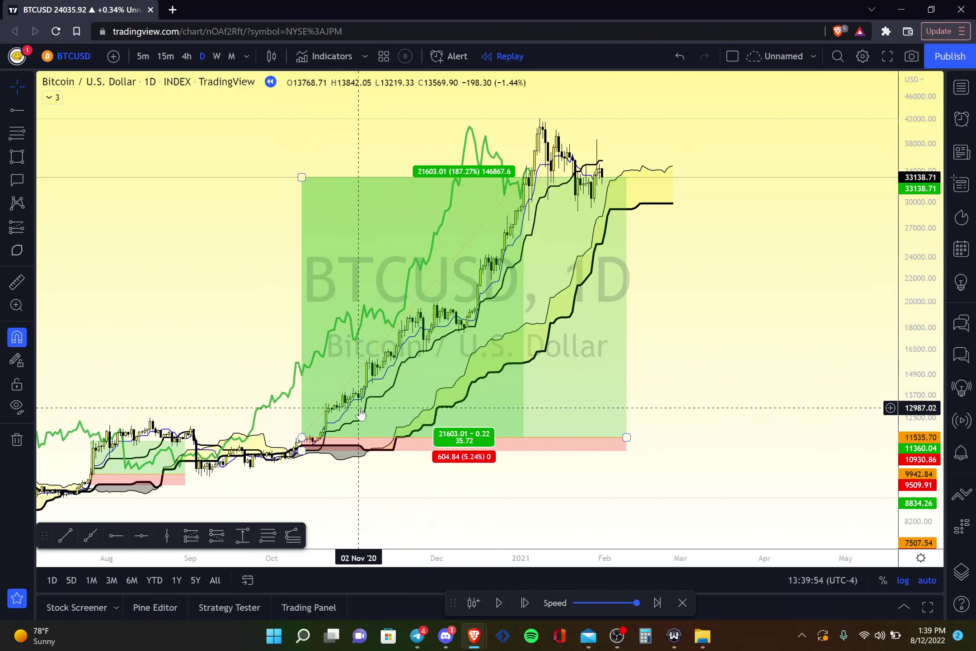
left_click(12, 231)
left_click(70, 308)
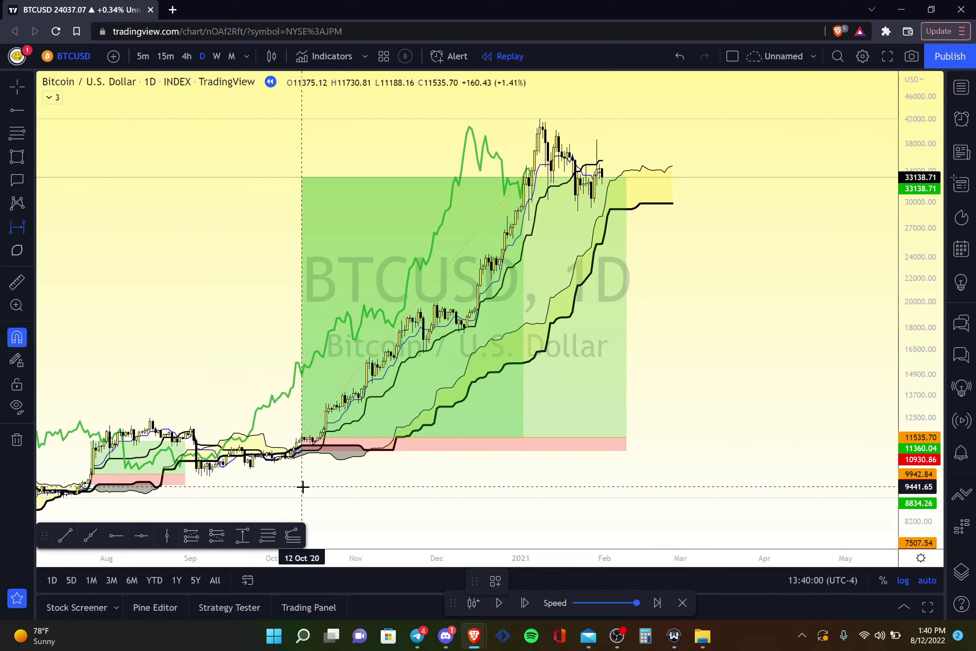
left_click(302, 487)
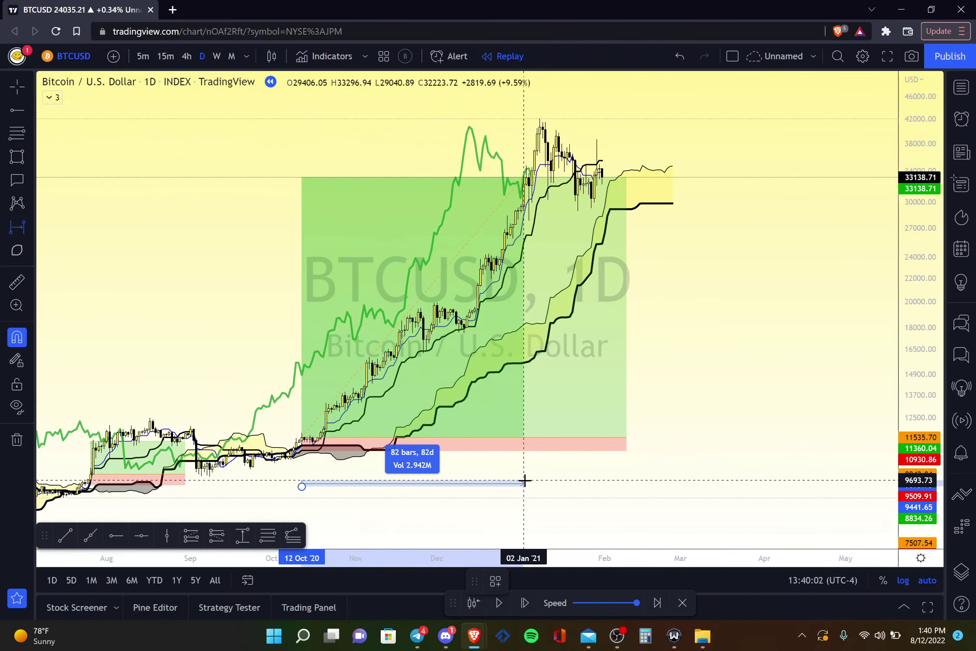
left_click(602, 468)
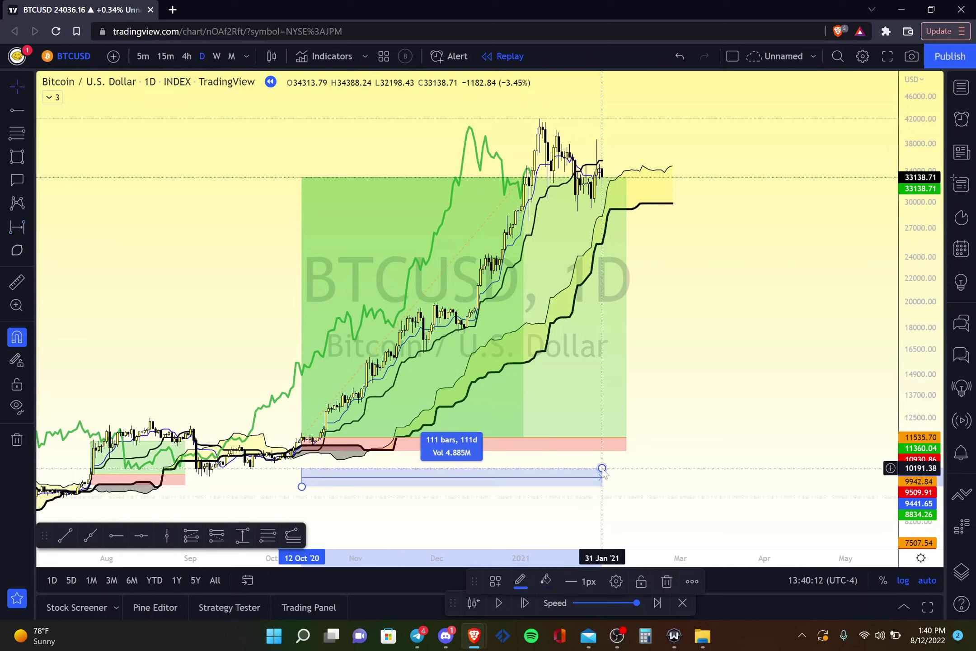
key("Delete")
left_click(544, 396)
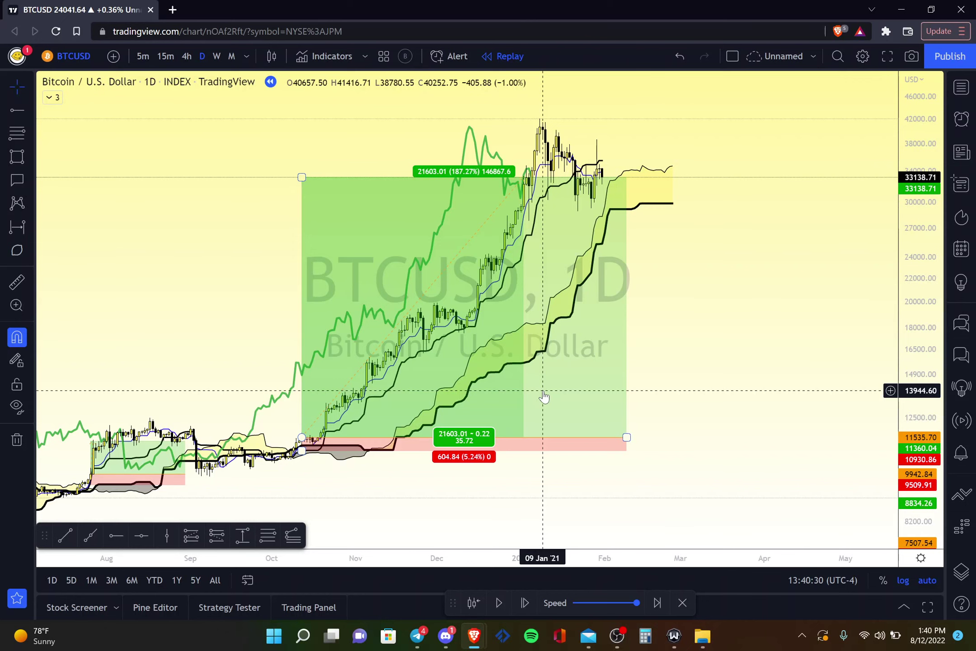
Step: Move the Ichimoku periods callout and the bullish/bearish entry rules callout up into the empty area above the early 2020 candles
scroll(641, 529, "down", 3)
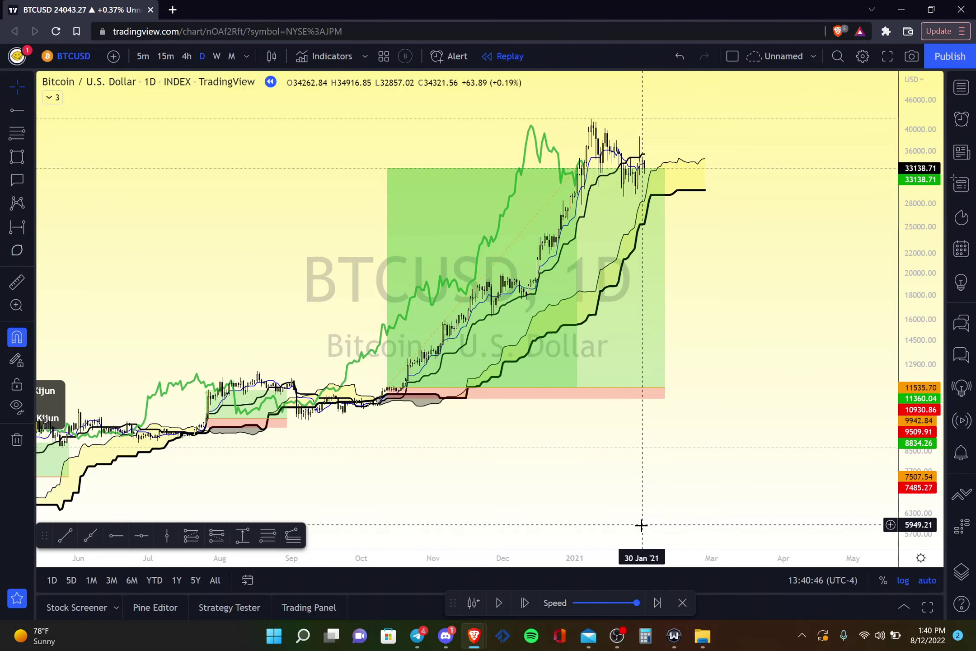
scroll(641, 524, "down", 5)
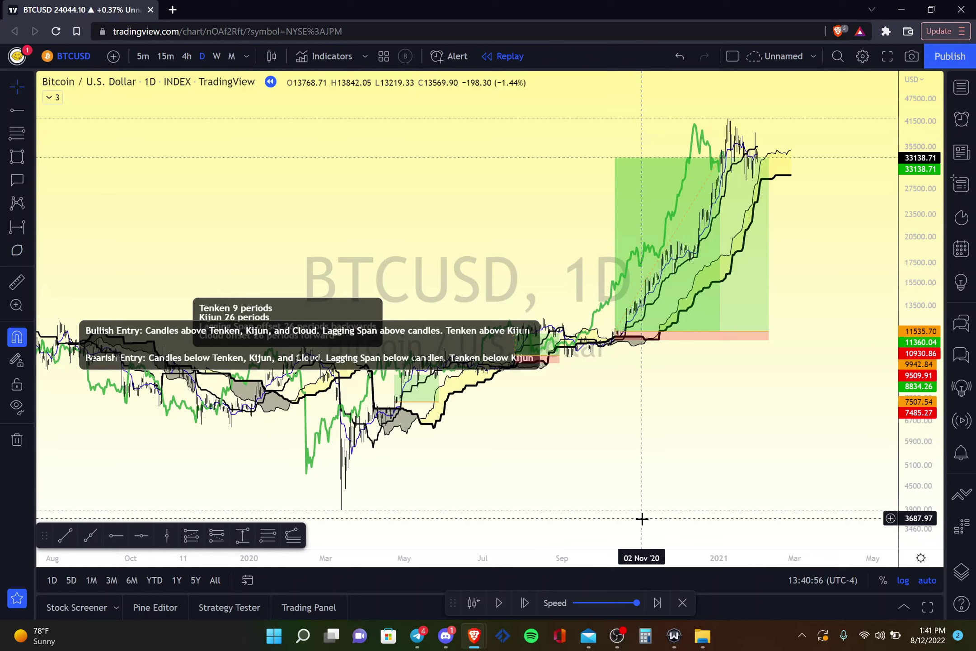
left_click_drag(301, 313, 310, 235)
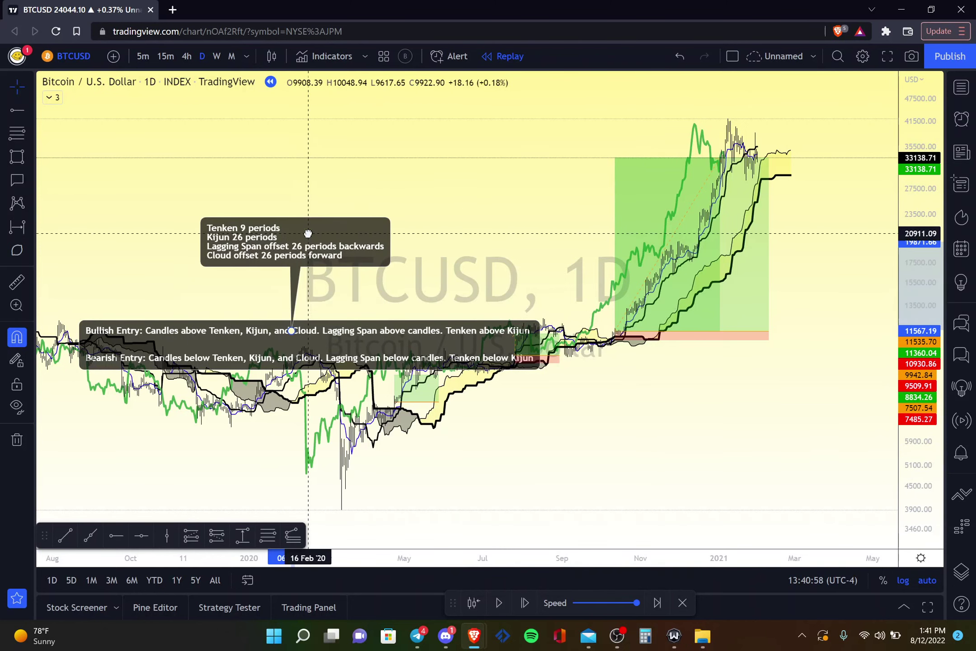
left_click_drag(326, 337, 320, 297)
left_click(517, 519)
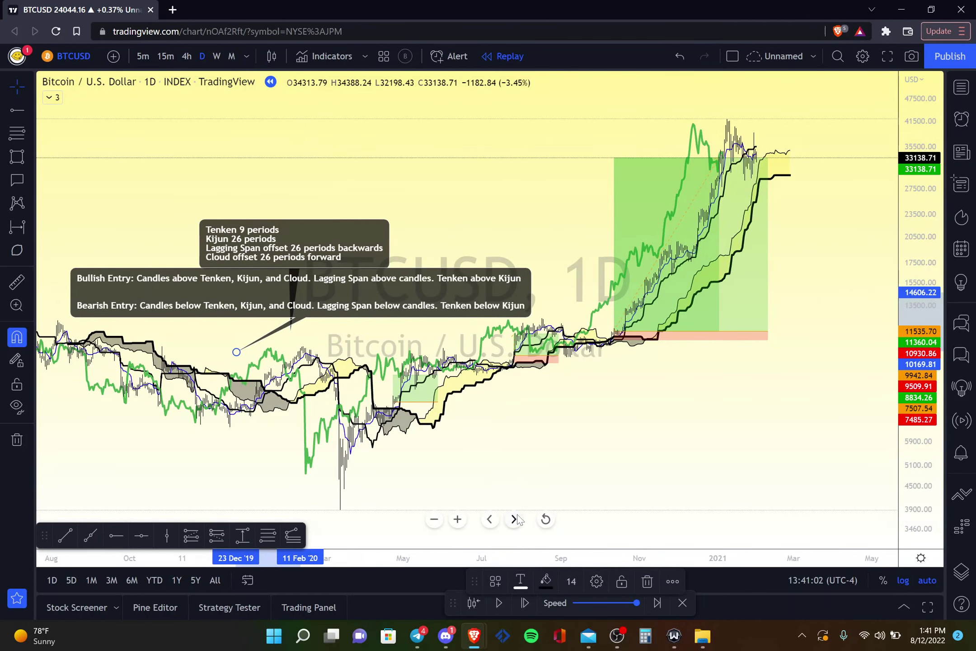
scroll(518, 495, "up", 2)
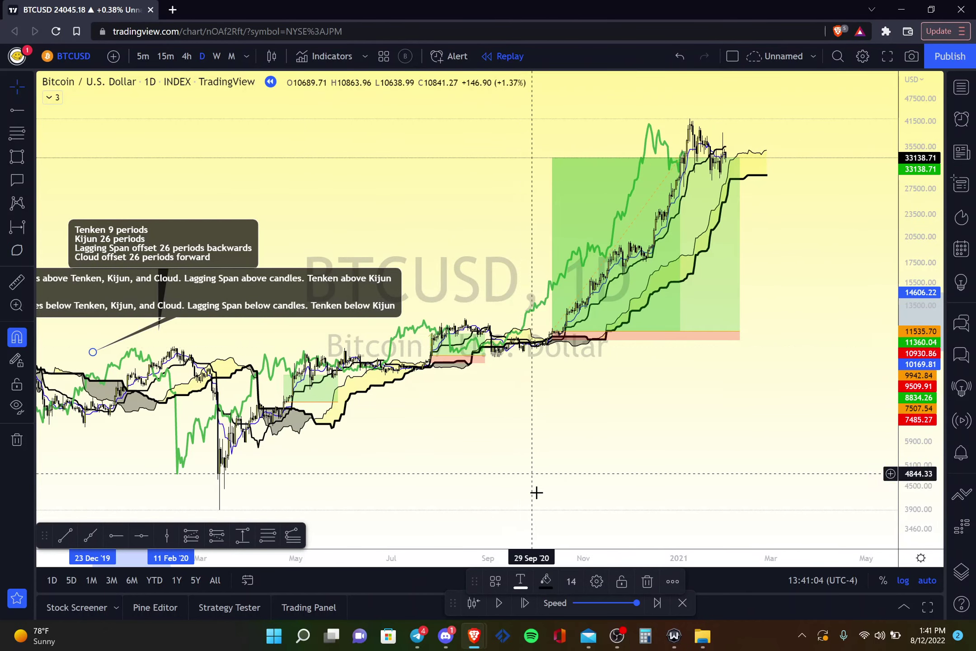
scroll(538, 497, "down", 1)
scroll(538, 499, "down", 3)
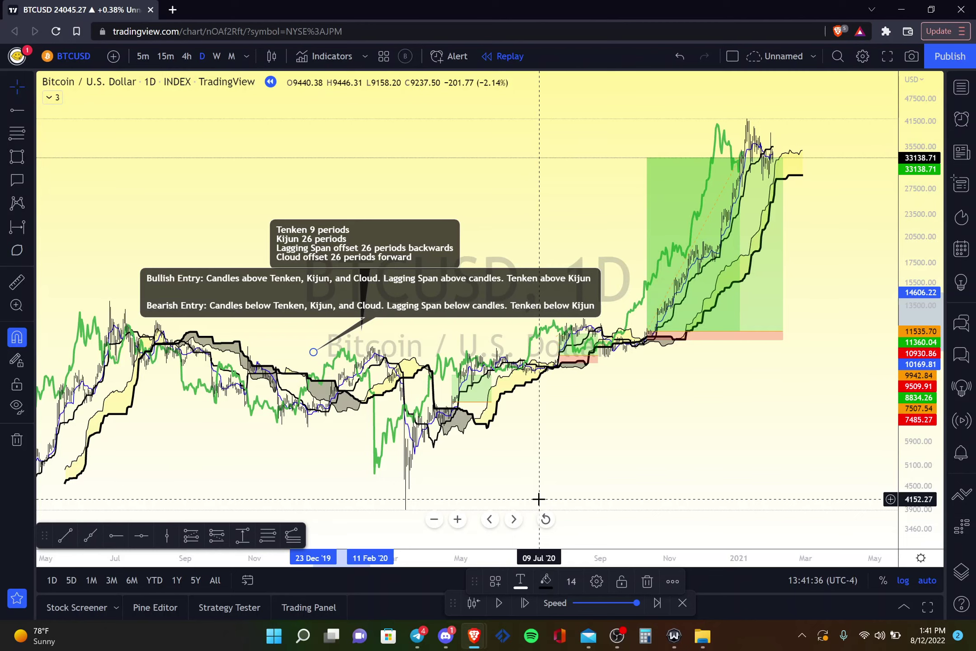
scroll(832, 320, "up", 5)
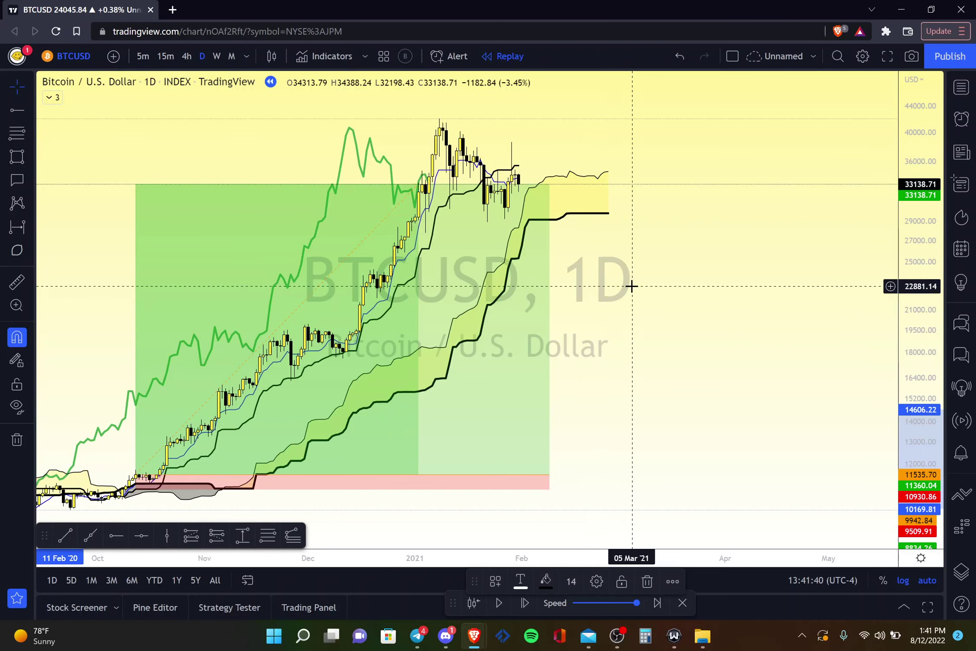
scroll(632, 286, "down", 2)
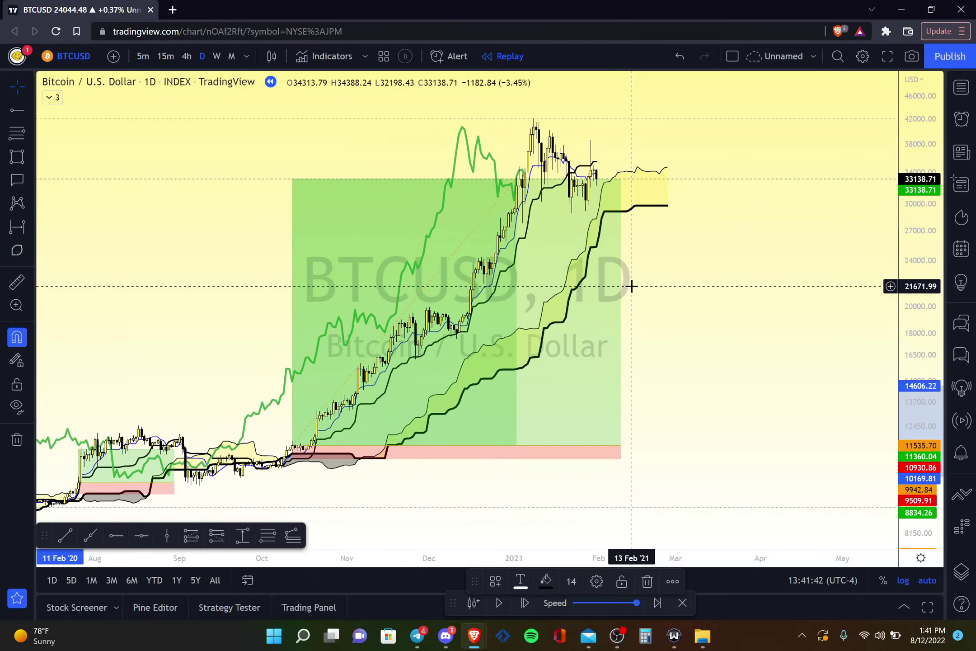